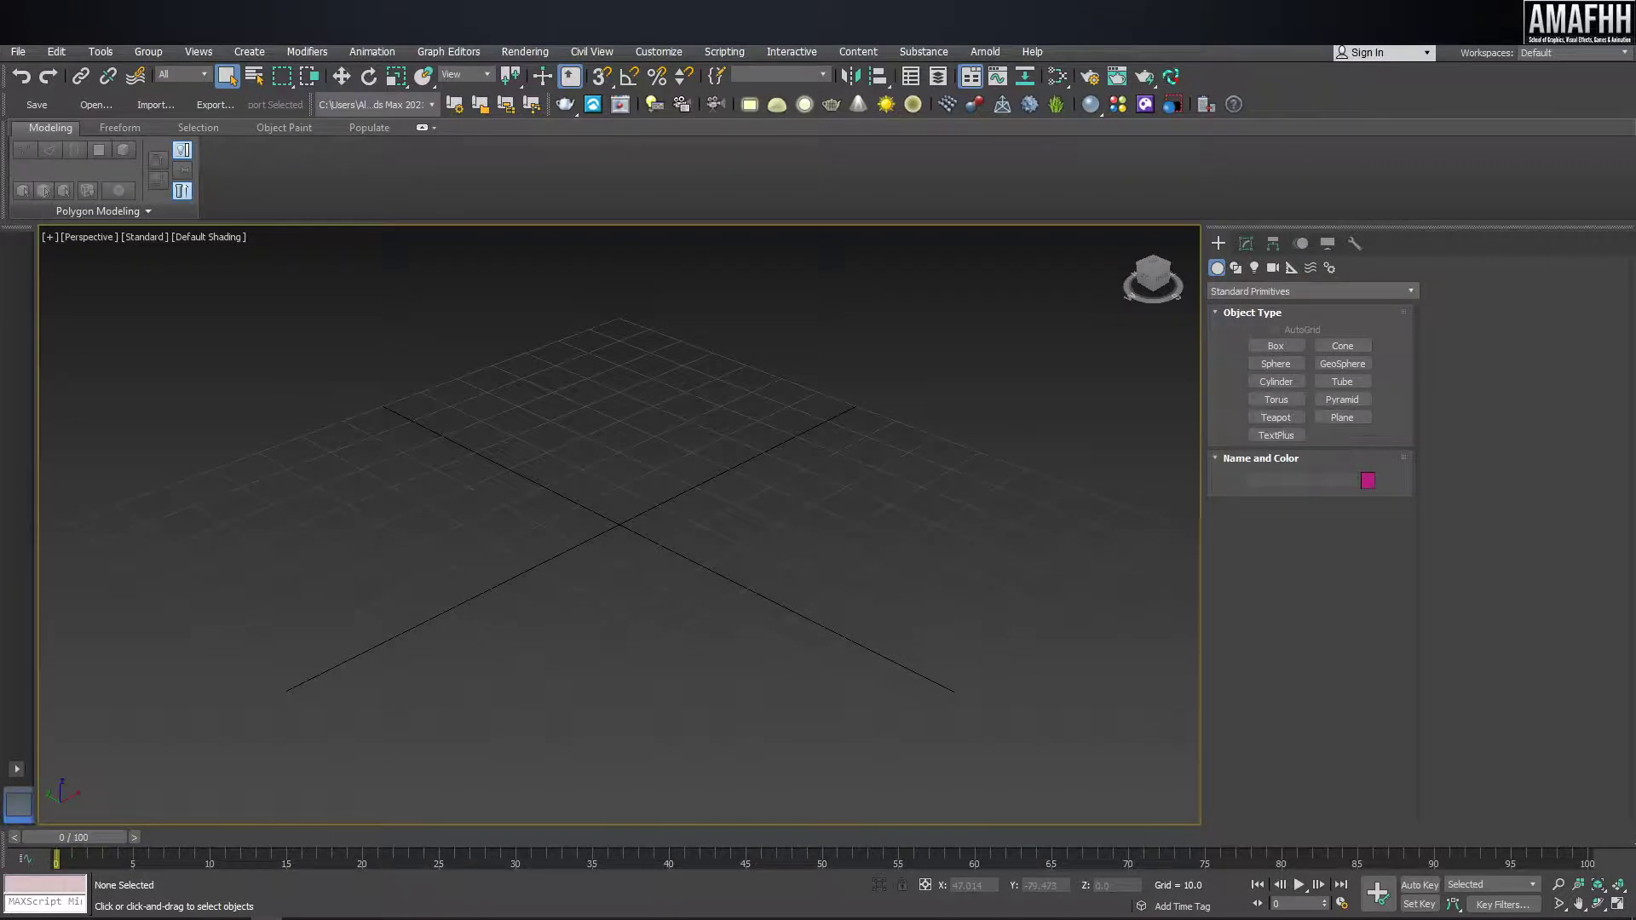
- Save the Shutterstock baseball bat photo from Google Images to the Desktop as a JPEG
{"action": "scroll", "coordinate": [895, 354], "scroll_direction": "up", "scroll_amount": 2}
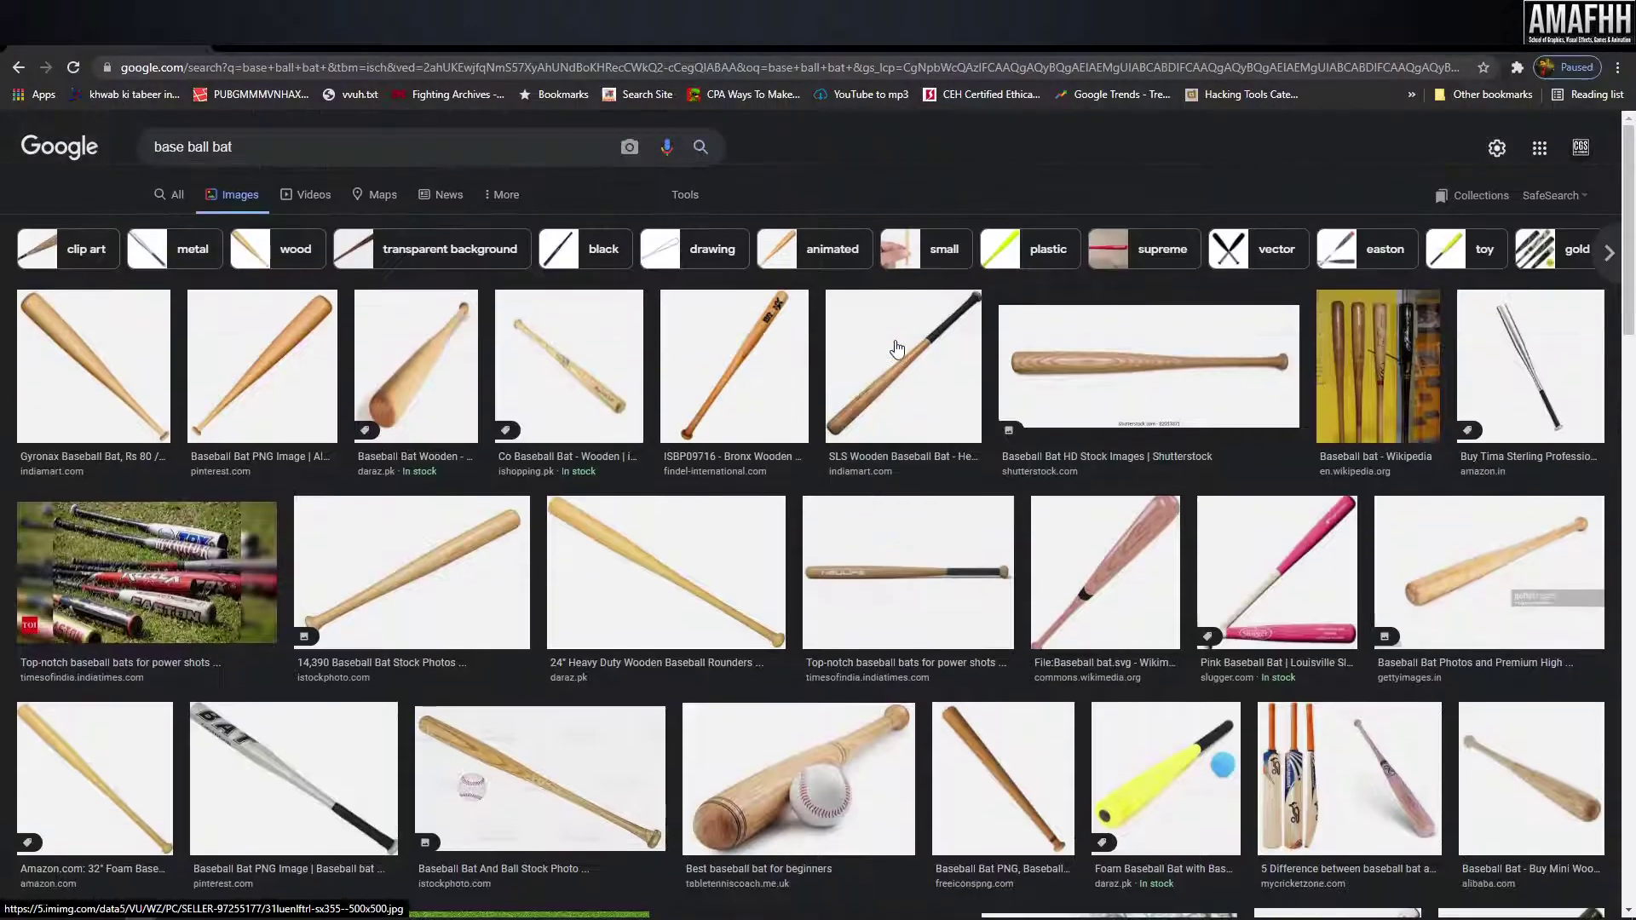
{"action": "left_click", "coordinate": [1049, 345]}
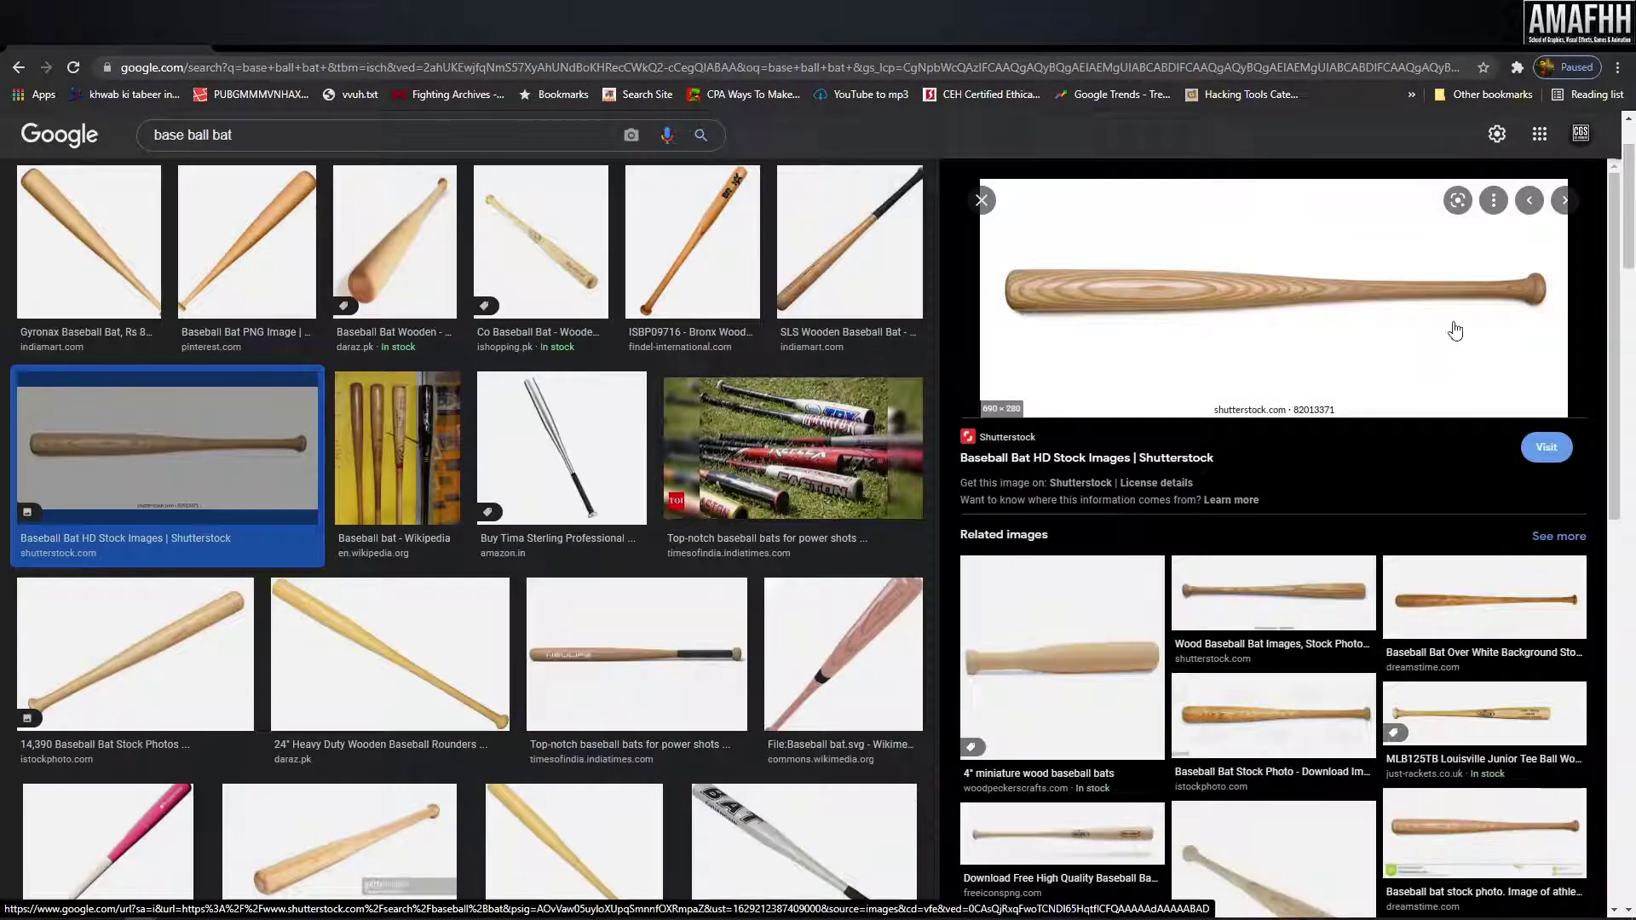
{"action": "right_click", "coordinate": [1198, 328]}
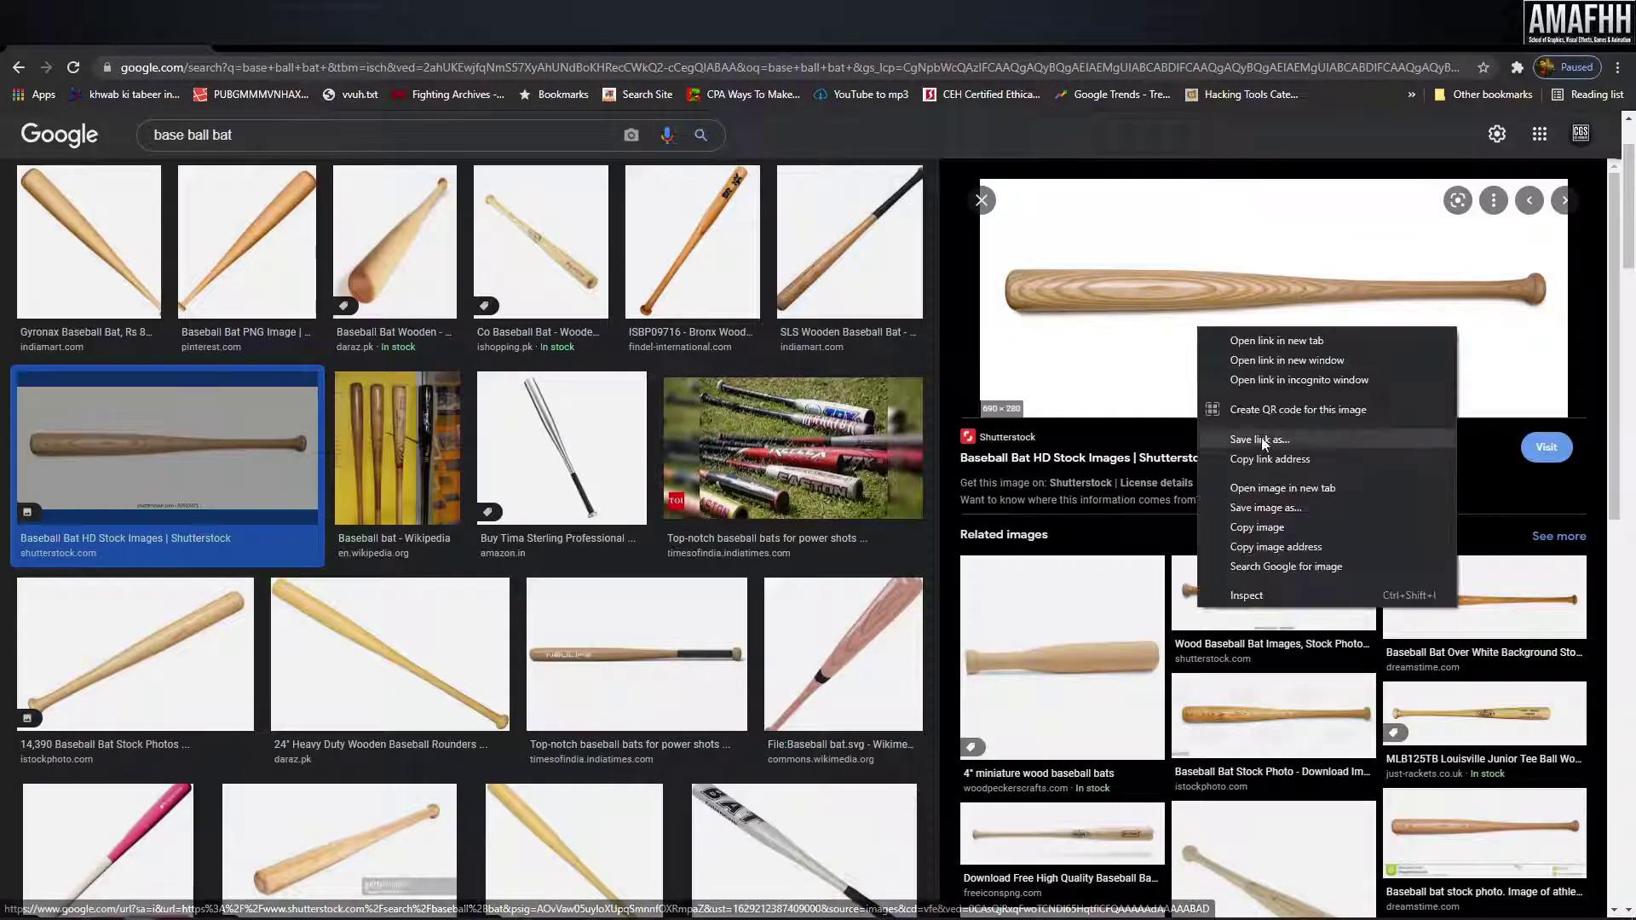
{"action": "left_click", "coordinate": [1275, 510]}
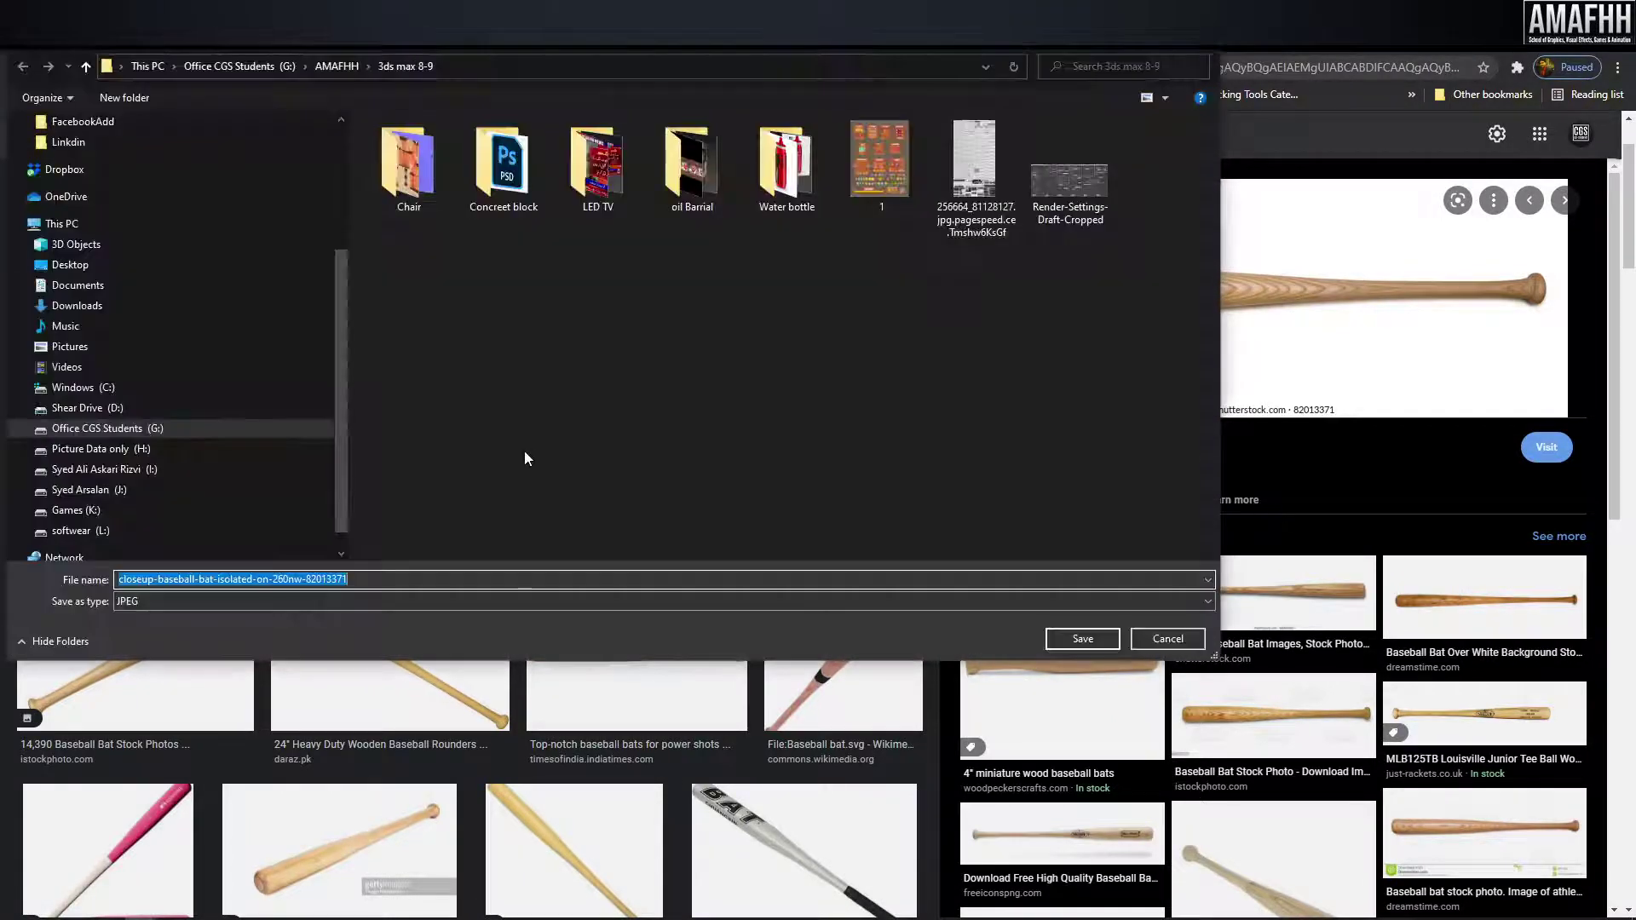
{"action": "left_click", "coordinate": [71, 264]}
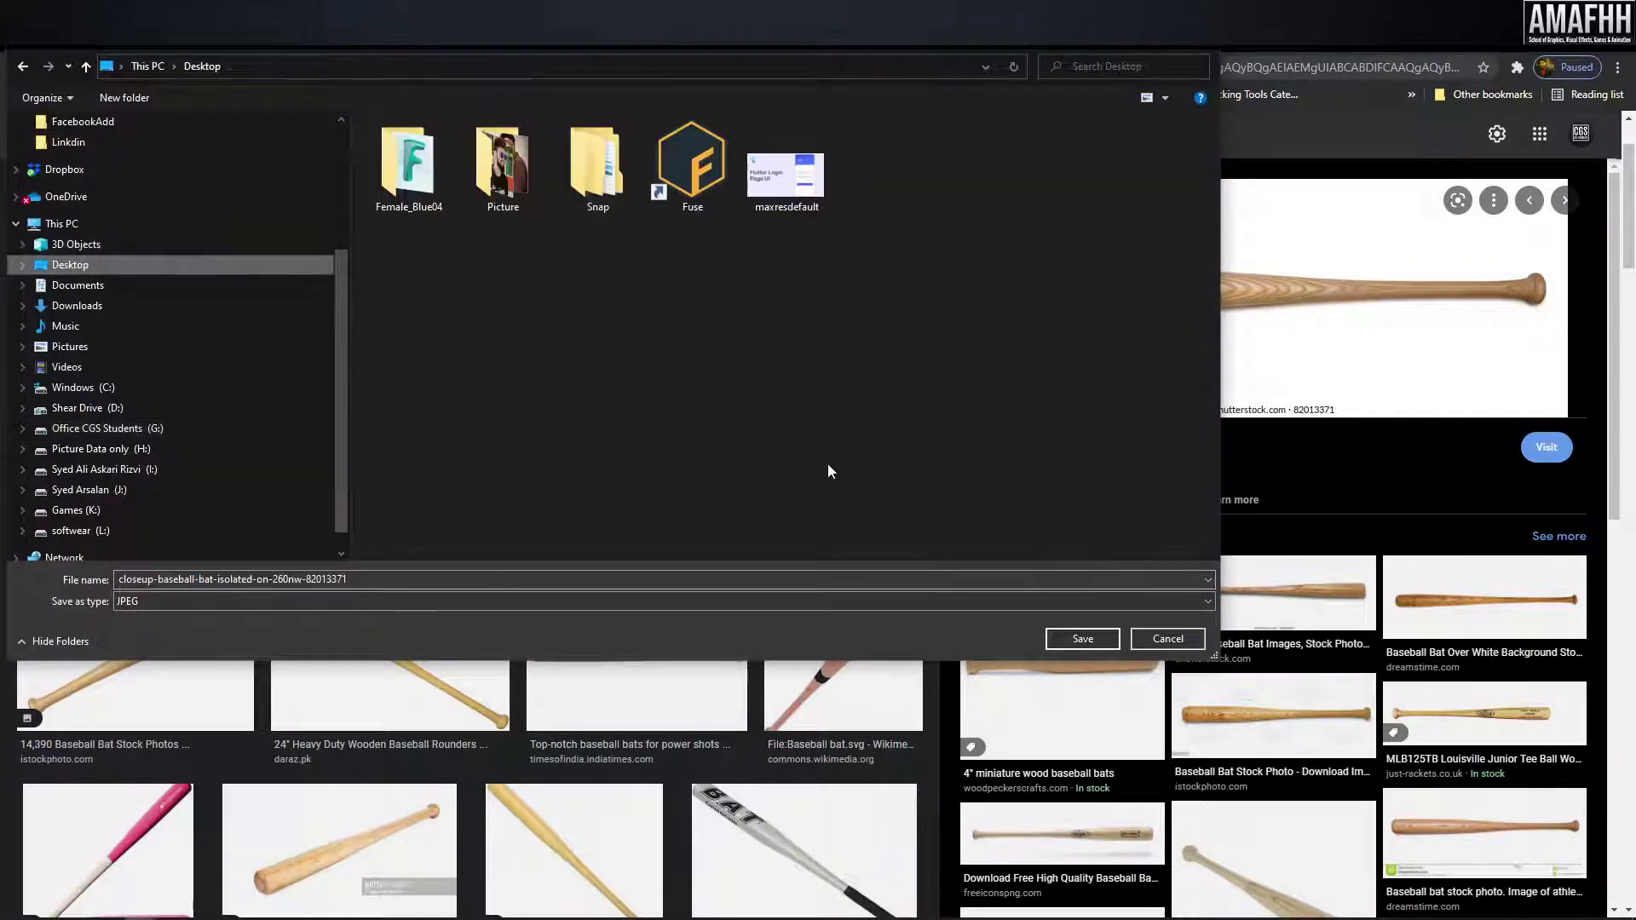
{"action": "left_click", "coordinate": [1082, 638]}
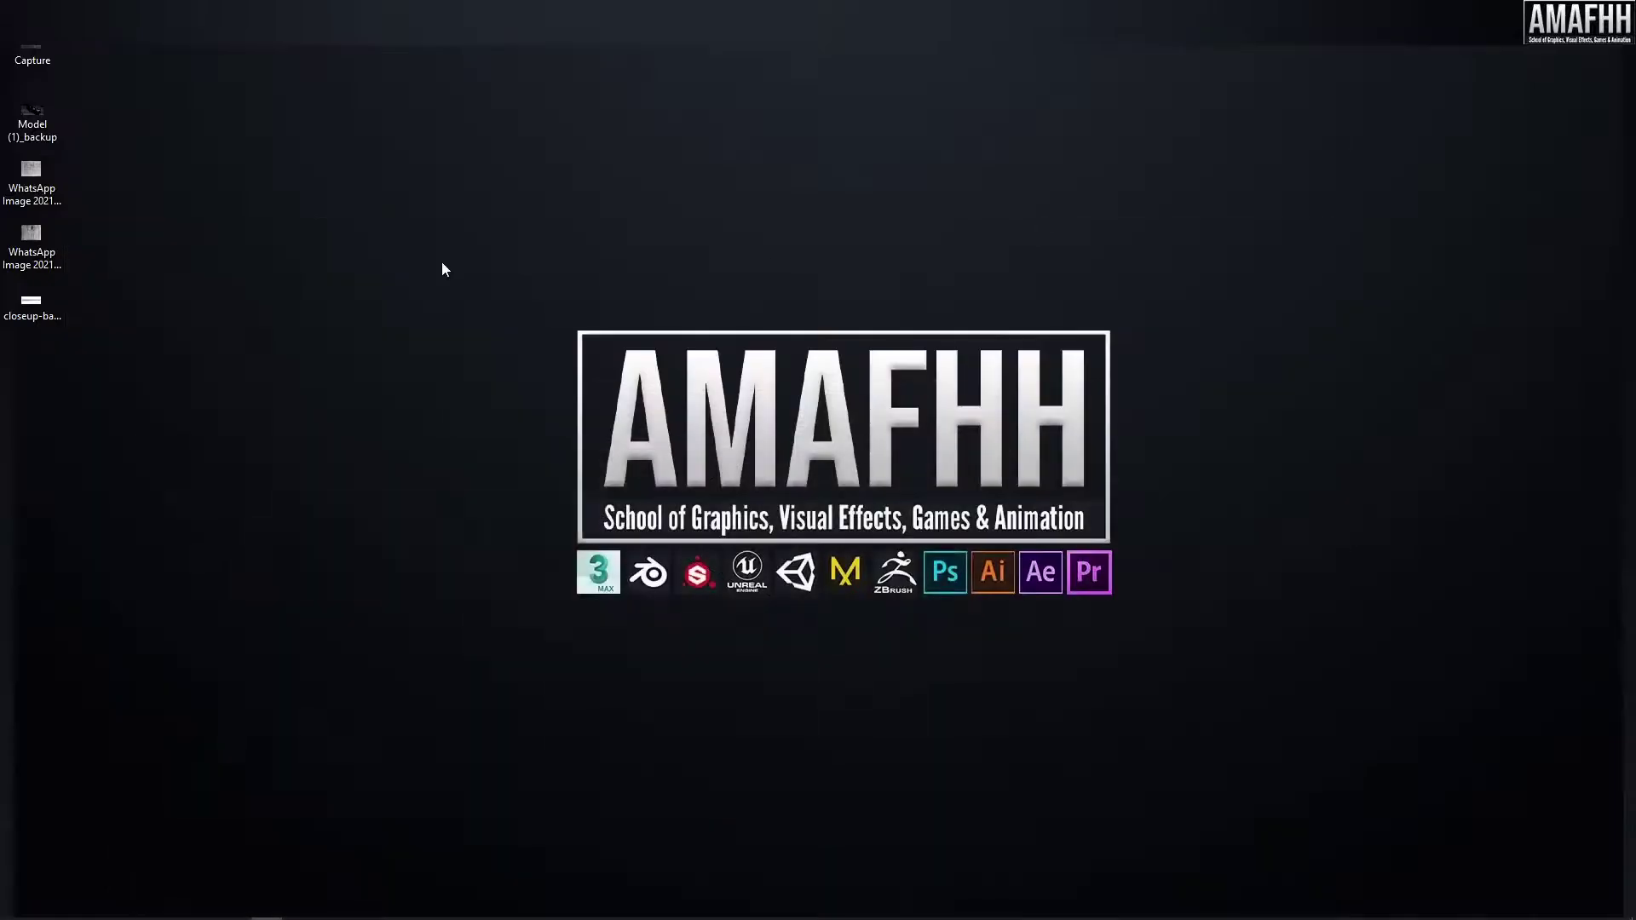
- Draw a plane in the viewport and view it shaded from the Top
{"action": "left_click", "coordinate": [32, 322]}
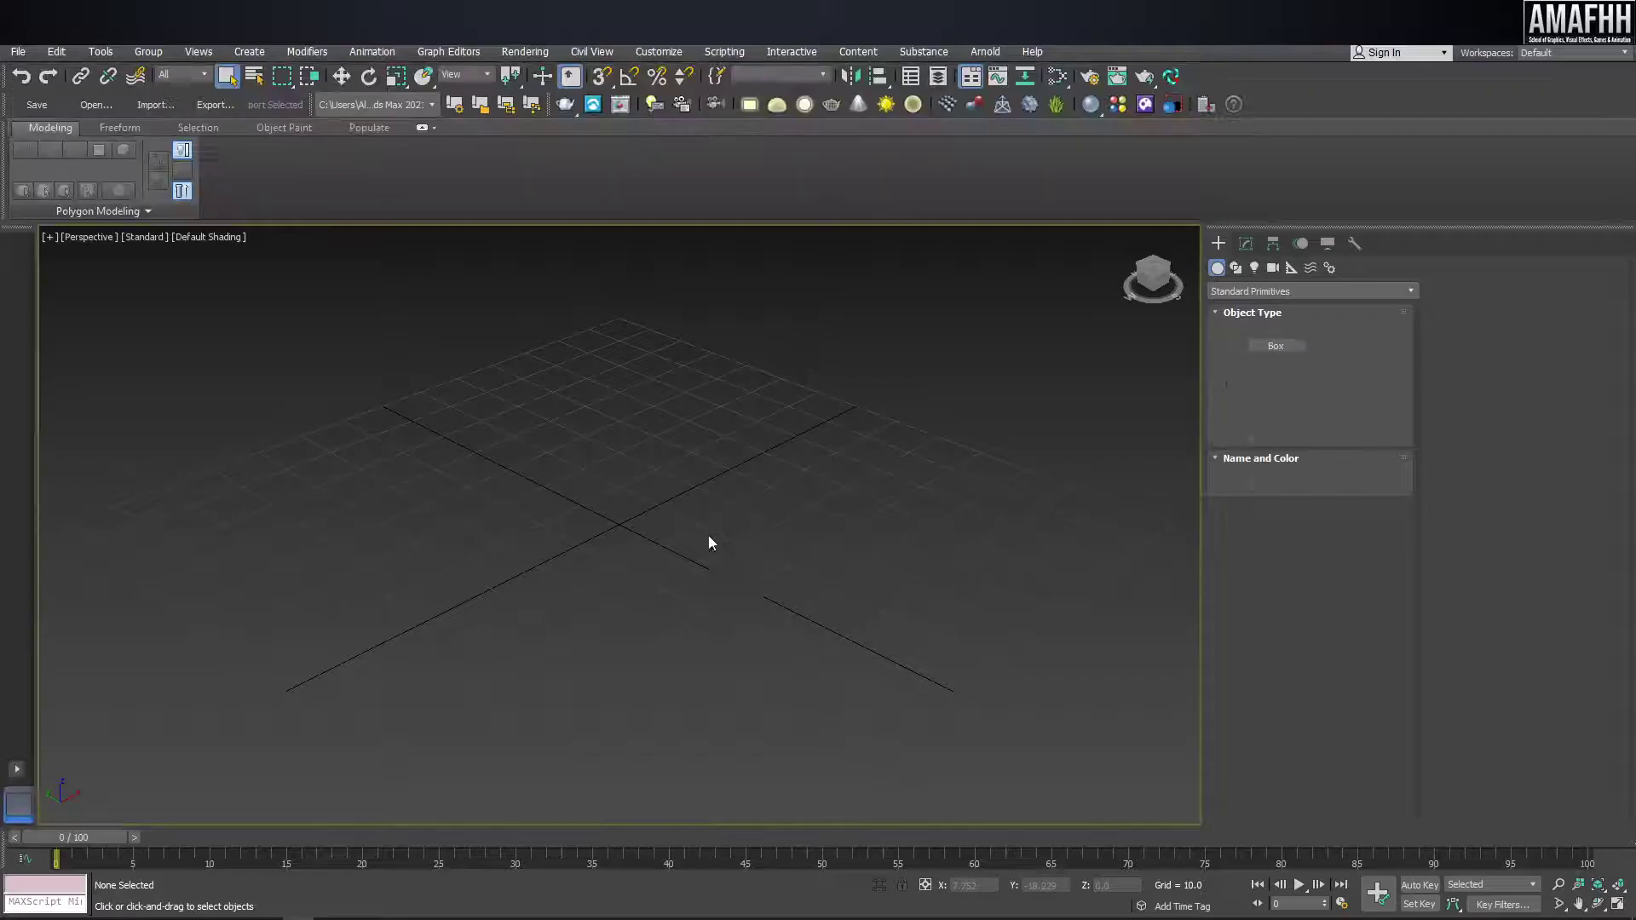
{"action": "left_click", "coordinate": [1347, 417]}
{"action": "left_click_drag", "start_coordinate": [657, 495], "coordinate": [961, 603]}
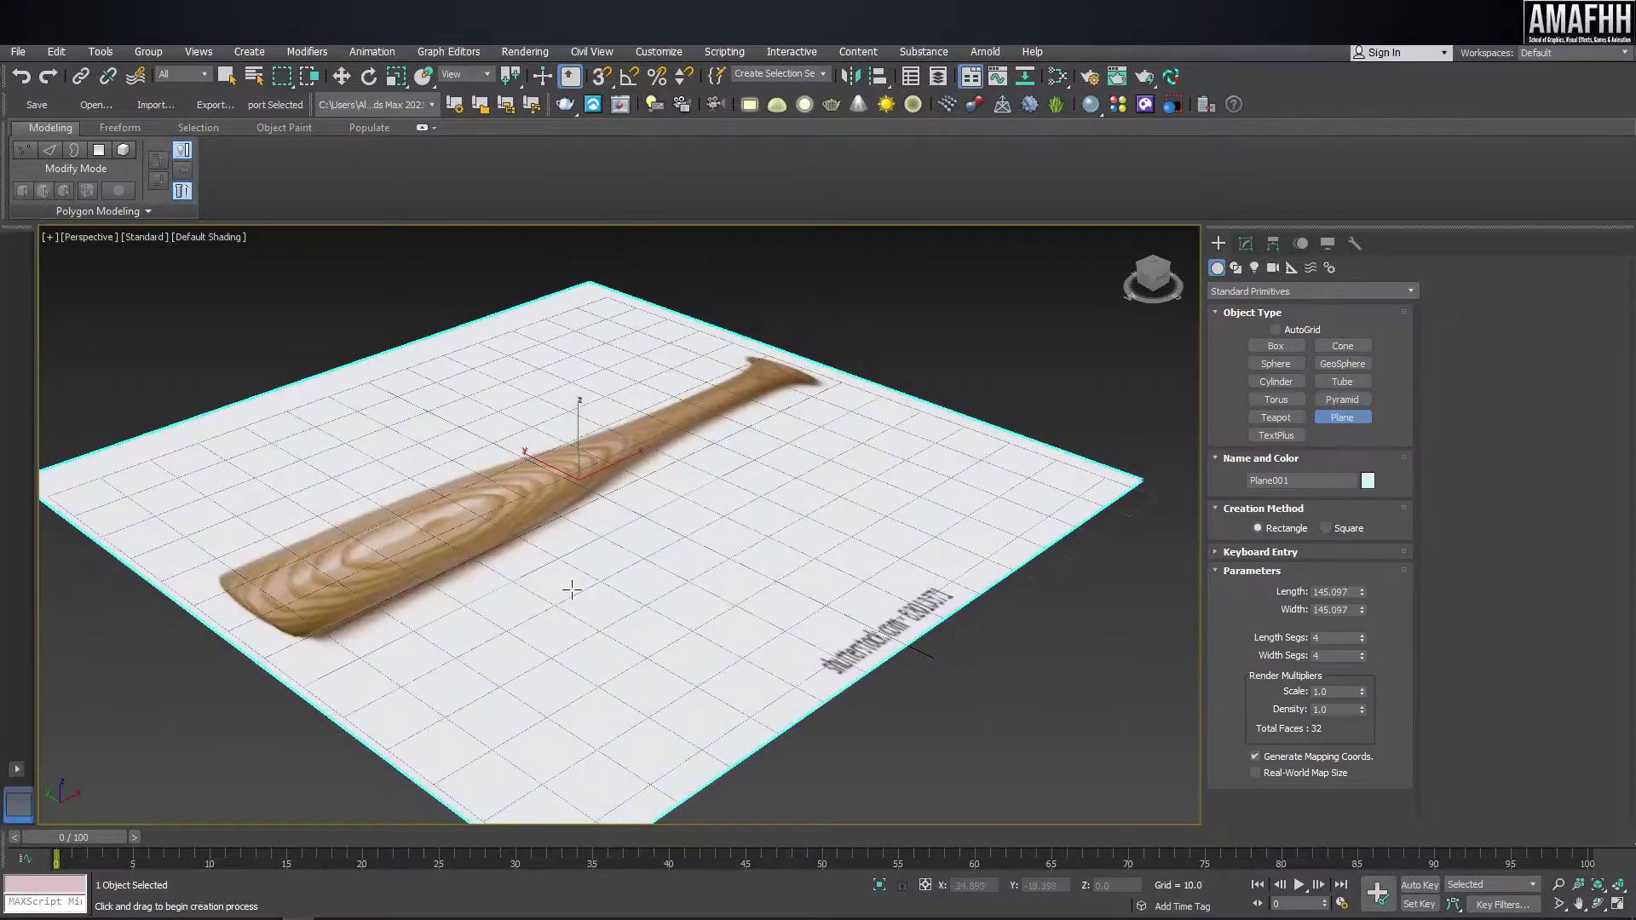
{"action": "key", "text": "t"}
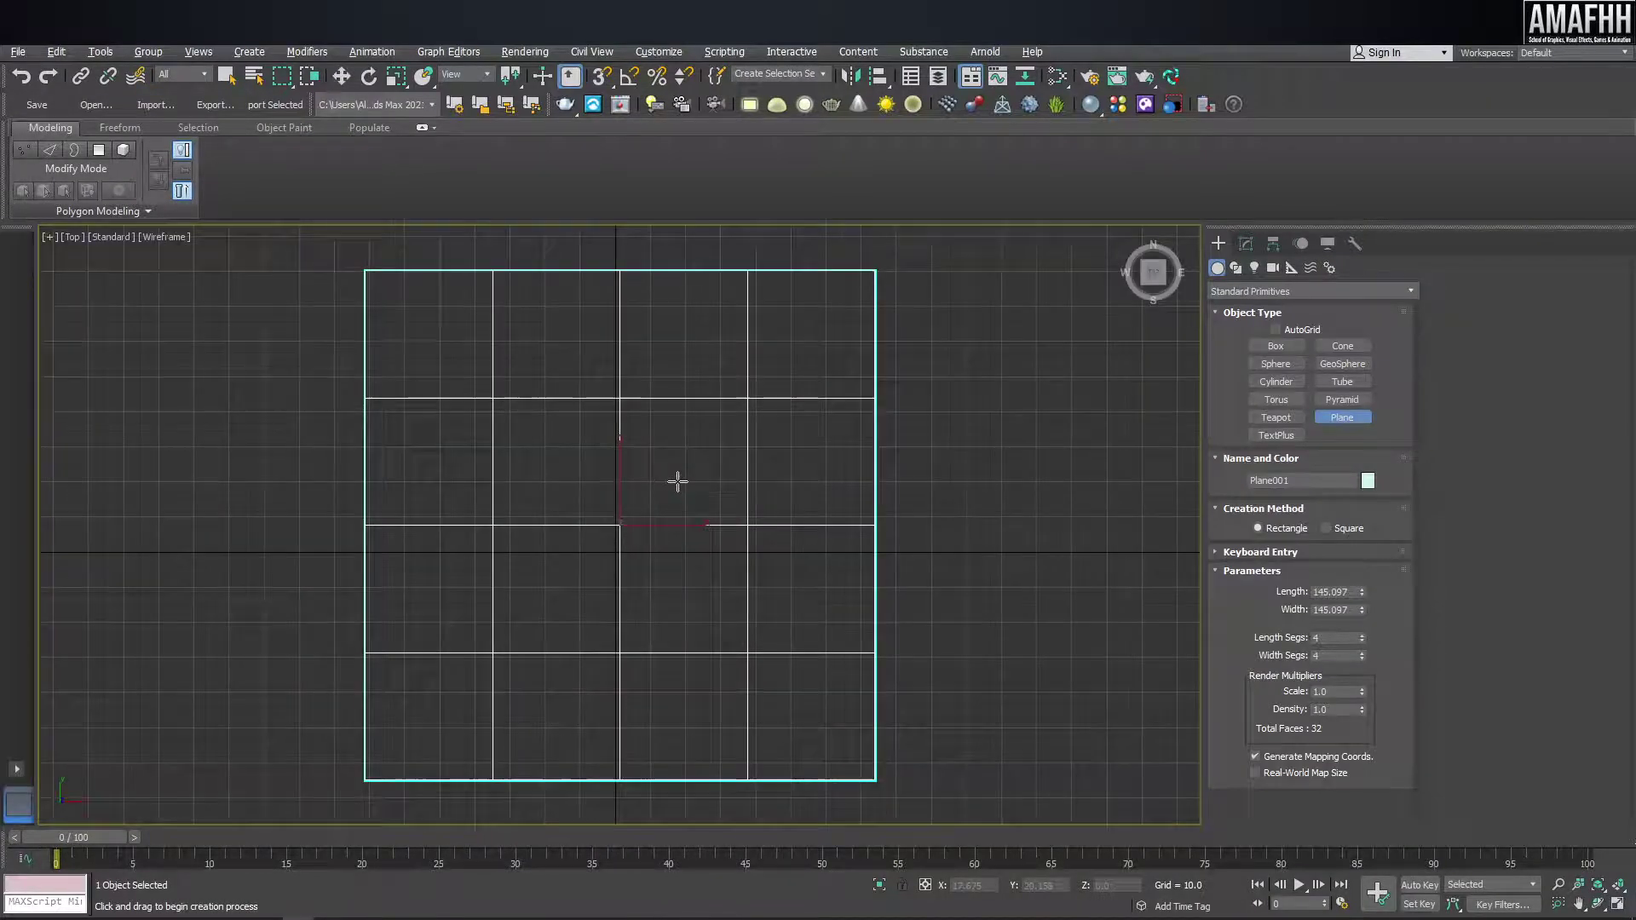
{"action": "key", "text": "F3"}
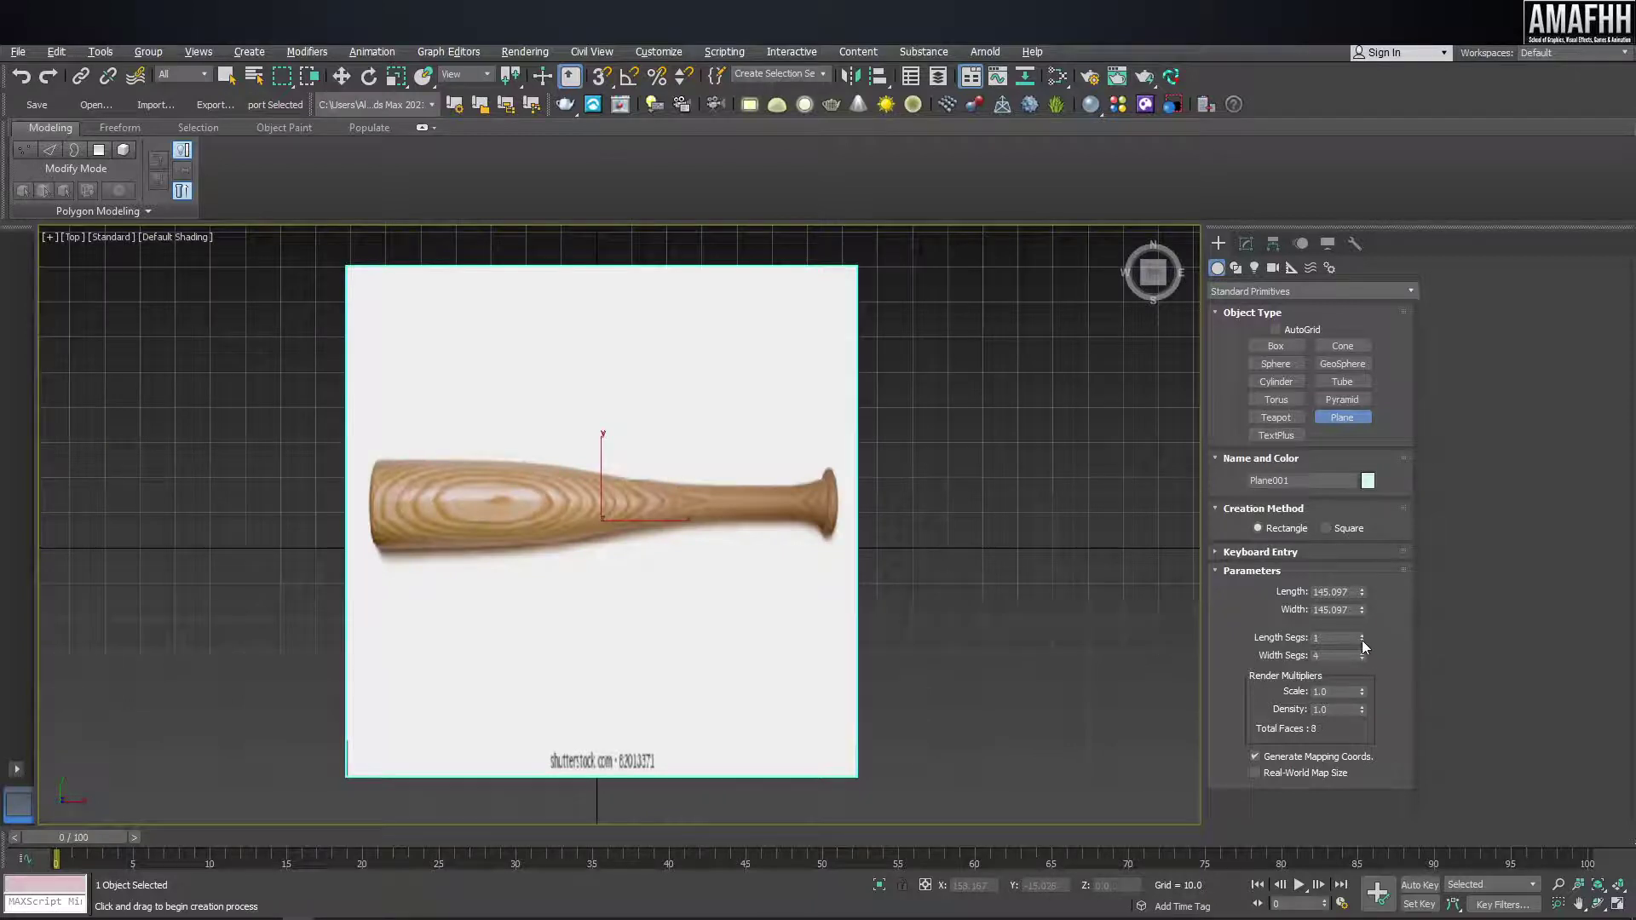
- Shorten the plane's Length to about 67 so it fits the bat photo
{"action": "left_click_drag", "start_coordinate": [1368, 592], "coordinate": [1380, 644]}
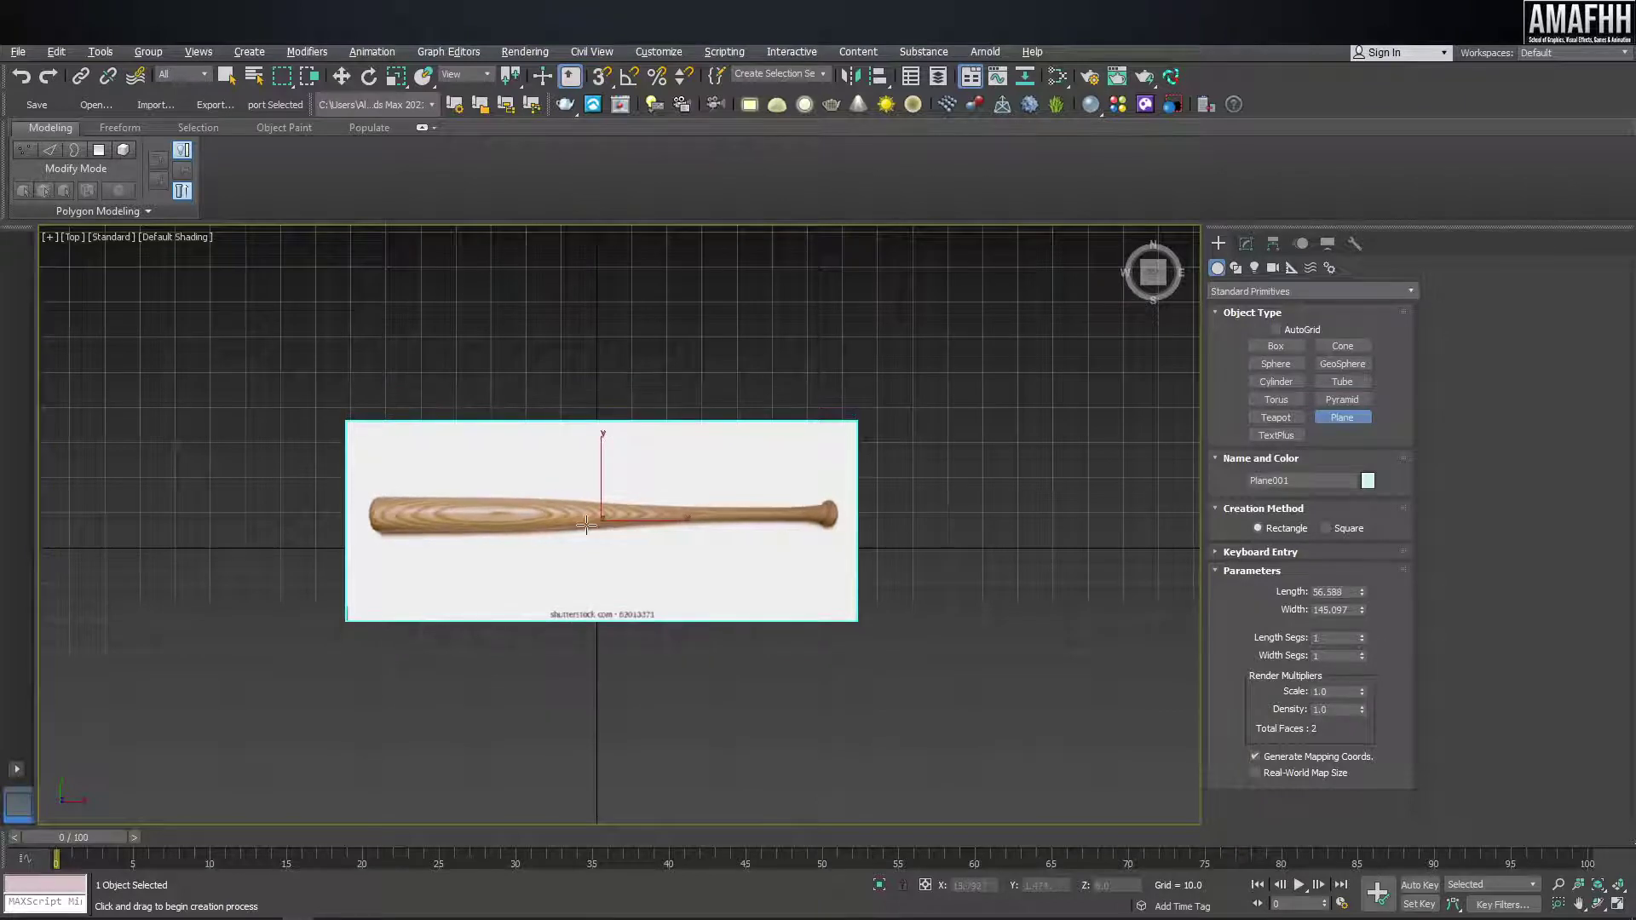
{"action": "middle_click_drag", "start_coordinate": [587, 524], "coordinate": [584, 520]}
{"action": "left_click_drag", "start_coordinate": [1367, 585], "coordinate": [1363, 582]}
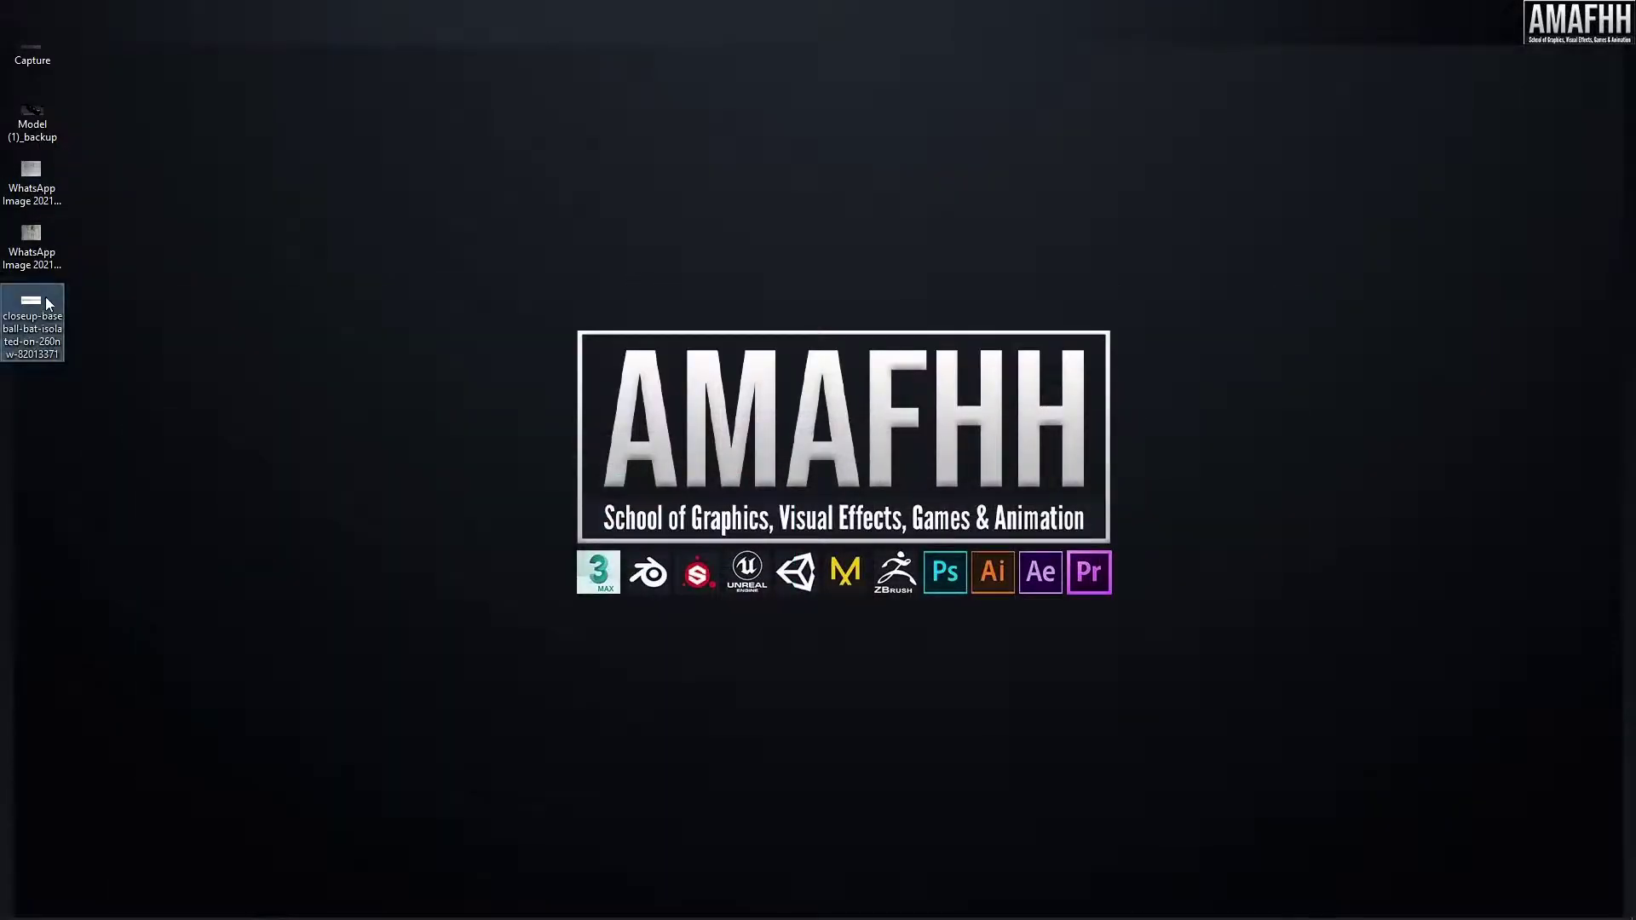
{"action": "right_click", "coordinate": [47, 303]}
{"action": "left_click", "coordinate": [158, 910]}
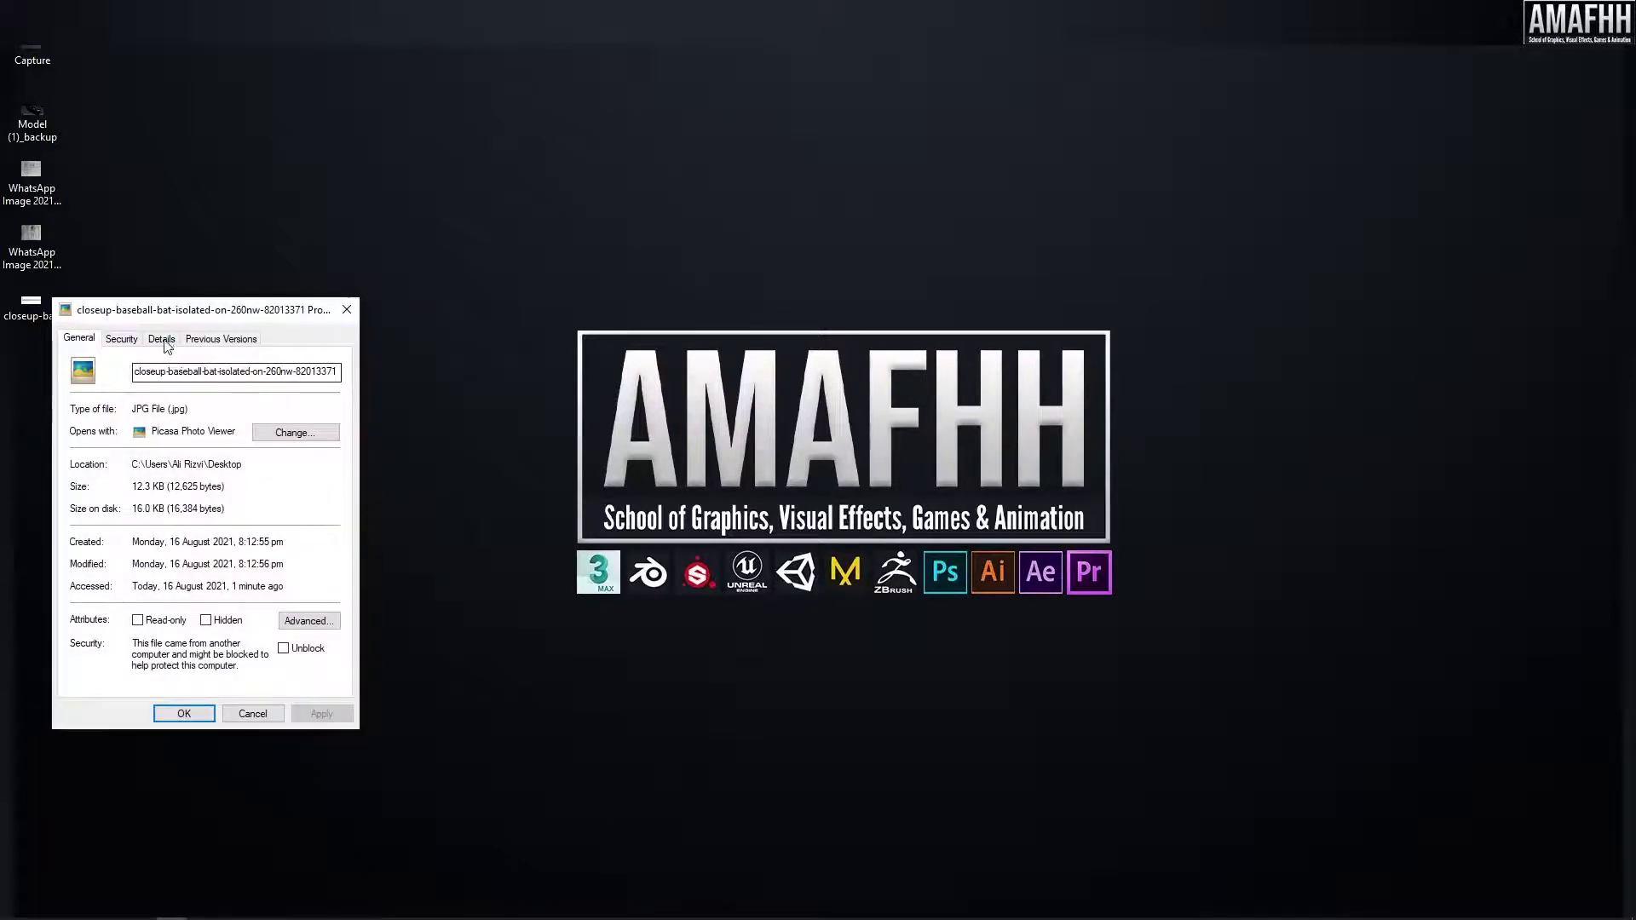
{"action": "left_click", "coordinate": [161, 338]}
{"action": "scroll", "coordinate": [215, 567], "scroll_direction": "down", "scroll_amount": 1}
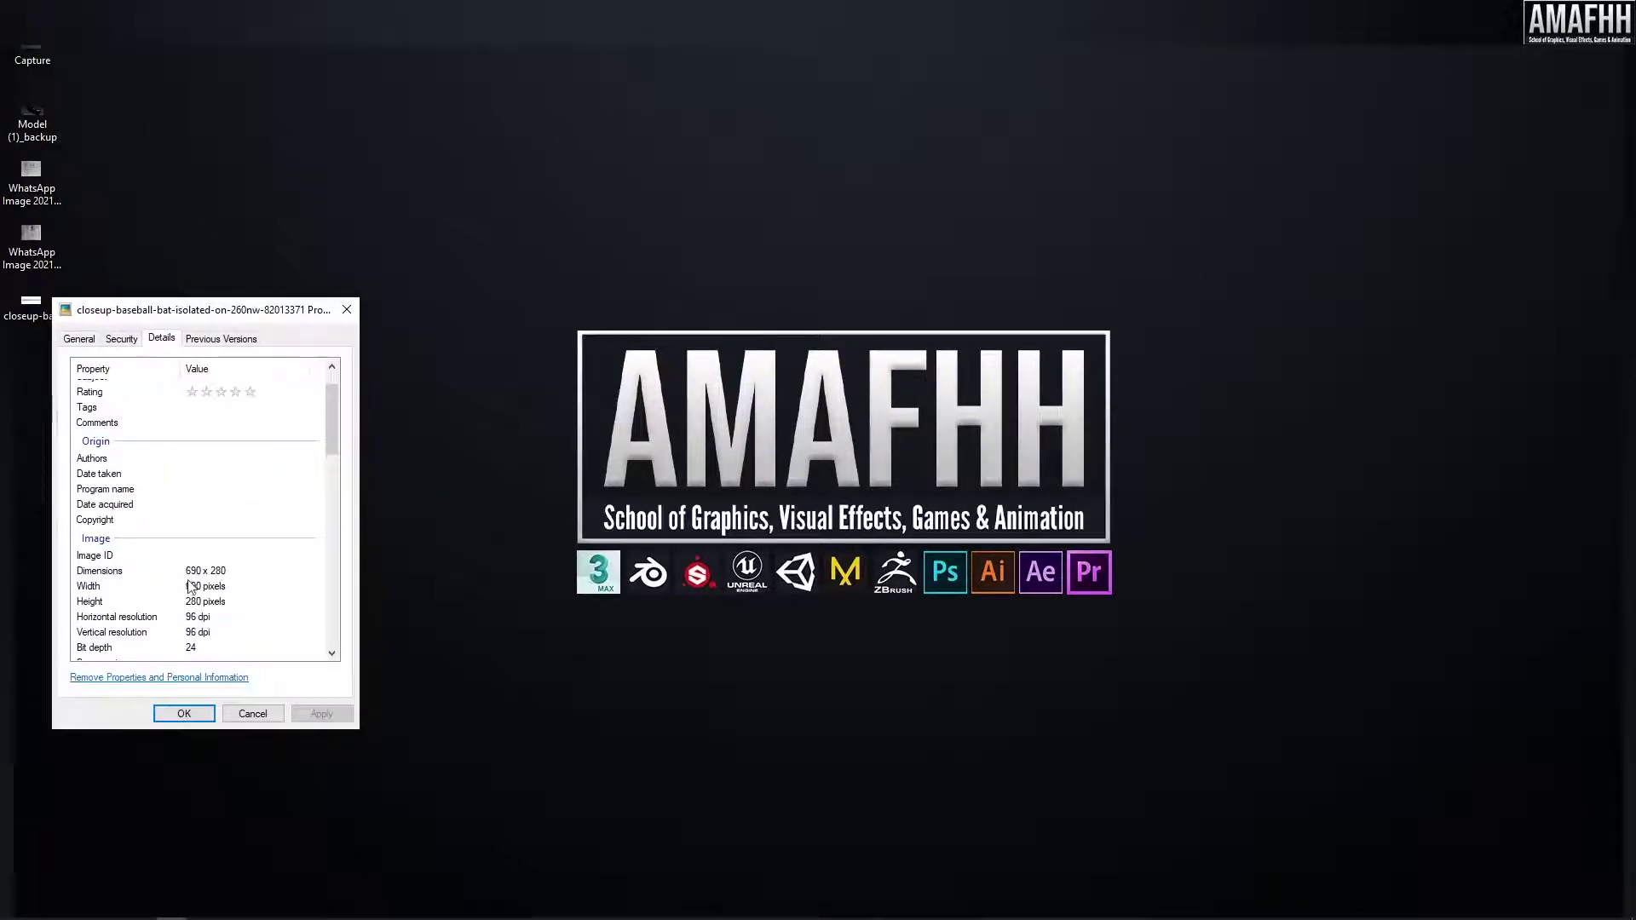
{"action": "left_click", "coordinate": [347, 310]}
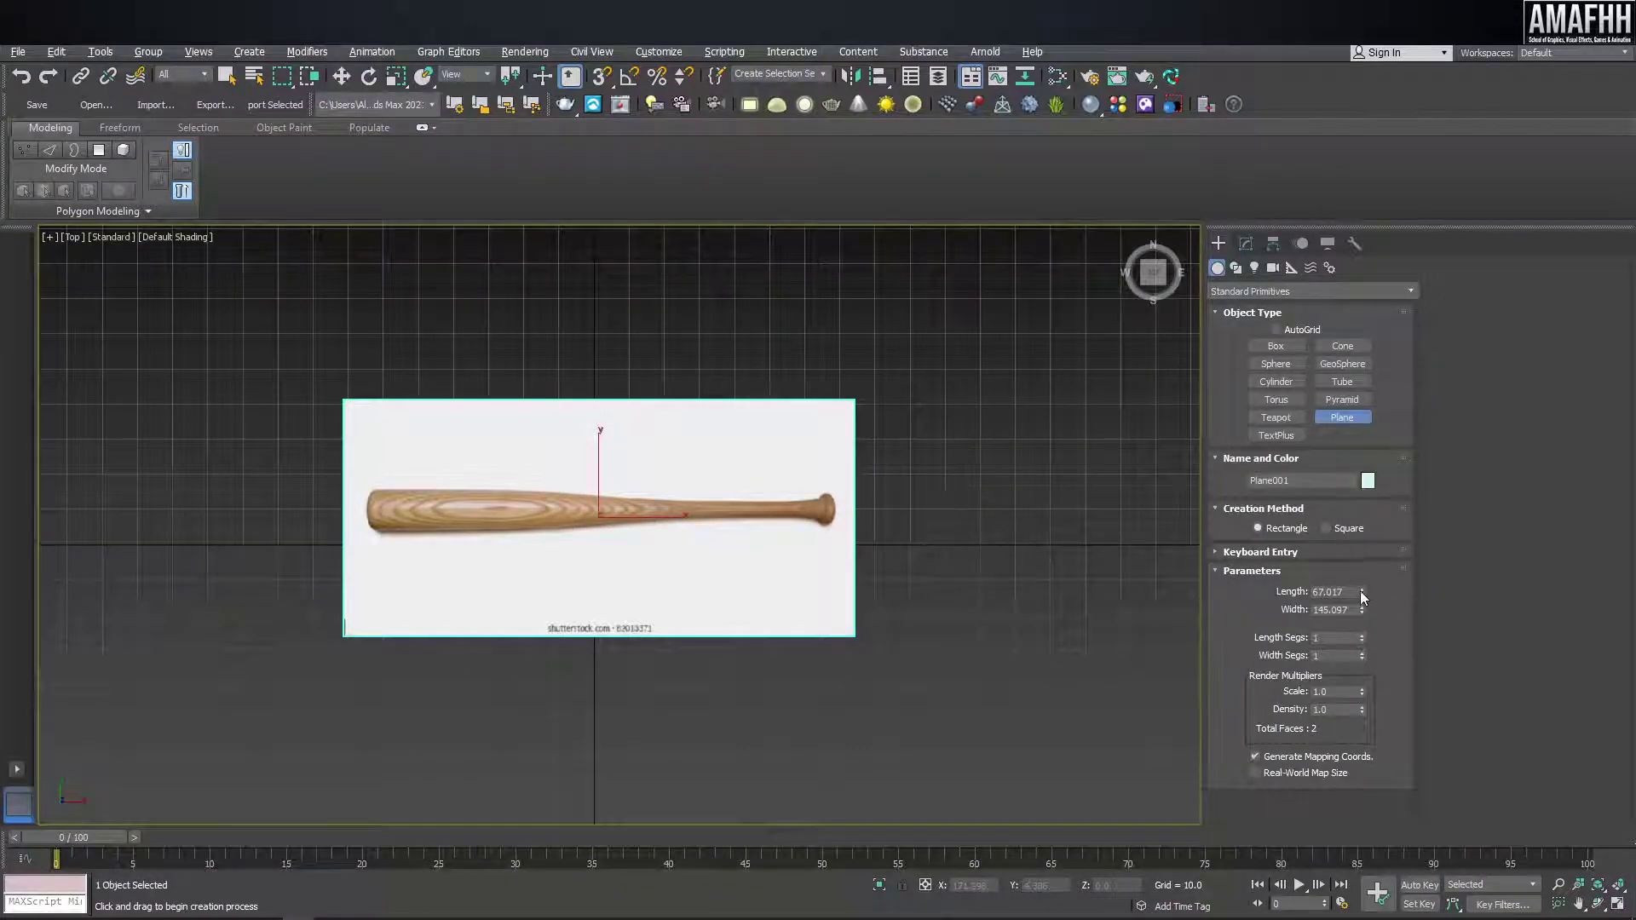
- Set the plane's Length to 280 and Width to 690
{"action": "left_click_drag", "start_coordinate": [1361, 594], "coordinate": [1361, 579]}
{"action": "type", "text": "280"}
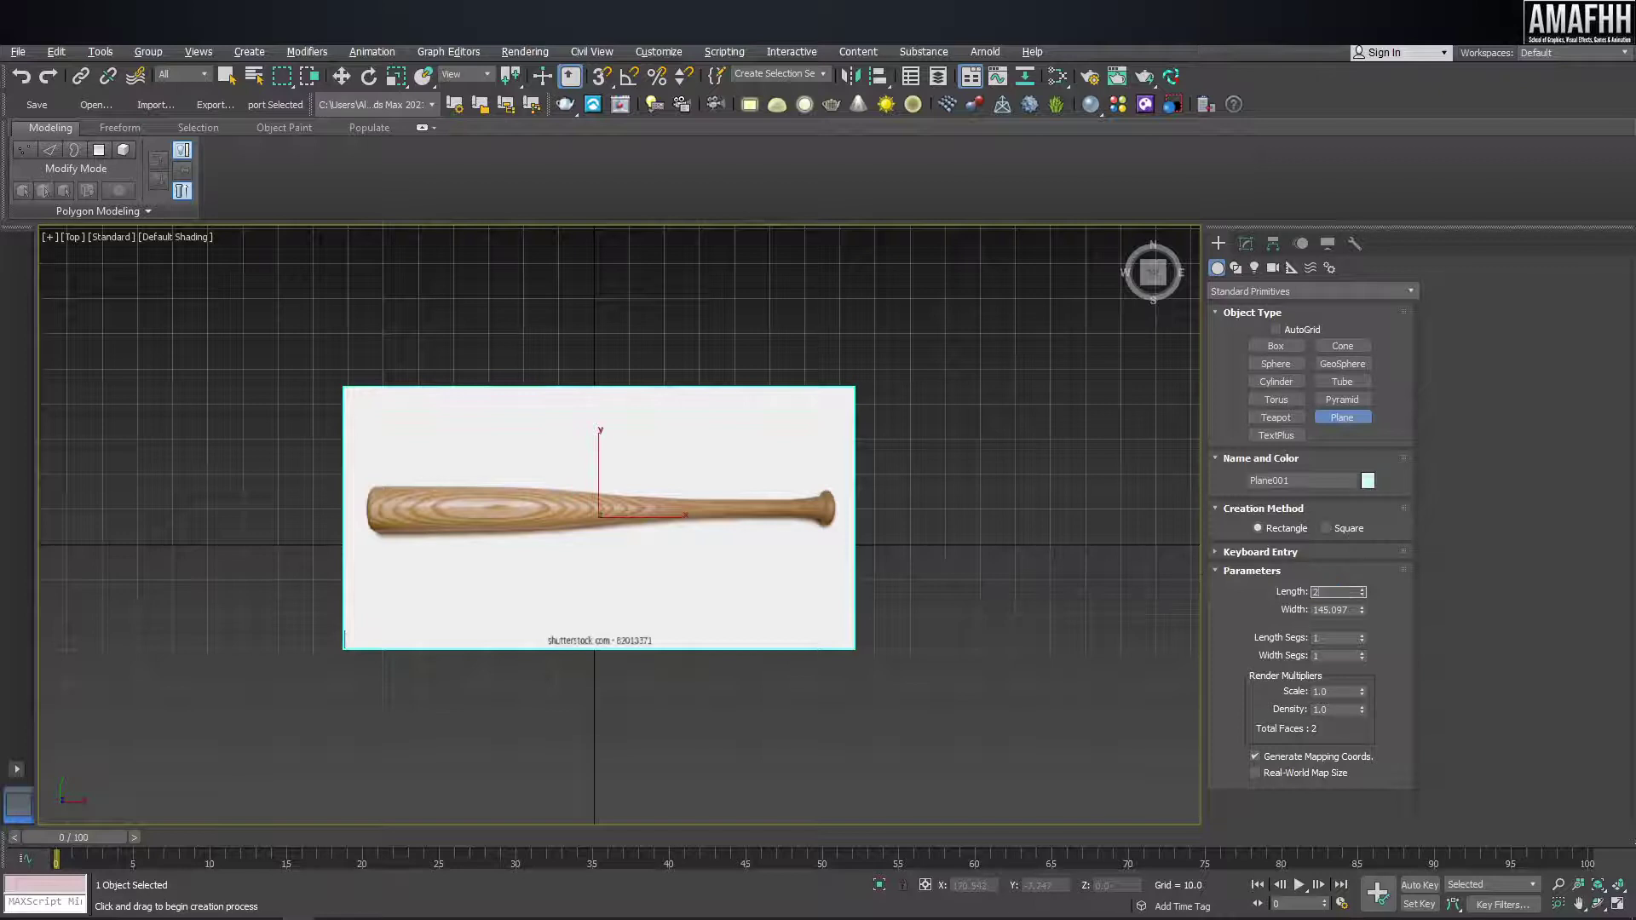
{"action": "key", "text": "Return"}
{"action": "key", "text": "Tab"}
{"action": "type", "text": "690"}
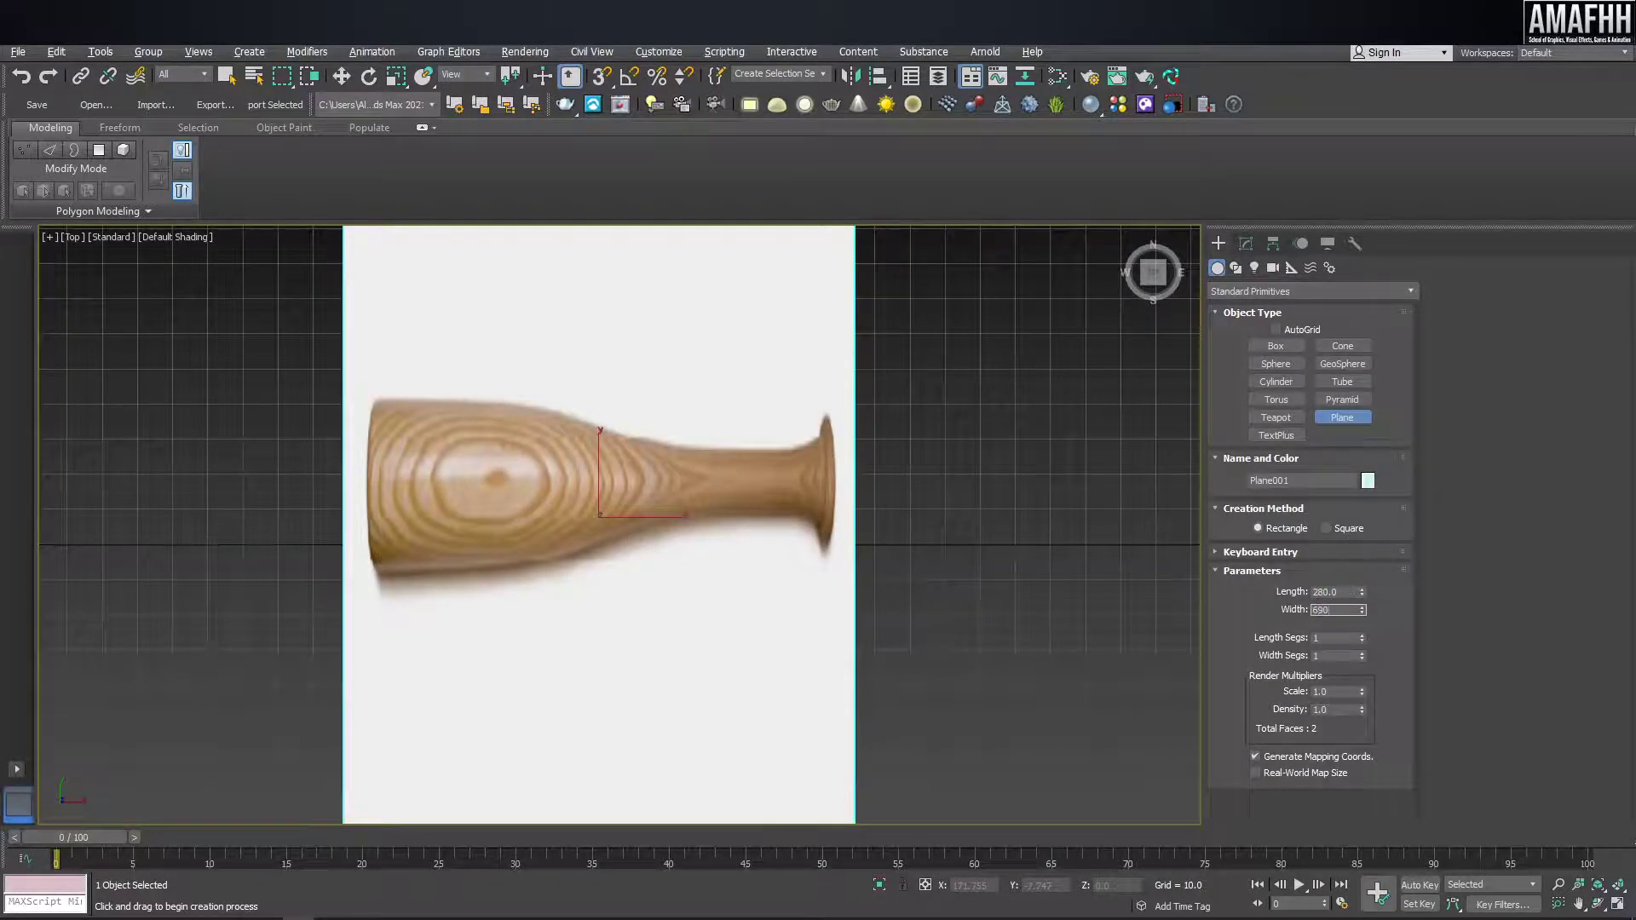
{"action": "key", "text": "Return"}
- Rotate the plane -90 on Z with Angle Snap, then tilt it upright on X
{"action": "scroll", "coordinate": [1160, 565], "scroll_direction": "down", "scroll_amount": 5}
{"action": "scroll", "coordinate": [862, 560], "scroll_direction": "down", "scroll_amount": 1}
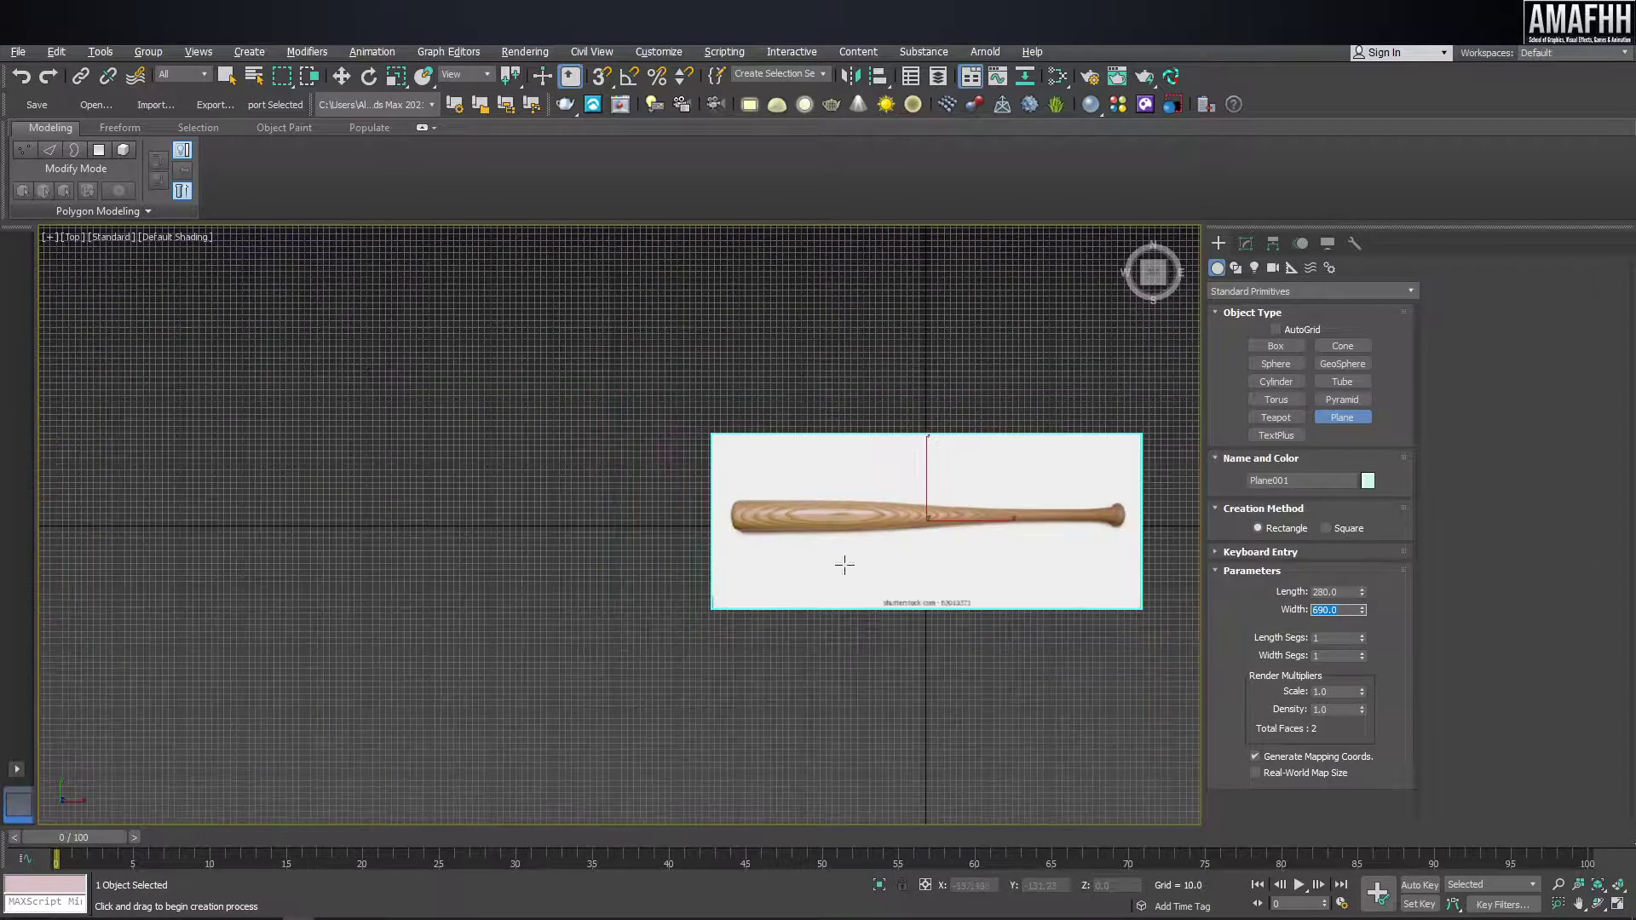
{"action": "scroll", "coordinate": [932, 439], "scroll_direction": "up", "scroll_amount": 3}
{"action": "scroll", "coordinate": [763, 452], "scroll_direction": "up", "scroll_amount": 2}
{"action": "scroll", "coordinate": [699, 439], "scroll_direction": "down", "scroll_amount": 2}
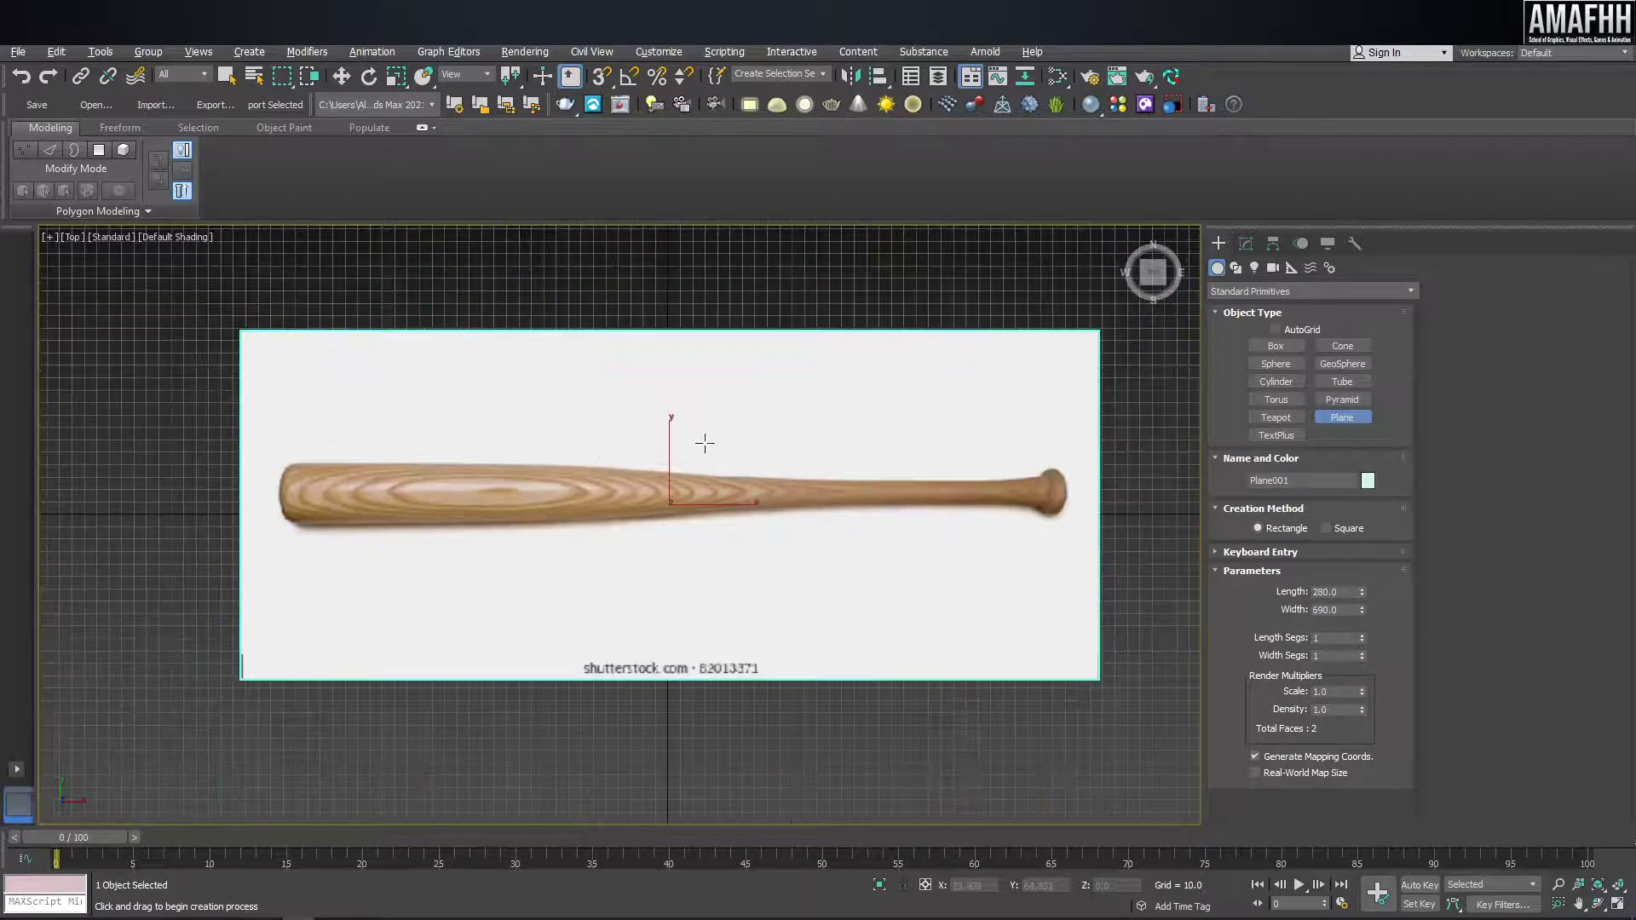
{"action": "key", "text": "e"}
{"action": "left_click_drag", "start_coordinate": [700, 455], "coordinate": [778, 457]}
{"action": "key", "text": "a"}
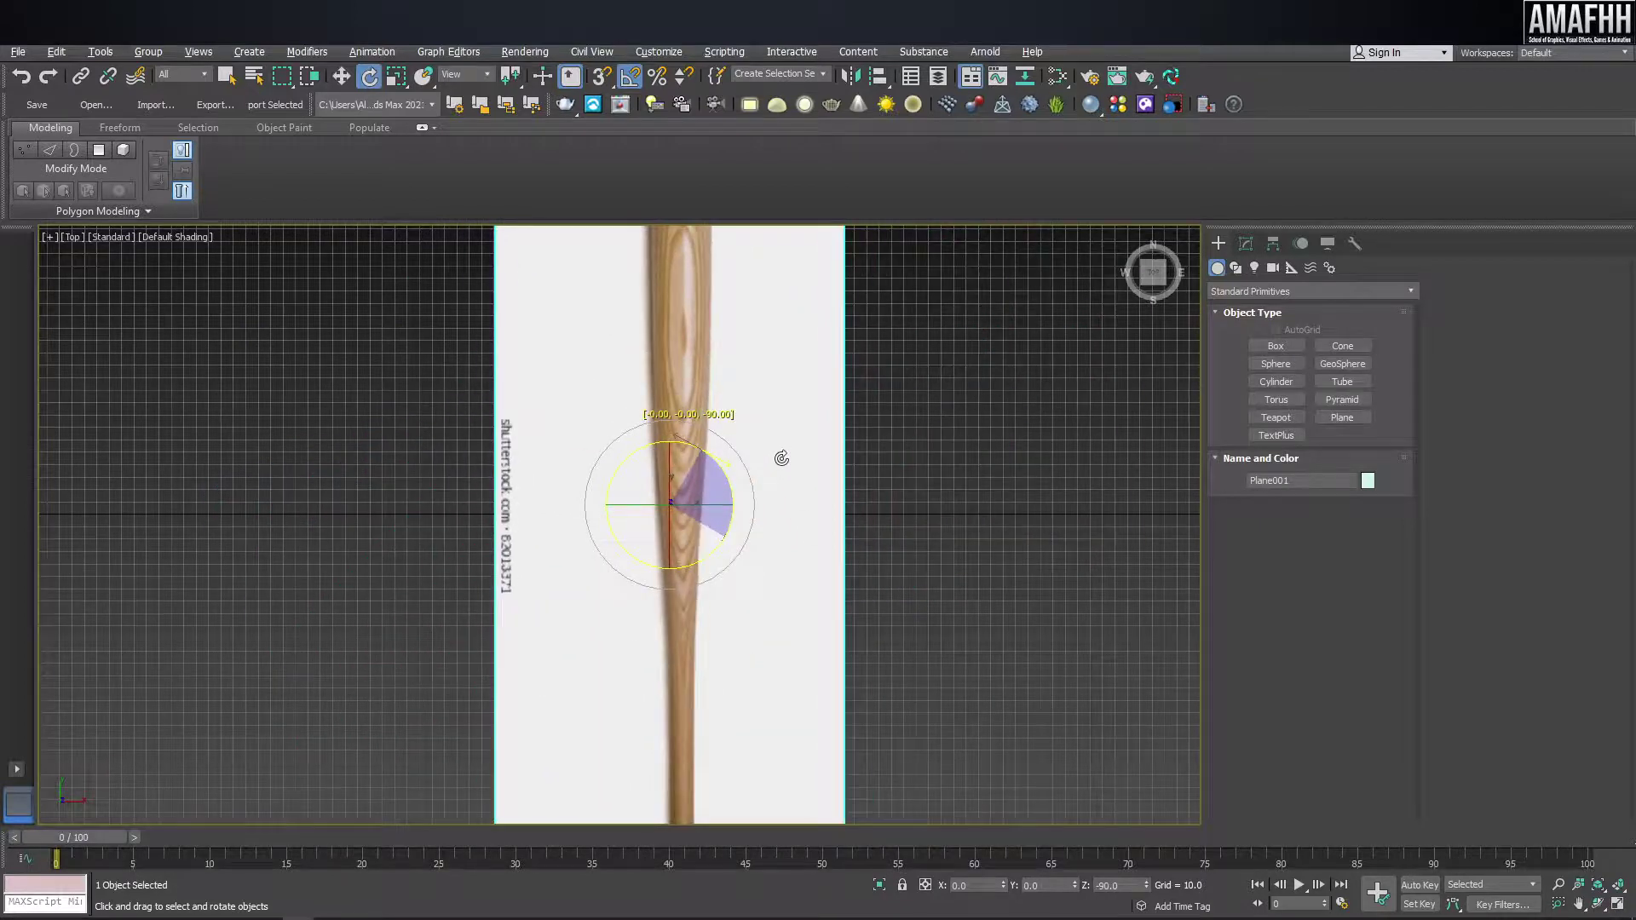
{"action": "key", "text": "p"}
{"action": "mouse_move", "coordinate": [699, 400]}
{"action": "left_mouse_down"}
{"action": "mouse_move", "coordinate": [720, 493]}
{"action": "mouse_move", "coordinate": [595, 426]}
{"action": "left_mouse_up"}
- Check the upright bat plane in a shaded Front view
{"action": "scroll", "coordinate": [699, 477], "scroll_direction": "down", "scroll_amount": 5}
{"action": "key", "text": "w"}
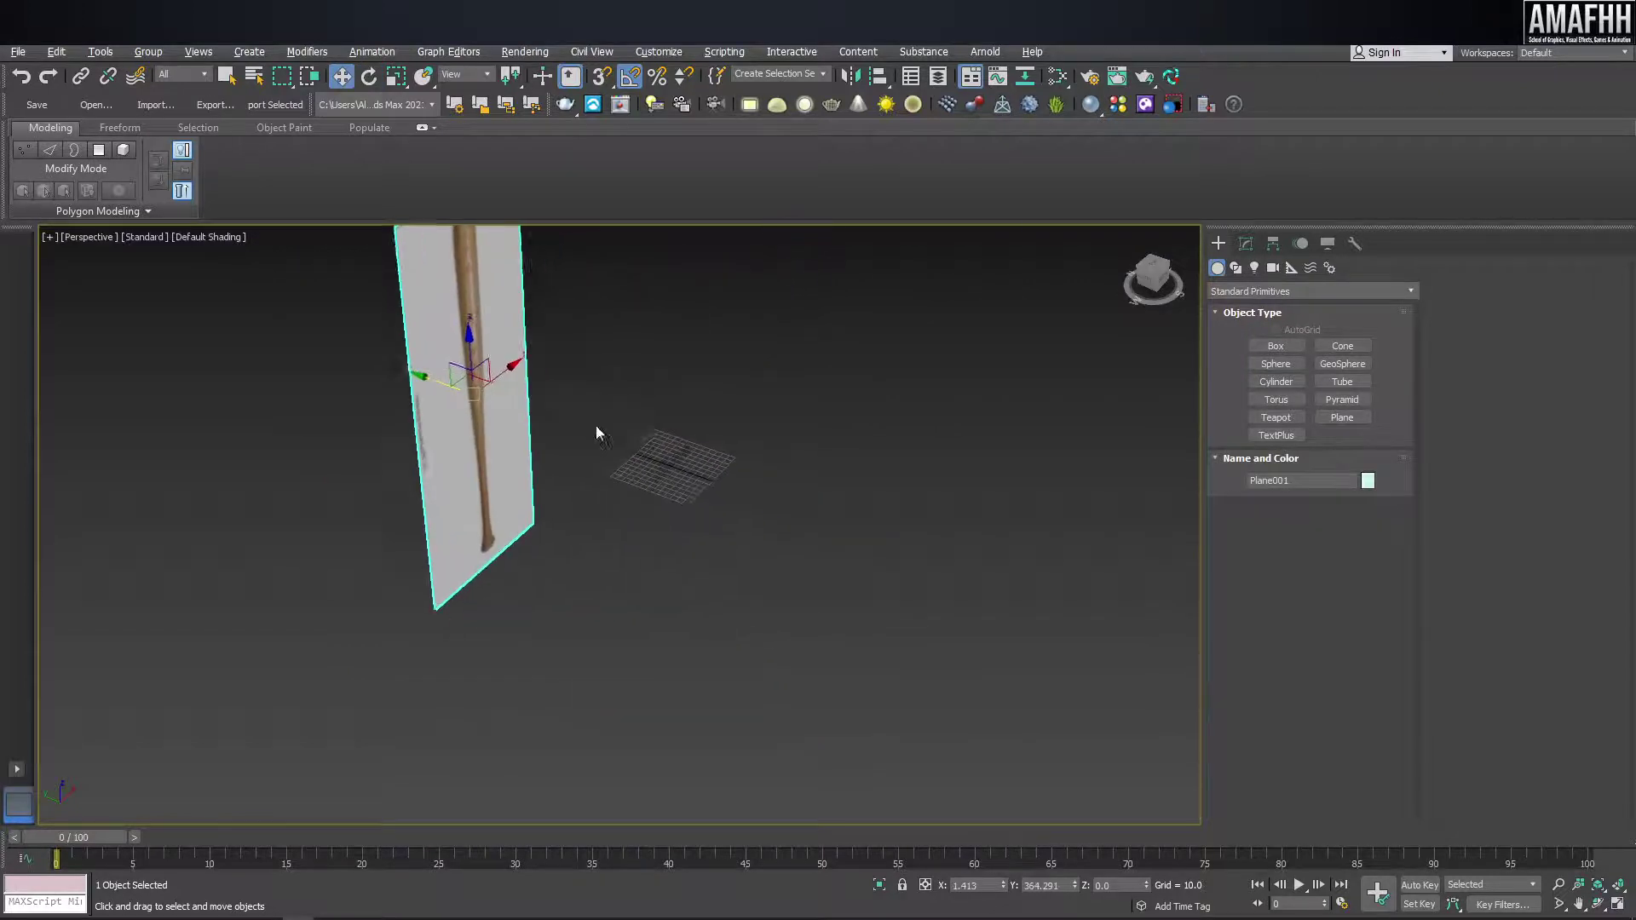
{"action": "key", "text": "f"}
{"action": "scroll", "coordinate": [615, 442], "scroll_direction": "up", "scroll_amount": 3}
{"action": "scroll", "coordinate": [615, 451], "scroll_direction": "up", "scroll_amount": 3}
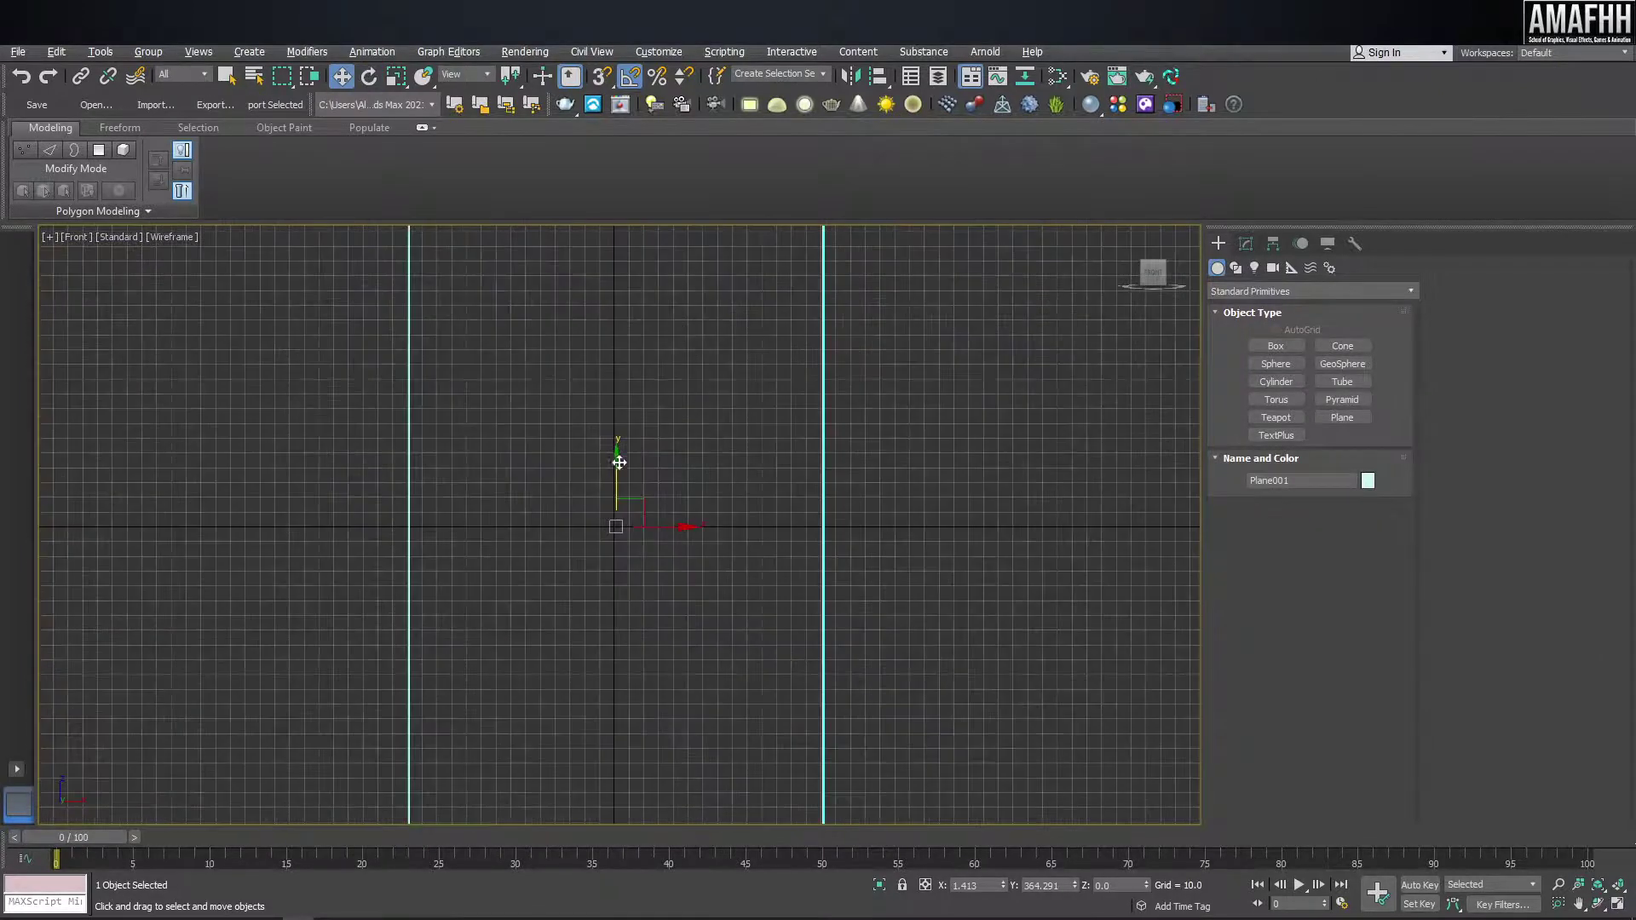
{"action": "key", "text": "r"}
{"action": "key", "text": "F3"}
{"action": "scroll", "coordinate": [623, 522], "scroll_direction": "down", "scroll_amount": 3}
{"action": "scroll", "coordinate": [630, 512], "scroll_direction": "up", "scroll_amount": 3}
- Try uniformly enlarging the bat plane in Perspective, then undo it
{"action": "key", "text": "p"}
{"action": "scroll", "coordinate": [609, 465], "scroll_direction": "up", "scroll_amount": 3}
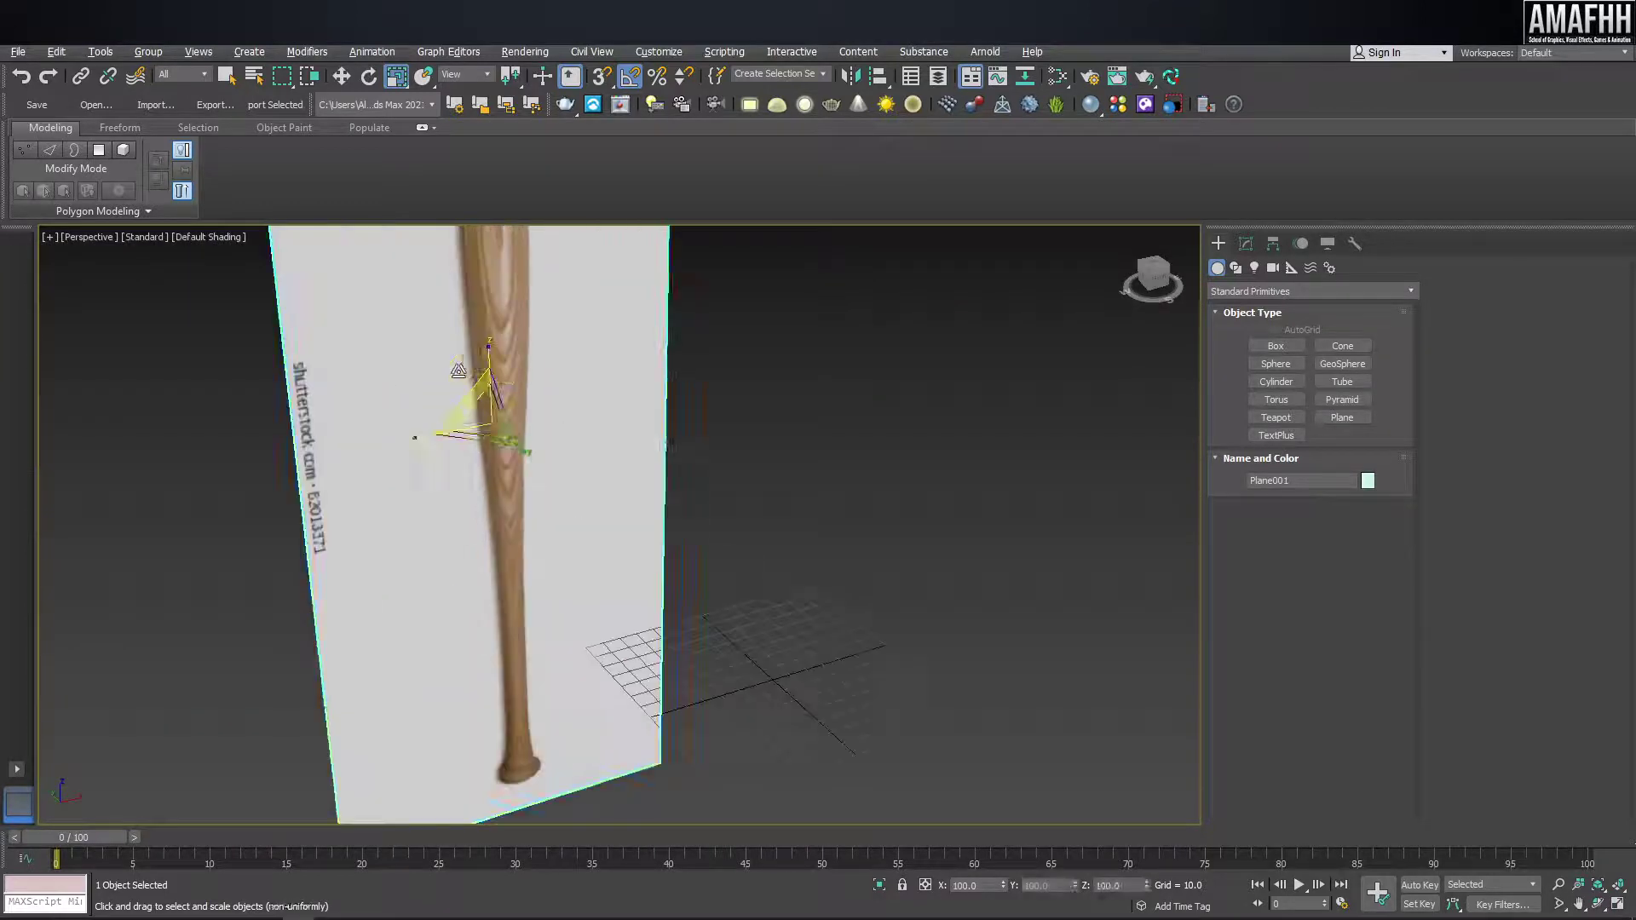
{"action": "scroll", "coordinate": [588, 439], "scroll_direction": "up", "scroll_amount": 2}
{"action": "scroll", "coordinate": [582, 430], "scroll_direction": "down", "scroll_amount": 2}
{"action": "scroll", "coordinate": [481, 427], "scroll_direction": "down", "scroll_amount": 4}
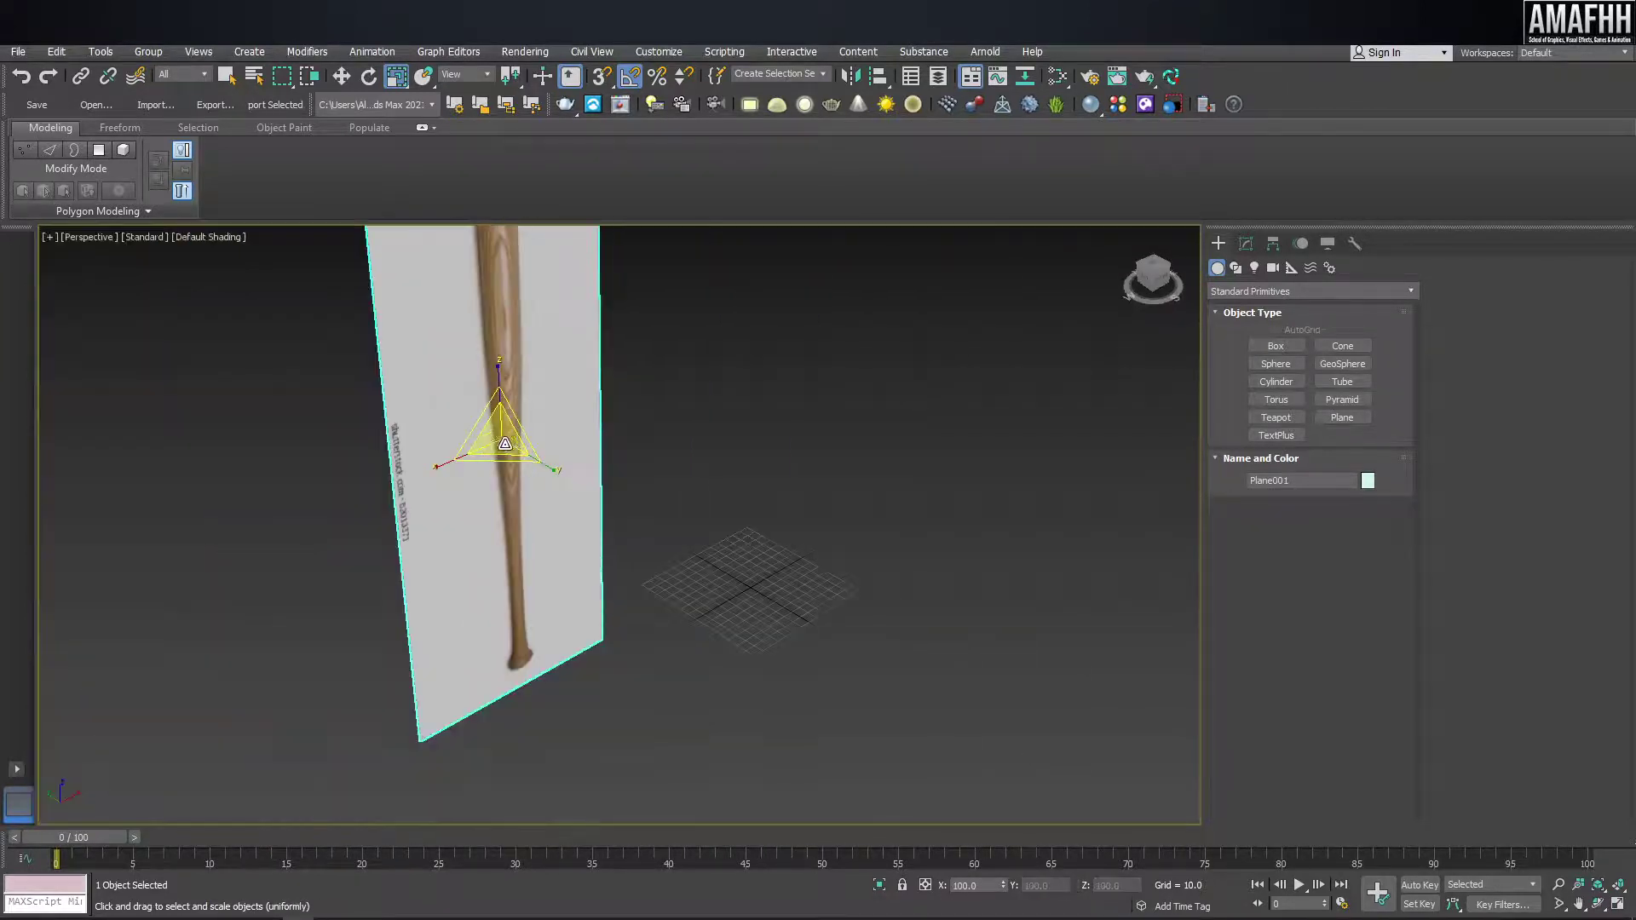
{"action": "left_click_drag", "start_coordinate": [479, 426], "coordinate": [407, 419]}
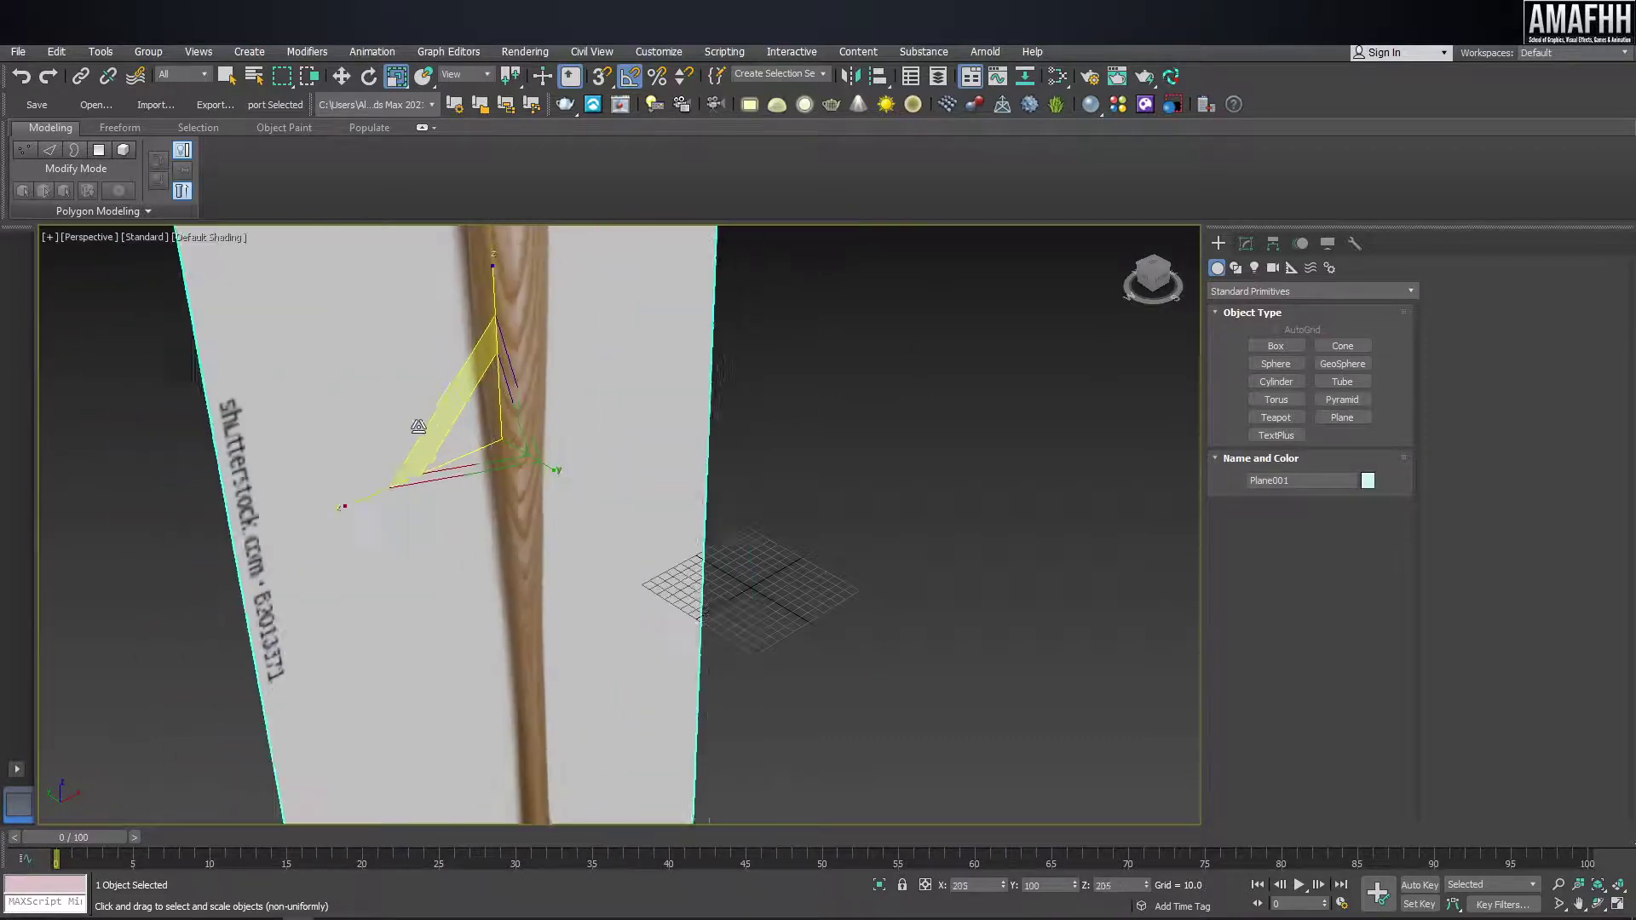
{"action": "key", "text": "ctrl+z"}
{"action": "scroll", "coordinate": [540, 339], "scroll_direction": "up", "scroll_amount": 2}
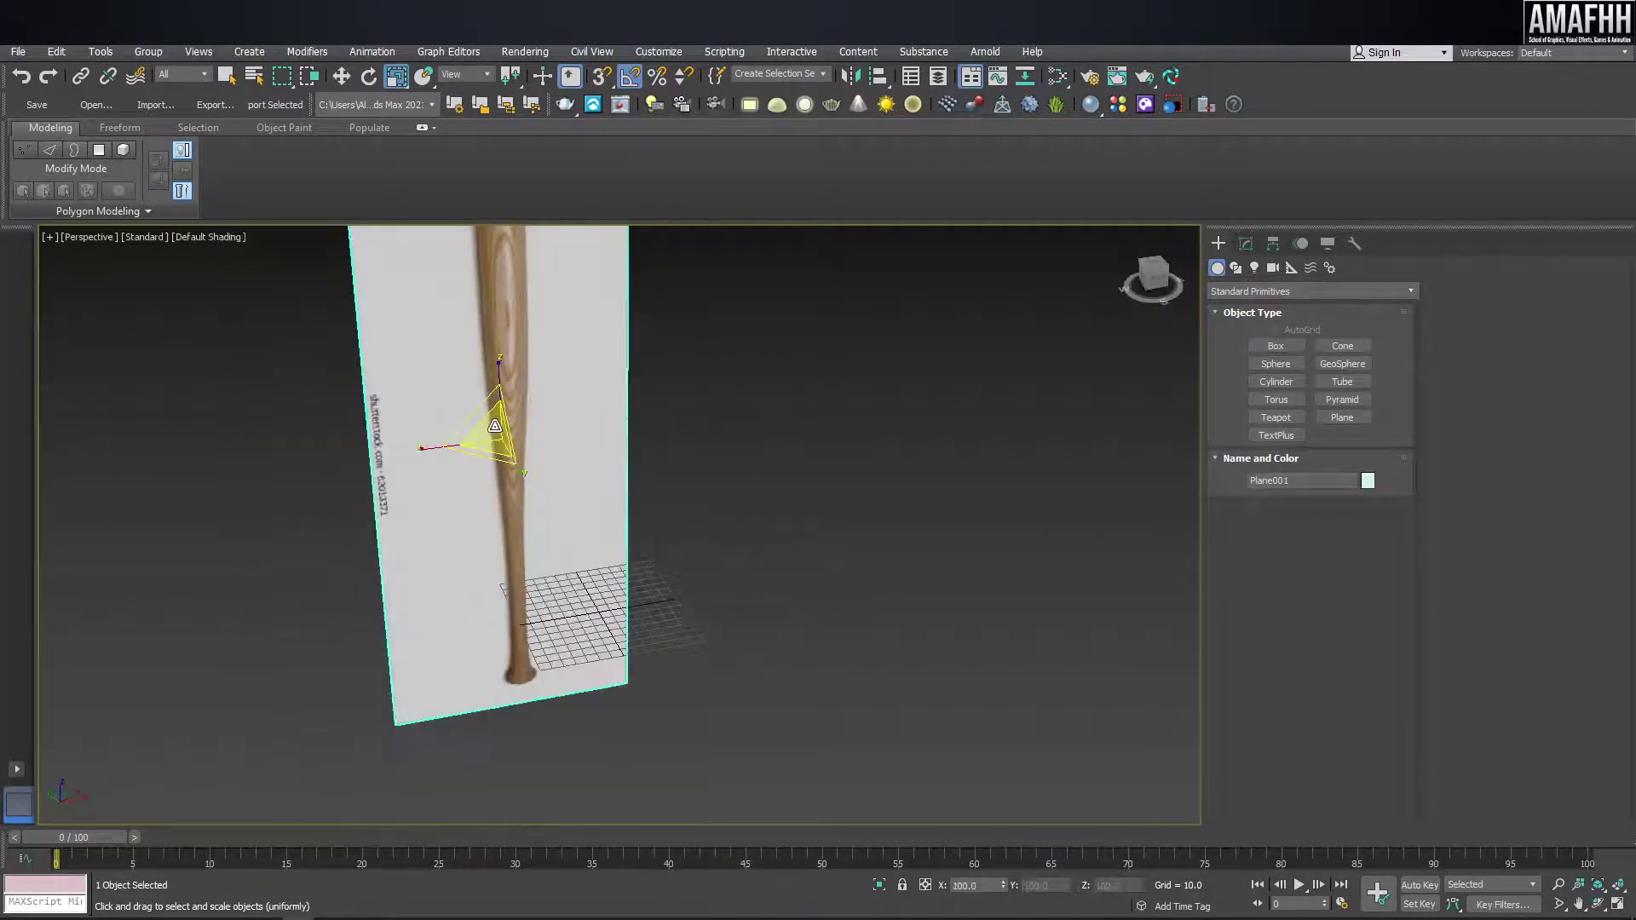
{"action": "left_click", "coordinate": [1275, 418]}
{"action": "left_click_drag", "start_coordinate": [837, 607], "coordinate": [869, 634]}
{"action": "scroll", "coordinate": [868, 635], "scroll_direction": "up", "scroll_amount": 5}
{"action": "key", "text": "r"}
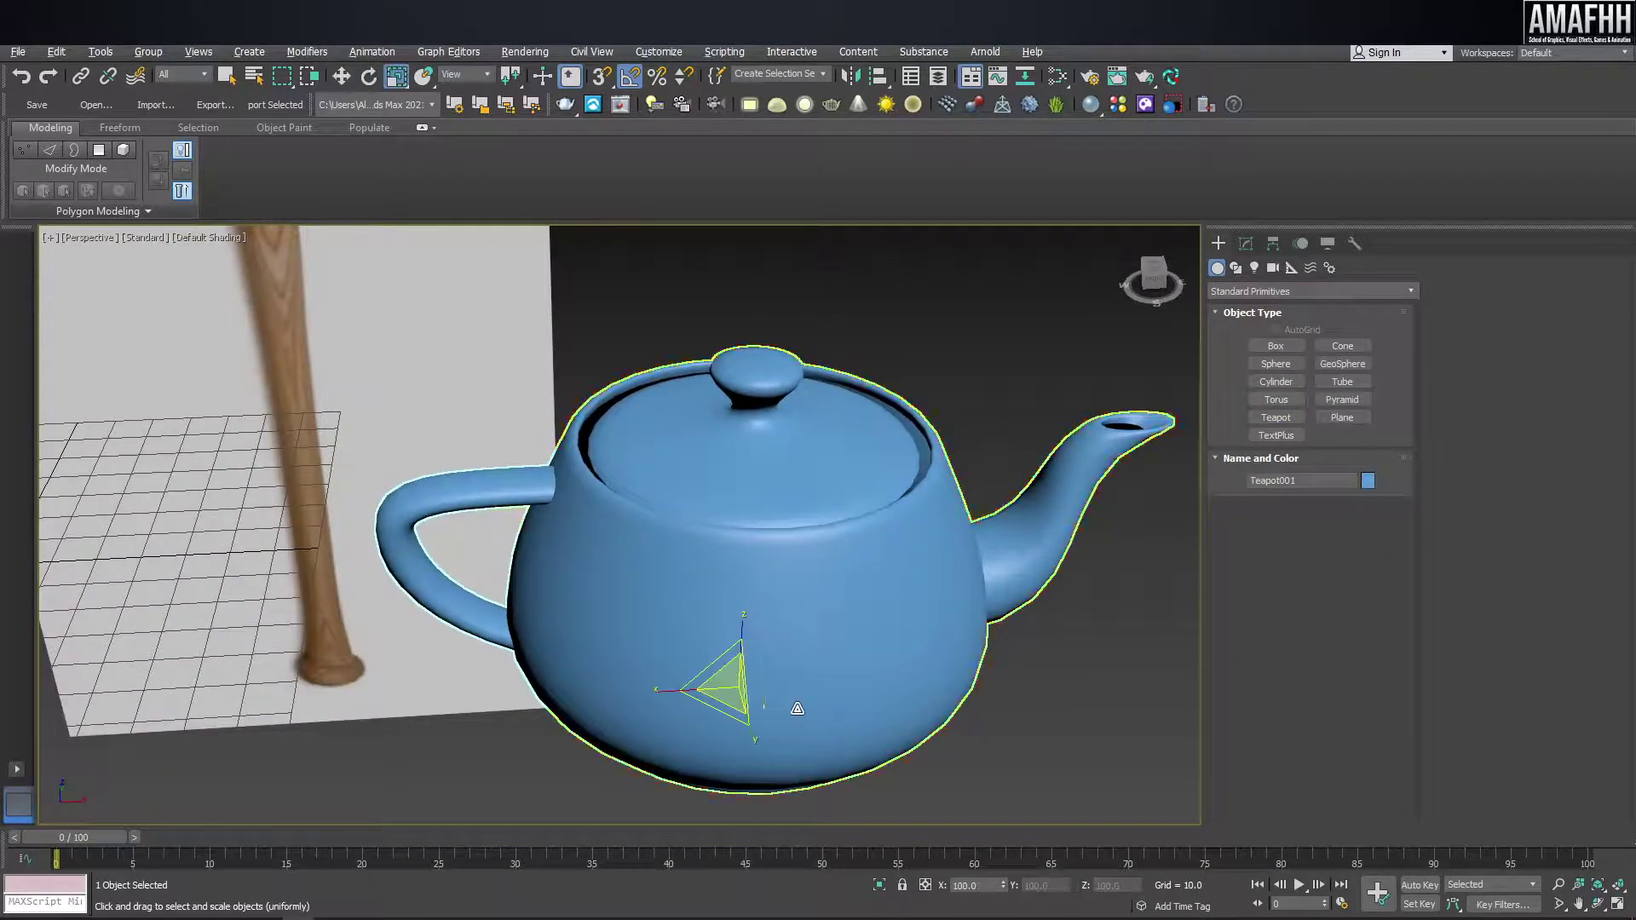
{"action": "middle_click_drag", "start_coordinate": [785, 626], "coordinate": [796, 629], "text": "alt"}
{"action": "key", "text": "r"}
{"action": "left_click_drag", "start_coordinate": [801, 622], "coordinate": [715, 631]}
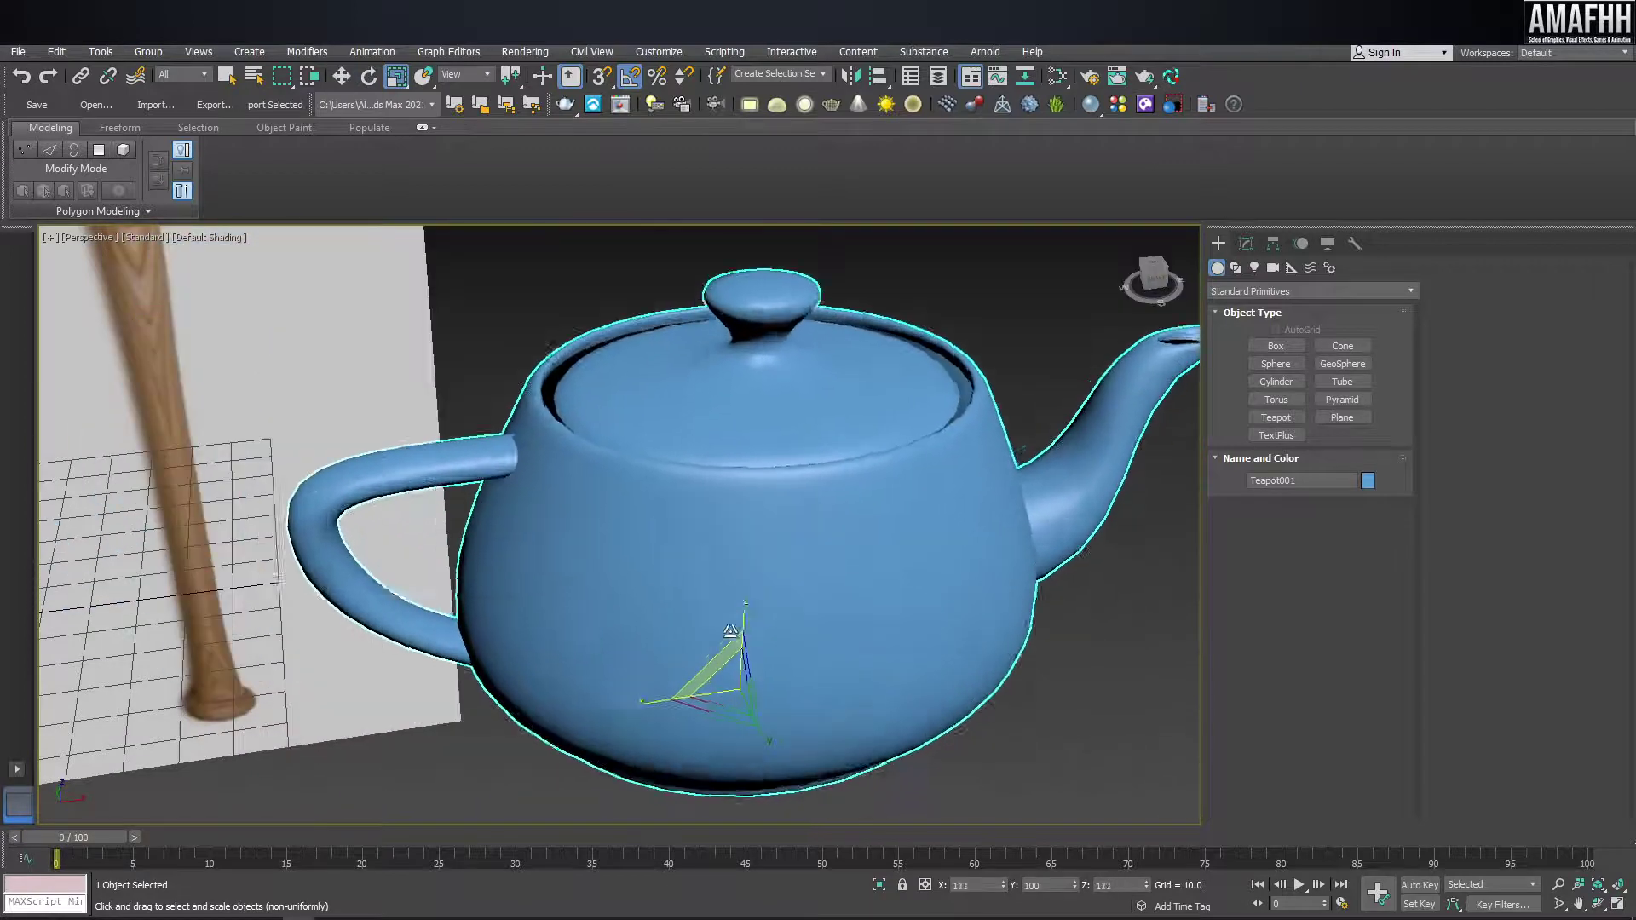
{"action": "scroll", "coordinate": [715, 631], "scroll_direction": "down", "scroll_amount": 5}
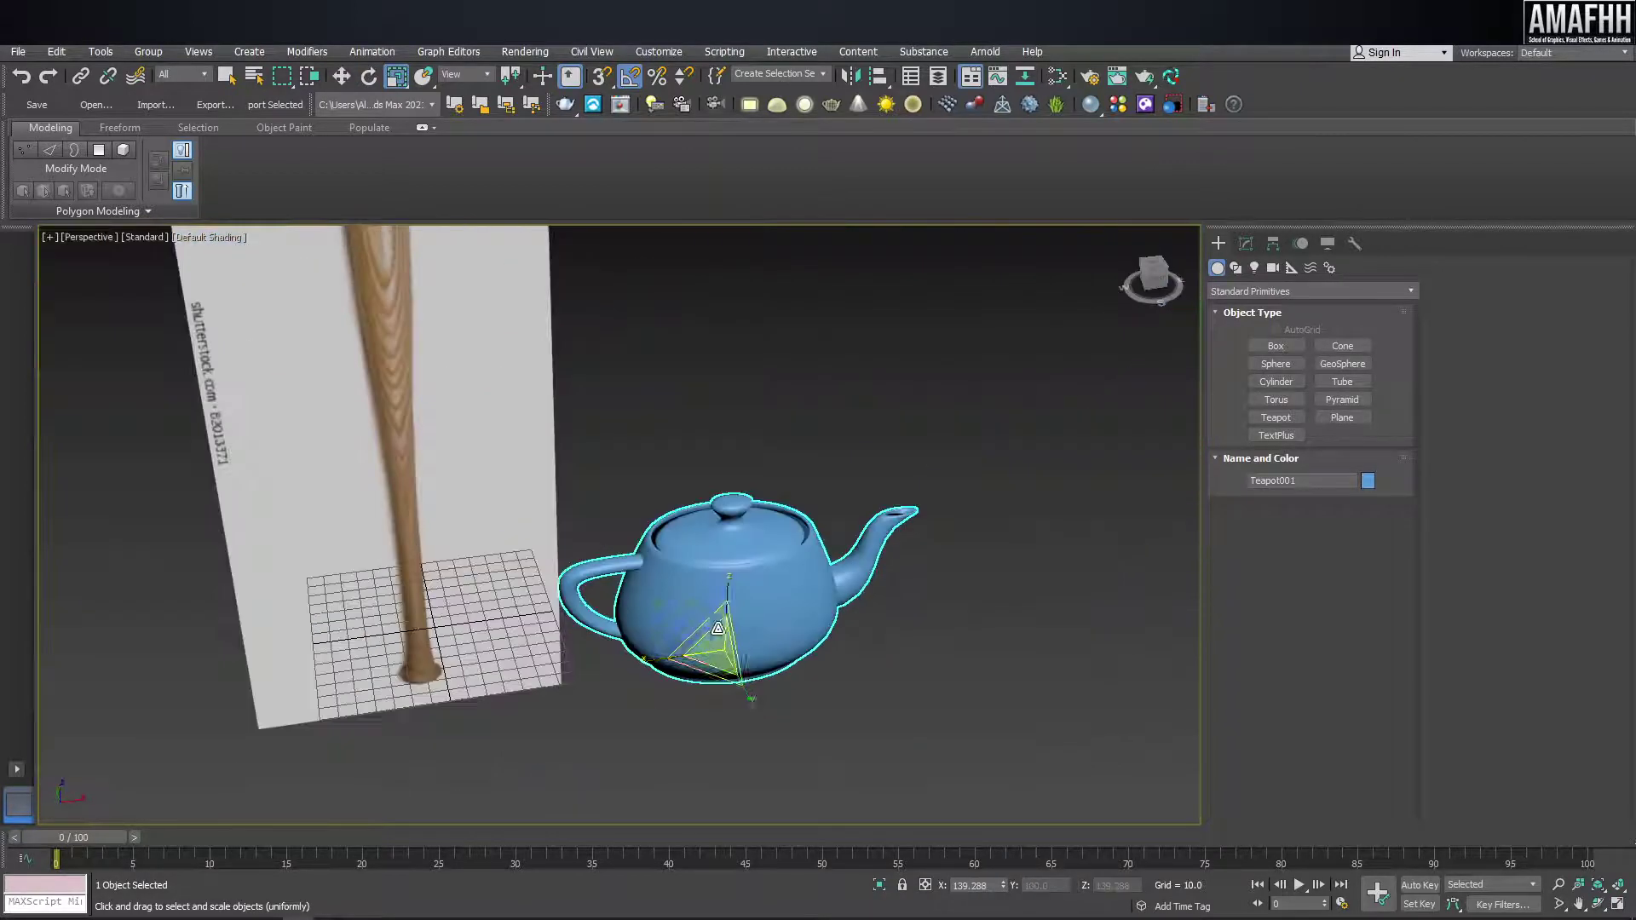
{"action": "scroll", "coordinate": [664, 623], "scroll_direction": "up", "scroll_amount": 2}
{"action": "scroll", "coordinate": [616, 614], "scroll_direction": "up", "scroll_amount": 2}
{"action": "left_click_drag", "start_coordinate": [616, 614], "coordinate": [675, 548]}
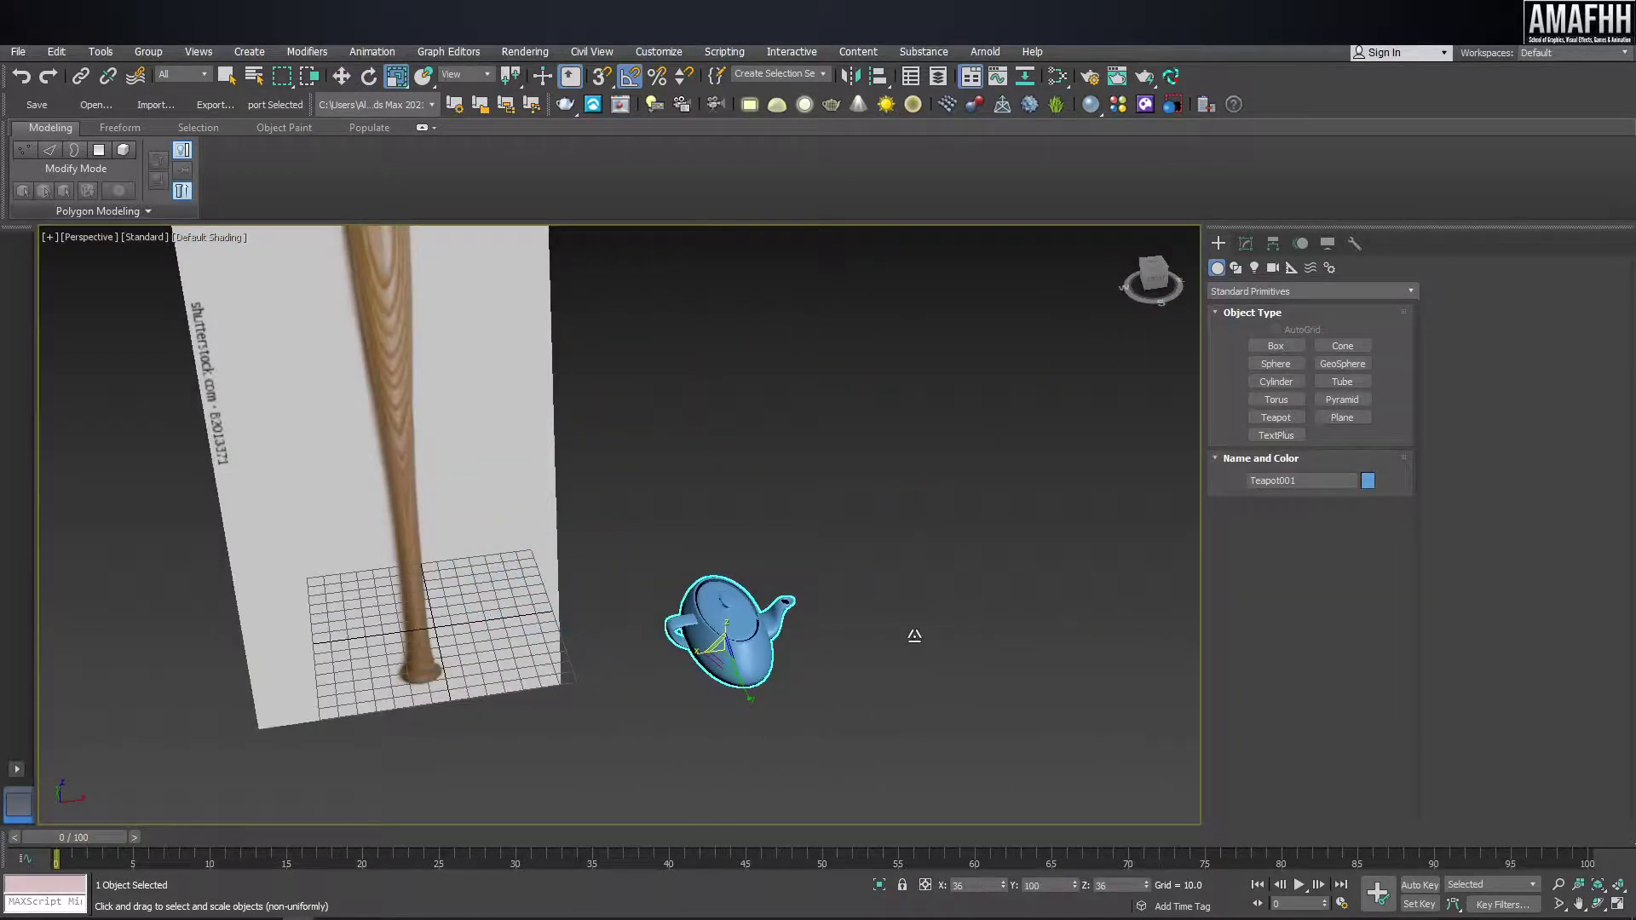
{"action": "scroll", "coordinate": [675, 548], "scroll_direction": "down", "scroll_amount": 3}
{"action": "left_click_drag", "start_coordinate": [675, 548], "coordinate": [767, 596]}
{"action": "mouse_move", "coordinate": [767, 596]}
{"action": "middle_mouse_down", "text": "alt"}
{"action": "mouse_move", "coordinate": [903, 687]}
{"action": "mouse_move", "coordinate": [847, 687]}
{"action": "mouse_move", "coordinate": [876, 632]}
{"action": "mouse_move", "coordinate": [749, 646]}
{"action": "middle_mouse_up", "text": "alt"}
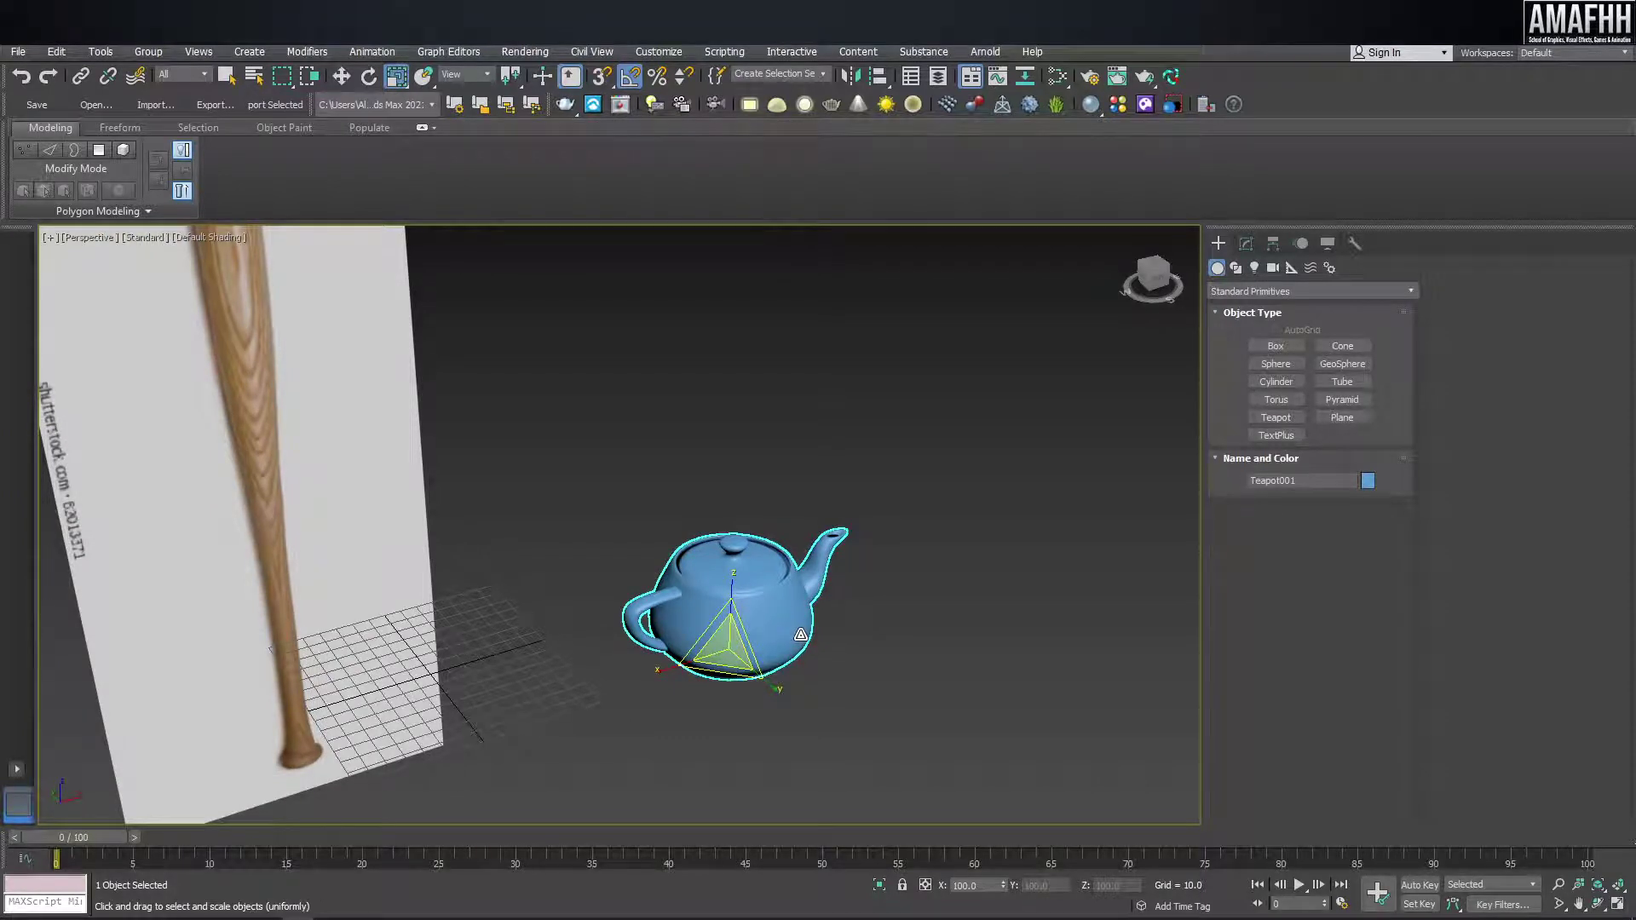
{"action": "middle_click_drag", "start_coordinate": [805, 633], "coordinate": [767, 647], "text": "alt"}
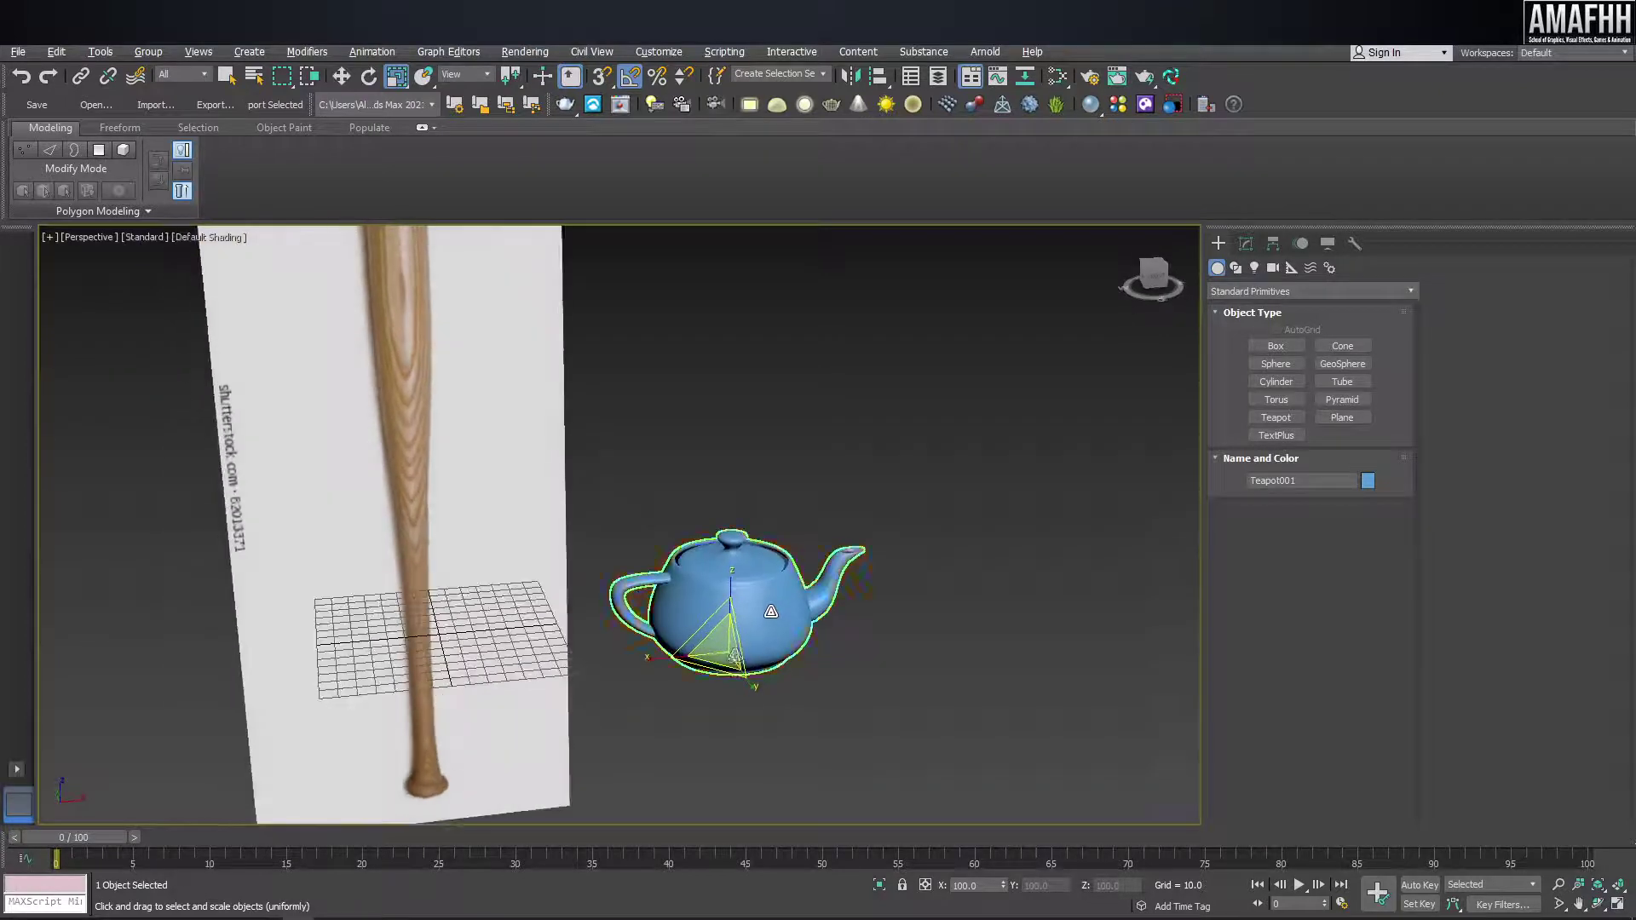
{"action": "scroll", "coordinate": [733, 614], "scroll_direction": "up", "scroll_amount": 3}
{"action": "mouse_move", "coordinate": [695, 630]}
{"action": "left_mouse_down"}
{"action": "mouse_move", "coordinate": [754, 775]}
{"action": "mouse_move", "coordinate": [689, 630]}
{"action": "left_mouse_up"}
{"action": "middle_click_drag", "start_coordinate": [690, 630], "coordinate": [686, 635], "text": "alt"}
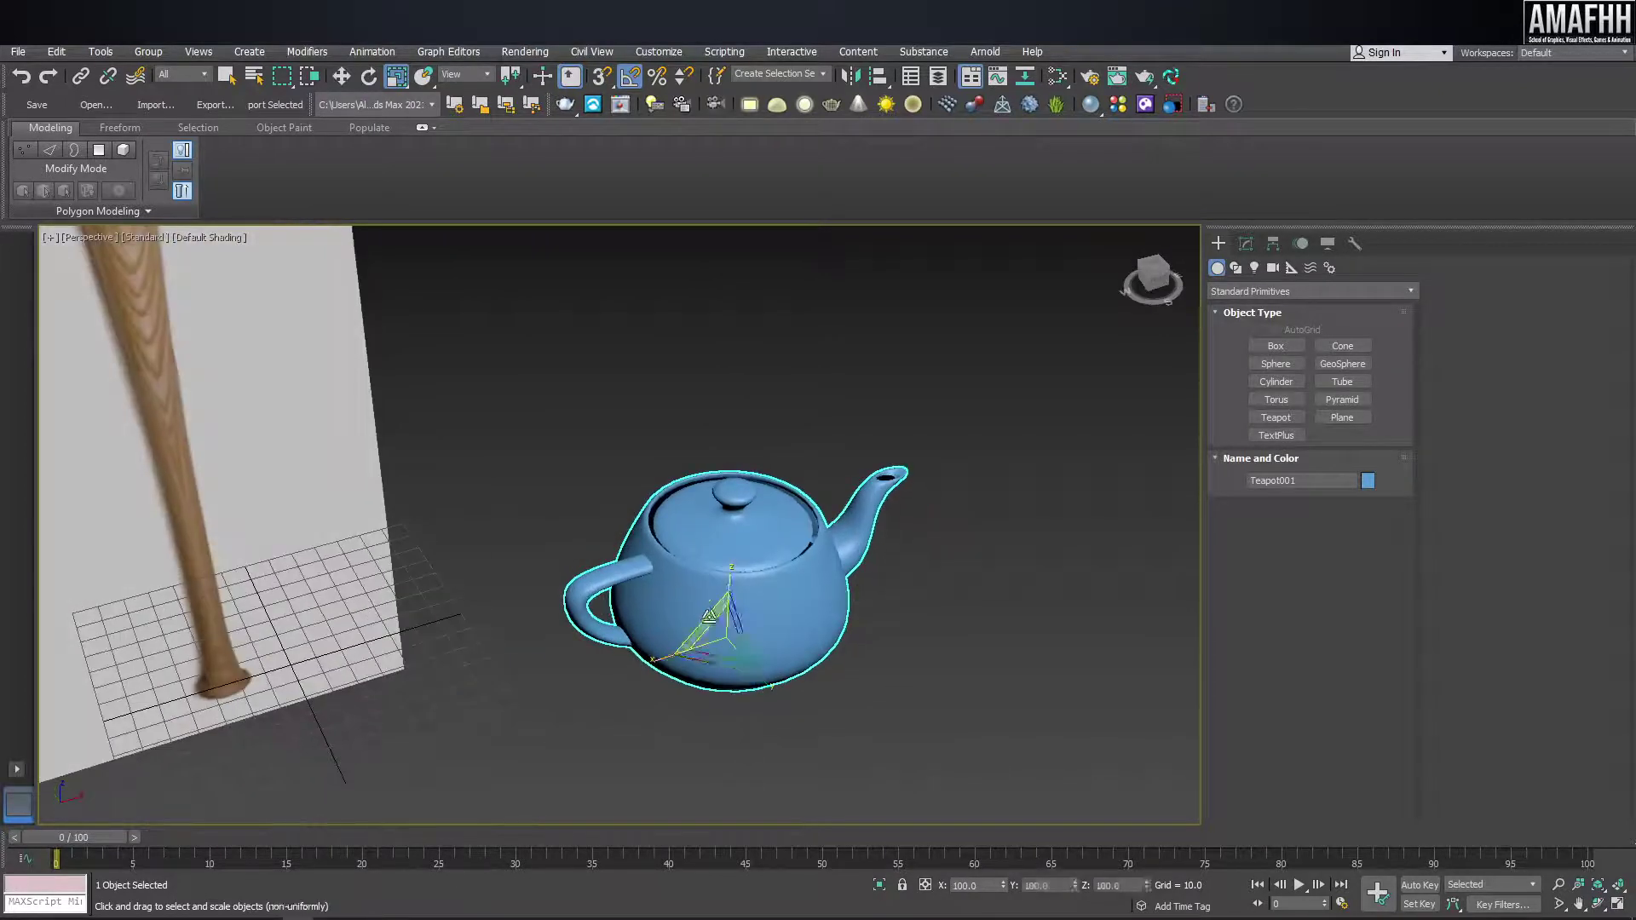
{"action": "left_click_drag", "start_coordinate": [722, 645], "coordinate": [720, 635]}
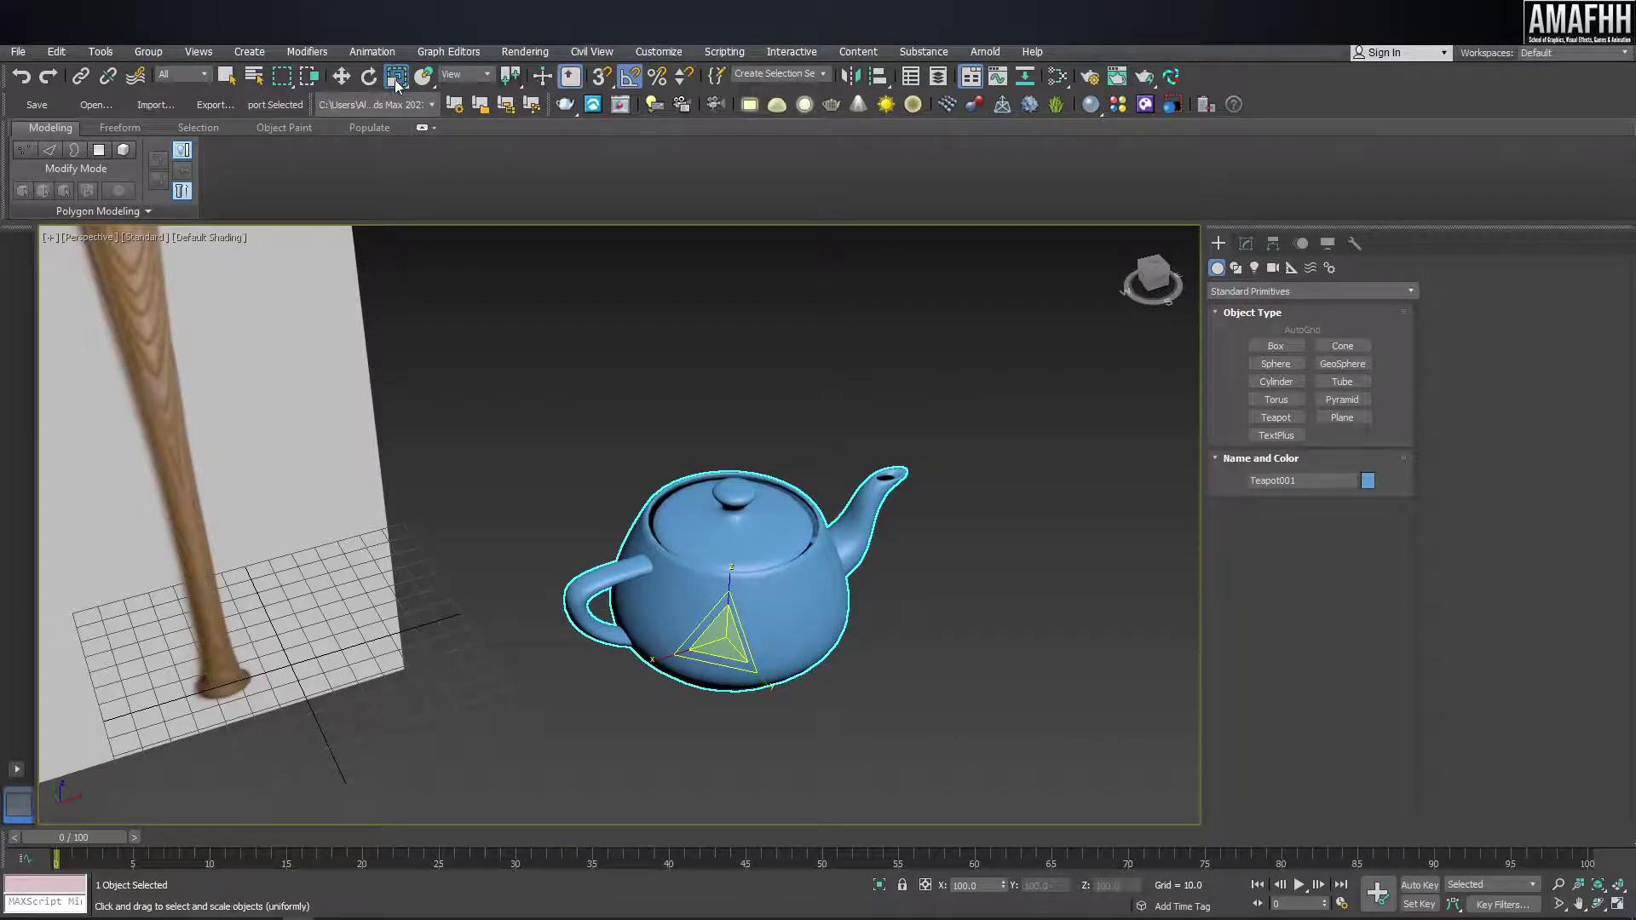
{"action": "left_click_drag", "start_coordinate": [395, 81], "coordinate": [397, 120]}
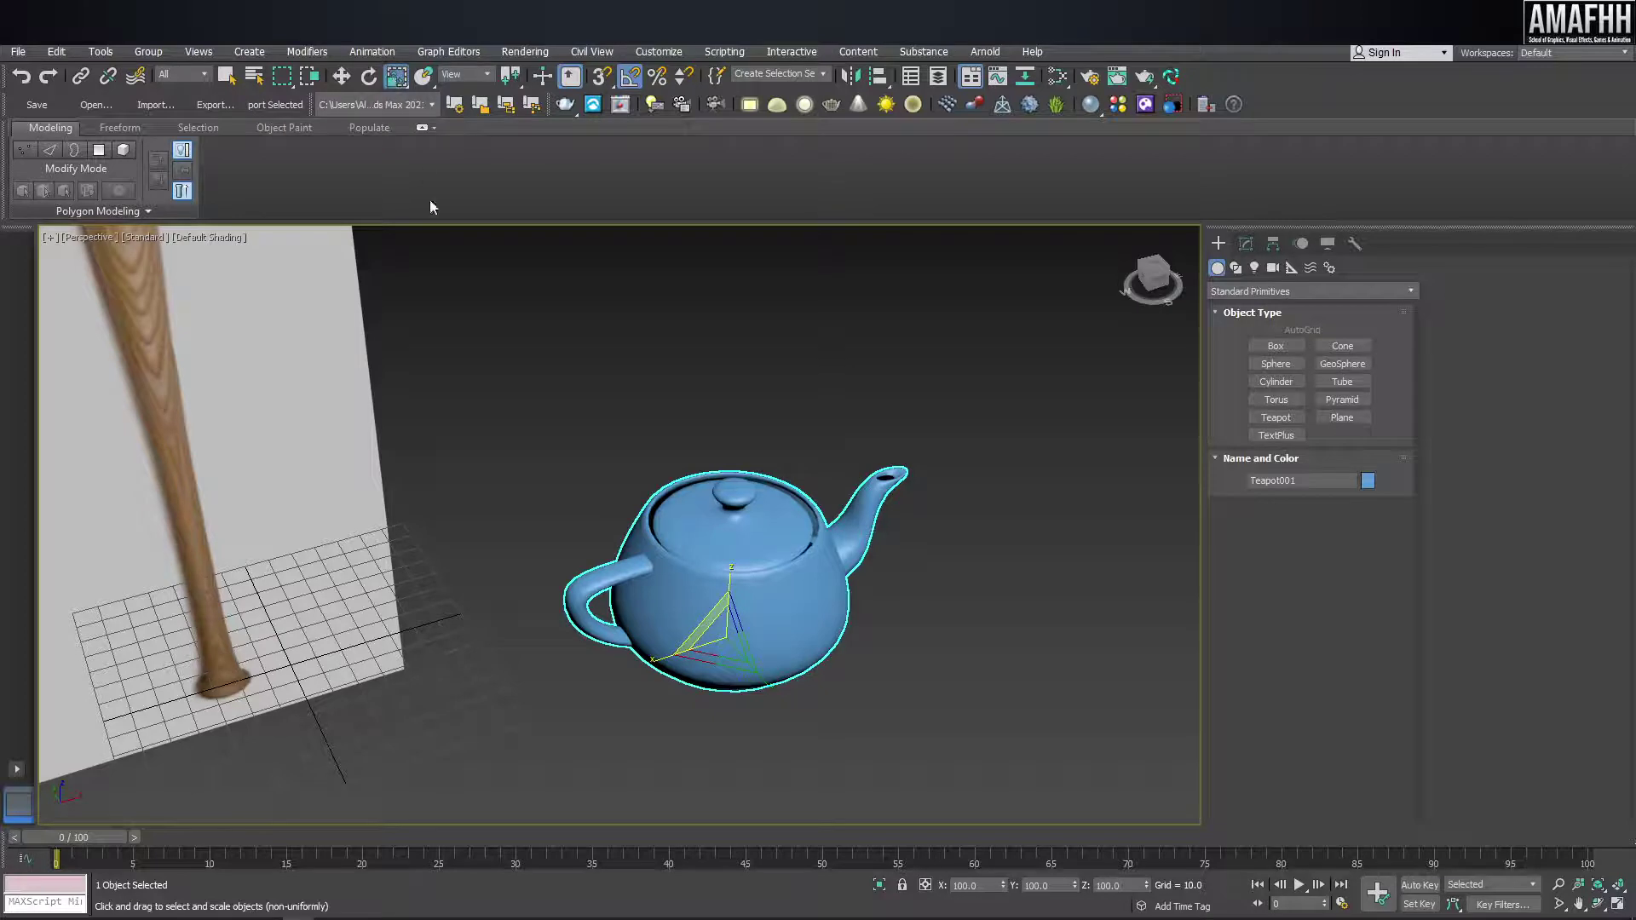
- Try squash-scaling the teapot, cancel it, and return to Select and Uniform Scale
{"action": "left_click_drag", "start_coordinate": [397, 82], "coordinate": [397, 157]}
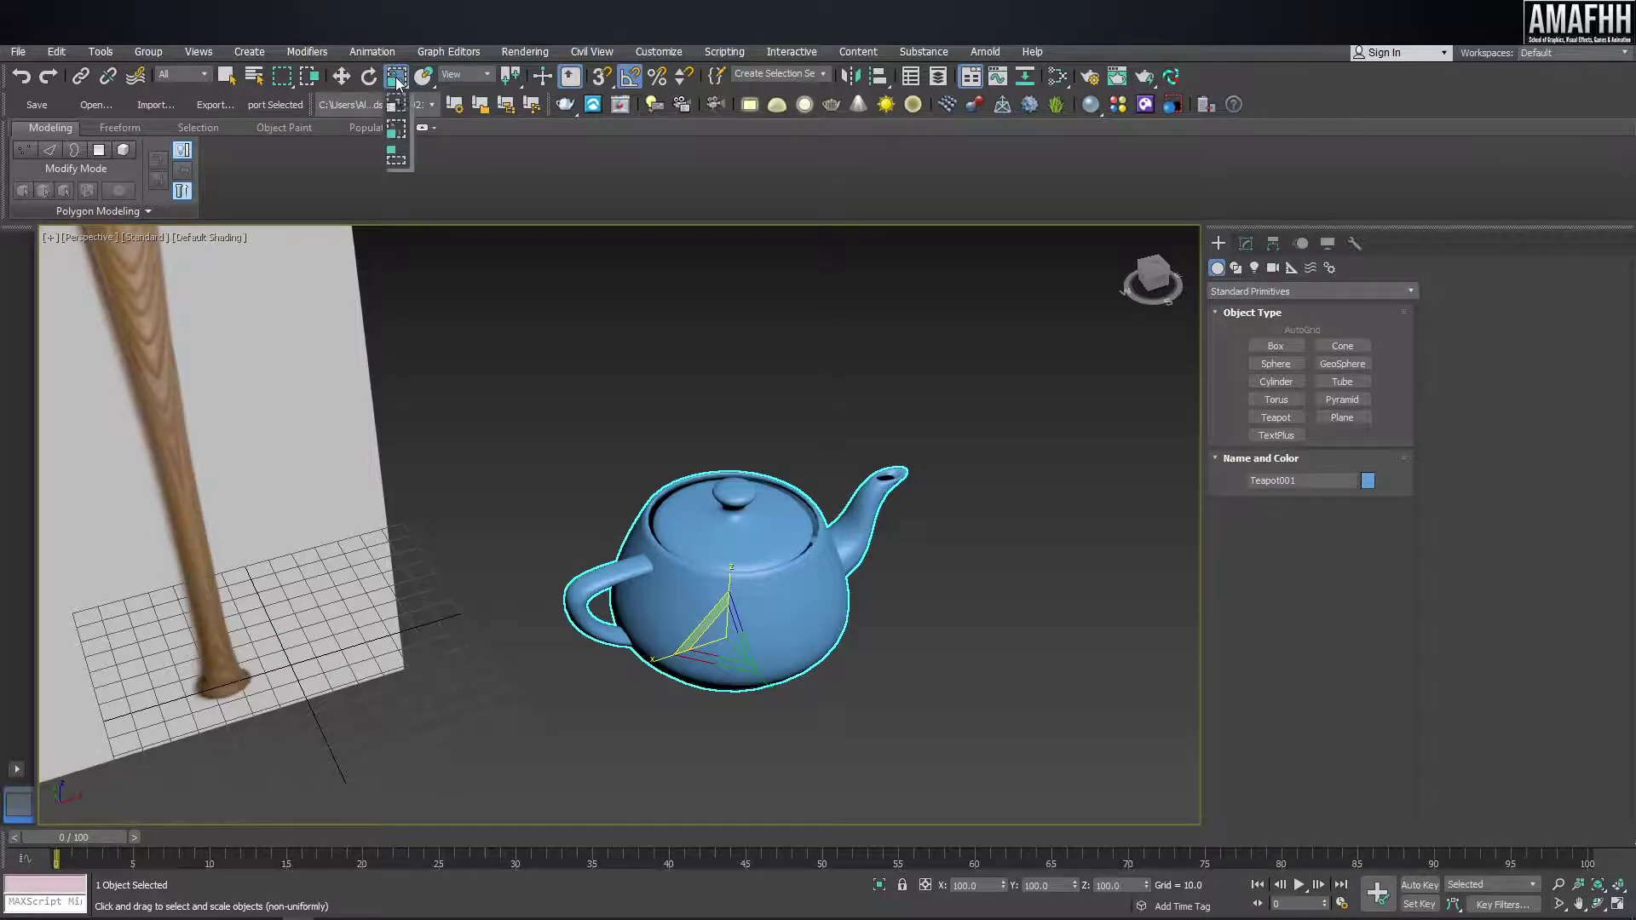
{"action": "mouse_move", "coordinate": [724, 636]}
{"action": "left_mouse_down"}
{"action": "mouse_move", "coordinate": [739, 566]}
{"action": "mouse_move", "coordinate": [740, 648]}
{"action": "left_mouse_up"}
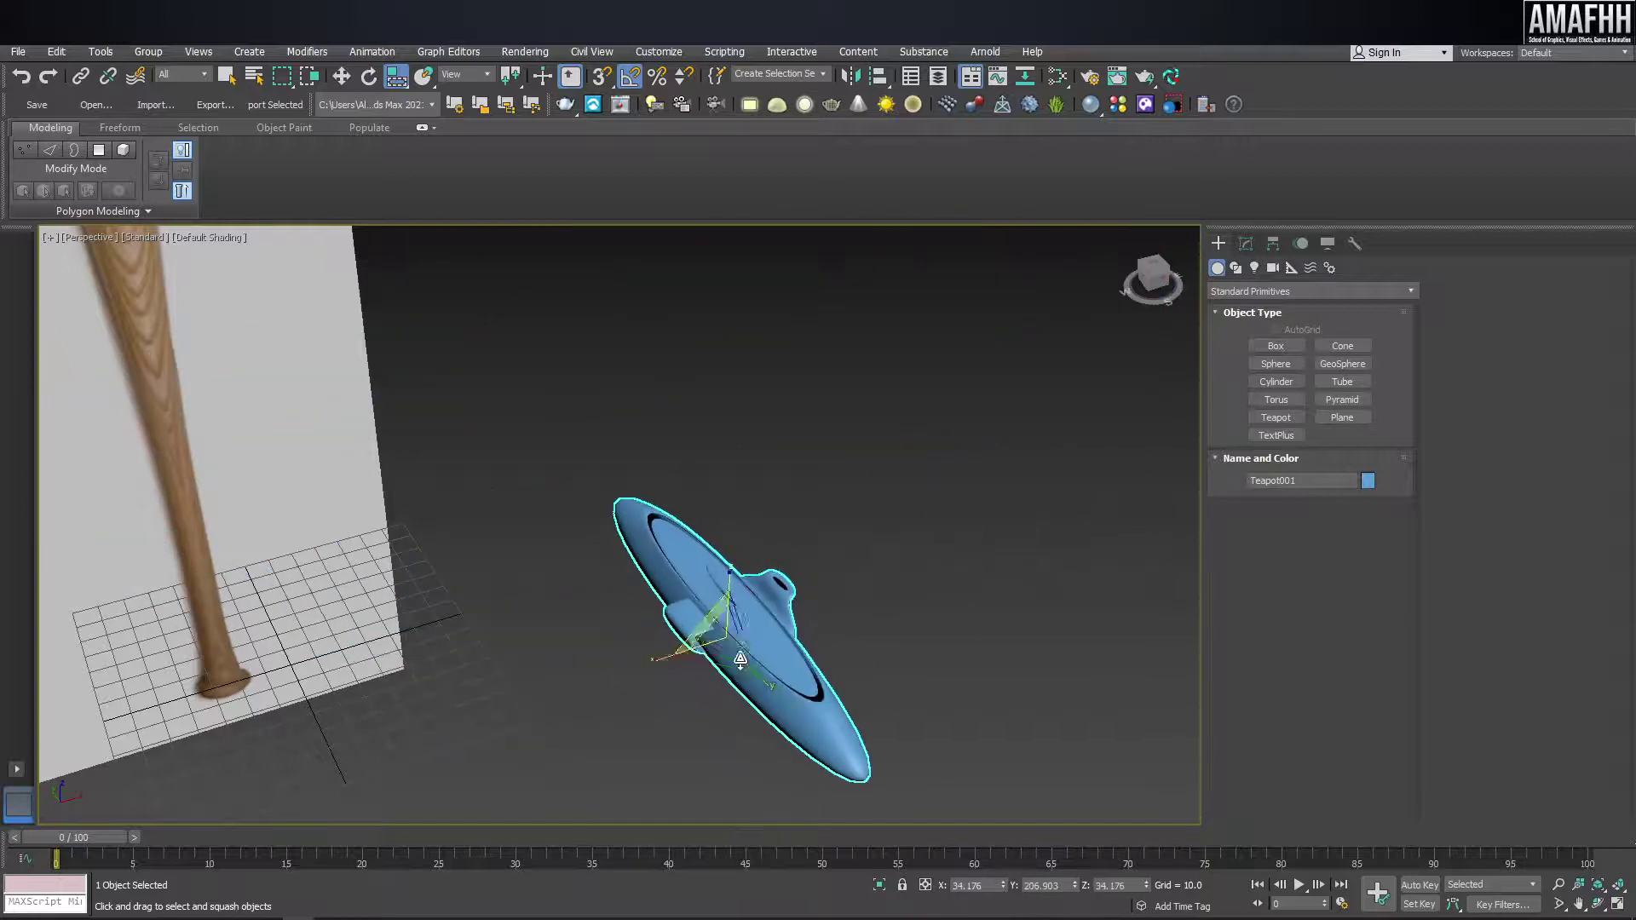
{"action": "right_click", "coordinate": [740, 648]}
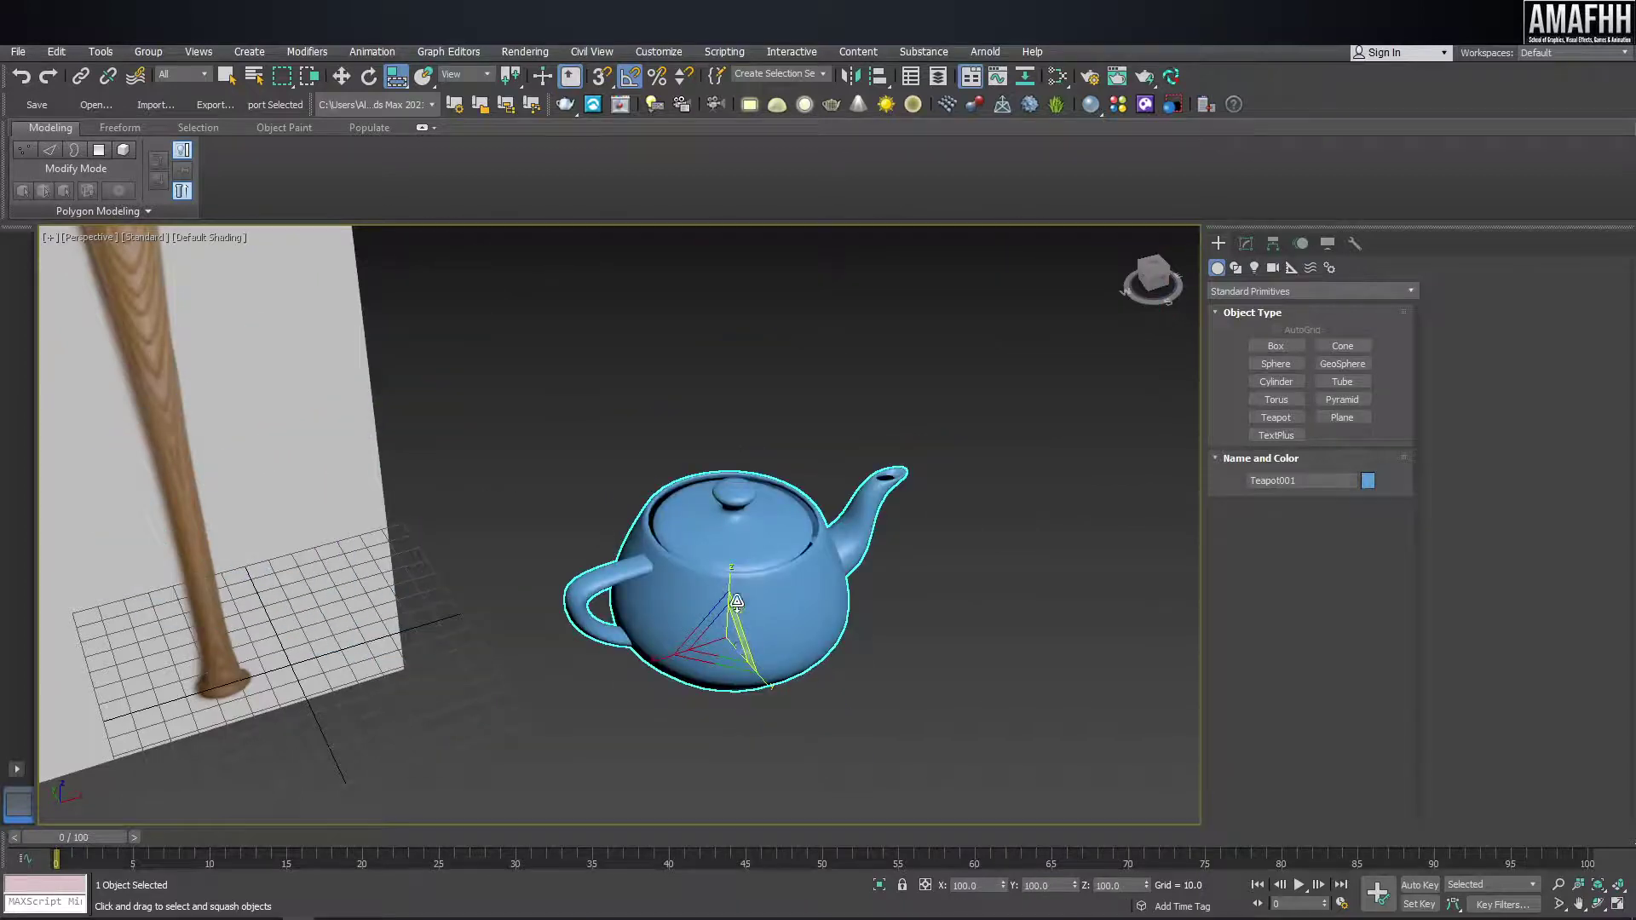
{"action": "left_click", "coordinate": [395, 77]}
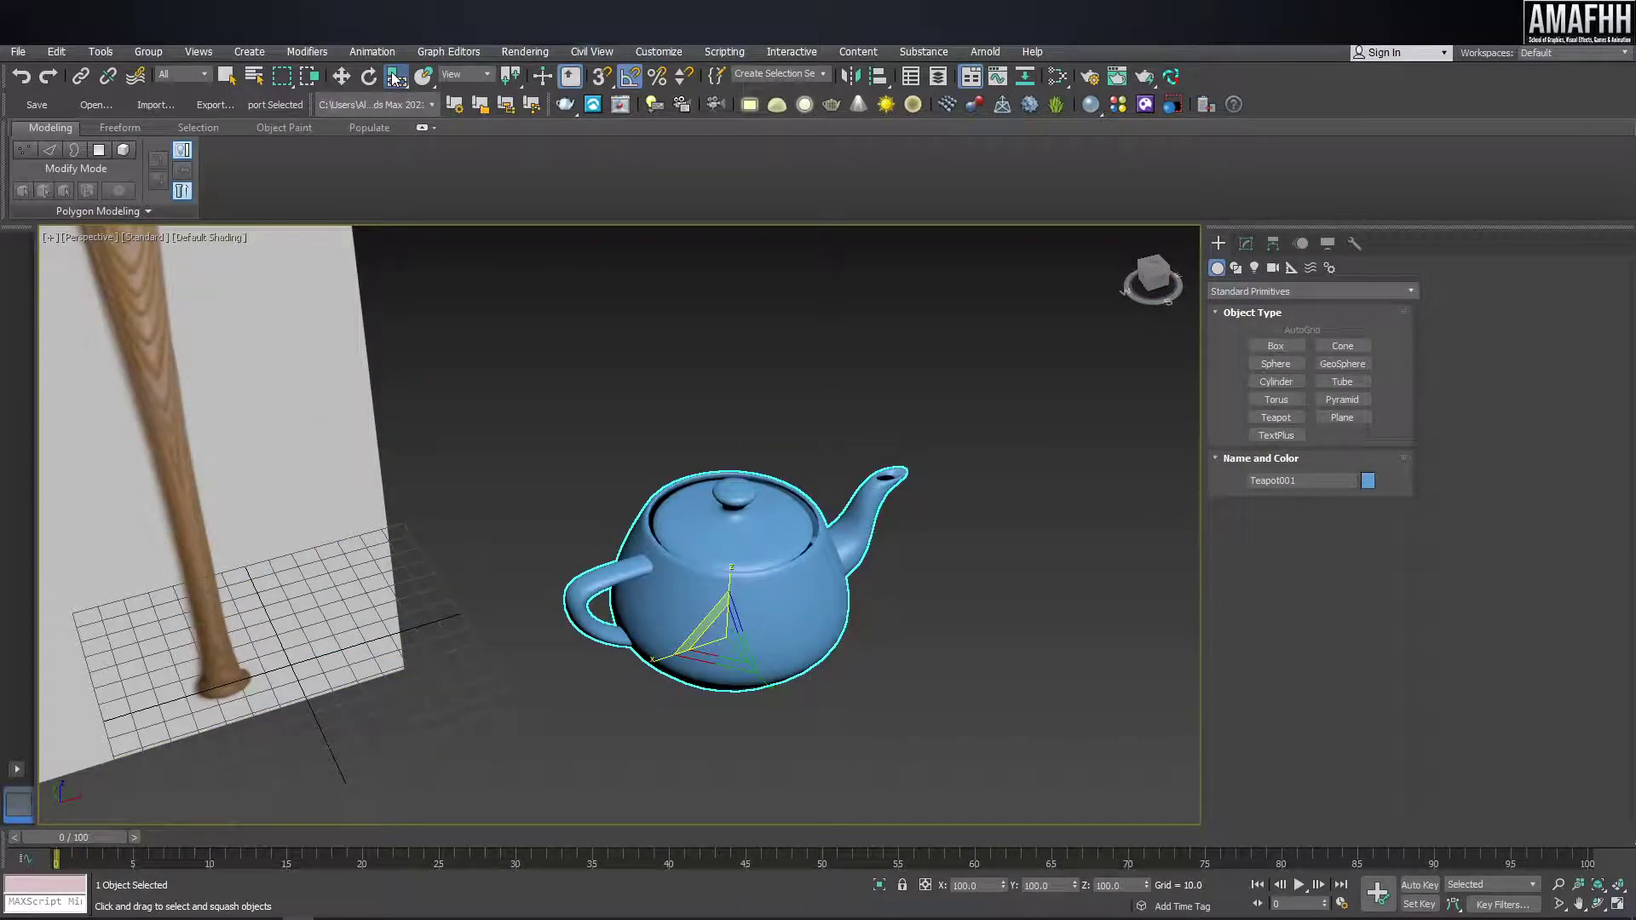
{"action": "left_click", "coordinate": [395, 77]}
{"action": "left_click_drag", "start_coordinate": [395, 77], "coordinate": [397, 102]}
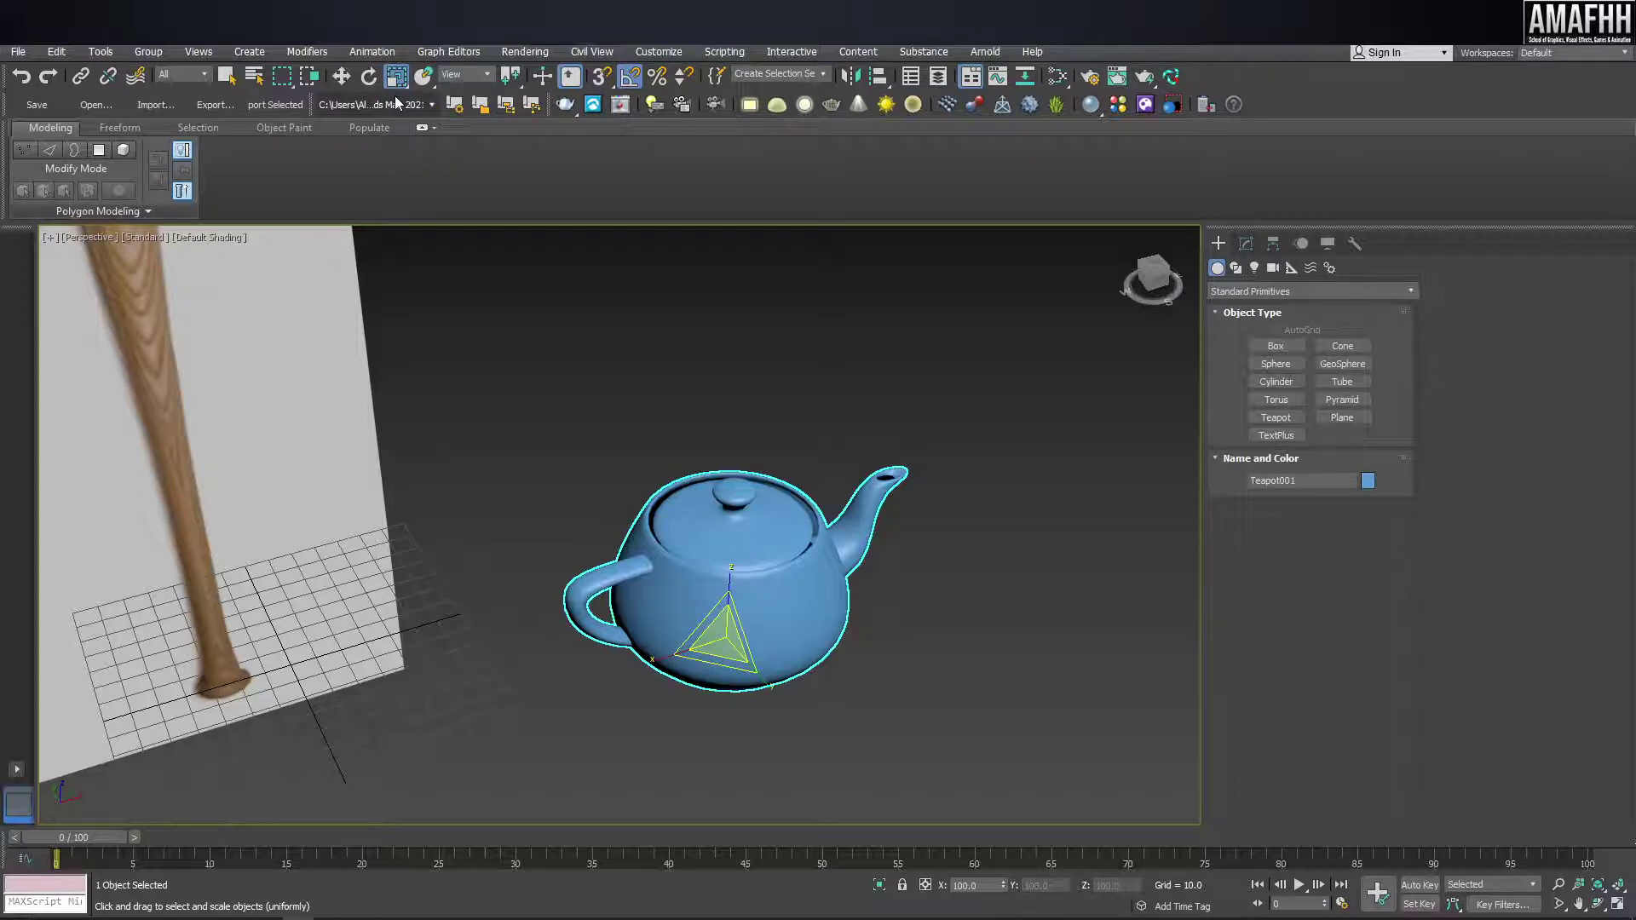
- Bring up the Hierarchy tab's Pivot settings for the teapot
{"action": "scroll", "coordinate": [714, 639], "scroll_direction": "up", "scroll_amount": 2}
{"action": "scroll", "coordinate": [714, 640], "scroll_direction": "up", "scroll_amount": 2}
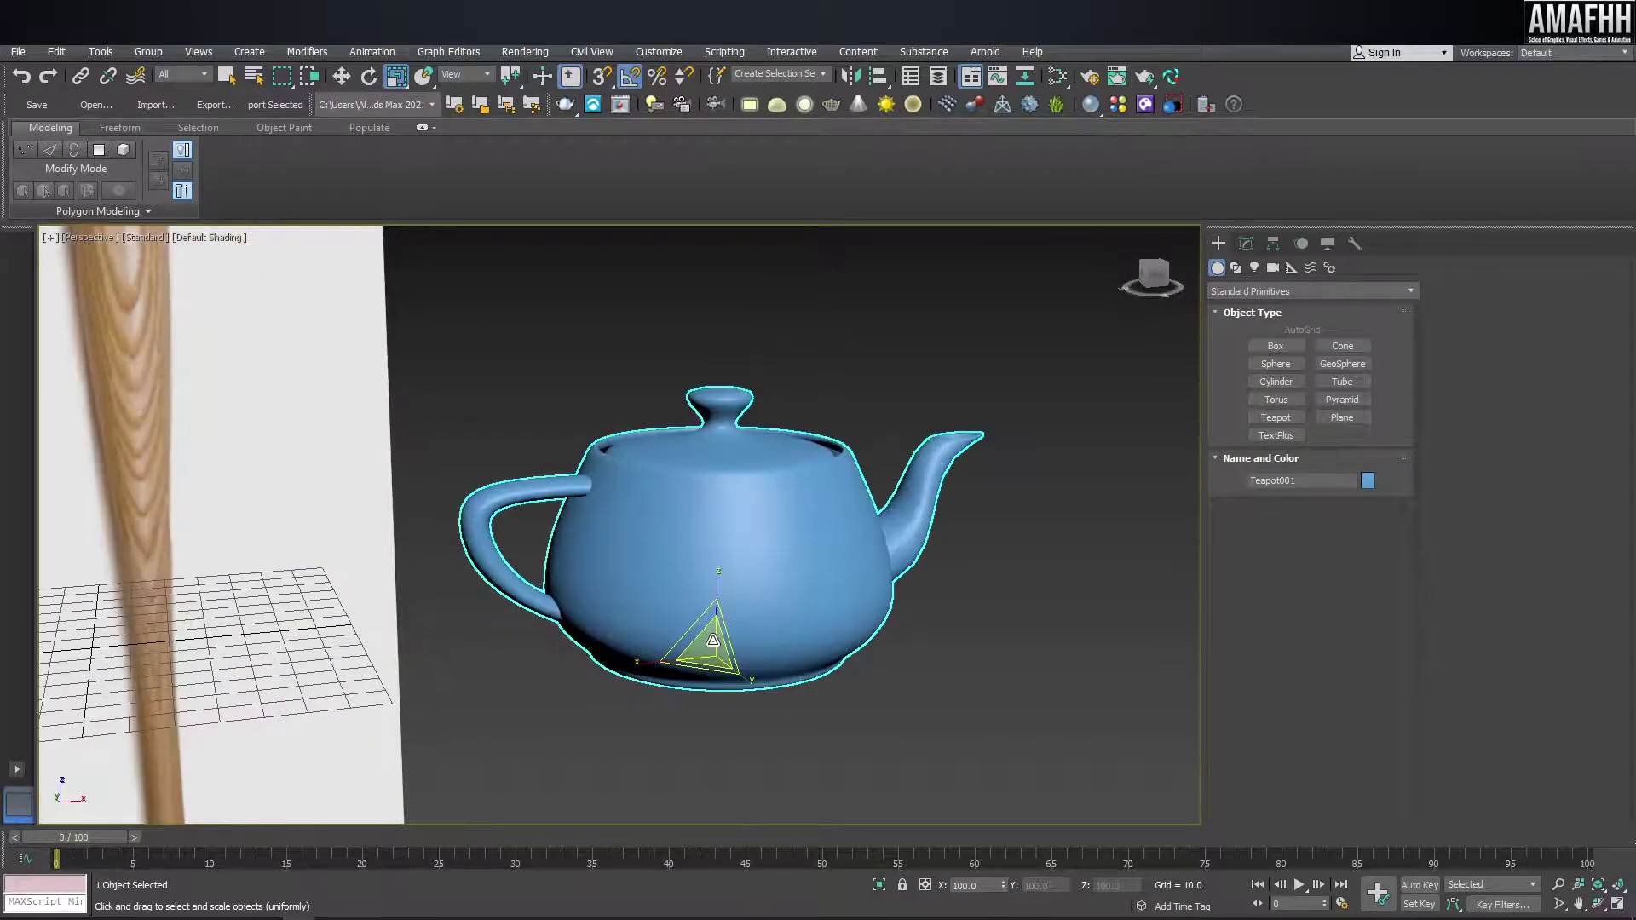
{"action": "left_click", "coordinate": [1273, 244]}
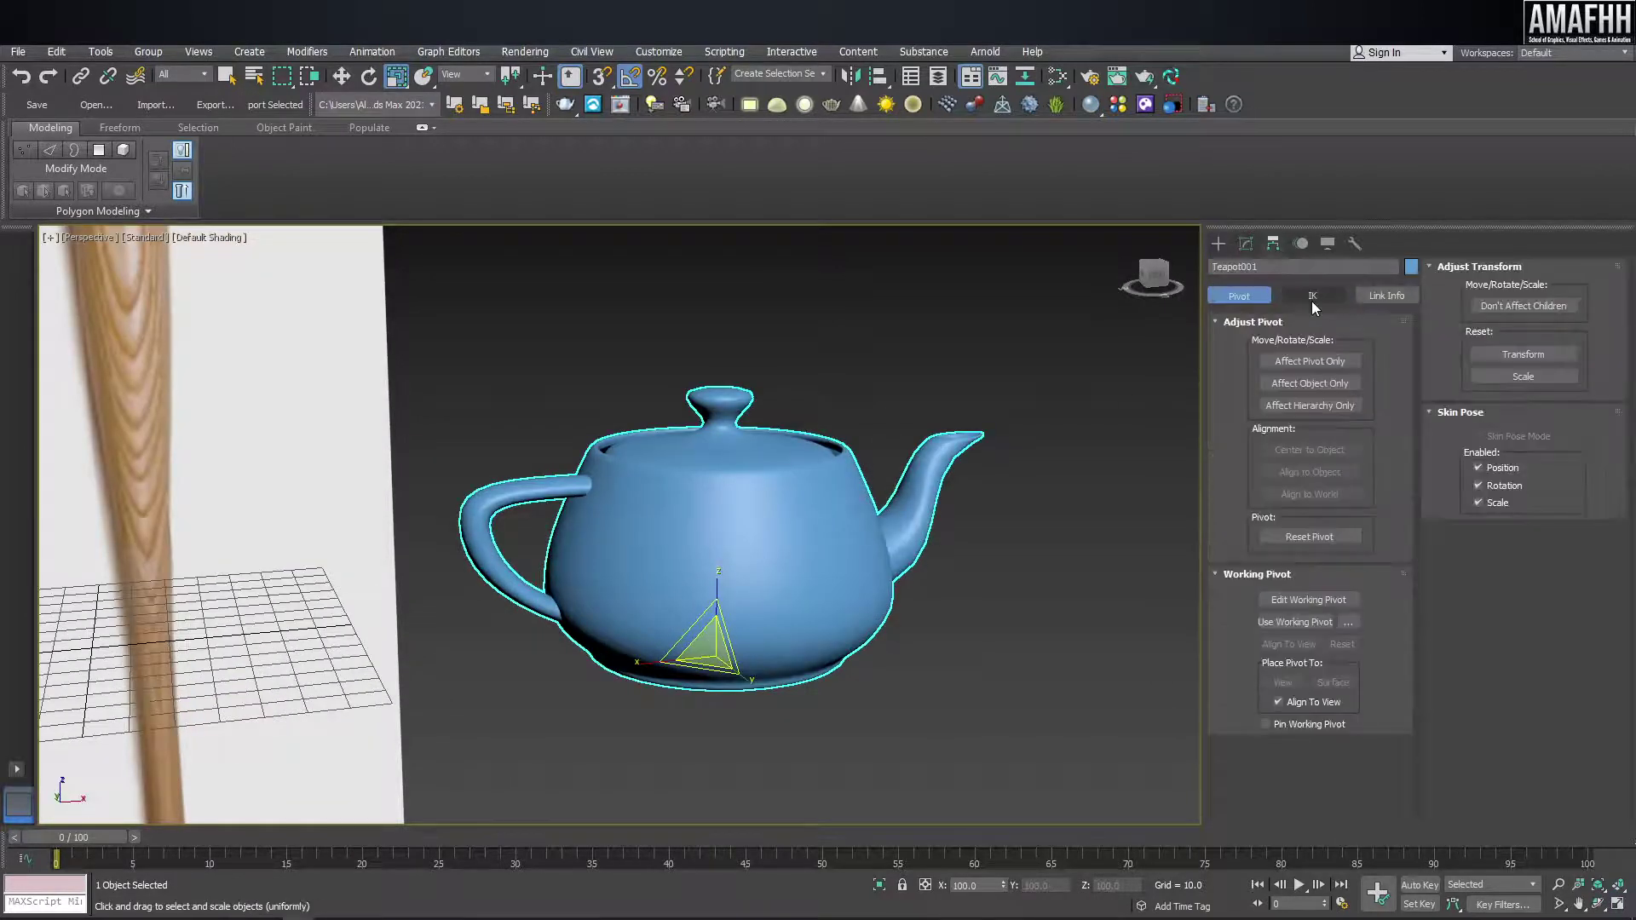
- Use Affect Pivot Only and Center to Object to centre the teapot's pivot
{"action": "left_click", "coordinate": [1309, 360]}
{"action": "key", "text": "w"}
{"action": "key", "text": "x"}
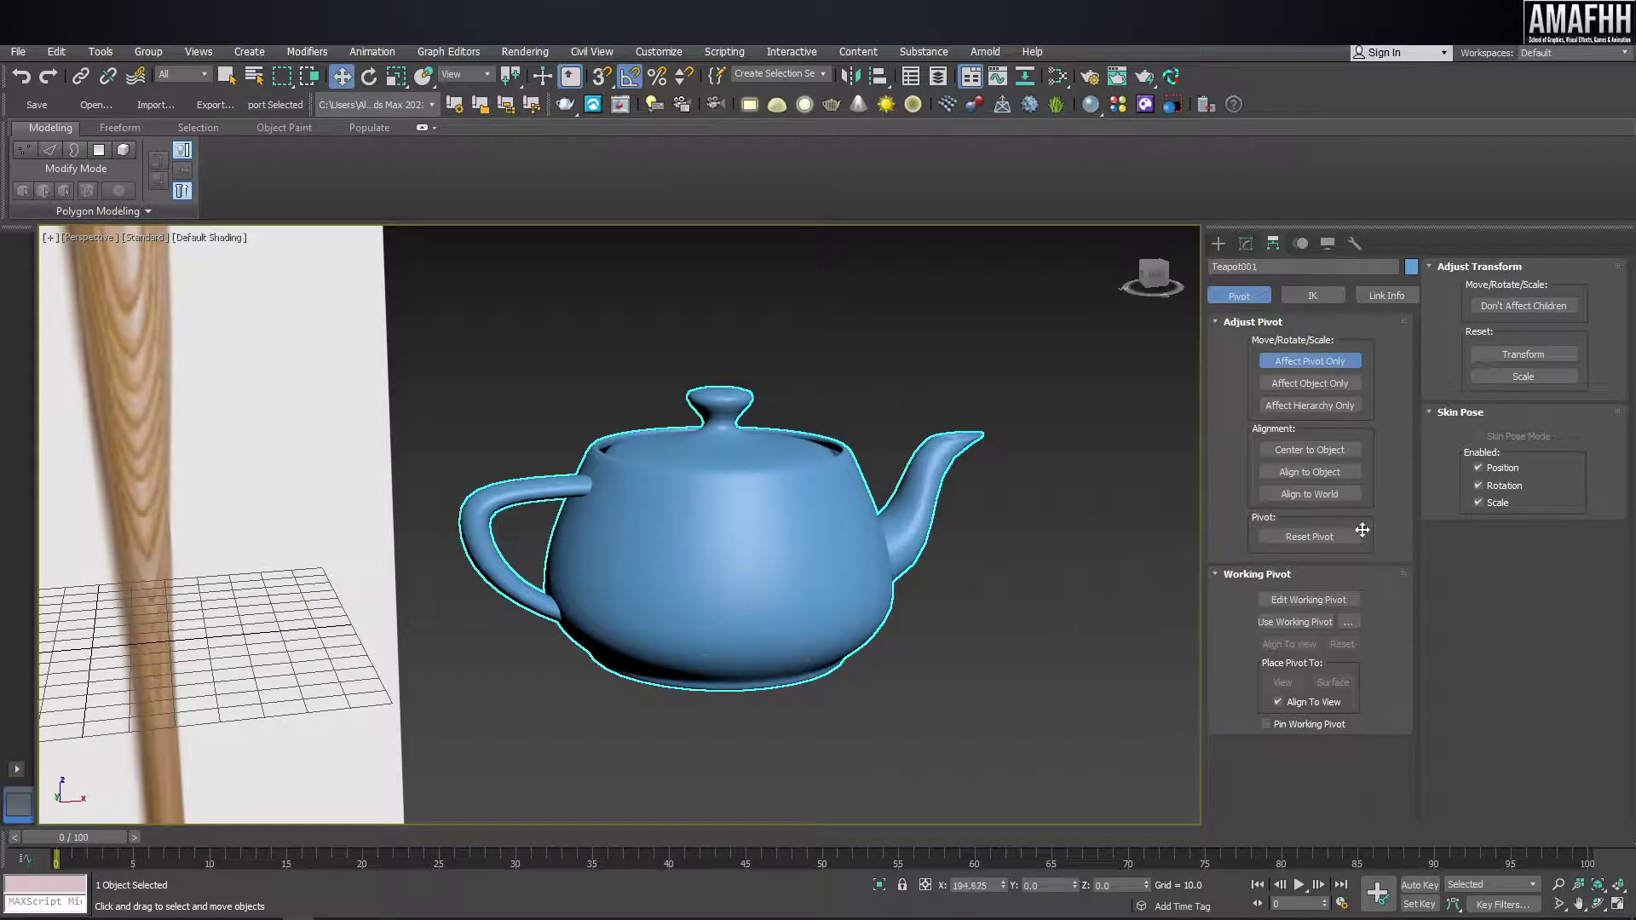
{"action": "left_click", "coordinate": [1310, 361]}
{"action": "scroll", "coordinate": [980, 511], "scroll_direction": "down", "scroll_amount": 5}
{"action": "scroll", "coordinate": [987, 520], "scroll_direction": "down", "scroll_amount": 2}
{"action": "key", "text": "r"}
{"action": "scroll", "coordinate": [995, 542], "scroll_direction": "up", "scroll_amount": 2}
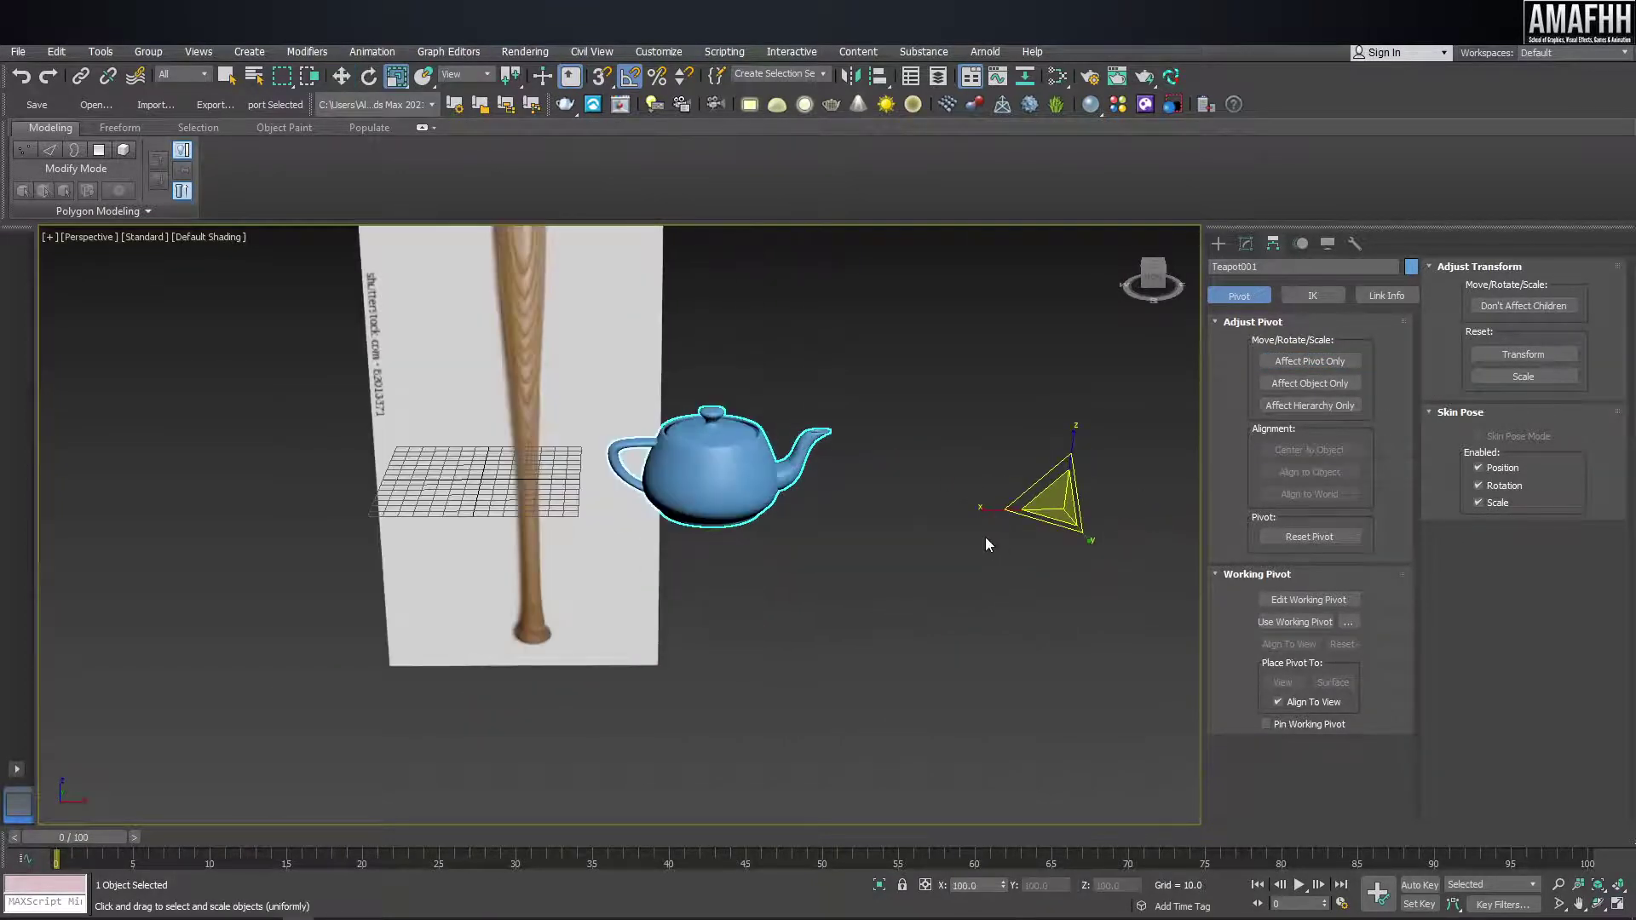
{"action": "left_click", "coordinate": [1311, 361]}
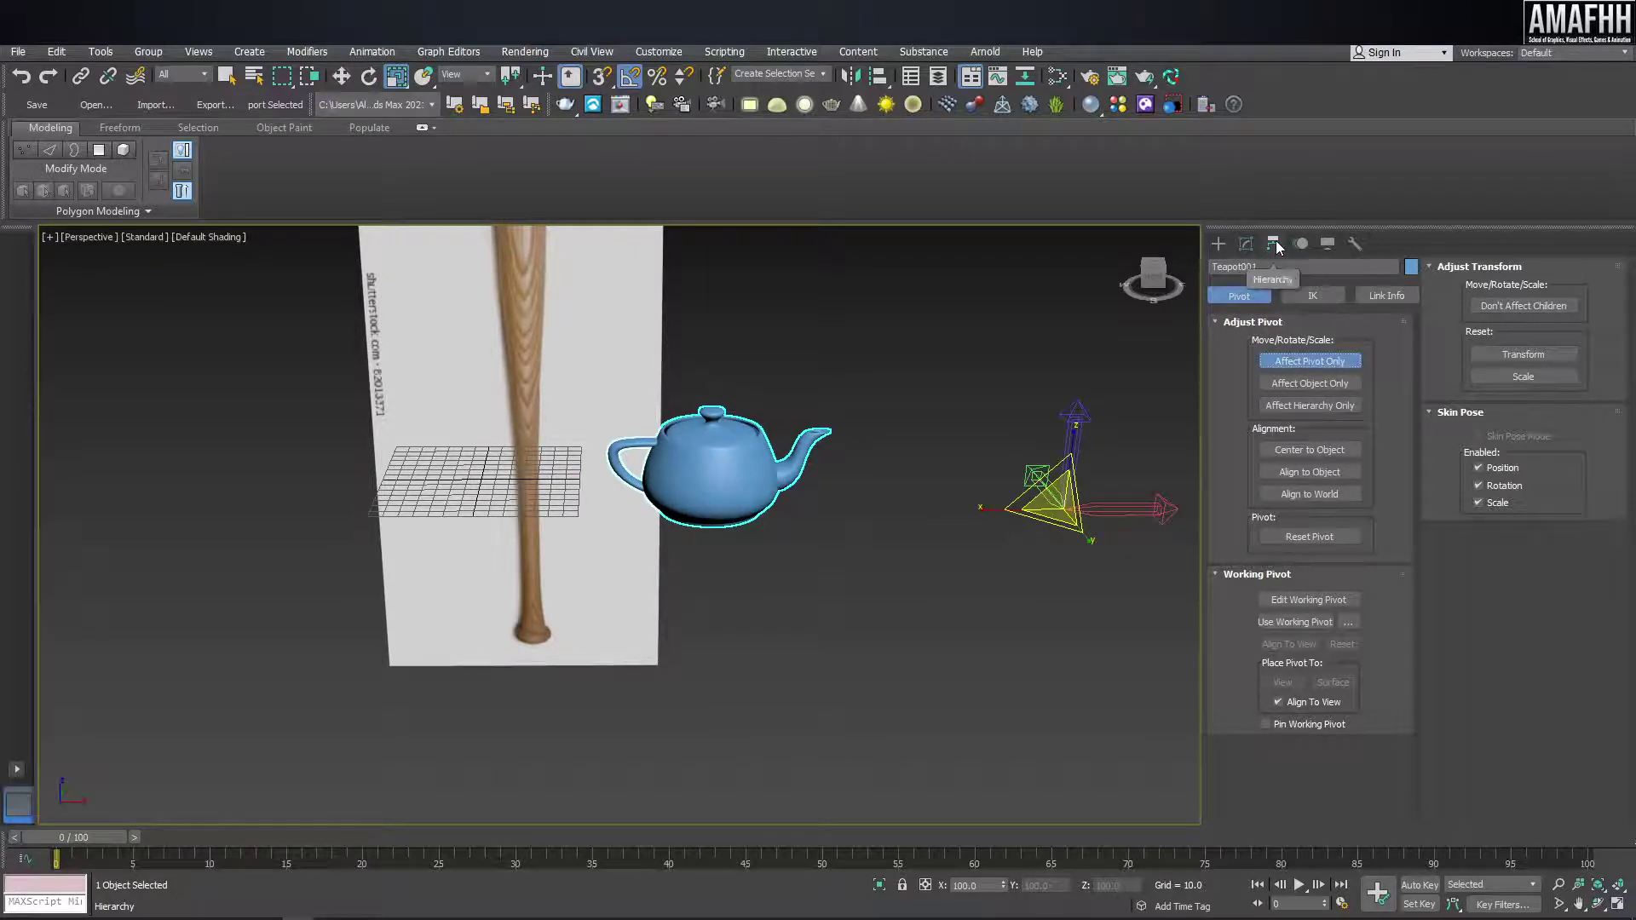
{"action": "left_click", "coordinate": [1353, 451]}
{"action": "middle_click_drag", "start_coordinate": [767, 495], "coordinate": [691, 494], "text": "alt"}
{"action": "left_click", "coordinate": [1311, 361]}
- Return to the Create panel and delete the teapot
{"action": "left_click", "coordinate": [1219, 243]}
{"action": "left_click", "coordinate": [825, 407]}
{"action": "left_click", "coordinate": [757, 444]}
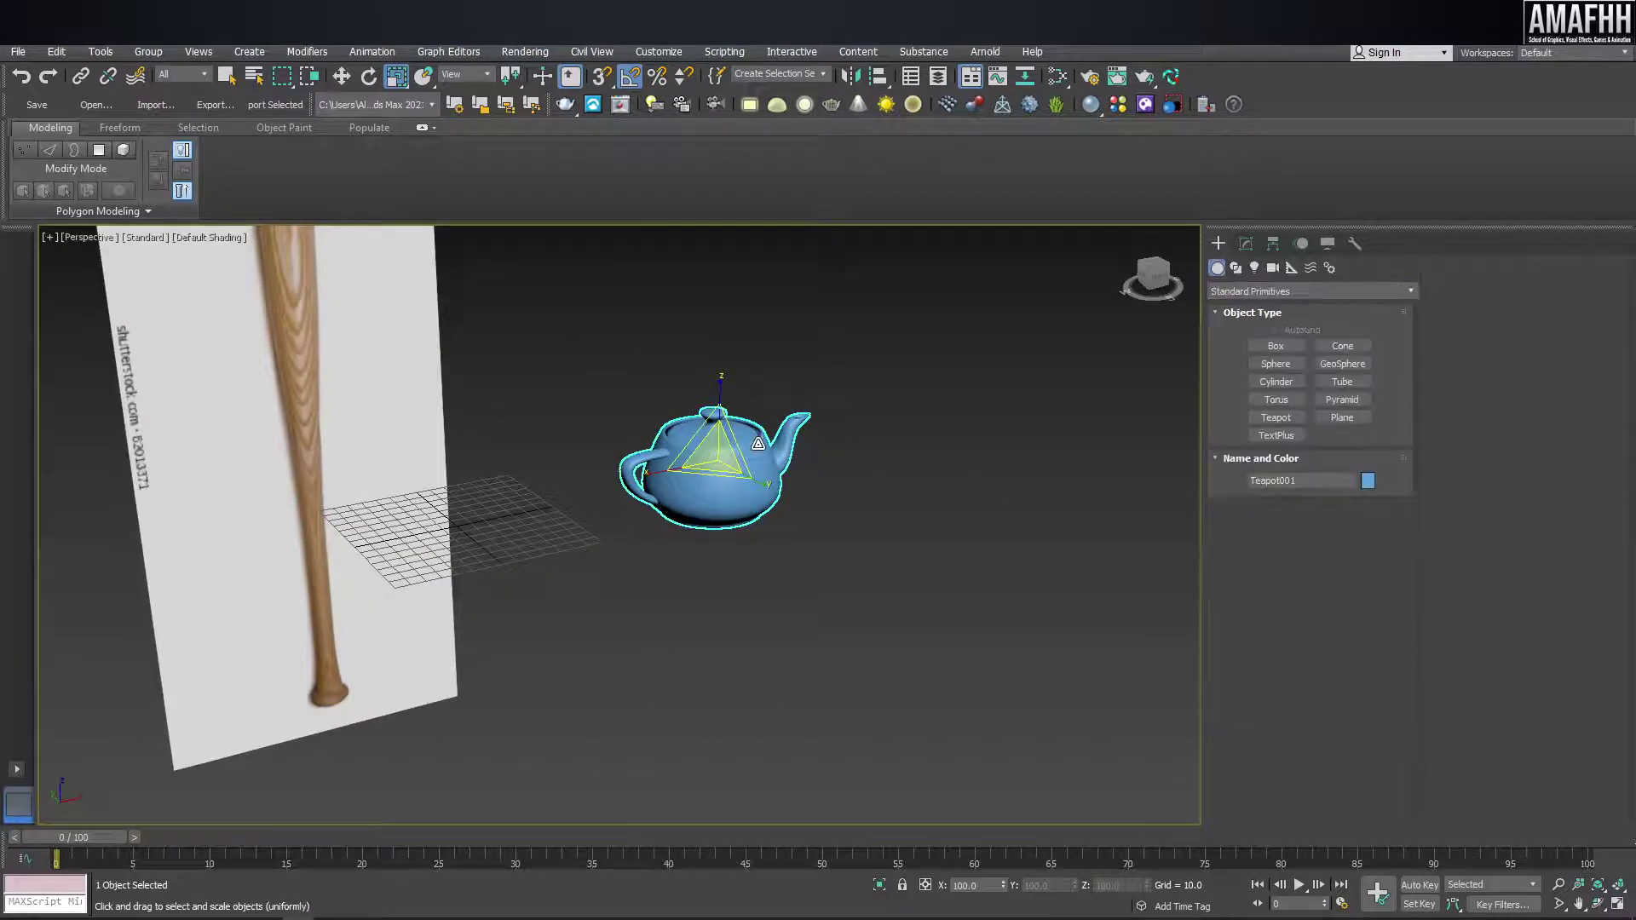
{"action": "key", "text": "Delete"}
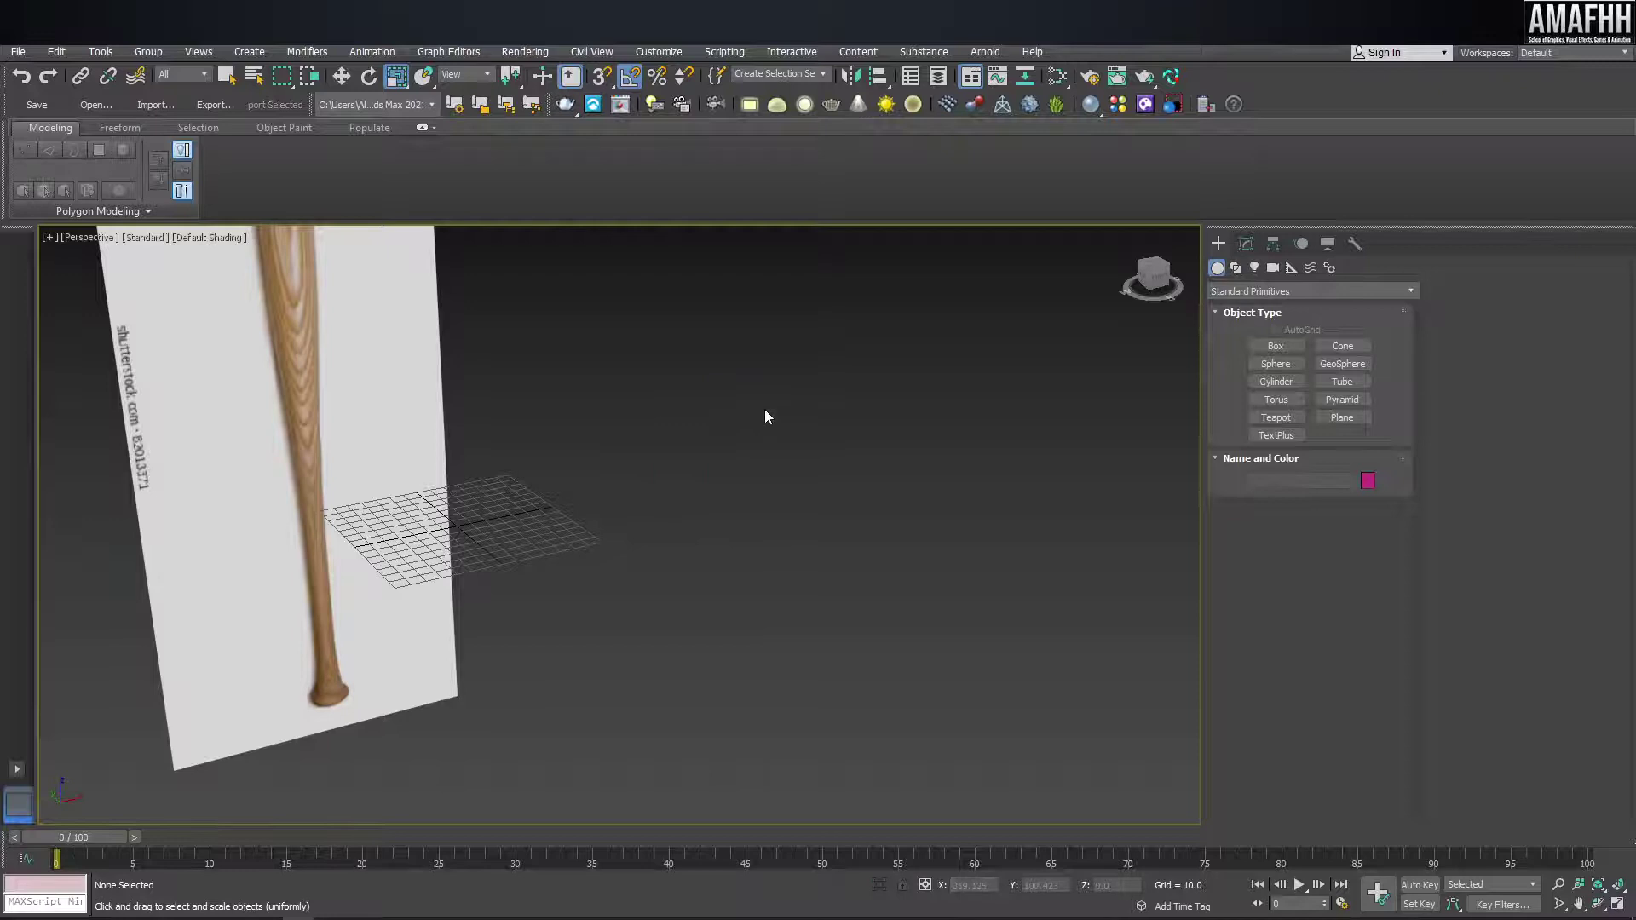
- Raise Plane001 to a Z position of 310.35 in Front view, then return to Perspective
{"action": "key", "text": "f"}
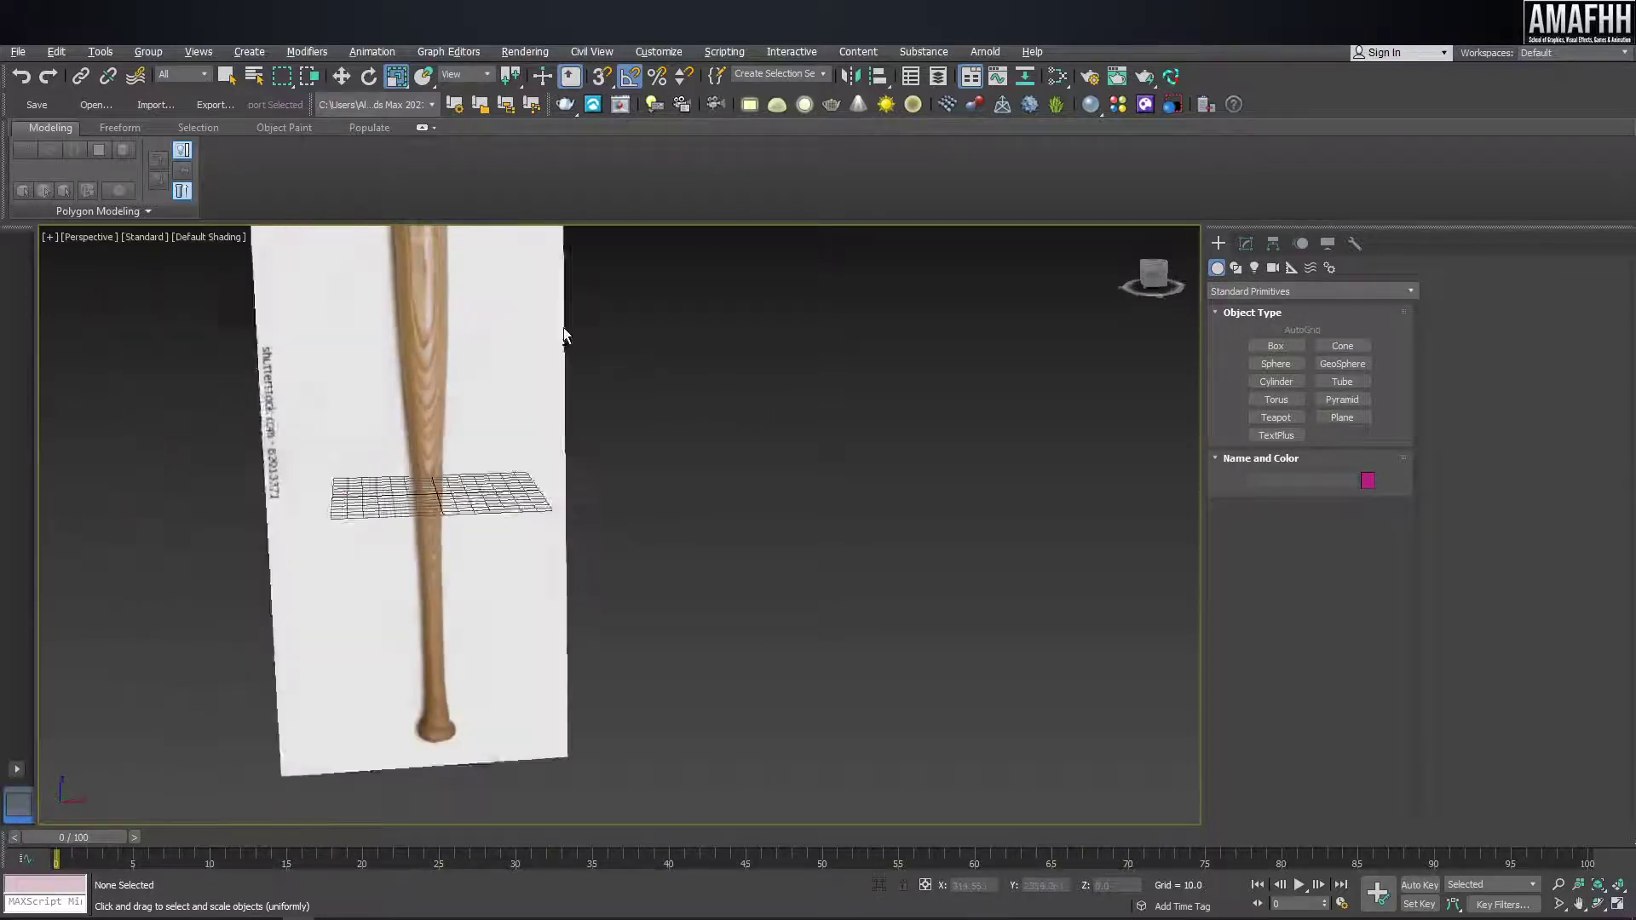
{"action": "key", "text": "w"}
{"action": "left_click", "coordinate": [559, 318]}
{"action": "key", "text": "z"}
{"action": "key", "text": "z"}
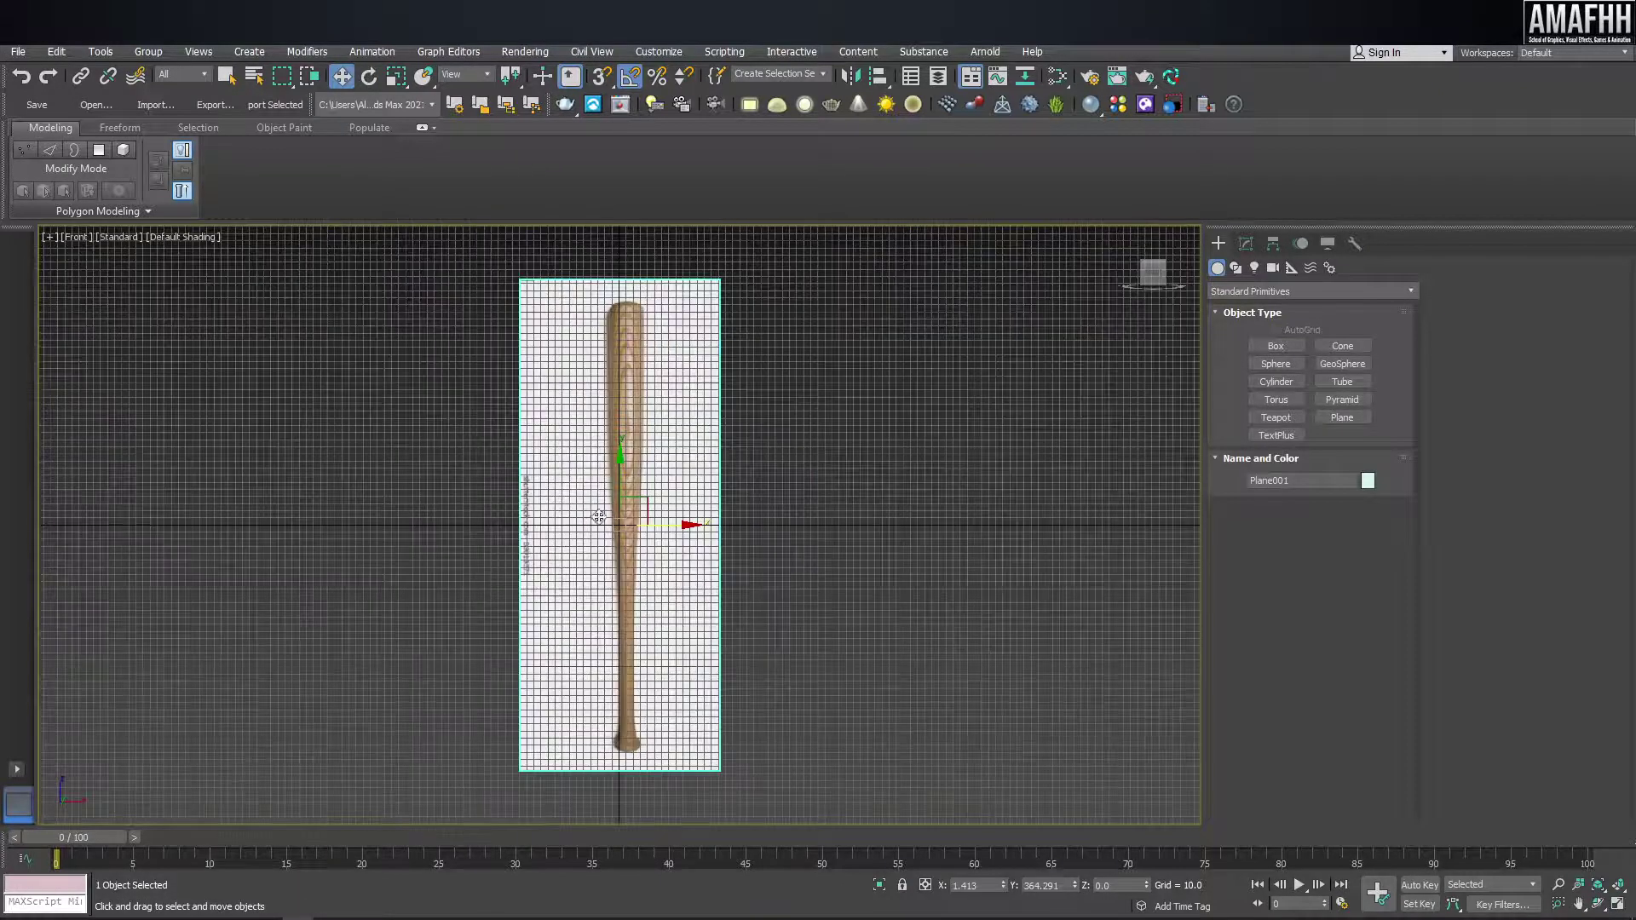
{"action": "left_click_drag", "start_coordinate": [621, 483], "coordinate": [642, 224]}
{"action": "scroll", "coordinate": [646, 506], "scroll_direction": "up", "scroll_amount": 5}
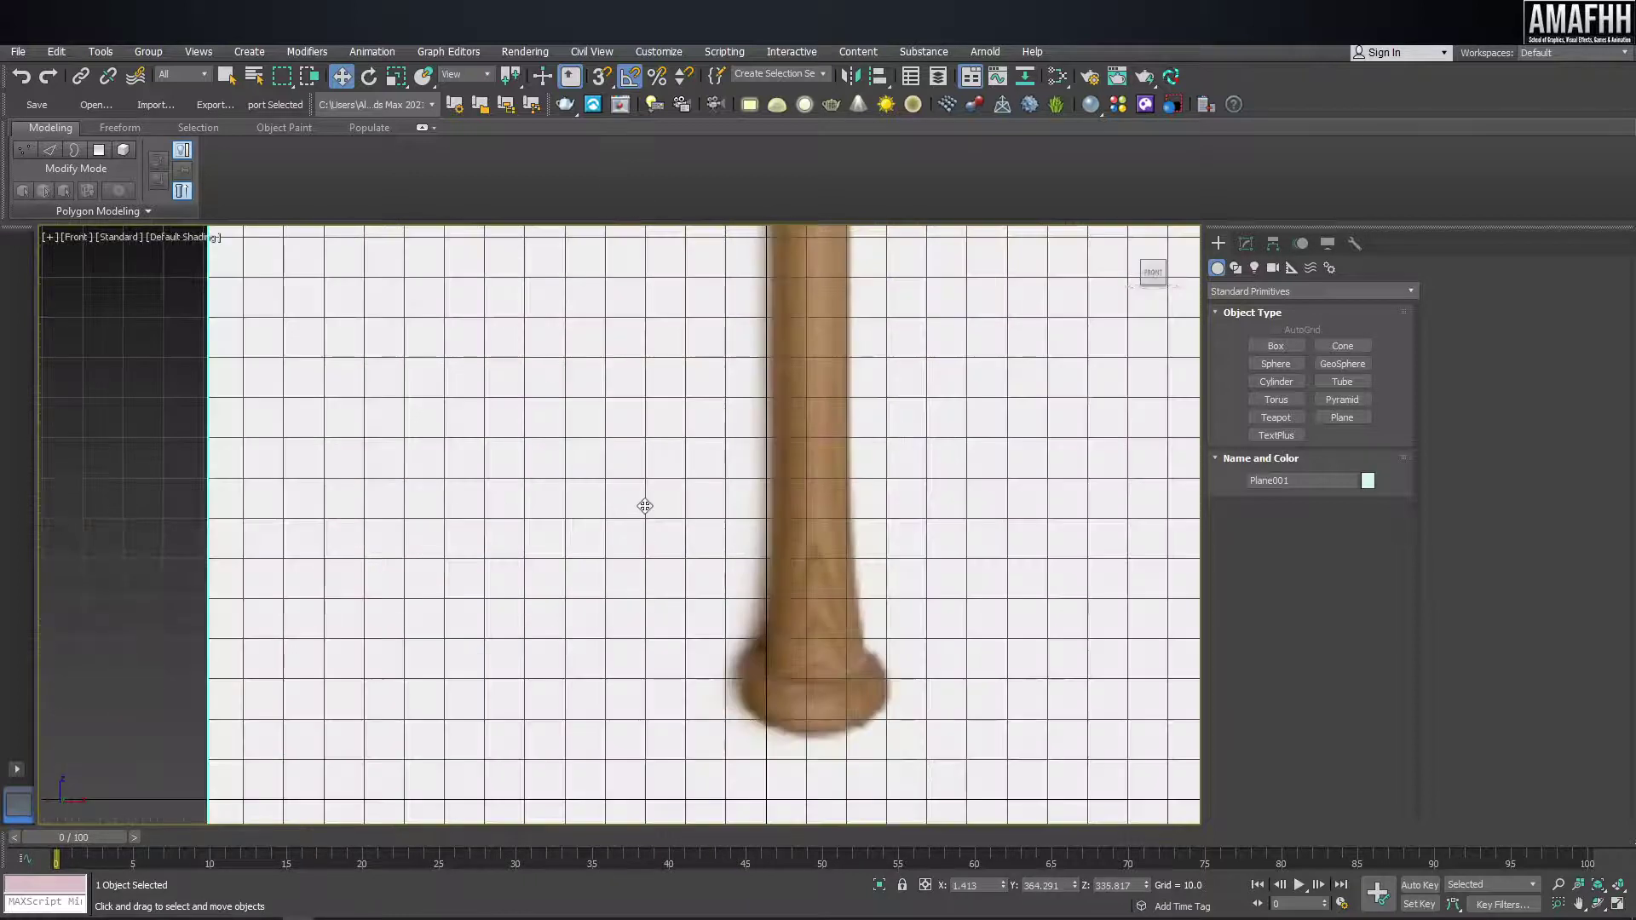
{"action": "left_click_drag", "start_coordinate": [801, 614], "coordinate": [811, 502]}
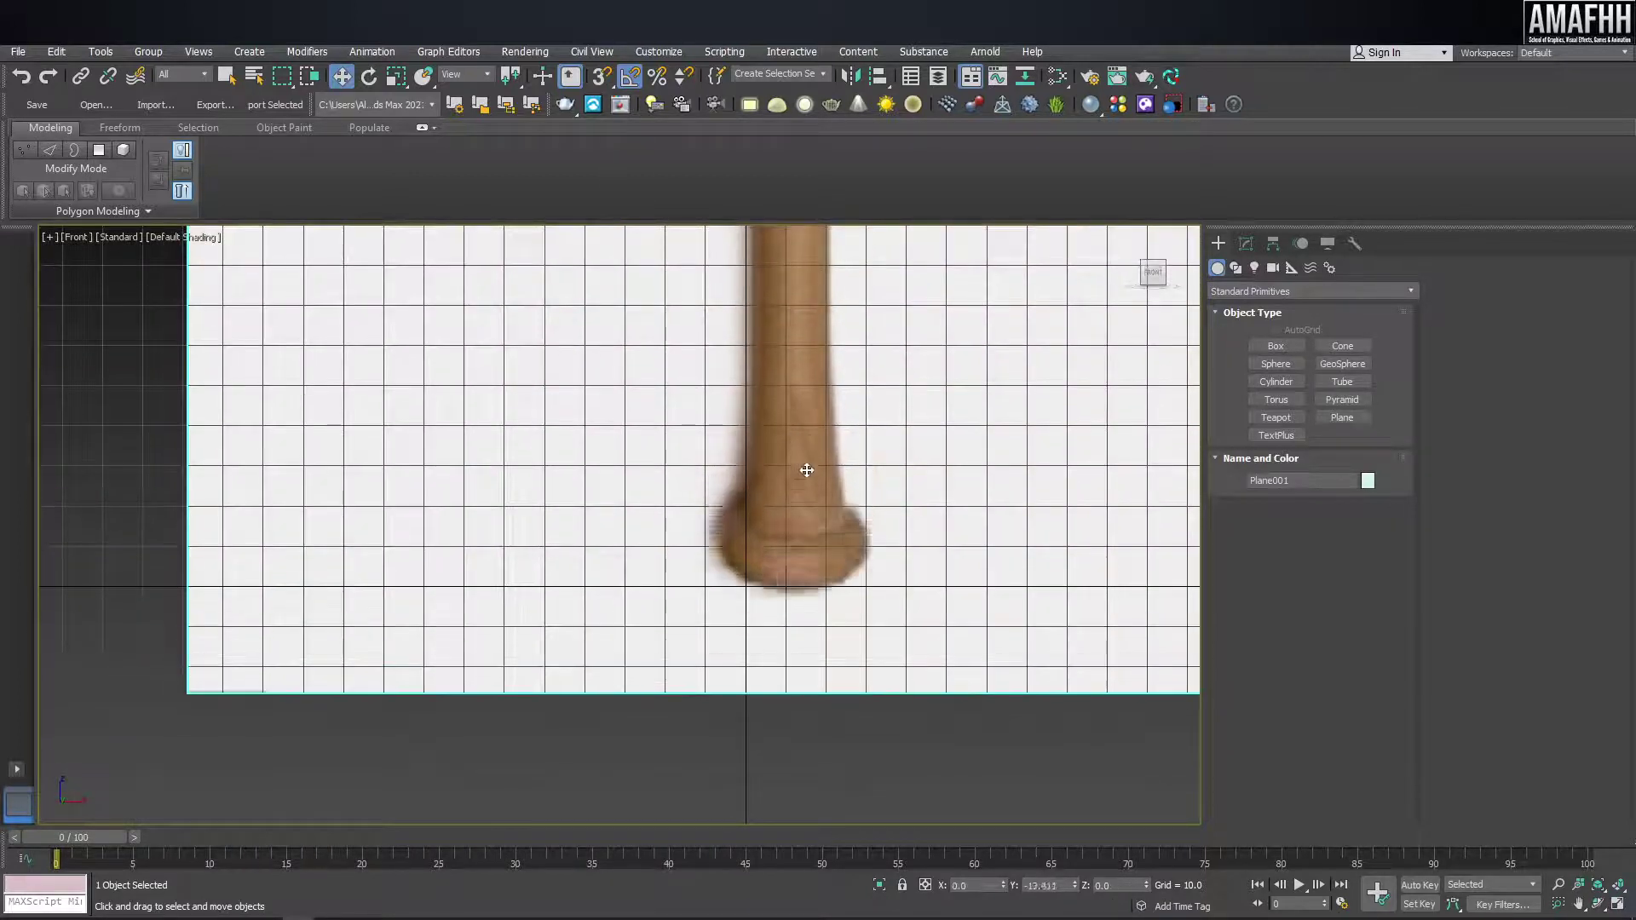
{"action": "scroll", "coordinate": [811, 502], "scroll_direction": "down", "scroll_amount": 5}
{"action": "scroll", "coordinate": [767, 512], "scroll_direction": "down", "scroll_amount": 3}
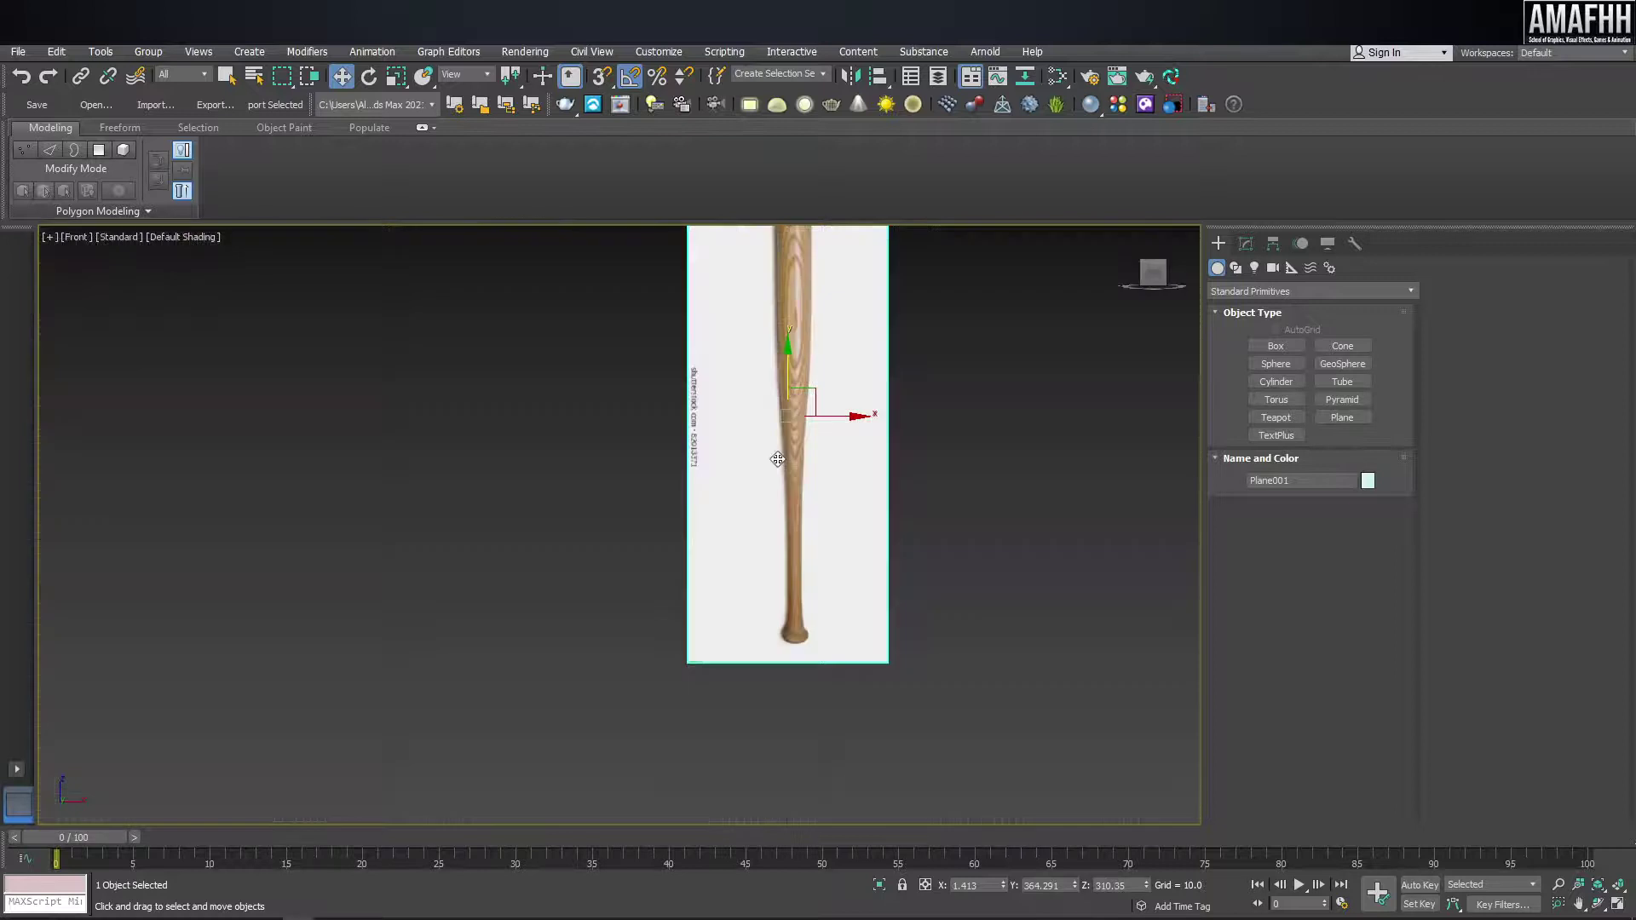
{"action": "scroll", "coordinate": [758, 522], "scroll_direction": "up", "scroll_amount": 2}
{"action": "key", "text": "p"}
{"action": "mouse_move", "coordinate": [800, 537]}
{"action": "middle_mouse_down", "text": "alt"}
{"action": "mouse_move", "coordinate": [730, 446]}
{"action": "mouse_move", "coordinate": [617, 555]}
{"action": "middle_mouse_up", "text": "alt"}
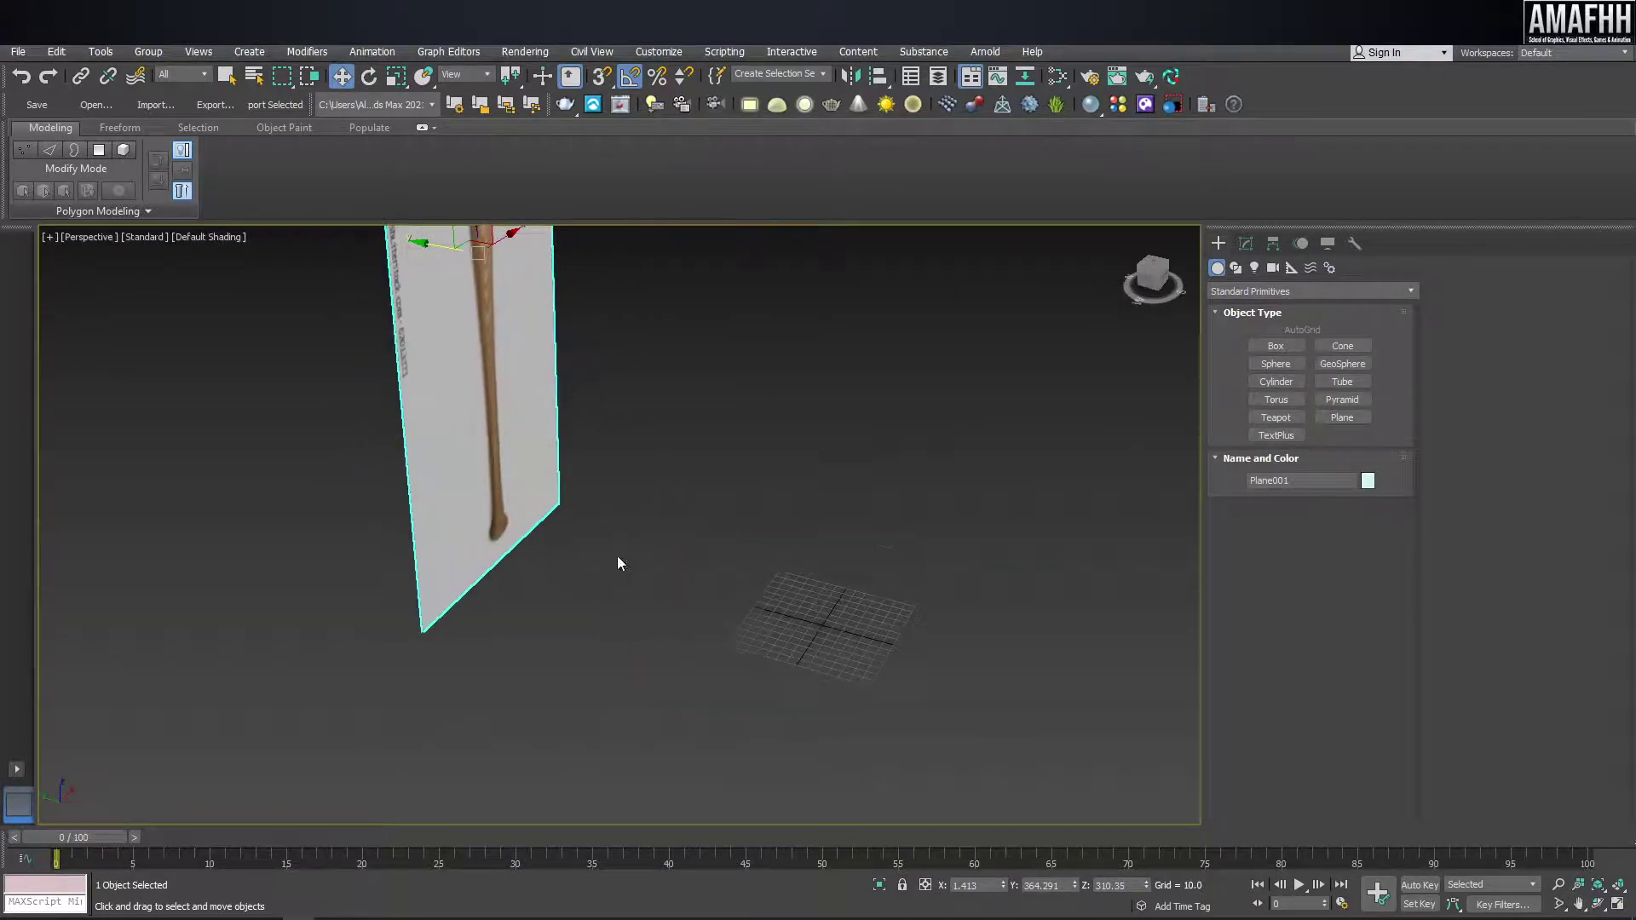
- Create a see-through cylinder and move it over the bat handle in Front view
{"action": "left_click", "coordinate": [1276, 381]}
{"action": "left_click_drag", "start_coordinate": [831, 625], "coordinate": [842, 628]}
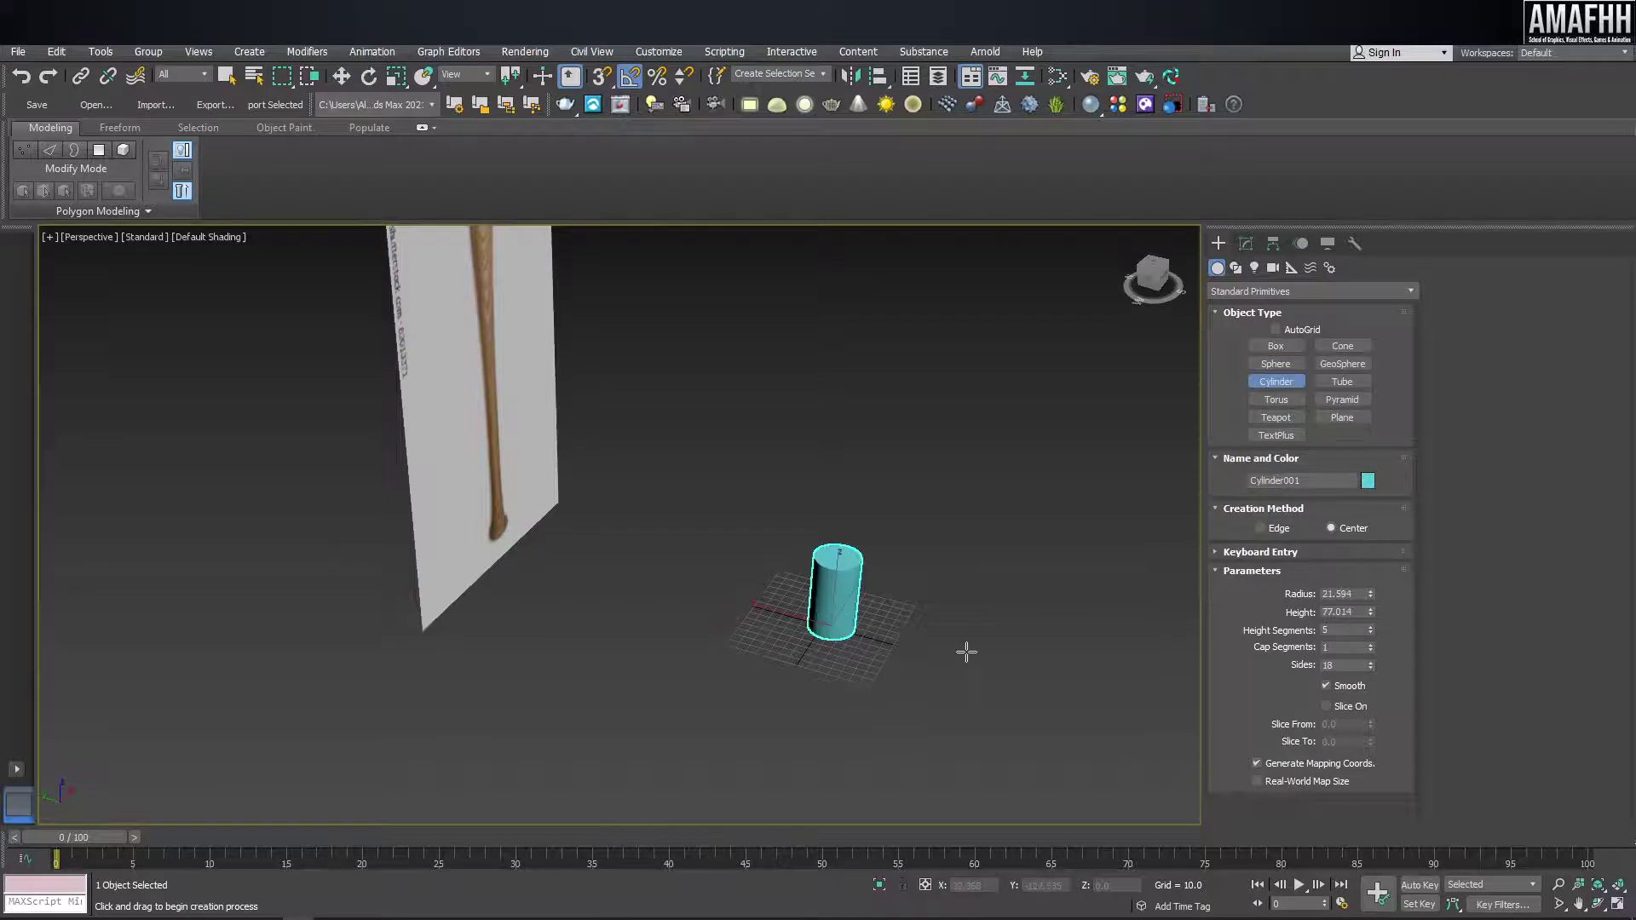
{"action": "left_click", "coordinate": [912, 625]}
{"action": "right_click", "coordinate": [888, 631]}
{"action": "key", "text": "f"}
{"action": "key", "text": "shift+f"}
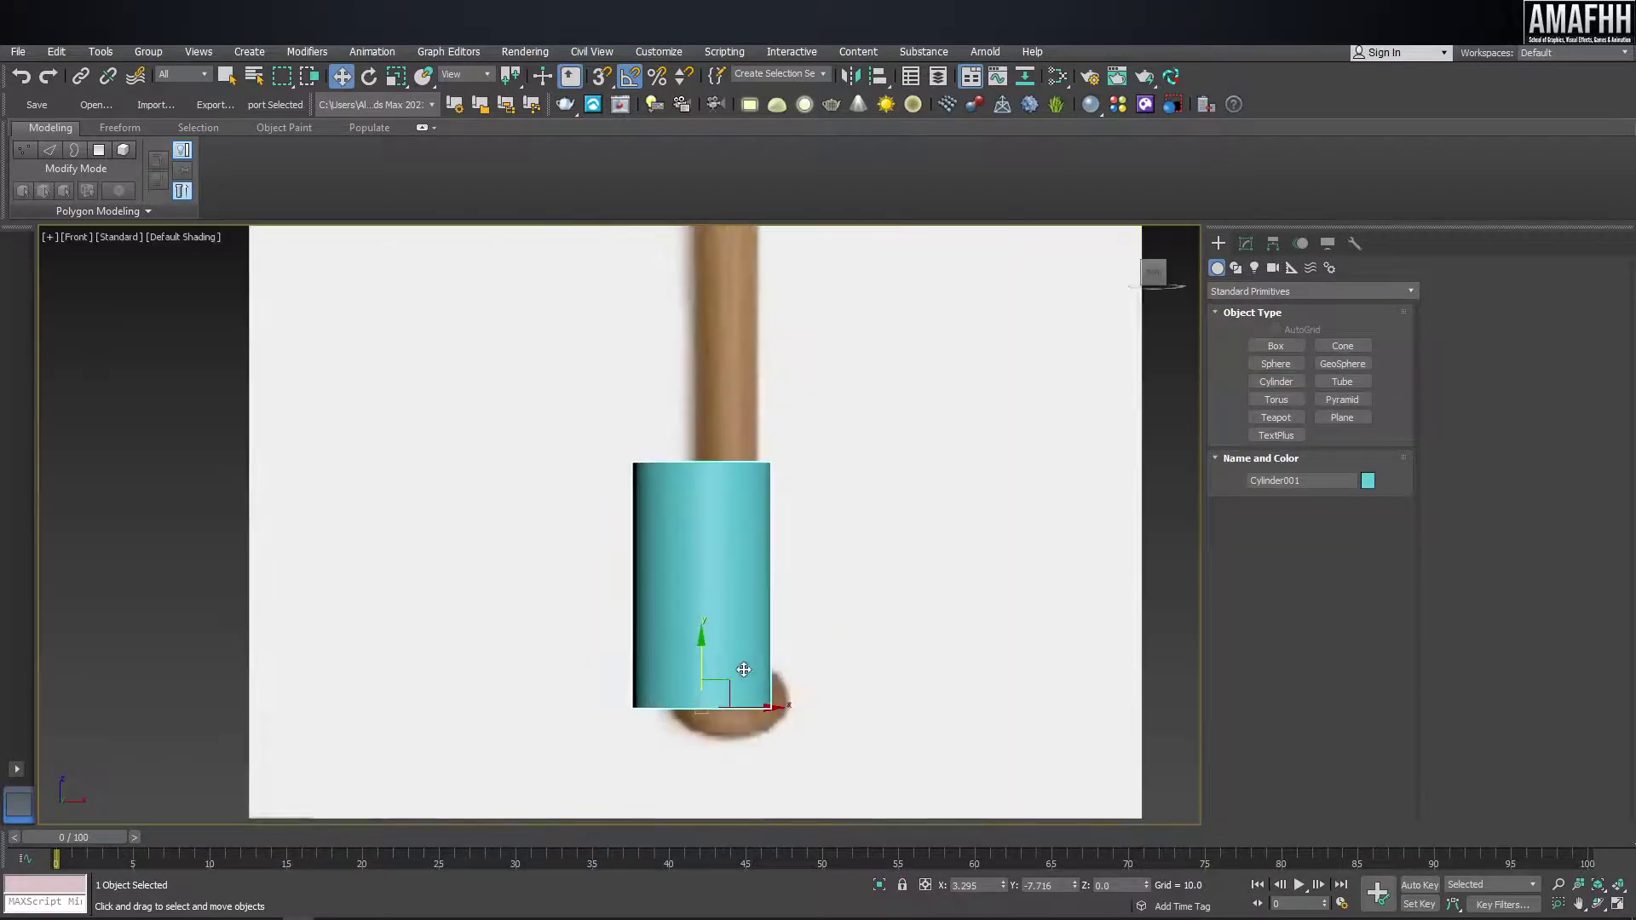
{"action": "key", "text": "alt+x"}
{"action": "left_click_drag", "start_coordinate": [748, 704], "coordinate": [800, 706]}
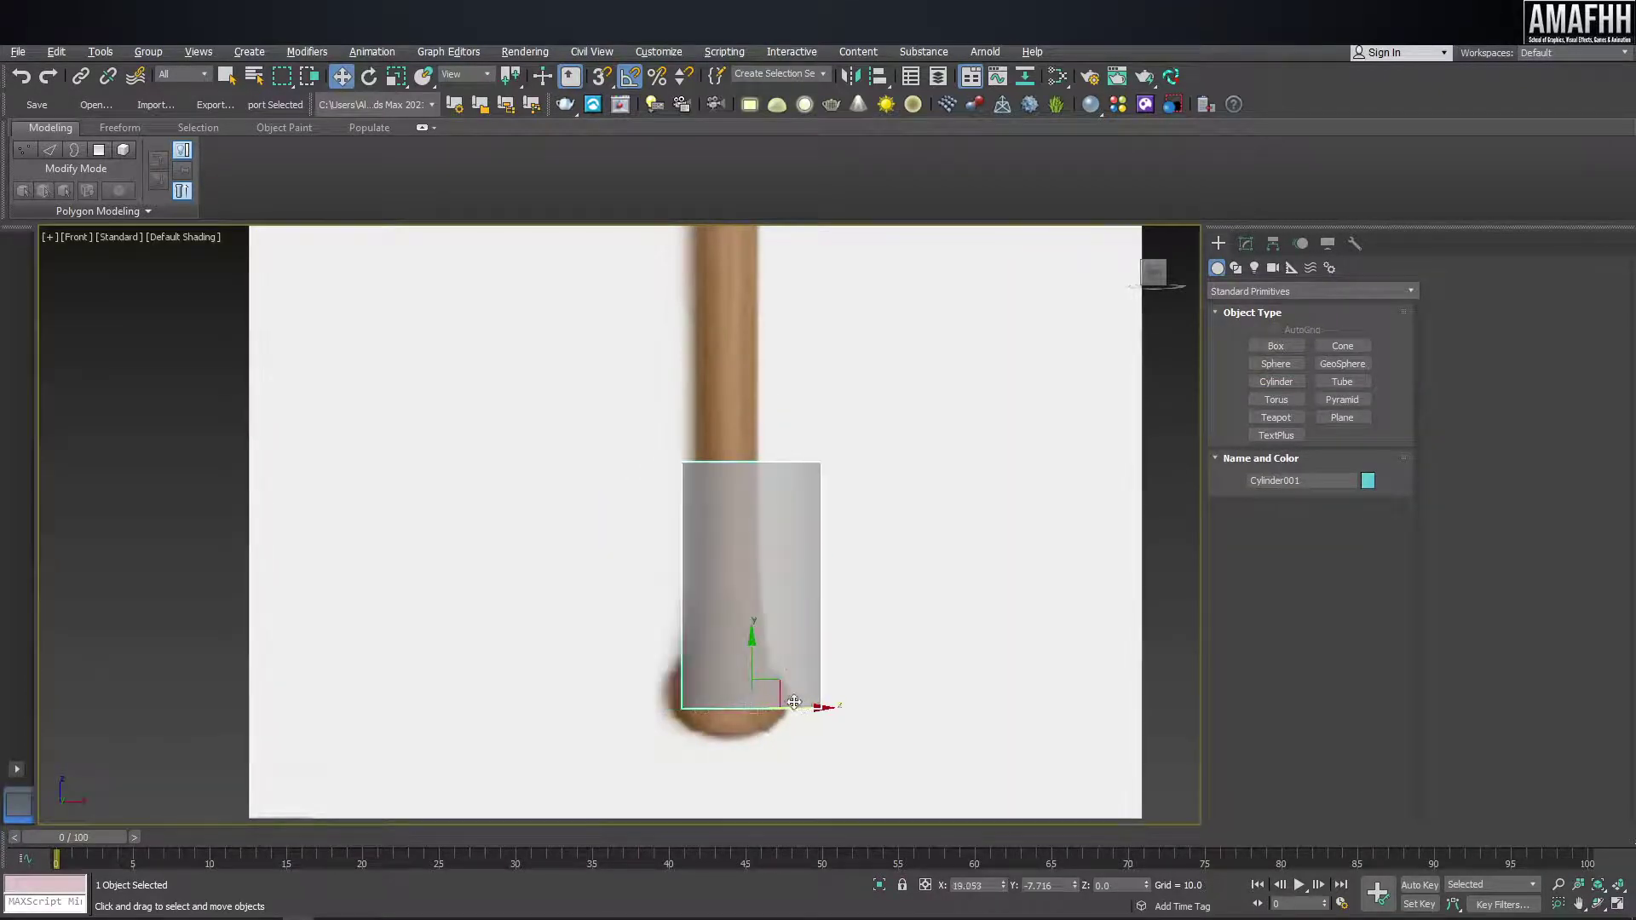
{"action": "key", "text": "F4"}
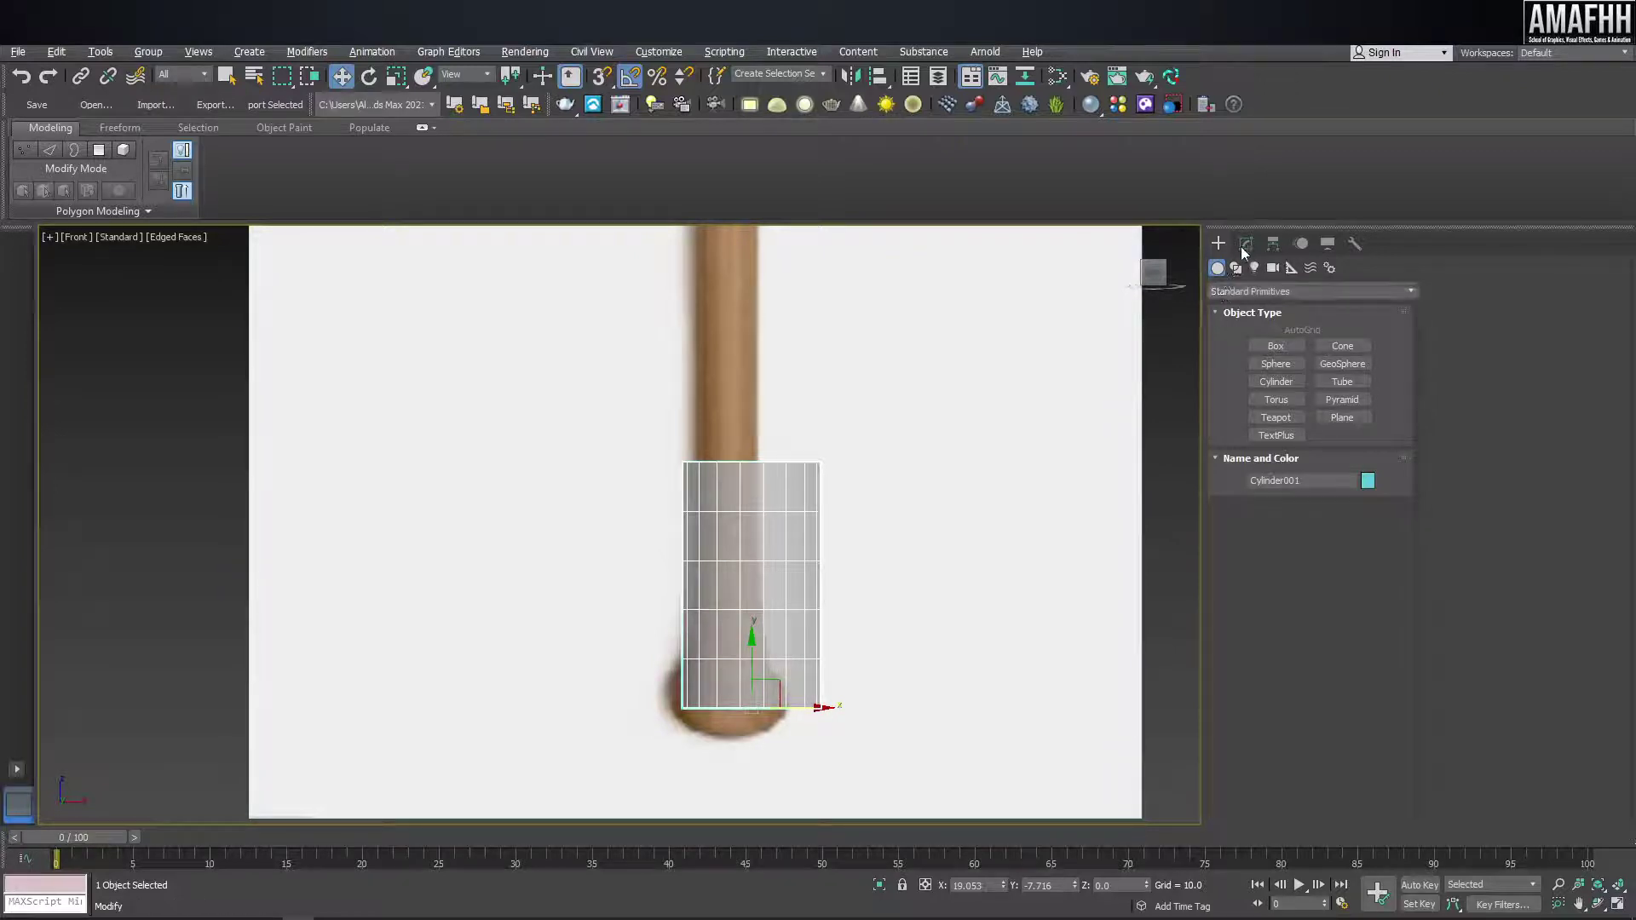
- Set the cylinder to height 53.91 with one height segment, aligned over the bat's knob
{"action": "left_click", "coordinate": [1246, 244]}
{"action": "right_click", "coordinate": [1370, 687]}
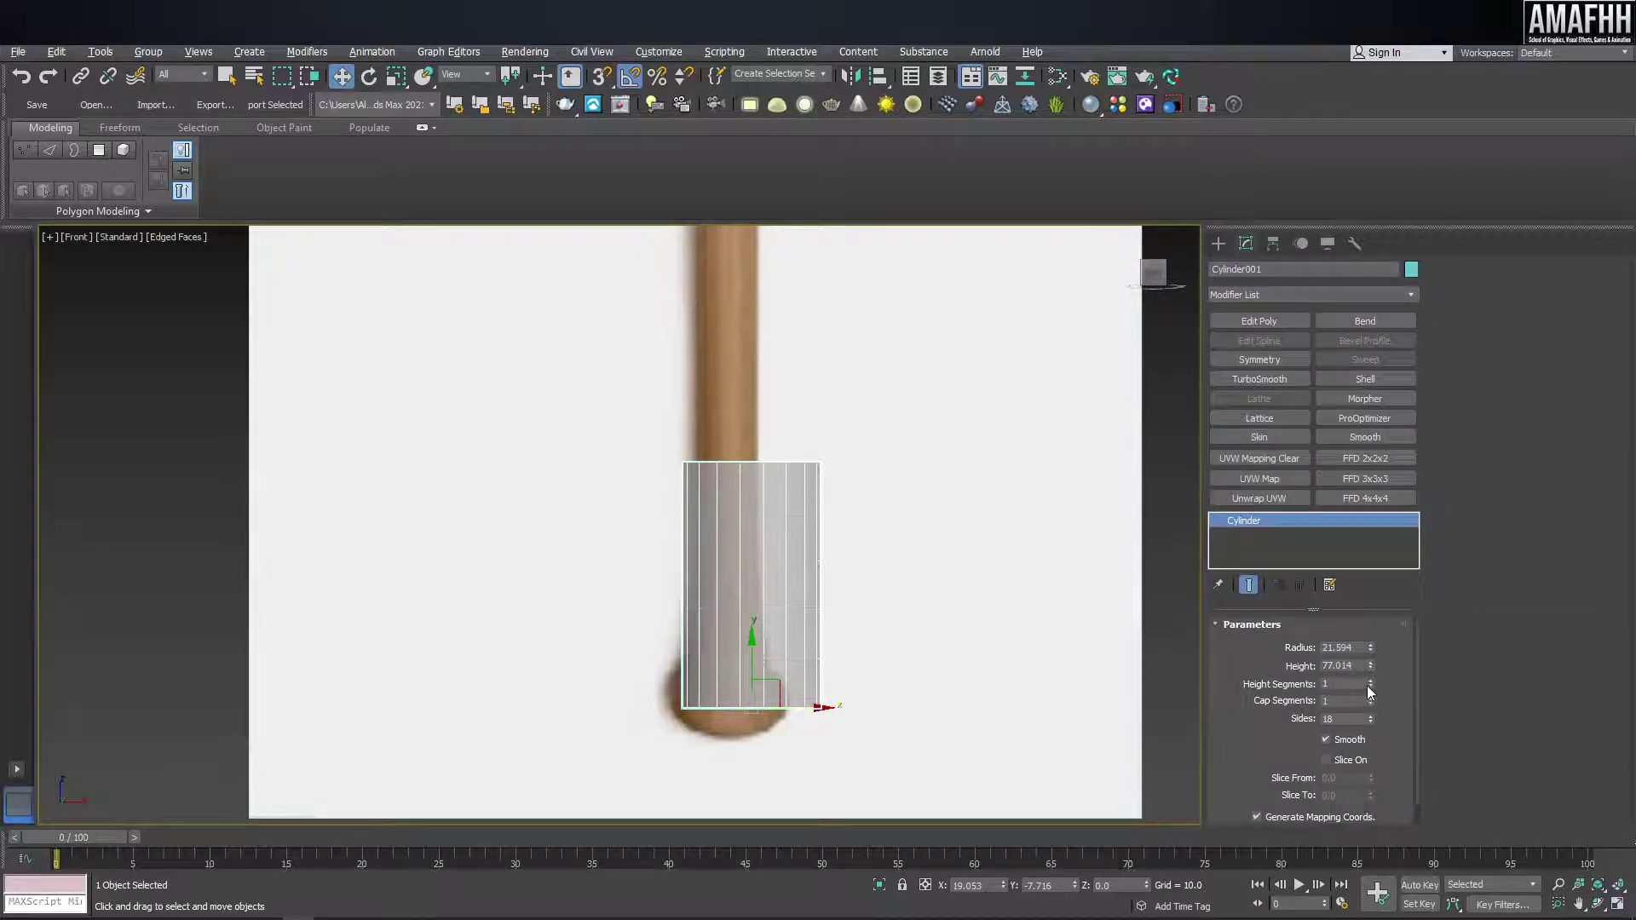
{"action": "left_click_drag", "start_coordinate": [803, 703], "coordinate": [797, 705]}
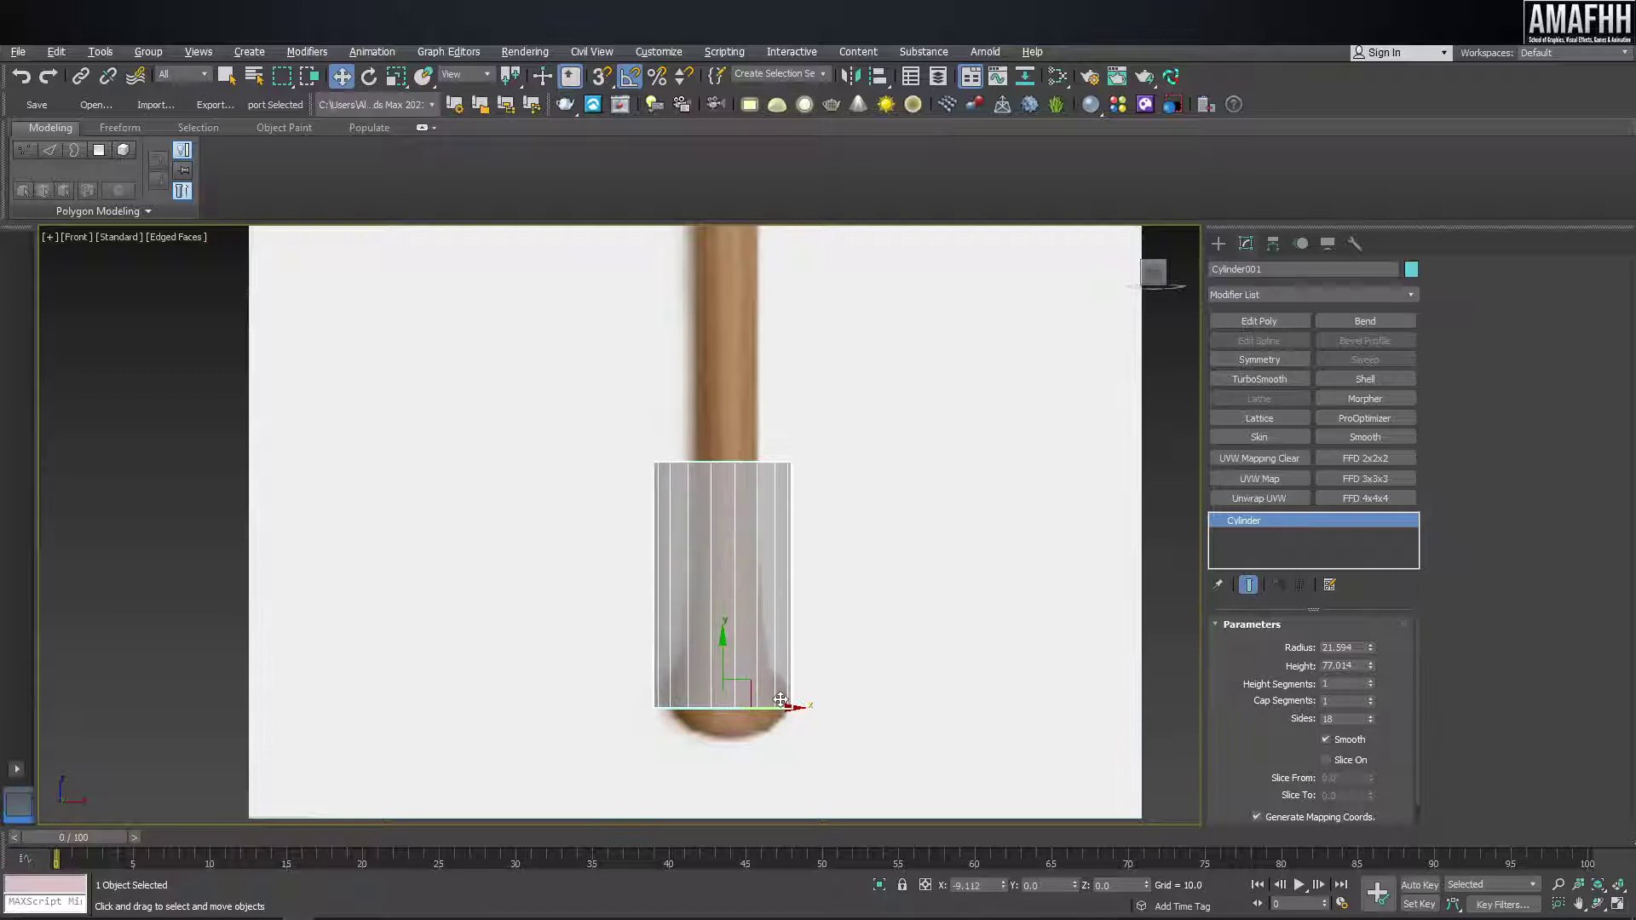
{"action": "key", "text": "shift+f"}
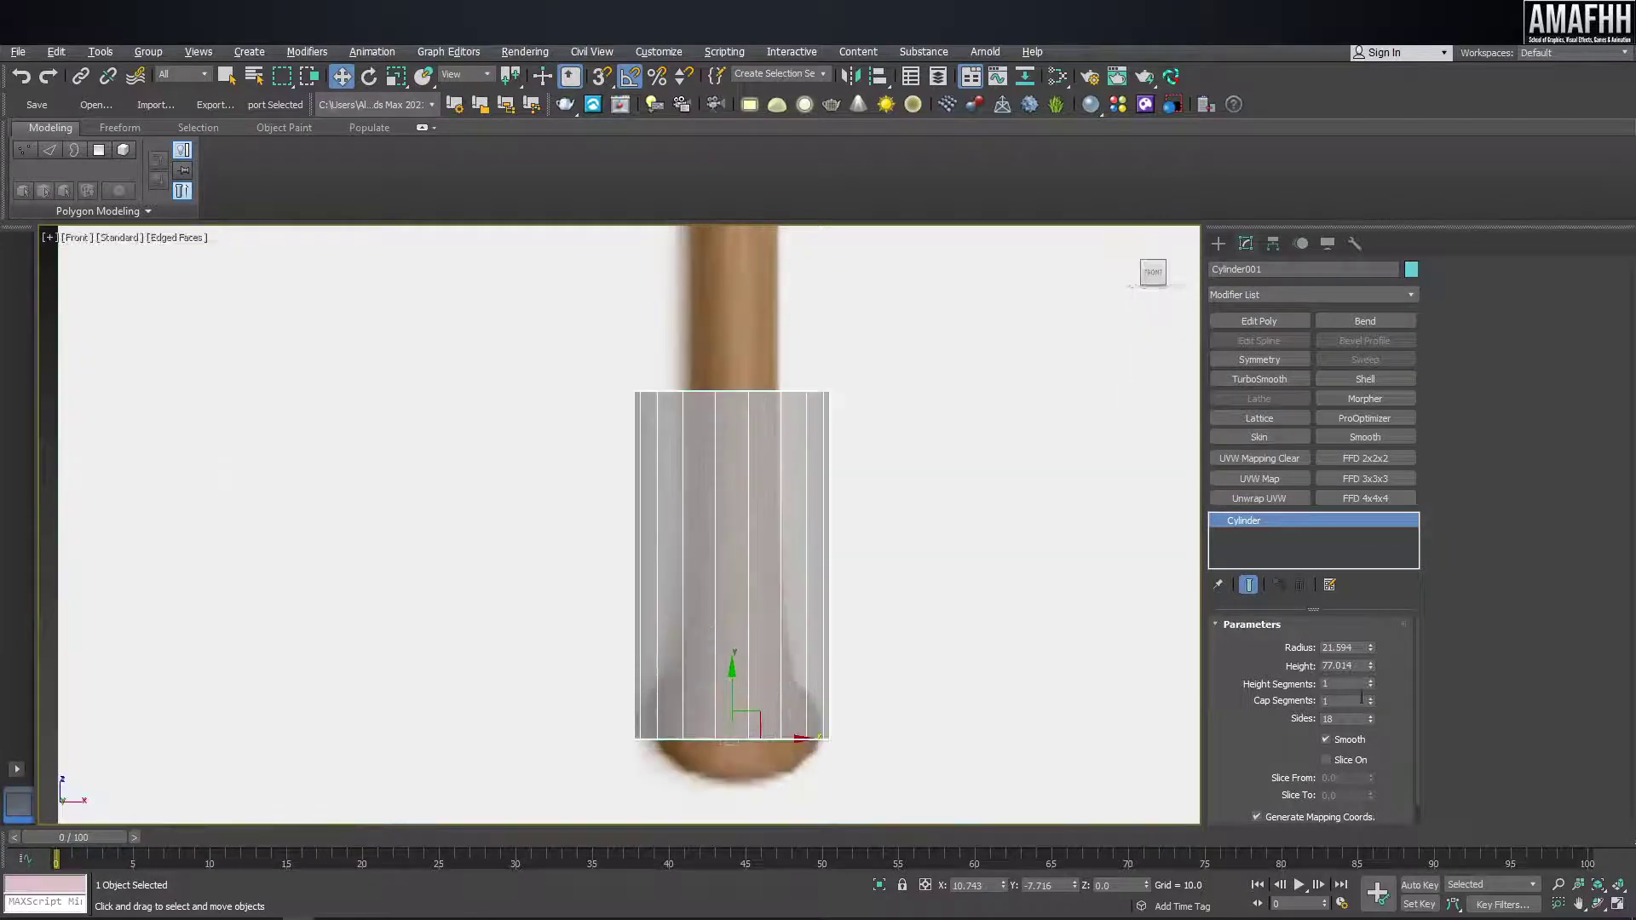
{"action": "left_click", "coordinate": [1370, 681]}
{"action": "left_click_drag", "start_coordinate": [1369, 665], "coordinate": [1370, 699]}
{"action": "left_click", "coordinate": [1372, 687]}
{"action": "right_click", "coordinate": [757, 582]}
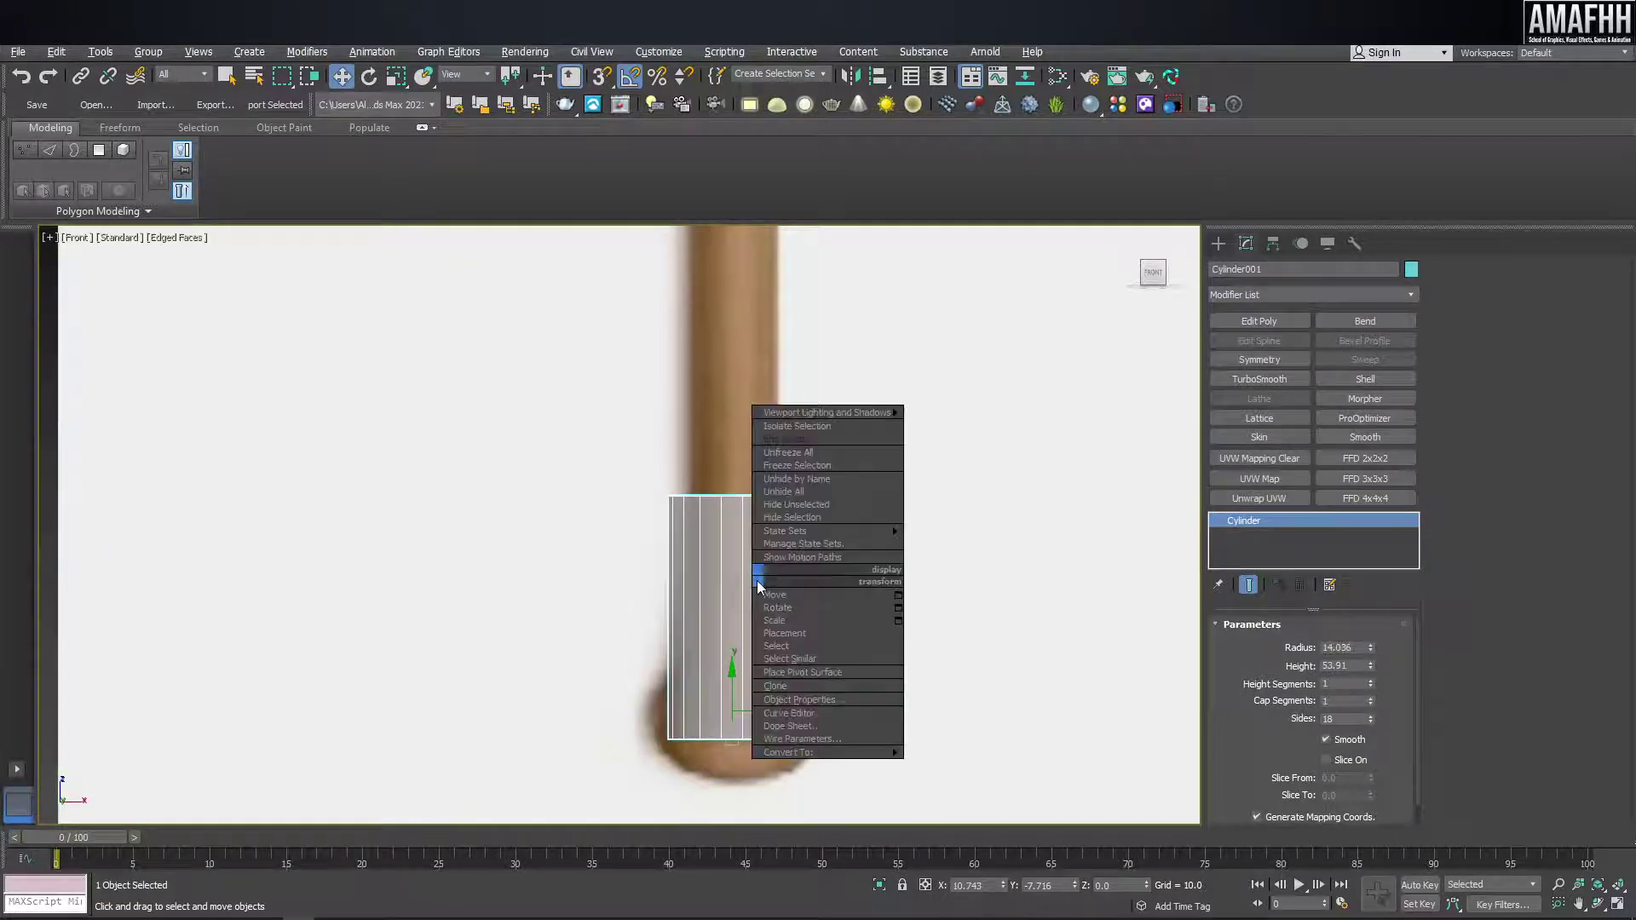
- Convert the cylinder to an editable poly and try selecting all its faces
{"action": "left_click", "coordinate": [954, 765]}
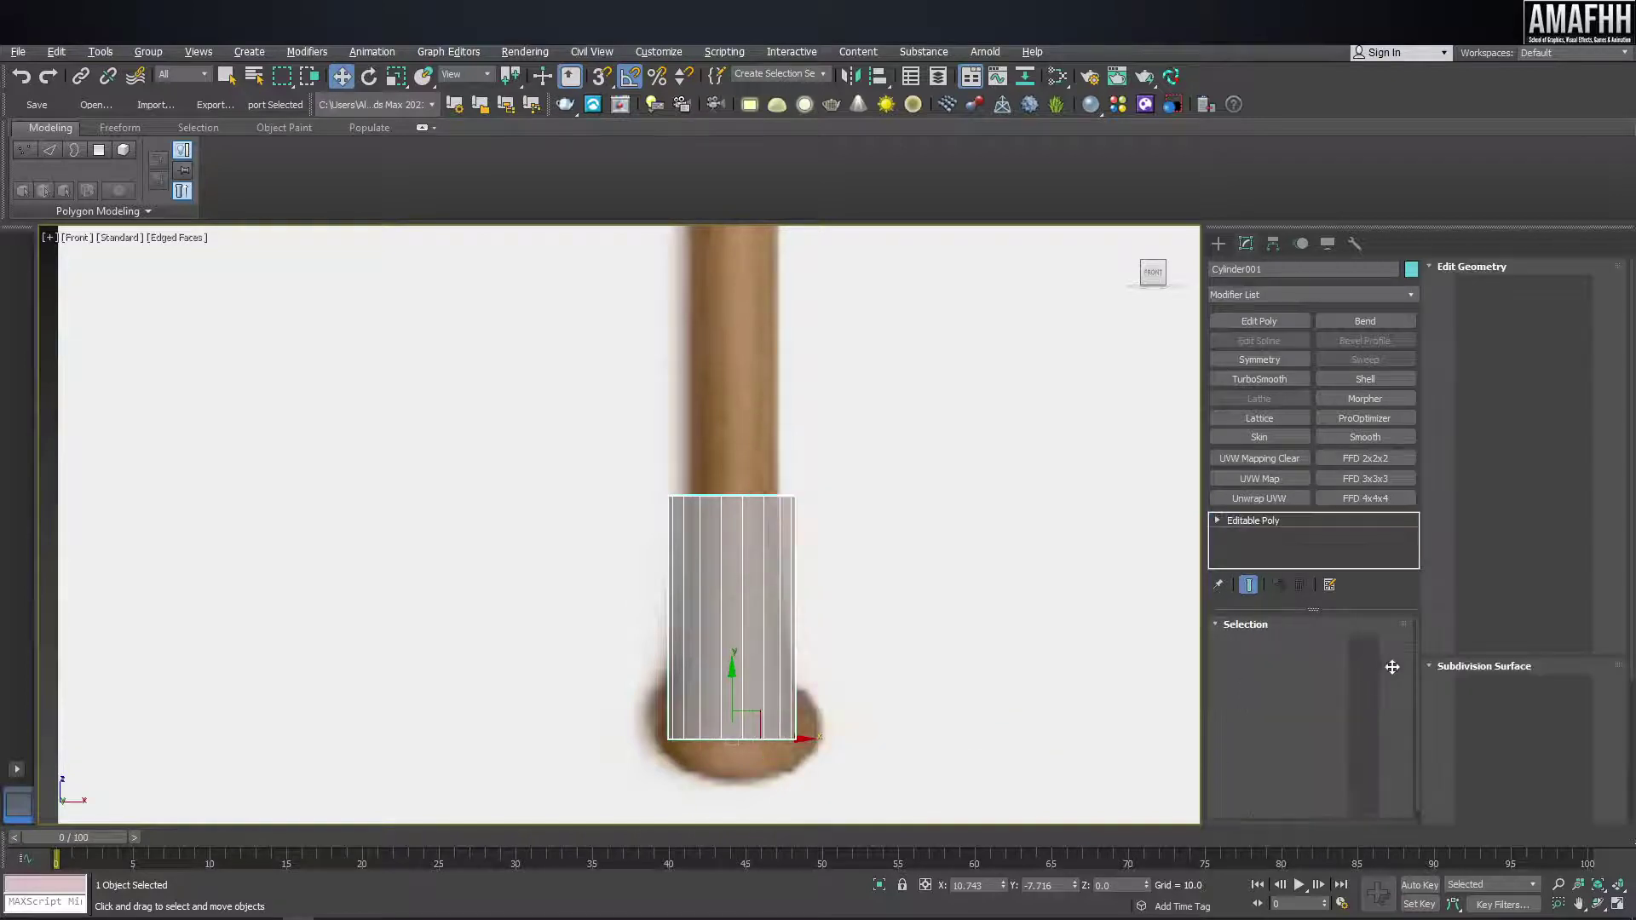
{"action": "left_click", "coordinate": [1328, 645]}
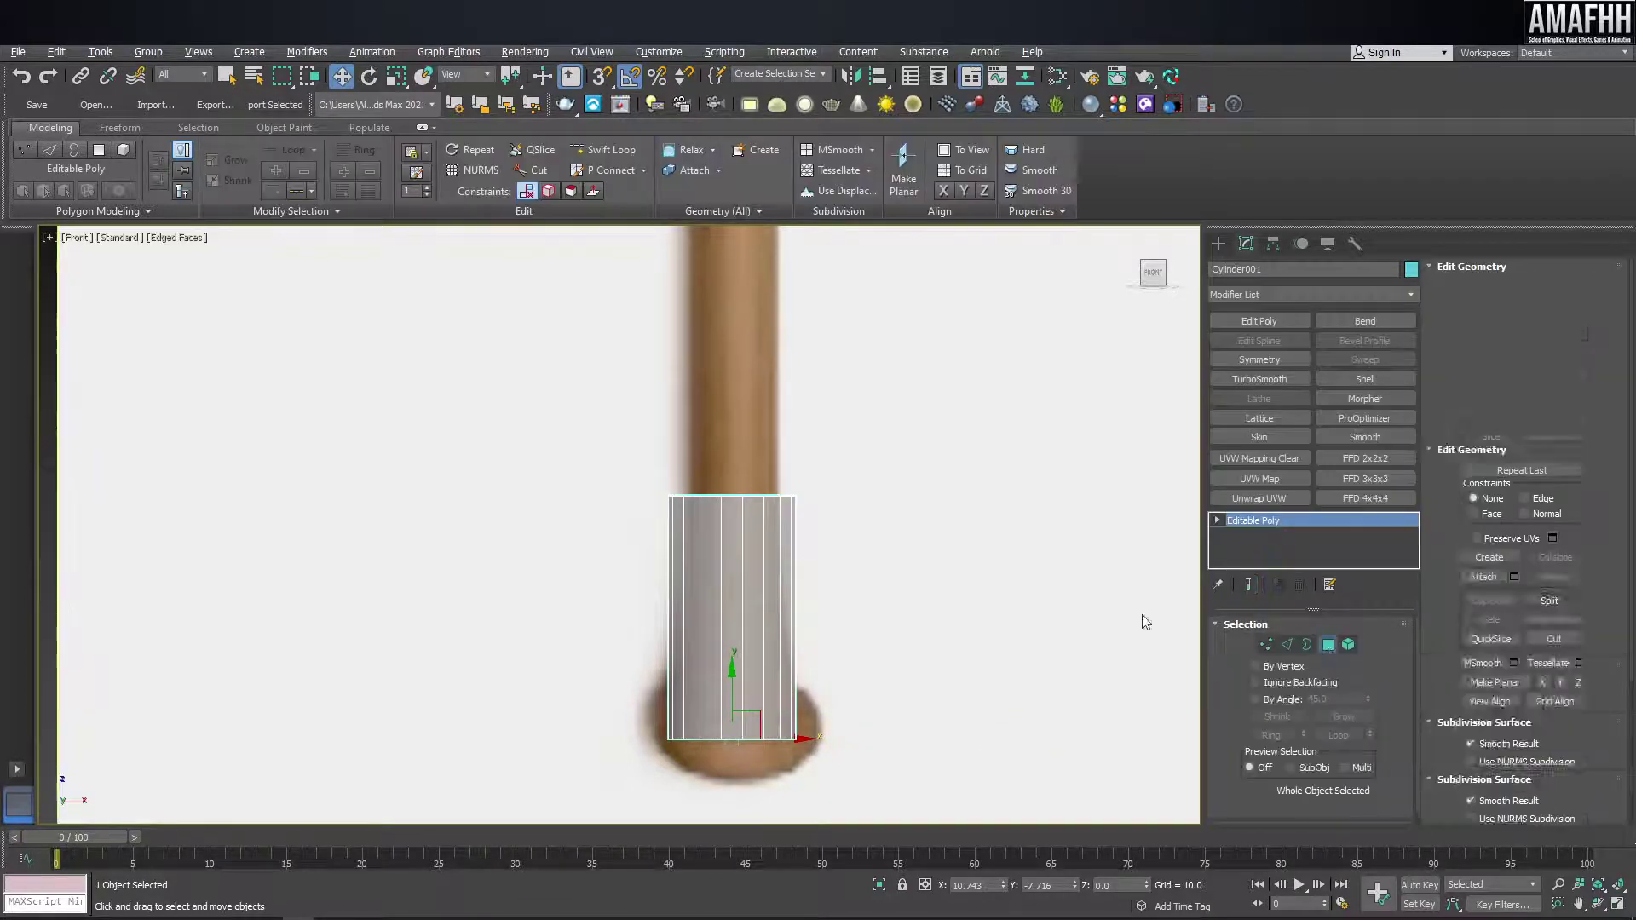
{"action": "key", "text": "ctrl+a"}
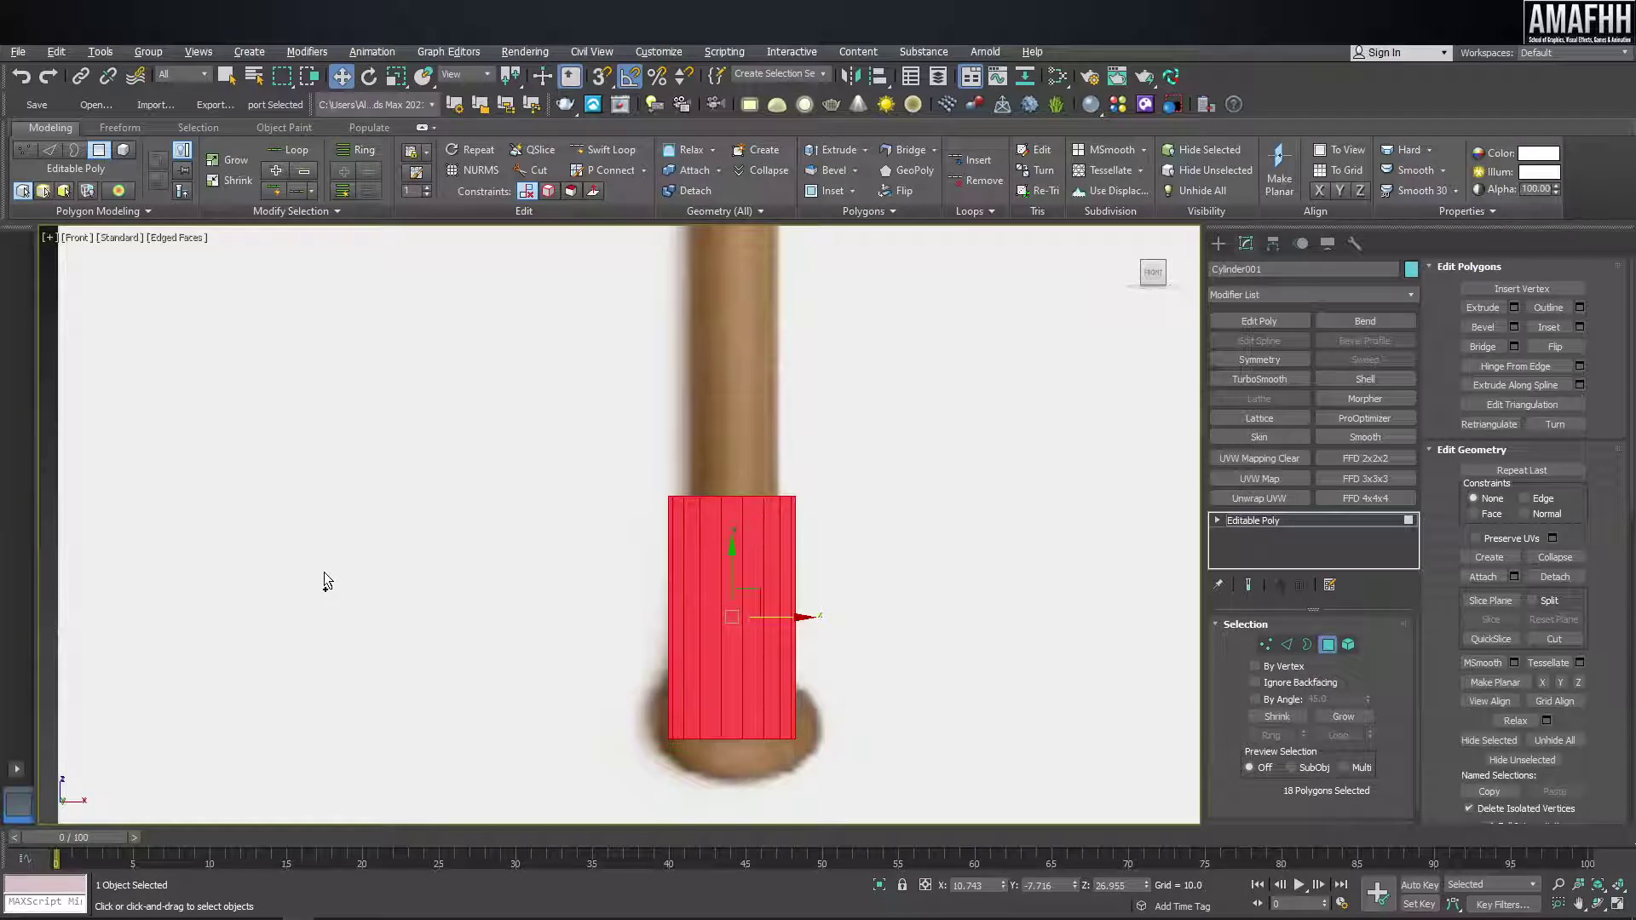
{"action": "left_click", "coordinate": [343, 519]}
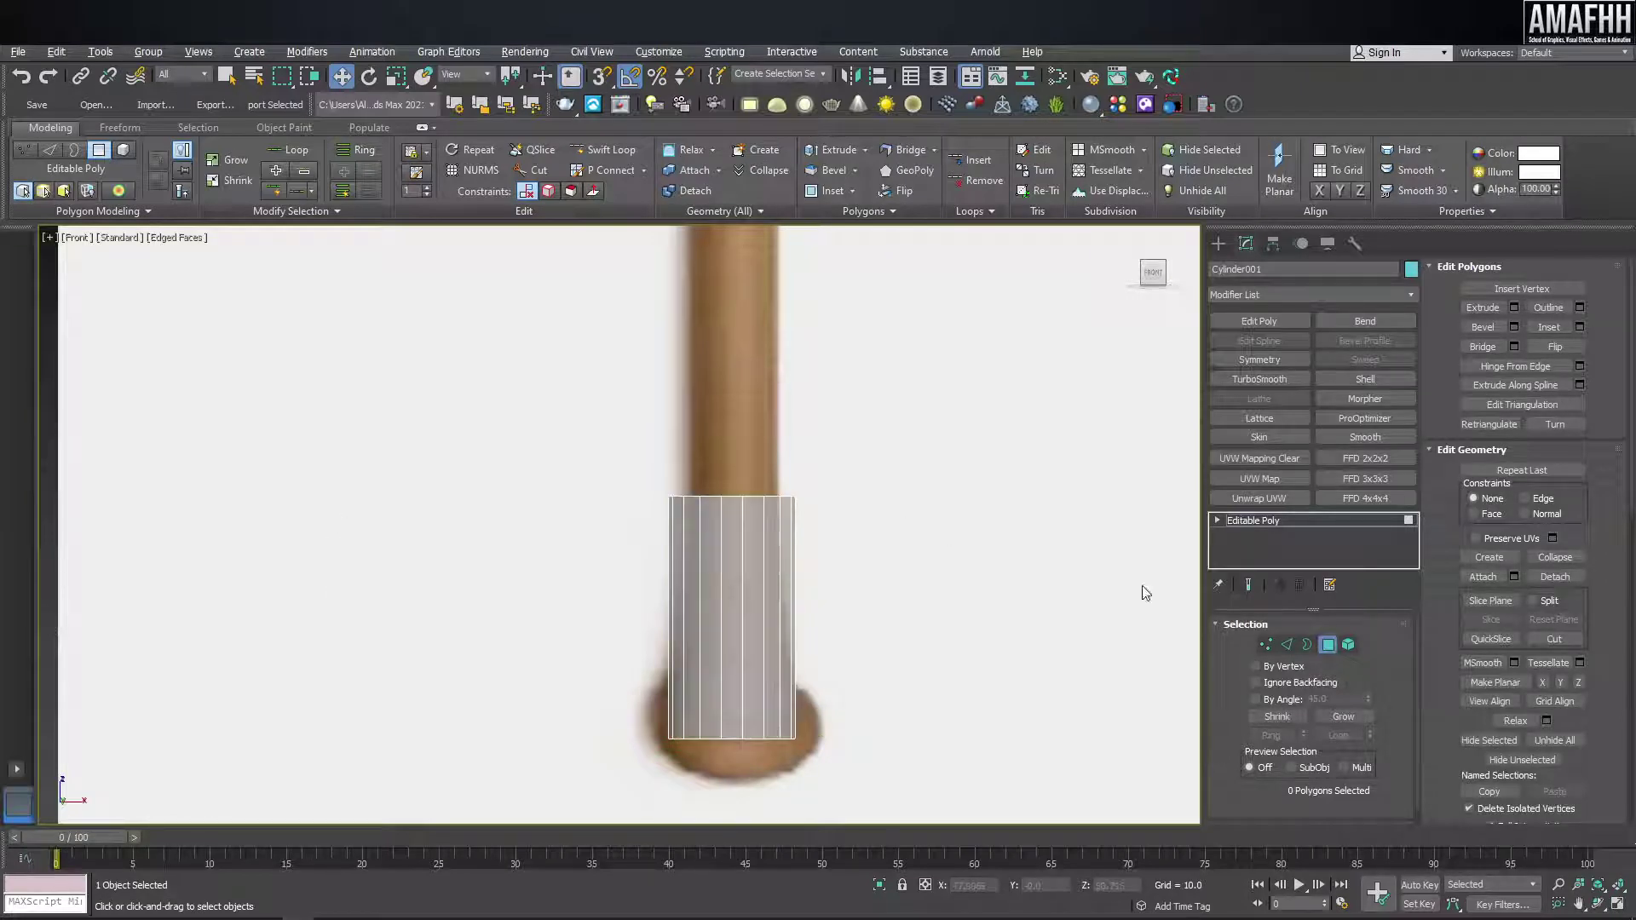
- Scale the cylinder's top border inward and lower it to taper the body
{"action": "left_click", "coordinate": [1308, 645]}
{"action": "left_click", "coordinate": [724, 497]}
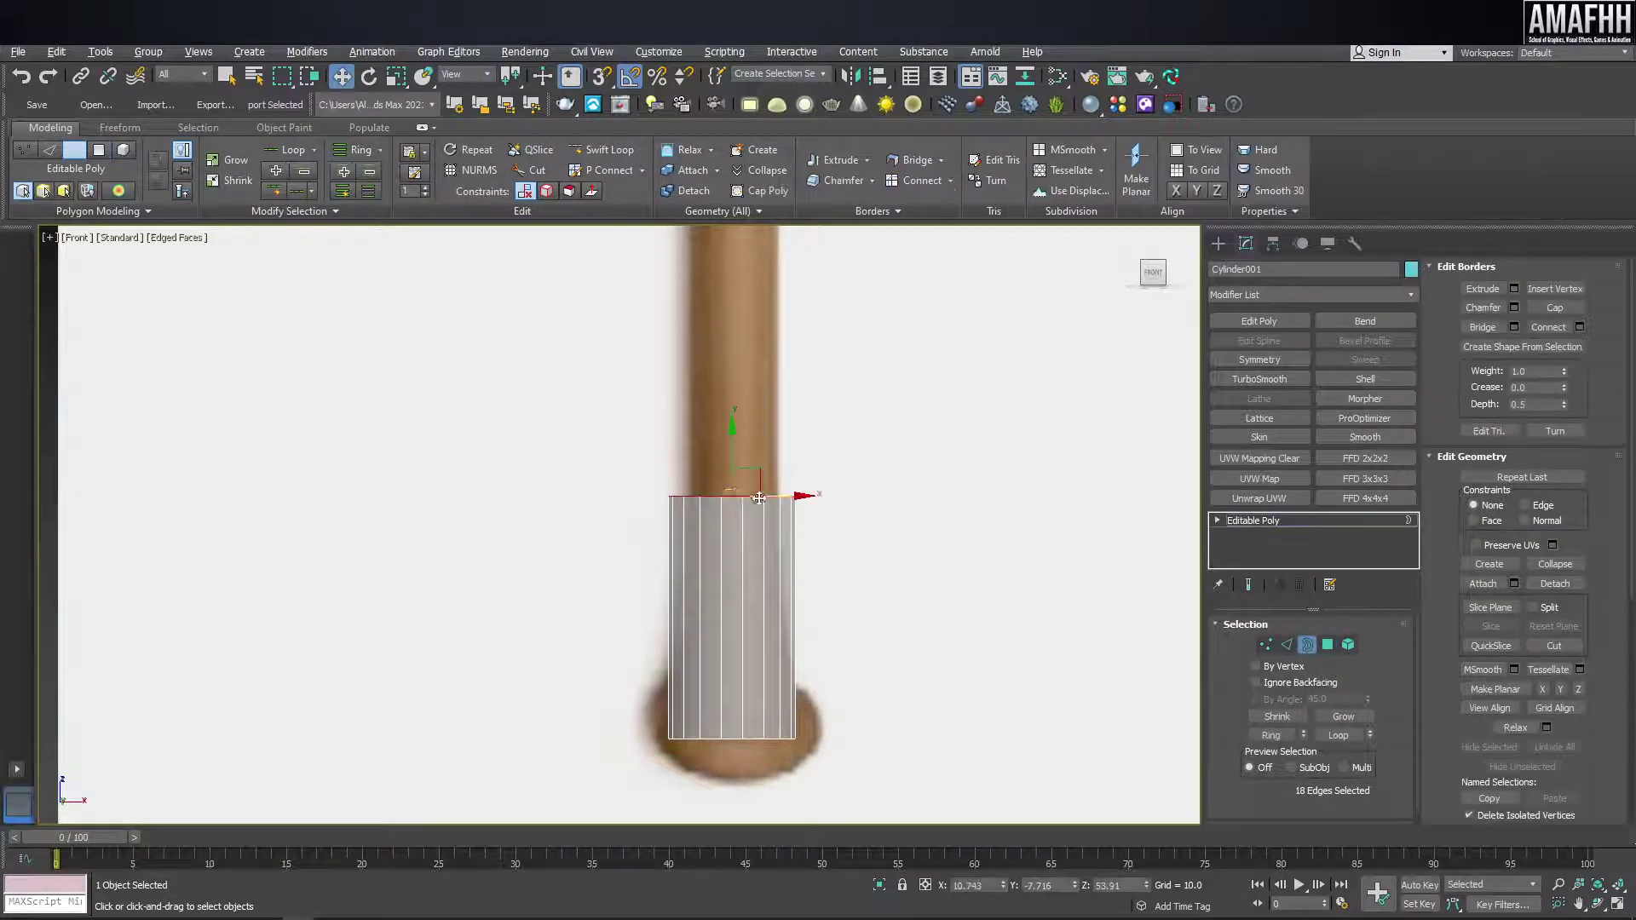
{"action": "scroll", "coordinate": [721, 494], "scroll_direction": "up", "scroll_amount": 2}
{"action": "key", "text": "r"}
{"action": "left_click_drag", "start_coordinate": [733, 466], "coordinate": [749, 504]}
{"action": "key", "text": "w"}
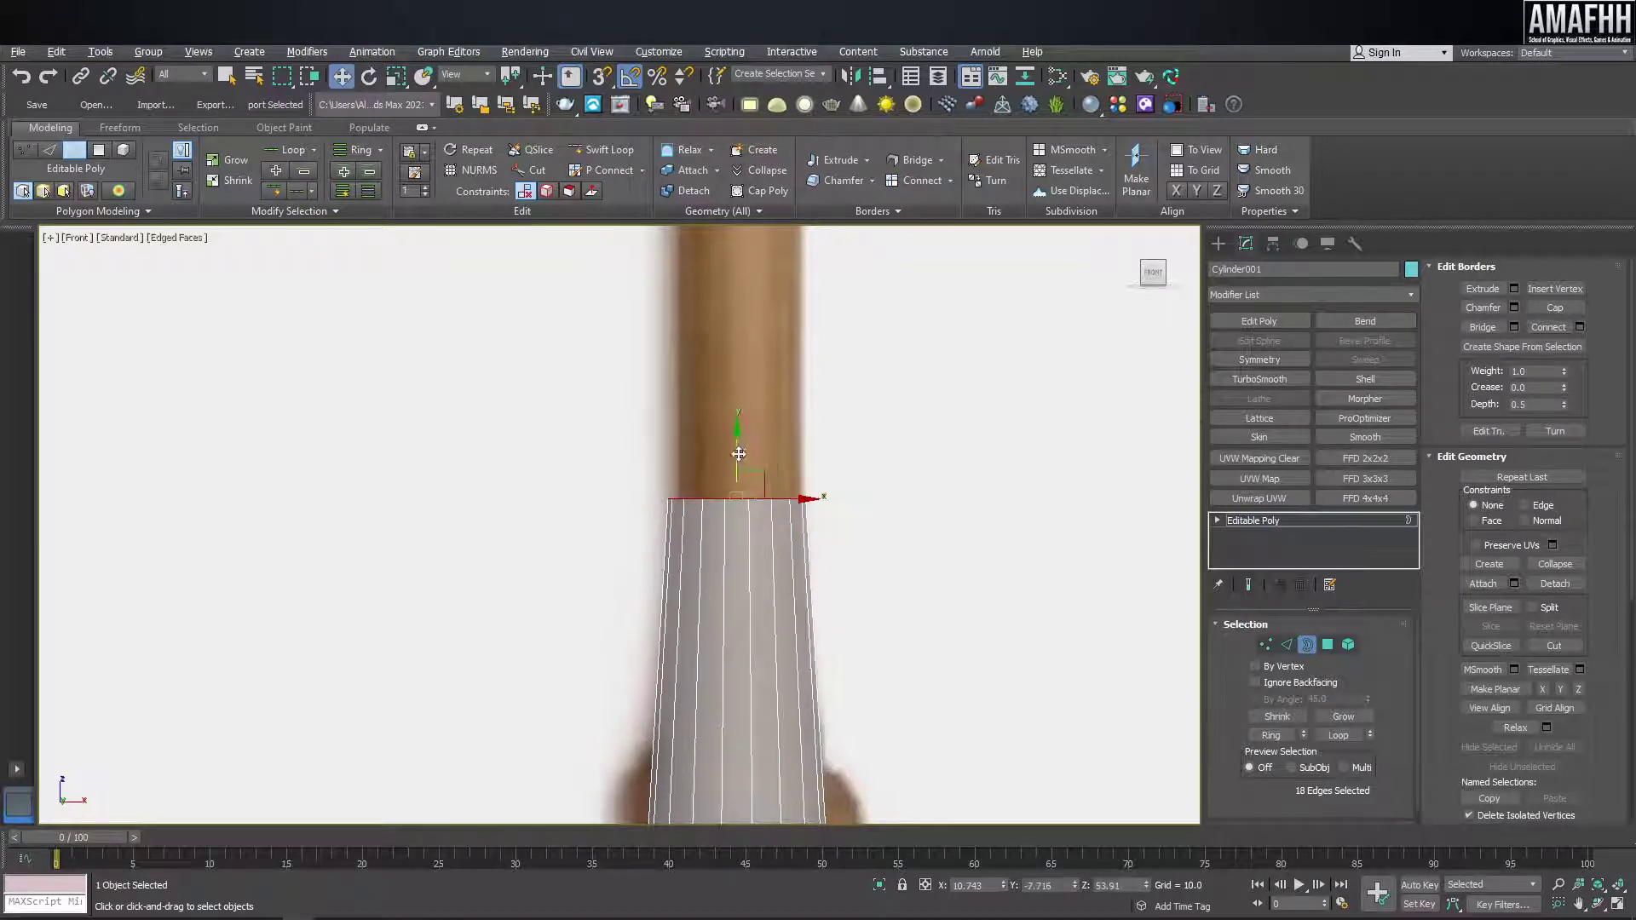
{"action": "scroll", "coordinate": [739, 454], "scroll_direction": "down", "scroll_amount": 3}
{"action": "left_click_drag", "start_coordinate": [739, 460], "coordinate": [763, 608]}
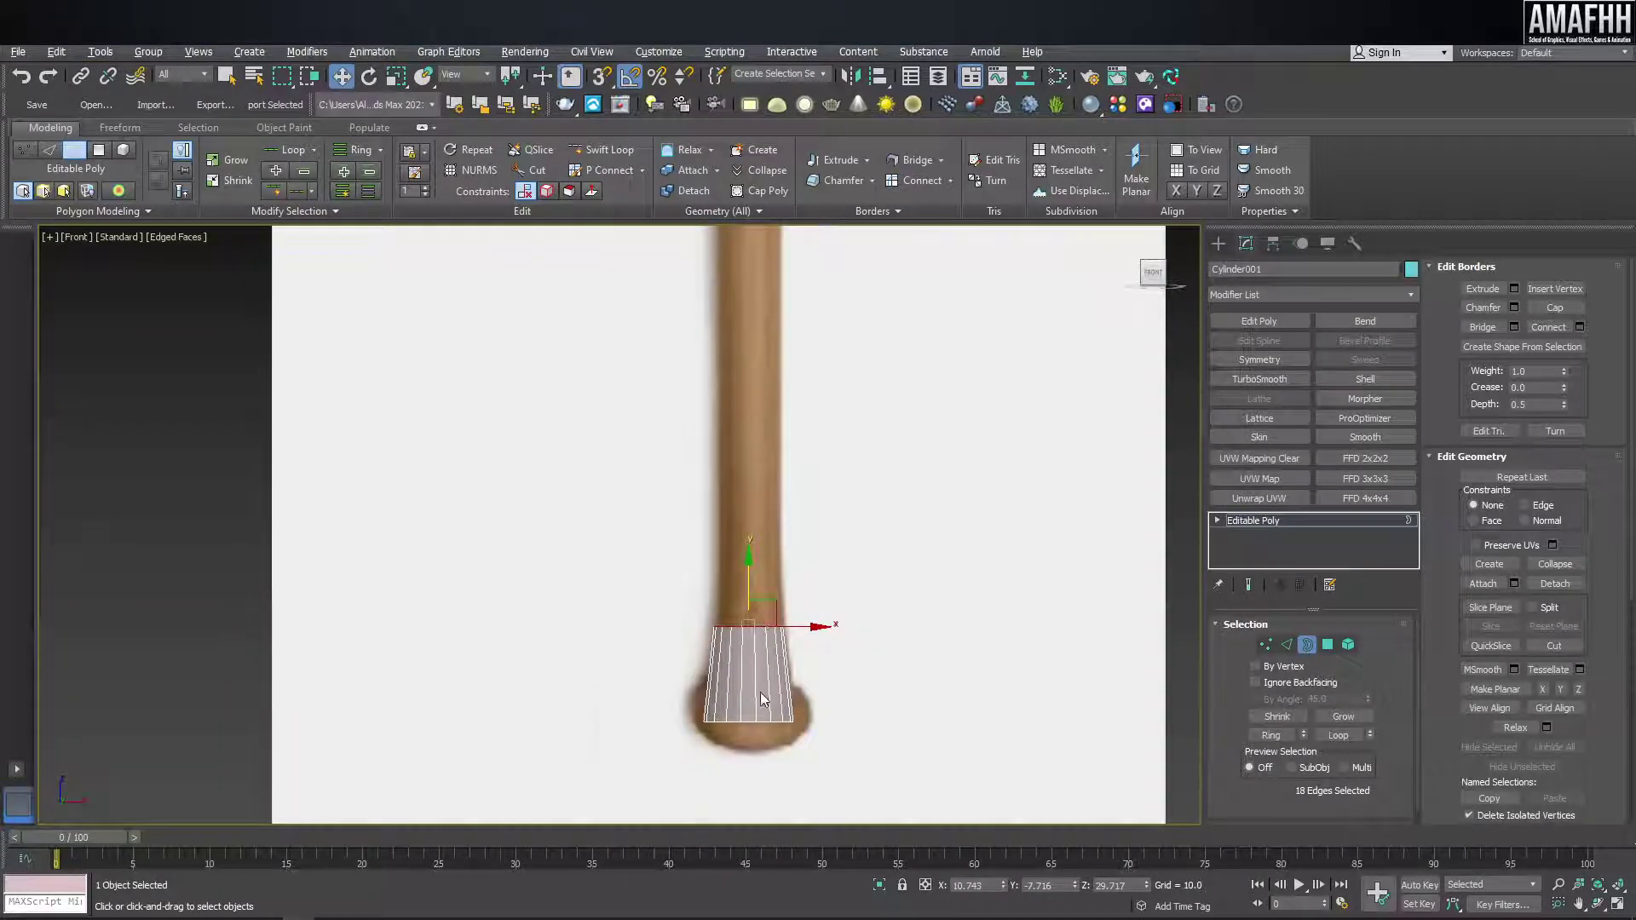
{"action": "scroll", "coordinate": [763, 695], "scroll_direction": "up", "scroll_amount": 3}
- Raise the bottom border slightly and scale it outward into a flange
{"action": "left_click", "coordinate": [761, 752]}
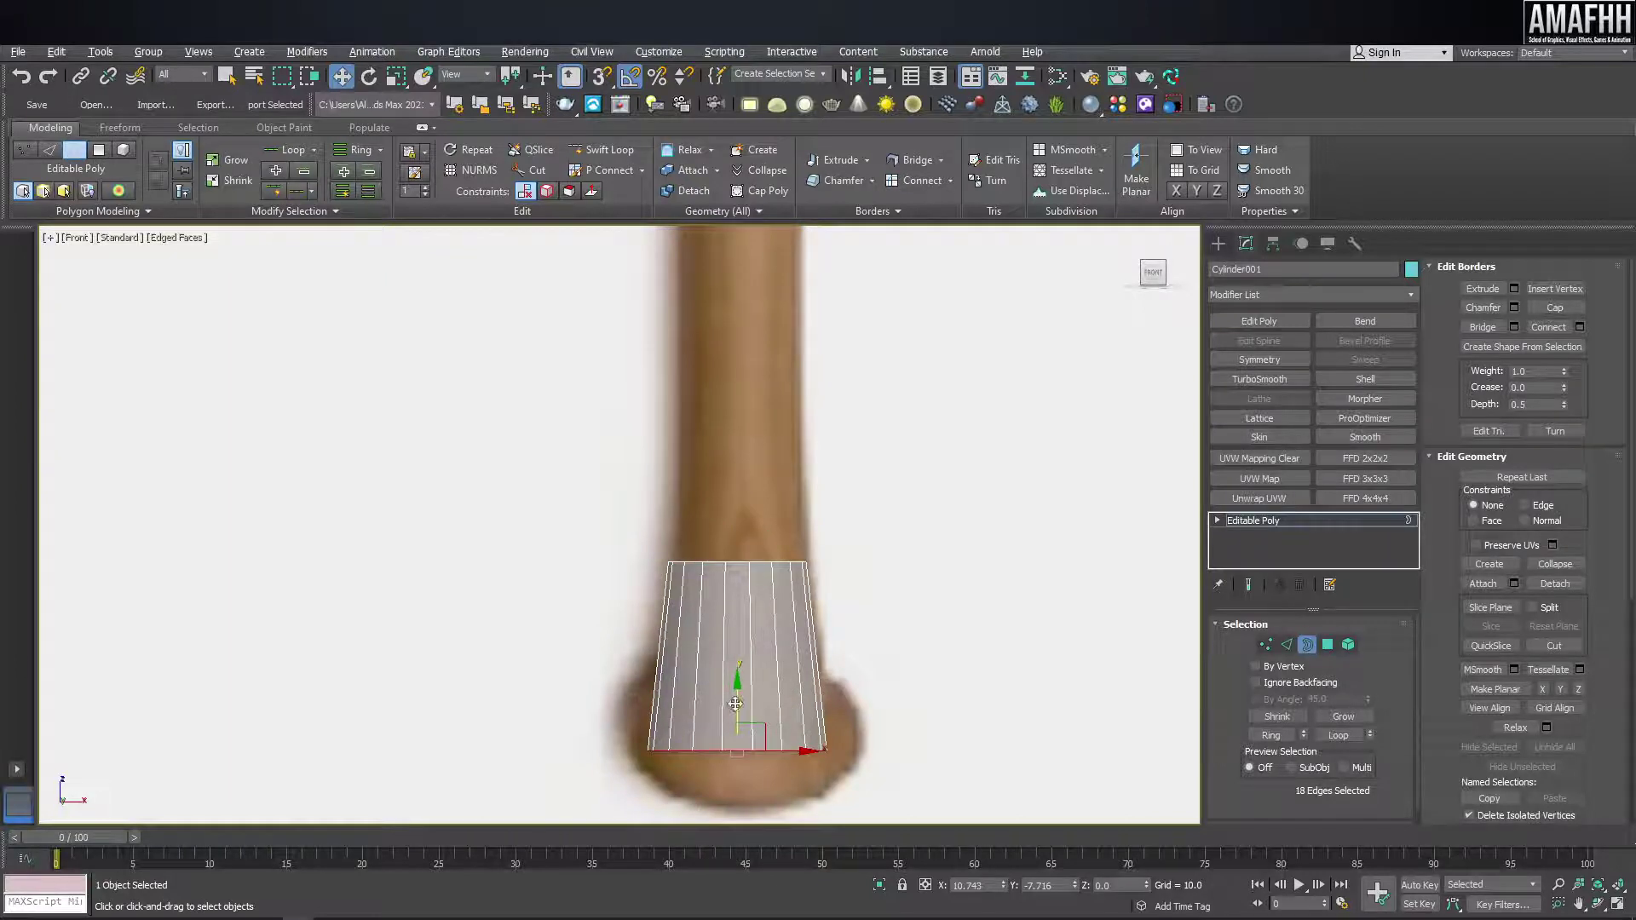
{"action": "left_click_drag", "start_coordinate": [736, 704], "coordinate": [733, 613]}
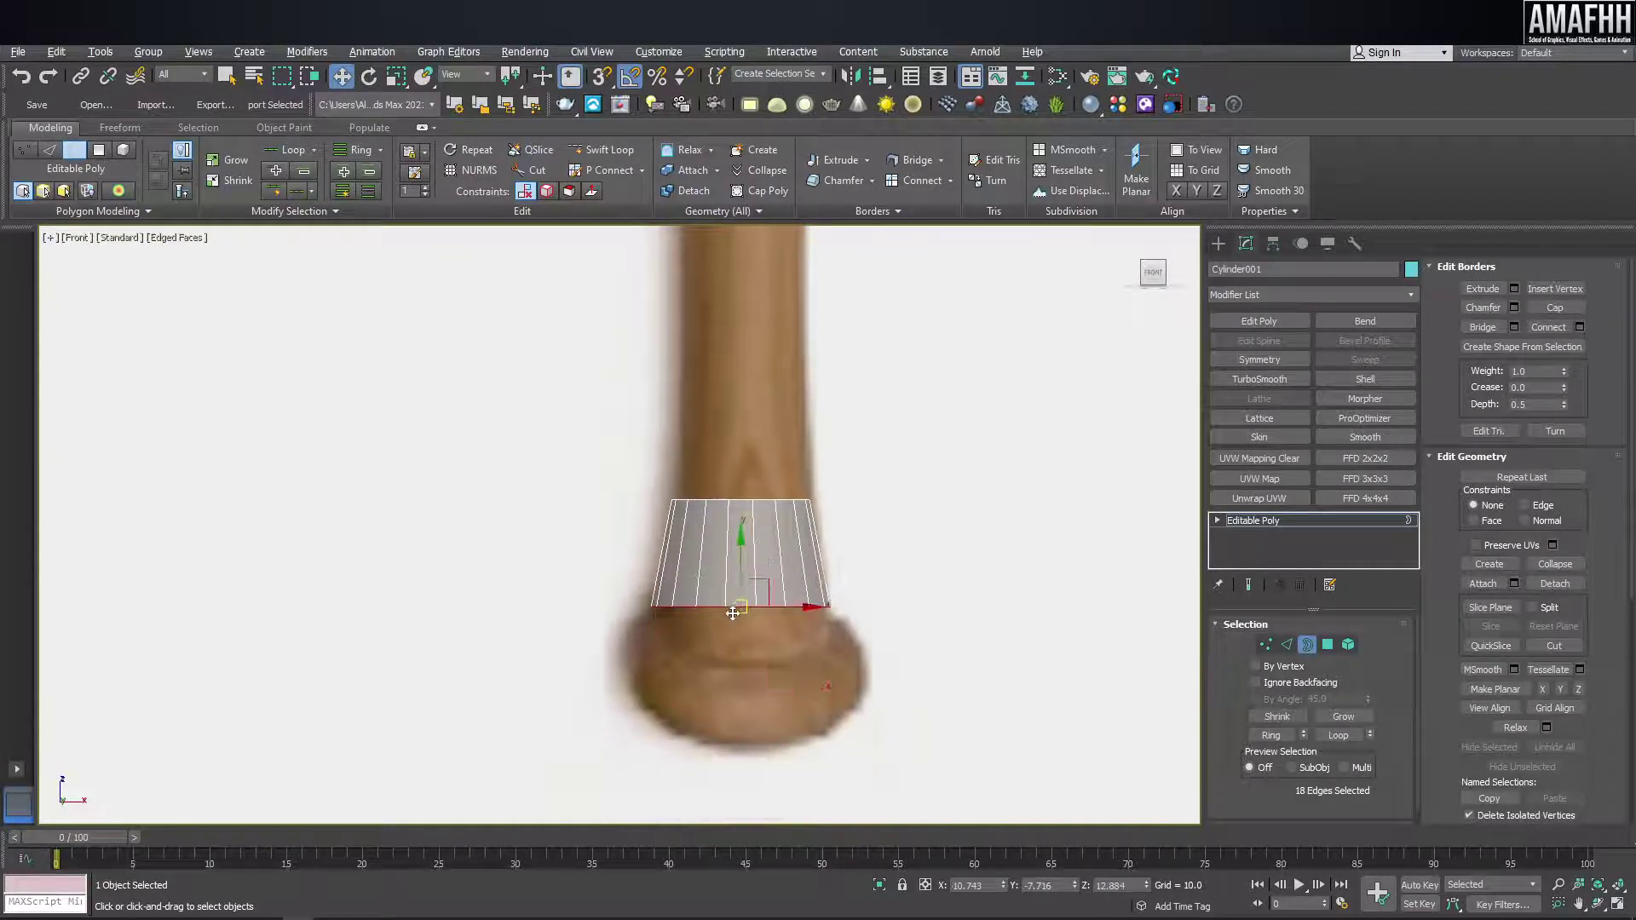
{"action": "scroll", "coordinate": [733, 613], "scroll_direction": "up", "scroll_amount": 3}
{"action": "key", "text": "r"}
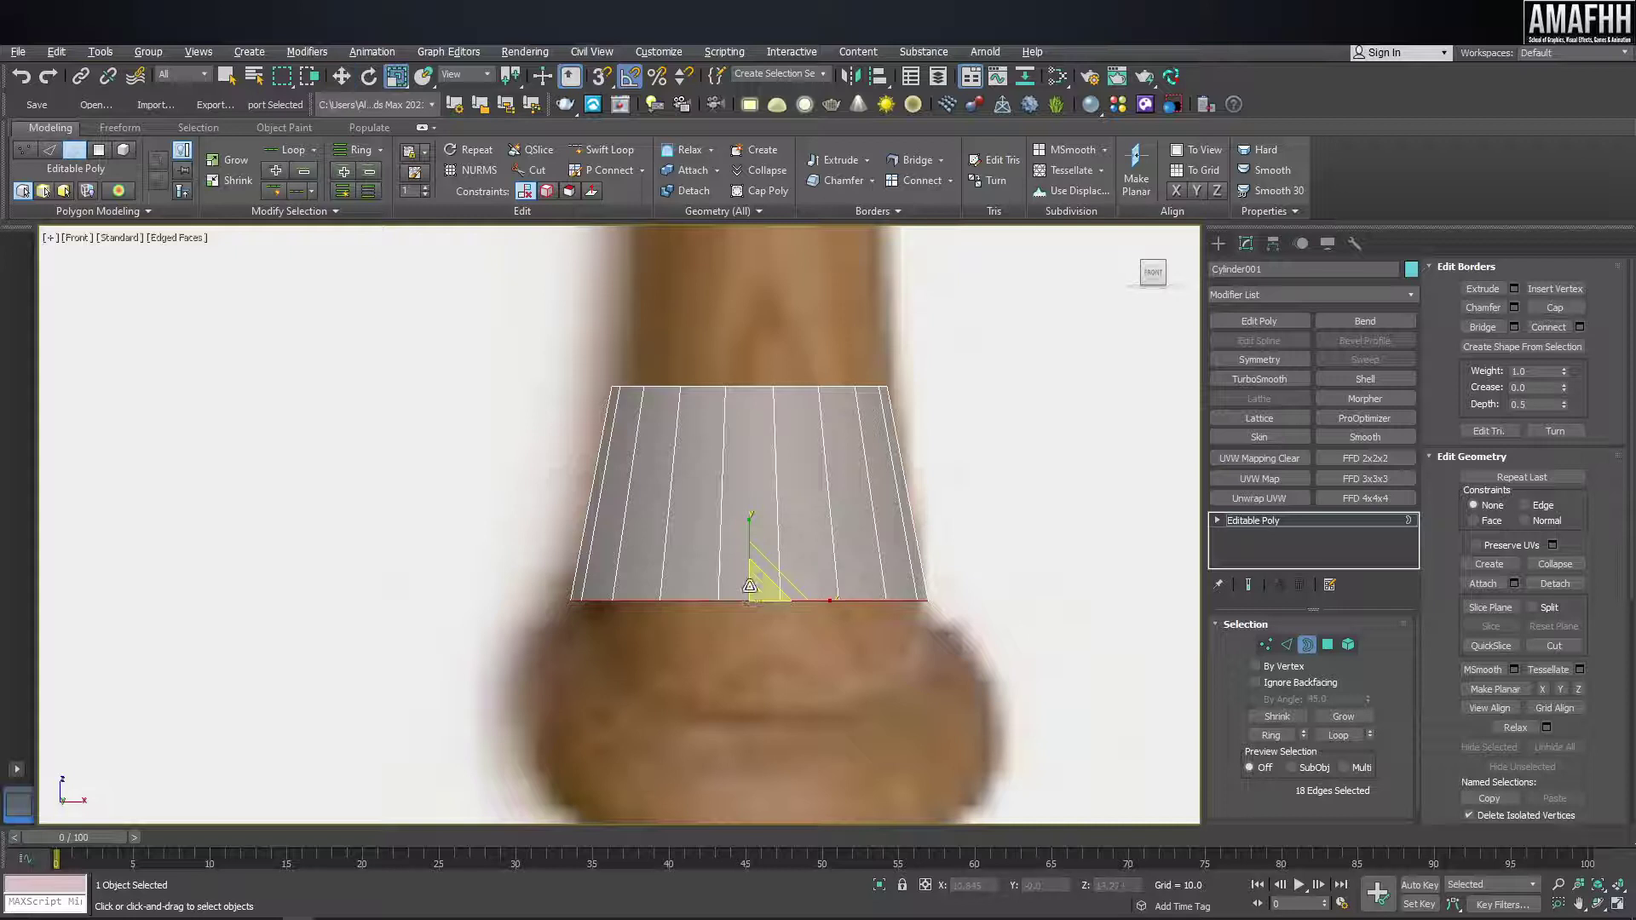
{"action": "middle_click_drag", "start_coordinate": [764, 601], "coordinate": [744, 613], "text": "alt"}
{"action": "left_click_drag", "start_coordinate": [743, 613], "coordinate": [743, 572]}
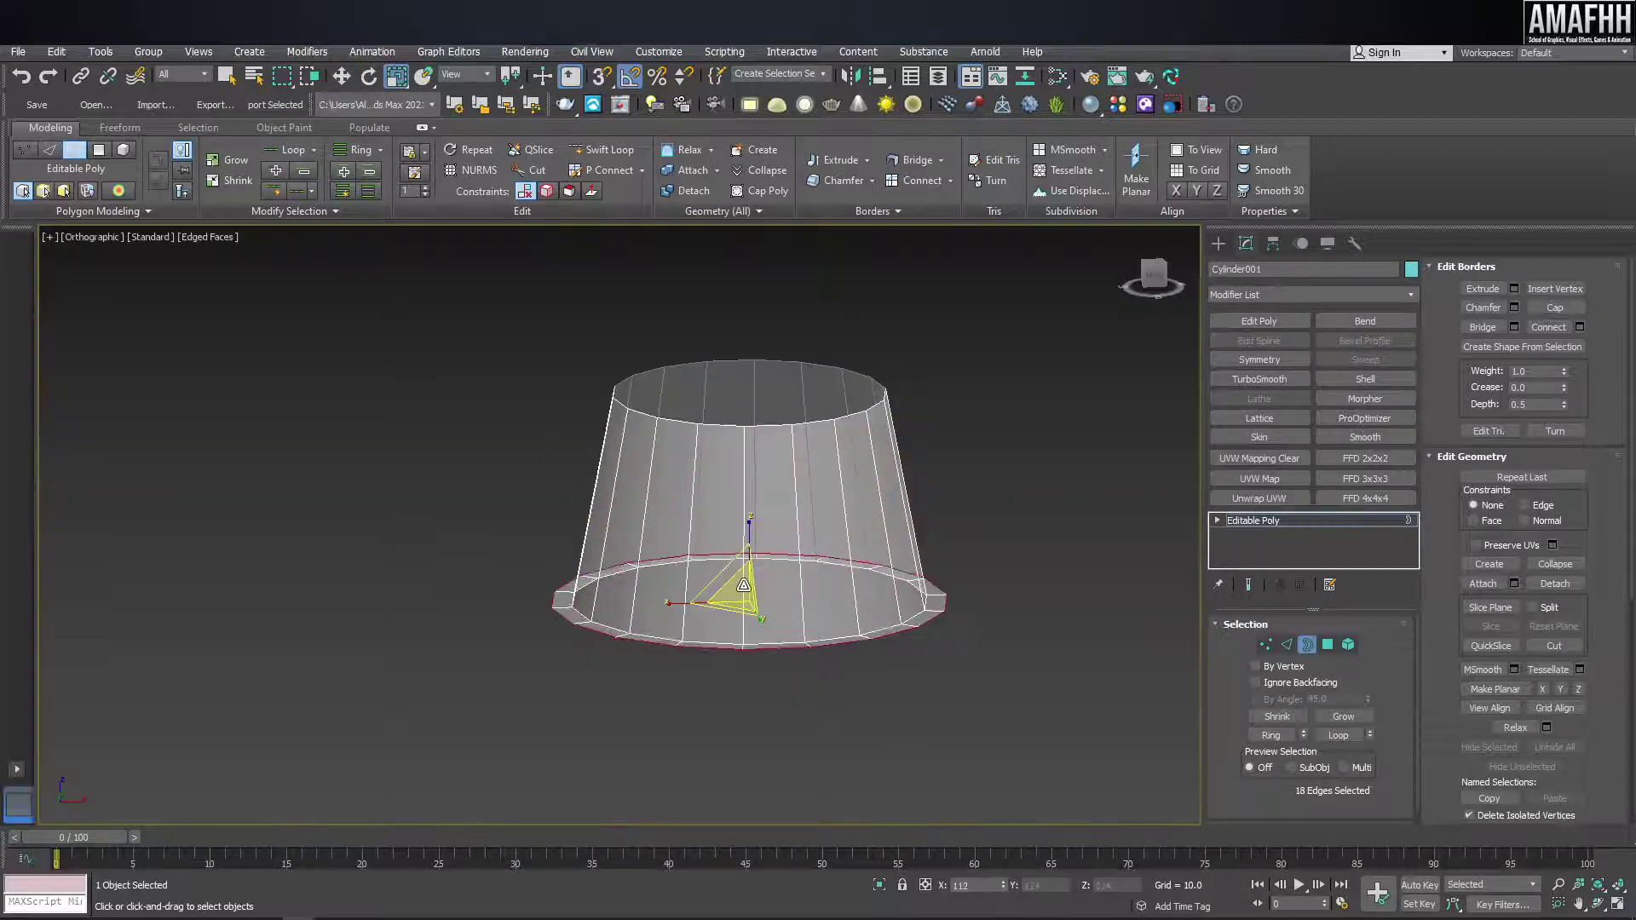
- Shift-drag the bottom border down to extrude a wide band for the knob
{"action": "key", "text": "f"}
{"action": "key", "text": "w"}
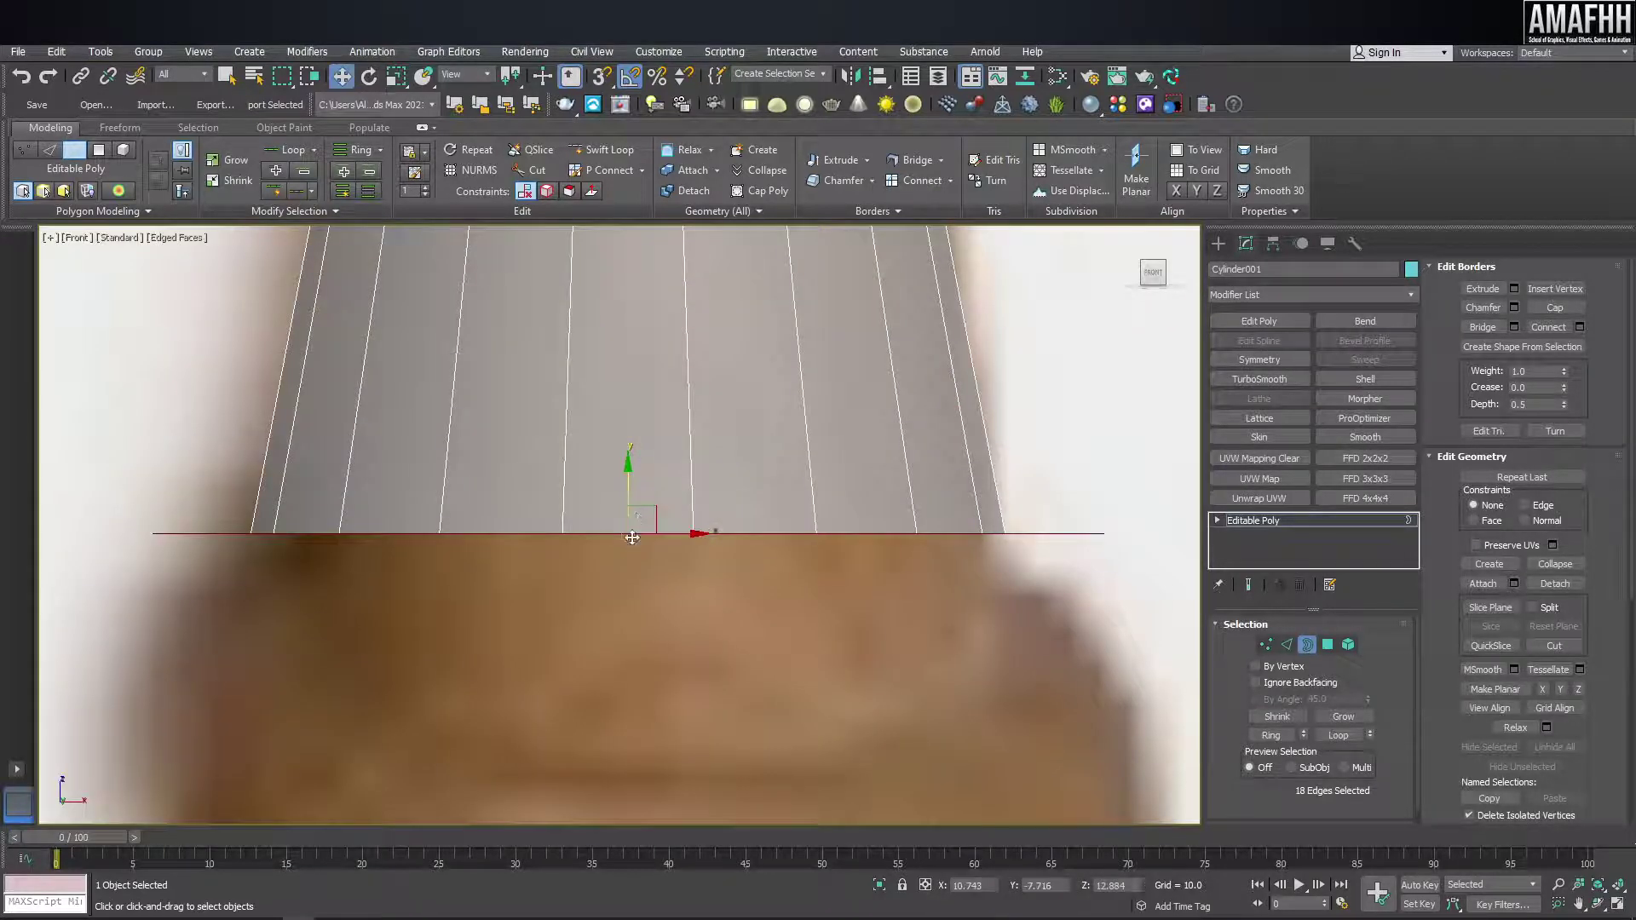
{"action": "left_click_drag", "start_coordinate": [634, 499], "coordinate": [622, 609], "text": "shift"}
{"action": "scroll", "coordinate": [622, 609], "scroll_direction": "down", "scroll_amount": 3}
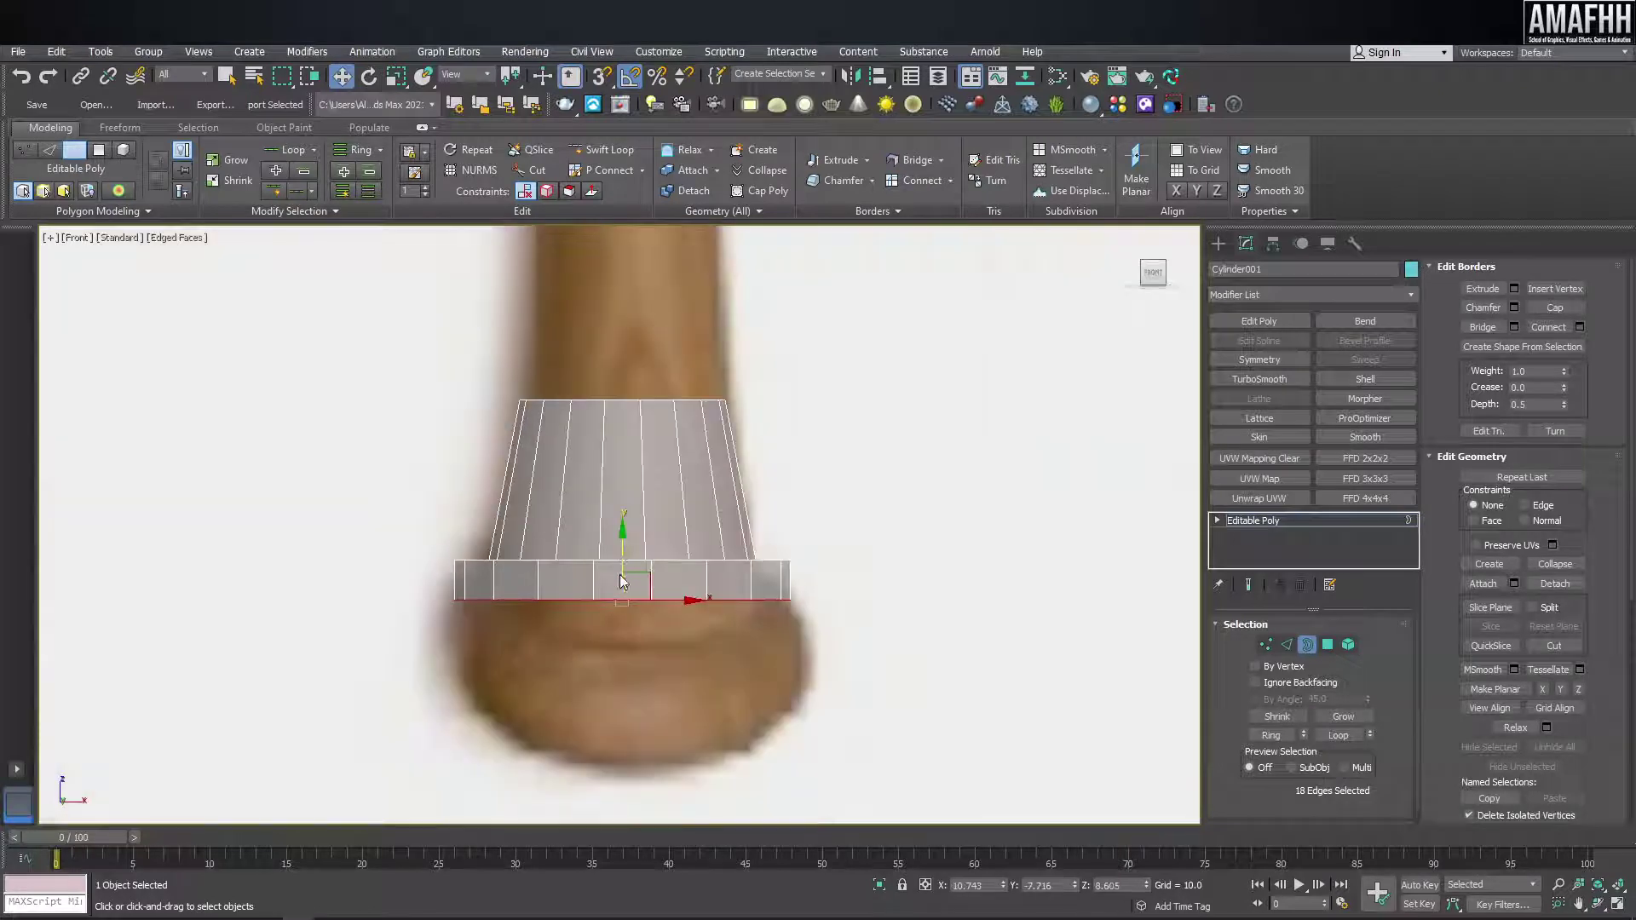
{"action": "left_click_drag", "start_coordinate": [622, 548], "coordinate": [623, 621]}
{"action": "key", "text": "r"}
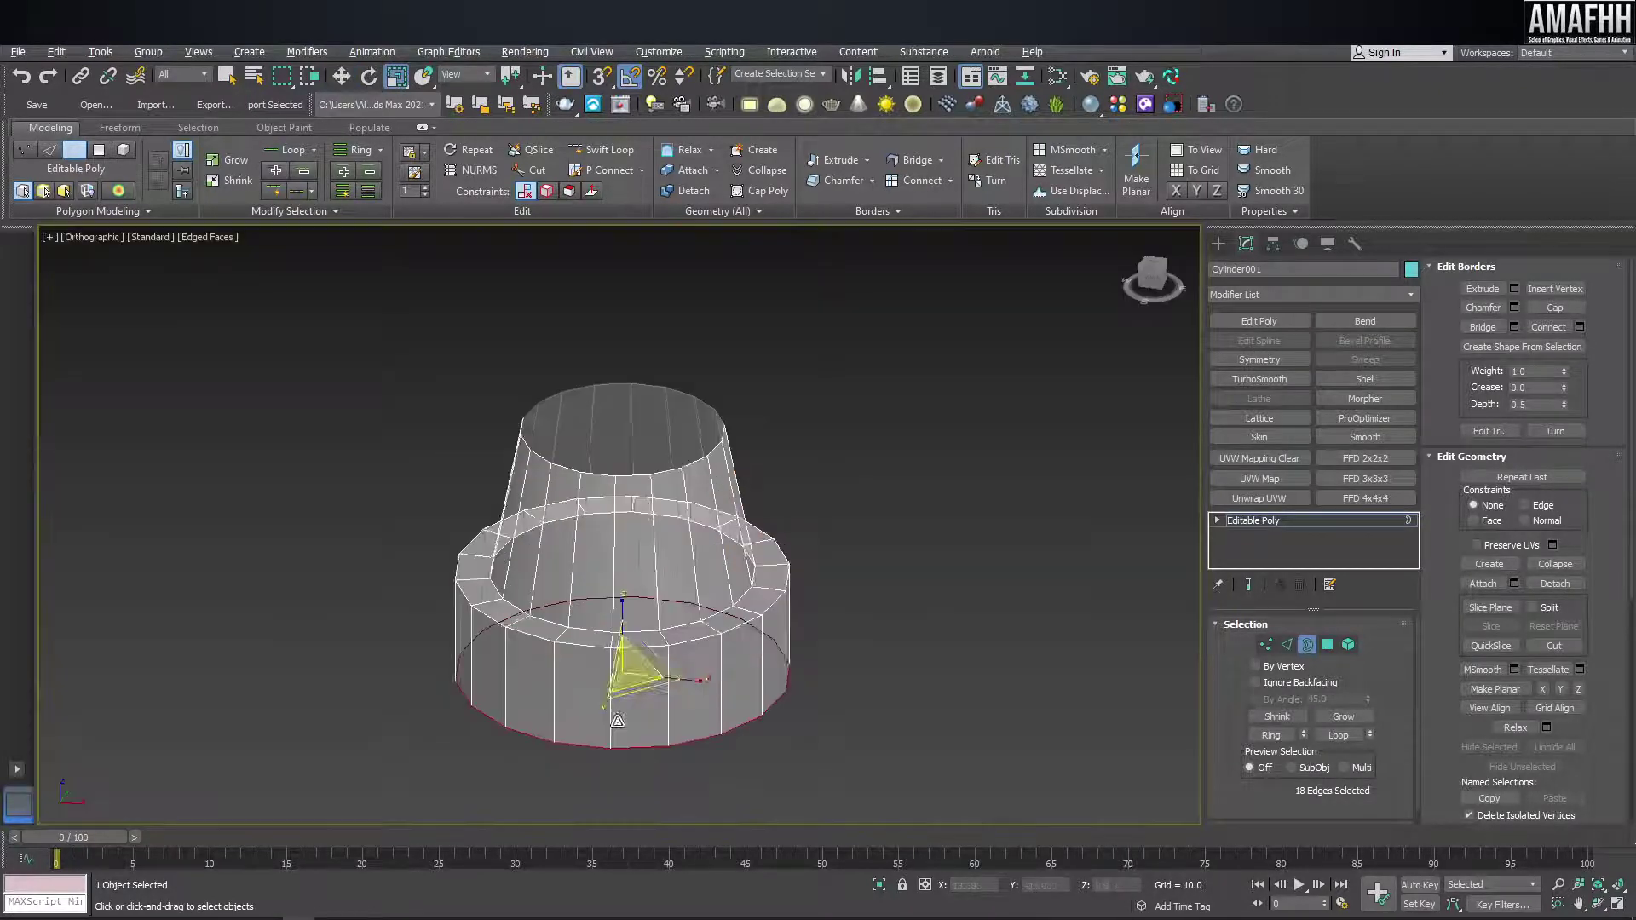
{"action": "middle_click_drag", "start_coordinate": [637, 661], "coordinate": [623, 639], "text": "alt"}
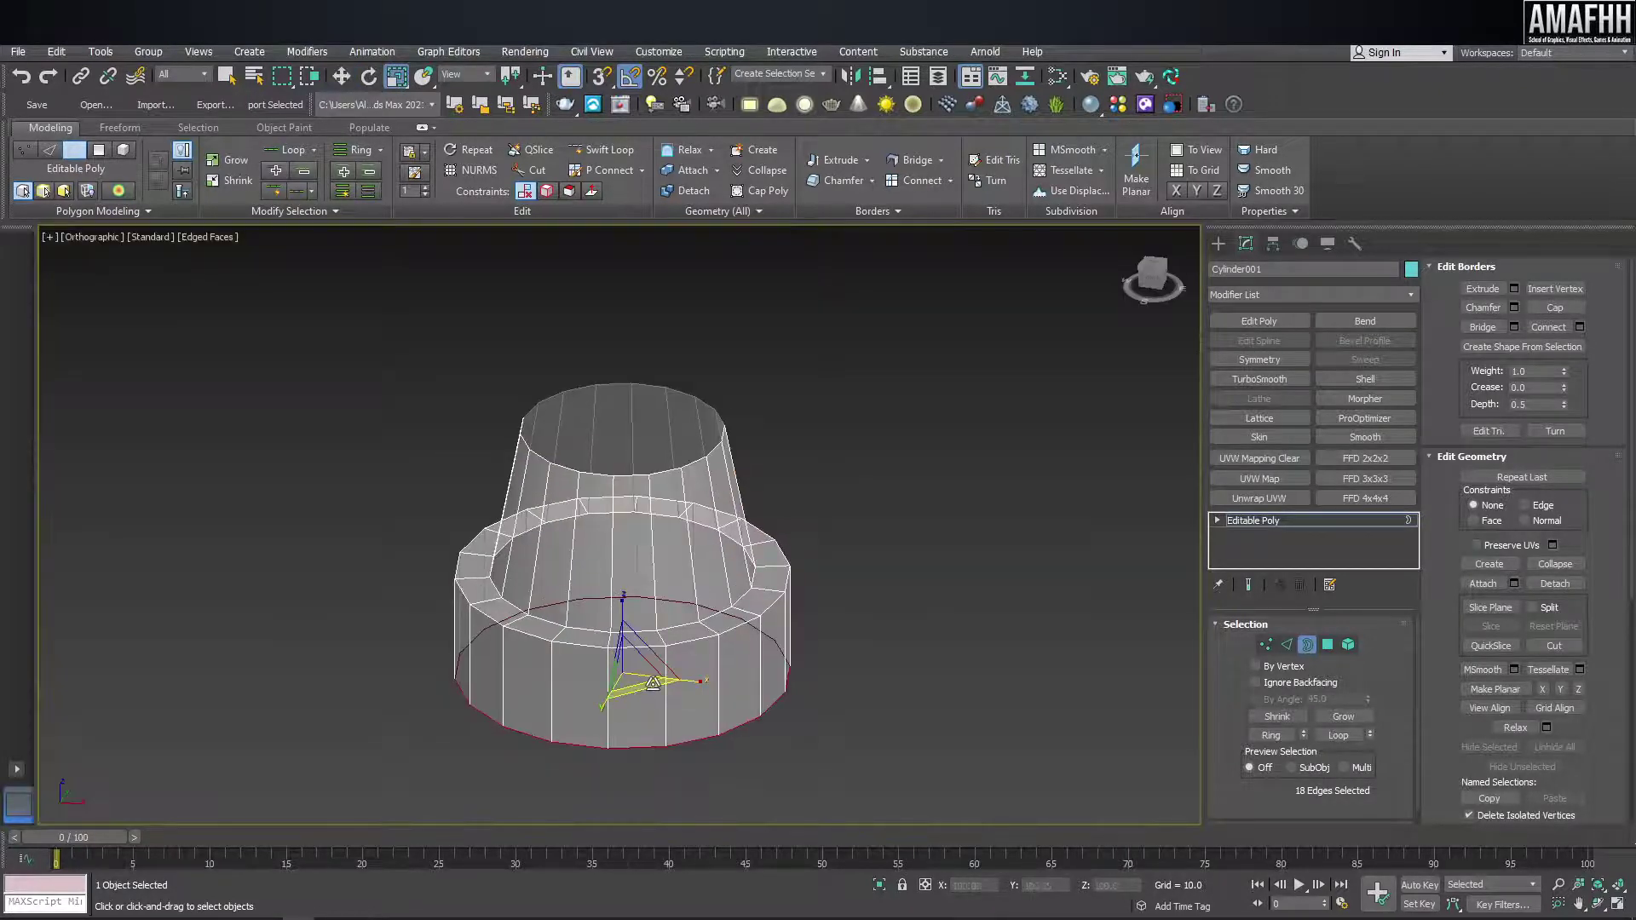
- Chamfer the knob base's bottom edge with 2 segments in Edge mode
{"action": "left_click", "coordinate": [1287, 645]}
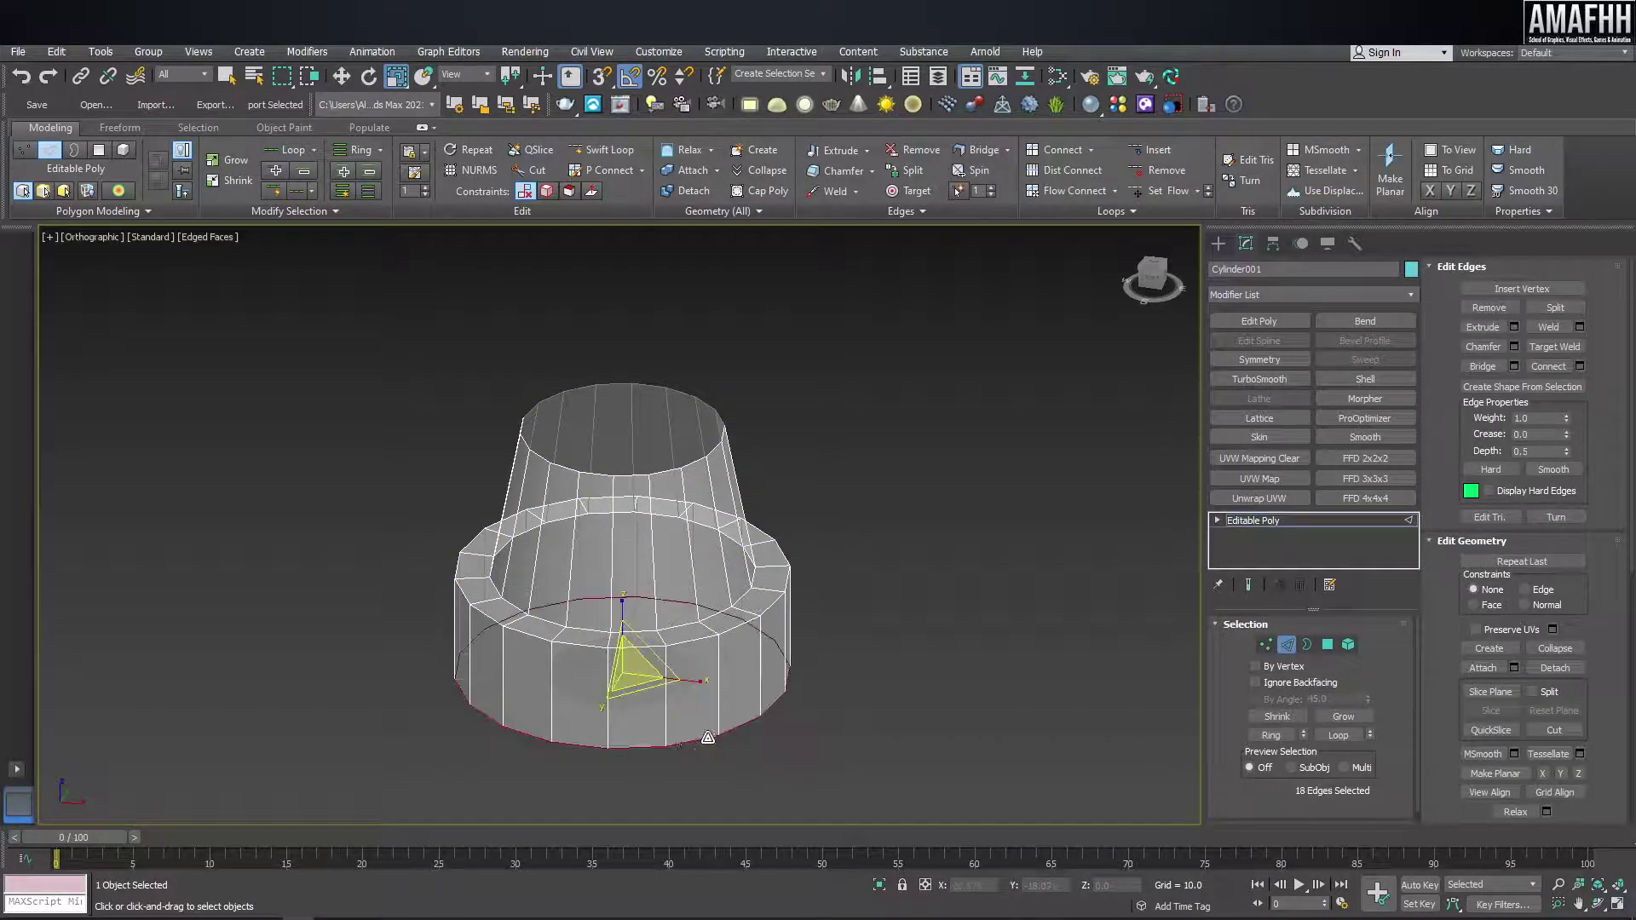
{"action": "key", "text": "f"}
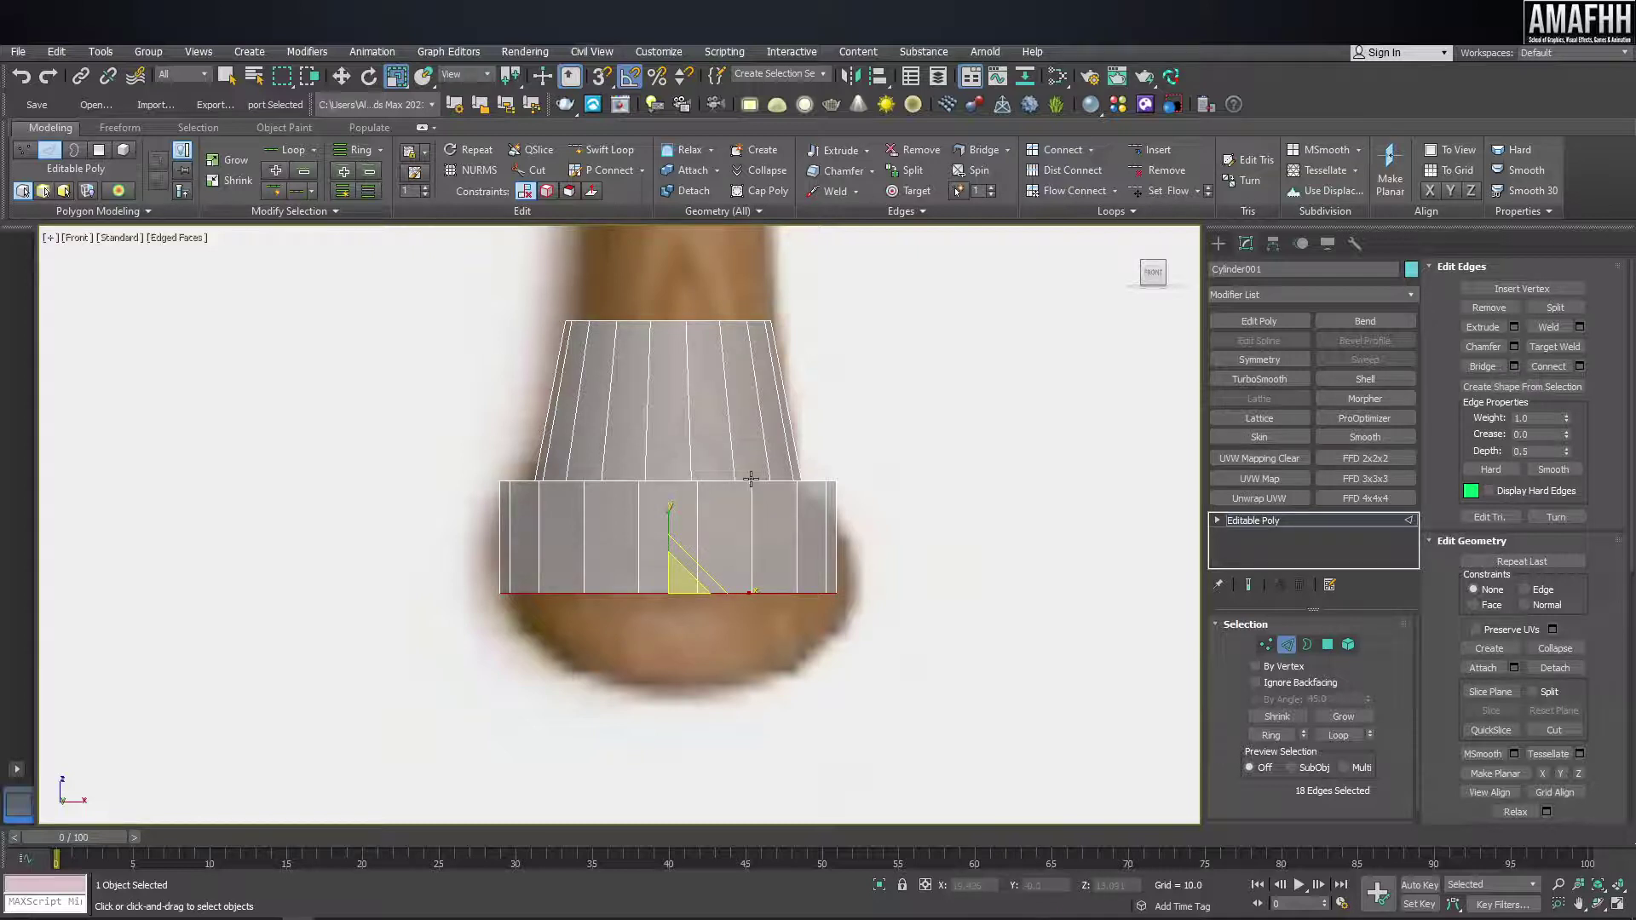
{"action": "left_click", "coordinate": [1514, 347]}
{"action": "mouse_move", "coordinate": [638, 585]}
{"action": "left_mouse_down"}
{"action": "mouse_move", "coordinate": [646, 484]}
{"action": "mouse_move", "coordinate": [633, 741]}
{"action": "left_mouse_up"}
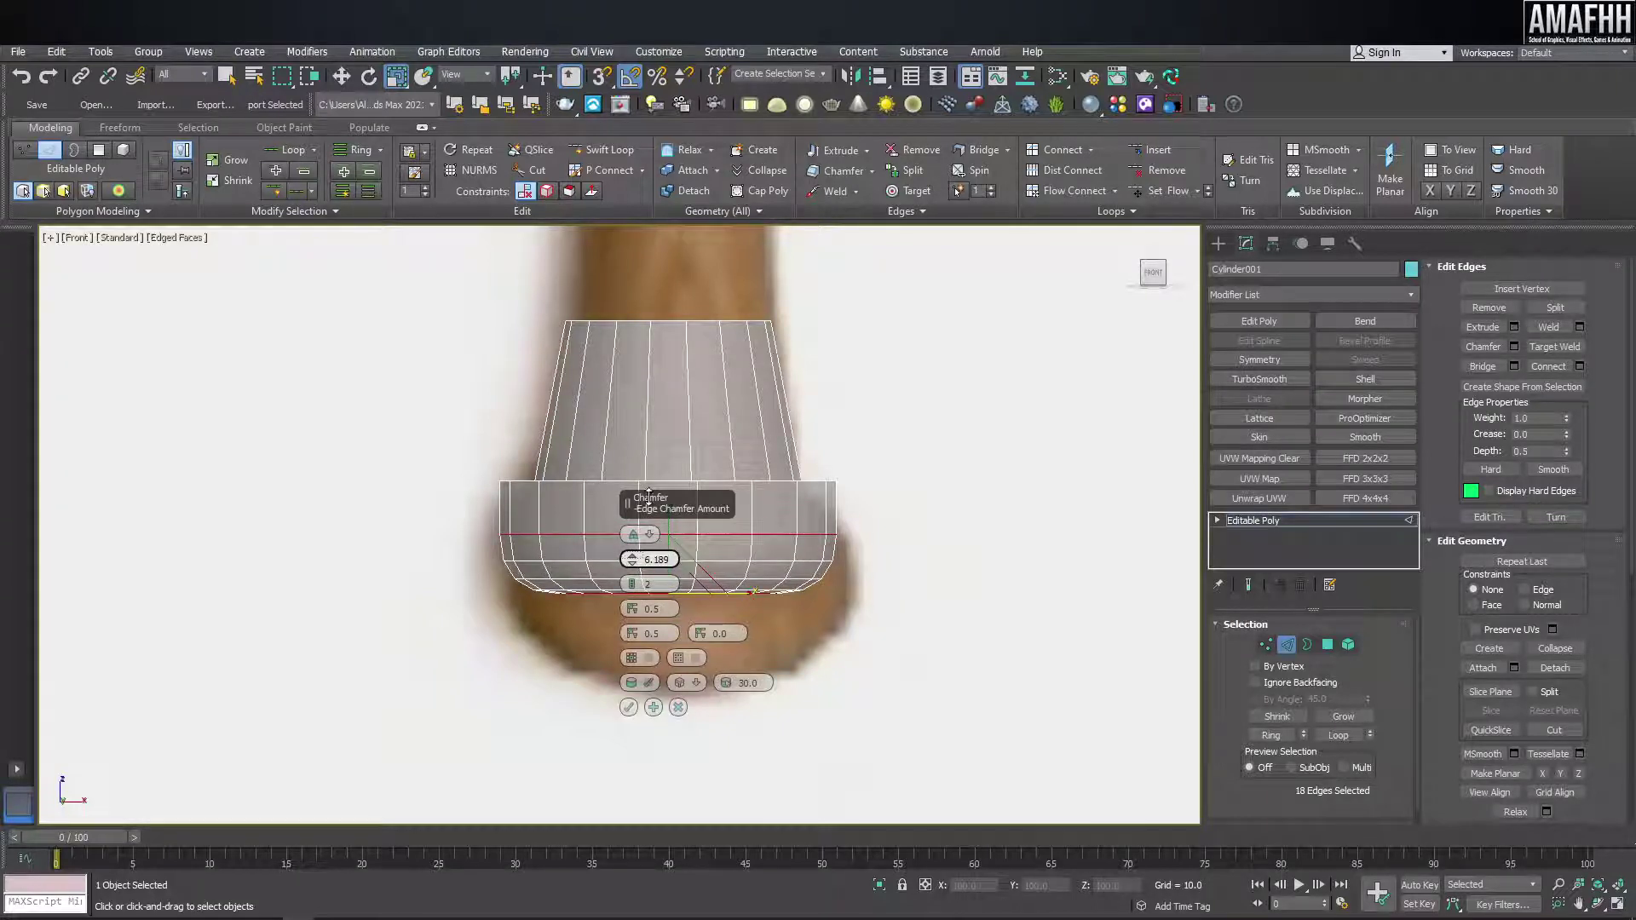
{"action": "left_click", "coordinate": [628, 708]}
- Select the base's outer top edge ring and chamfer it at about 3.93
{"action": "double_click", "coordinate": [769, 482]}
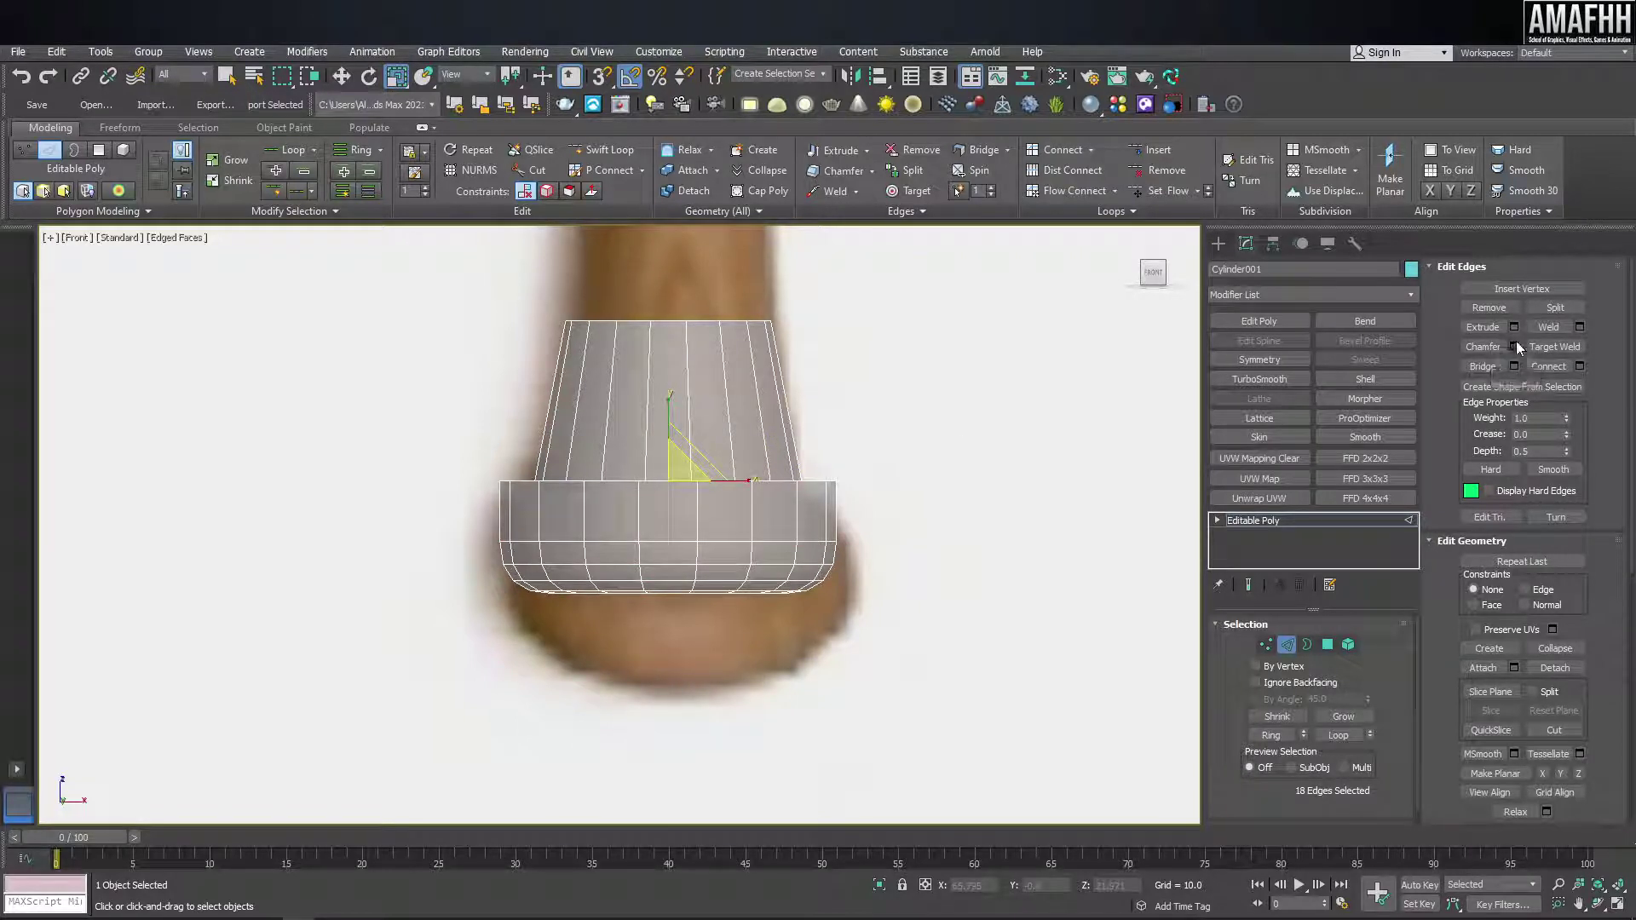
{"action": "middle_click_drag", "start_coordinate": [1139, 444], "coordinate": [747, 519], "text": "alt"}
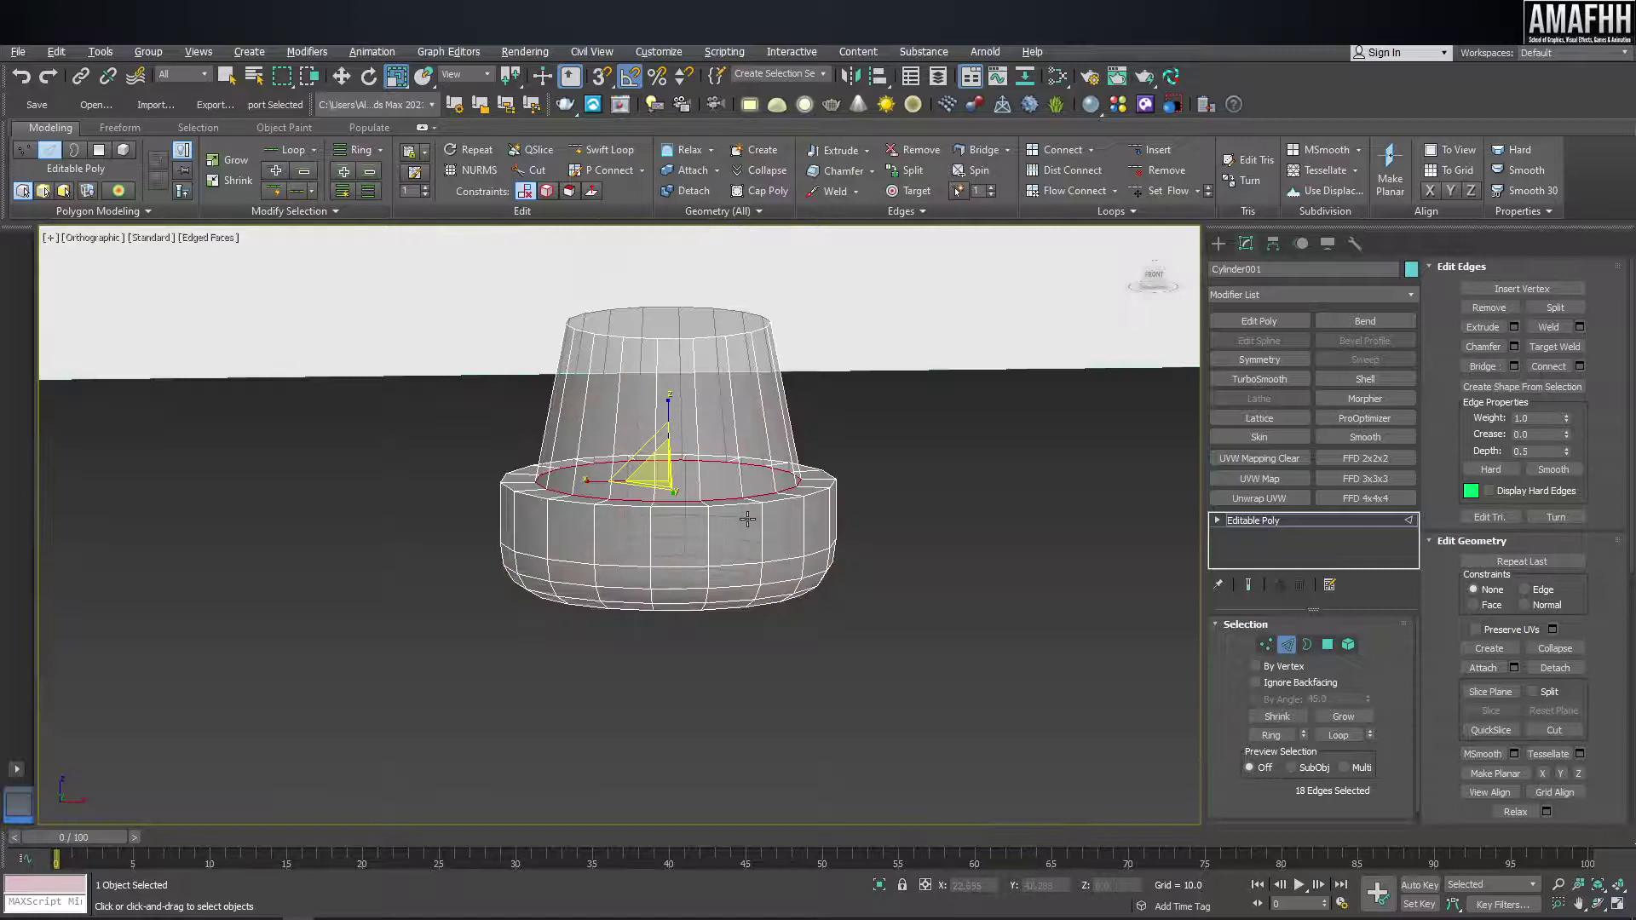
{"action": "double_click", "coordinate": [771, 508]}
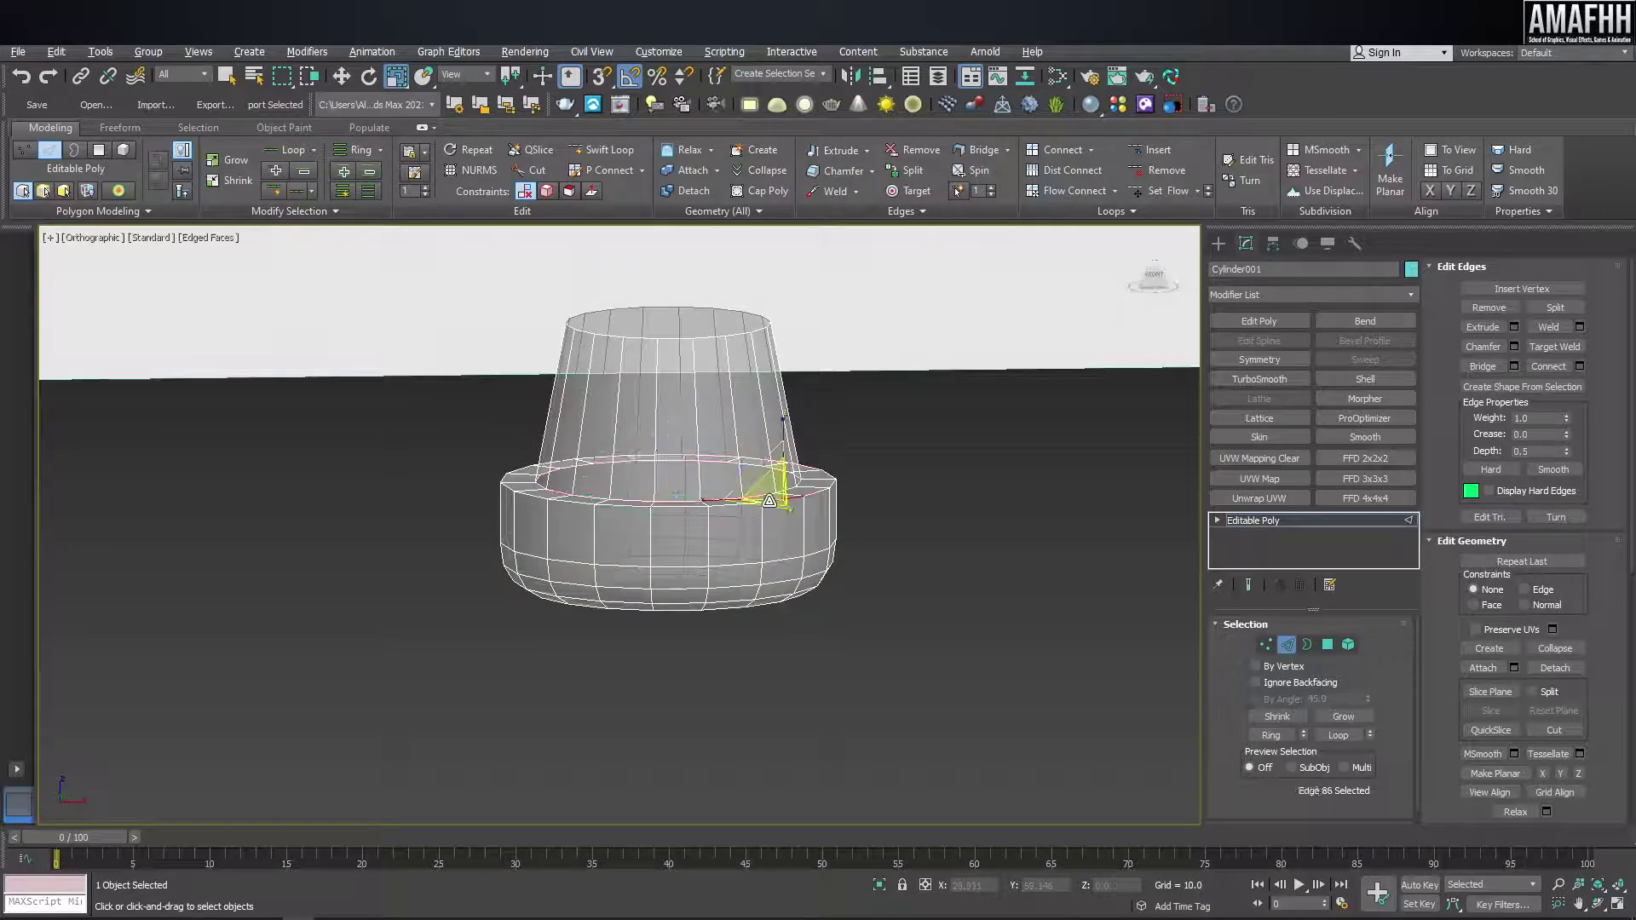
{"action": "left_click", "coordinate": [1517, 346]}
{"action": "key", "text": "f"}
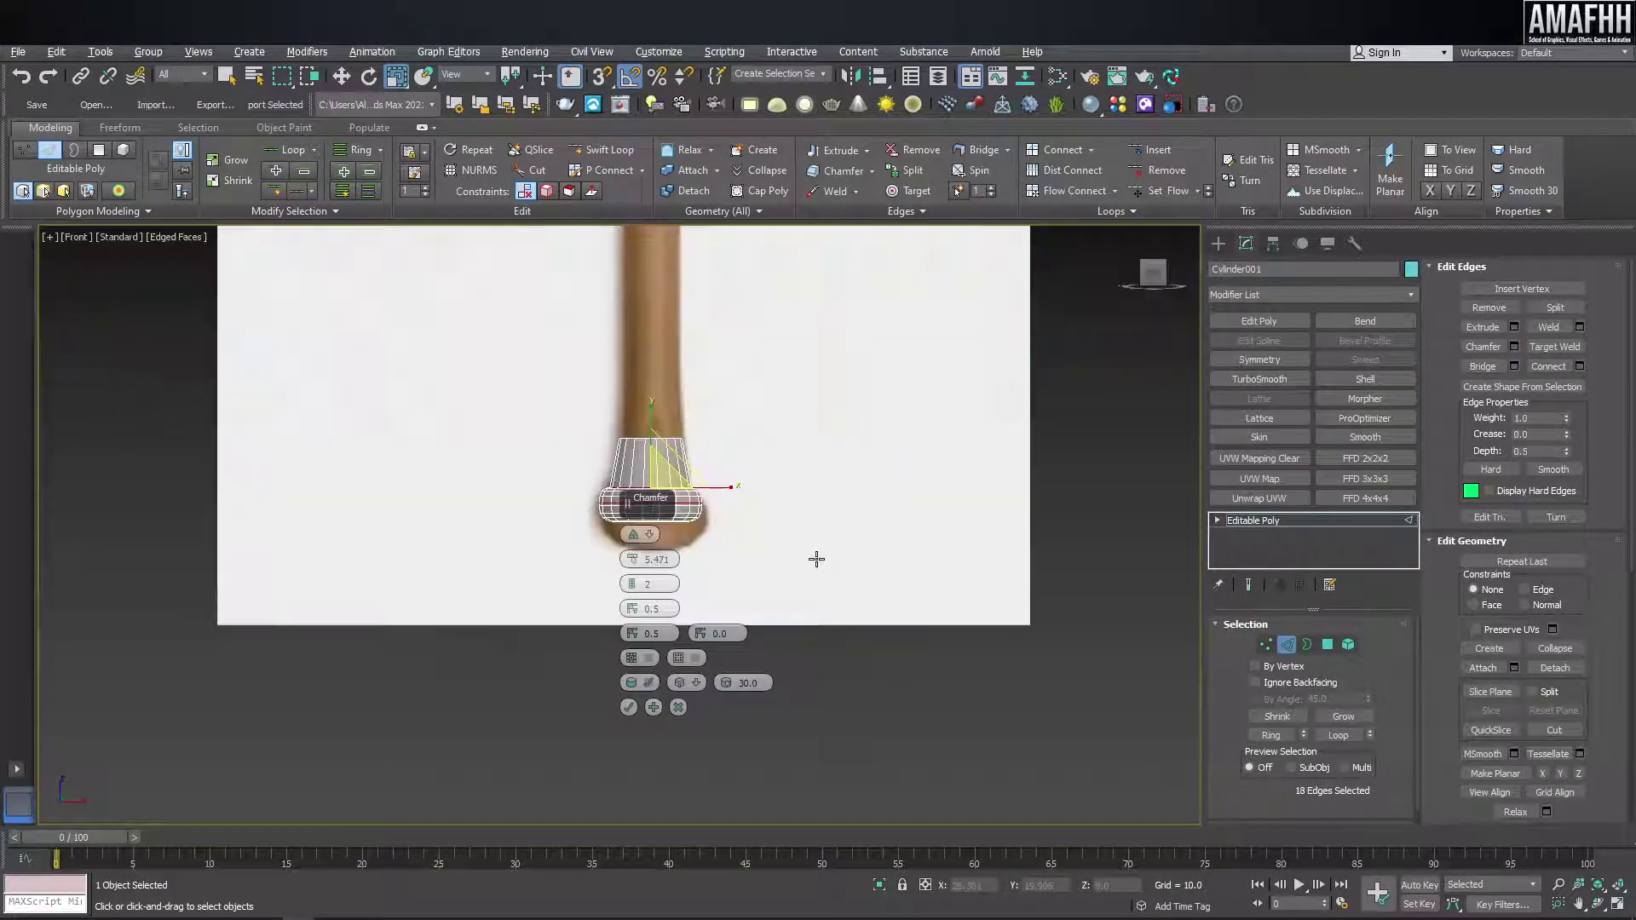
{"action": "key", "text": "z"}
{"action": "mouse_move", "coordinate": [636, 564]}
{"action": "left_mouse_down"}
{"action": "mouse_move", "coordinate": [654, 637]}
{"action": "mouse_move", "coordinate": [654, 606]}
{"action": "left_mouse_up"}
{"action": "left_click", "coordinate": [628, 707]}
- Deselect all edges and reframe the chamfered knob base in the front view
{"action": "mouse_move", "coordinate": [847, 571]}
{"action": "middle_mouse_down", "text": "alt"}
{"action": "mouse_move", "coordinate": [837, 605]}
{"action": "mouse_move", "coordinate": [808, 560]}
{"action": "middle_mouse_up", "text": "alt"}
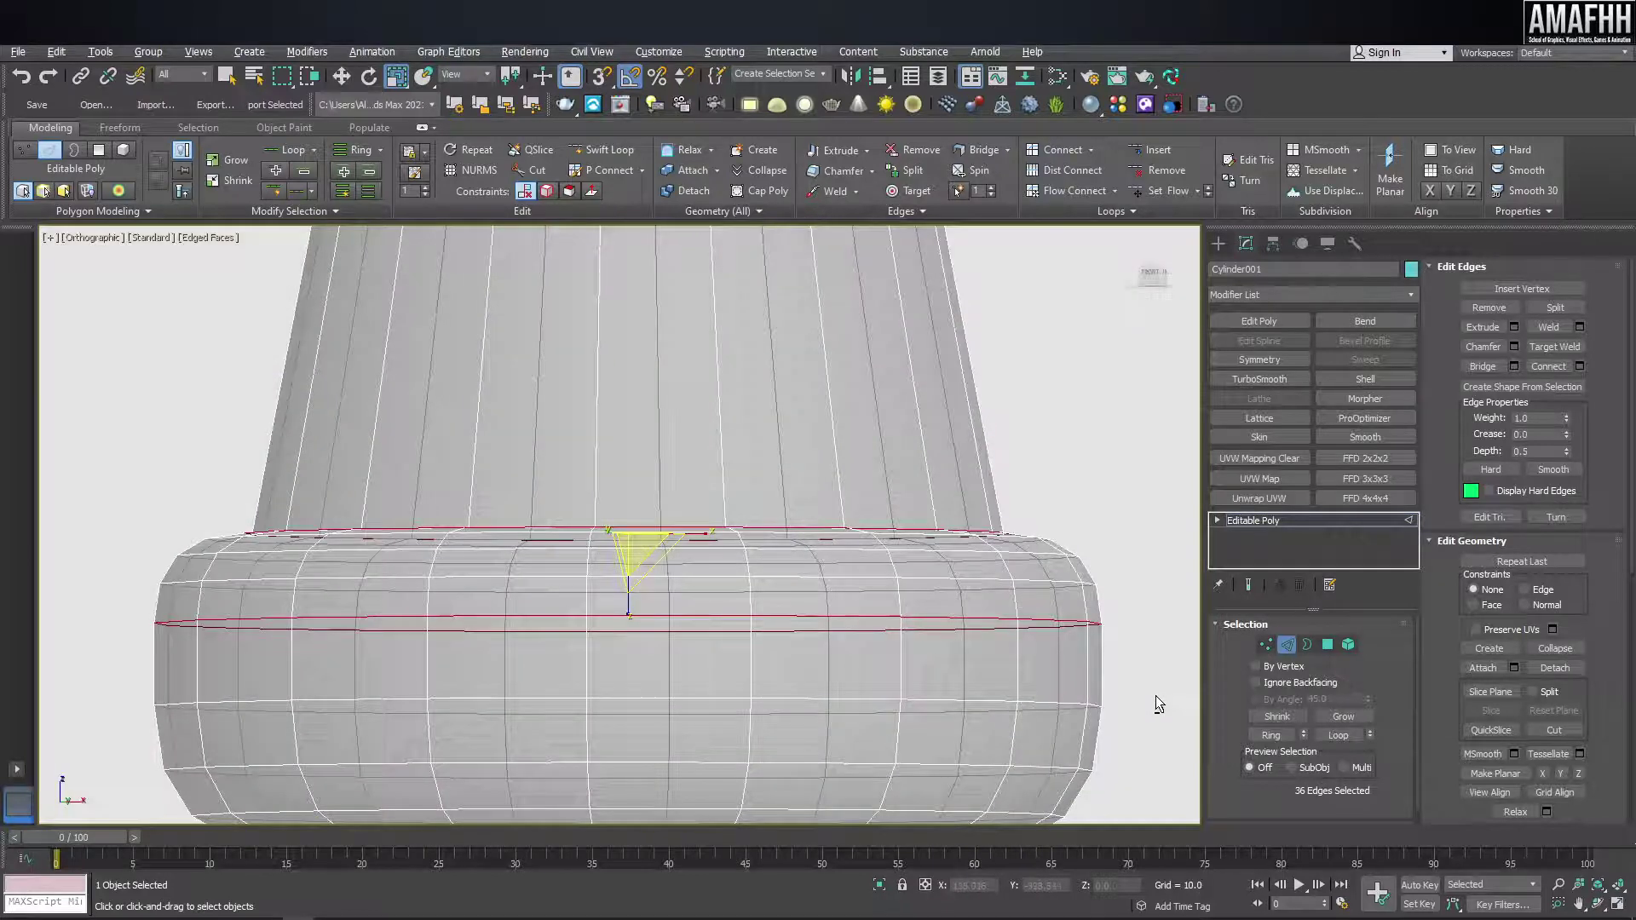
{"action": "key", "text": "ctrl+d"}
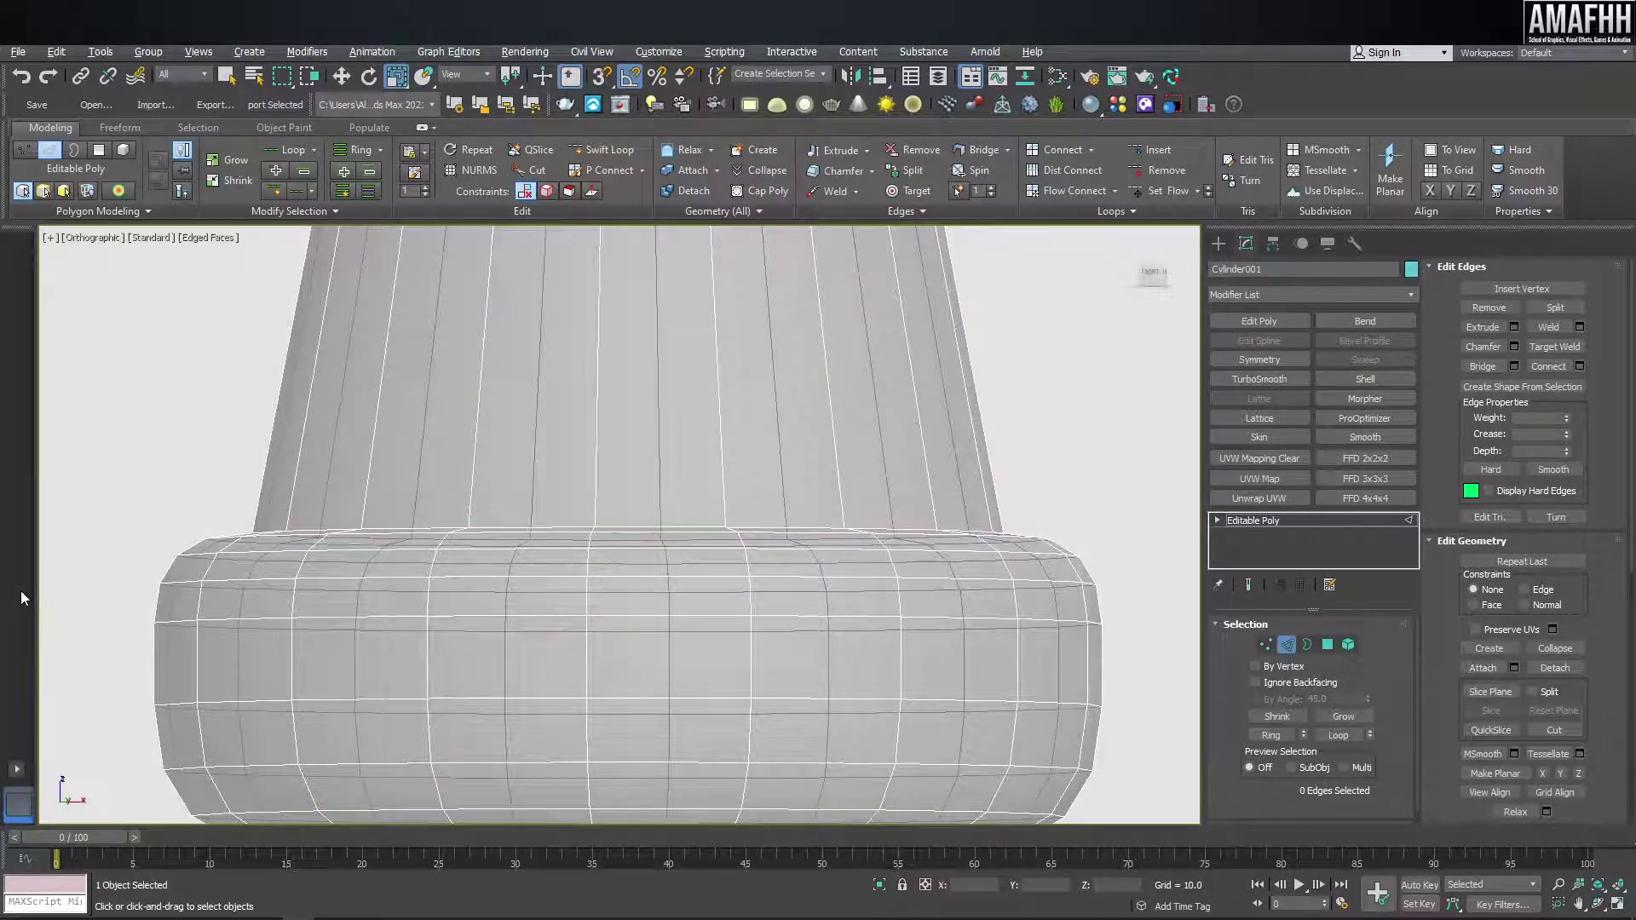
{"action": "key", "text": "f"}
{"action": "key", "text": "z"}
{"action": "scroll", "coordinate": [659, 555], "scroll_direction": "down", "scroll_amount": 2}
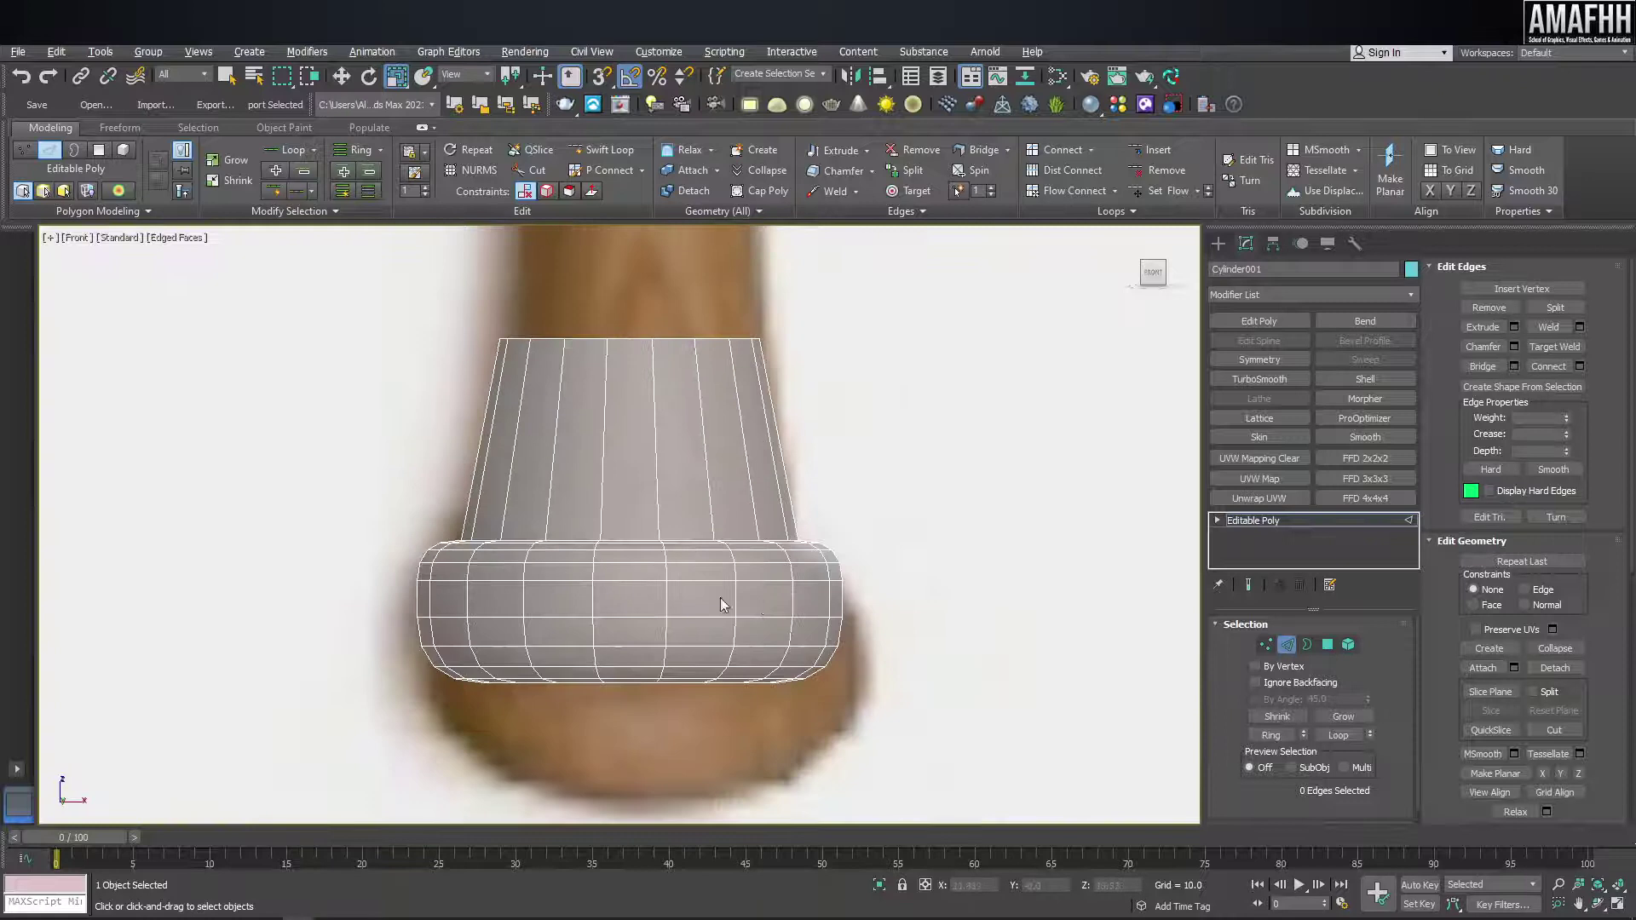
- Select the top edge loop and stretch it upward to lengthen the grip
{"action": "double_click", "coordinate": [690, 338]}
{"action": "key", "text": "w"}
{"action": "left_click_drag", "start_coordinate": [643, 301], "coordinate": [642, 376]}
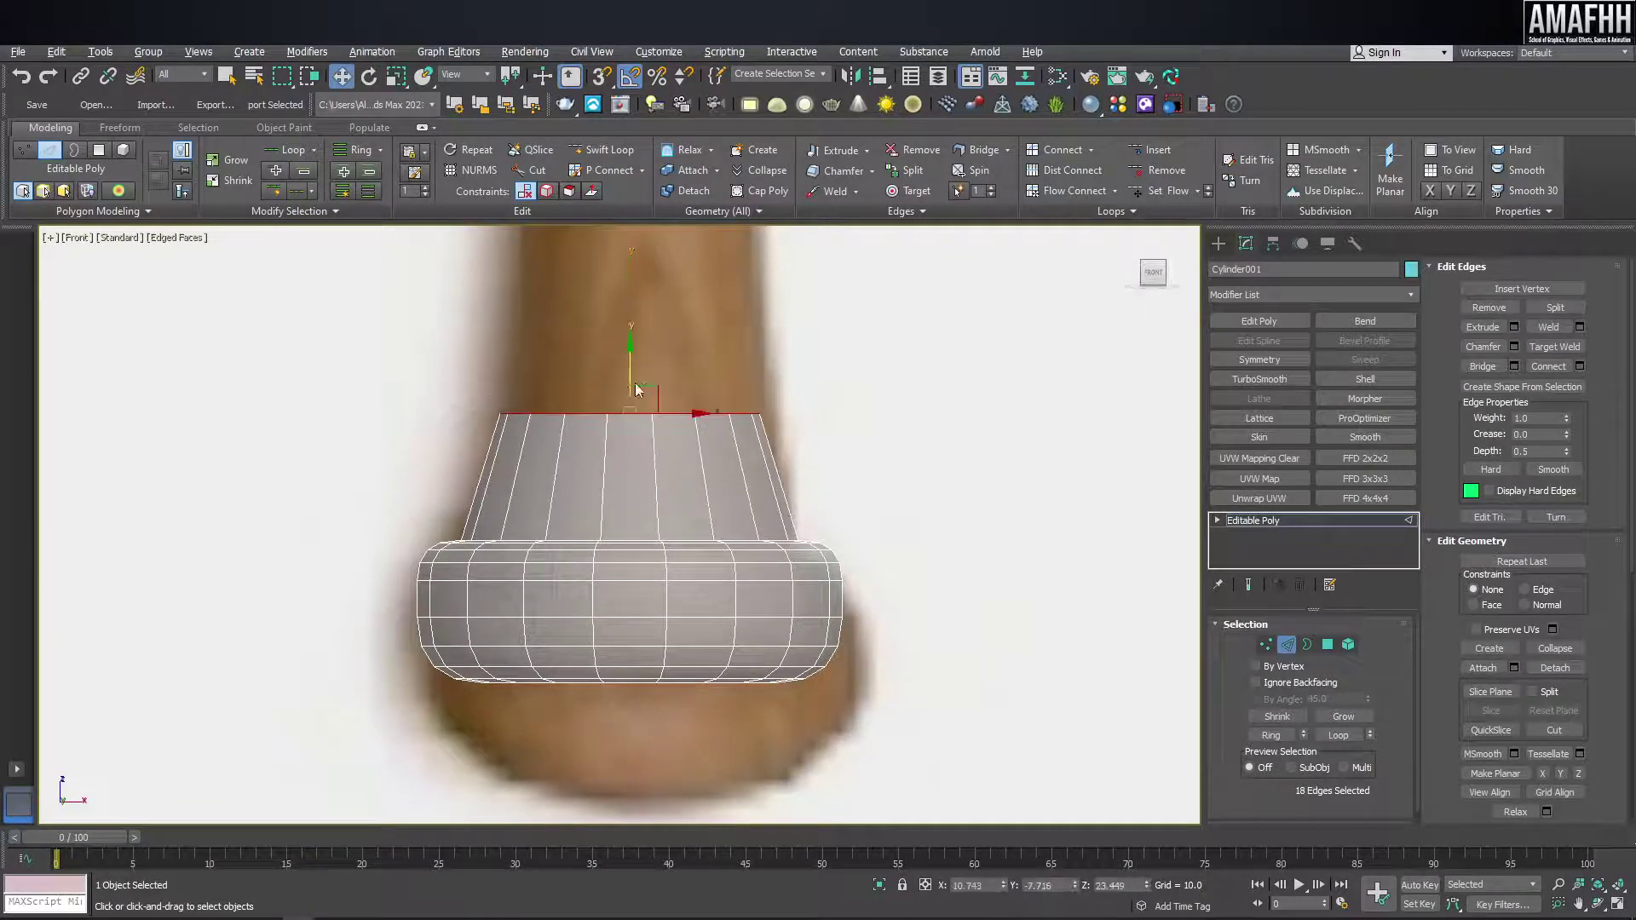
{"action": "scroll", "coordinate": [643, 426], "scroll_direction": "down", "scroll_amount": 3}
{"action": "scroll", "coordinate": [650, 522], "scroll_direction": "down", "scroll_amount": 2}
{"action": "scroll", "coordinate": [667, 654], "scroll_direction": "down", "scroll_amount": 3}
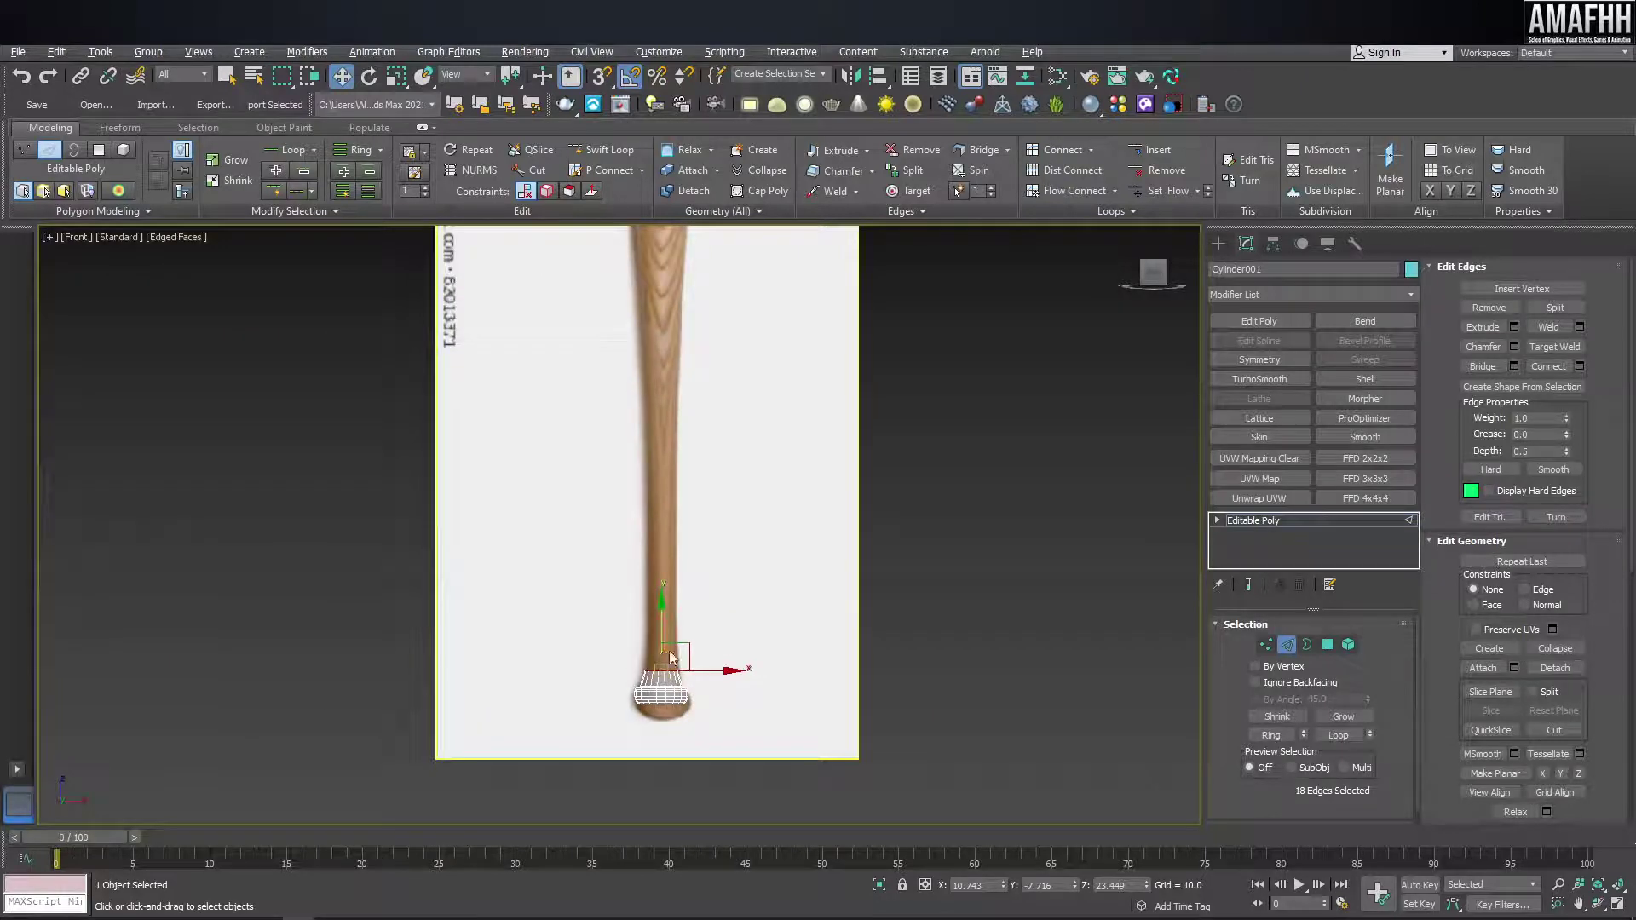
{"action": "left_click_drag", "start_coordinate": [663, 616], "coordinate": [663, 408]}
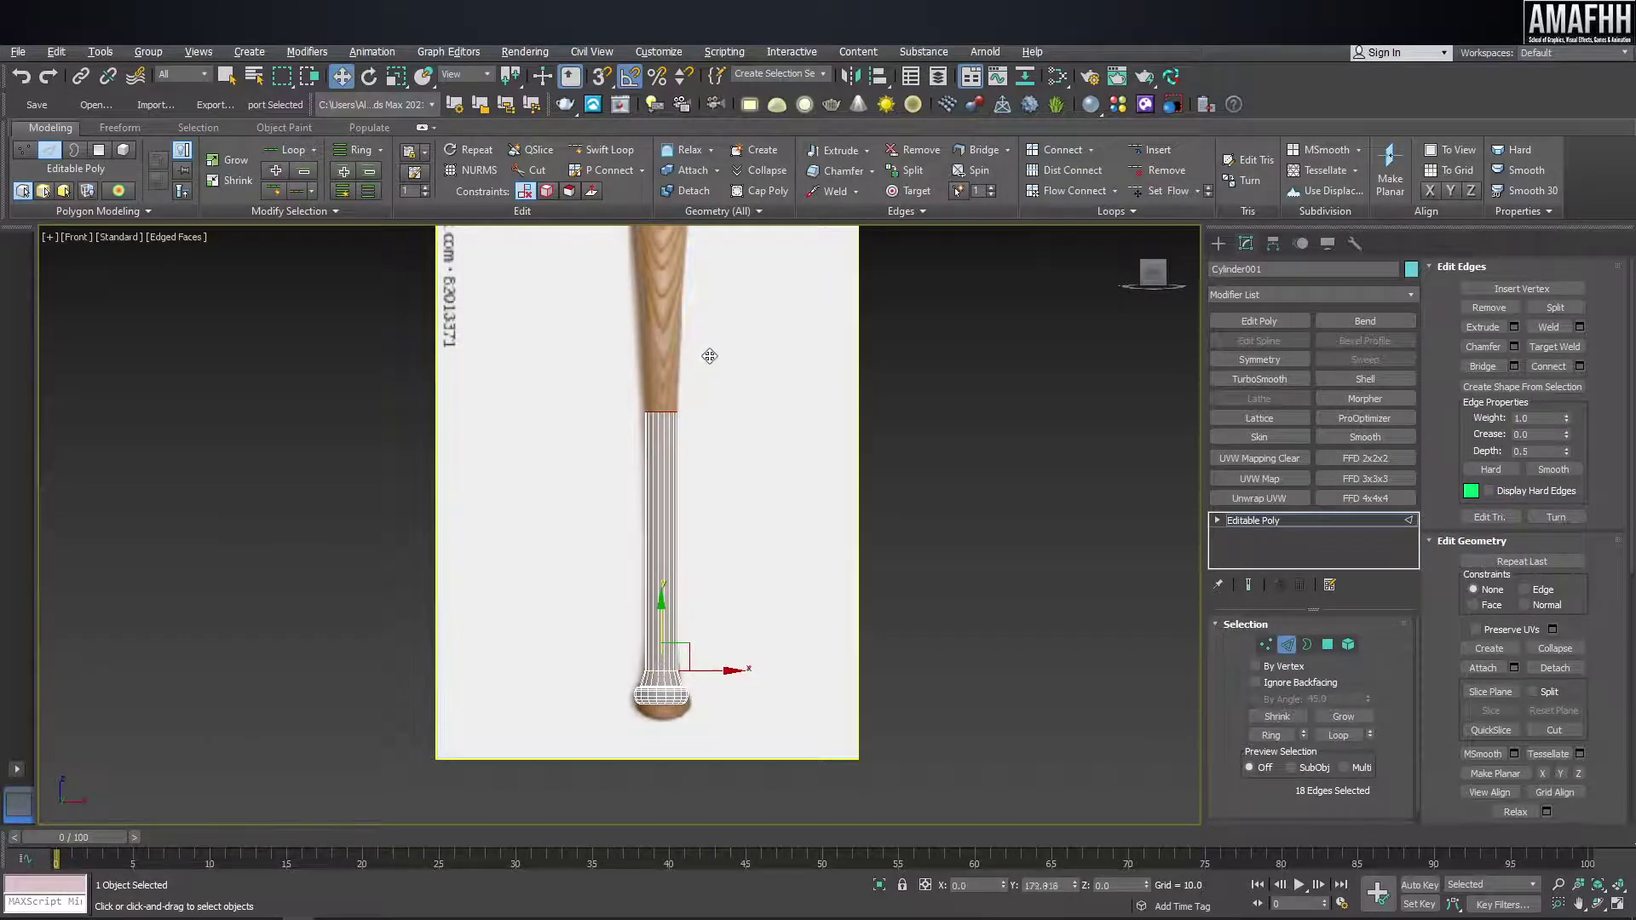
{"action": "scroll", "coordinate": [663, 408], "scroll_direction": "up", "scroll_amount": 4}
{"action": "scroll", "coordinate": [663, 408], "scroll_direction": "up", "scroll_amount": 1}
- Raise the top loop further up the handle and widen it slightly
{"action": "key", "text": "r"}
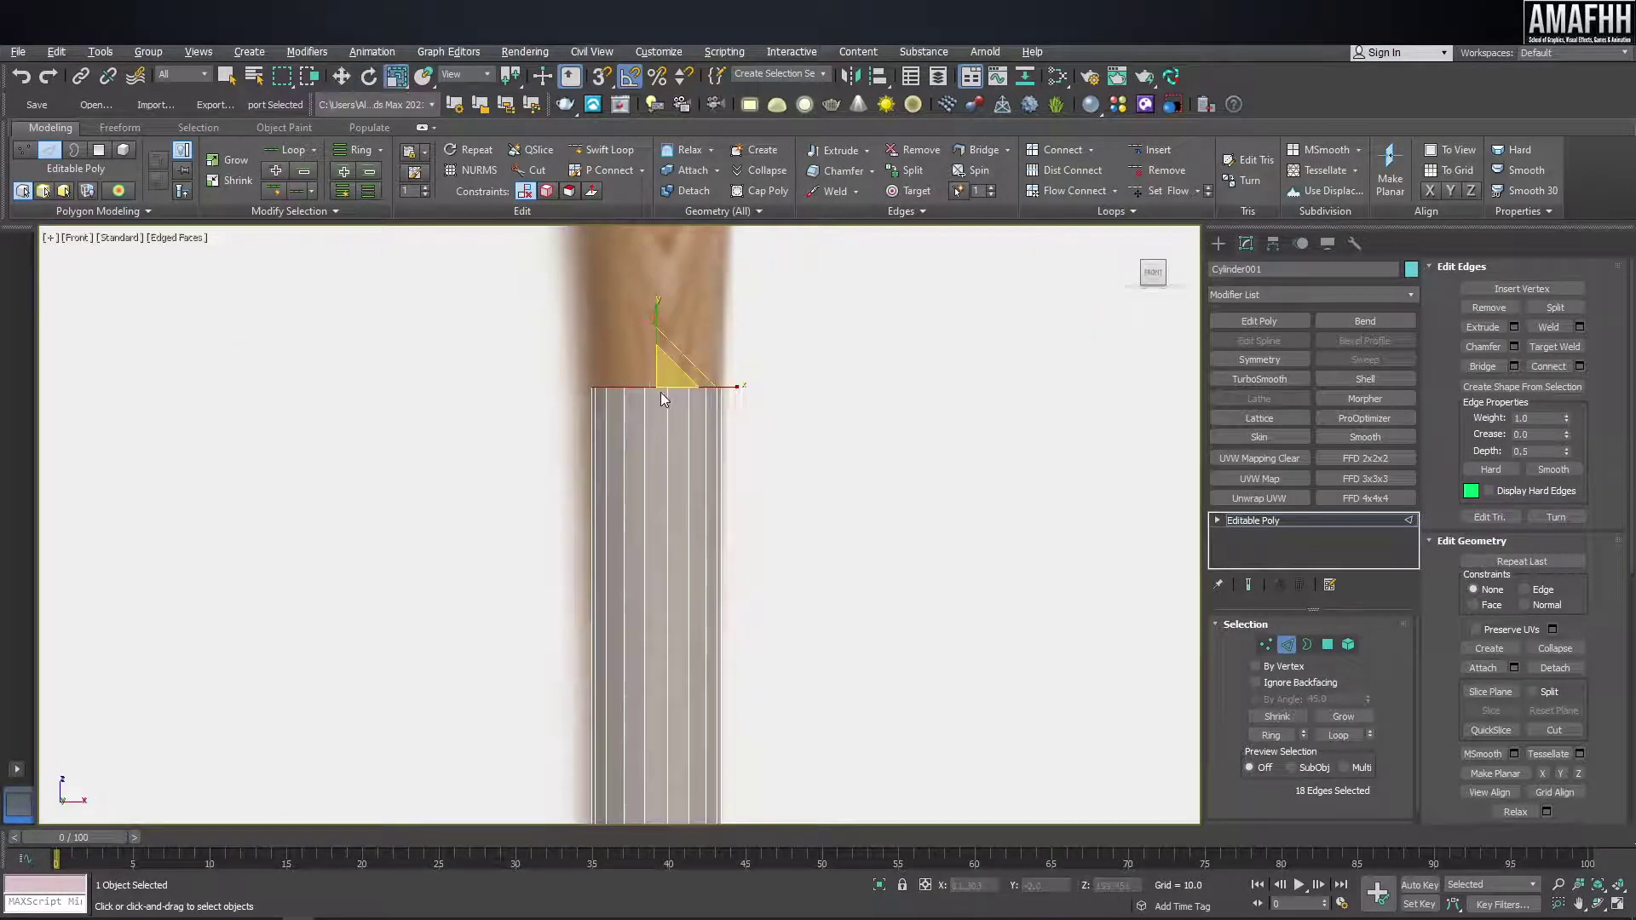
{"action": "key", "text": "shift+f"}
{"action": "key", "text": "w"}
{"action": "mouse_move", "coordinate": [648, 411]}
{"action": "middle_mouse_down"}
{"action": "mouse_move", "coordinate": [674, 543]}
{"action": "mouse_move", "coordinate": [642, 706]}
{"action": "middle_mouse_up"}
{"action": "scroll", "coordinate": [670, 546], "scroll_direction": "down", "scroll_amount": 3}
{"action": "left_click_drag", "start_coordinate": [641, 678], "coordinate": [669, 518]}
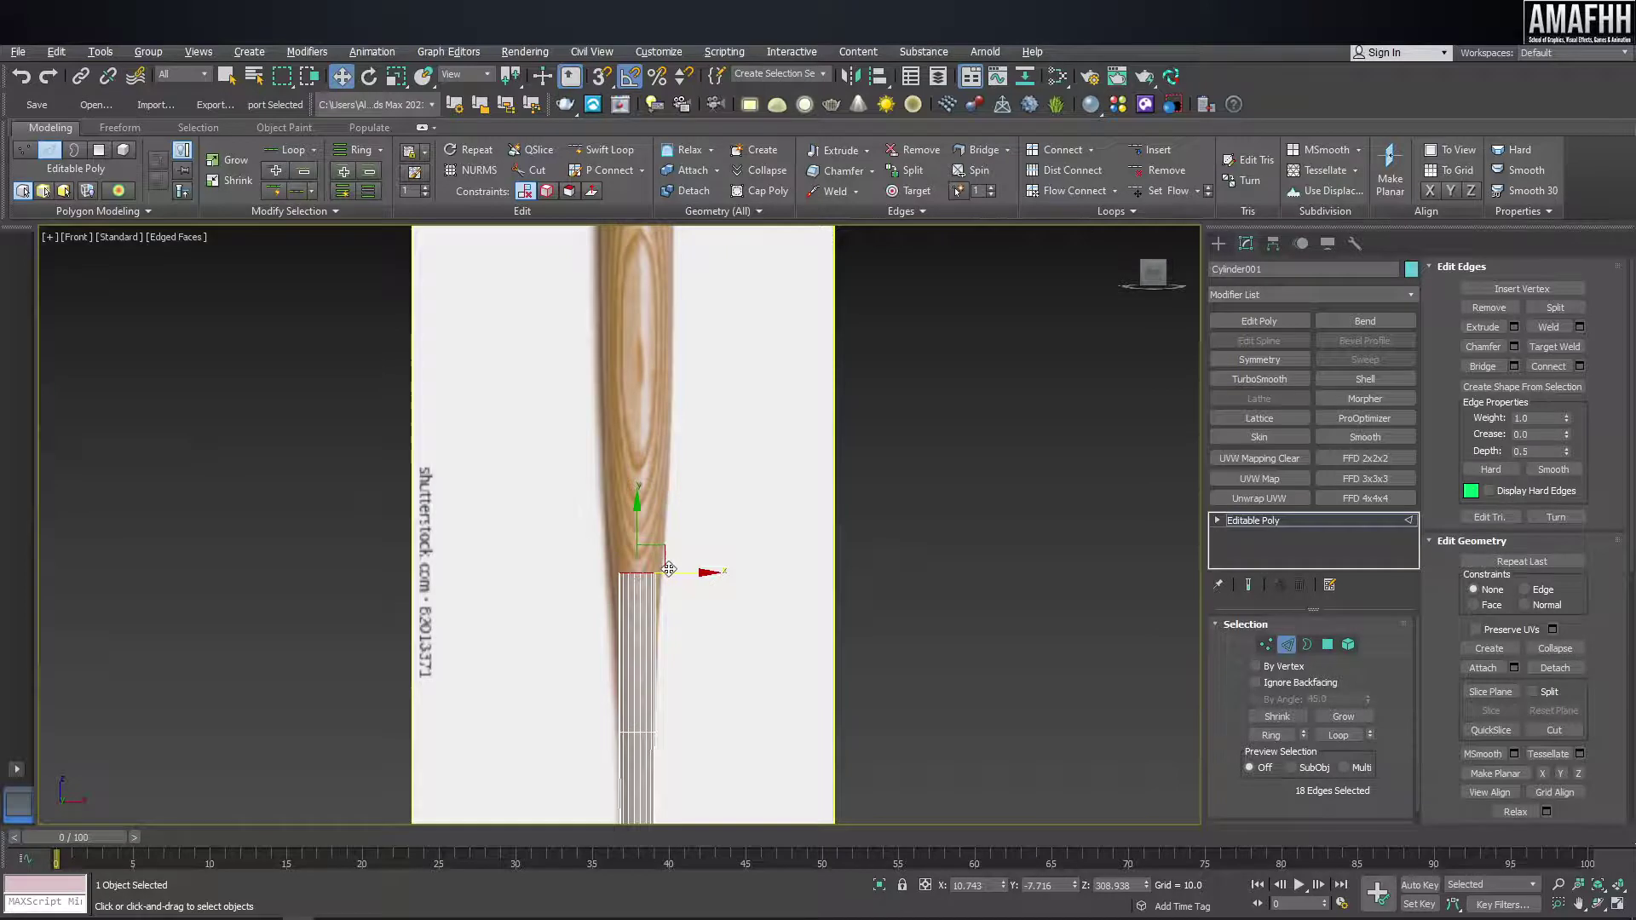
{"action": "scroll", "coordinate": [669, 570], "scroll_direction": "up", "scroll_amount": 4}
{"action": "left_click", "coordinate": [397, 79]}
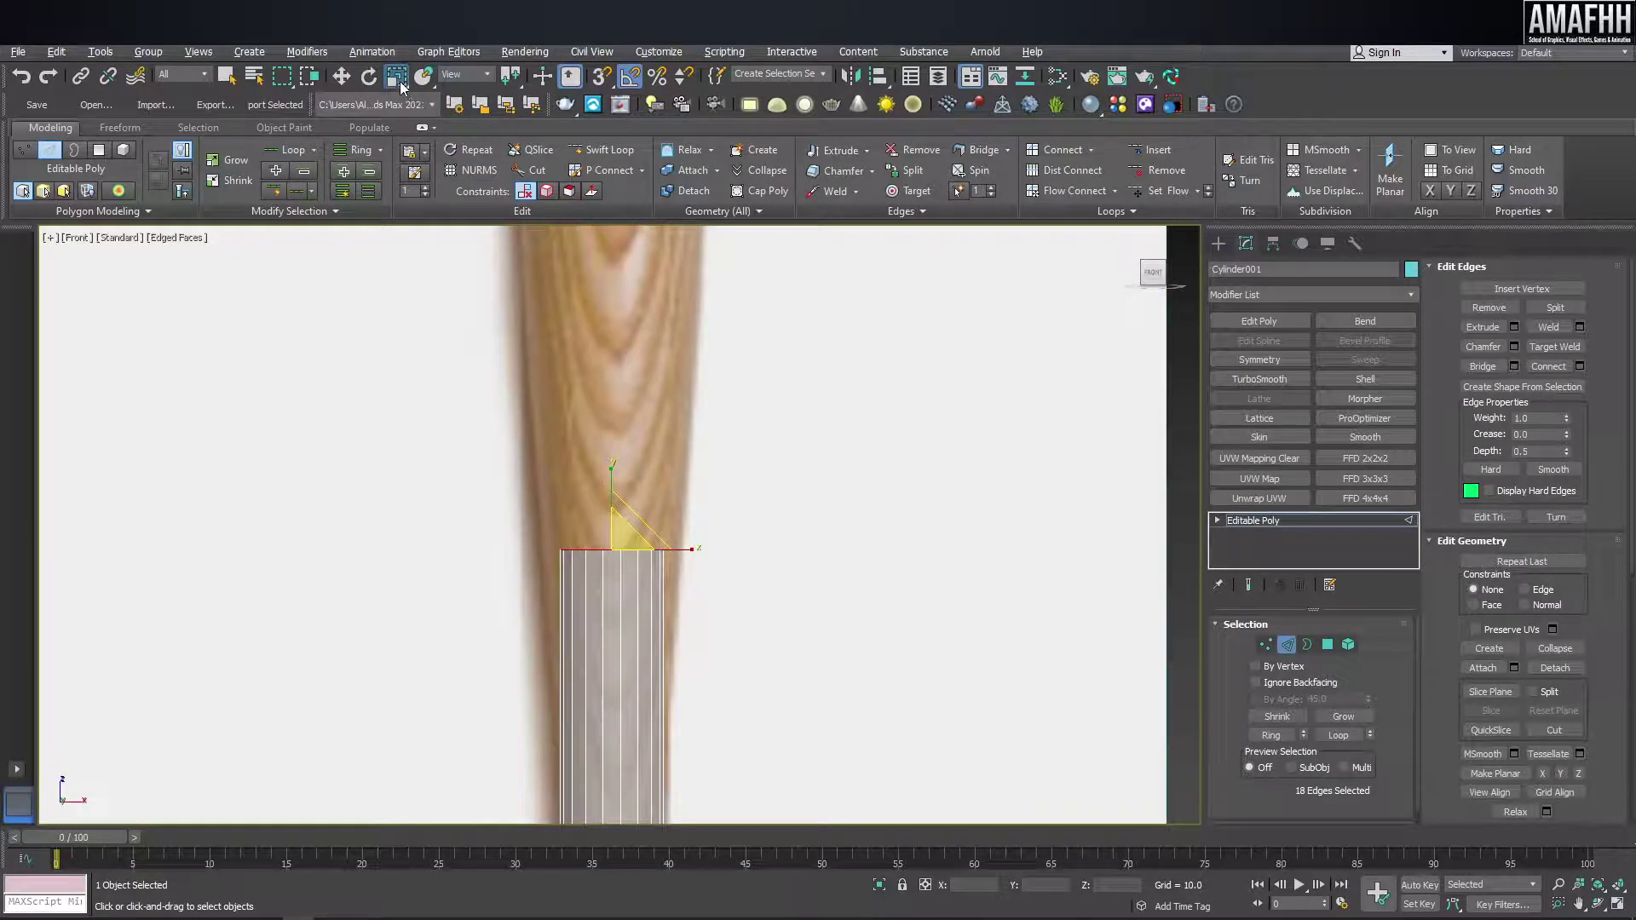
{"action": "left_click_drag", "start_coordinate": [621, 530], "coordinate": [622, 512]}
- Raise the loop to follow the reference and taper the edge ring inward
{"action": "scroll", "coordinate": [635, 550], "scroll_direction": "down", "scroll_amount": 6}
{"action": "key", "text": "w"}
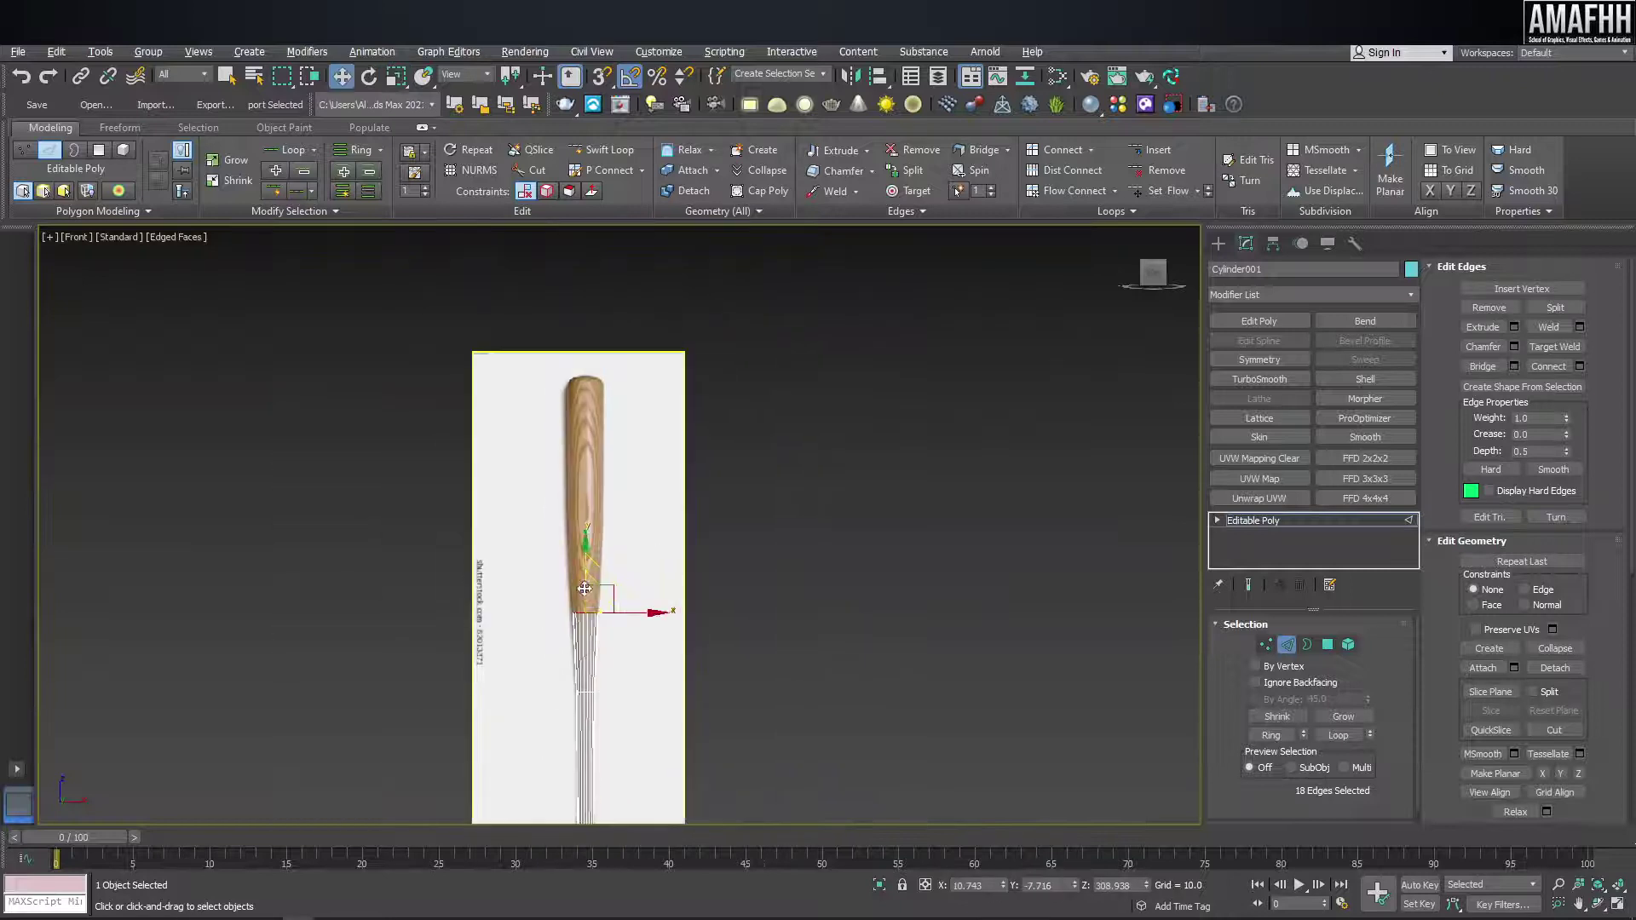
{"action": "scroll", "coordinate": [585, 588], "scroll_direction": "up", "scroll_amount": 4}
{"action": "left_click_drag", "start_coordinate": [586, 587], "coordinate": [602, 471]}
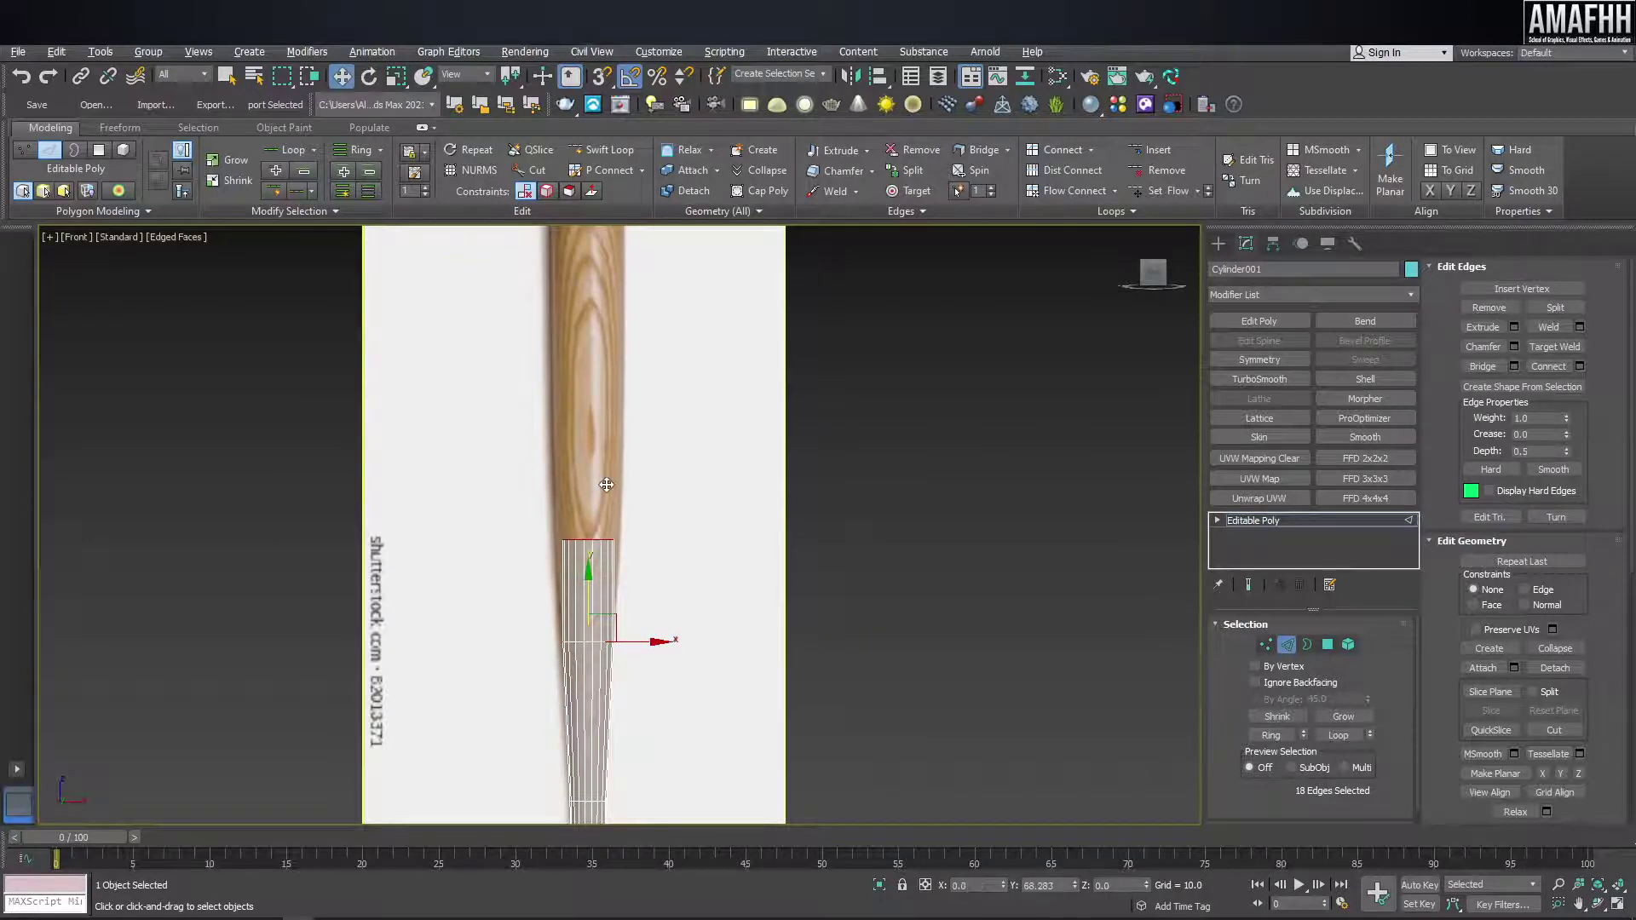
{"action": "key", "text": "r"}
{"action": "scroll", "coordinate": [585, 540], "scroll_direction": "up", "scroll_amount": 5}
{"action": "left_click_drag", "start_coordinate": [622, 532], "coordinate": [612, 509]}
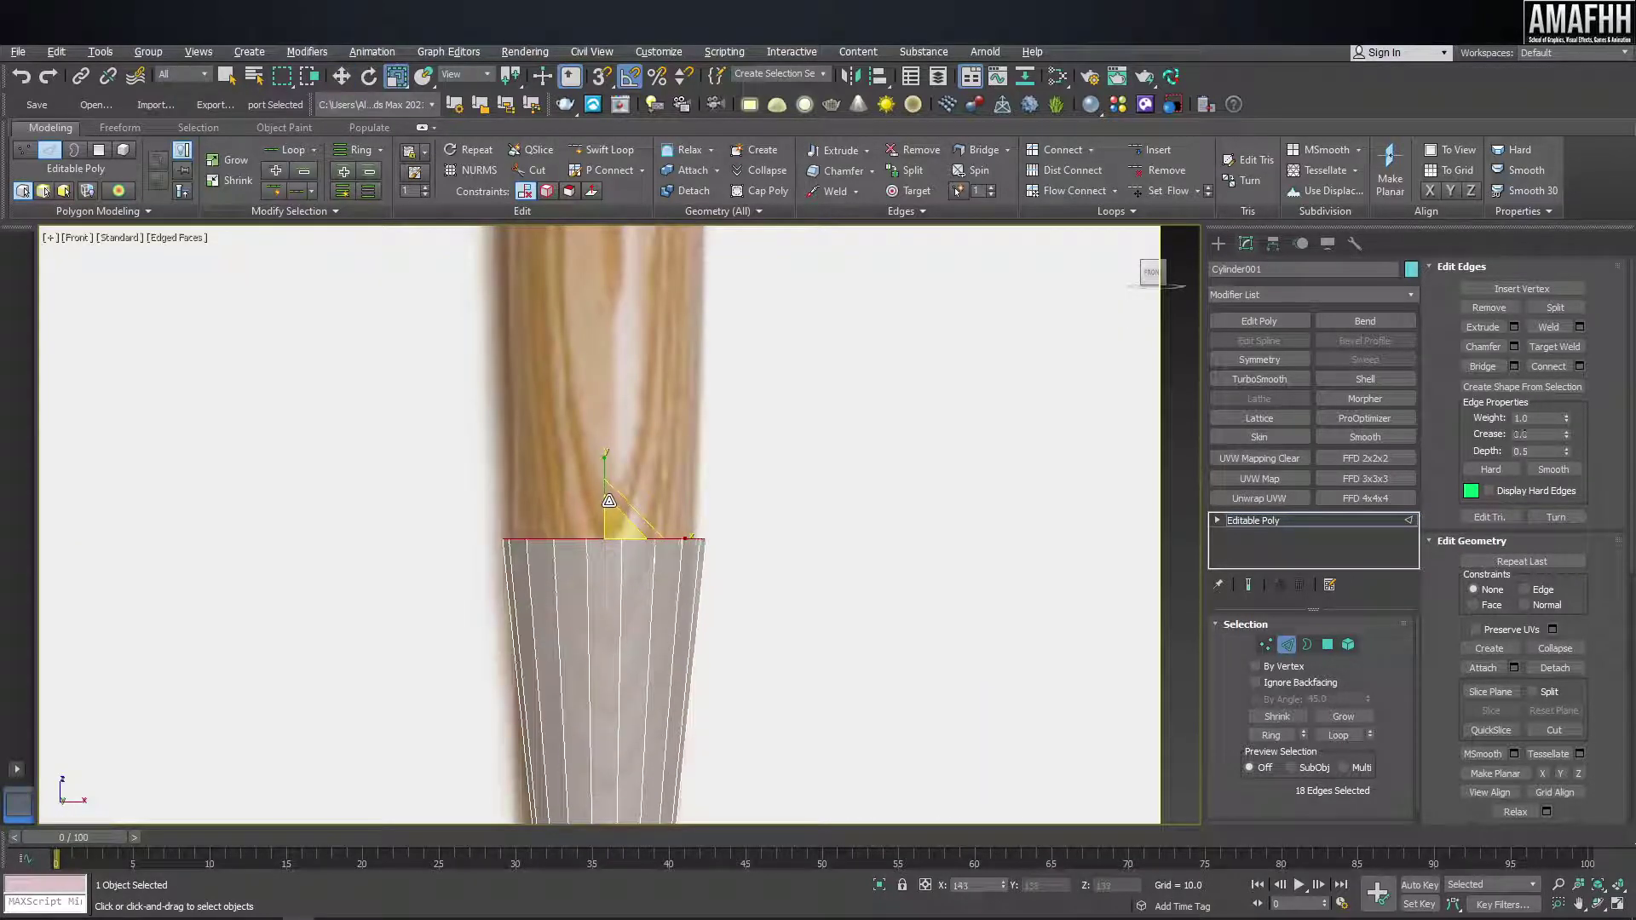
{"action": "scroll", "coordinate": [606, 512], "scroll_direction": "down", "scroll_amount": 3}
- Move the edge ring up to the bat's top end and narrow it inward
{"action": "key", "text": "w"}
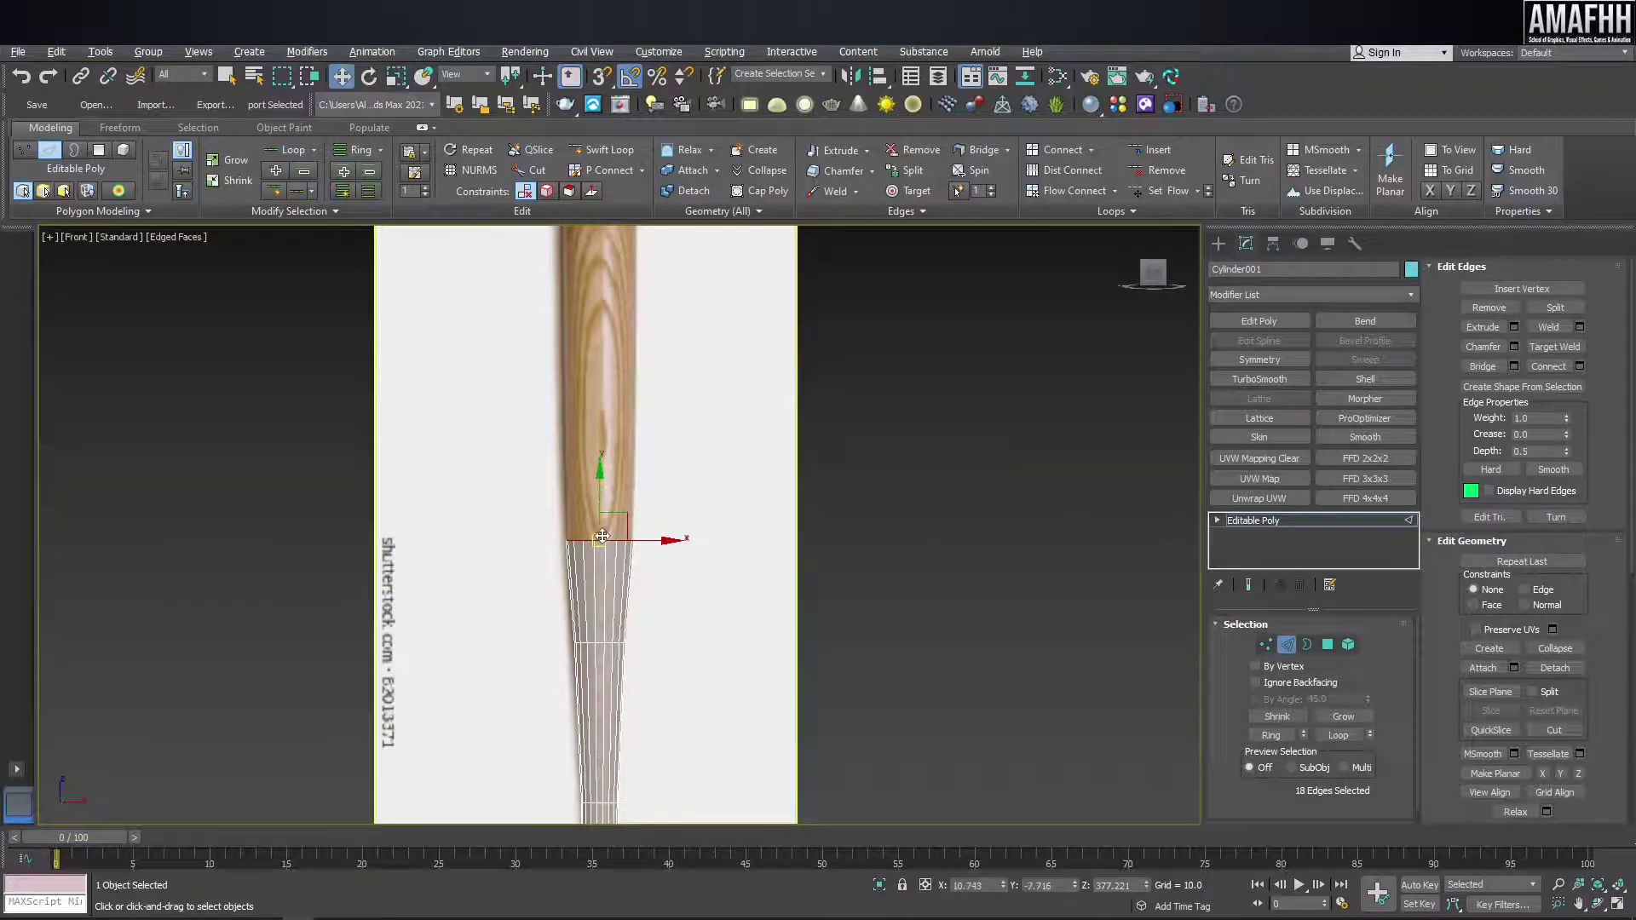
{"action": "middle_click_drag", "start_coordinate": [600, 540], "coordinate": [592, 729]}
{"action": "left_click_drag", "start_coordinate": [588, 707], "coordinate": [622, 342]}
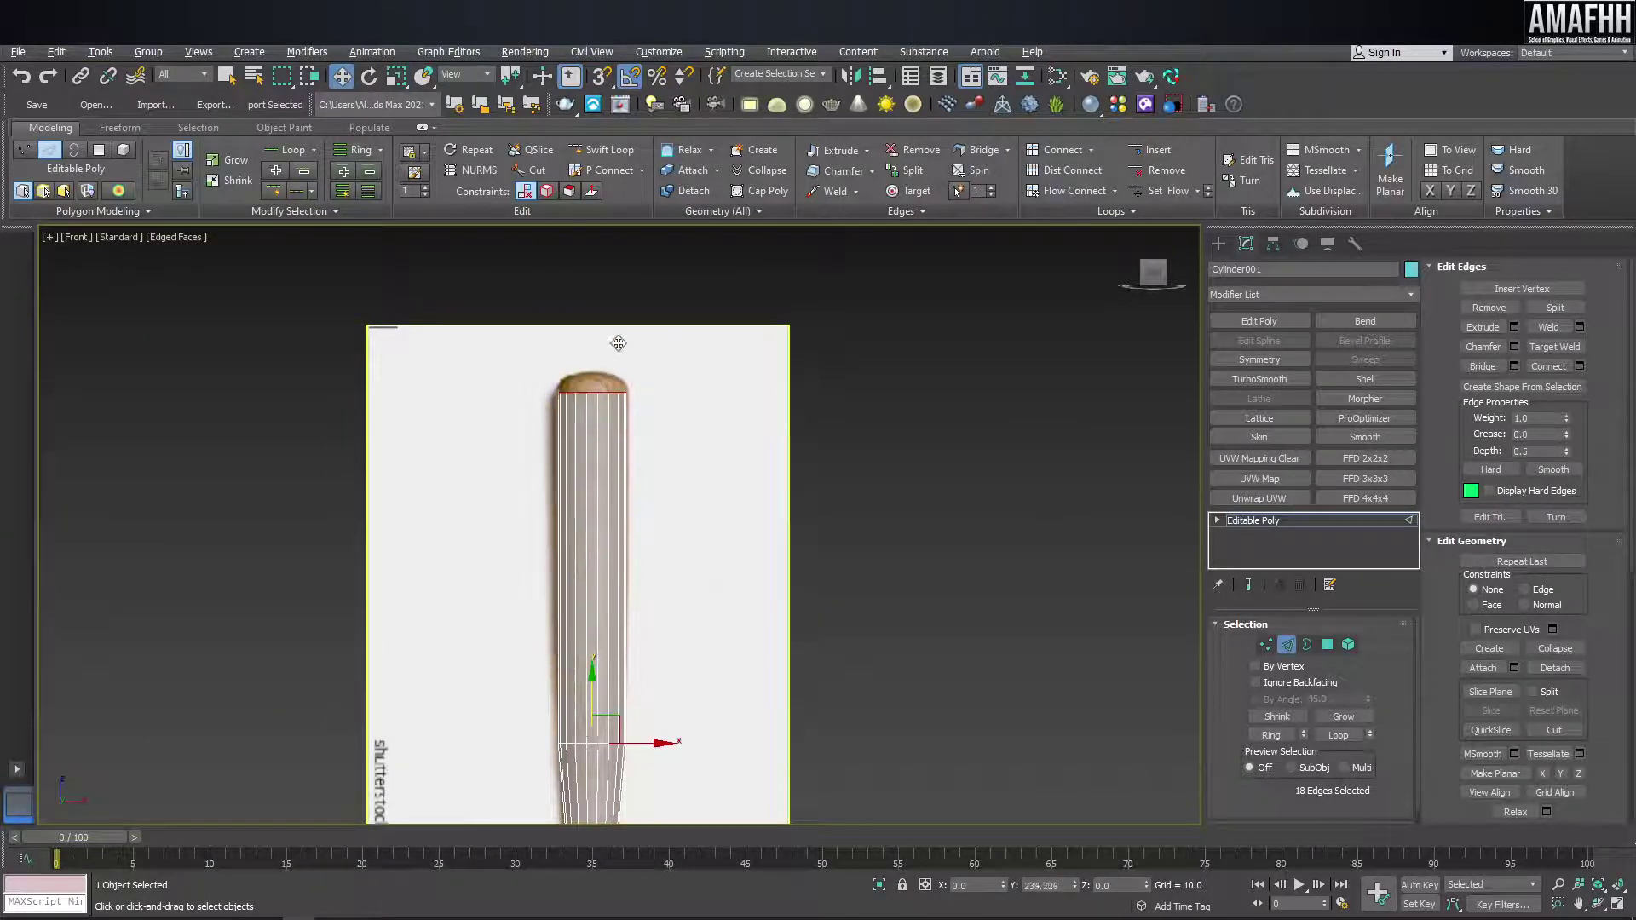
{"action": "scroll", "coordinate": [596, 383], "scroll_direction": "up", "scroll_amount": 3}
{"action": "key", "text": "r"}
{"action": "key", "text": "w"}
{"action": "mouse_move", "coordinate": [552, 402]}
{"action": "left_mouse_down"}
{"action": "mouse_move", "coordinate": [552, 353]}
{"action": "mouse_move", "coordinate": [578, 417]}
{"action": "left_mouse_up"}
{"action": "key", "text": "r"}
{"action": "scroll", "coordinate": [571, 426], "scroll_direction": "up", "scroll_amount": 3}
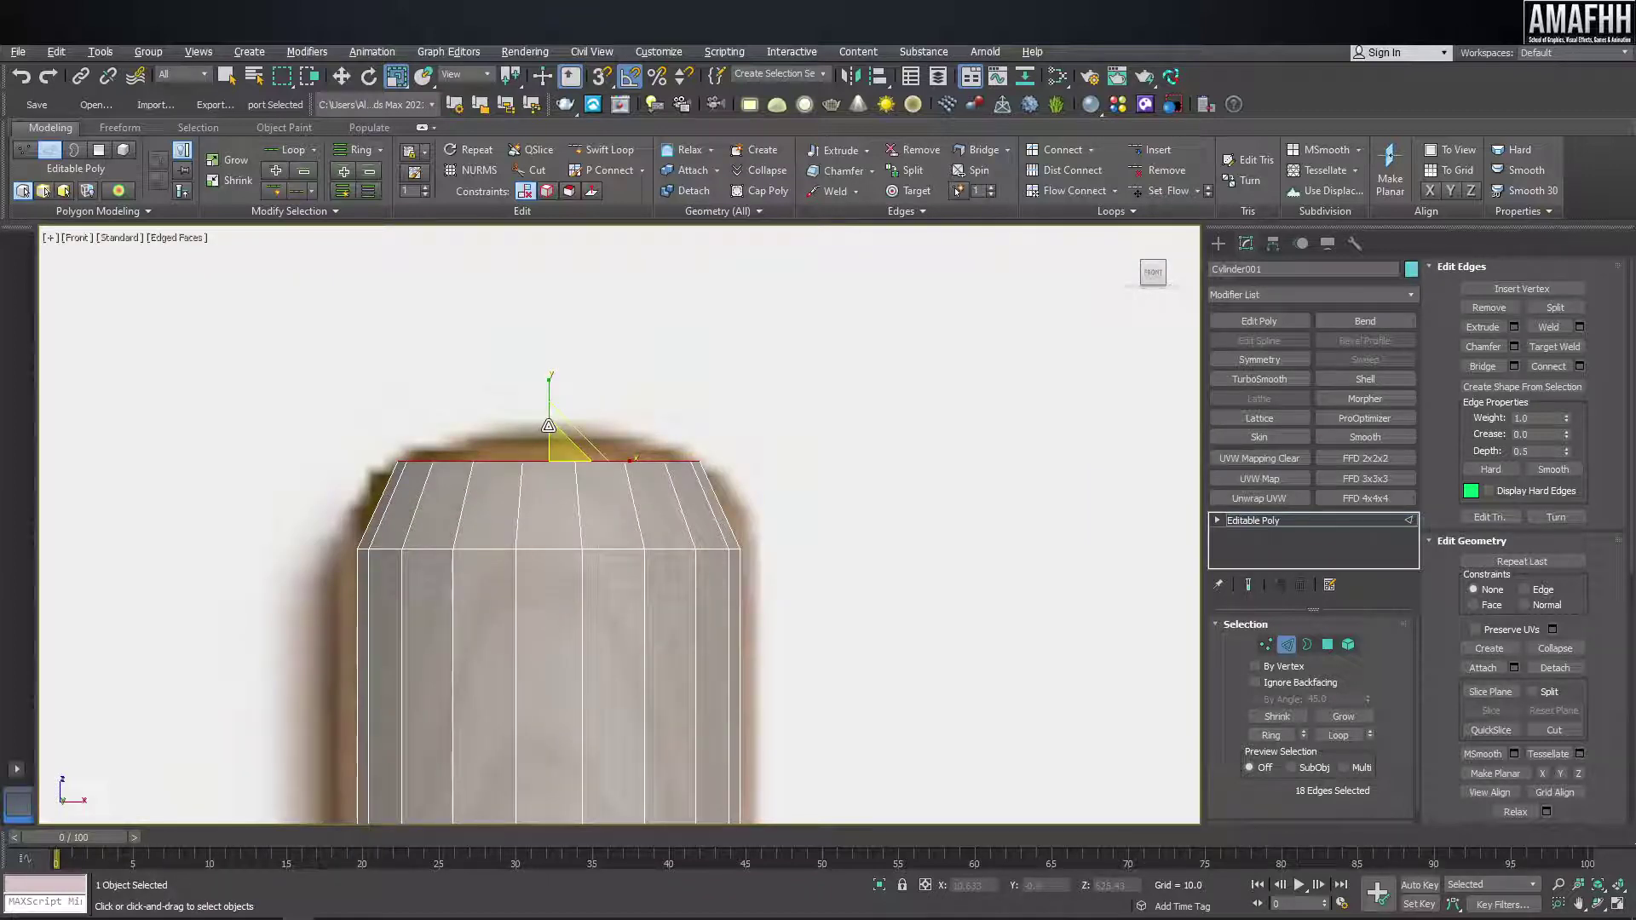
- Shift-move the top edge ring up into a new band of faces and scale it
{"action": "key", "text": "w"}
{"action": "scroll", "coordinate": [548, 425], "scroll_direction": "up", "scroll_amount": 2}
{"action": "mouse_move", "coordinate": [550, 417]}
{"action": "left_mouse_down", "text": "shift"}
{"action": "mouse_move", "coordinate": [554, 365]}
{"action": "mouse_move", "coordinate": [566, 426]}
{"action": "left_mouse_up", "text": "shift"}
{"action": "key", "text": "r"}
{"action": "scroll", "coordinate": [566, 428], "scroll_direction": "down", "scroll_amount": 4}
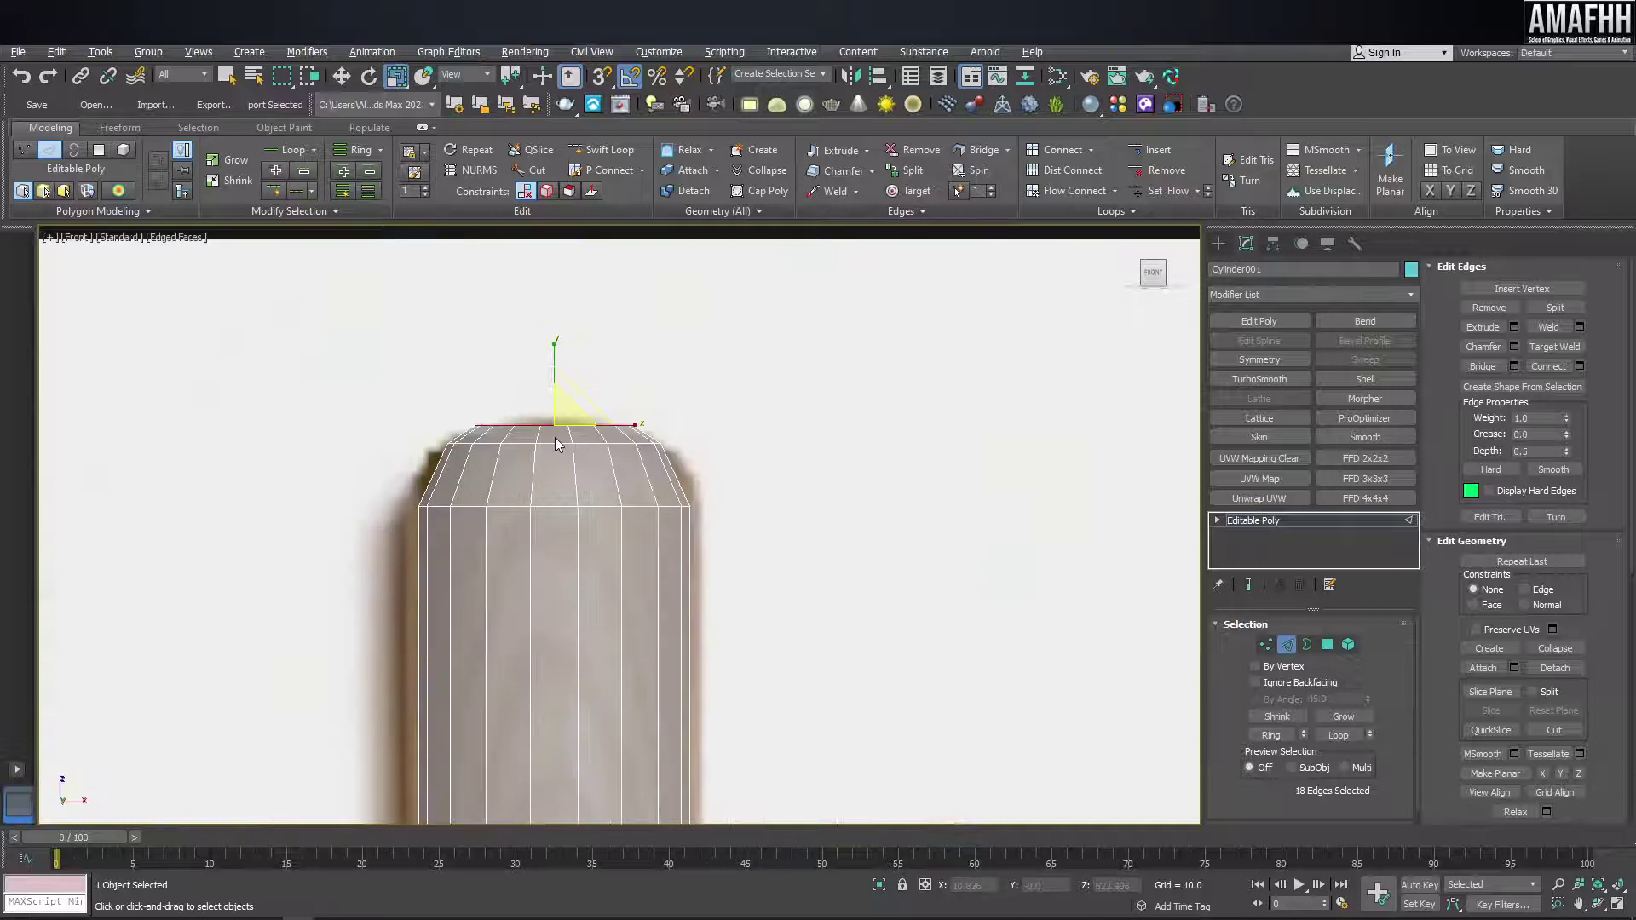
{"action": "scroll", "coordinate": [580, 447], "scroll_direction": "up", "scroll_amount": 2}
- Add an edge loop around the cap and scale it outward to round it
{"action": "left_click", "coordinate": [607, 150]}
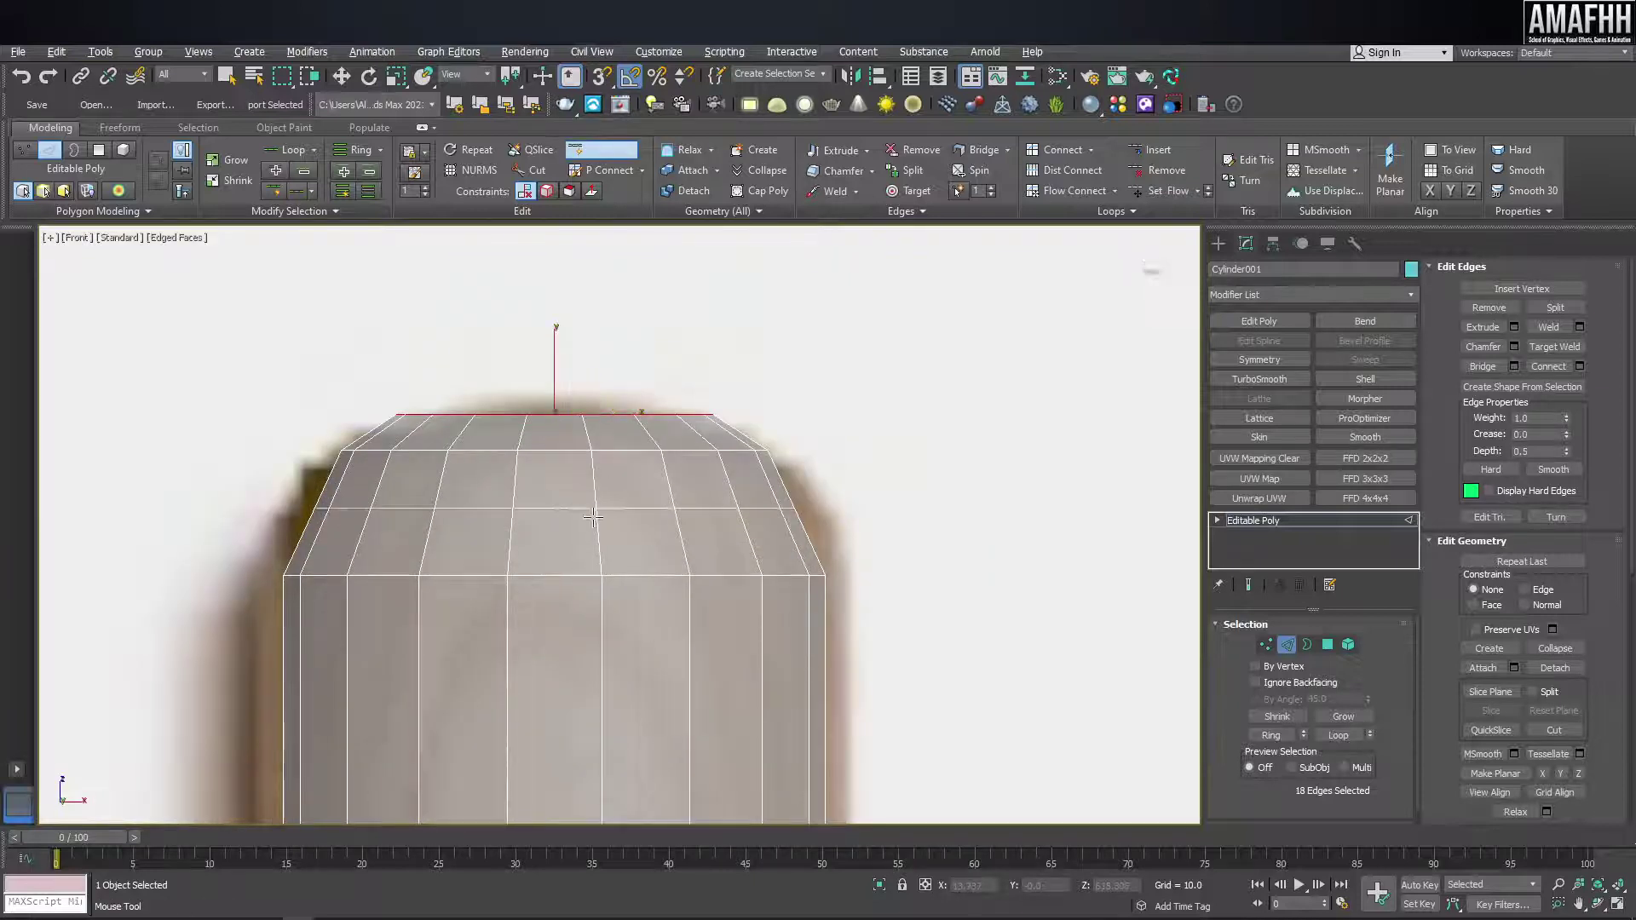
{"action": "left_click", "coordinate": [684, 502]}
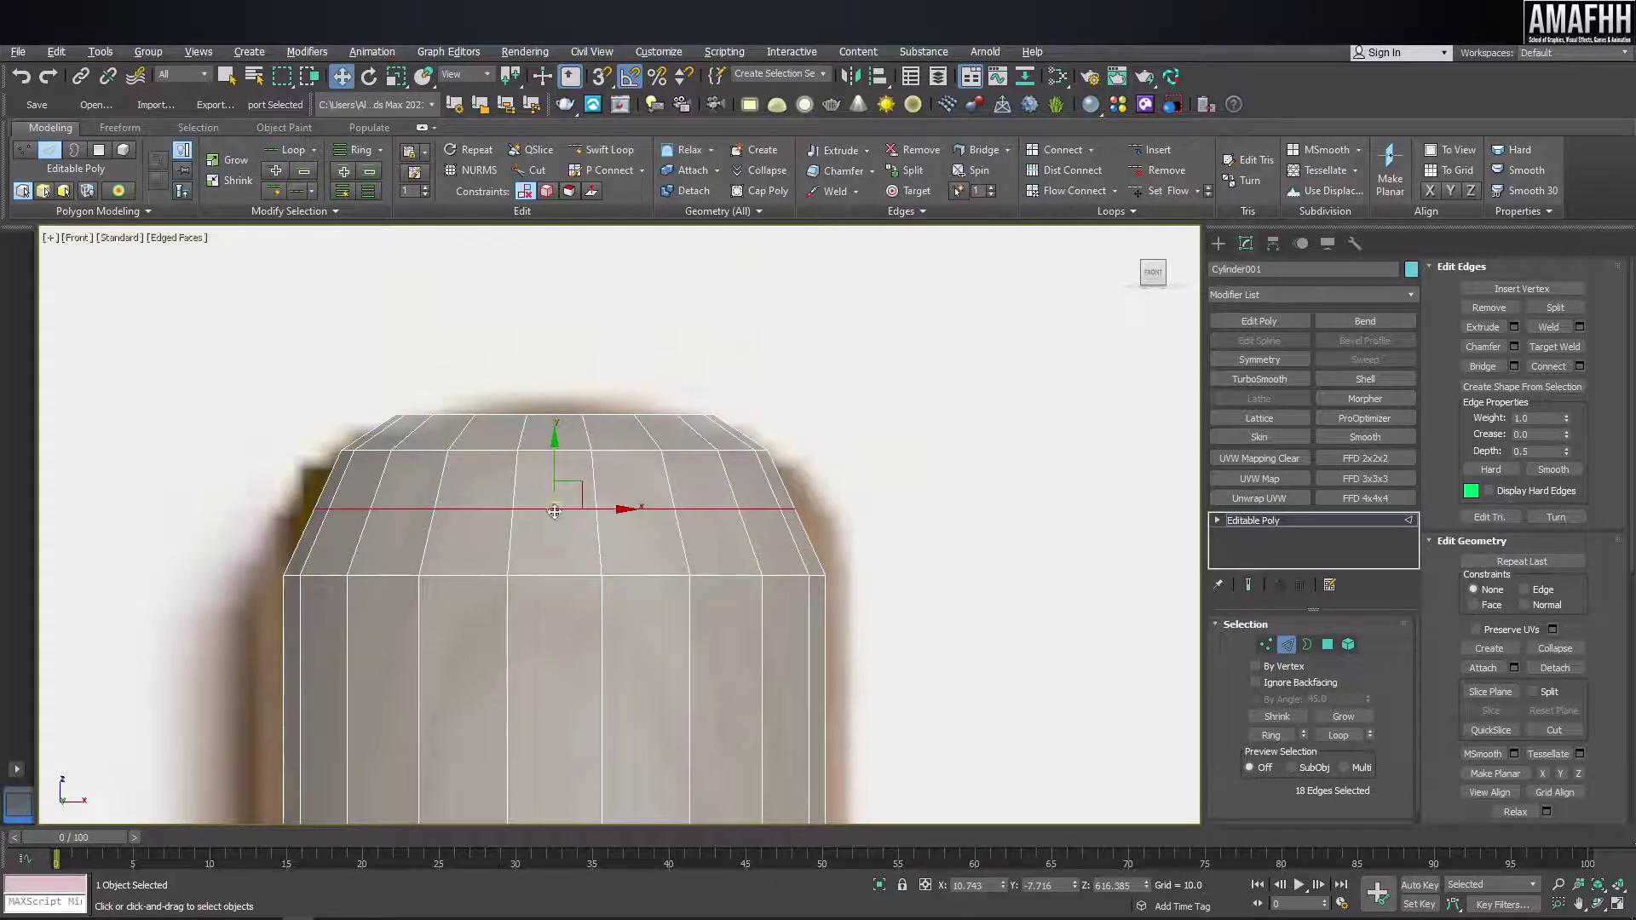
{"action": "key", "text": "r"}
{"action": "left_click_drag", "start_coordinate": [564, 509], "coordinate": [568, 502]}
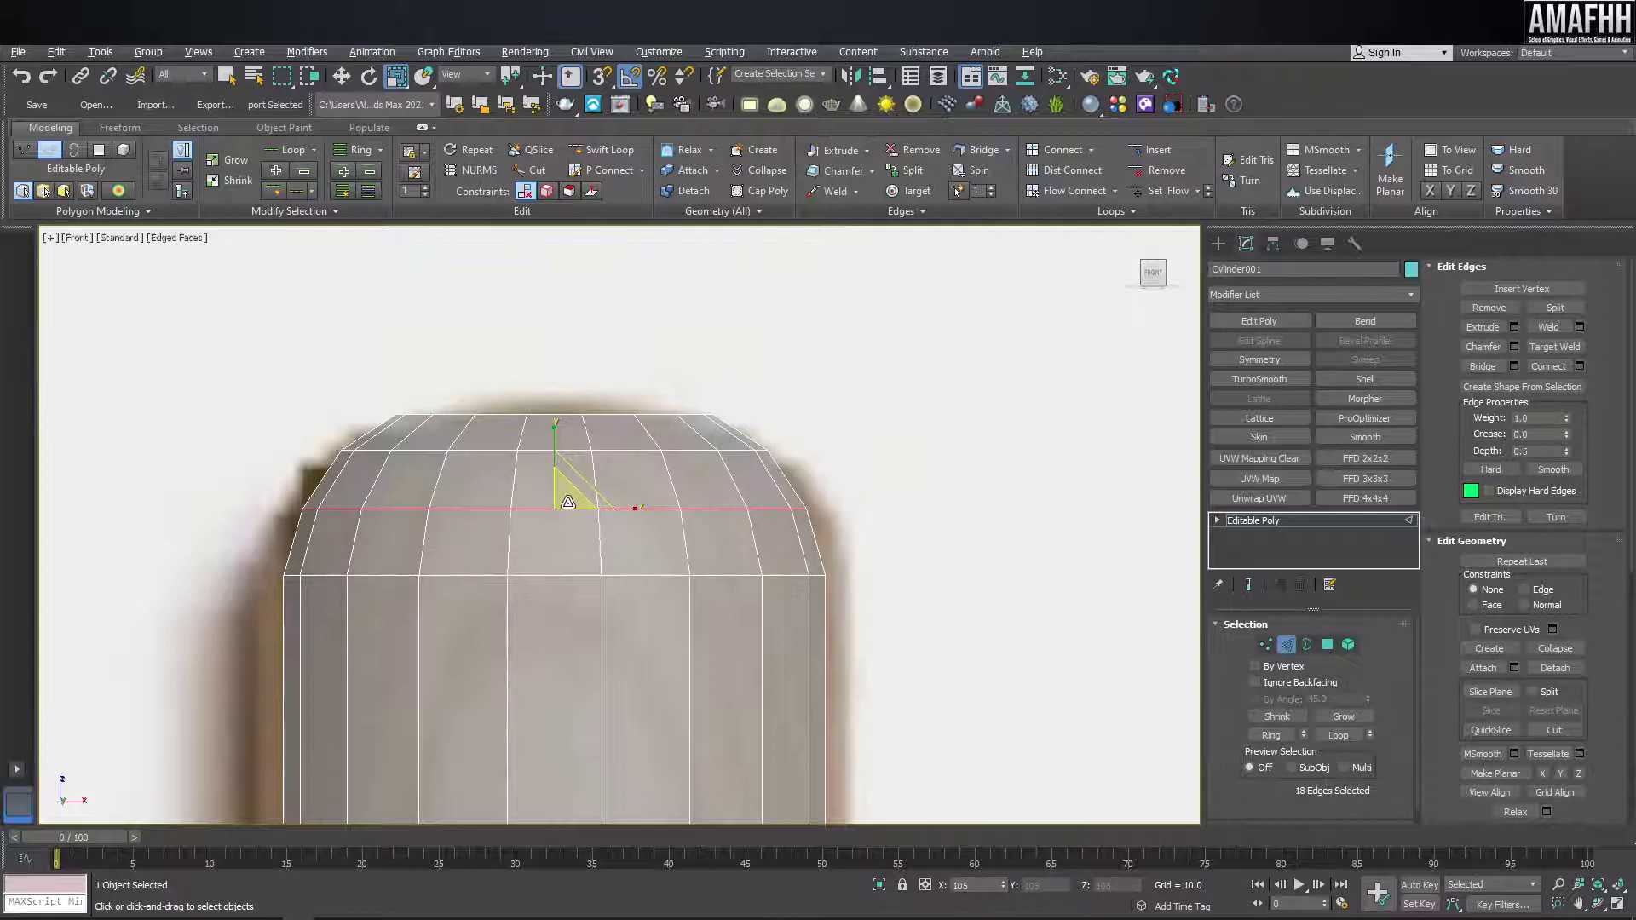
{"action": "scroll", "coordinate": [568, 503], "scroll_direction": "down", "scroll_amount": 4}
{"action": "scroll", "coordinate": [629, 505], "scroll_direction": "up", "scroll_amount": 3}
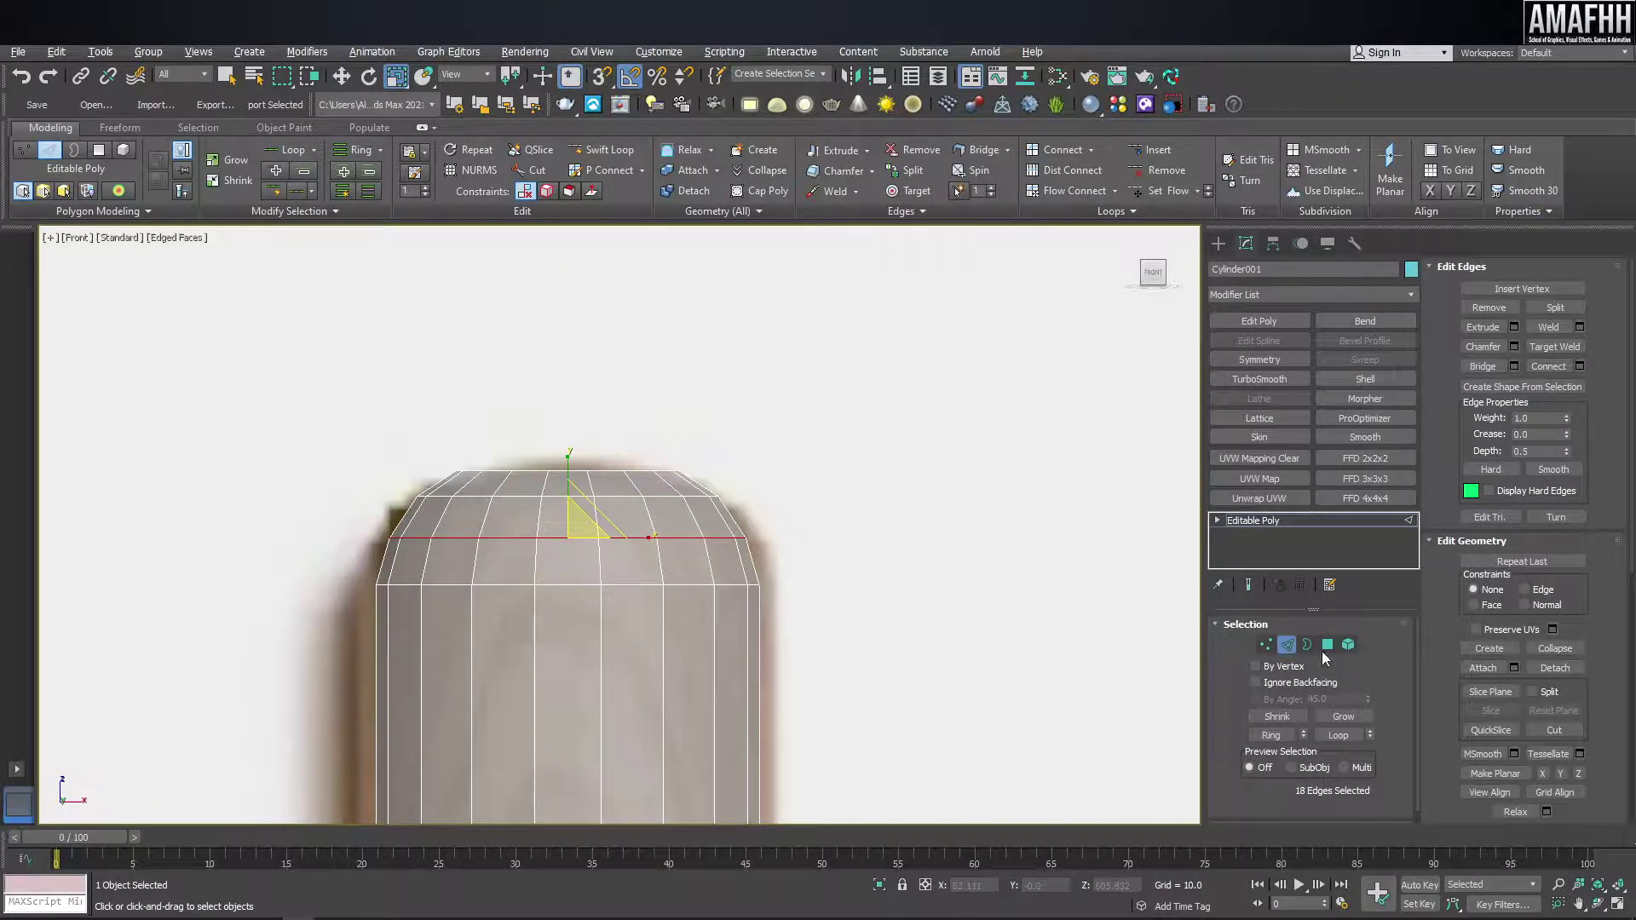
- Check the cap's 16-edge ring in Top wireframe view, then return to shaded perspective
{"action": "middle_click_drag", "start_coordinate": [695, 554], "coordinate": [641, 538], "text": "alt"}
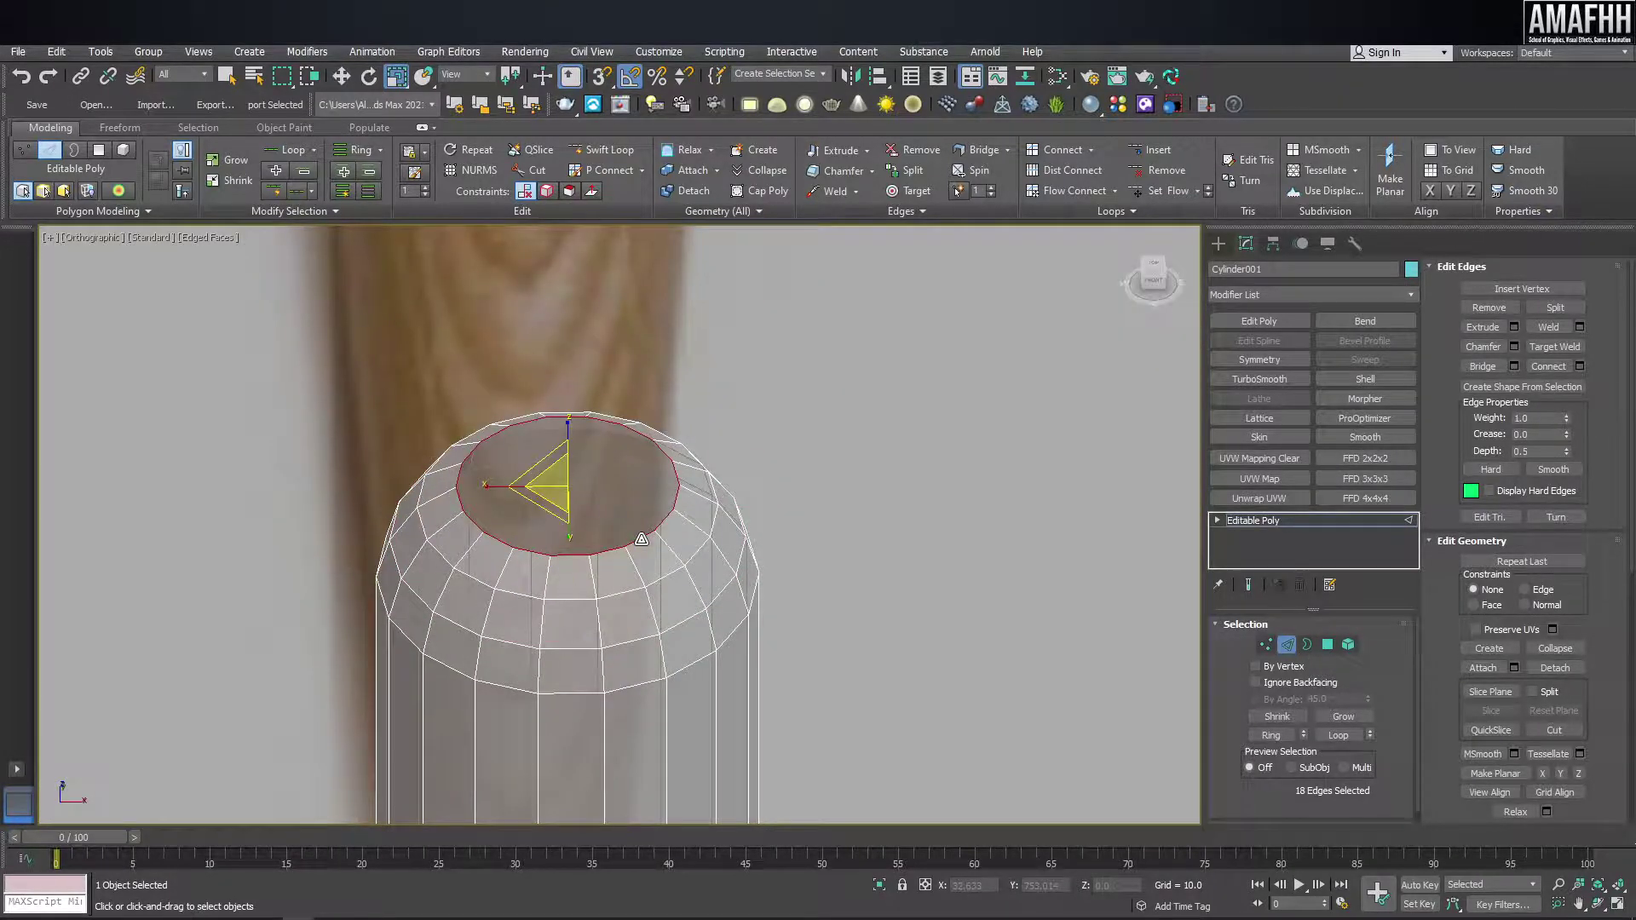
{"action": "key", "text": "t"}
{"action": "key", "text": "z"}
{"action": "key", "text": "F3"}
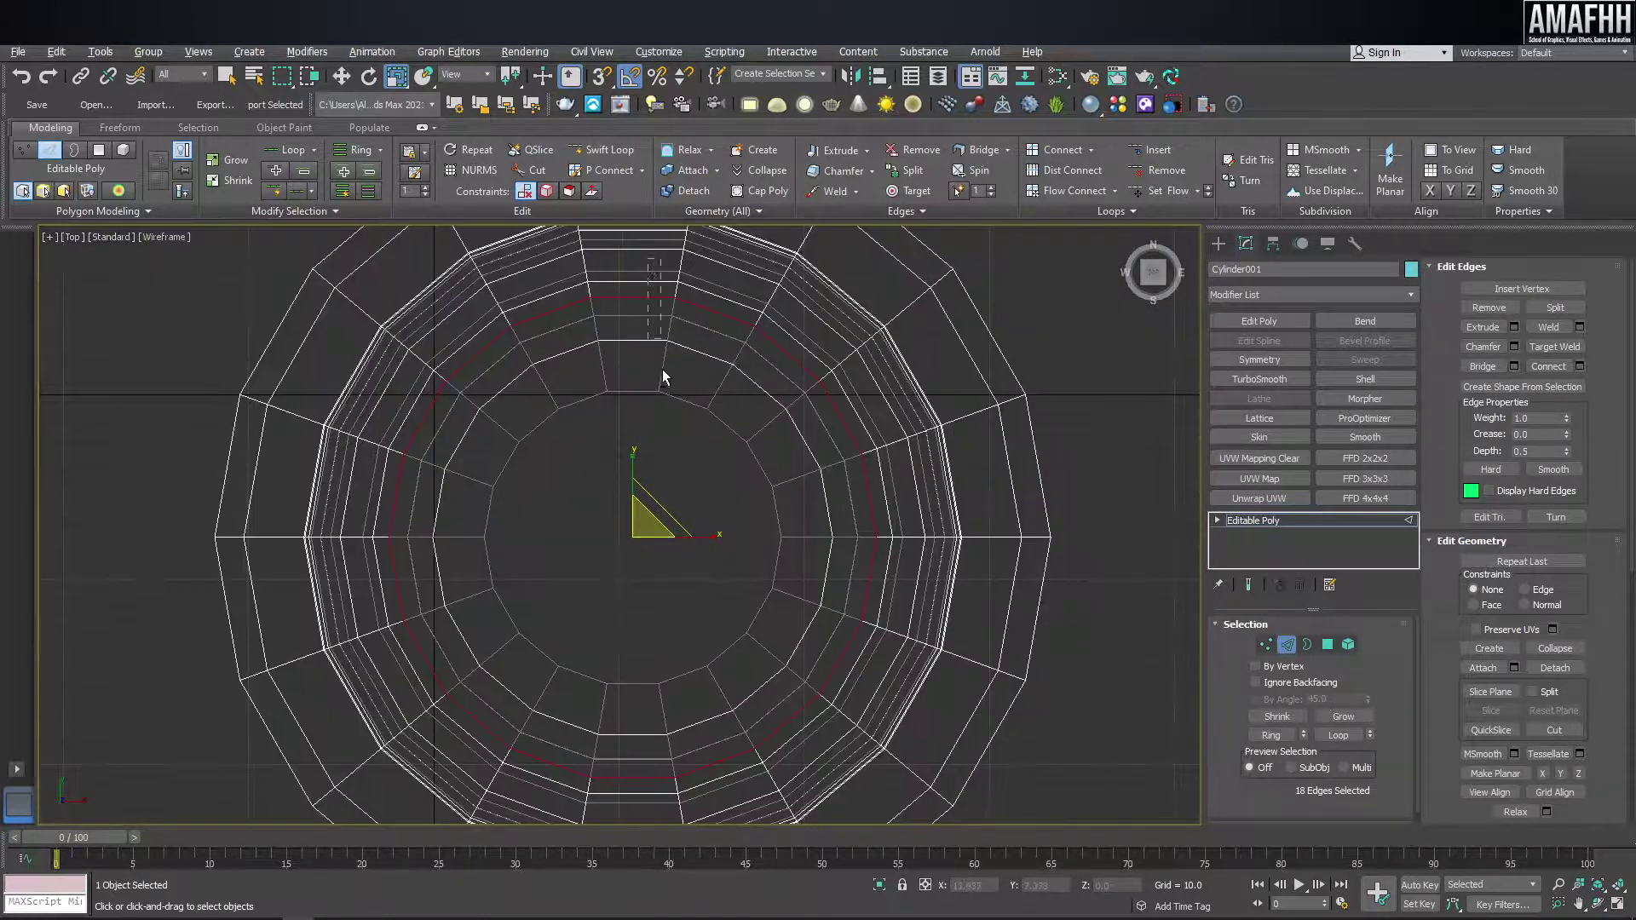
{"action": "key", "text": "ctrl+z"}
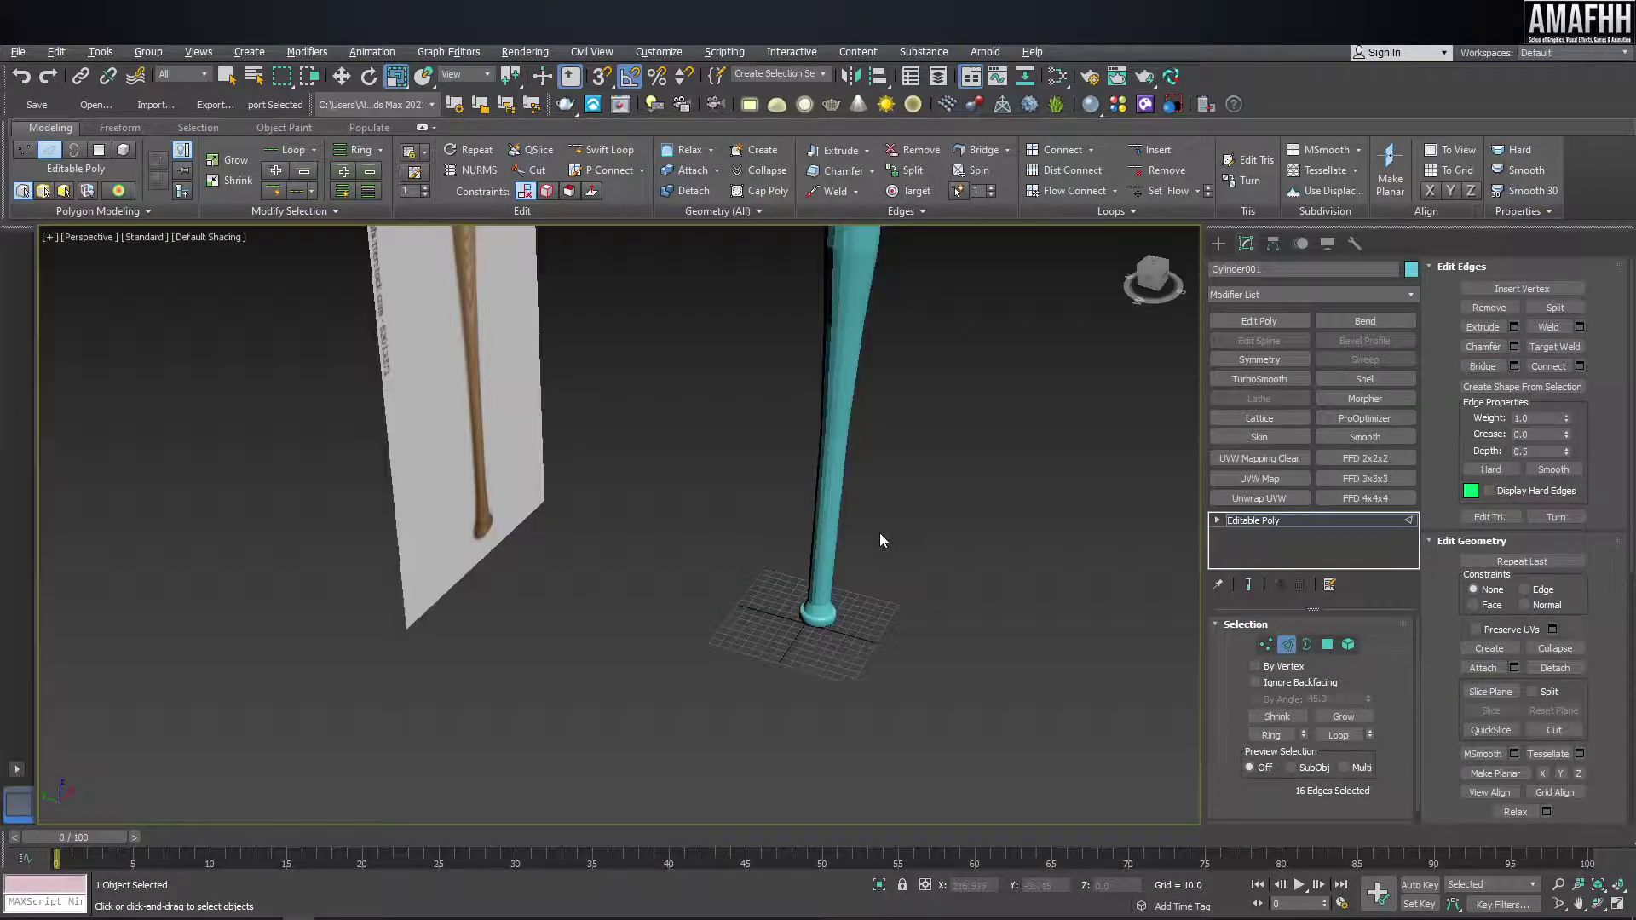
{"action": "key", "text": "p"}
{"action": "key", "text": "F3"}
{"action": "key", "text": "z"}
{"action": "middle_click_drag", "start_coordinate": [847, 556], "coordinate": [790, 489], "text": "alt"}
{"action": "scroll", "coordinate": [790, 489], "scroll_direction": "down", "scroll_amount": 5}
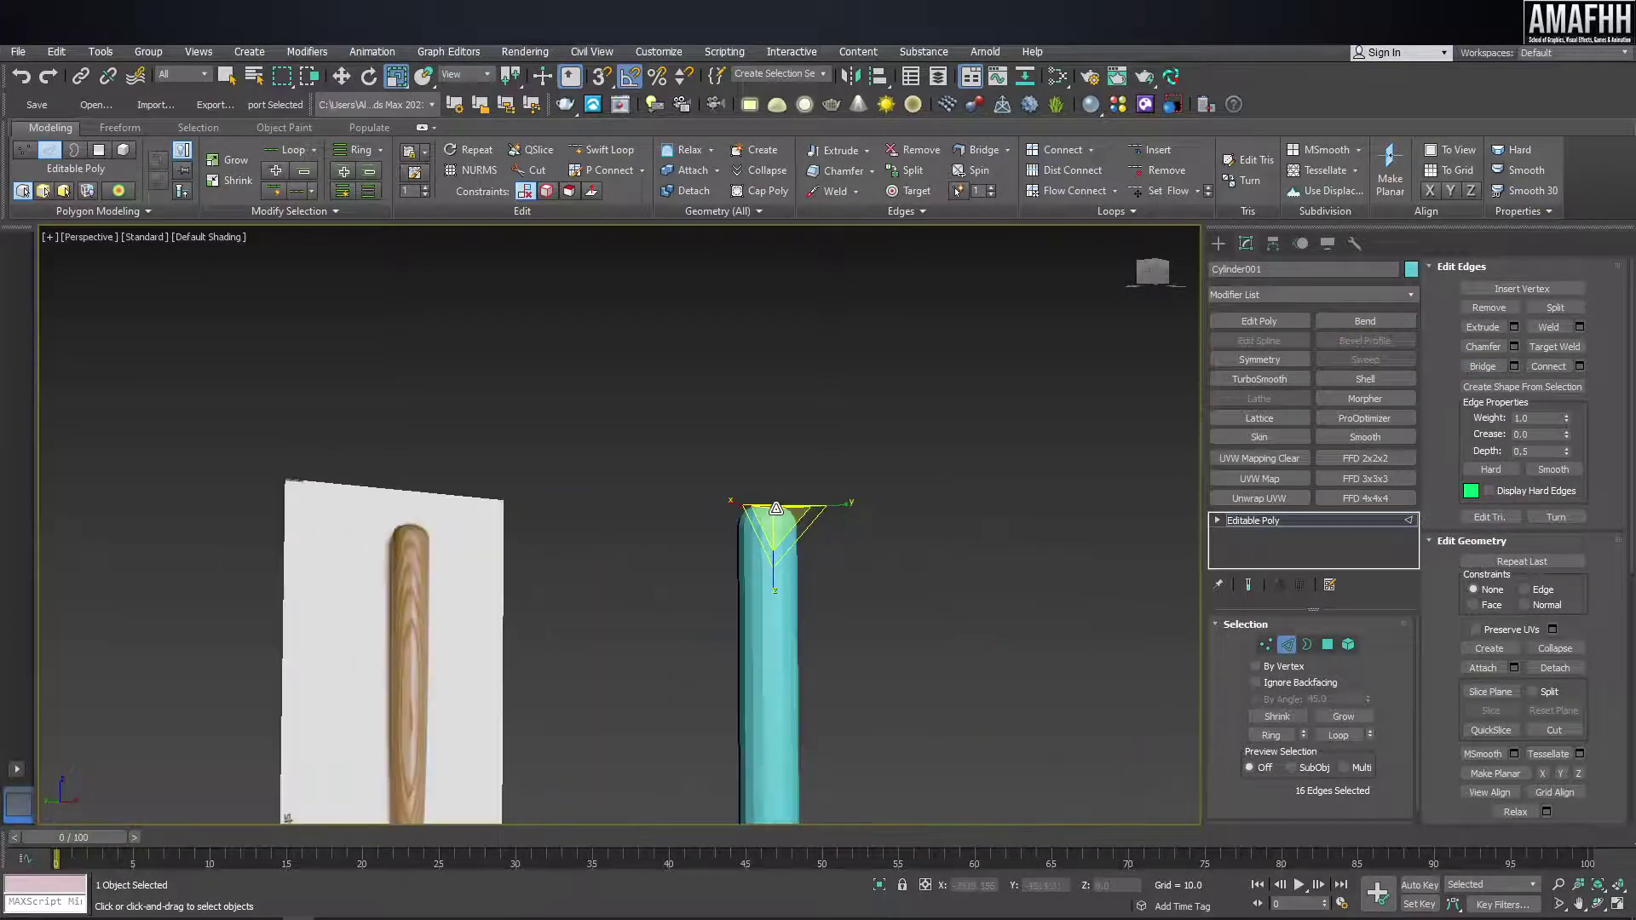
{"action": "left_click", "coordinate": [1327, 645]}
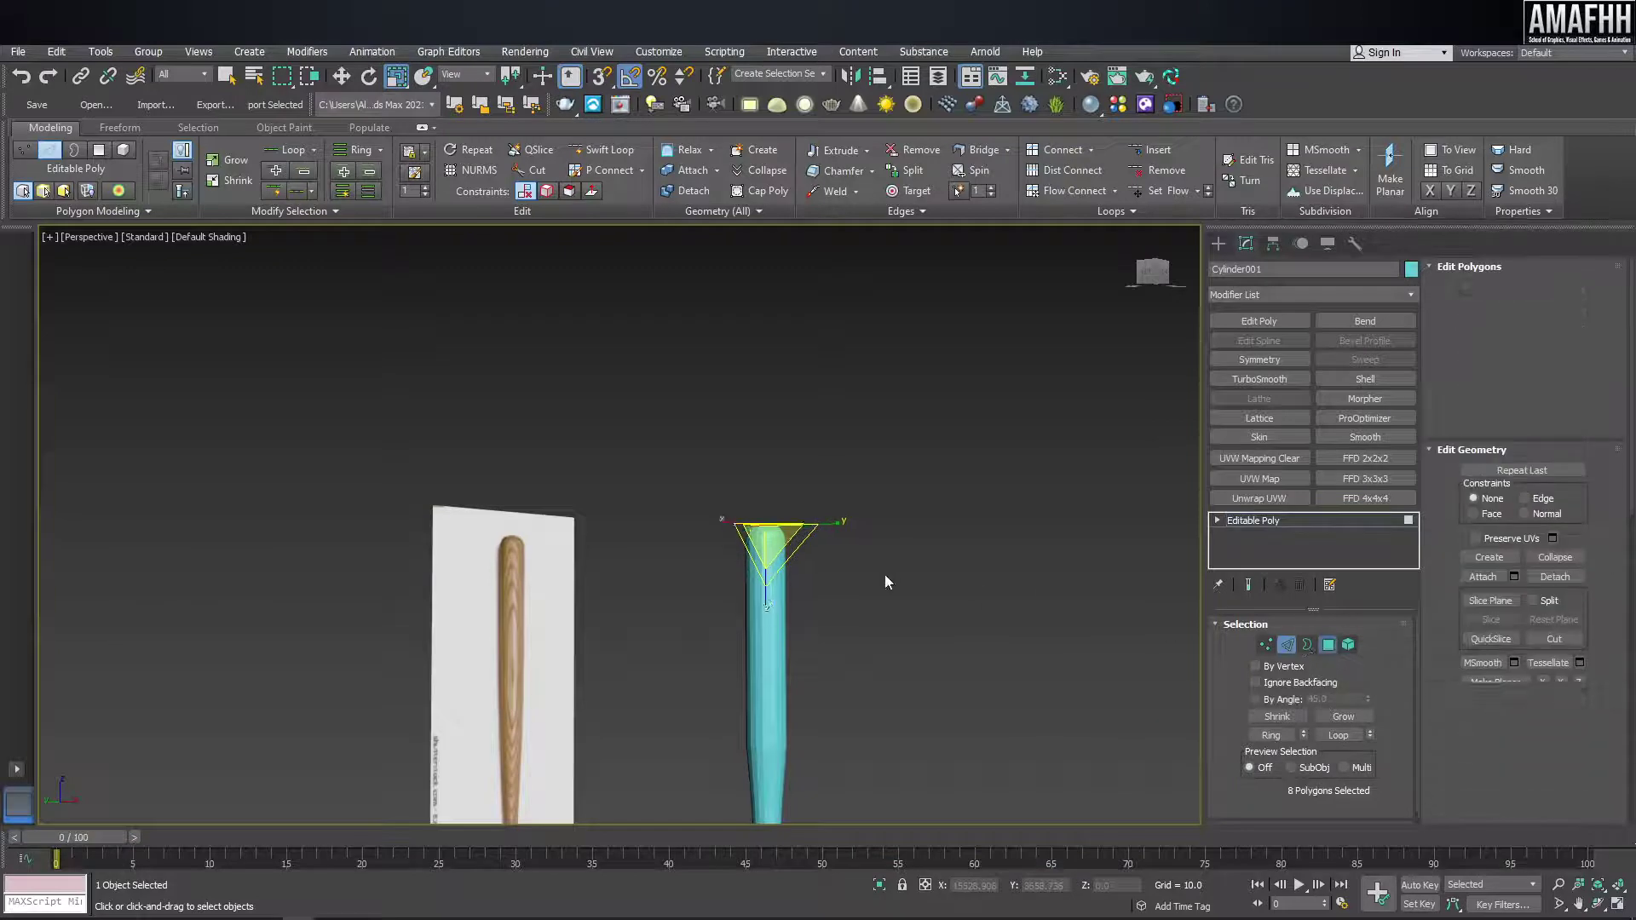
- Select all the cylinder's polygons and apply Auto Smooth
{"action": "key", "text": "ctrl+a"}
{"action": "scroll", "coordinate": [831, 581], "scroll_direction": "up", "scroll_amount": 3}
{"action": "scroll", "coordinate": [760, 362], "scroll_direction": "up", "scroll_amount": 5}
{"action": "middle_click_drag", "start_coordinate": [760, 363], "coordinate": [778, 365], "text": "alt"}
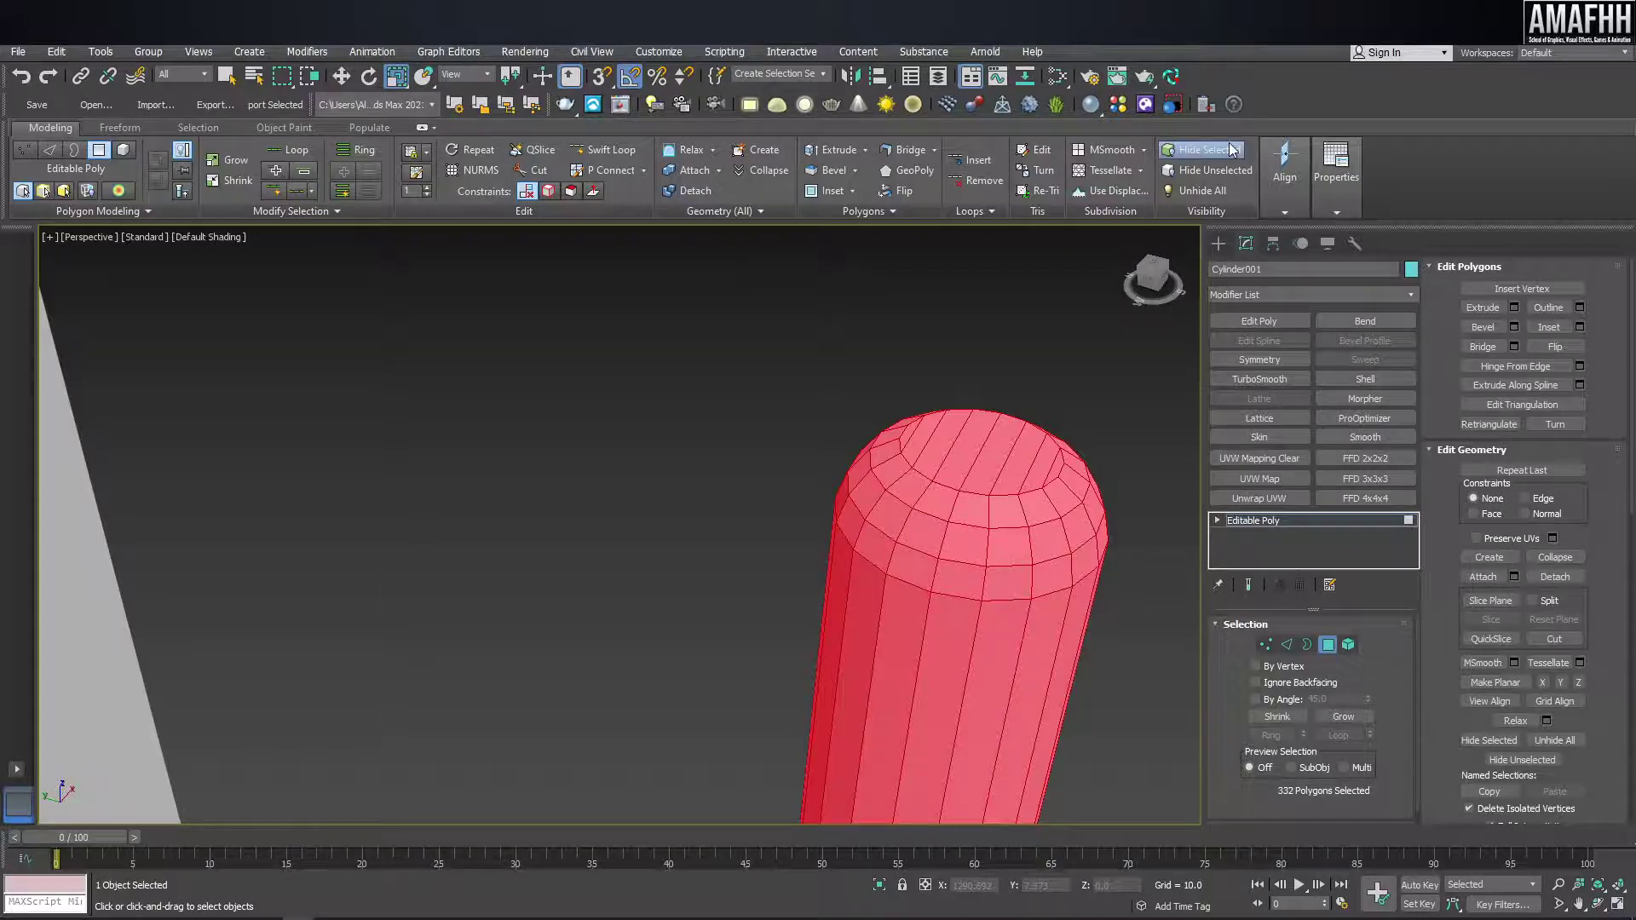
{"action": "scroll", "coordinate": [1580, 505], "scroll_direction": "down", "scroll_amount": 3}
{"action": "scroll", "coordinate": [1580, 505], "scroll_direction": "down", "scroll_amount": 3}
{"action": "left_click", "coordinate": [1489, 688]}
{"action": "scroll", "coordinate": [986, 529], "scroll_direction": "down", "scroll_amount": 5}
{"action": "middle_click_drag", "start_coordinate": [986, 529], "coordinate": [778, 613], "text": "alt"}
{"action": "scroll", "coordinate": [750, 682], "scroll_direction": "up", "scroll_amount": 3}
{"action": "middle_click_drag", "start_coordinate": [750, 682], "coordinate": [723, 588], "text": "alt"}
{"action": "scroll", "coordinate": [723, 581], "scroll_direction": "up", "scroll_amount": 5}
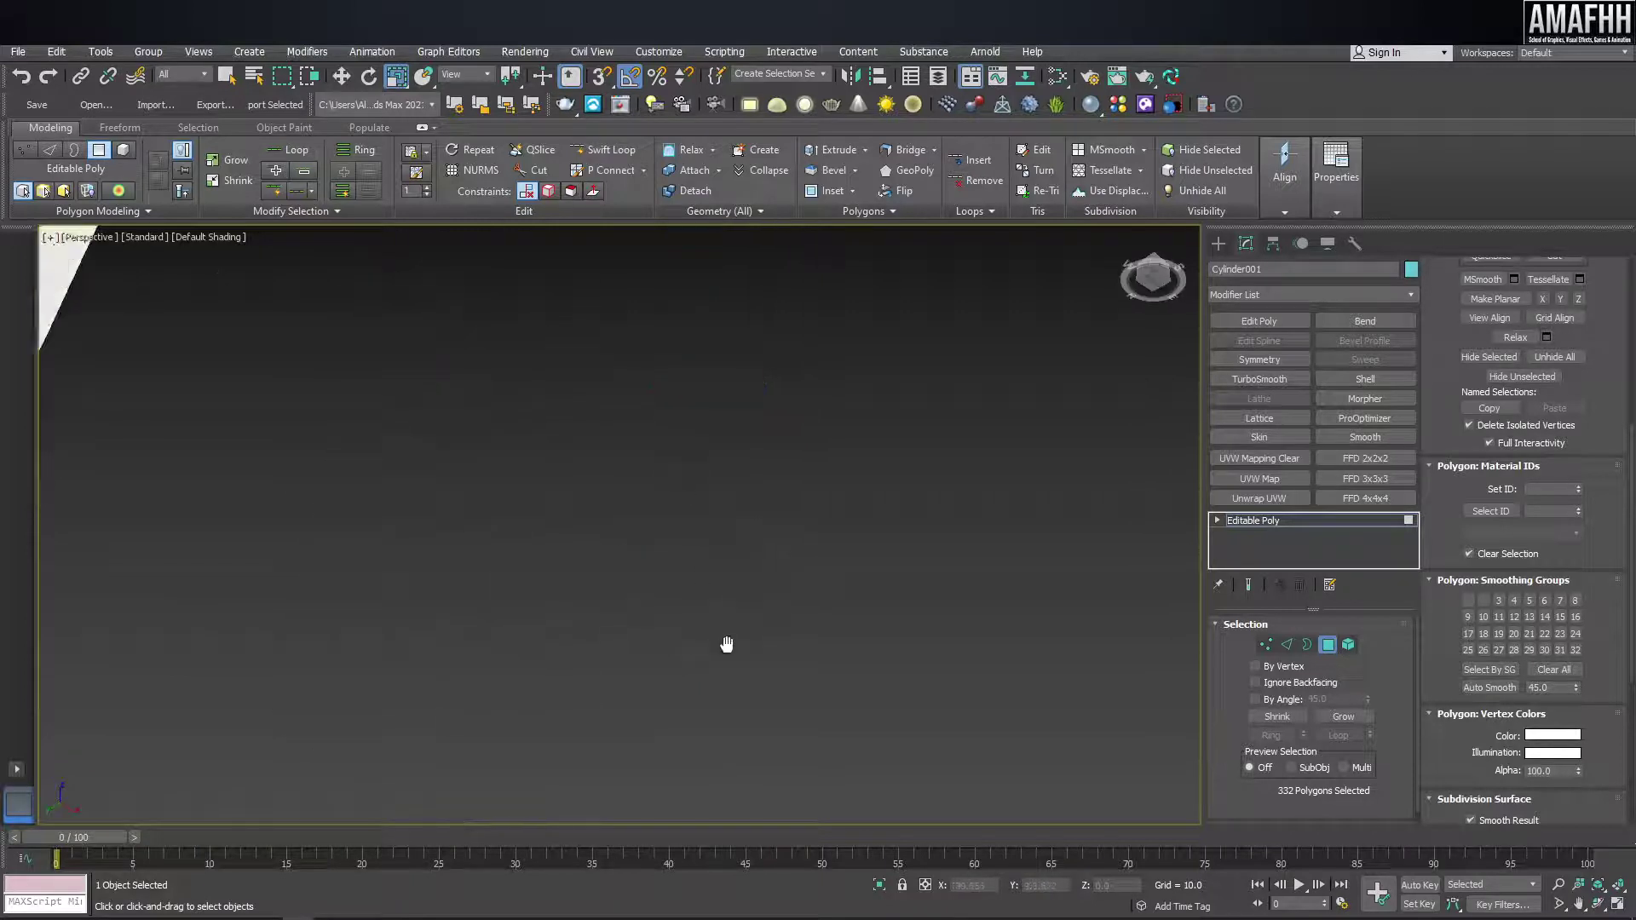
{"action": "scroll", "coordinate": [718, 596], "scroll_direction": "down", "scroll_amount": 3}
- In Edge mode, orbit to the knob end with edges shown over shading
{"action": "left_click", "coordinate": [1287, 645]}
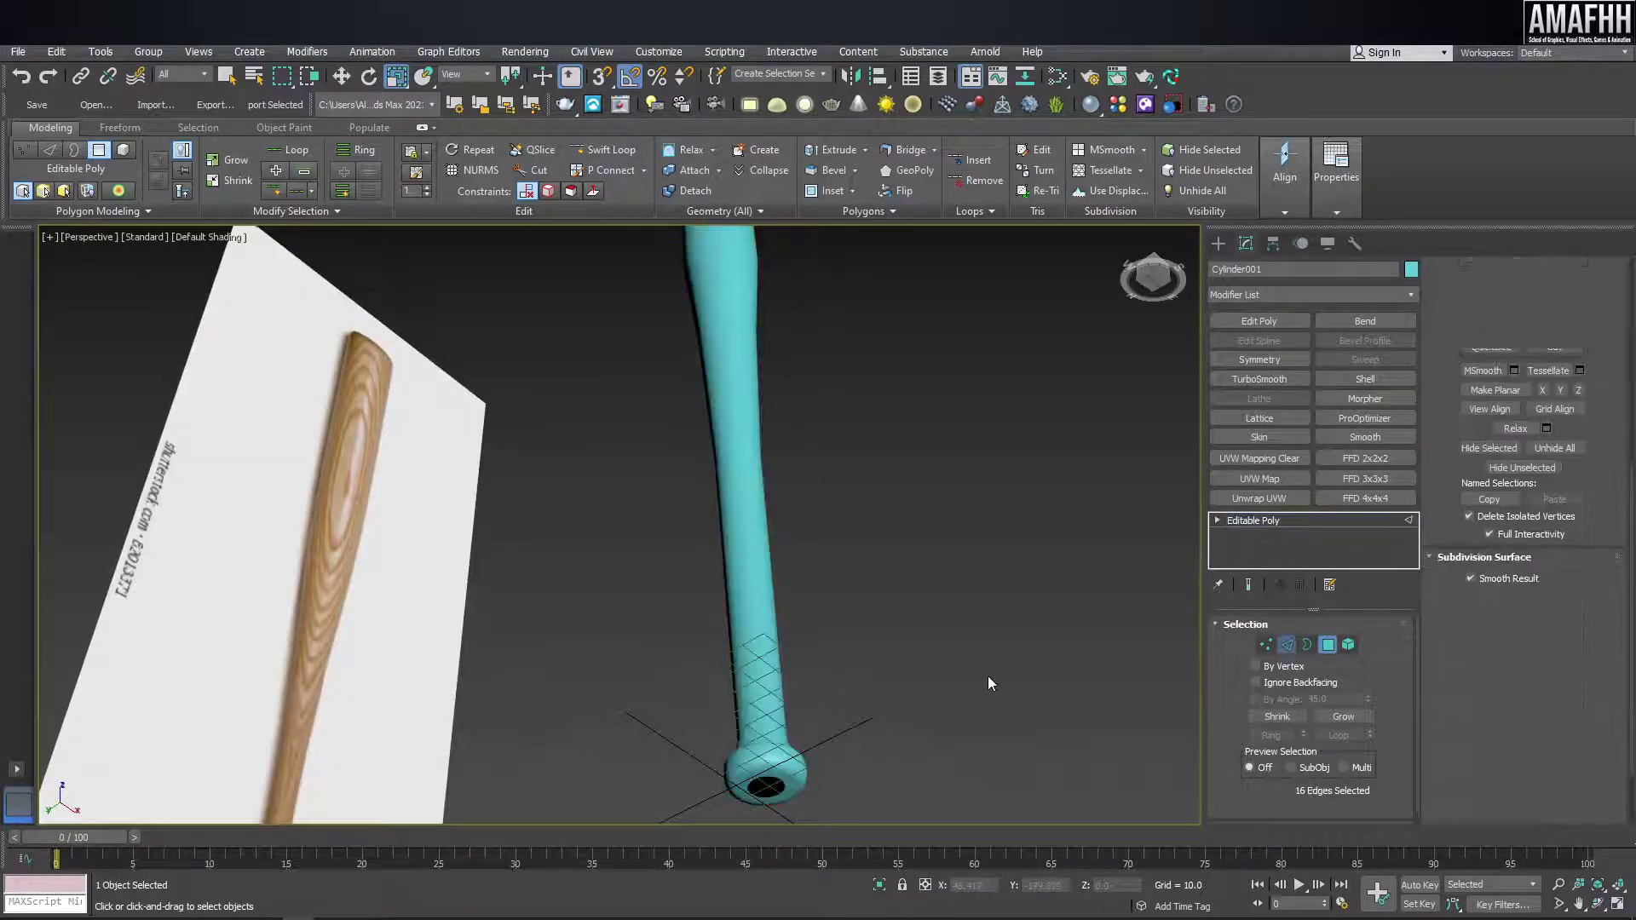
{"action": "mouse_move", "coordinate": [688, 816]}
{"action": "middle_mouse_down", "text": "alt"}
{"action": "mouse_move", "coordinate": [776, 764]}
{"action": "mouse_move", "coordinate": [658, 678]}
{"action": "middle_mouse_up", "text": "alt"}
{"action": "scroll", "coordinate": [775, 764], "scroll_direction": "up", "scroll_amount": 3}
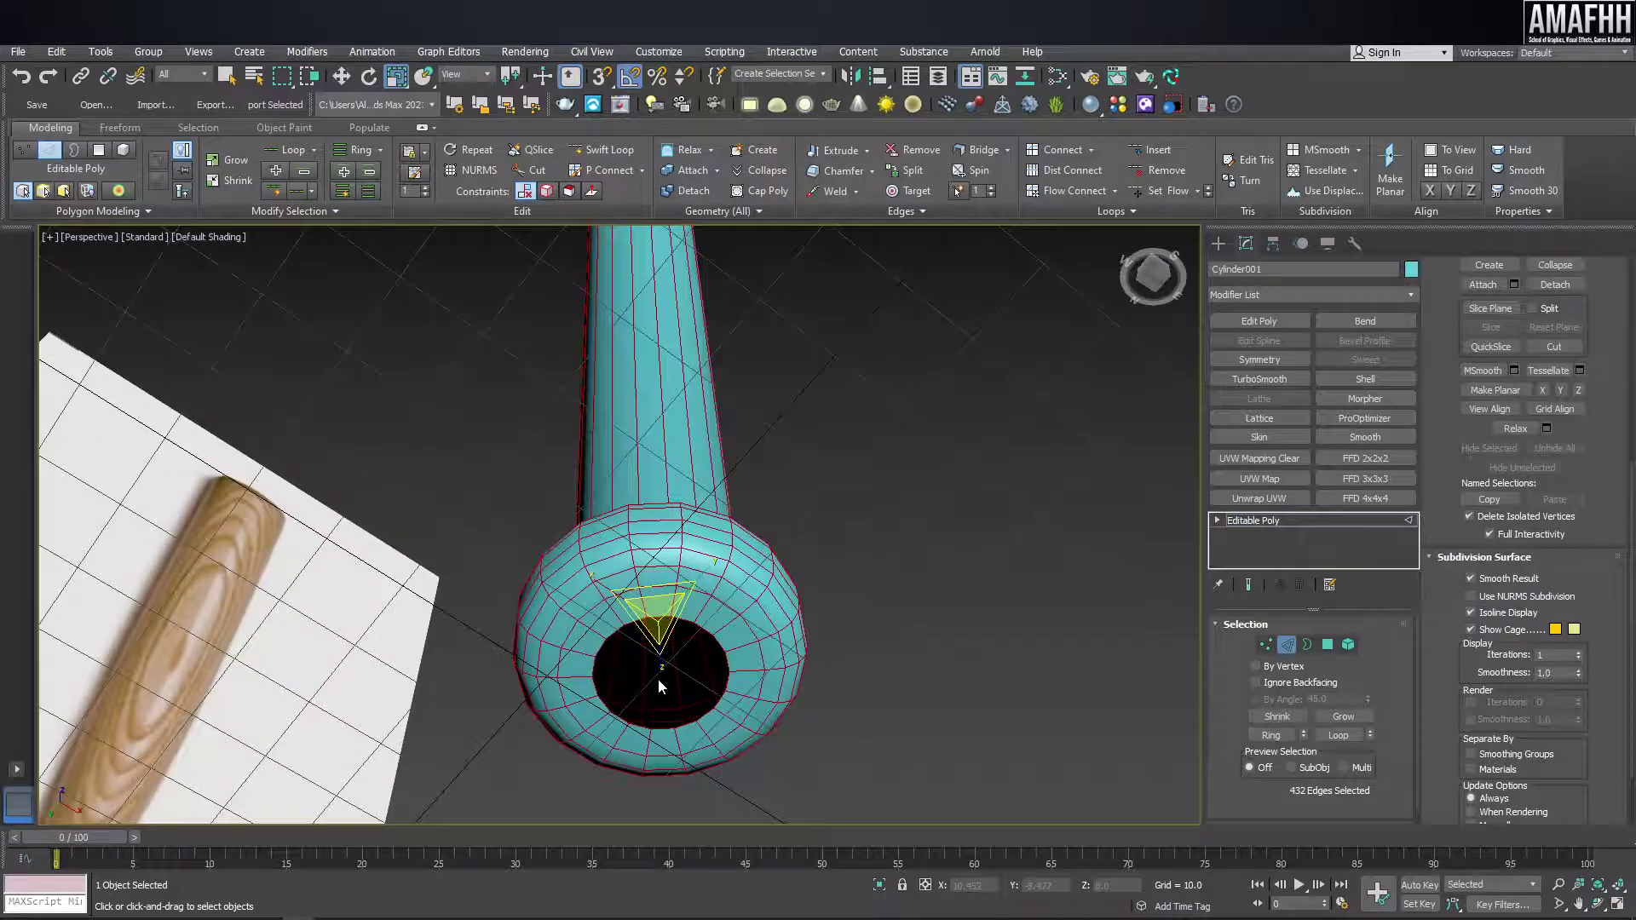
{"action": "key", "text": "F3"}
{"action": "key", "text": "F4"}
{"action": "scroll", "coordinate": [666, 664], "scroll_direction": "up", "scroll_amount": 3}
{"action": "scroll", "coordinate": [724, 595], "scroll_direction": "up", "scroll_amount": 2}
{"action": "scroll", "coordinate": [724, 596], "scroll_direction": "up", "scroll_amount": 5}
{"action": "key", "text": "w"}
{"action": "middle_click_drag", "start_coordinate": [709, 528], "coordinate": [693, 452]}
{"action": "scroll", "coordinate": [693, 452], "scroll_direction": "down", "scroll_amount": 4}
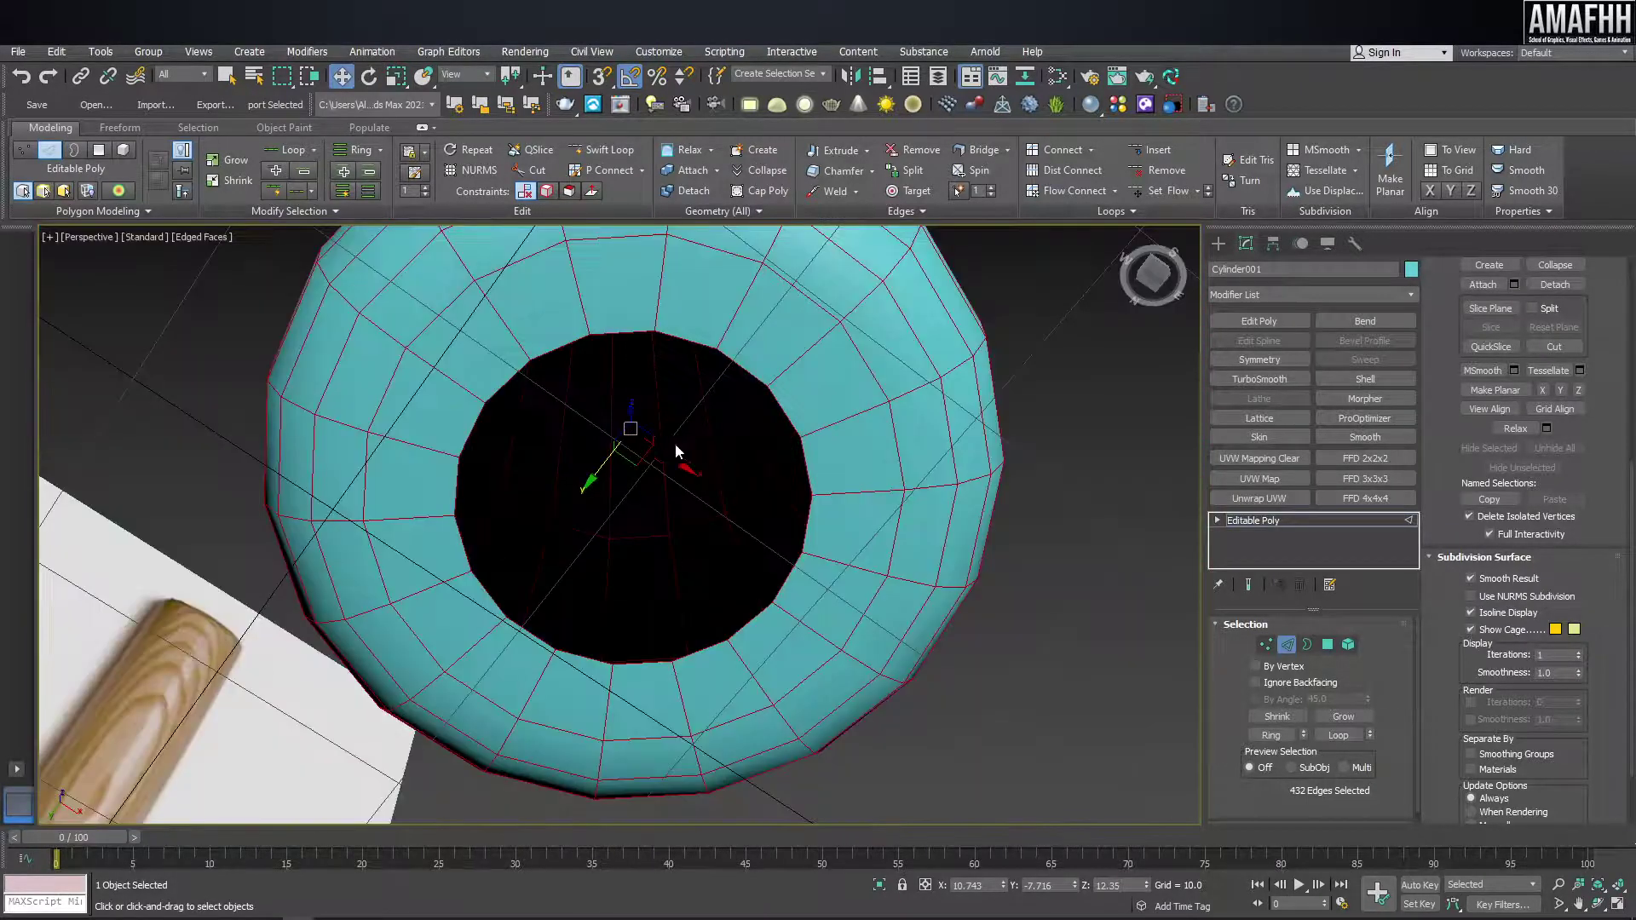
- Select the knob hole's inner rim loop and Bridge it to close the hole
{"action": "left_click", "coordinate": [1024, 496]}
{"action": "double_click", "coordinate": [725, 361]}
{"action": "middle_click_drag", "start_coordinate": [725, 361], "coordinate": [694, 362], "text": "alt"}
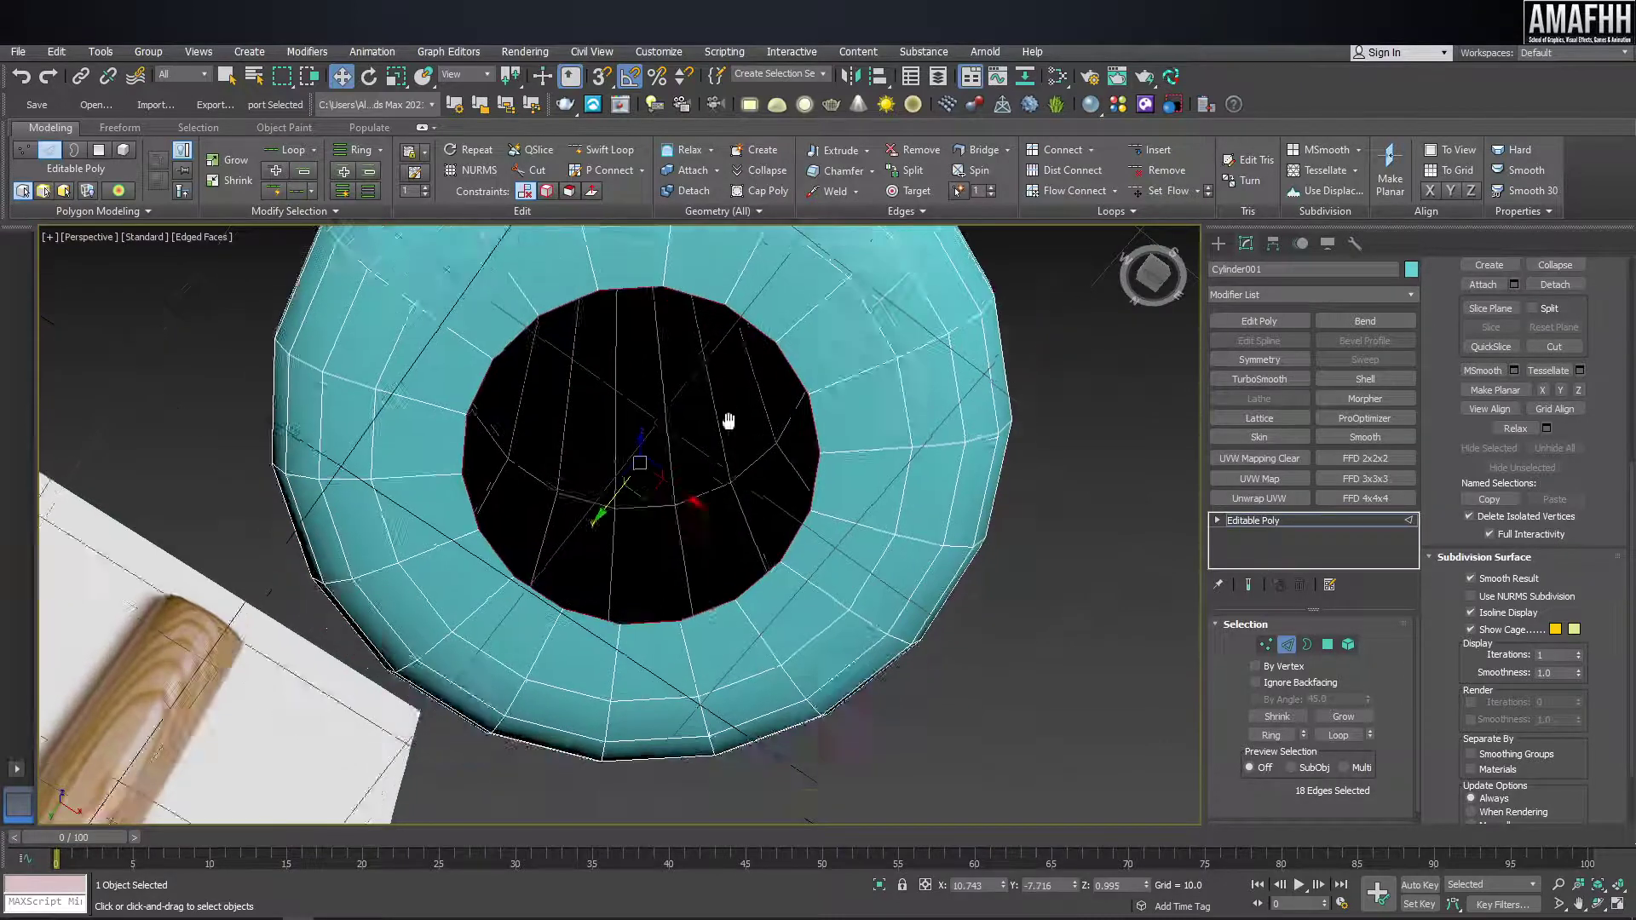
{"action": "left_click", "coordinate": [647, 281], "text": "alt"}
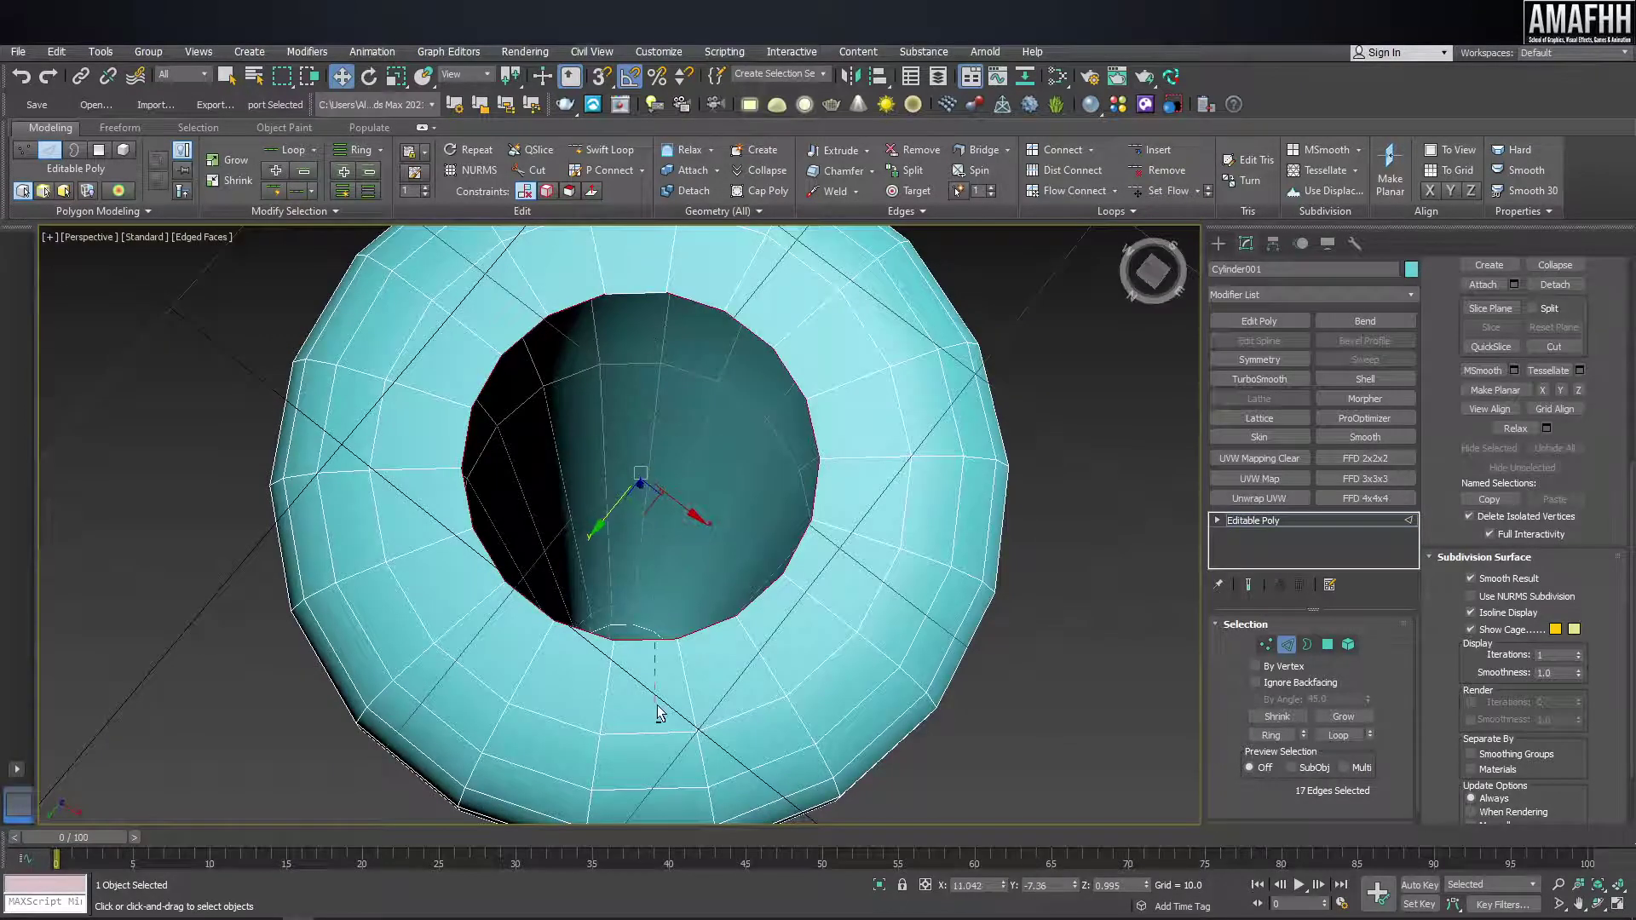
{"action": "left_click", "coordinate": [655, 622], "text": "alt"}
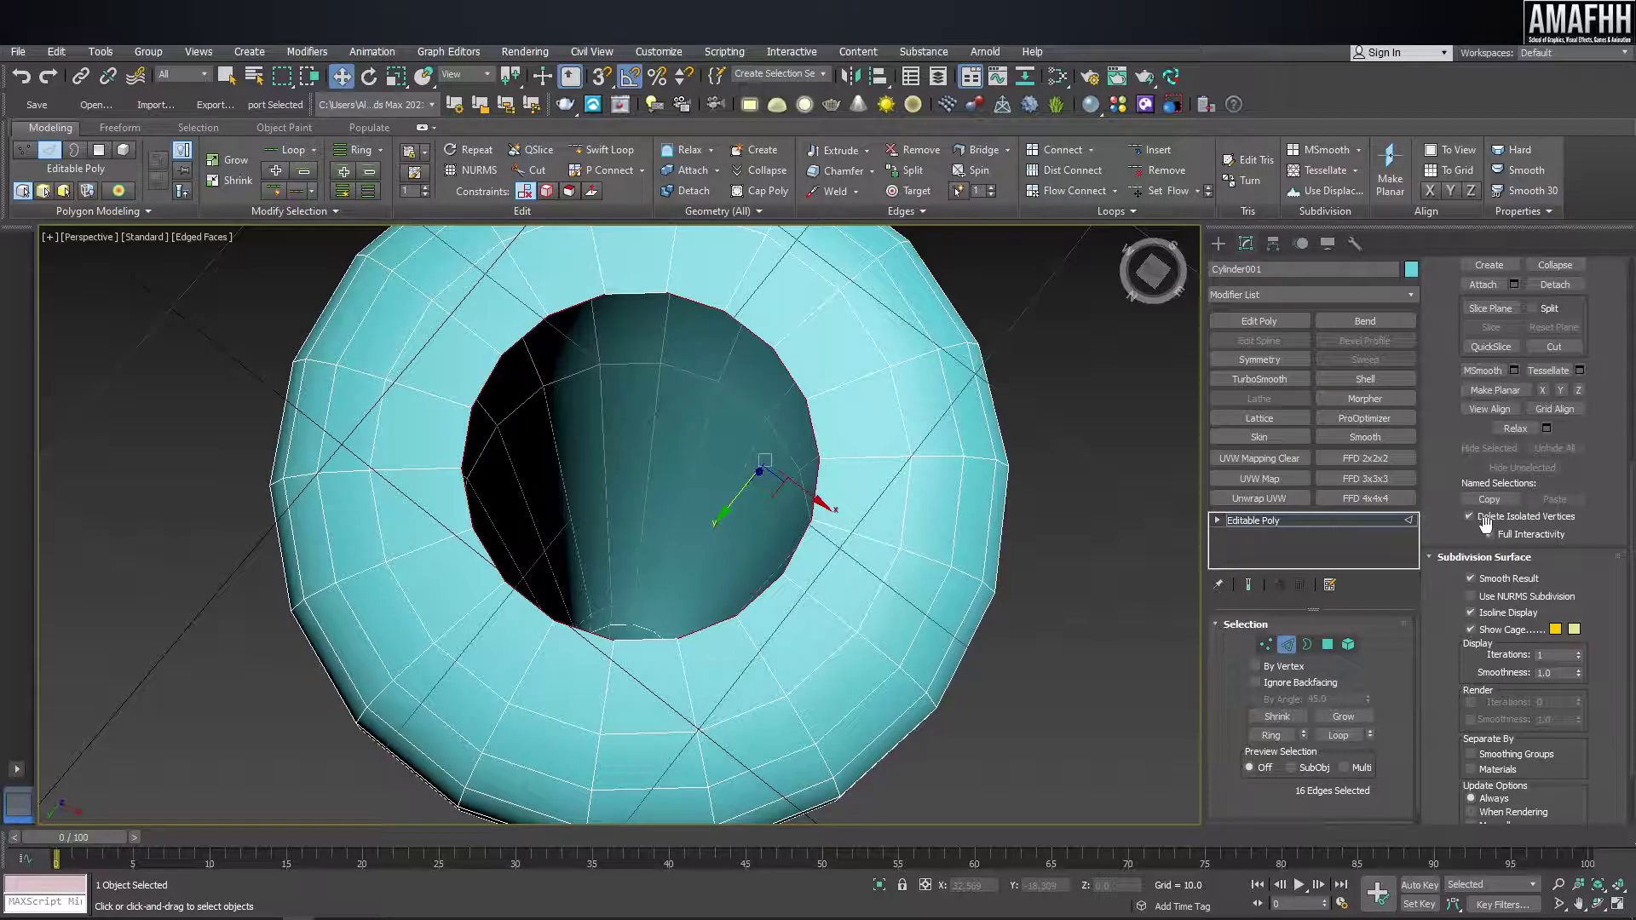
{"action": "left_click", "coordinate": [1487, 558]}
{"action": "scroll", "coordinate": [1493, 575], "scroll_direction": "up", "scroll_amount": 2}
{"action": "scroll", "coordinate": [1494, 575], "scroll_direction": "up", "scroll_amount": 2}
{"action": "left_click", "coordinate": [1483, 365]}
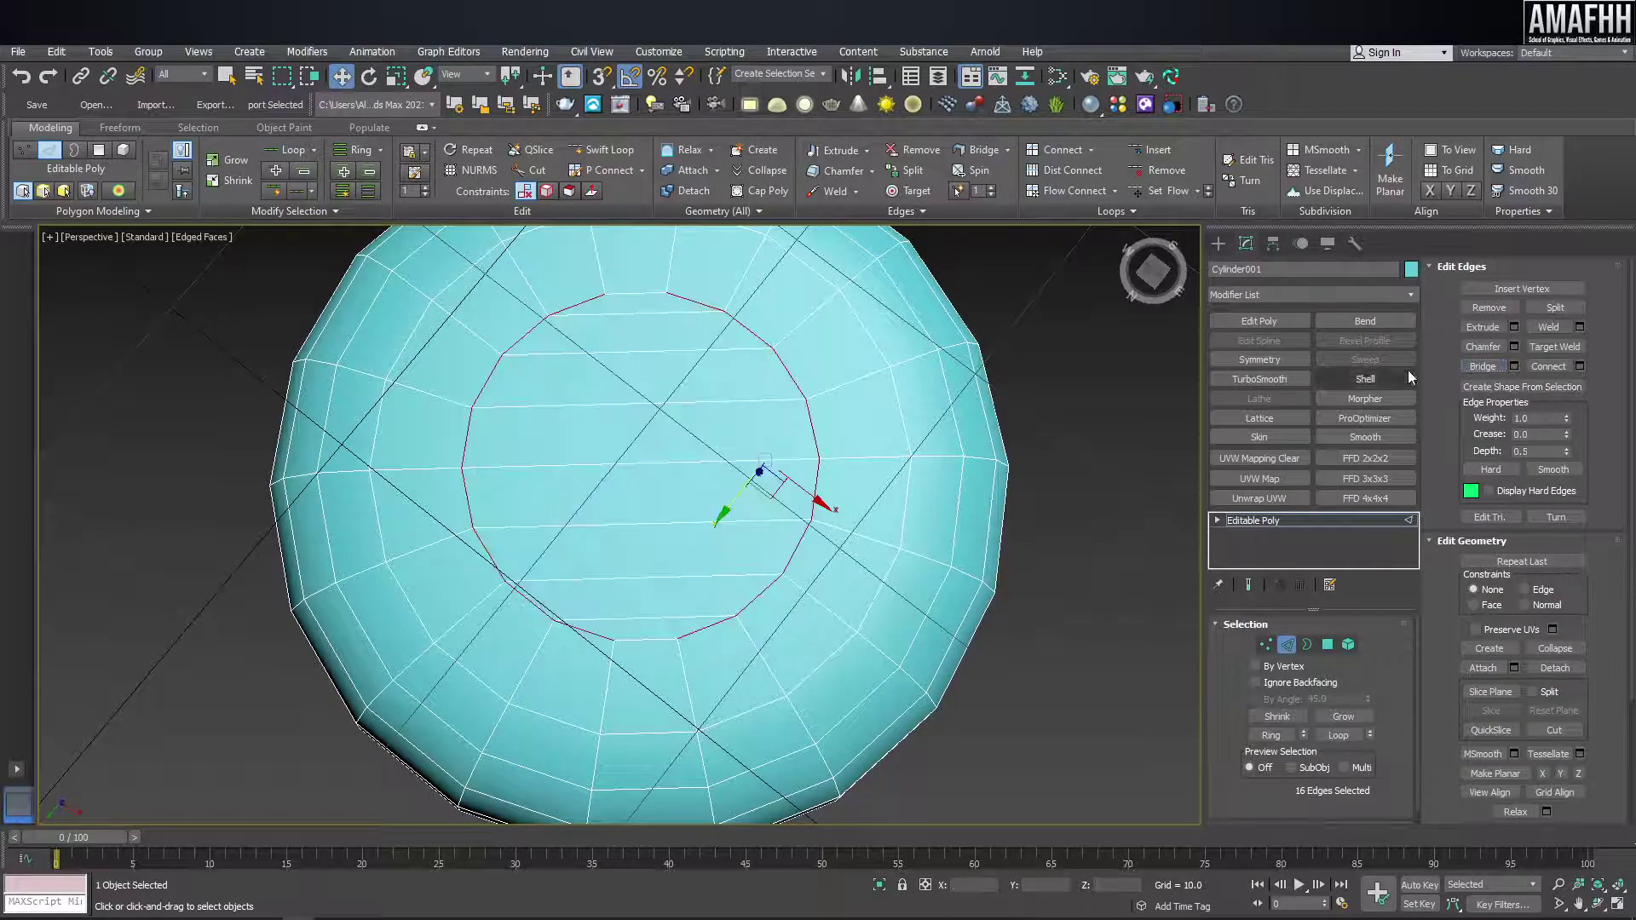
{"action": "left_click", "coordinate": [1216, 243]}
{"action": "scroll", "coordinate": [742, 432], "scroll_direction": "down", "scroll_amount": 3}
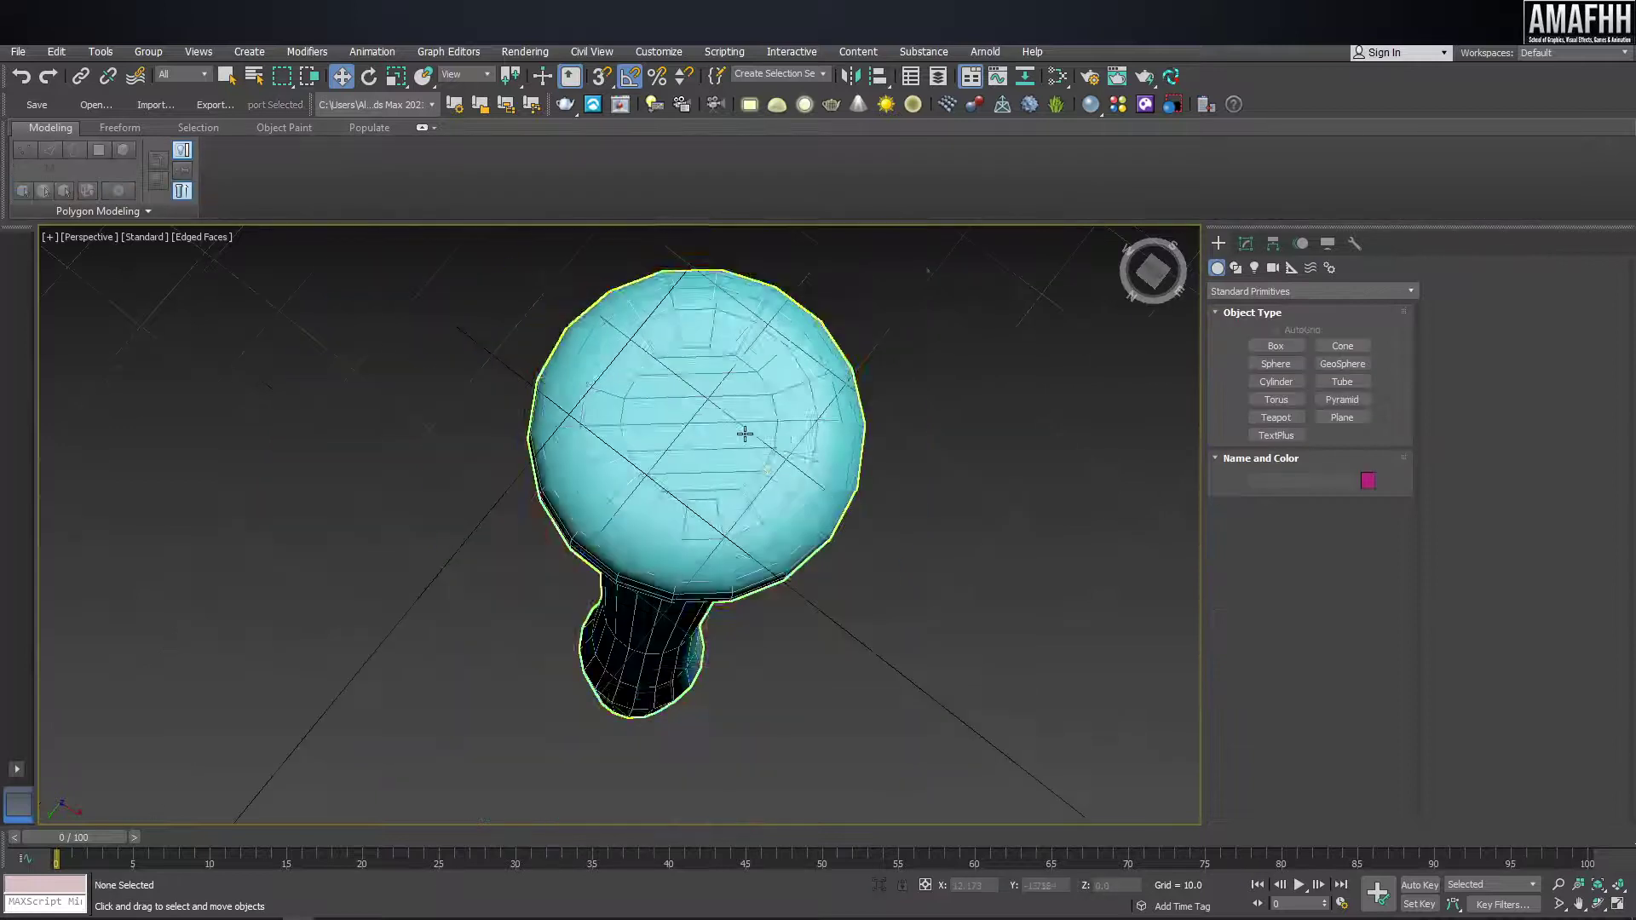
- Inspect the finished bat beside the reference in Front and Perspective views
{"action": "scroll", "coordinate": [748, 395], "scroll_direction": "down", "scroll_amount": 2}
{"action": "scroll", "coordinate": [748, 394], "scroll_direction": "up", "scroll_amount": 6}
{"action": "scroll", "coordinate": [716, 533], "scroll_direction": "down", "scroll_amount": 3}
{"action": "key", "text": "f"}
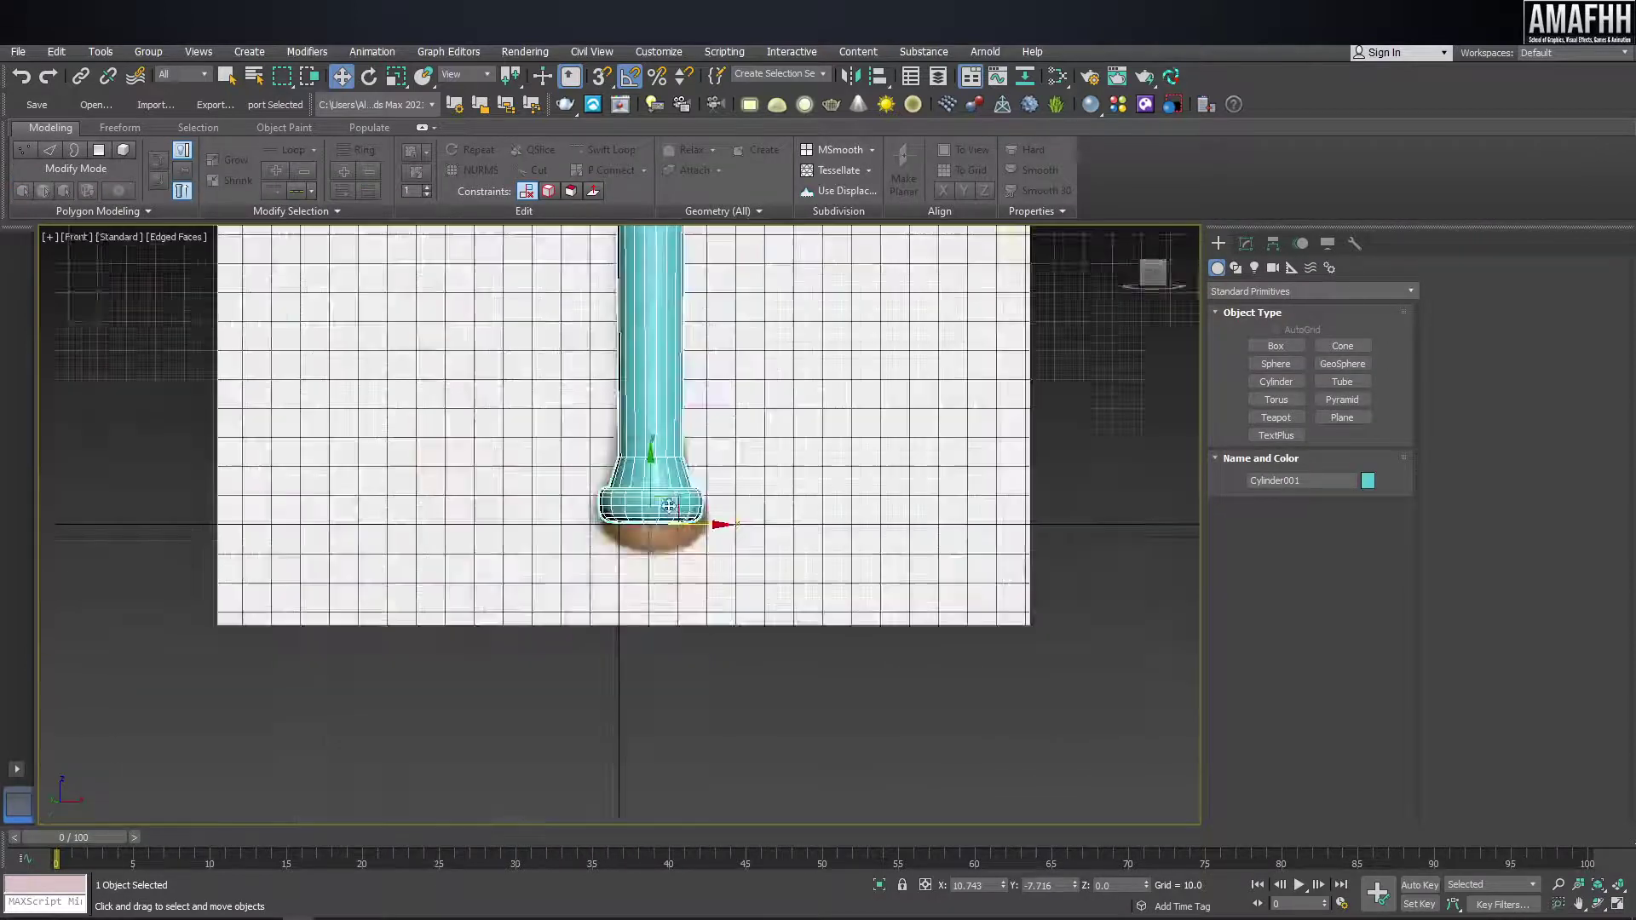
{"action": "key", "text": "z"}
{"action": "key", "text": "p"}
{"action": "mouse_move", "coordinate": [669, 355]}
{"action": "middle_mouse_down", "text": "alt"}
{"action": "mouse_move", "coordinate": [715, 413]}
{"action": "mouse_move", "coordinate": [666, 442]}
{"action": "mouse_move", "coordinate": [668, 375]}
{"action": "middle_mouse_up", "text": "alt"}
{"action": "scroll", "coordinate": [669, 375], "scroll_direction": "up", "scroll_amount": 3}
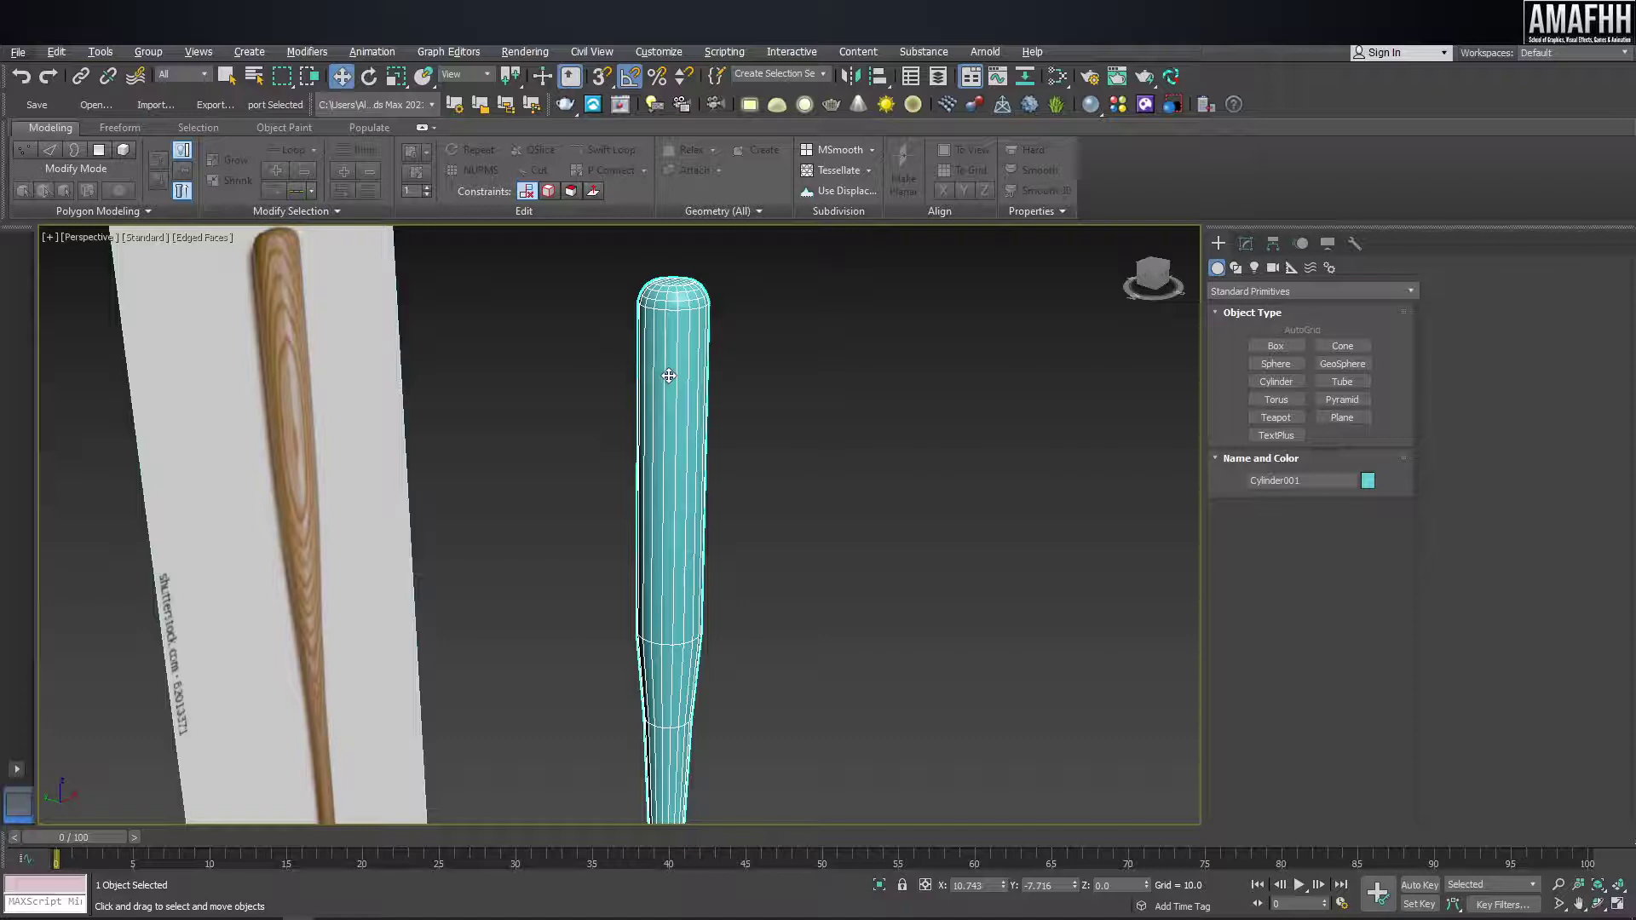
{"action": "scroll", "coordinate": [670, 374], "scroll_direction": "down", "scroll_amount": 5}
{"action": "scroll", "coordinate": [707, 380], "scroll_direction": "up", "scroll_amount": 4}
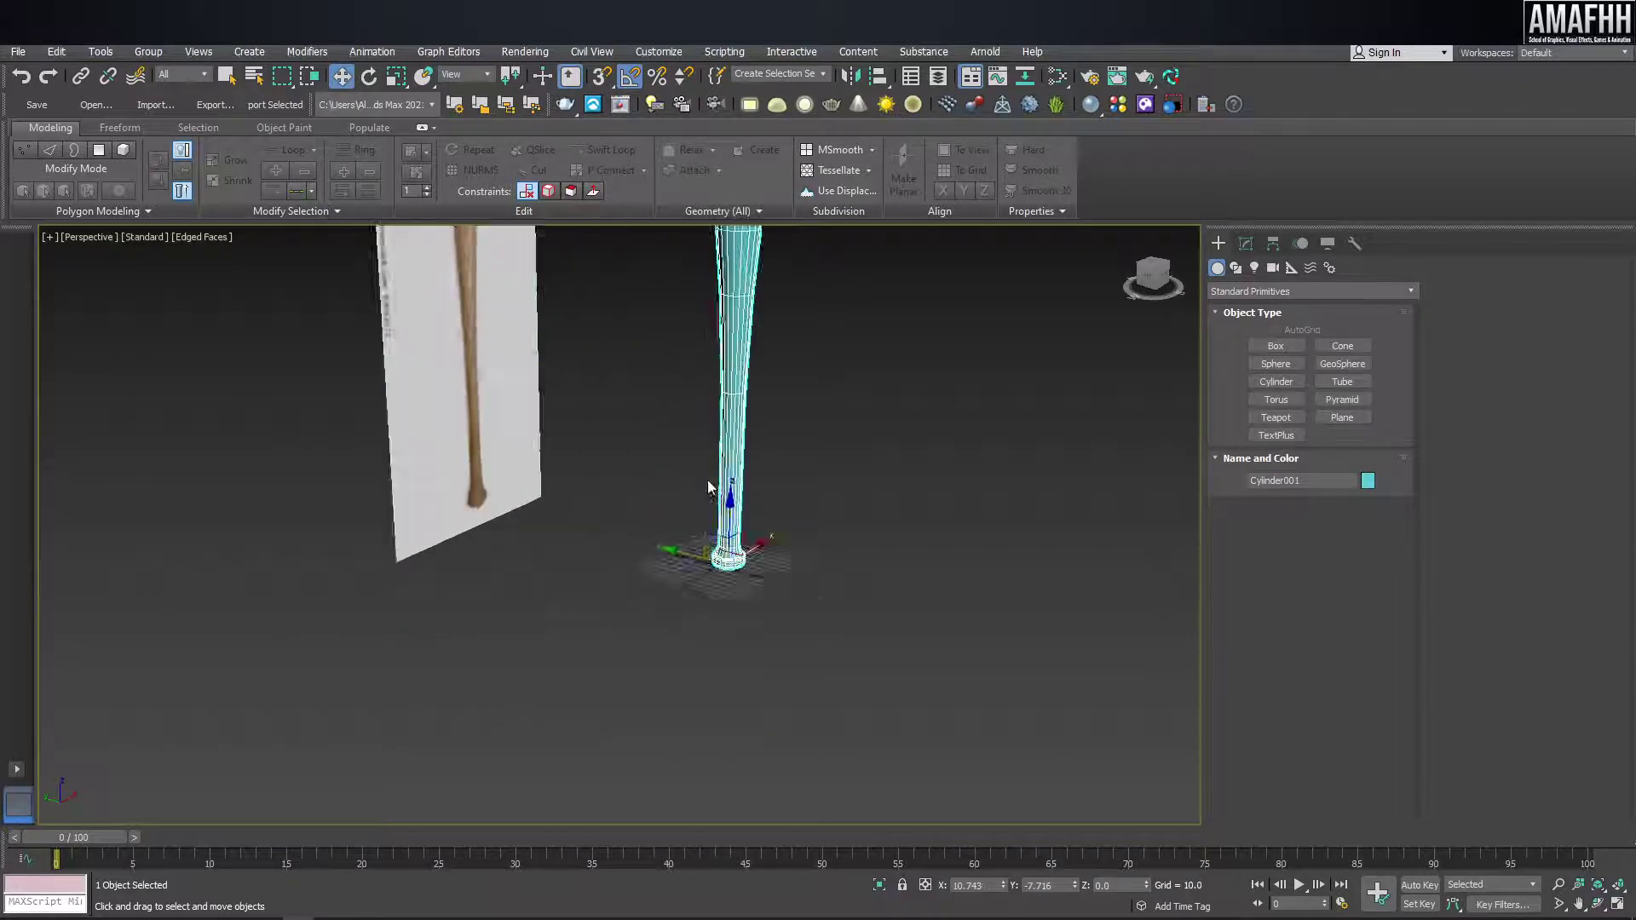
{"action": "scroll", "coordinate": [769, 477], "scroll_direction": "up", "scroll_amount": 2}
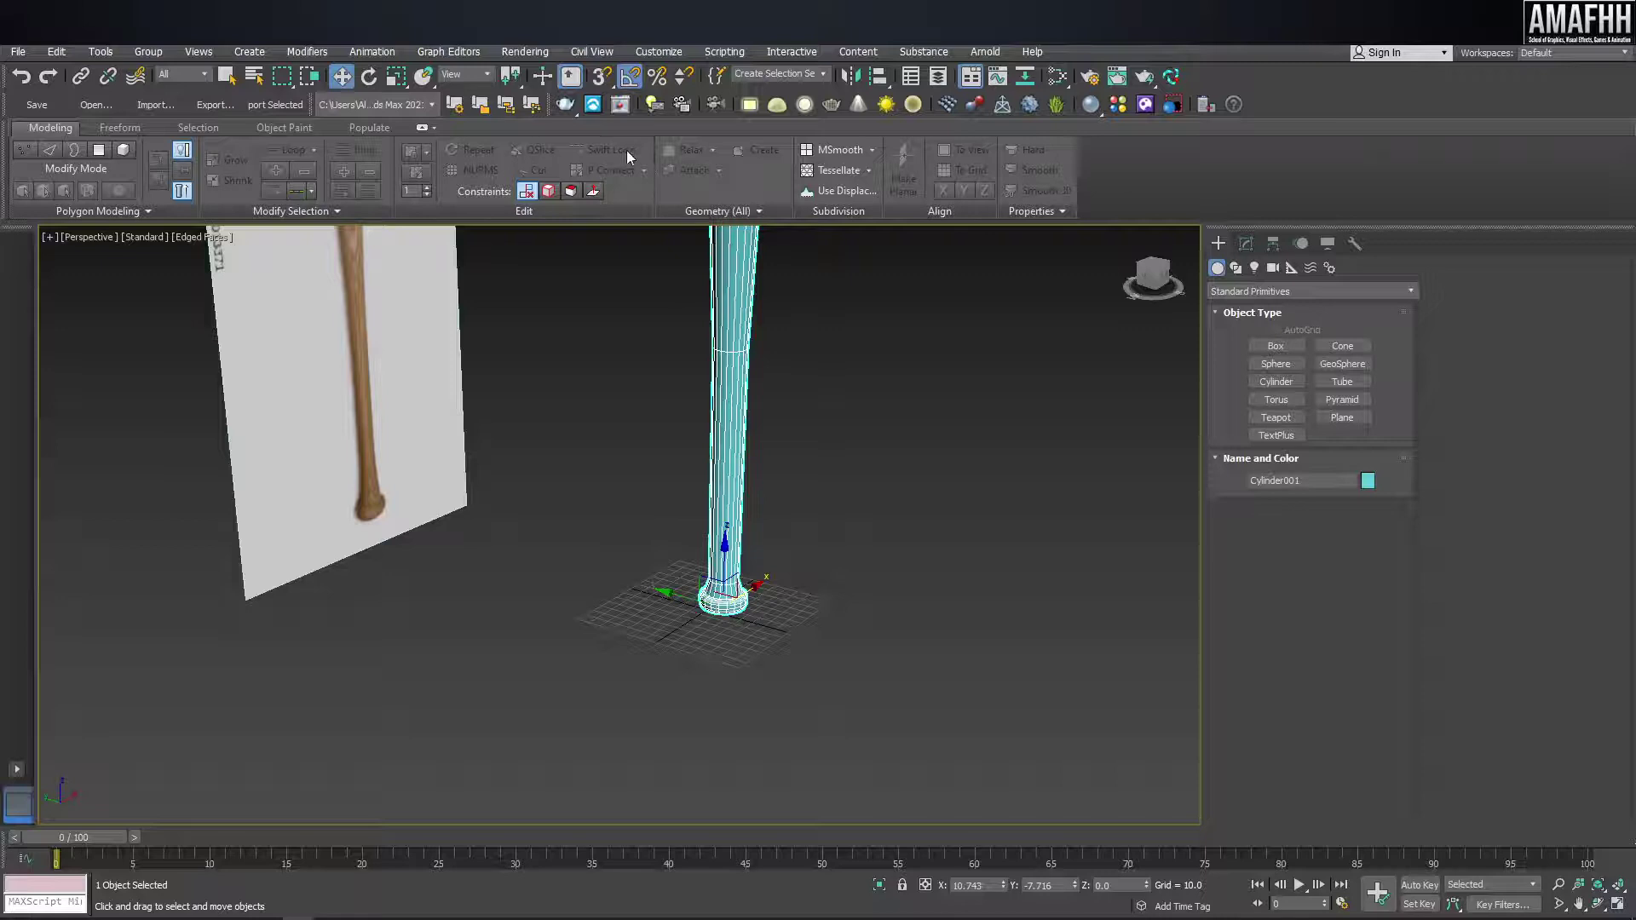
- Add an edge loop with Swift Loop in Editable Poly, then turn it off
{"action": "left_click", "coordinate": [1245, 244]}
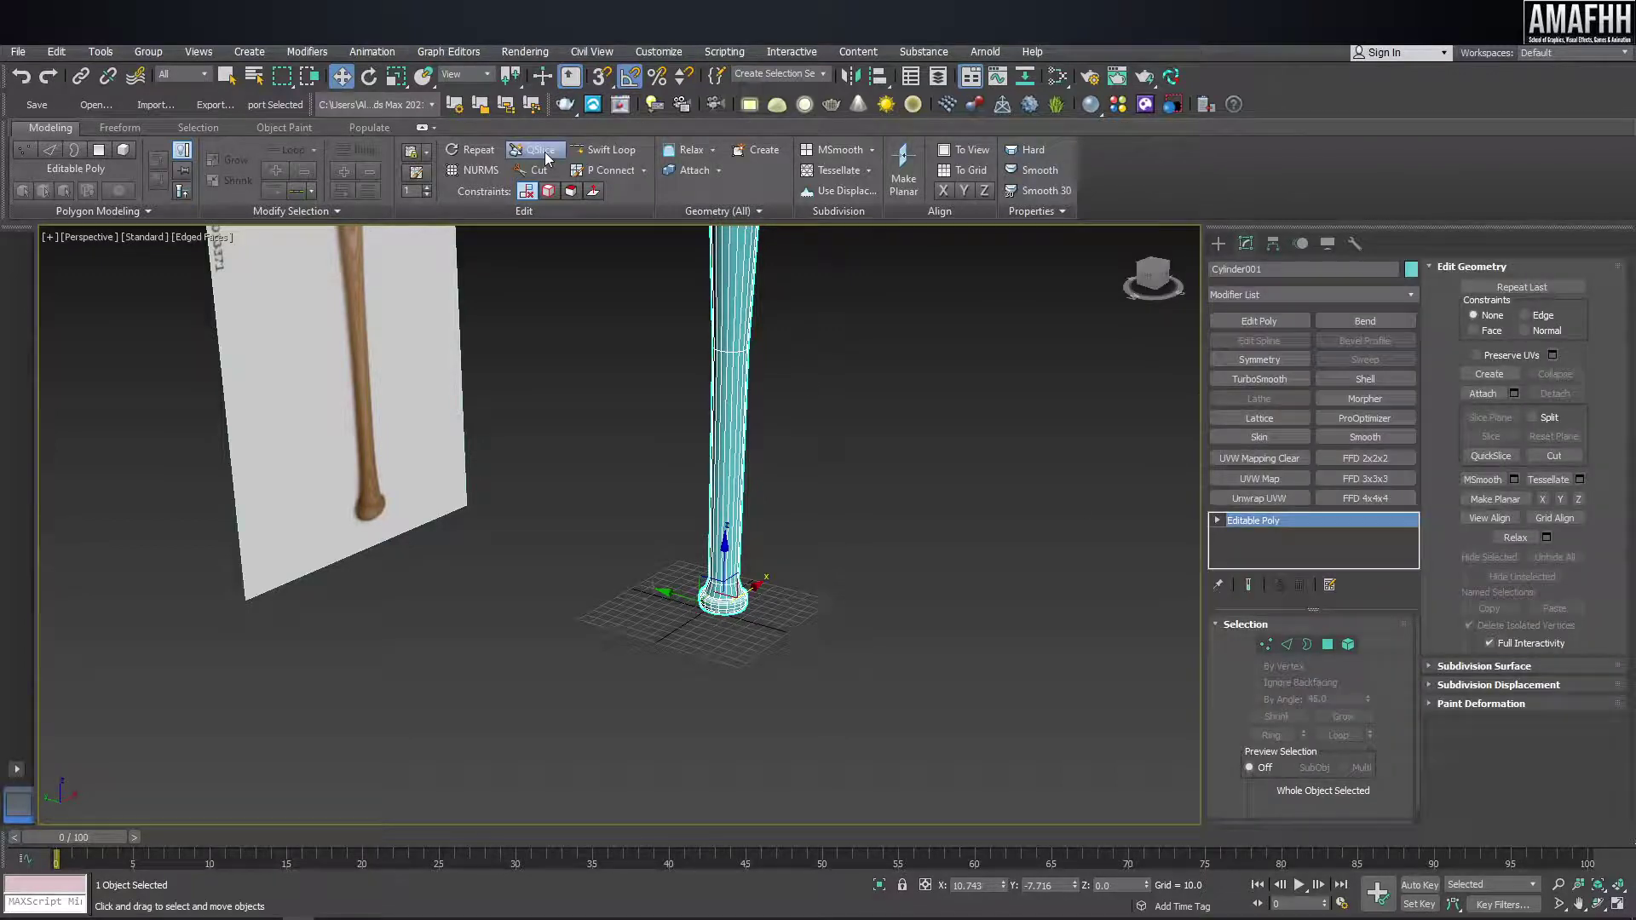
{"action": "left_click", "coordinate": [605, 150]}
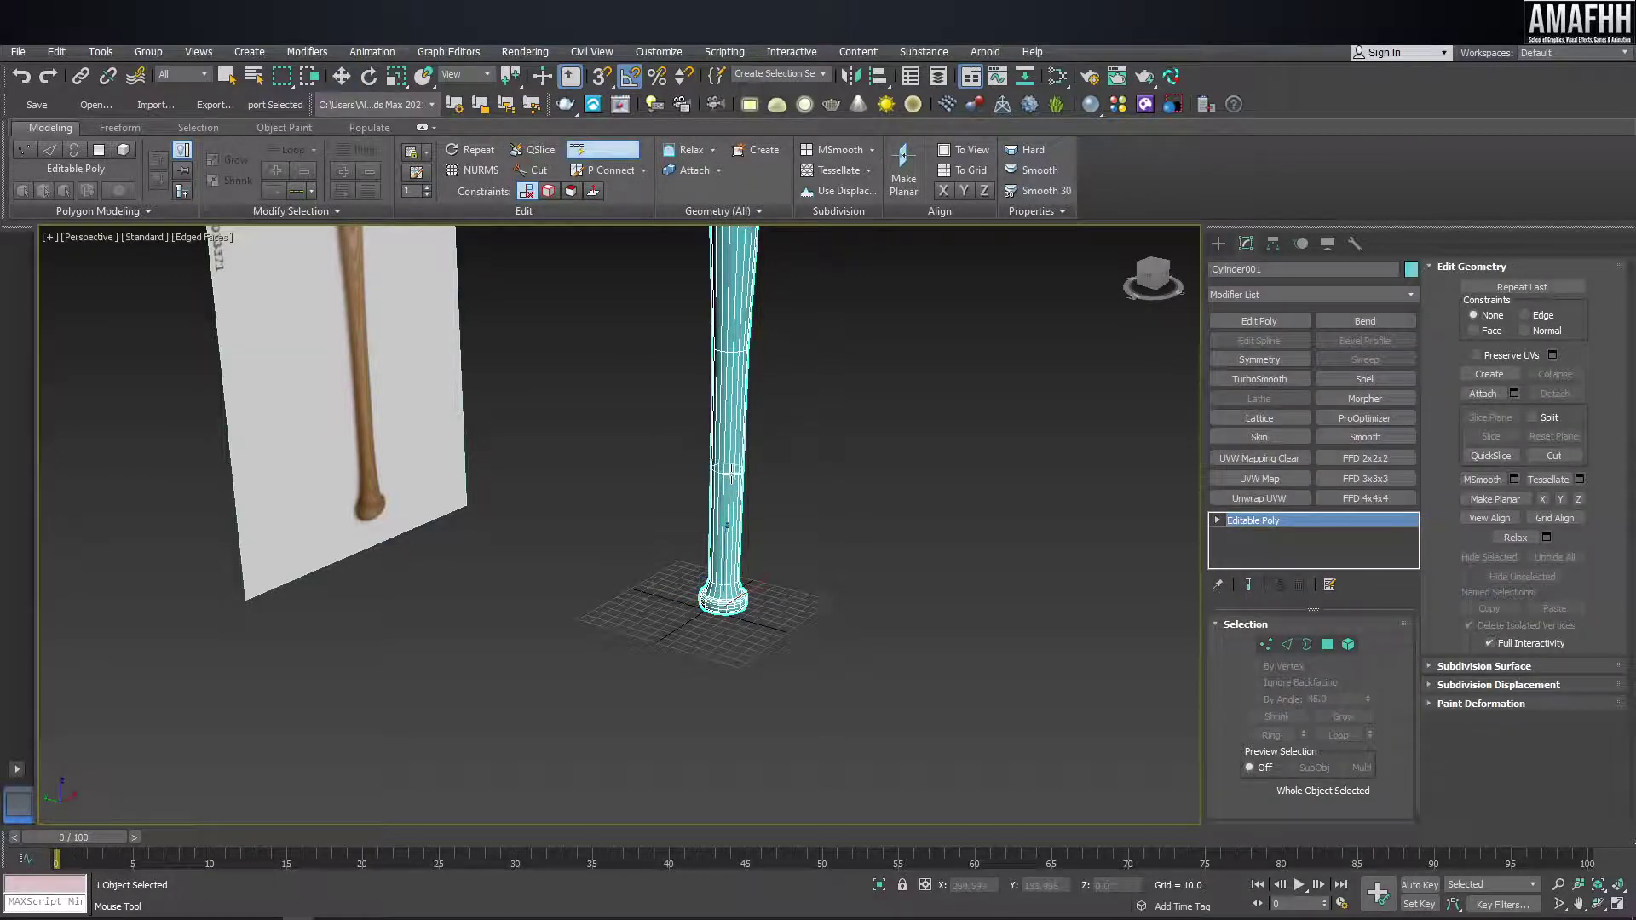
{"action": "key", "text": "w"}
{"action": "scroll", "coordinate": [843, 449], "scroll_direction": "up", "scroll_amount": 3}
{"action": "scroll", "coordinate": [750, 492], "scroll_direction": "down", "scroll_amount": 1}
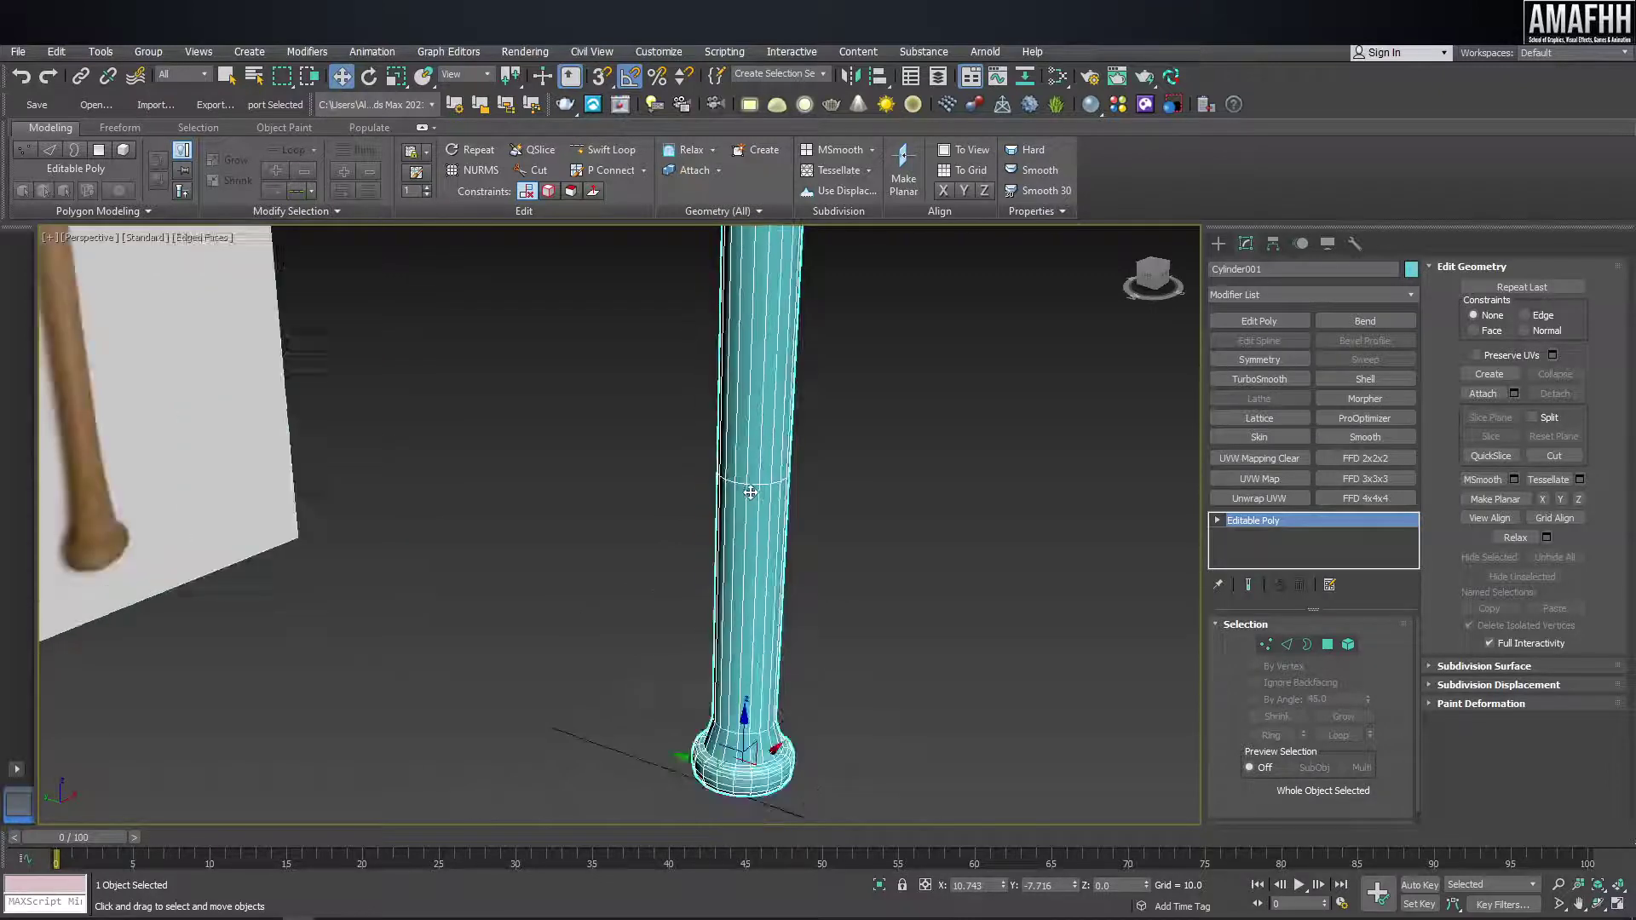
{"action": "scroll", "coordinate": [750, 493], "scroll_direction": "down", "scroll_amount": 3}
{"action": "mouse_move", "coordinate": [703, 398]}
{"action": "middle_mouse_down"}
{"action": "mouse_move", "coordinate": [716, 428]}
{"action": "mouse_move", "coordinate": [735, 412]}
{"action": "middle_mouse_up"}
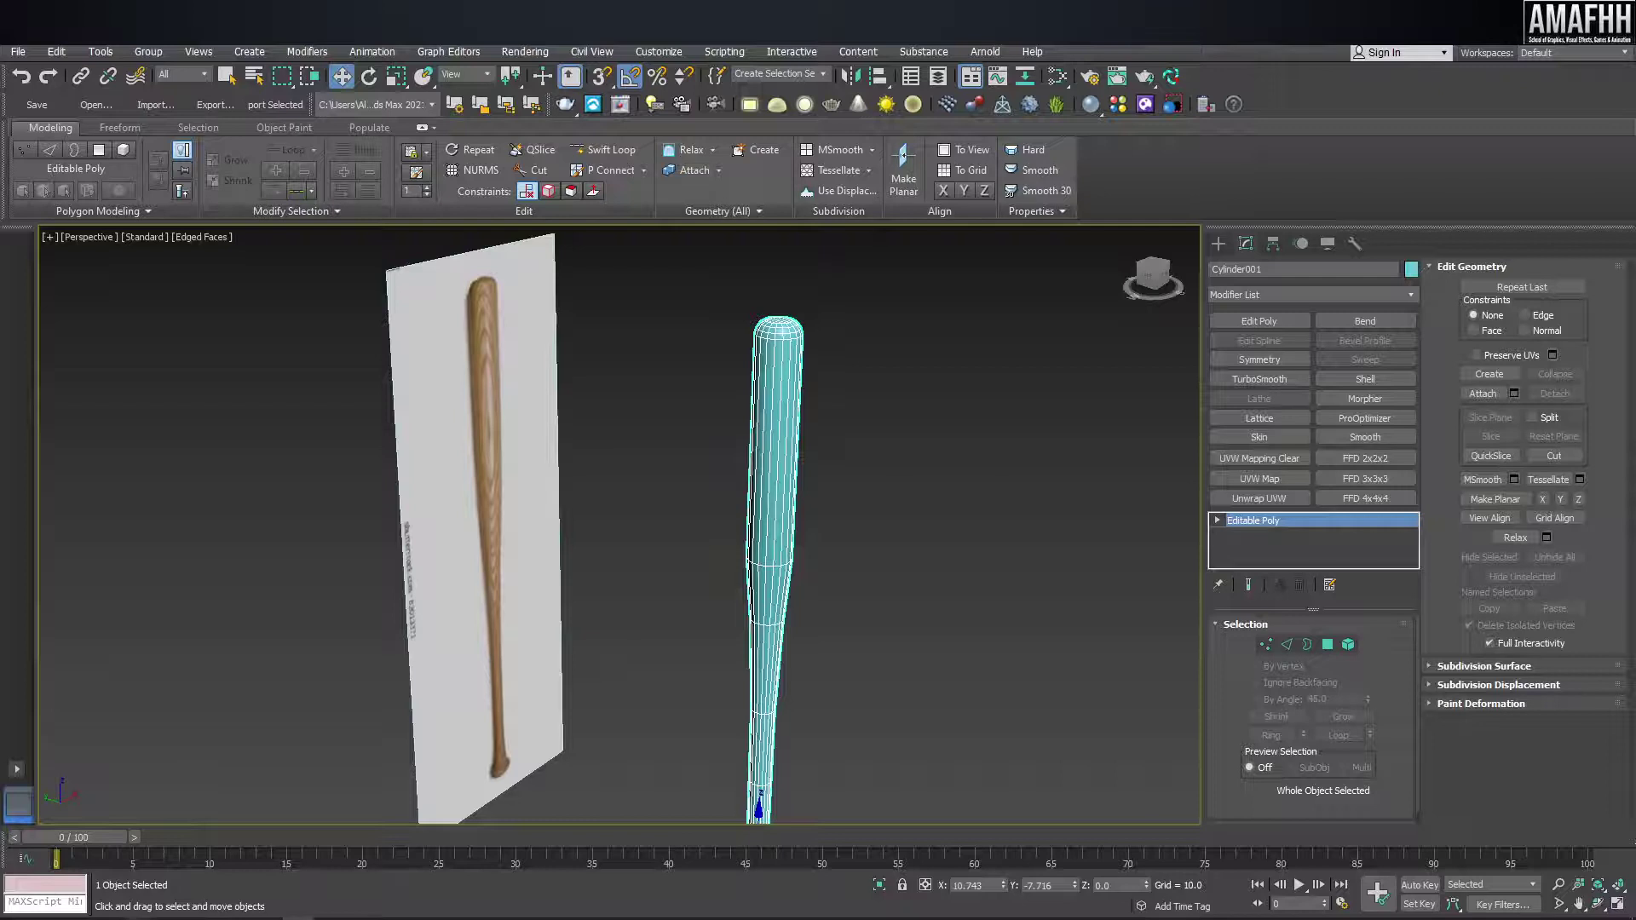
- Bring up the Google Images 'base ball bat' results in Chrome
{"action": "left_click", "coordinate": [358, 861]}
{"action": "scroll", "coordinate": [644, 660], "scroll_direction": "down", "scroll_amount": 3}
{"action": "scroll", "coordinate": [644, 661], "scroll_direction": "down", "scroll_amount": 3}
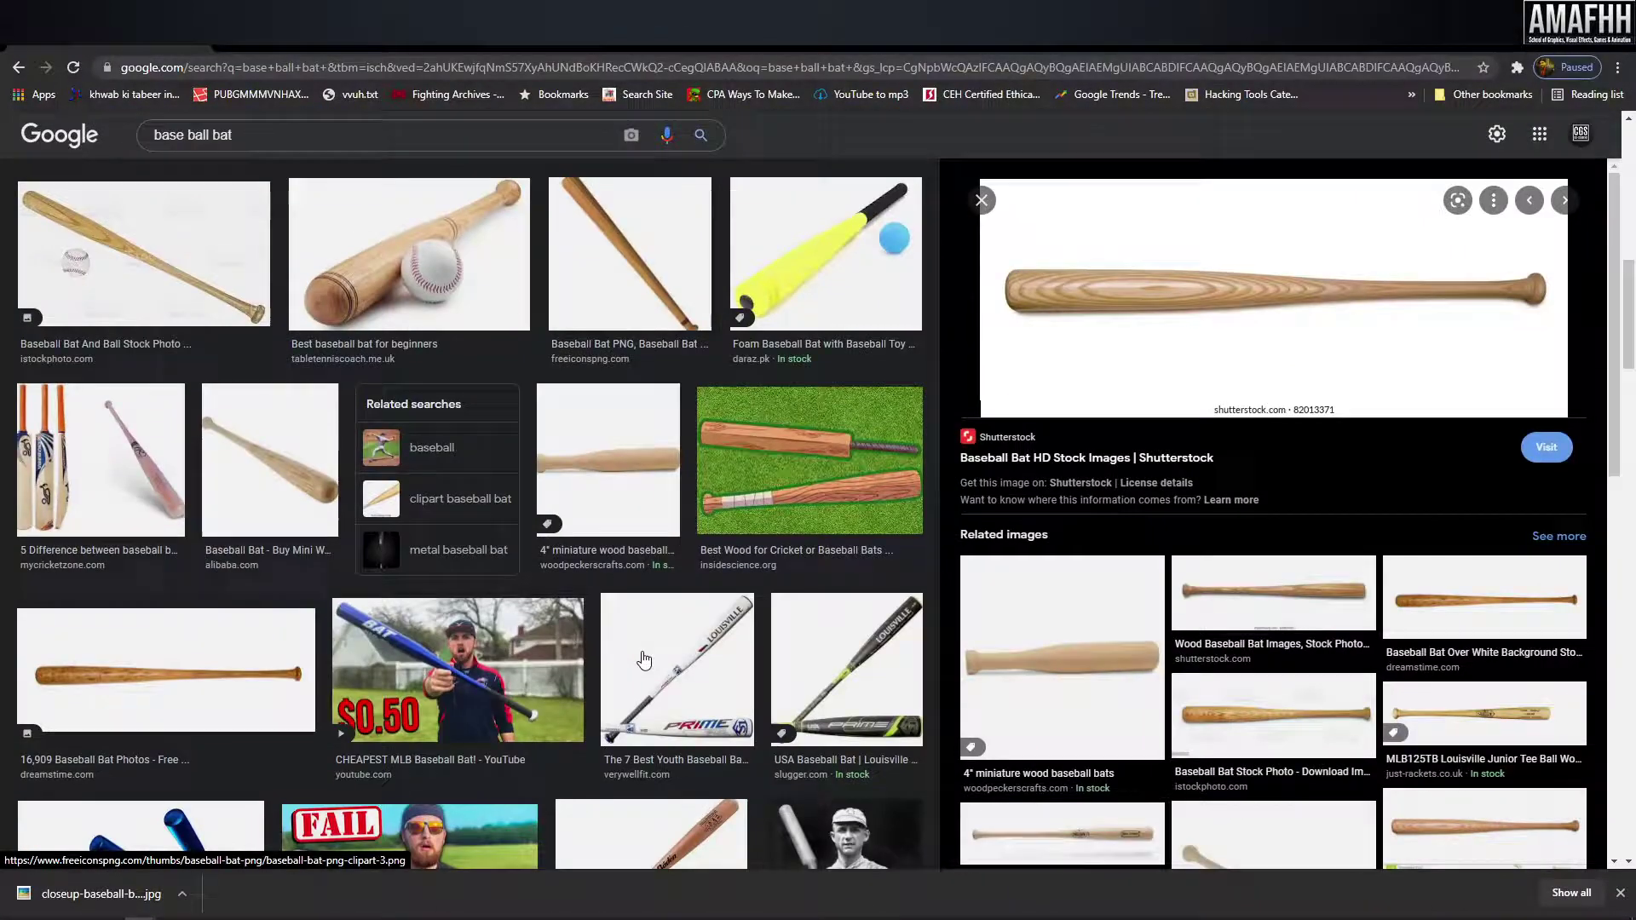
- Add 'shark' to the bat image search and preview the green Pillbox shark bat
{"action": "scroll", "coordinate": [643, 660], "scroll_direction": "up", "scroll_amount": 5}
{"action": "scroll", "coordinate": [474, 503], "scroll_direction": "up", "scroll_amount": 3}
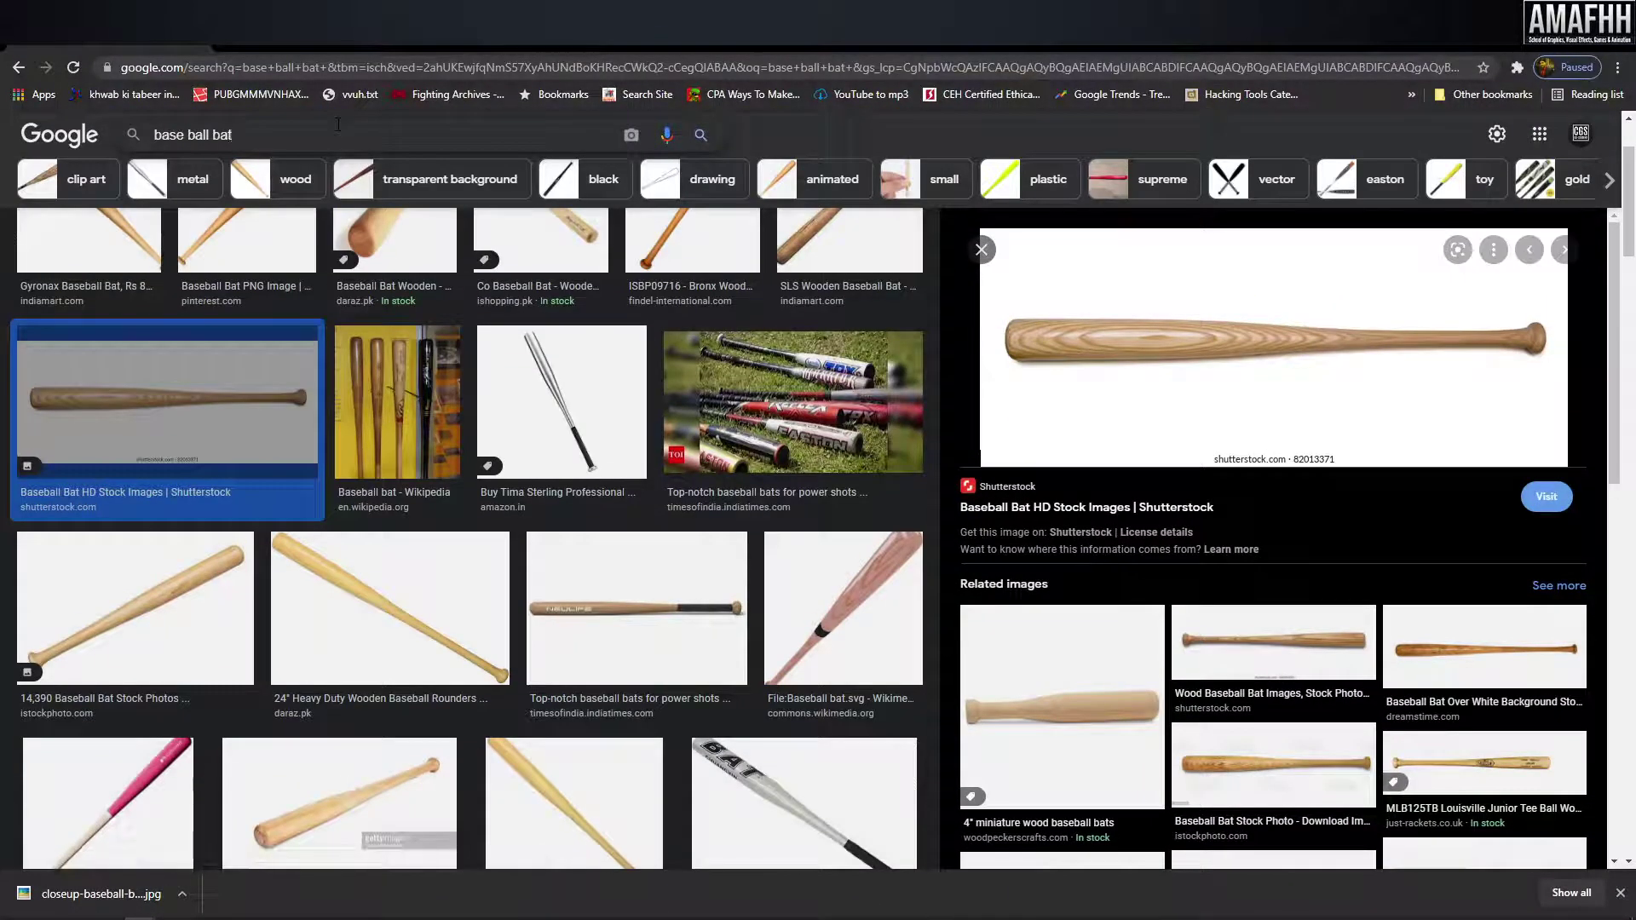
{"action": "type", "text": "shark"}
{"action": "key", "text": "Return"}
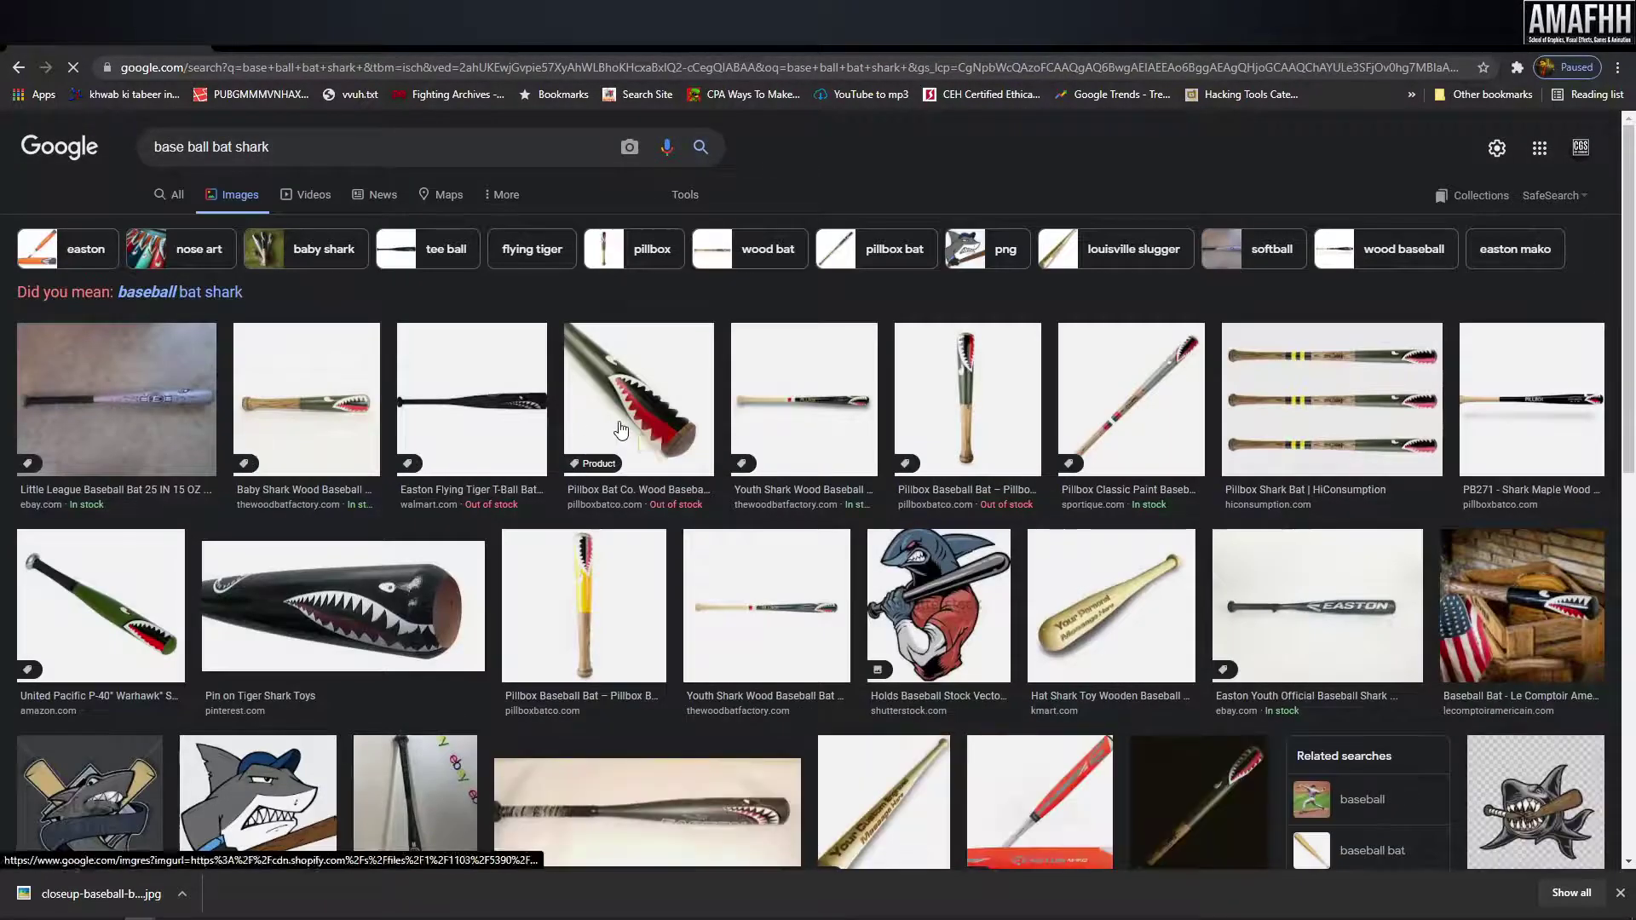
{"action": "left_click", "coordinate": [620, 428]}
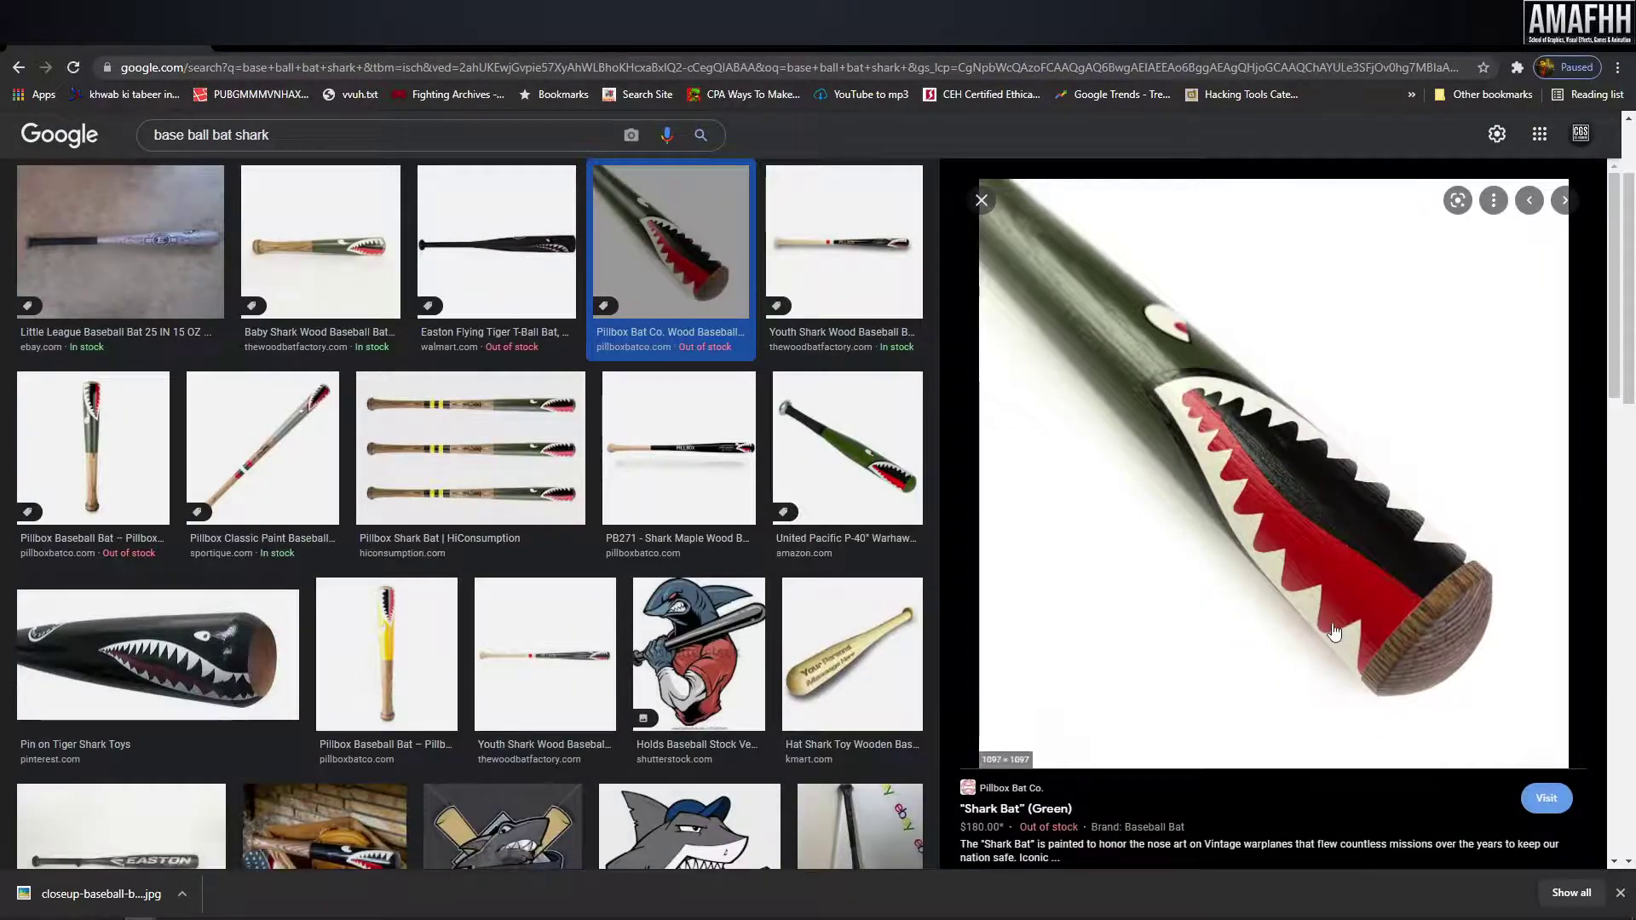
- Replace the query with 'shark texture' and run the image search
{"action": "scroll", "coordinate": [271, 597], "scroll_direction": "up", "scroll_amount": 2}
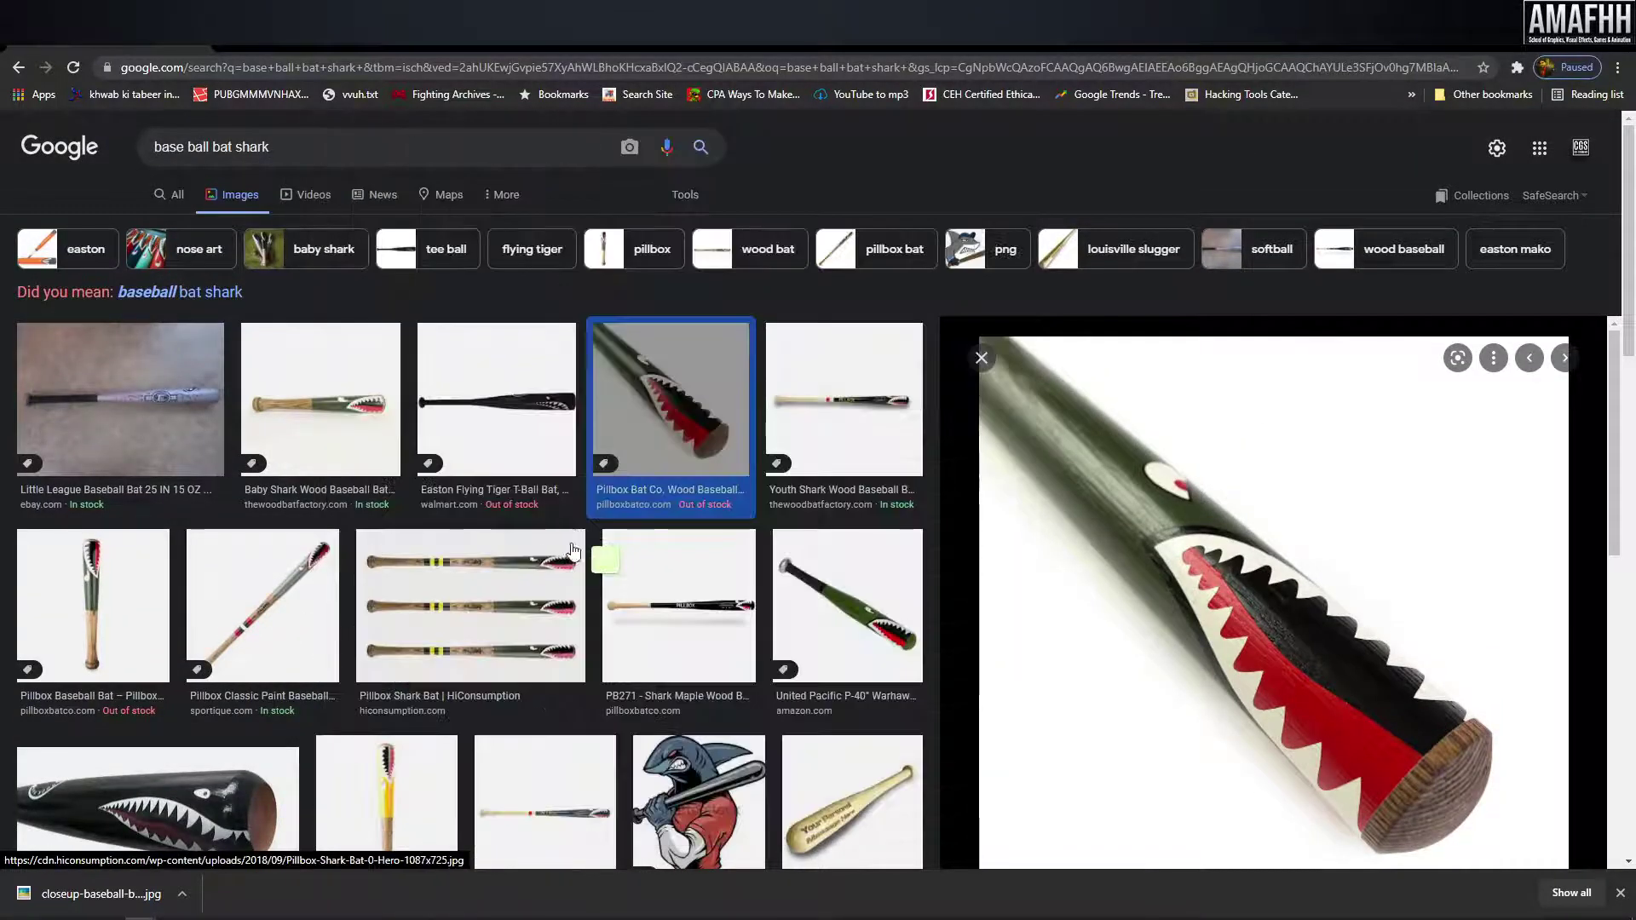
{"action": "triple_click", "coordinate": [252, 147]}
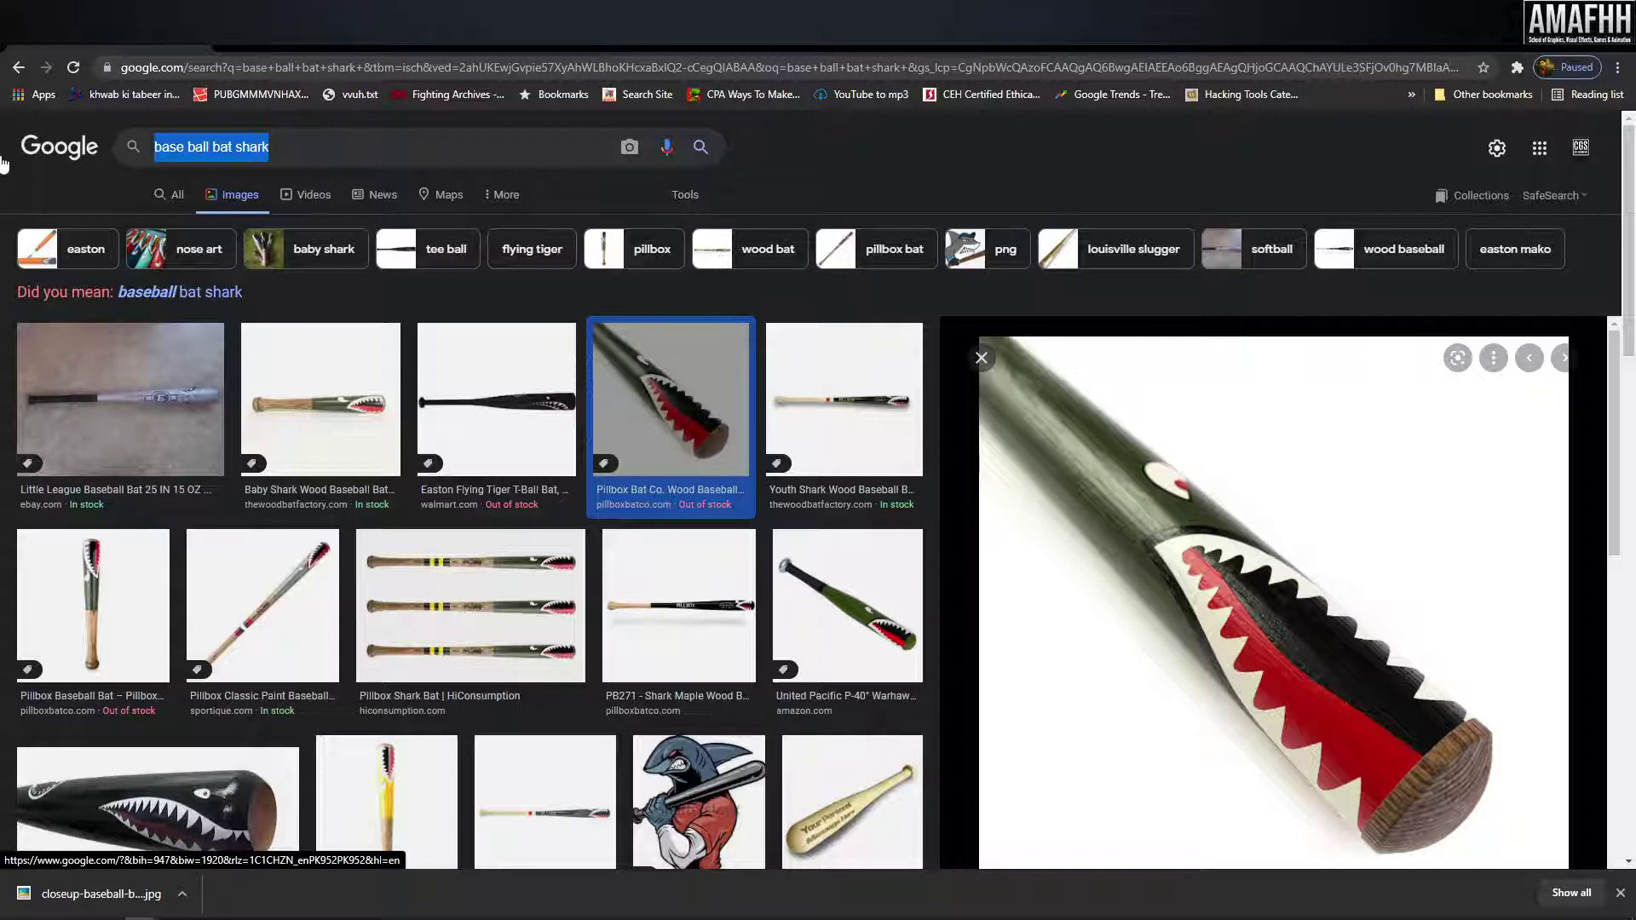
{"action": "type", "text": "shark tex"}
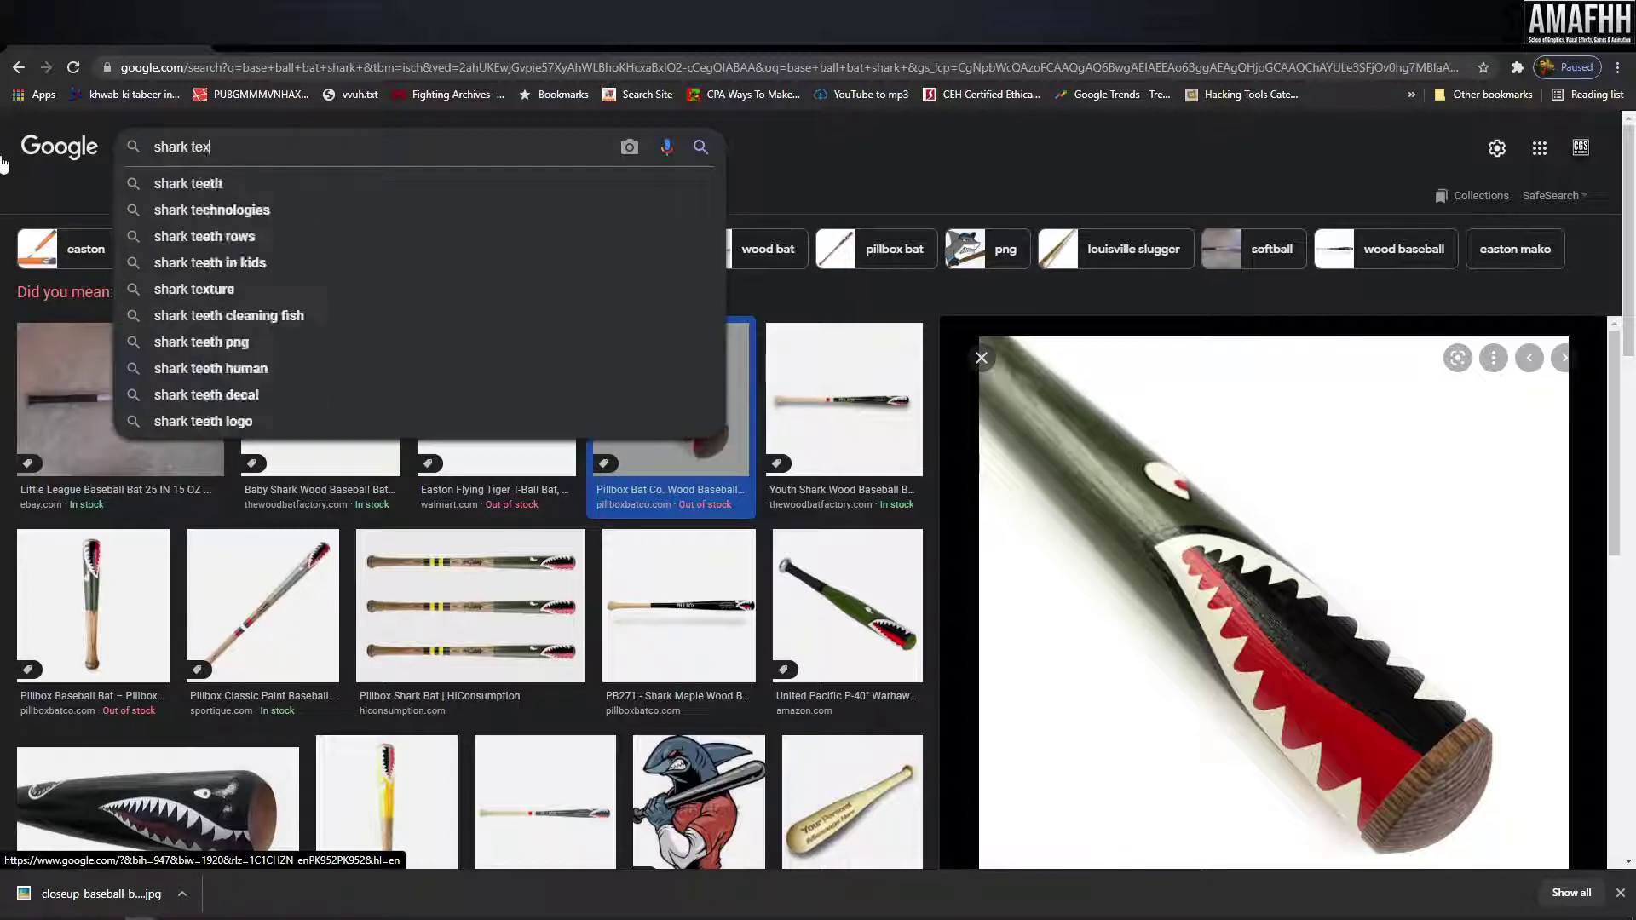
{"action": "type", "text": "t"}
{"action": "key", "text": "BackSpace"}
{"action": "key", "text": "BackSpace"}
{"action": "key", "text": "BackSpace"}
{"action": "key", "text": "BackSpace"}
{"action": "type", "text": "te"}
{"action": "type", "text": "xture"}
{"action": "key", "text": "Return"}
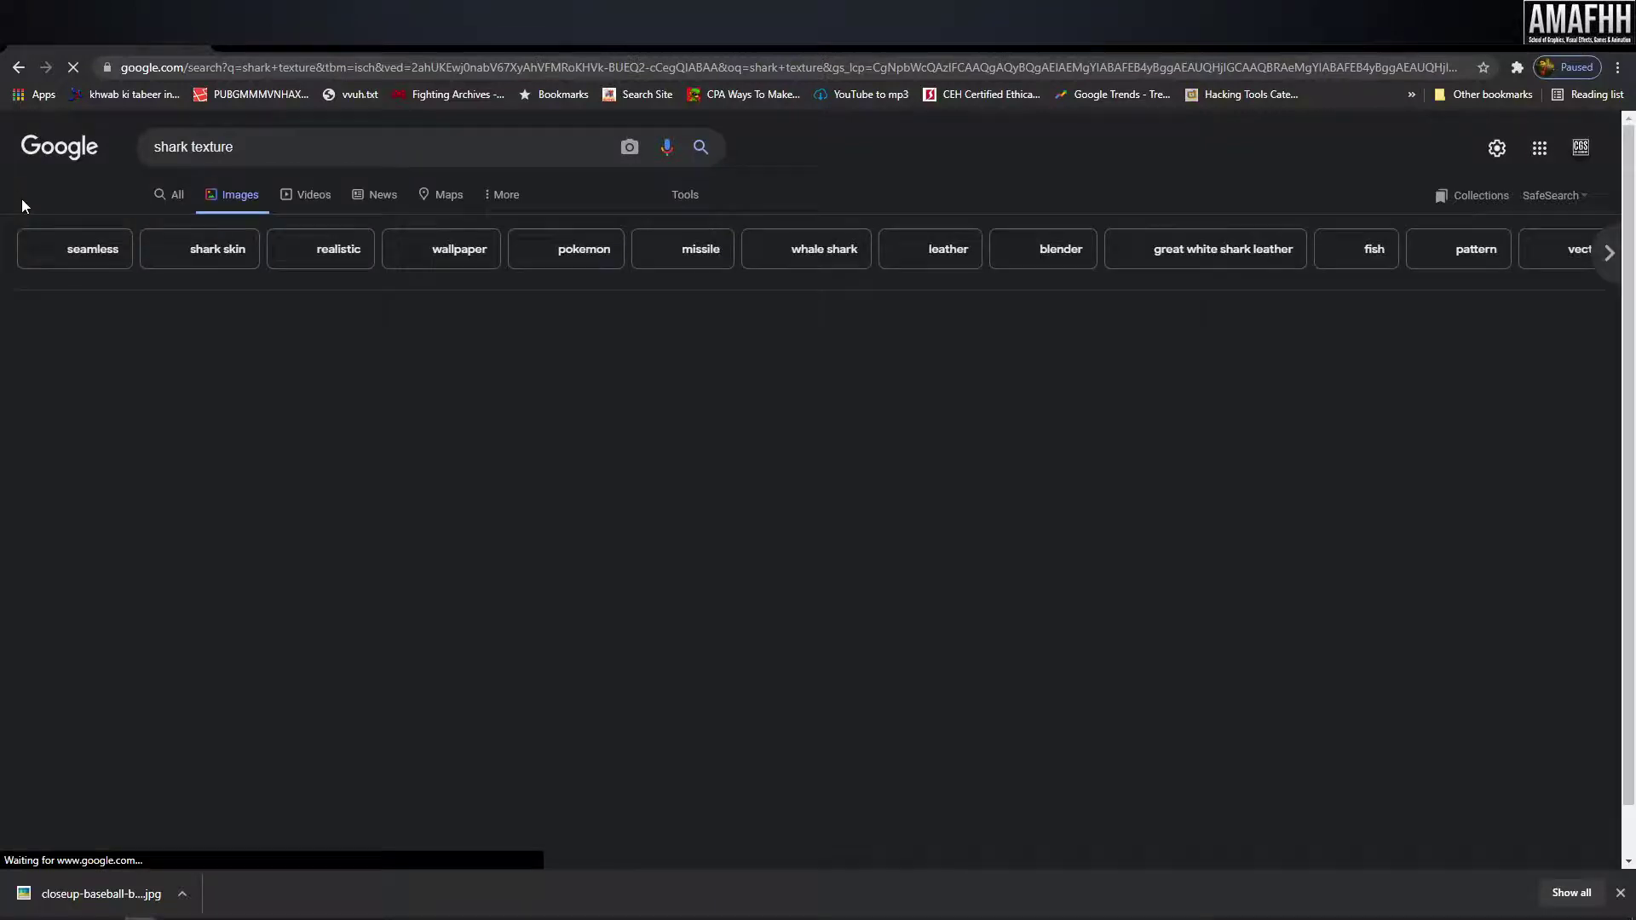
- Change the image search from 'shark texture' to 'shark clipart'
{"action": "scroll", "coordinate": [678, 314], "scroll_direction": "down", "scroll_amount": 5}
{"action": "scroll", "coordinate": [679, 314], "scroll_direction": "down", "scroll_amount": 4}
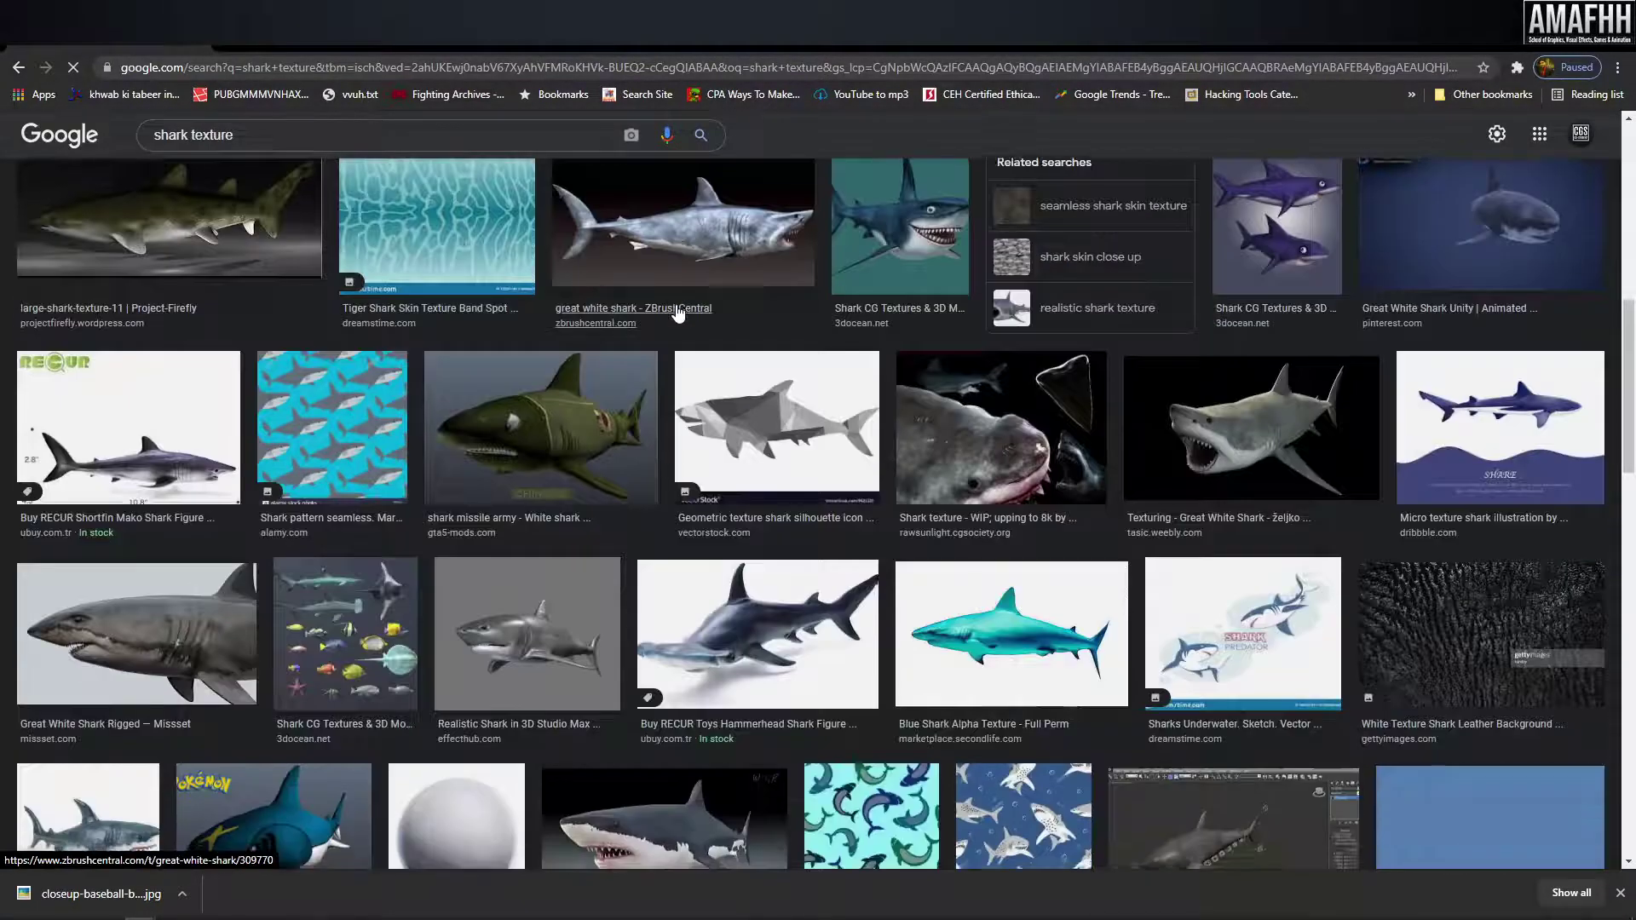
{"action": "scroll", "coordinate": [665, 311], "scroll_direction": "up", "scroll_amount": 5}
{"action": "scroll", "coordinate": [512, 222], "scroll_direction": "up", "scroll_amount": 5}
{"action": "key", "text": "BackSpace"}
{"action": "key", "text": "BackSpace"}
{"action": "key", "text": "BackSpace"}
{"action": "key", "text": "BackSpace"}
{"action": "type", "text": "clipart"}
{"action": "key", "text": "Return"}
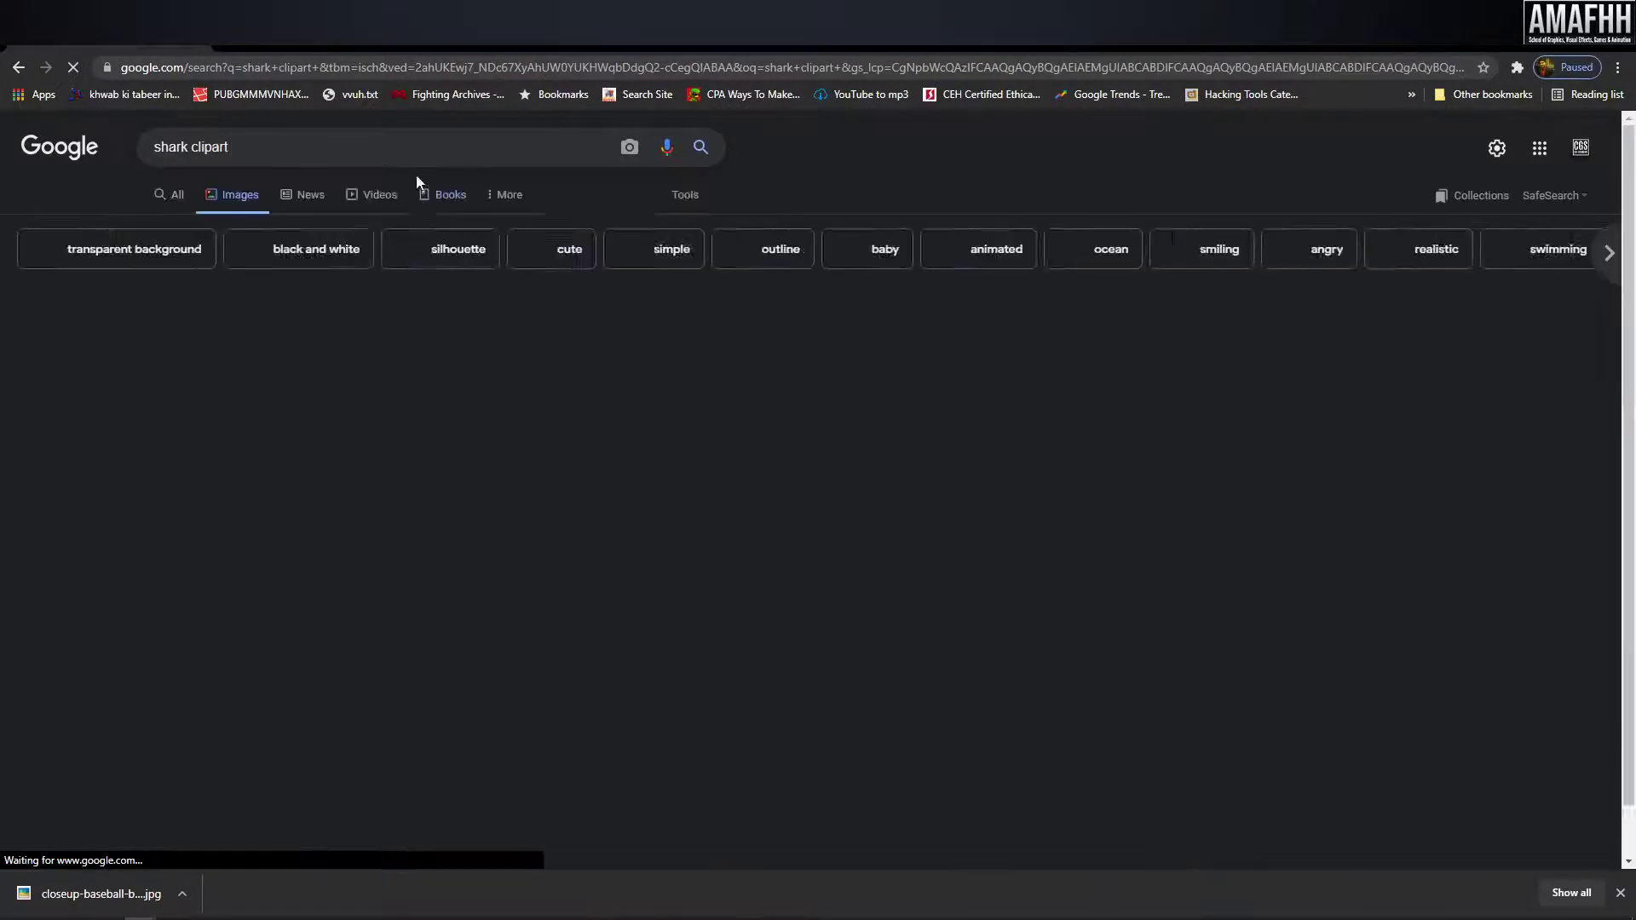
- Browse the clipart results and preview the PikPng Snapping Shark image
{"action": "scroll", "coordinate": [625, 336], "scroll_direction": "down", "scroll_amount": 5}
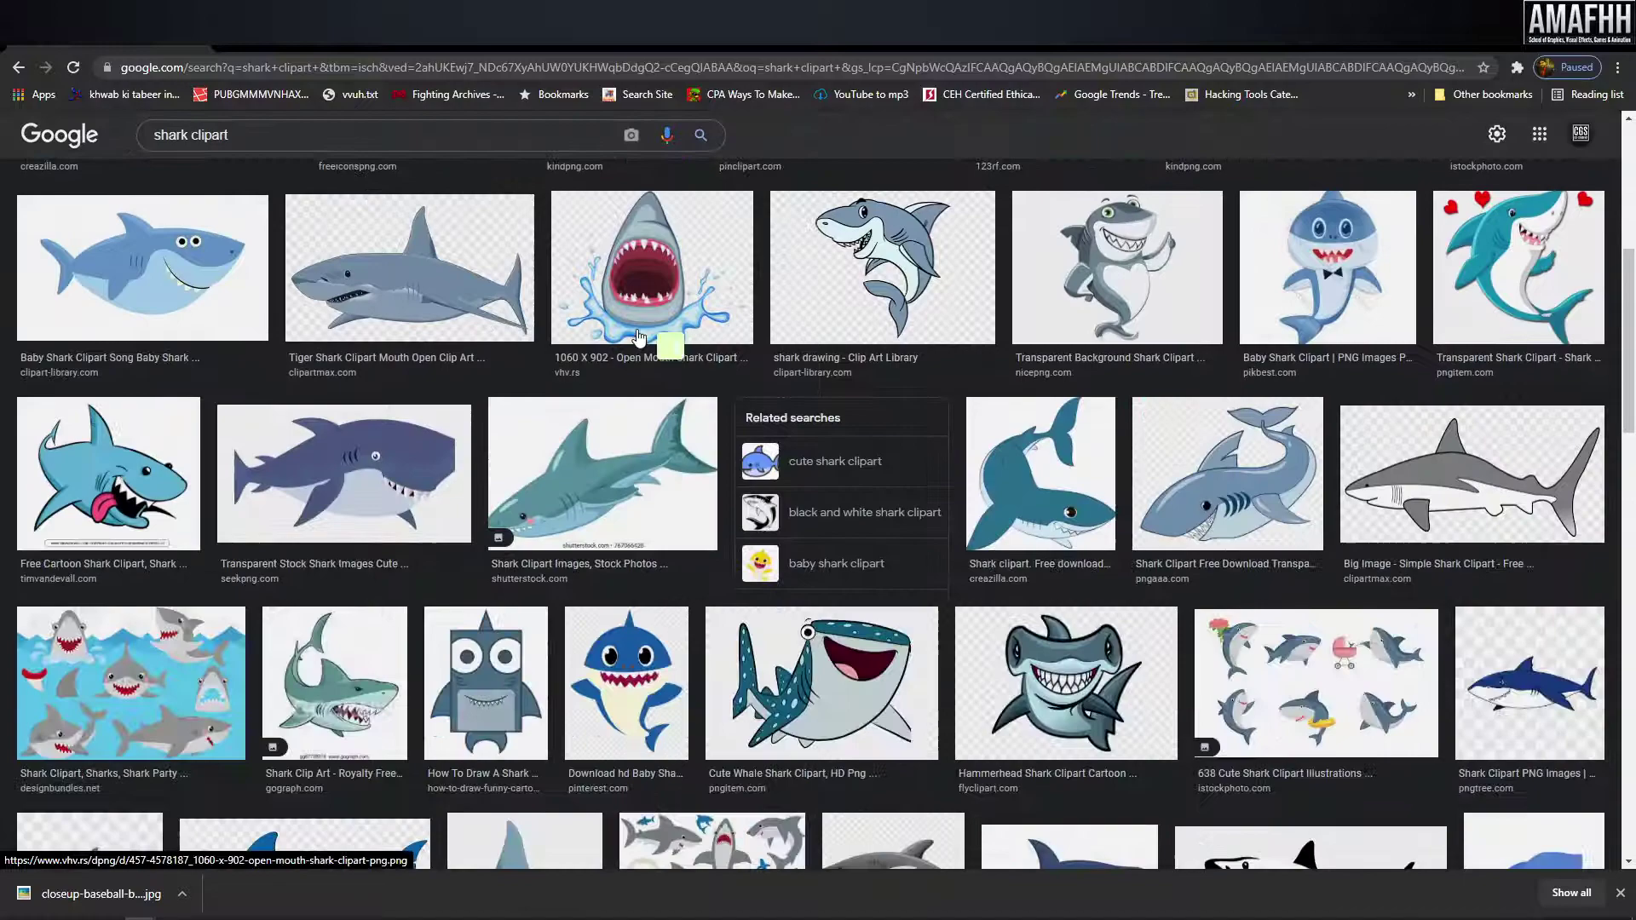
{"action": "scroll", "coordinate": [740, 445], "scroll_direction": "down", "scroll_amount": 3}
{"action": "scroll", "coordinate": [740, 445], "scroll_direction": "down", "scroll_amount": 5}
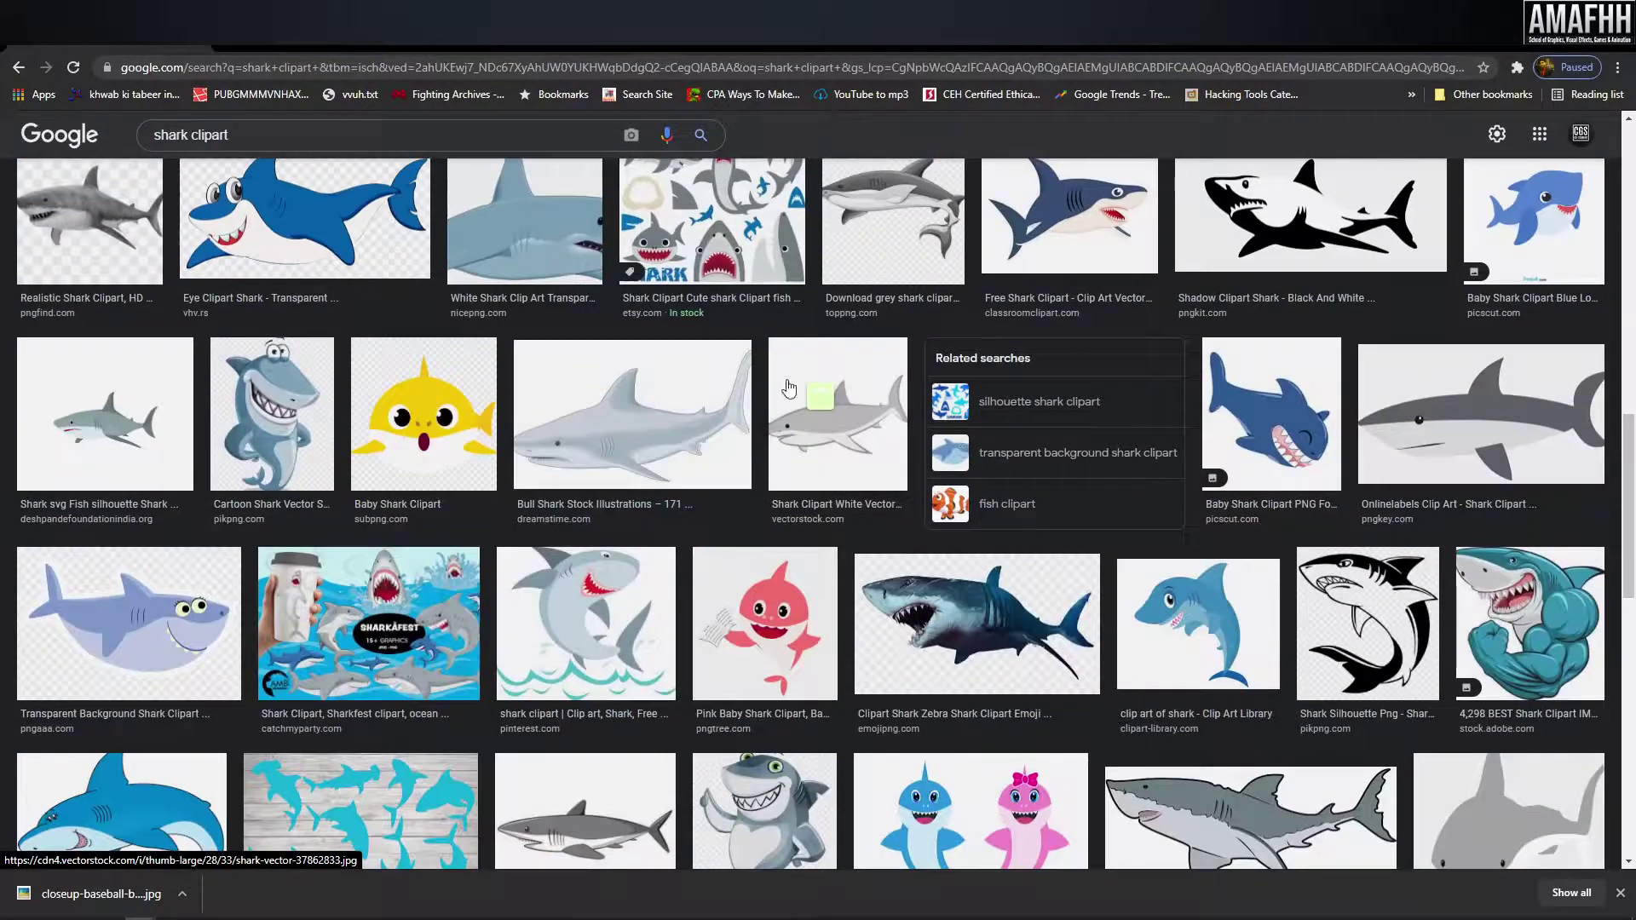
{"action": "scroll", "coordinate": [793, 378], "scroll_direction": "down", "scroll_amount": 3}
{"action": "scroll", "coordinate": [793, 378], "scroll_direction": "down", "scroll_amount": 3}
{"action": "scroll", "coordinate": [793, 378], "scroll_direction": "down", "scroll_amount": 3}
{"action": "scroll", "coordinate": [793, 379], "scroll_direction": "down", "scroll_amount": 4}
{"action": "scroll", "coordinate": [792, 378], "scroll_direction": "up", "scroll_amount": 5}
{"action": "scroll", "coordinate": [793, 378], "scroll_direction": "down", "scroll_amount": 6}
{"action": "scroll", "coordinate": [795, 377], "scroll_direction": "down", "scroll_amount": 3}
{"action": "scroll", "coordinate": [796, 378], "scroll_direction": "down", "scroll_amount": 3}
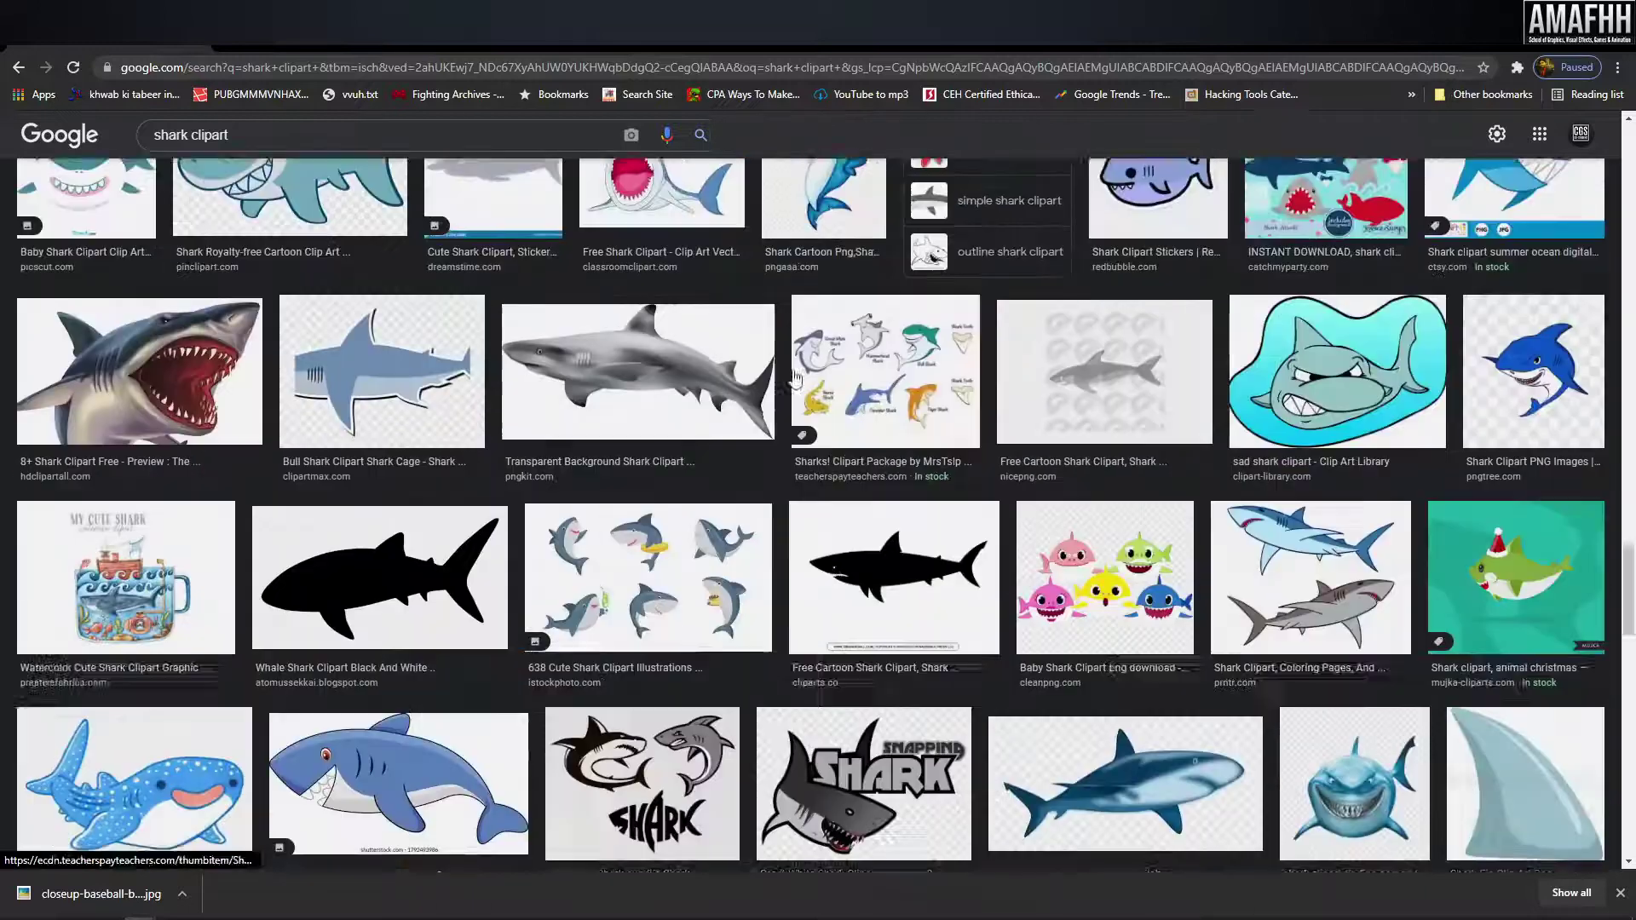
{"action": "scroll", "coordinate": [795, 378], "scroll_direction": "down", "scroll_amount": 3}
{"action": "scroll", "coordinate": [795, 376], "scroll_direction": "down", "scroll_amount": 5}
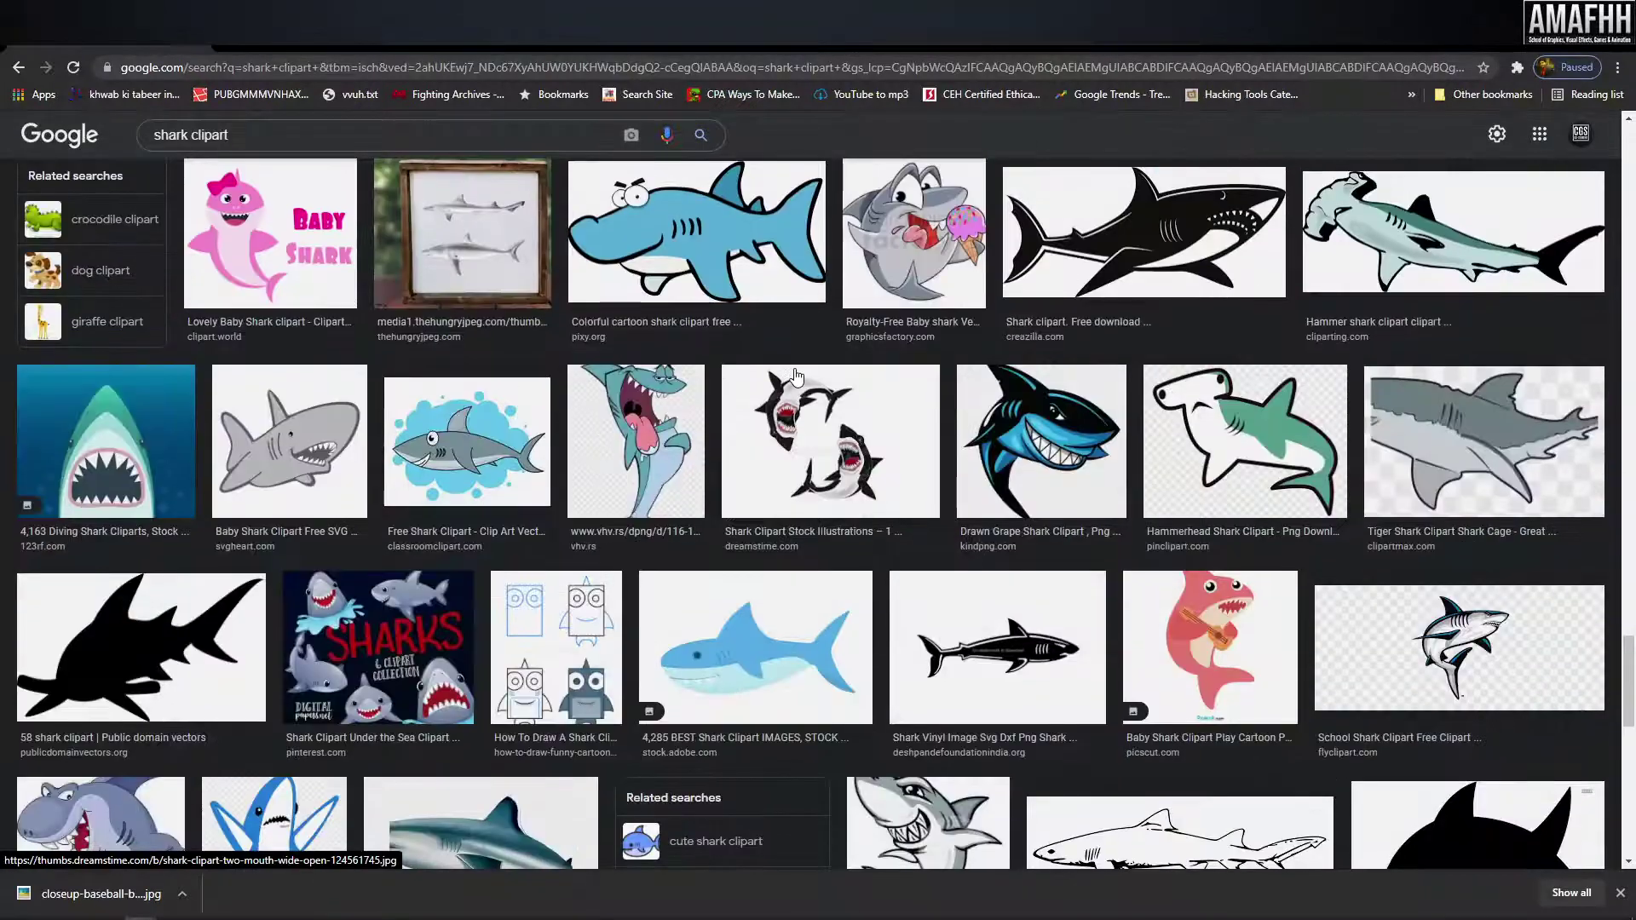
{"action": "scroll", "coordinate": [795, 376], "scroll_direction": "up", "scroll_amount": 4}
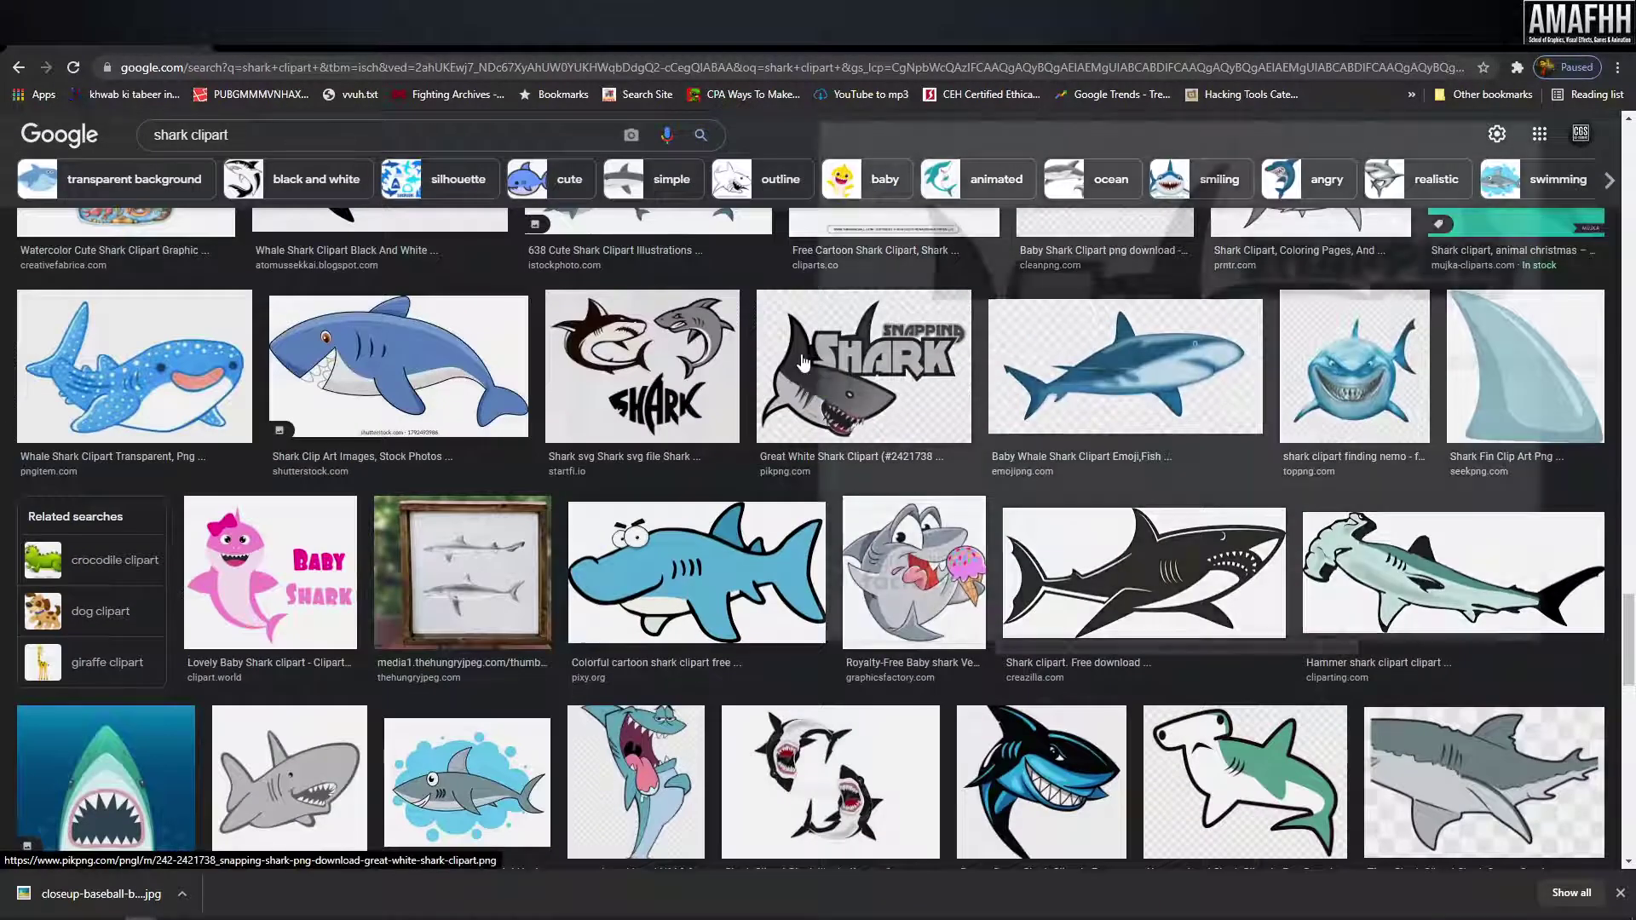
{"action": "left_click", "coordinate": [795, 376]}
{"action": "scroll", "coordinate": [1096, 389], "scroll_direction": "down", "scroll_amount": 6}
{"action": "scroll", "coordinate": [1095, 388], "scroll_direction": "down", "scroll_amount": 6}
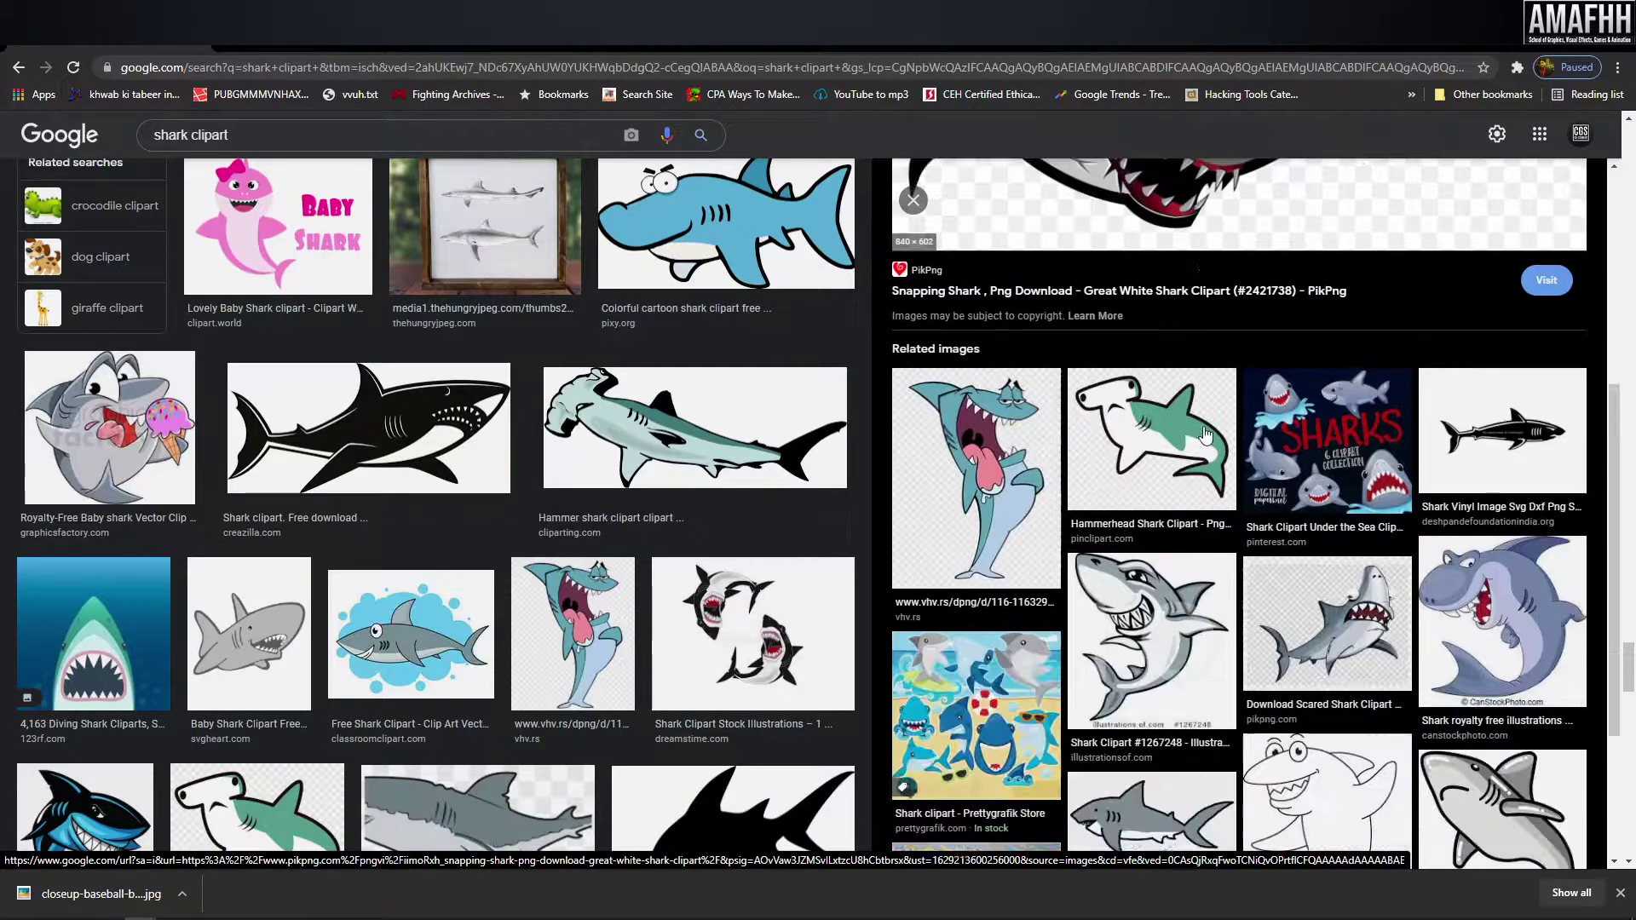
{"action": "scroll", "coordinate": [1095, 389], "scroll_direction": "down", "scroll_amount": 5}
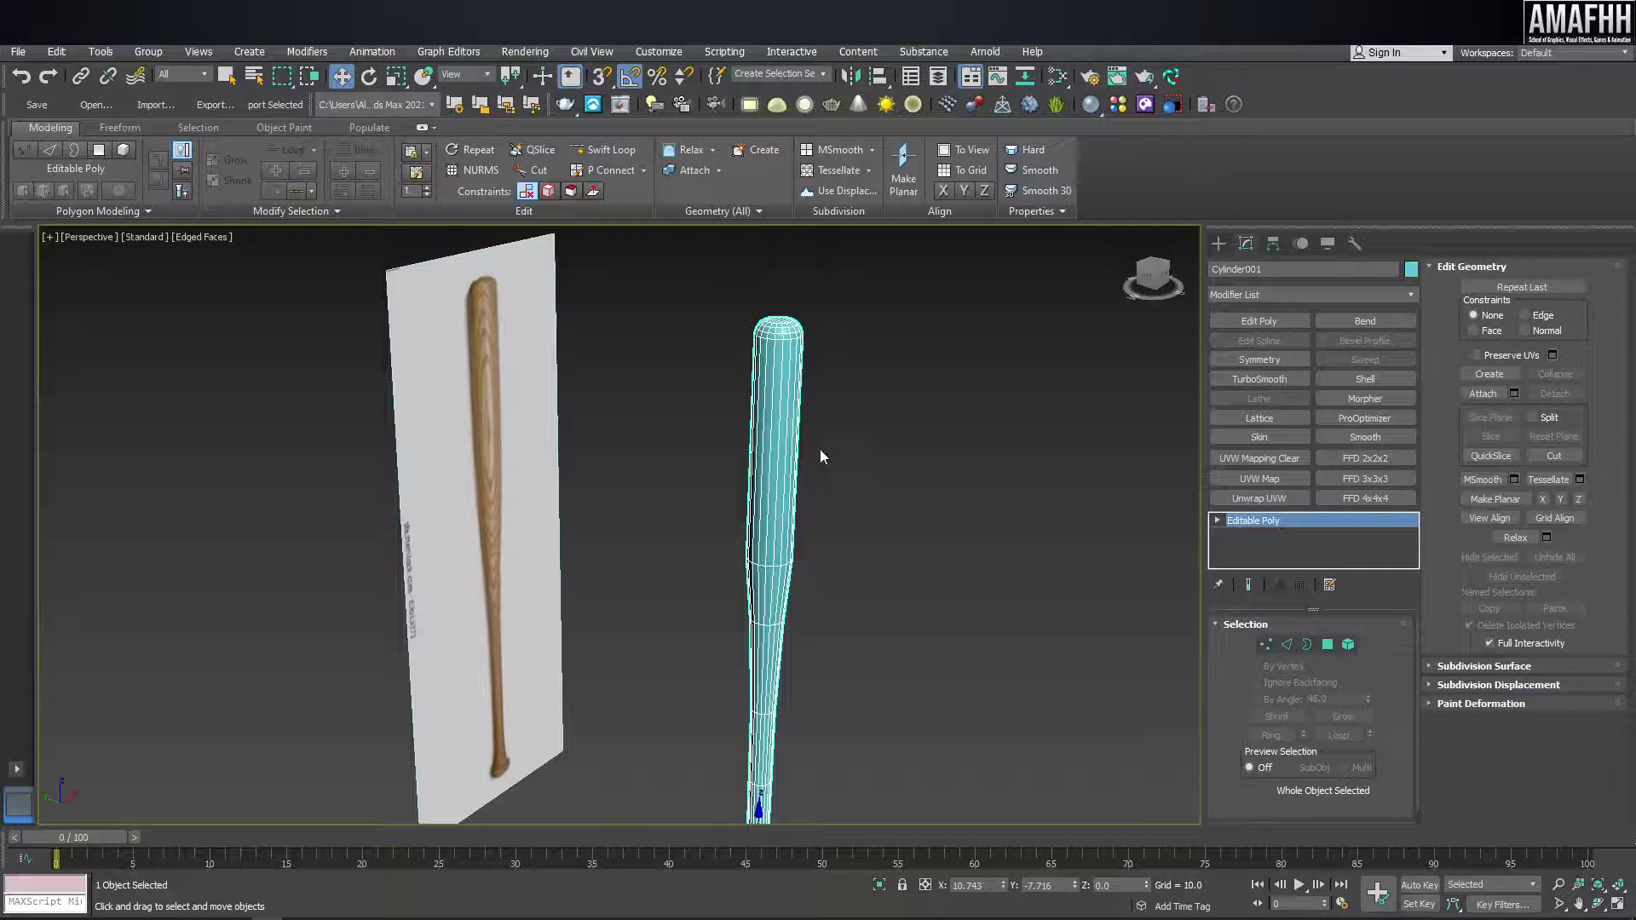
- Select the bat, apply UVW Mapping Clear and convert it to Editable Poly
{"action": "middle_click_drag", "start_coordinate": [820, 457], "coordinate": [914, 438], "text": "alt"}
{"action": "left_click_drag", "start_coordinate": [926, 383], "coordinate": [795, 515]}
{"action": "left_click_drag", "start_coordinate": [901, 385], "coordinate": [792, 511]}
{"action": "key", "text": "z"}
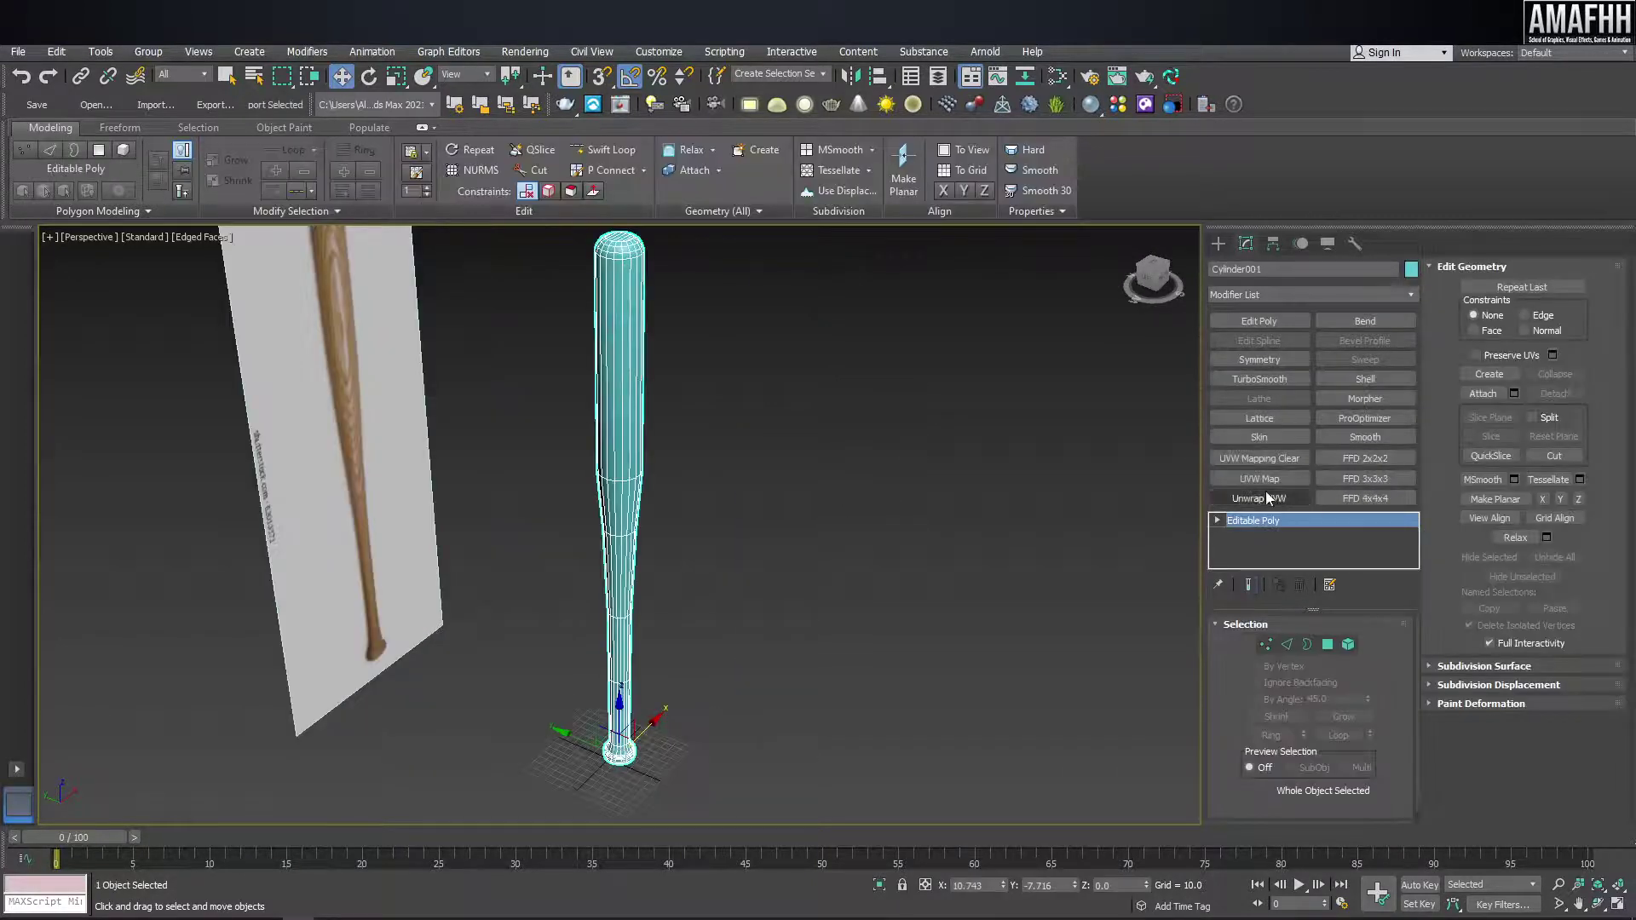
{"action": "left_click", "coordinate": [1260, 458]}
{"action": "right_click", "coordinate": [697, 419]}
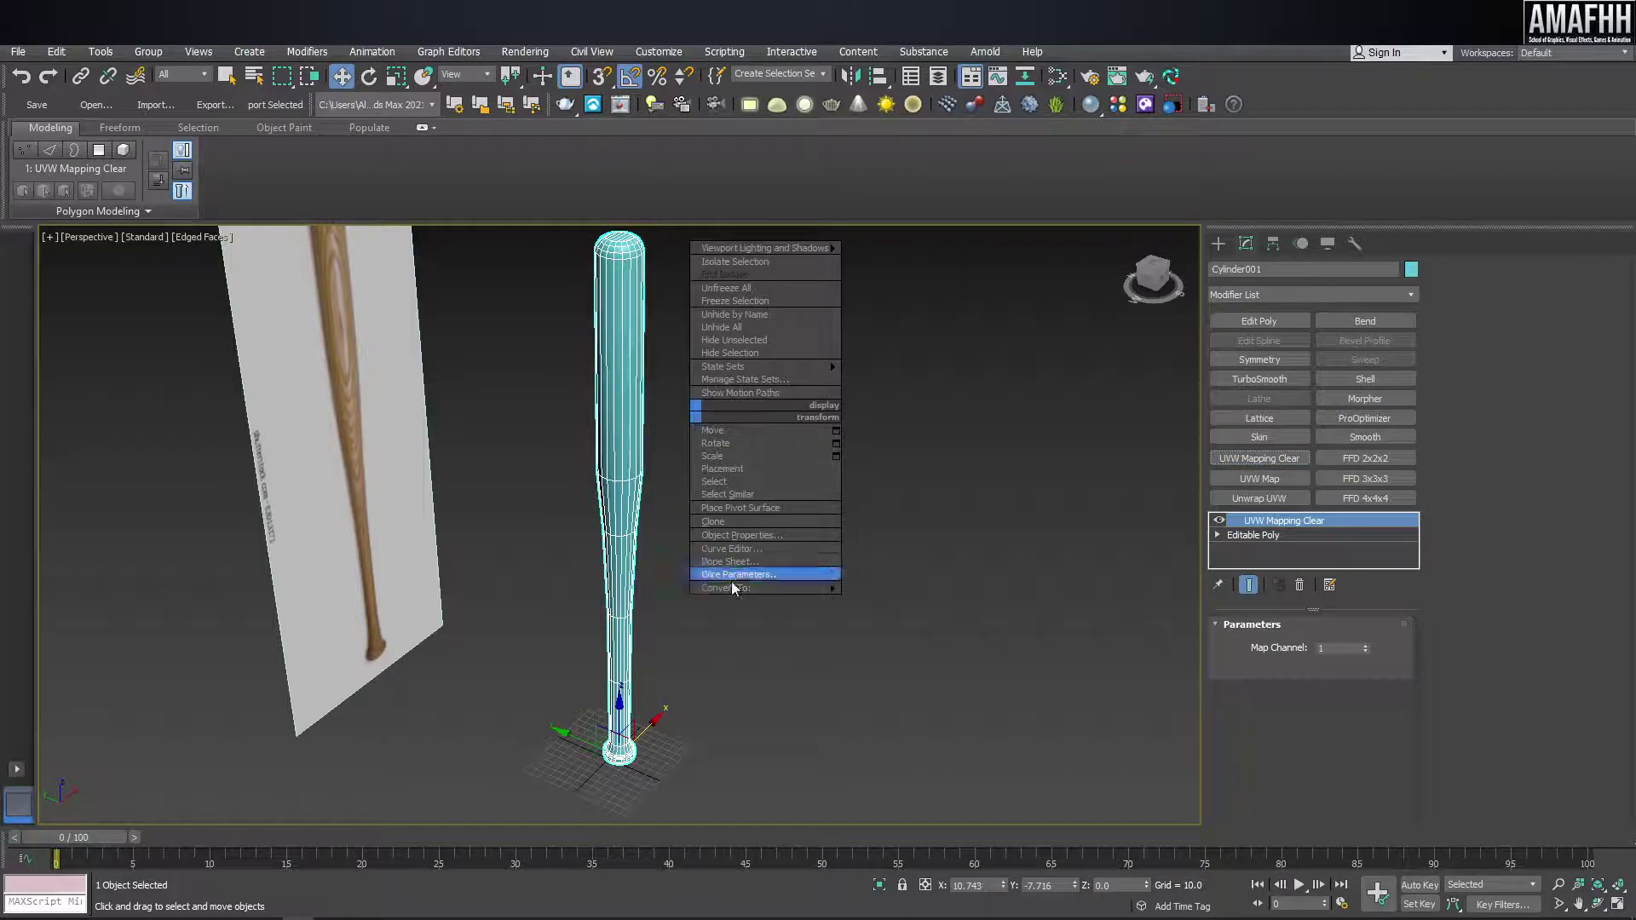
{"action": "left_click", "coordinate": [933, 600]}
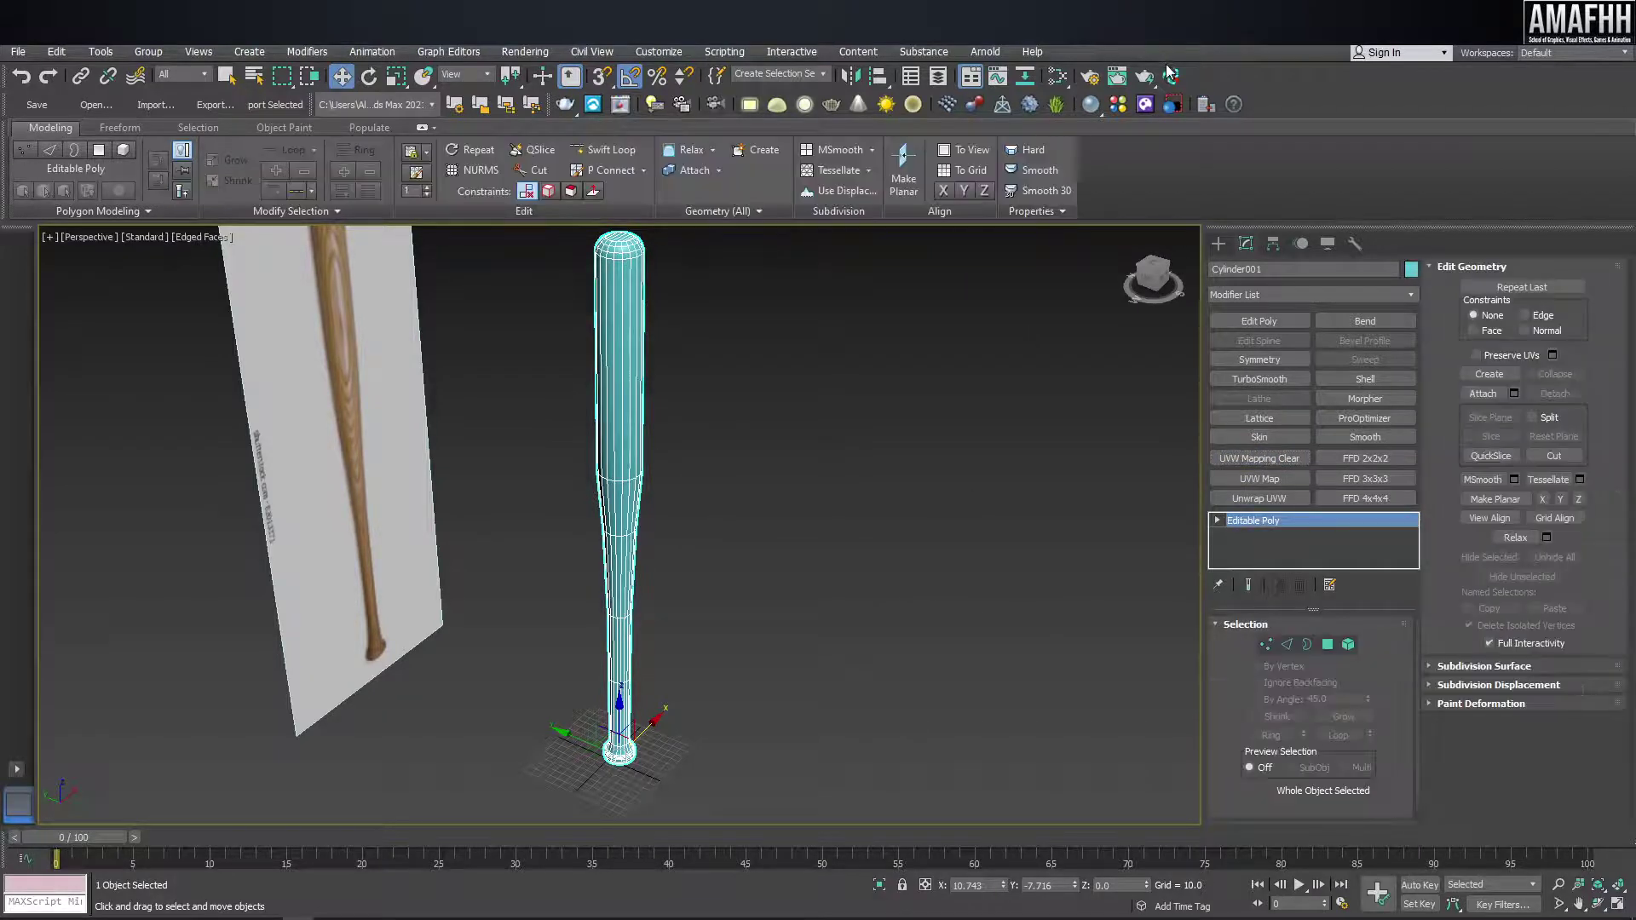
- Send the bat to RizomUV via the bridge's New option and maximise RizomUV
{"action": "left_click", "coordinate": [1173, 75]}
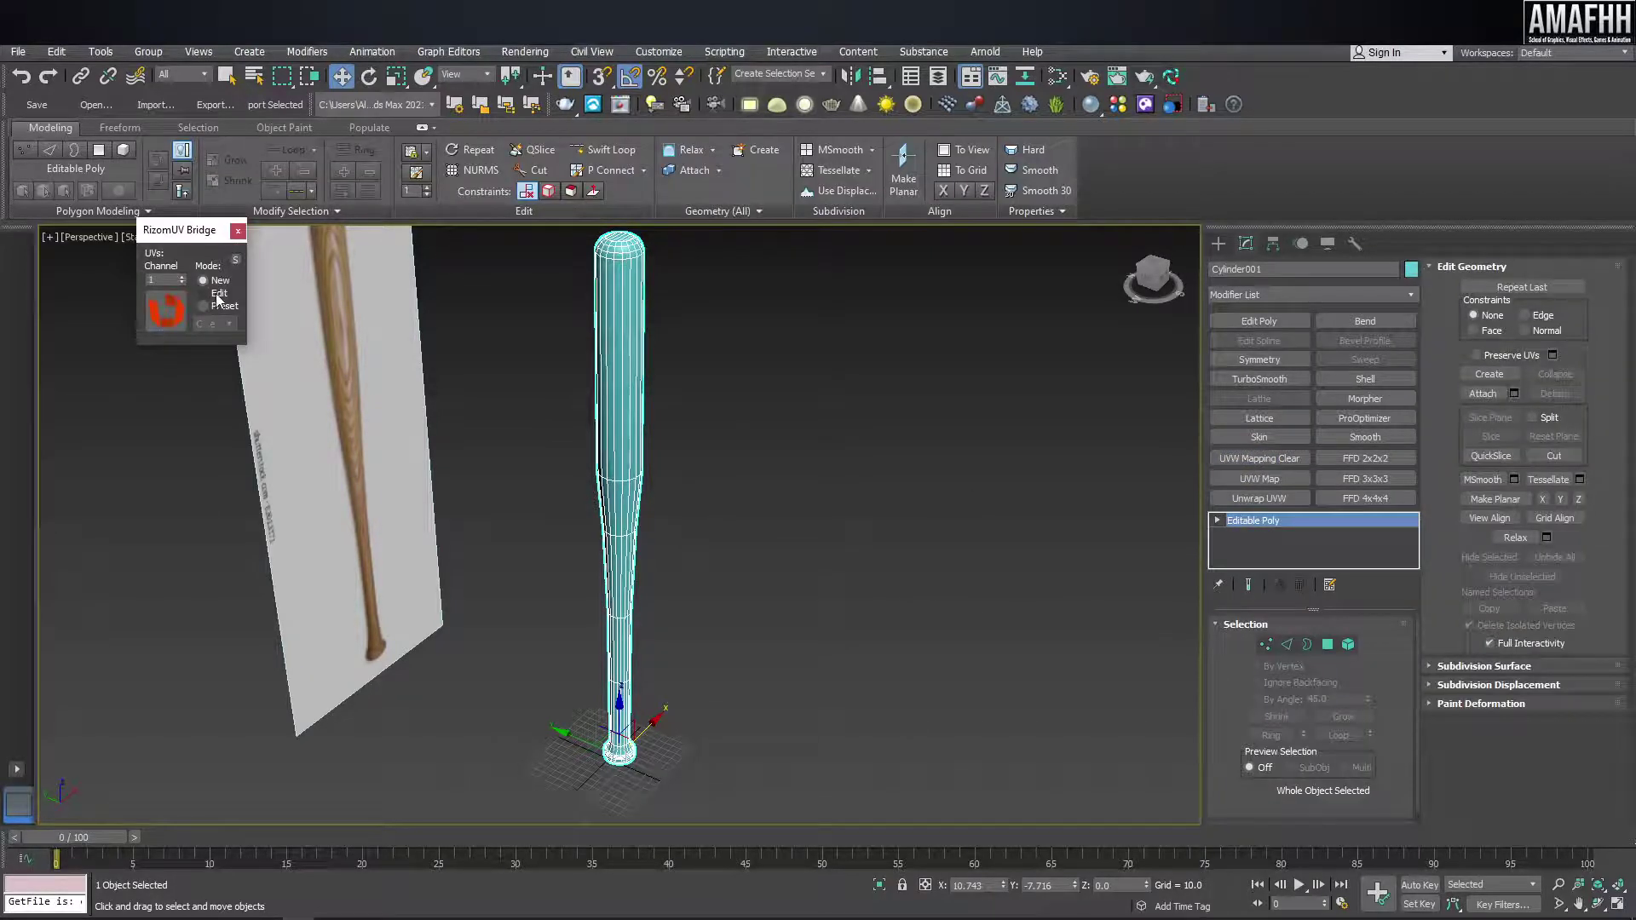
{"action": "left_click", "coordinate": [177, 311]}
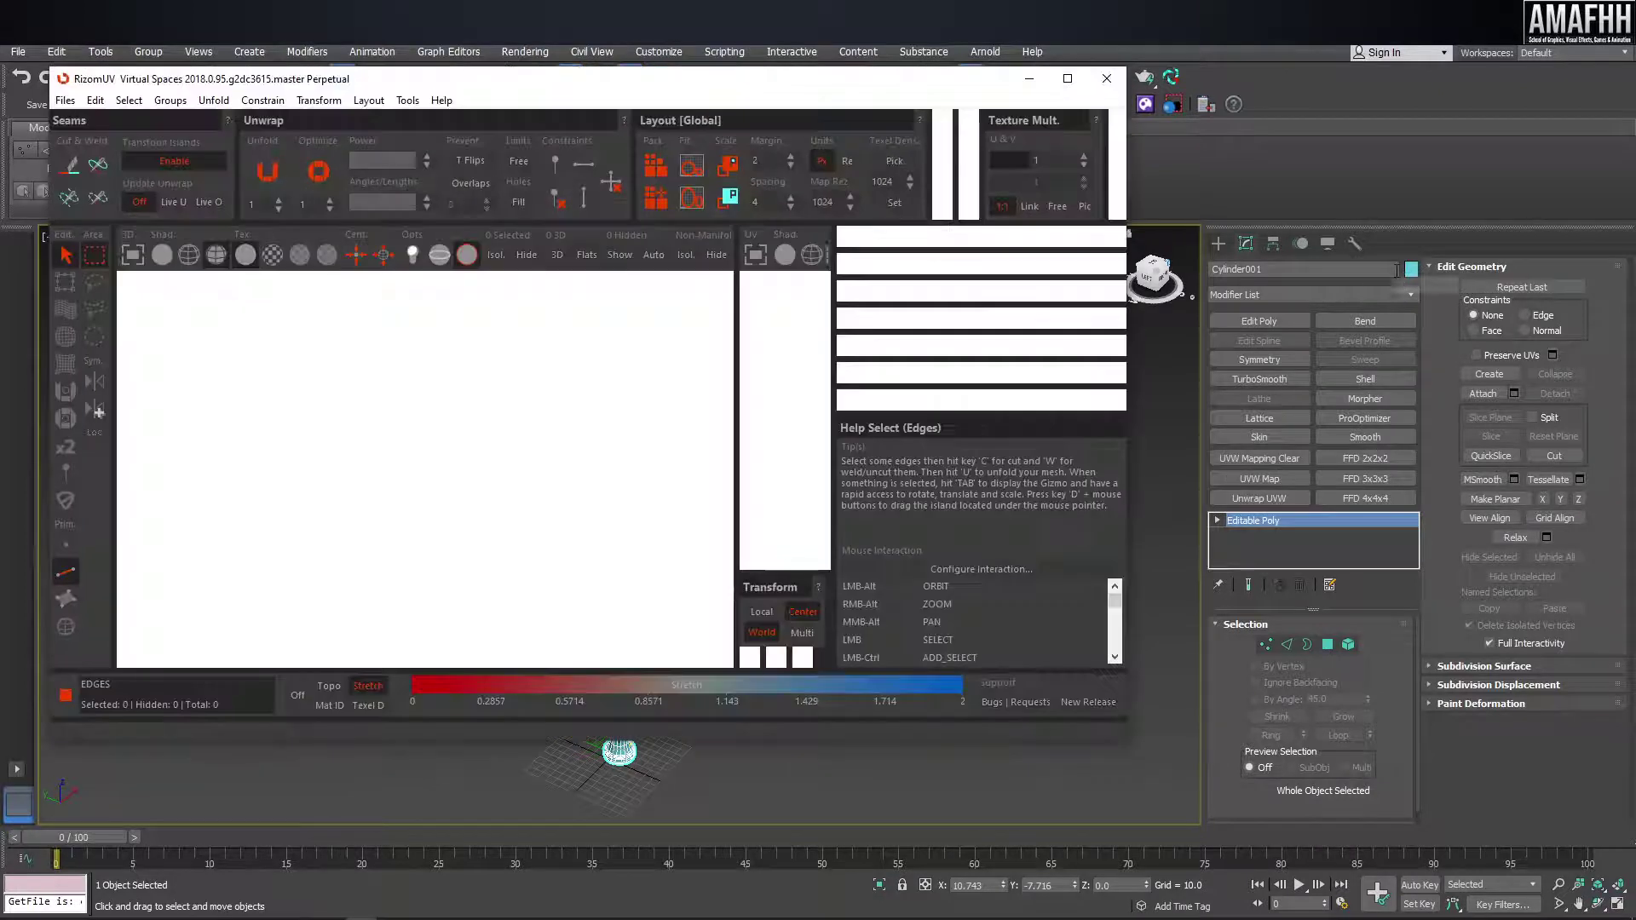
{"action": "left_click", "coordinate": [1067, 78]}
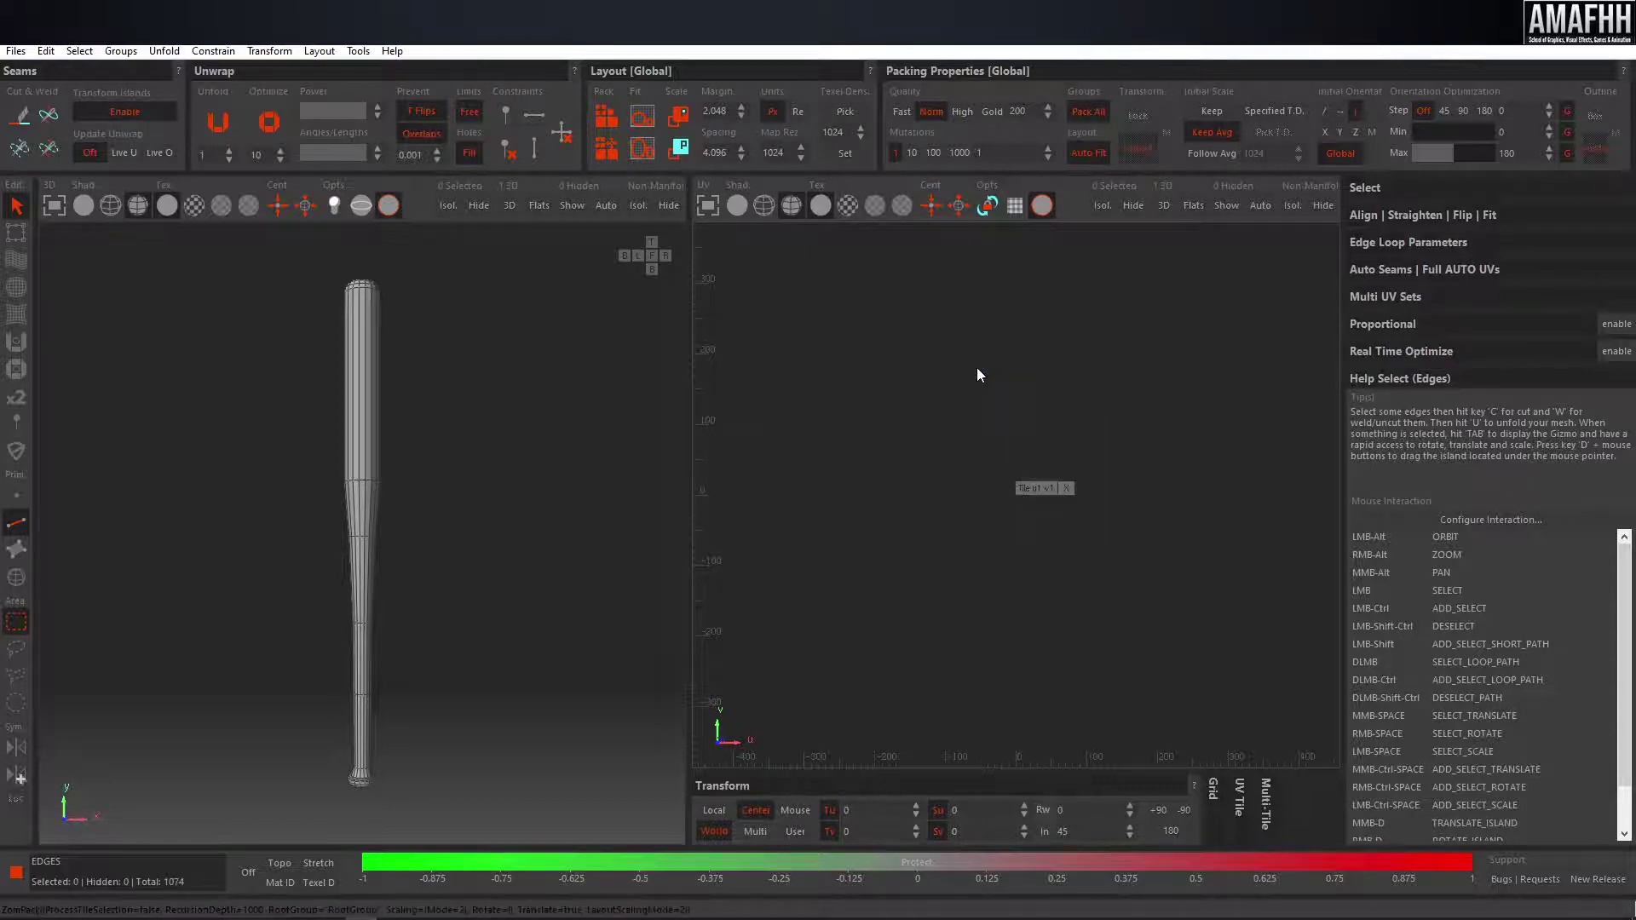
- Cut a seam along the edge loop around the bat's cap
{"action": "left_click_drag", "start_coordinate": [473, 364], "coordinate": [464, 324], "text": "alt"}
{"action": "scroll", "coordinate": [459, 303], "scroll_direction": "up", "scroll_amount": 5}
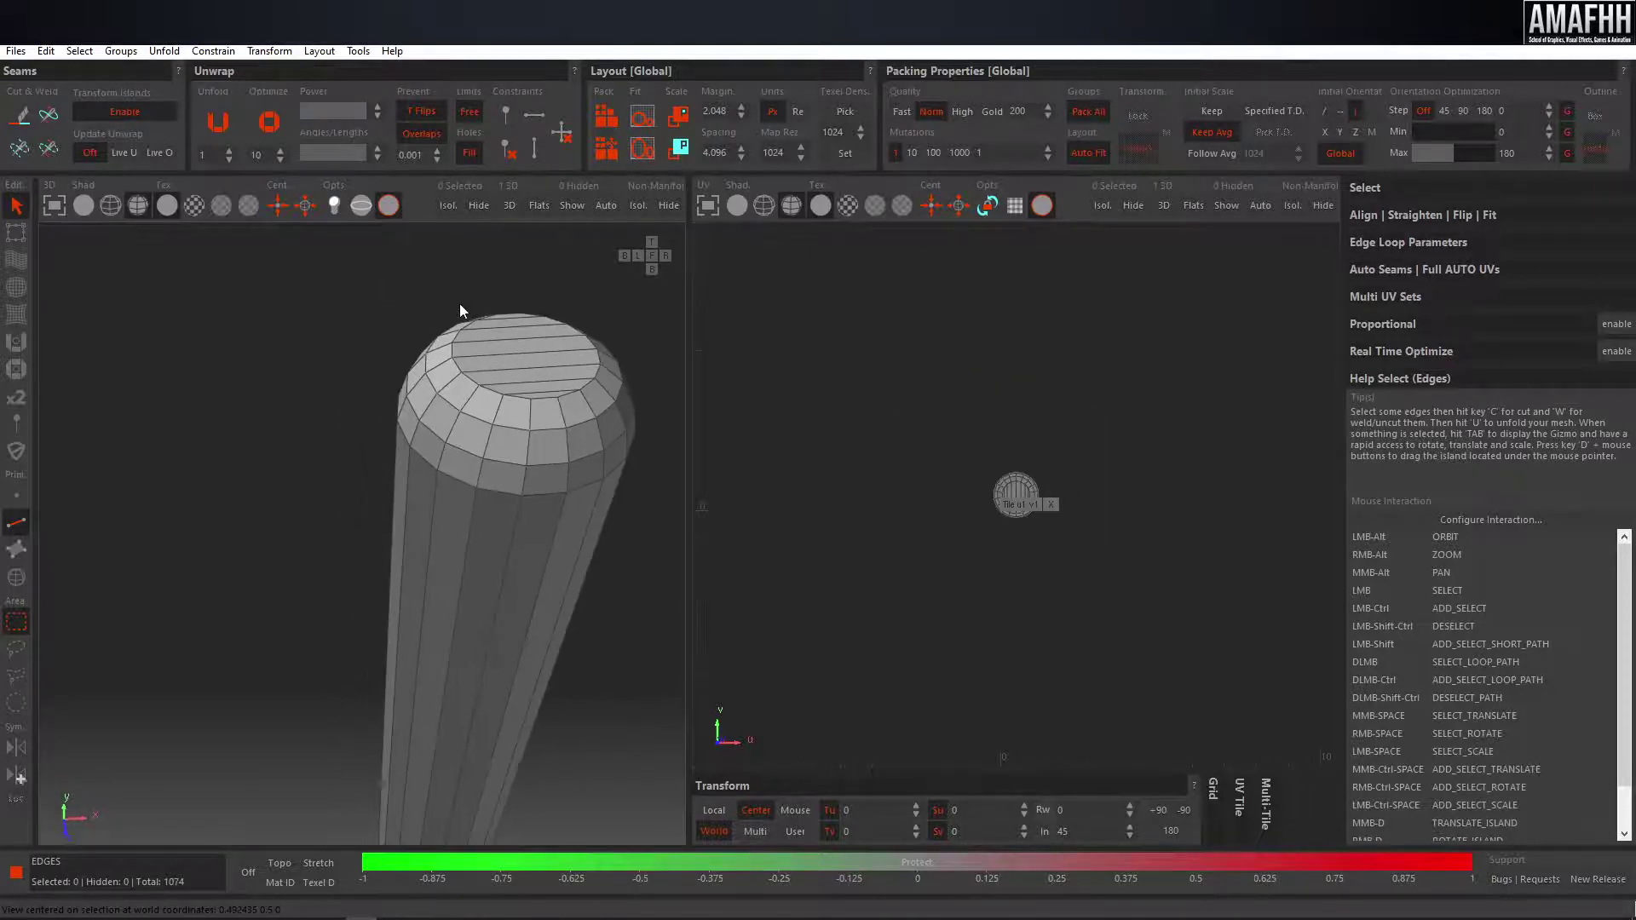
{"action": "double_click", "coordinate": [547, 492]}
{"action": "key", "text": "c"}
{"action": "scroll", "coordinate": [457, 584], "scroll_direction": "down", "scroll_amount": 5}
- Cut a seam along an edge loop around the bat's base
{"action": "mouse_move", "coordinate": [457, 592]}
{"action": "left_mouse_down", "text": "alt"}
{"action": "mouse_move", "coordinate": [549, 508]}
{"action": "mouse_move", "coordinate": [552, 595]}
{"action": "mouse_move", "coordinate": [239, 607]}
{"action": "mouse_move", "coordinate": [547, 595]}
{"action": "mouse_move", "coordinate": [394, 591]}
{"action": "mouse_move", "coordinate": [668, 477]}
{"action": "mouse_move", "coordinate": [565, 665]}
{"action": "left_mouse_up", "text": "alt"}
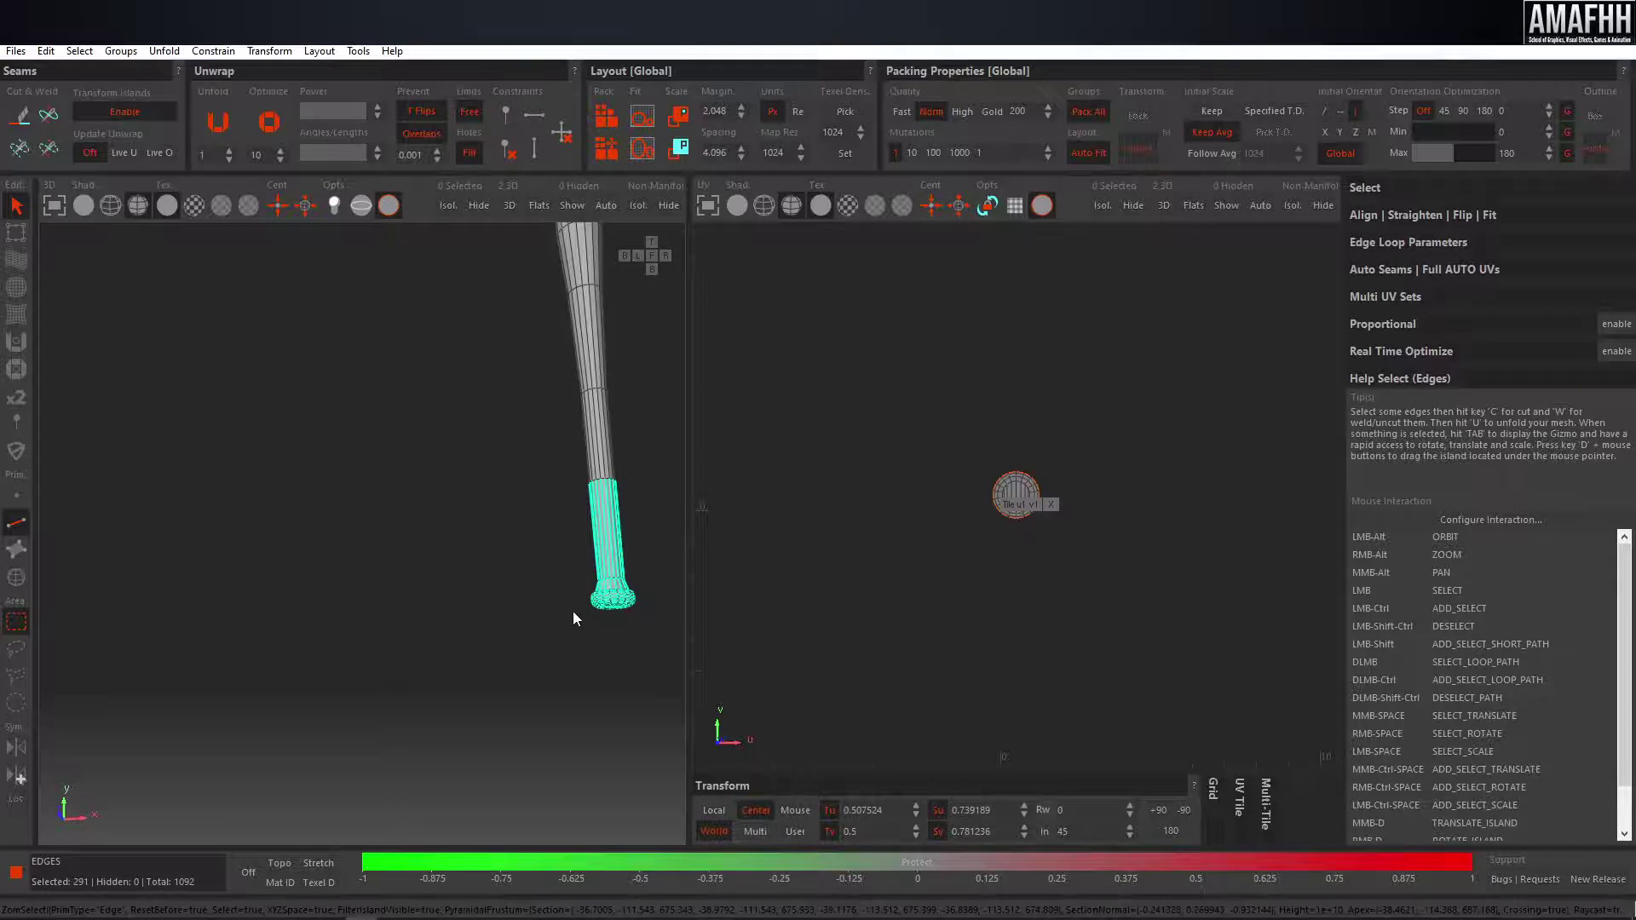
{"action": "key", "text": "f"}
{"action": "left_click_drag", "start_coordinate": [389, 715], "coordinate": [486, 650], "text": "alt"}
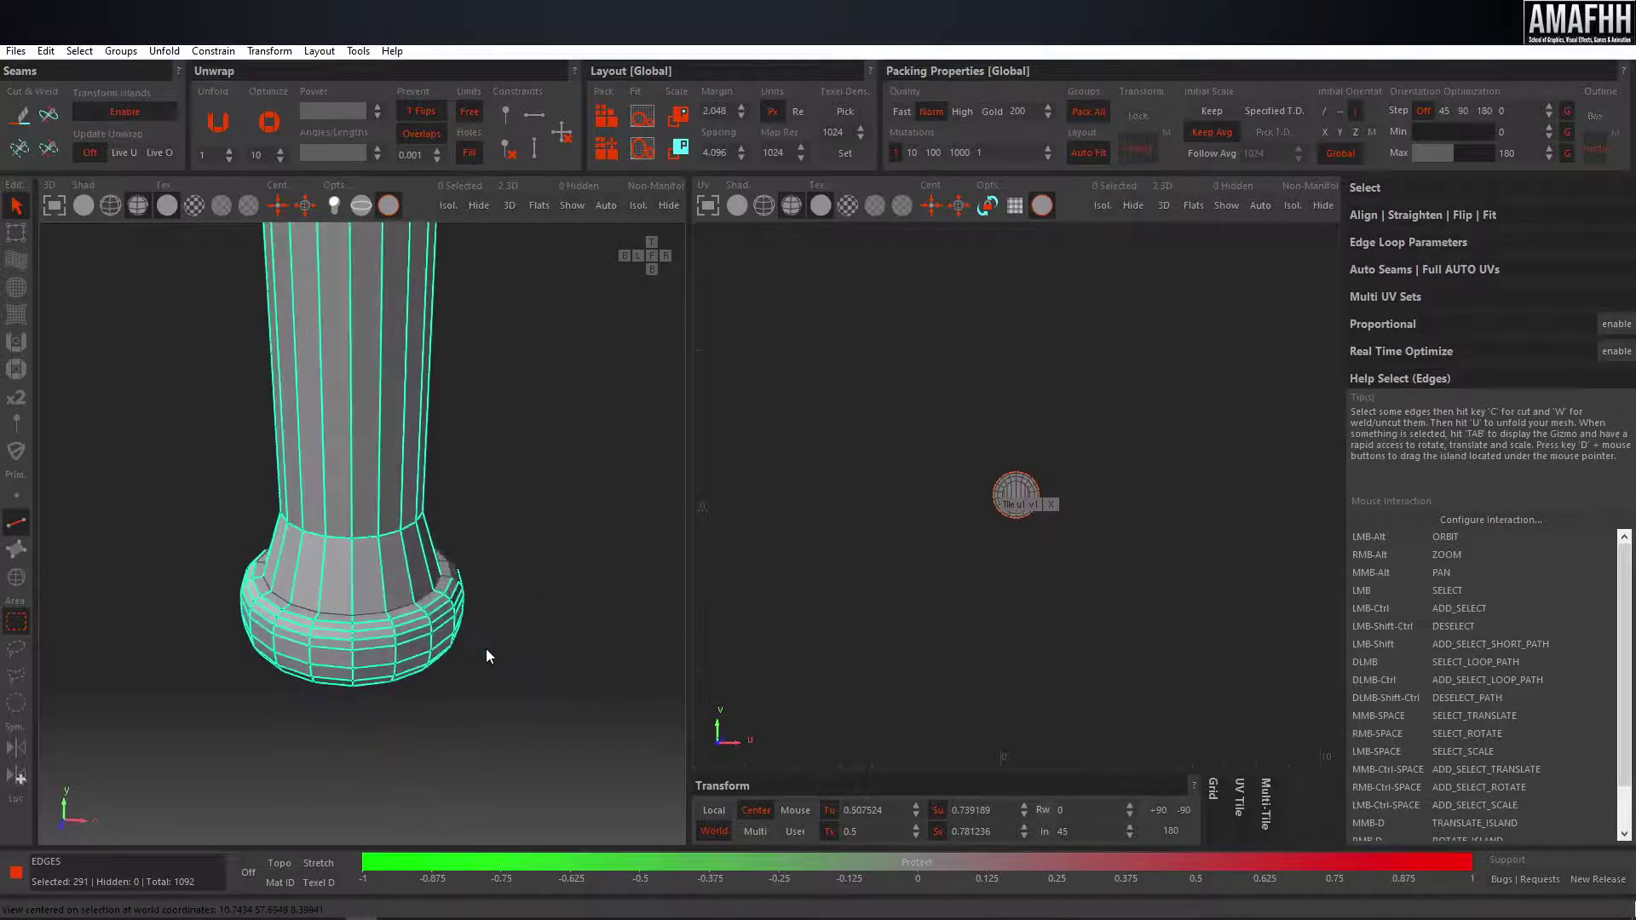
{"action": "left_click", "coordinate": [524, 607]}
{"action": "double_click", "coordinate": [402, 612]}
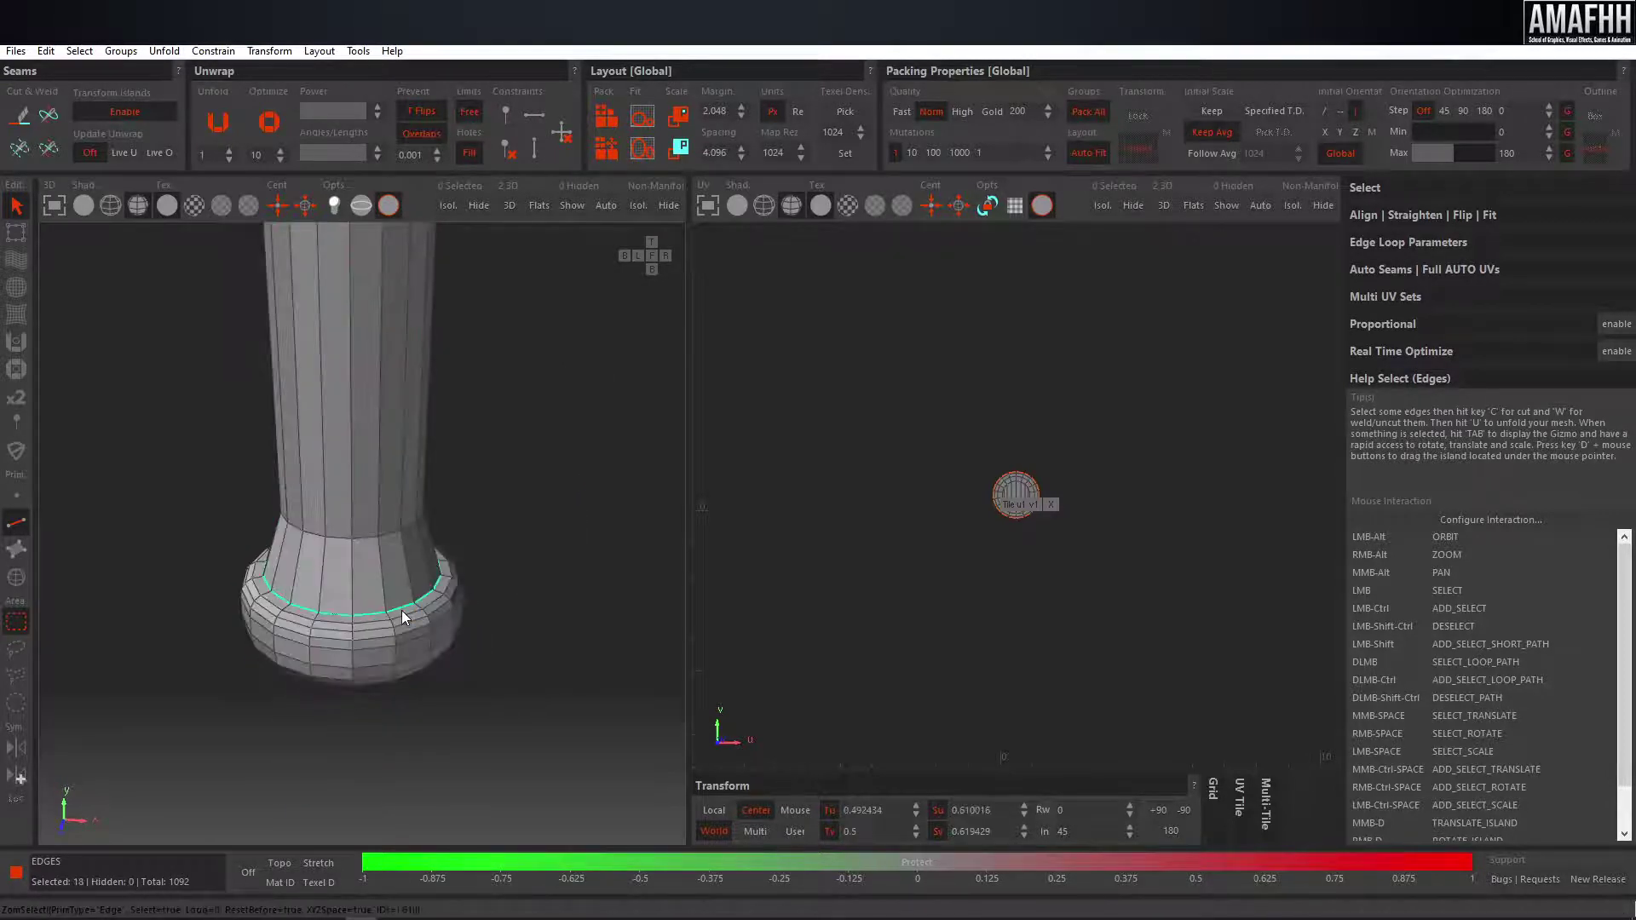
{"action": "key", "text": "c"}
- Cut a lengthwise seam along a vertical edge loop of the bat
{"action": "double_click", "coordinate": [385, 578]}
{"action": "scroll", "coordinate": [385, 578], "scroll_direction": "down", "scroll_amount": 5}
{"action": "mouse_move", "coordinate": [335, 563]}
{"action": "left_mouse_down", "text": "alt"}
{"action": "mouse_move", "coordinate": [482, 497]}
{"action": "mouse_move", "coordinate": [376, 685]}
{"action": "mouse_move", "coordinate": [278, 499]}
{"action": "left_mouse_up", "text": "alt"}
{"action": "key", "text": "c"}
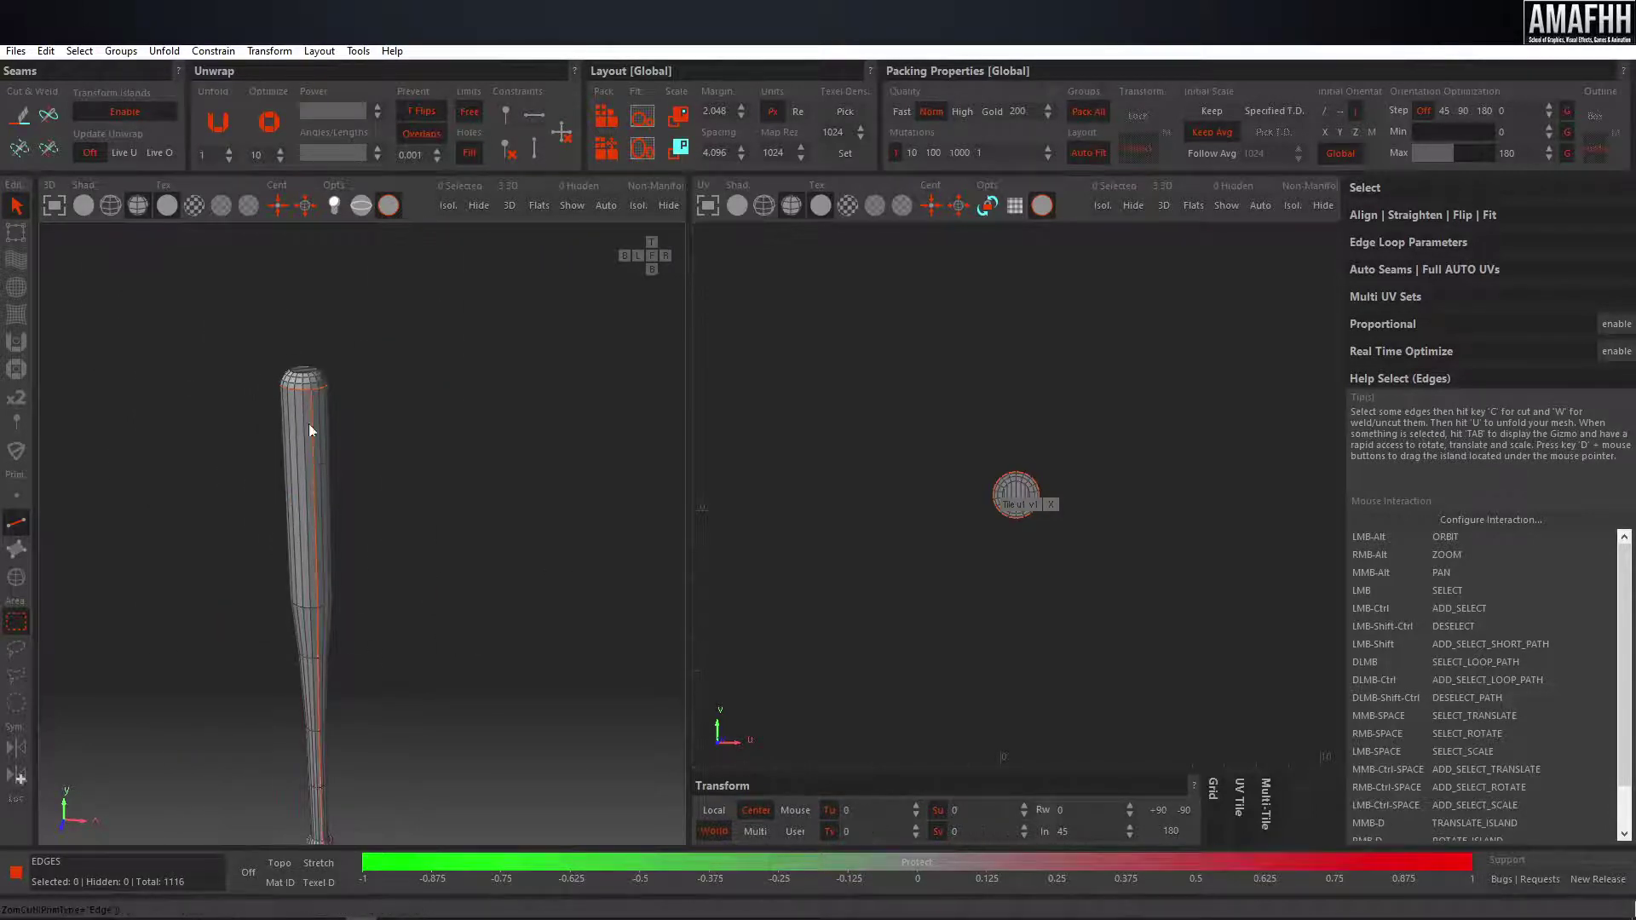
- Unfold the bat's UVs and preview them with a checker texture
{"action": "scroll", "coordinate": [293, 361], "scroll_direction": "up", "scroll_amount": 2}
{"action": "scroll", "coordinate": [927, 467], "scroll_direction": "up", "scroll_amount": 3}
{"action": "key", "text": "f"}
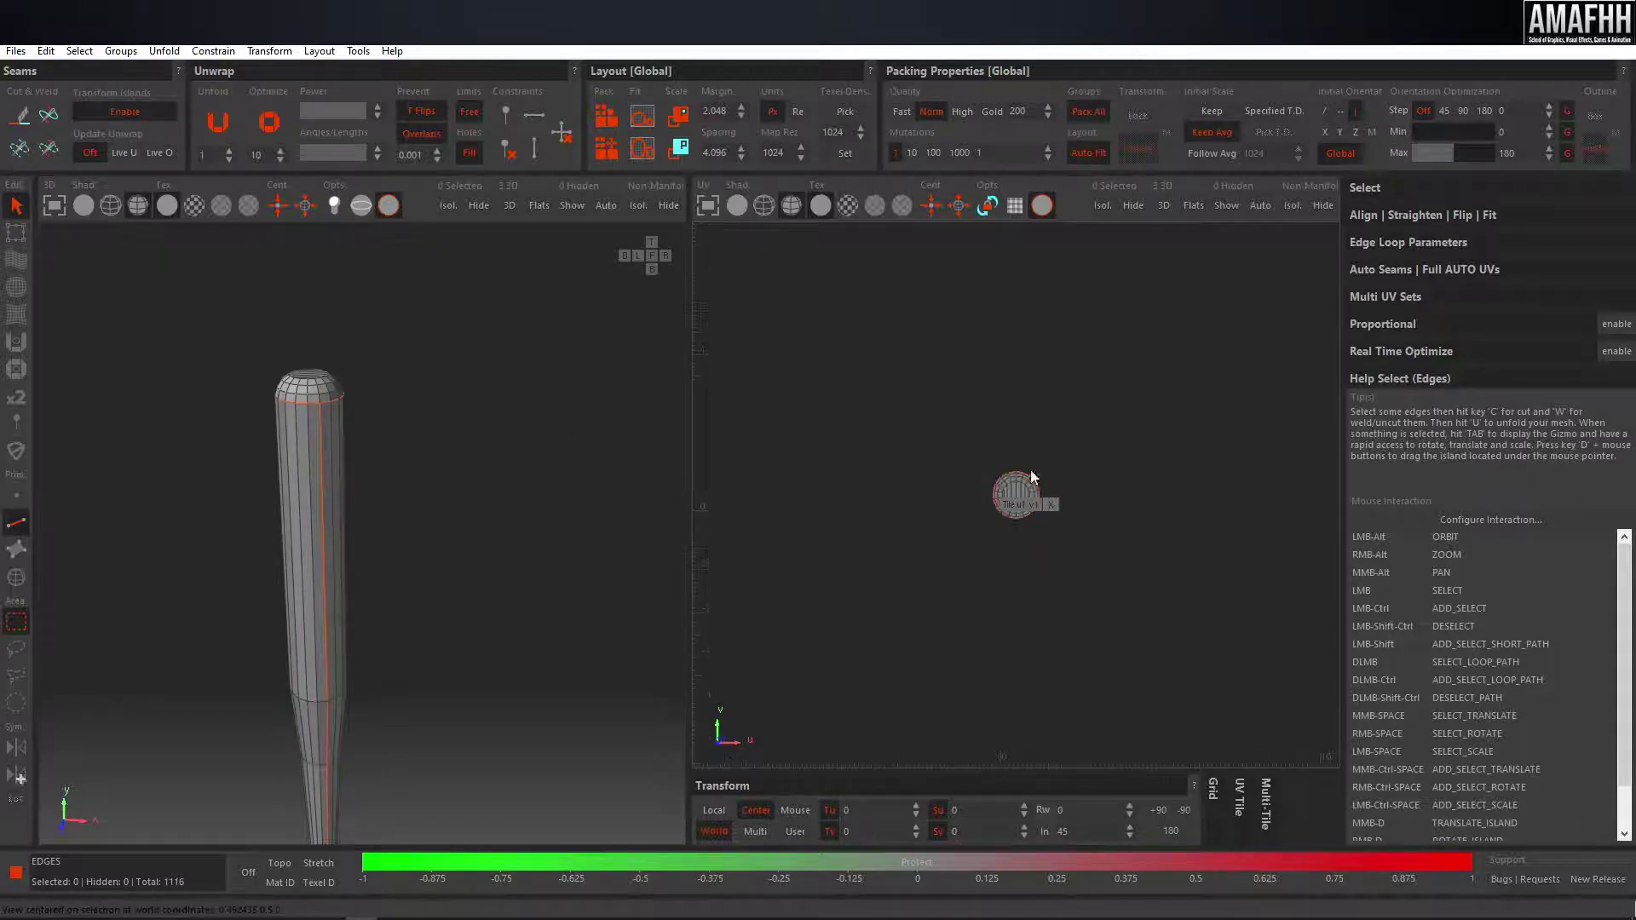
{"action": "key", "text": "u"}
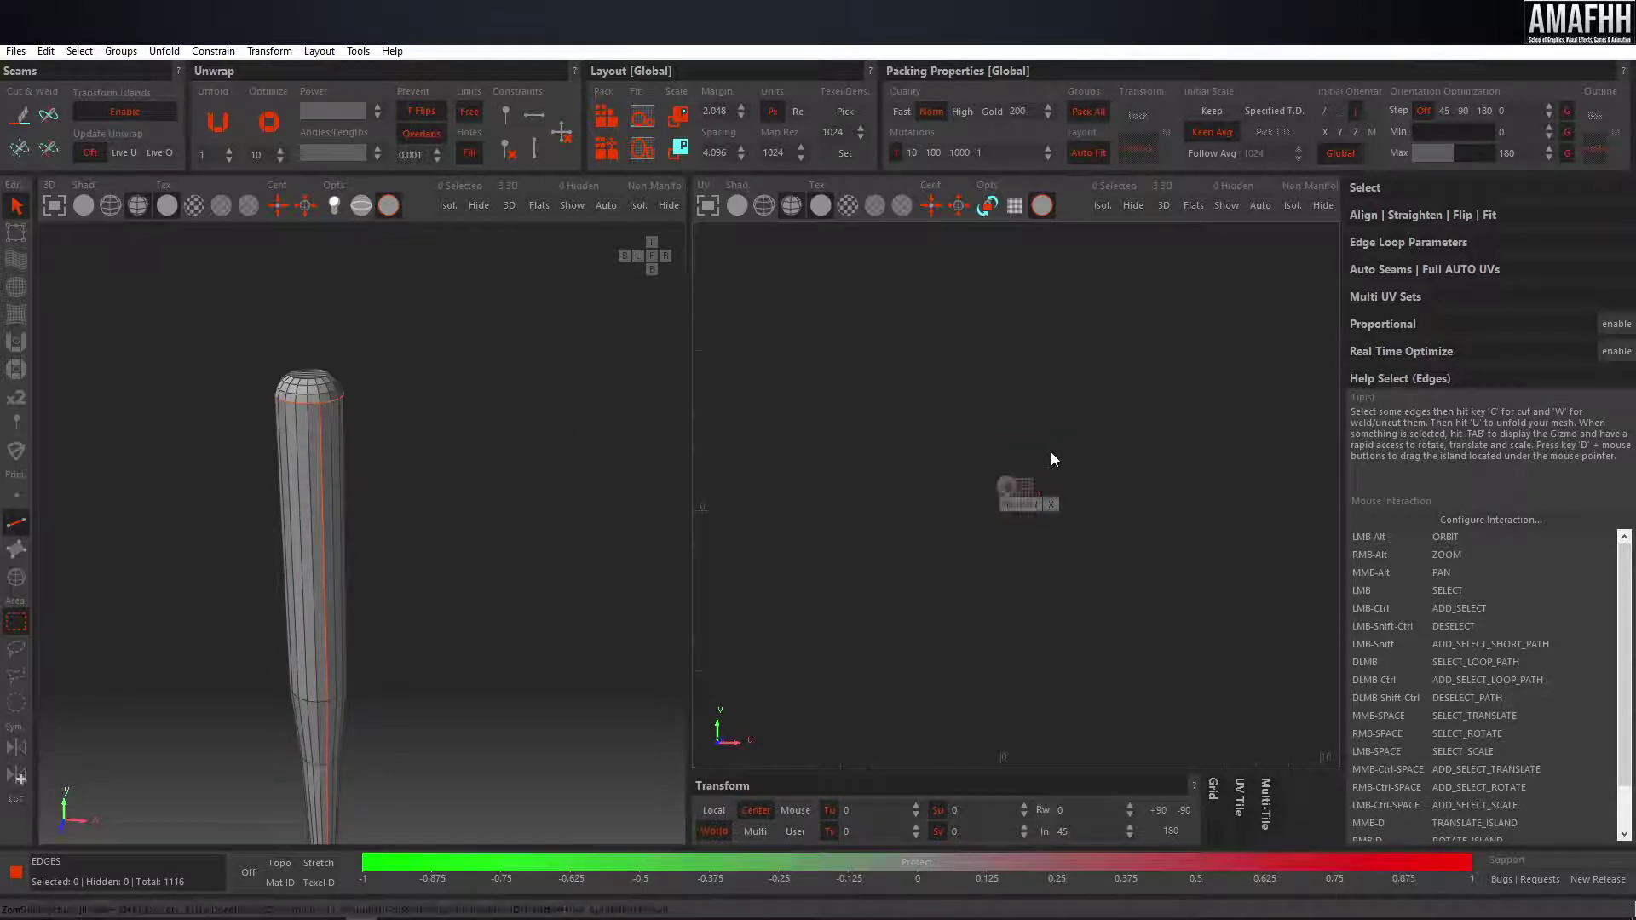
{"action": "key", "text": "f"}
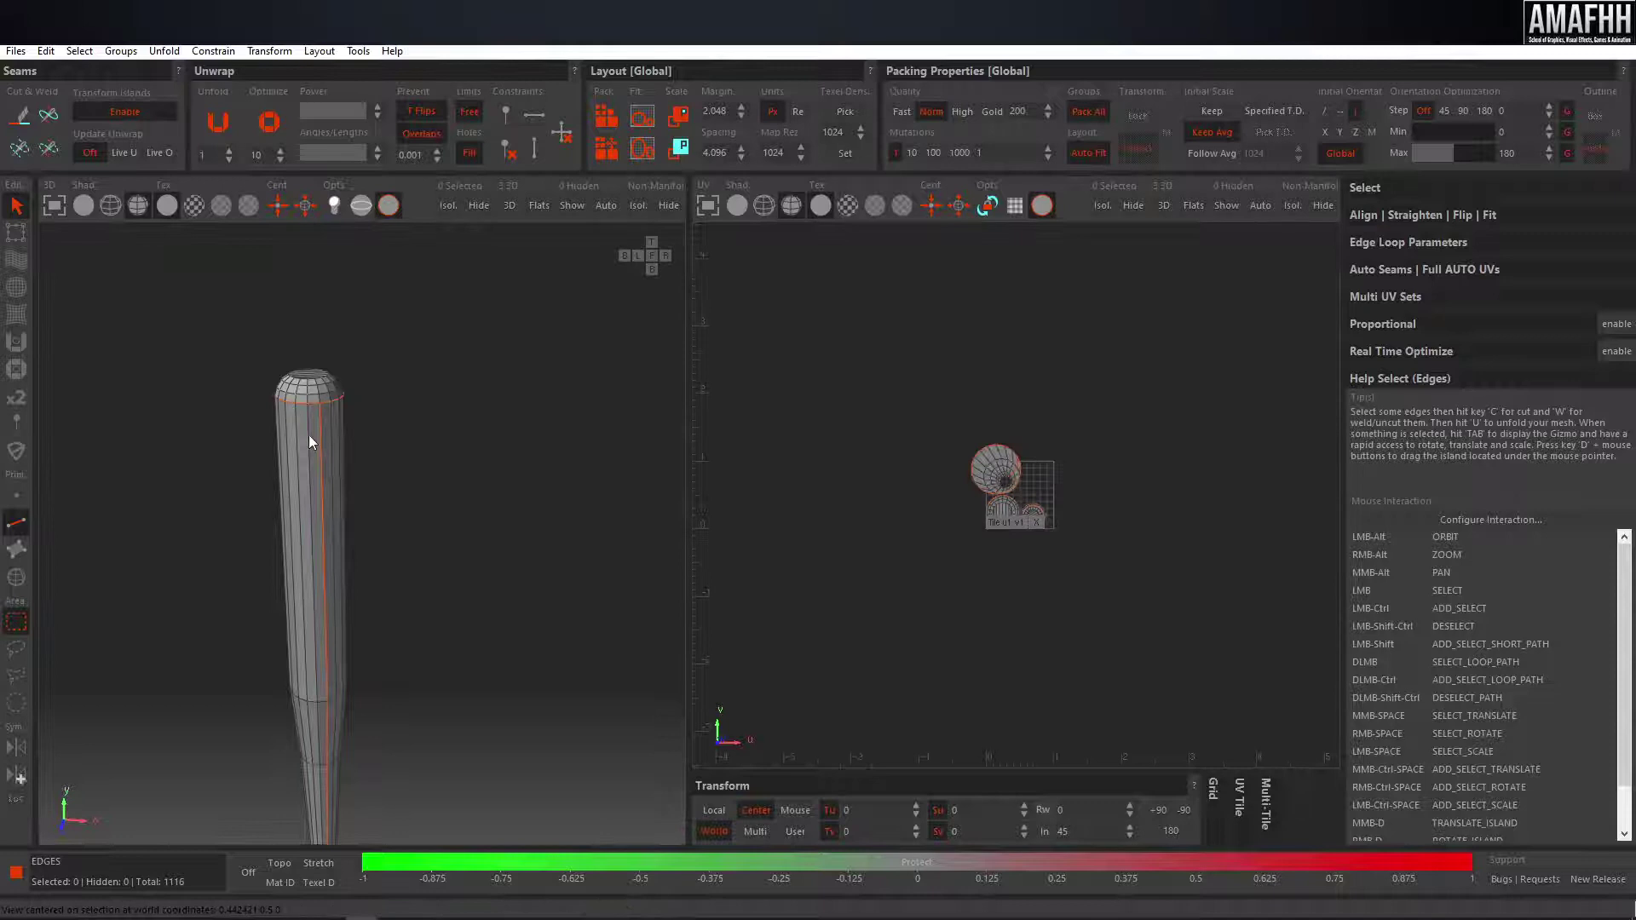
{"action": "left_click", "coordinate": [194, 204]}
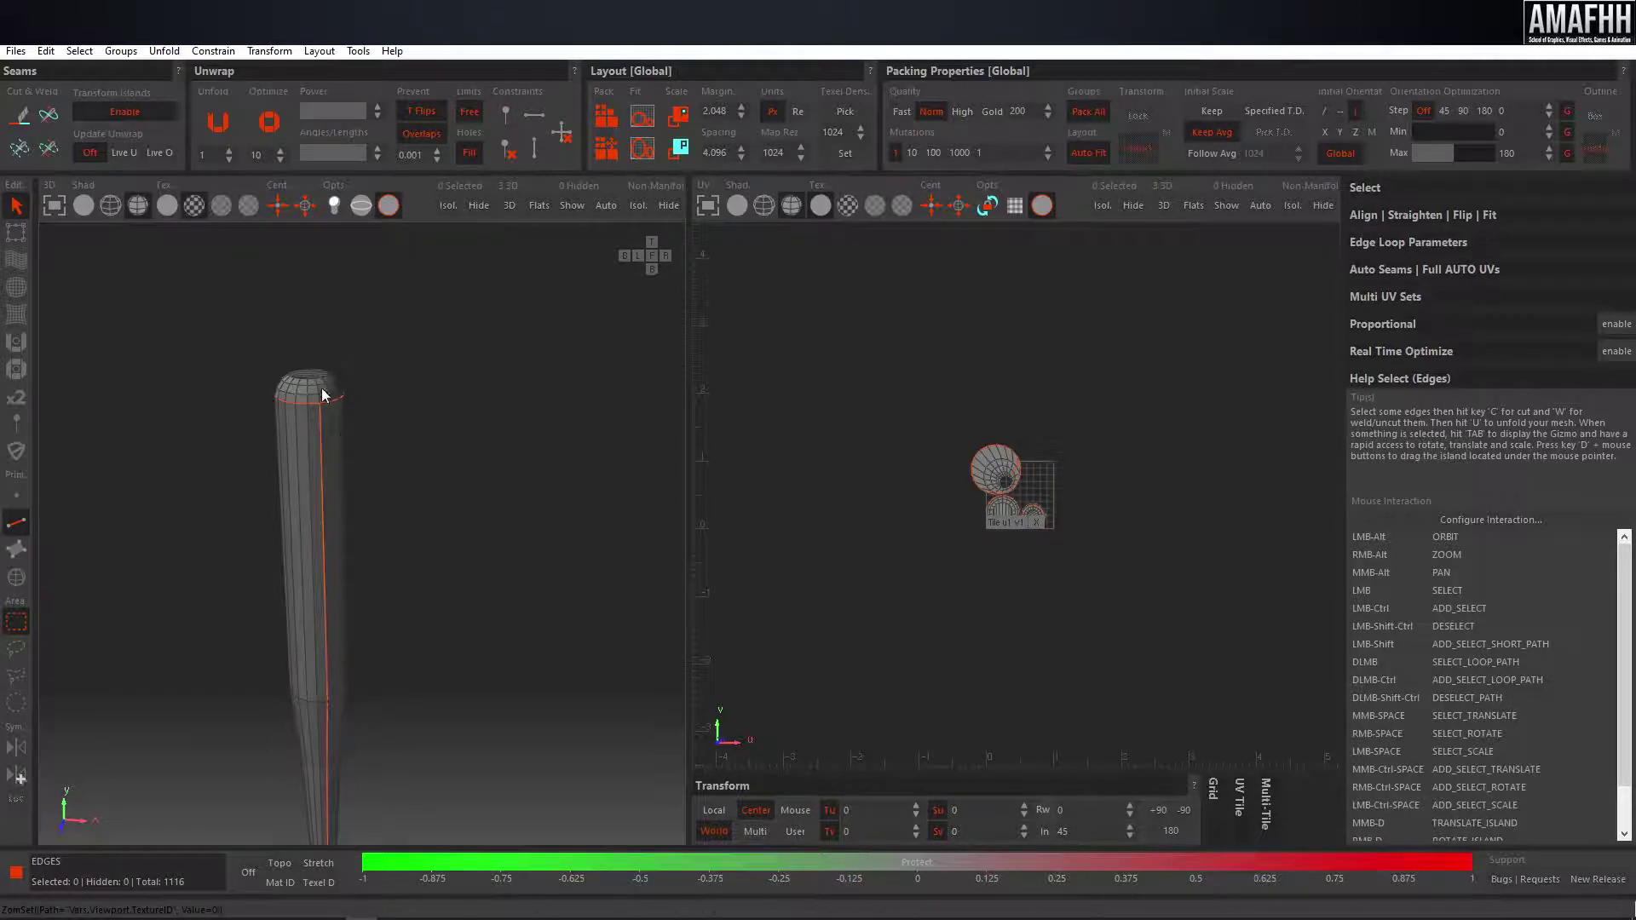
- Unfold the bat's UVs and pack them into the 0–1 tile
{"action": "key", "text": "u"}
{"action": "mouse_move", "coordinate": [329, 366]}
{"action": "left_mouse_down", "text": "alt"}
{"action": "mouse_move", "coordinate": [349, 629]}
{"action": "mouse_move", "coordinate": [291, 673]}
{"action": "left_mouse_up", "text": "alt"}
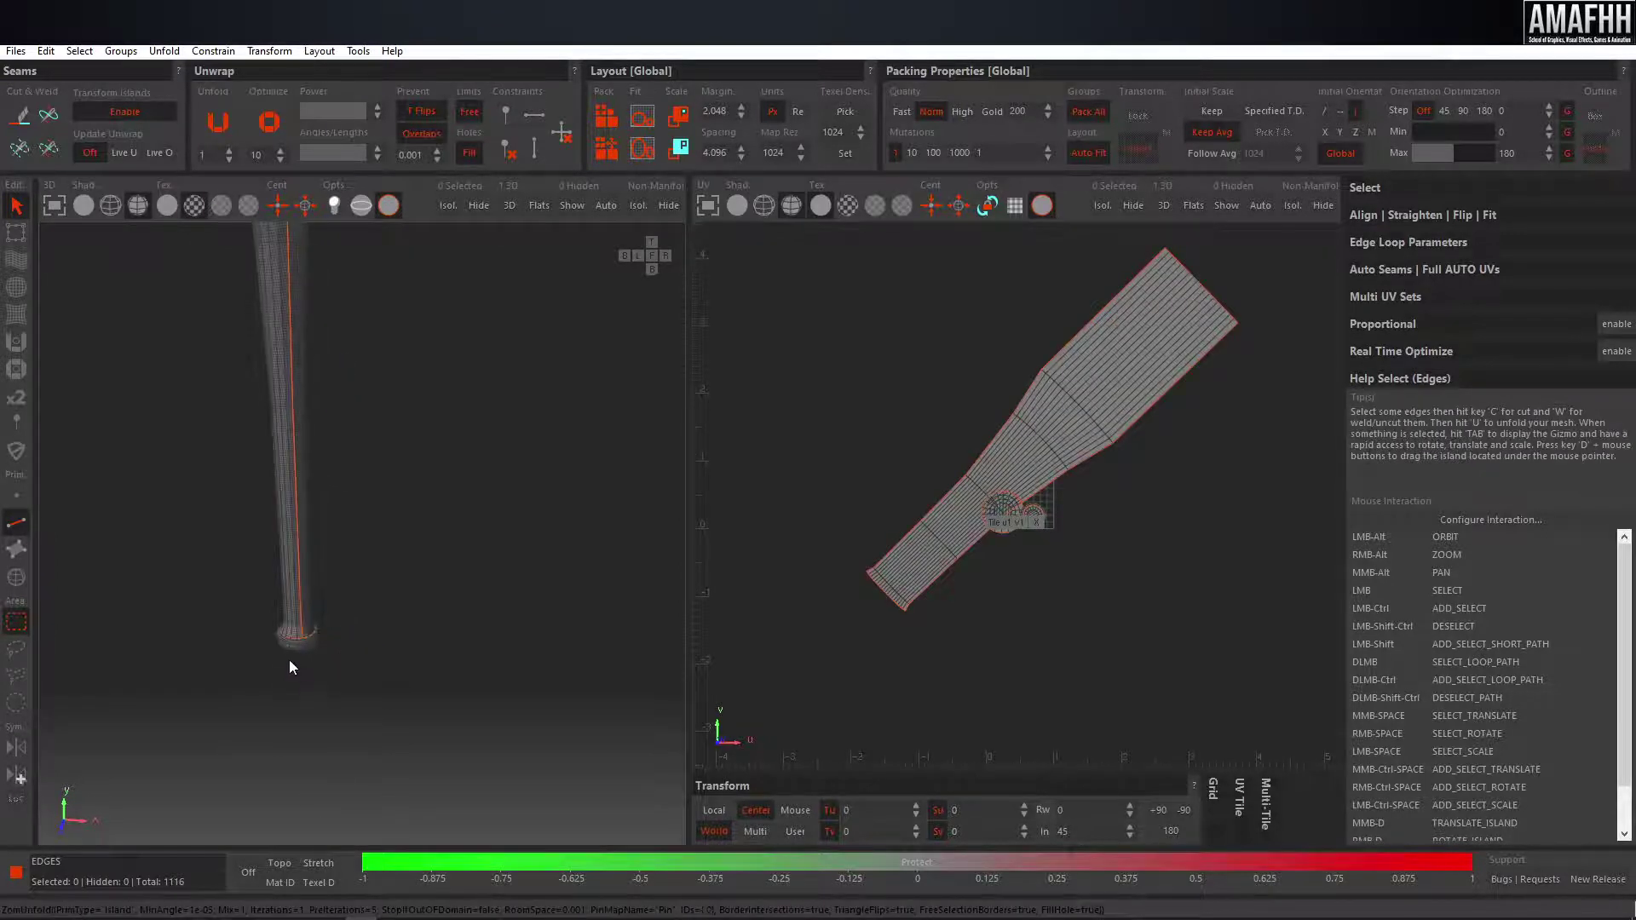
{"action": "key", "text": "p"}
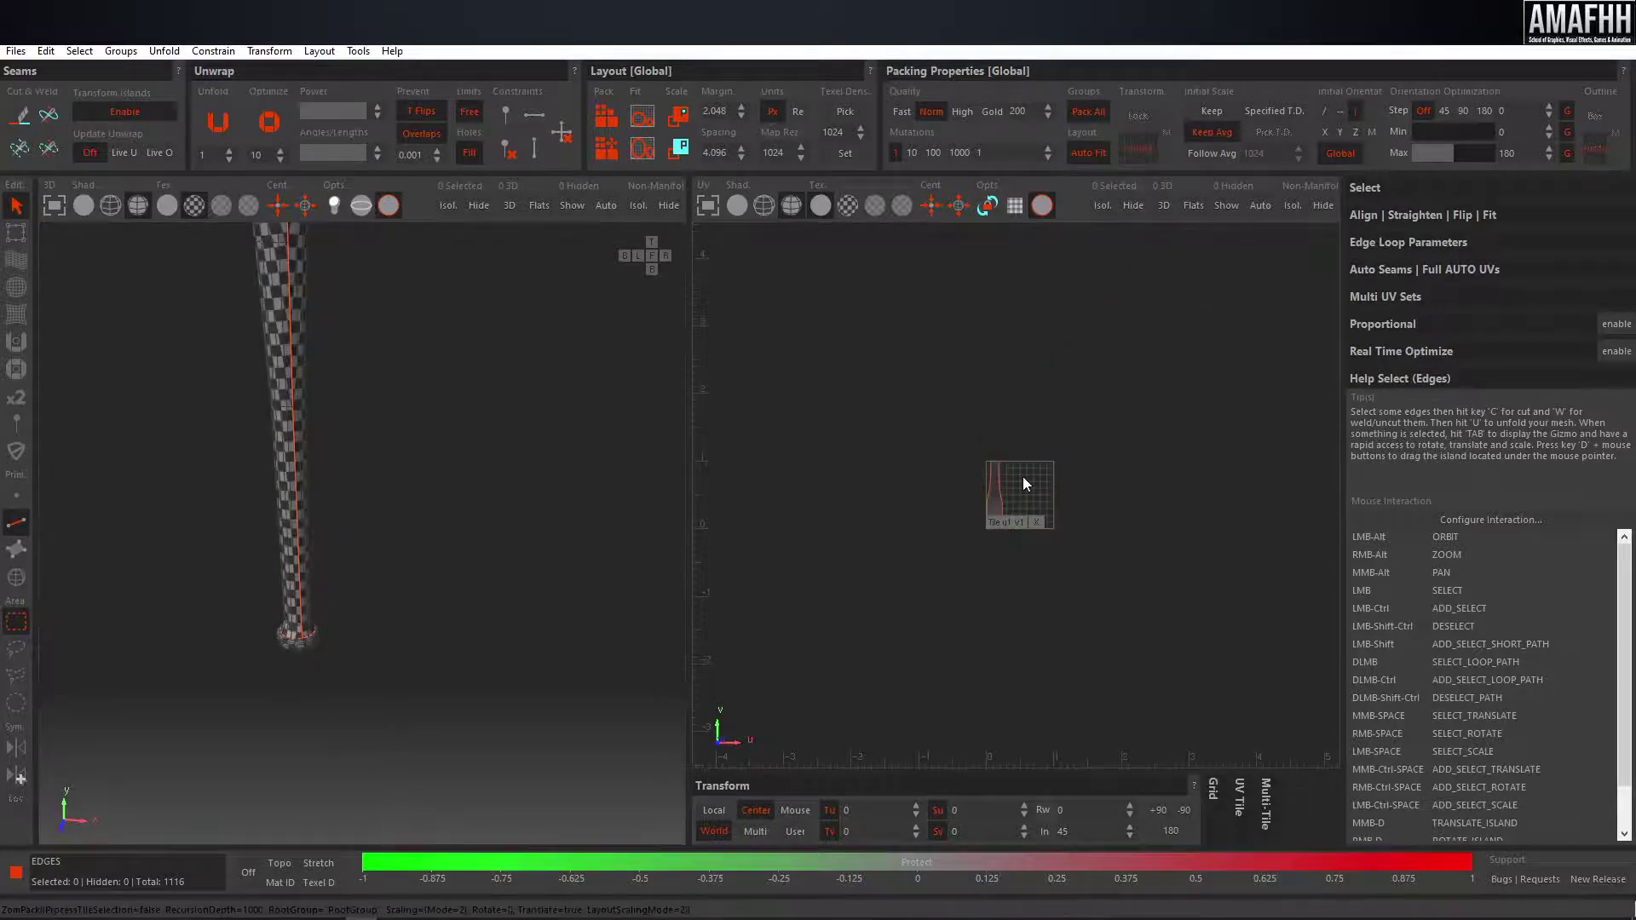
{"action": "key", "text": "f"}
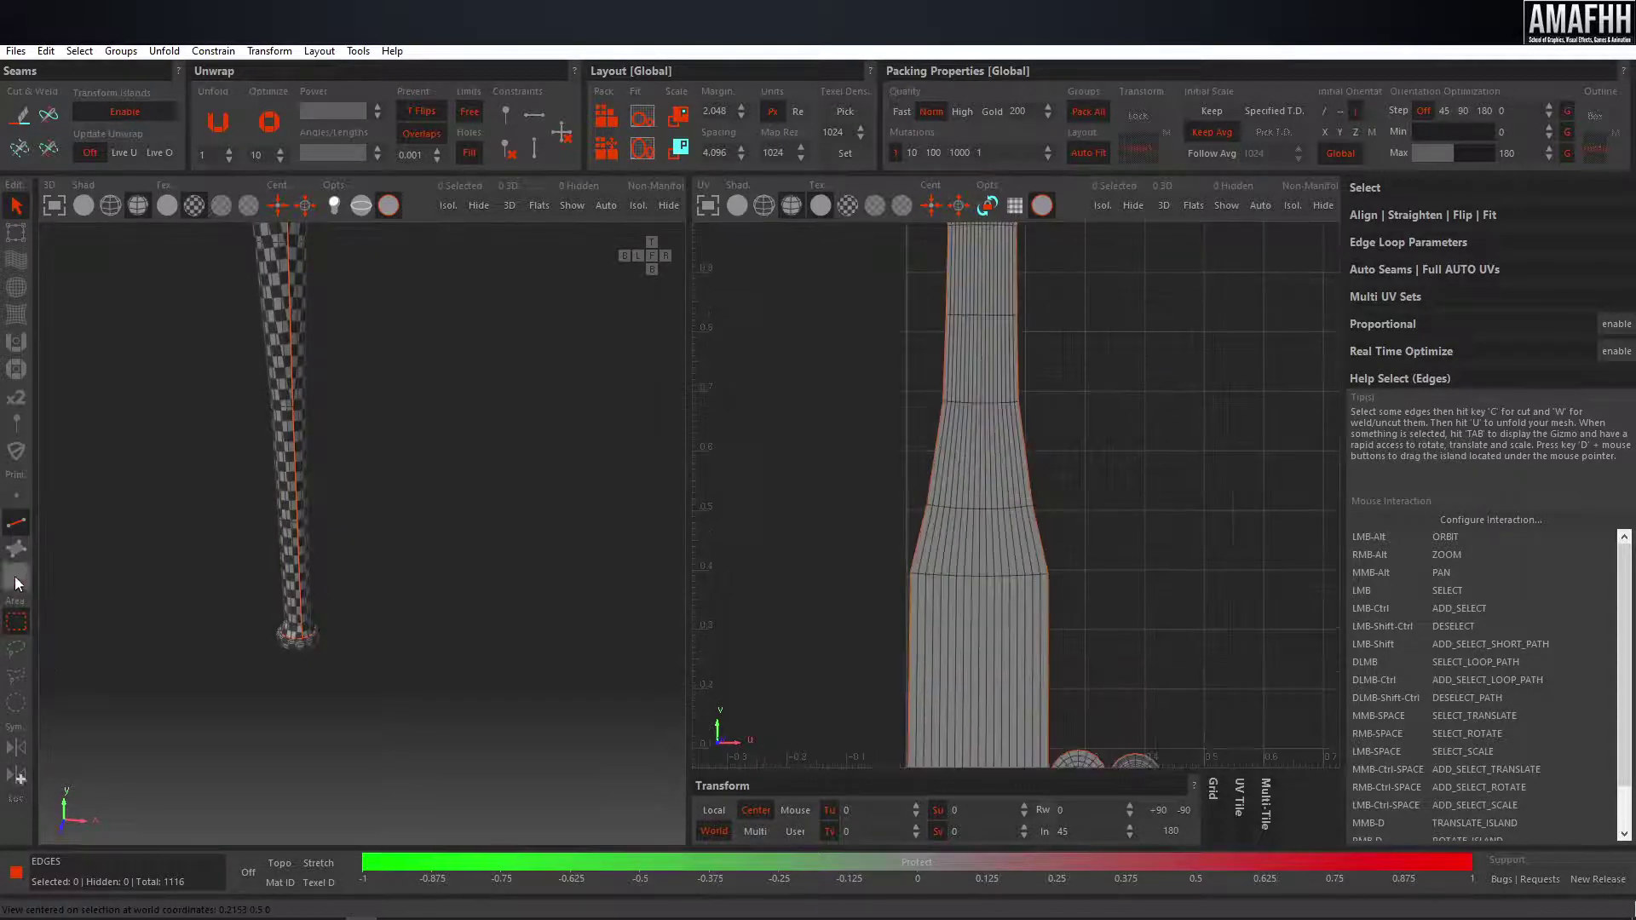
- Straighten the bat's UV island into a rectangle and repack it
{"action": "left_click", "coordinate": [16, 576]}
{"action": "left_click", "coordinate": [970, 431]}
{"action": "left_click", "coordinate": [1383, 216]}
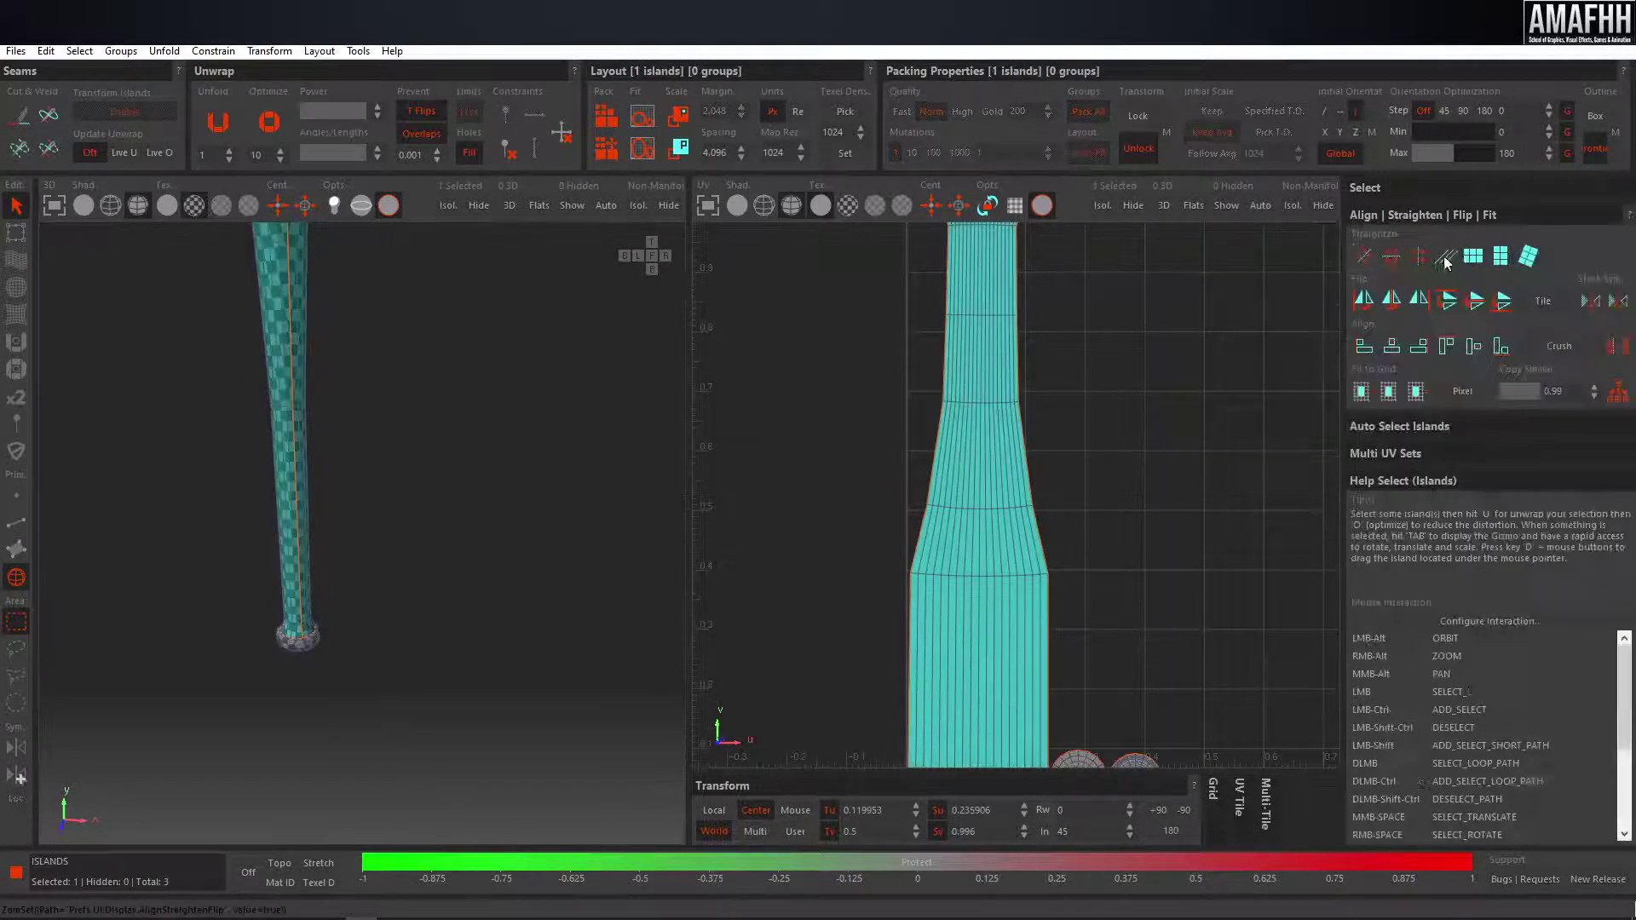
{"action": "left_click", "coordinate": [1500, 256]}
{"action": "left_click", "coordinate": [902, 411]}
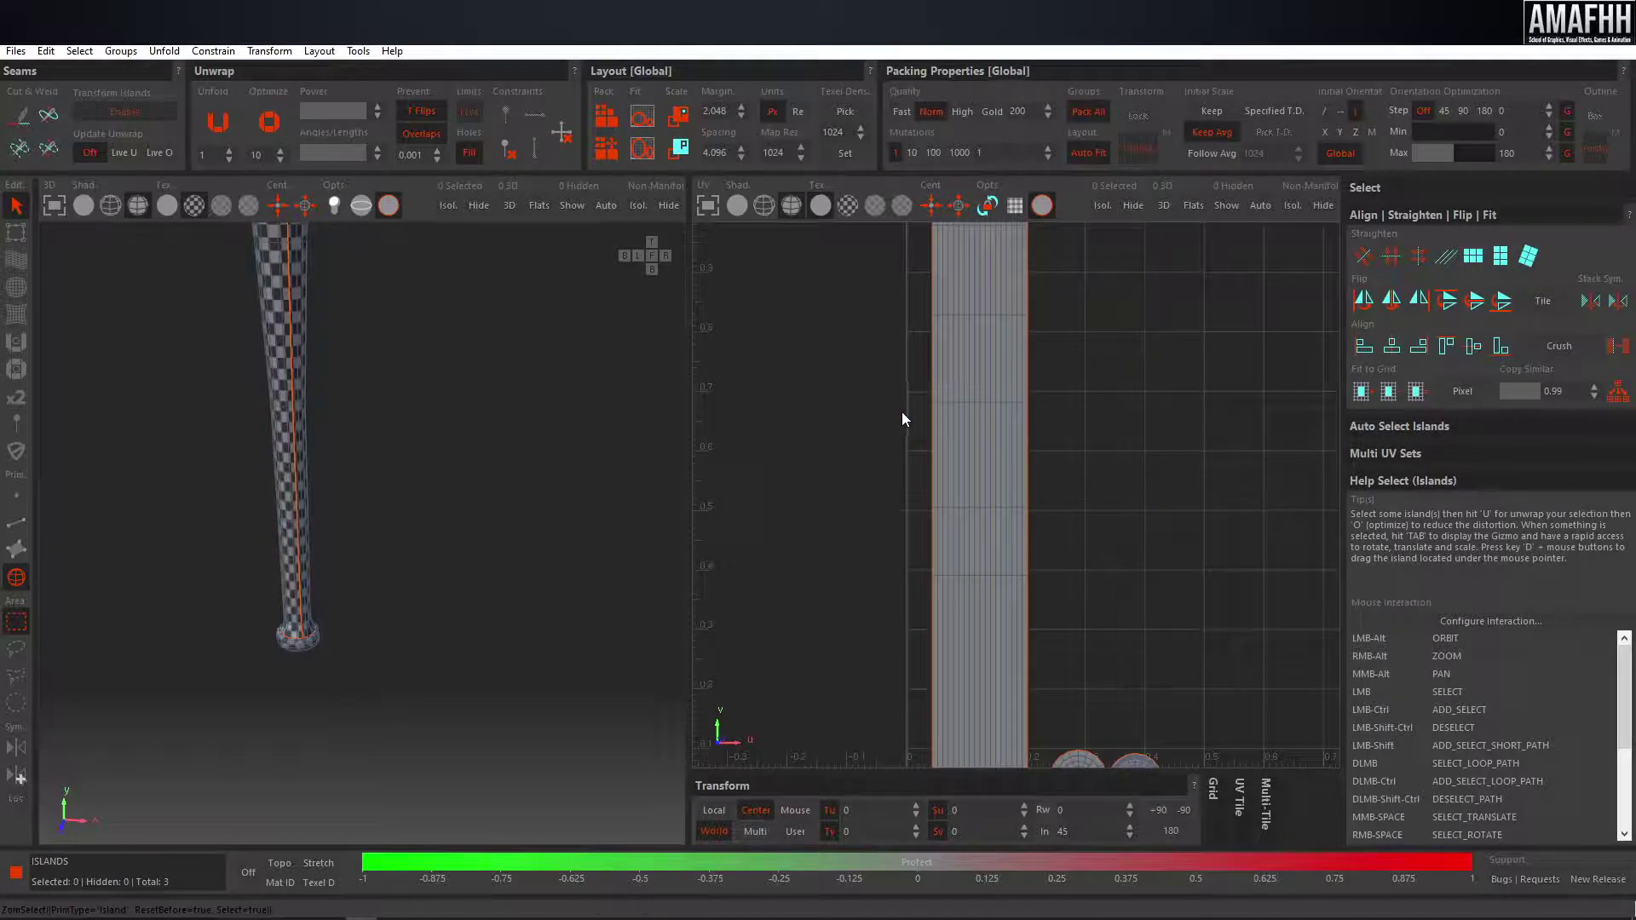
{"action": "key", "text": "p"}
{"action": "scroll", "coordinate": [922, 459], "scroll_direction": "down", "scroll_amount": 5}
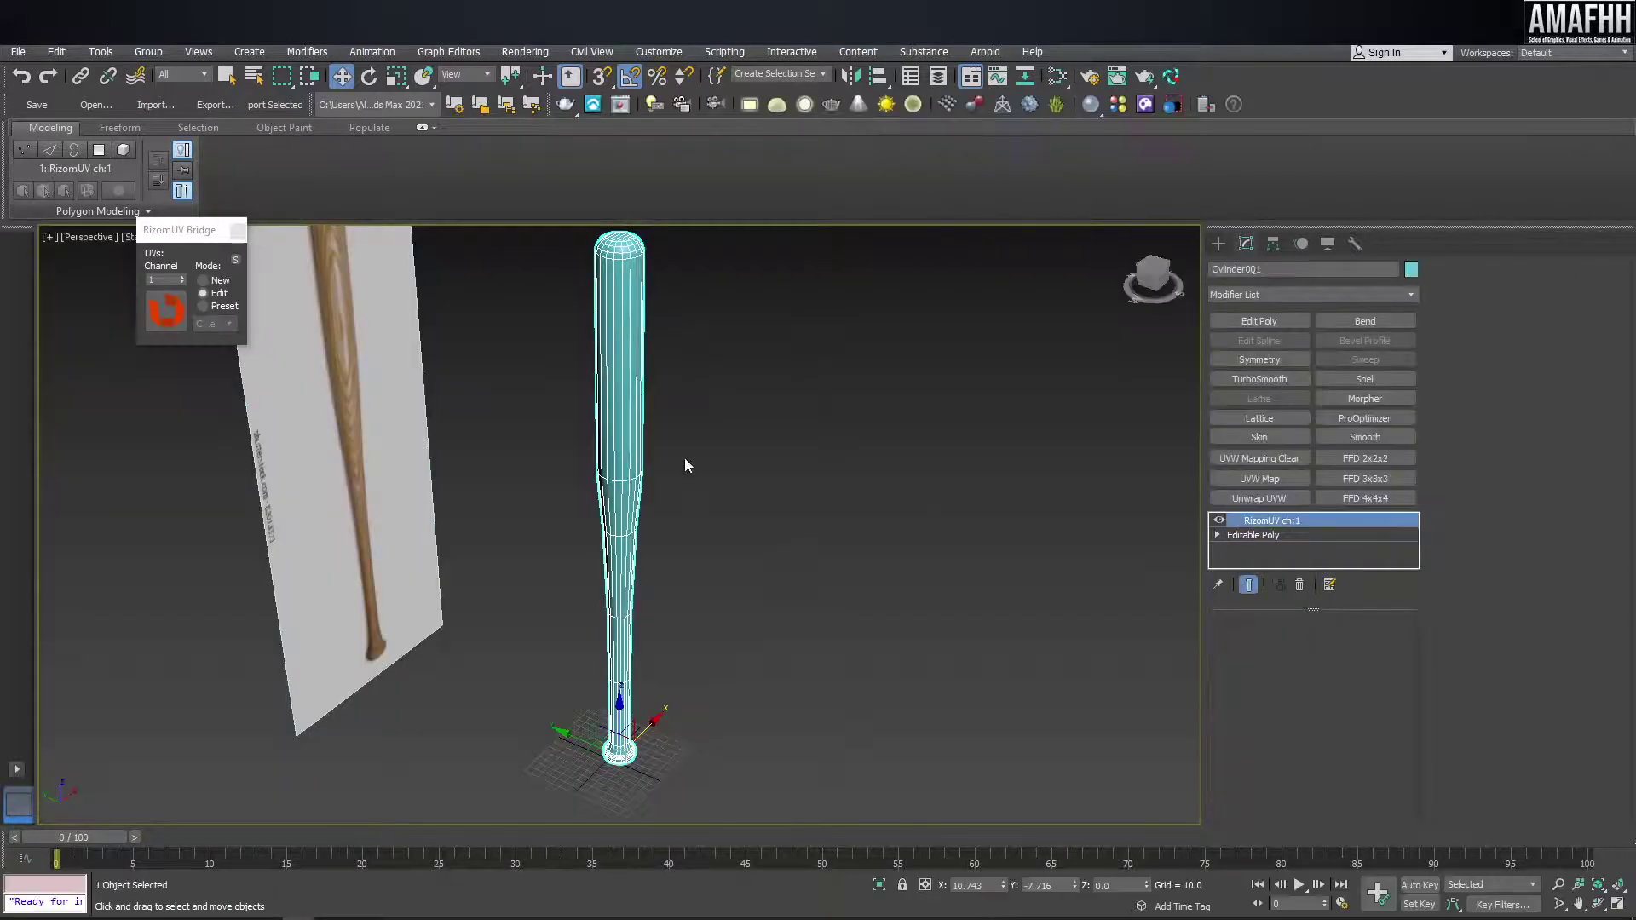
- Convert the bat to an Editable Poly and dismiss the Missing DLLs warning
{"action": "right_click", "coordinate": [617, 390]}
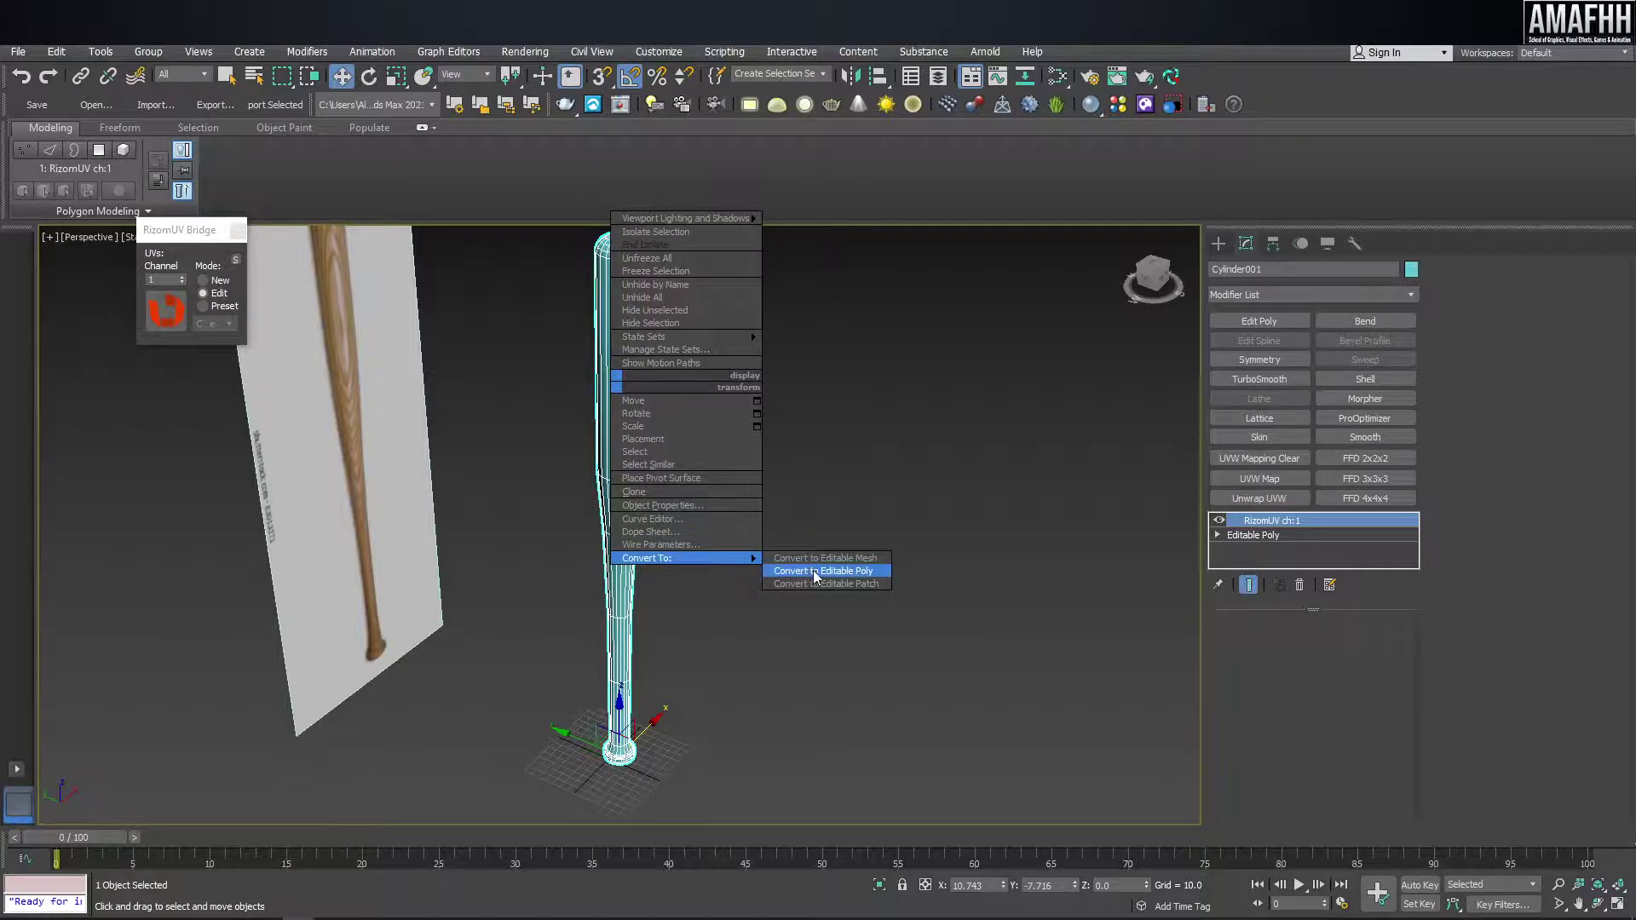
{"action": "left_click", "coordinate": [814, 569]}
{"action": "middle_click_drag", "start_coordinate": [626, 362], "coordinate": [656, 369], "text": "alt"}
{"action": "middle_click_drag", "start_coordinate": [641, 513], "coordinate": [681, 545], "text": "alt"}
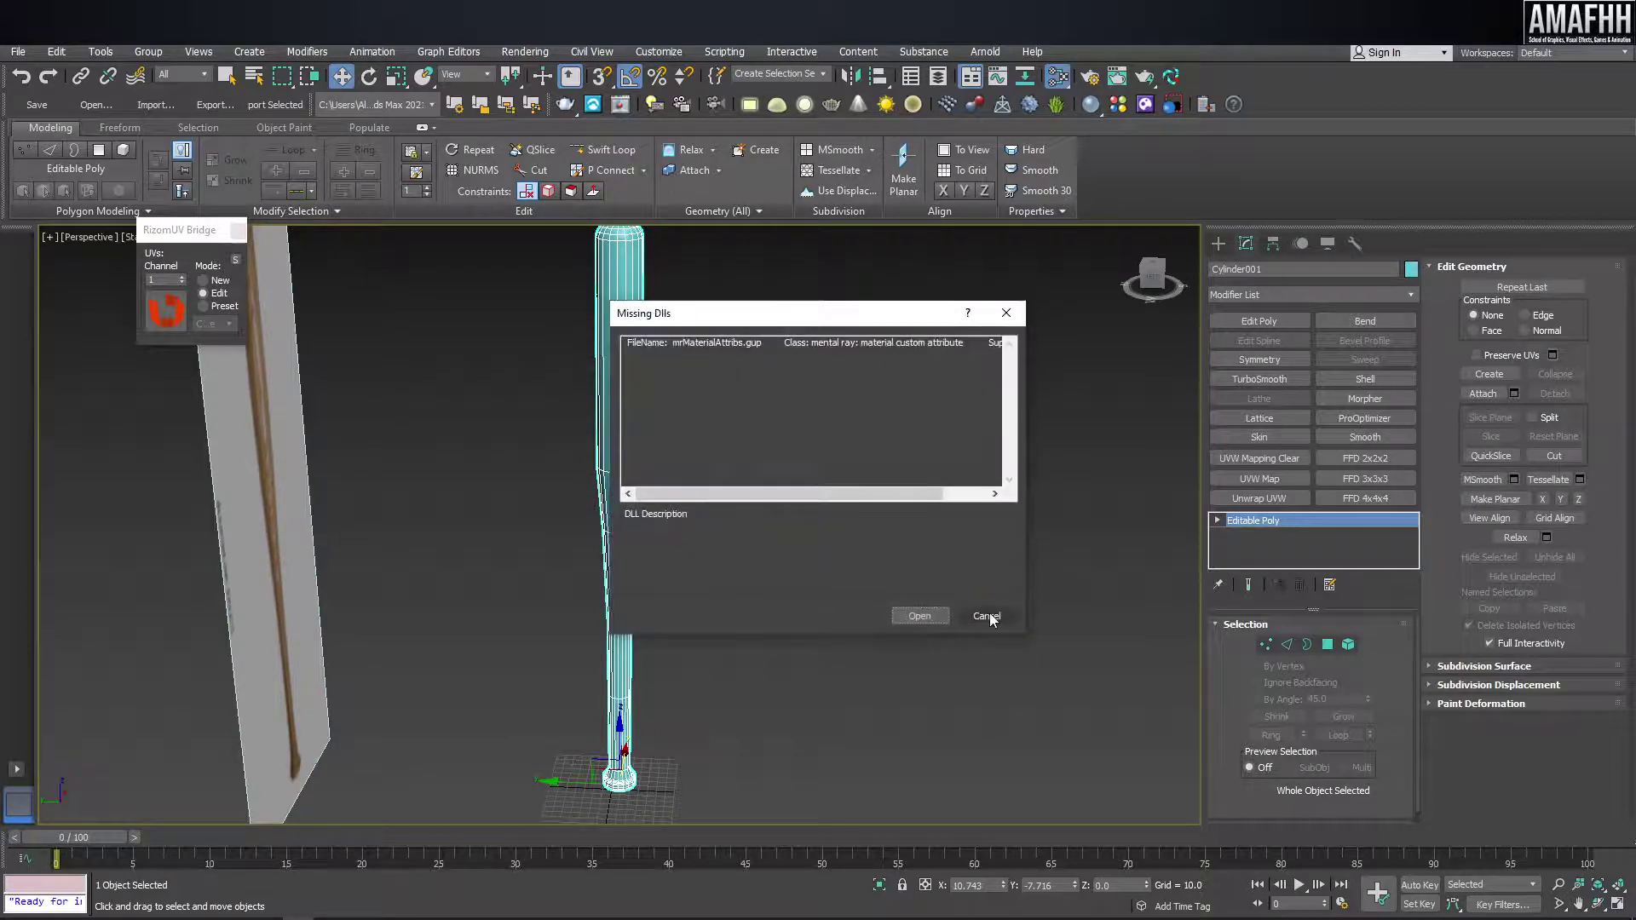
{"action": "left_click", "coordinate": [987, 616]}
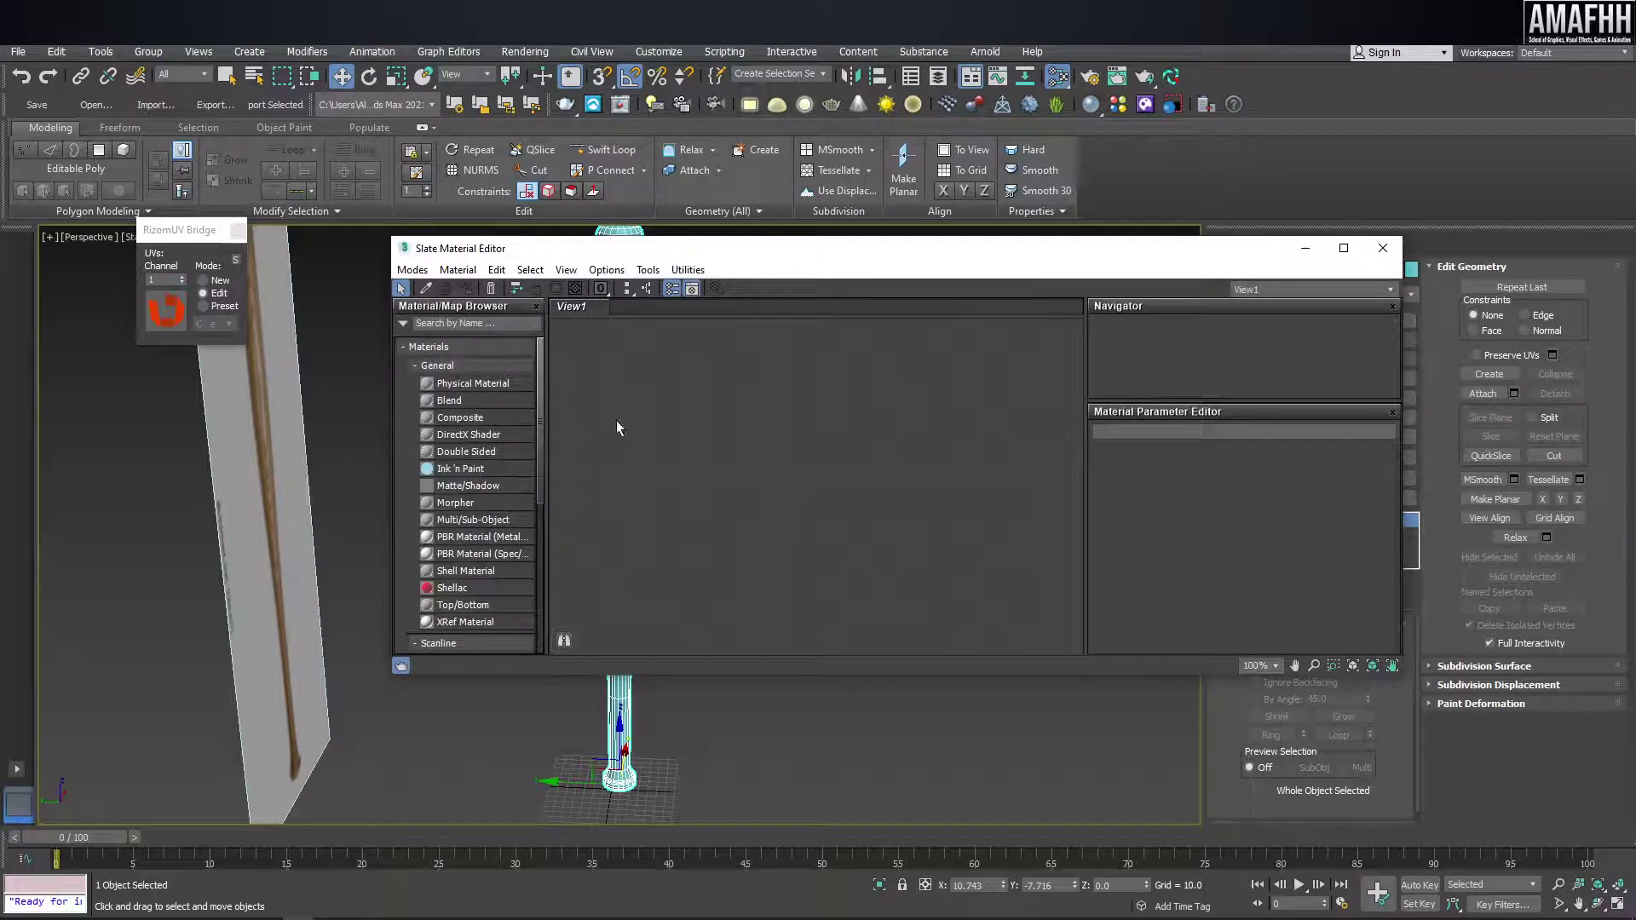
- Close the misplaced material editor and briefly check the render settings
{"action": "left_click_drag", "start_coordinate": [657, 250], "coordinate": [966, 174]}
{"action": "scroll", "coordinate": [798, 494], "scroll_direction": "down", "scroll_amount": 3}
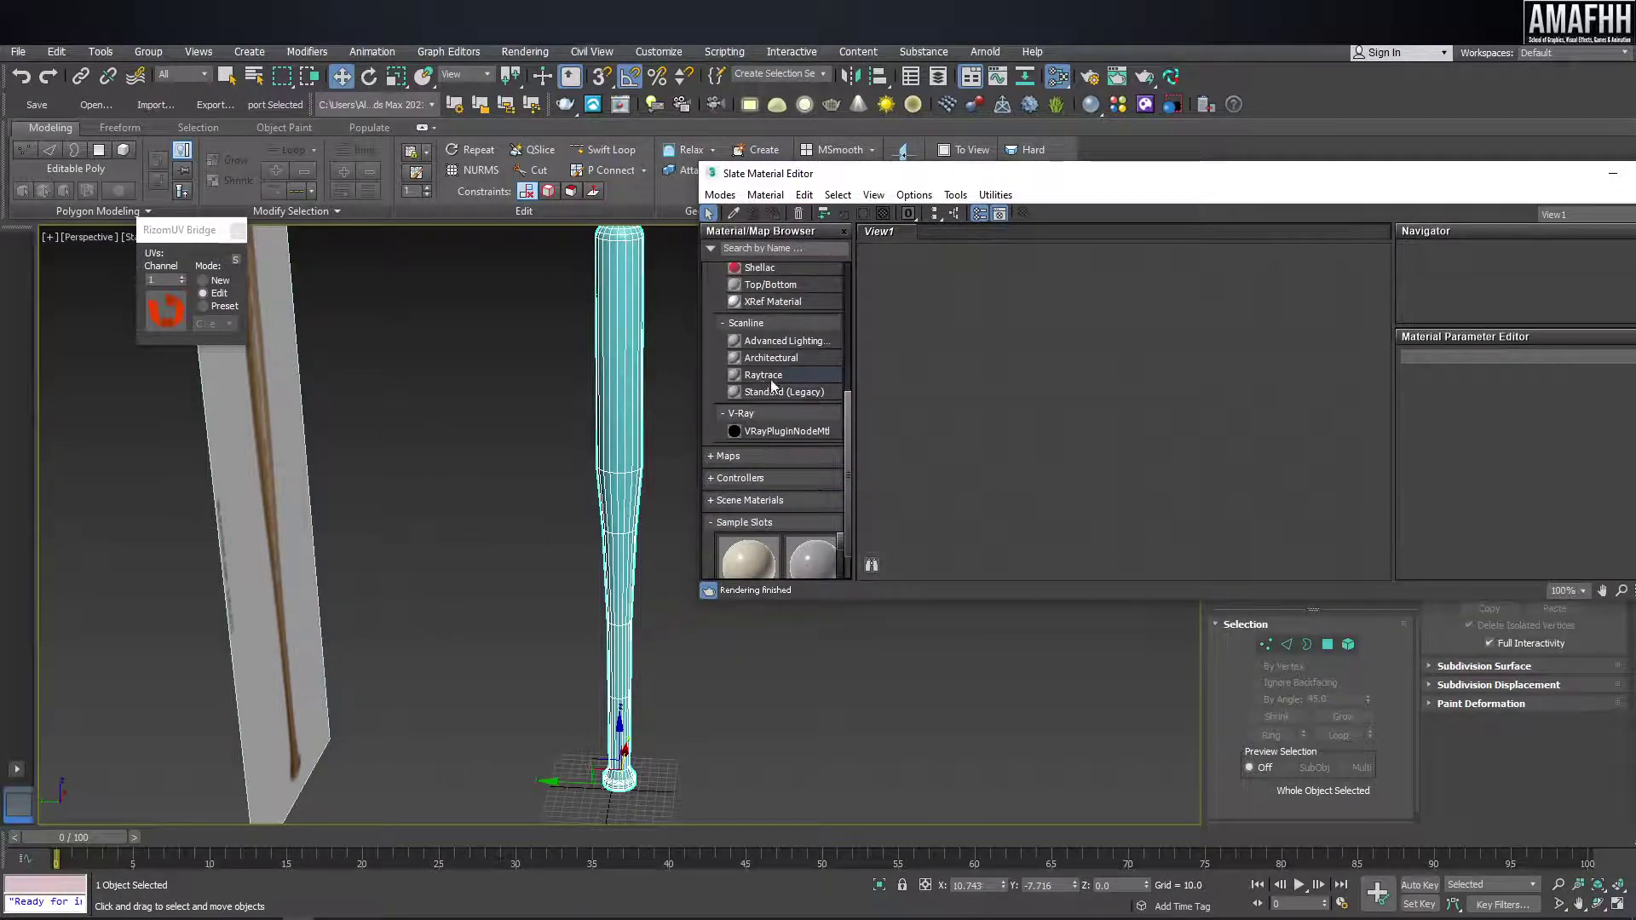
{"action": "left_click_drag", "start_coordinate": [1493, 178], "coordinate": [1230, 270]}
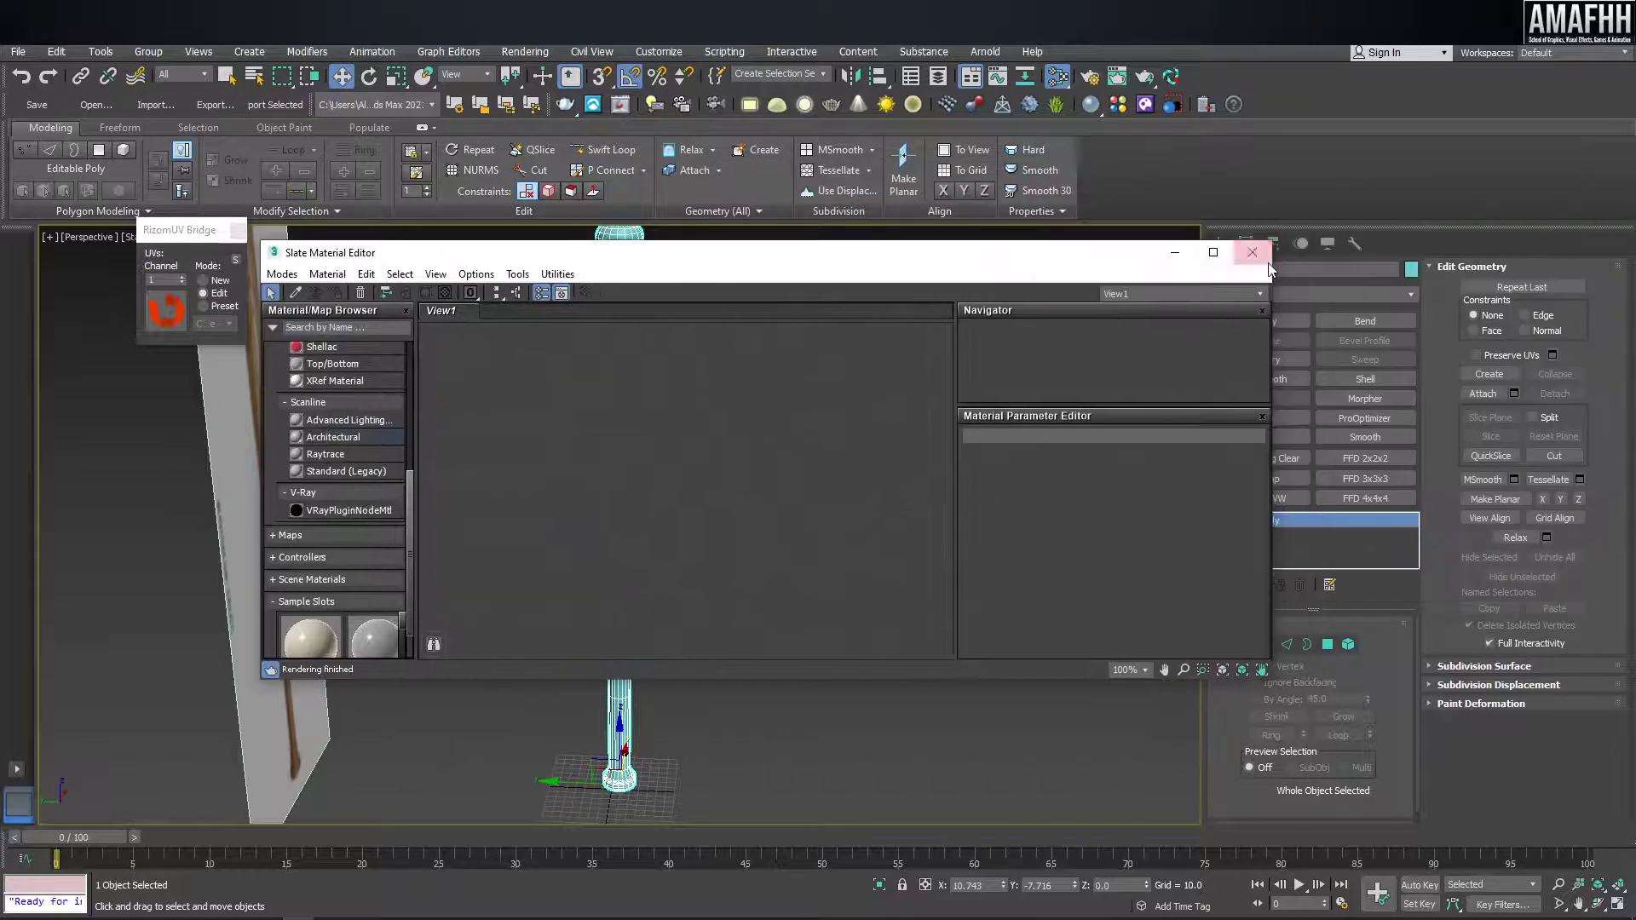
{"action": "left_click", "coordinate": [1253, 251]}
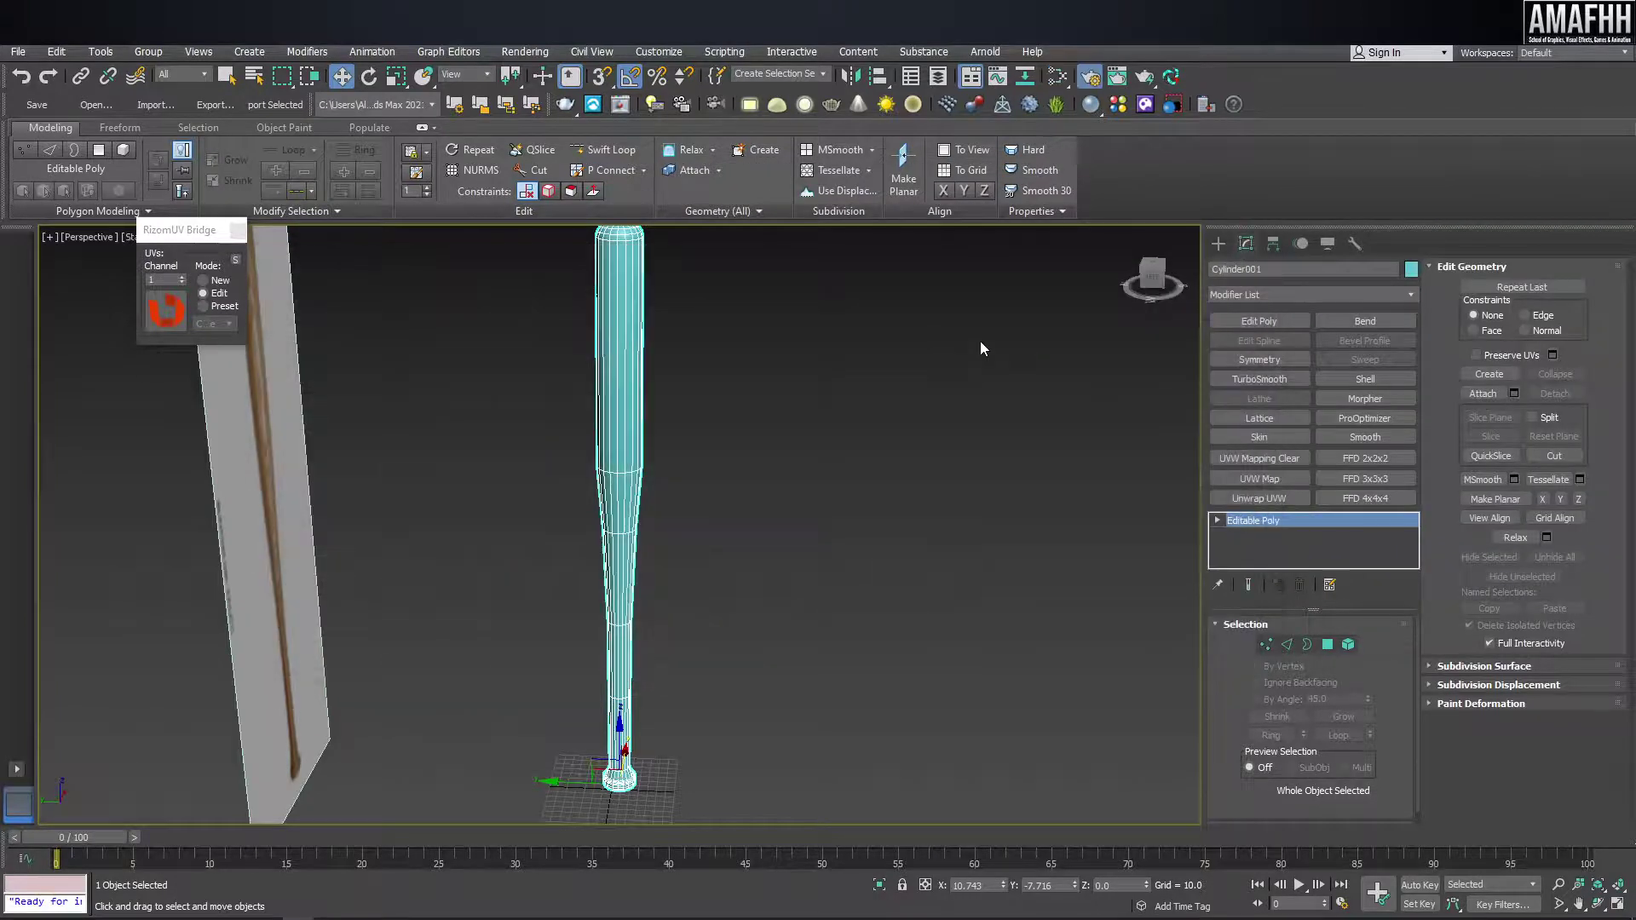
{"action": "key", "text": "F10"}
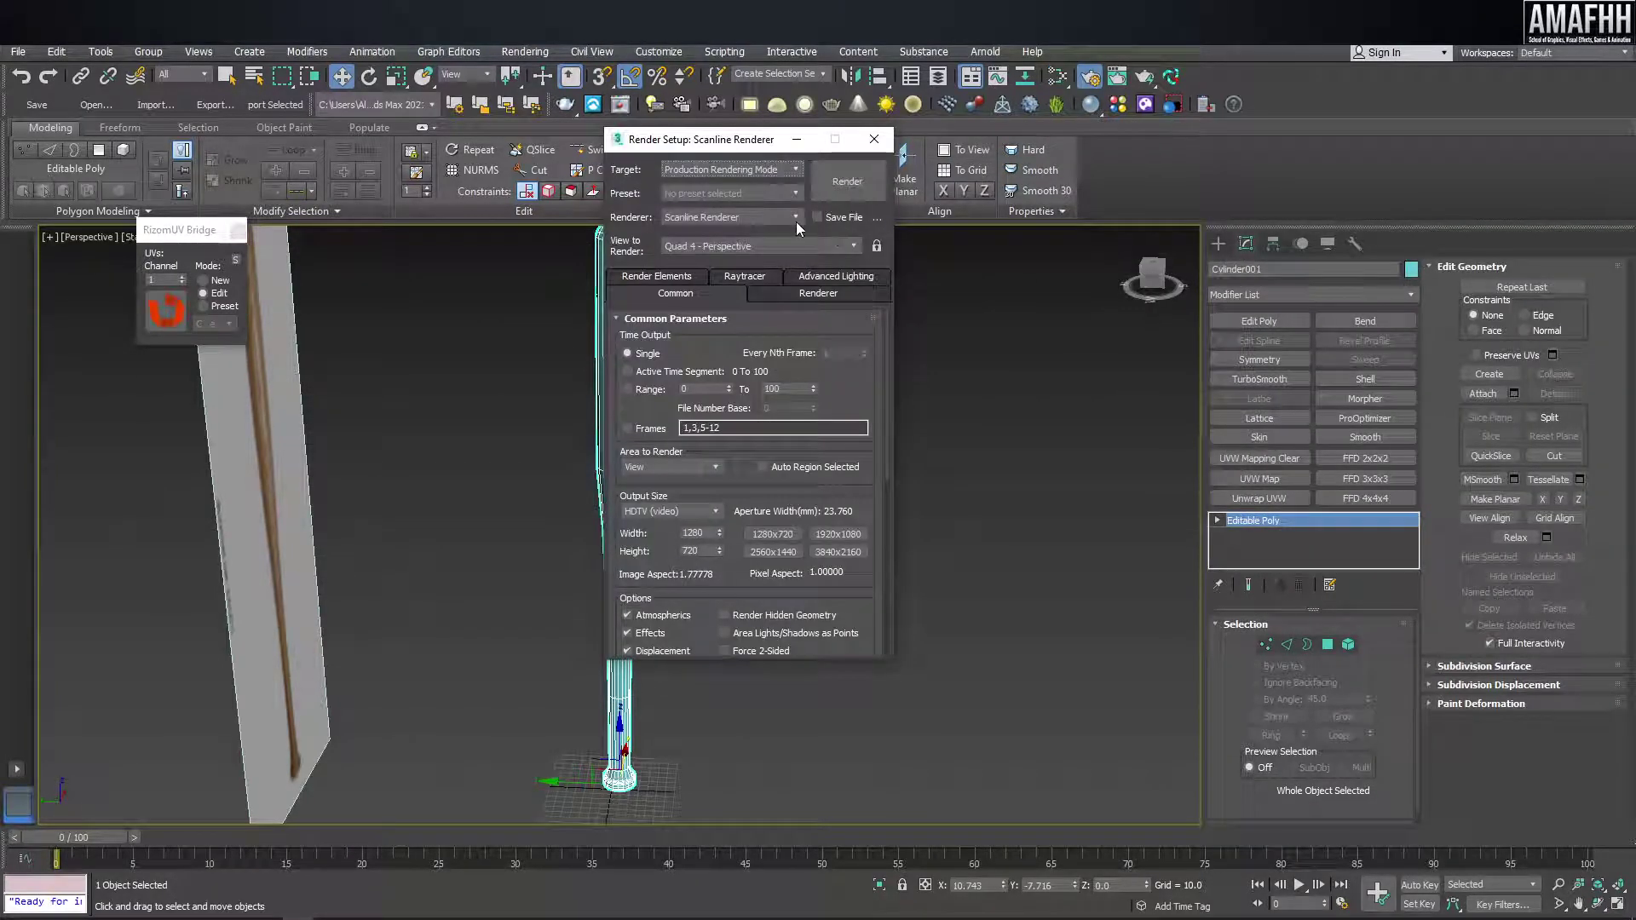
{"action": "left_click", "coordinate": [866, 141]}
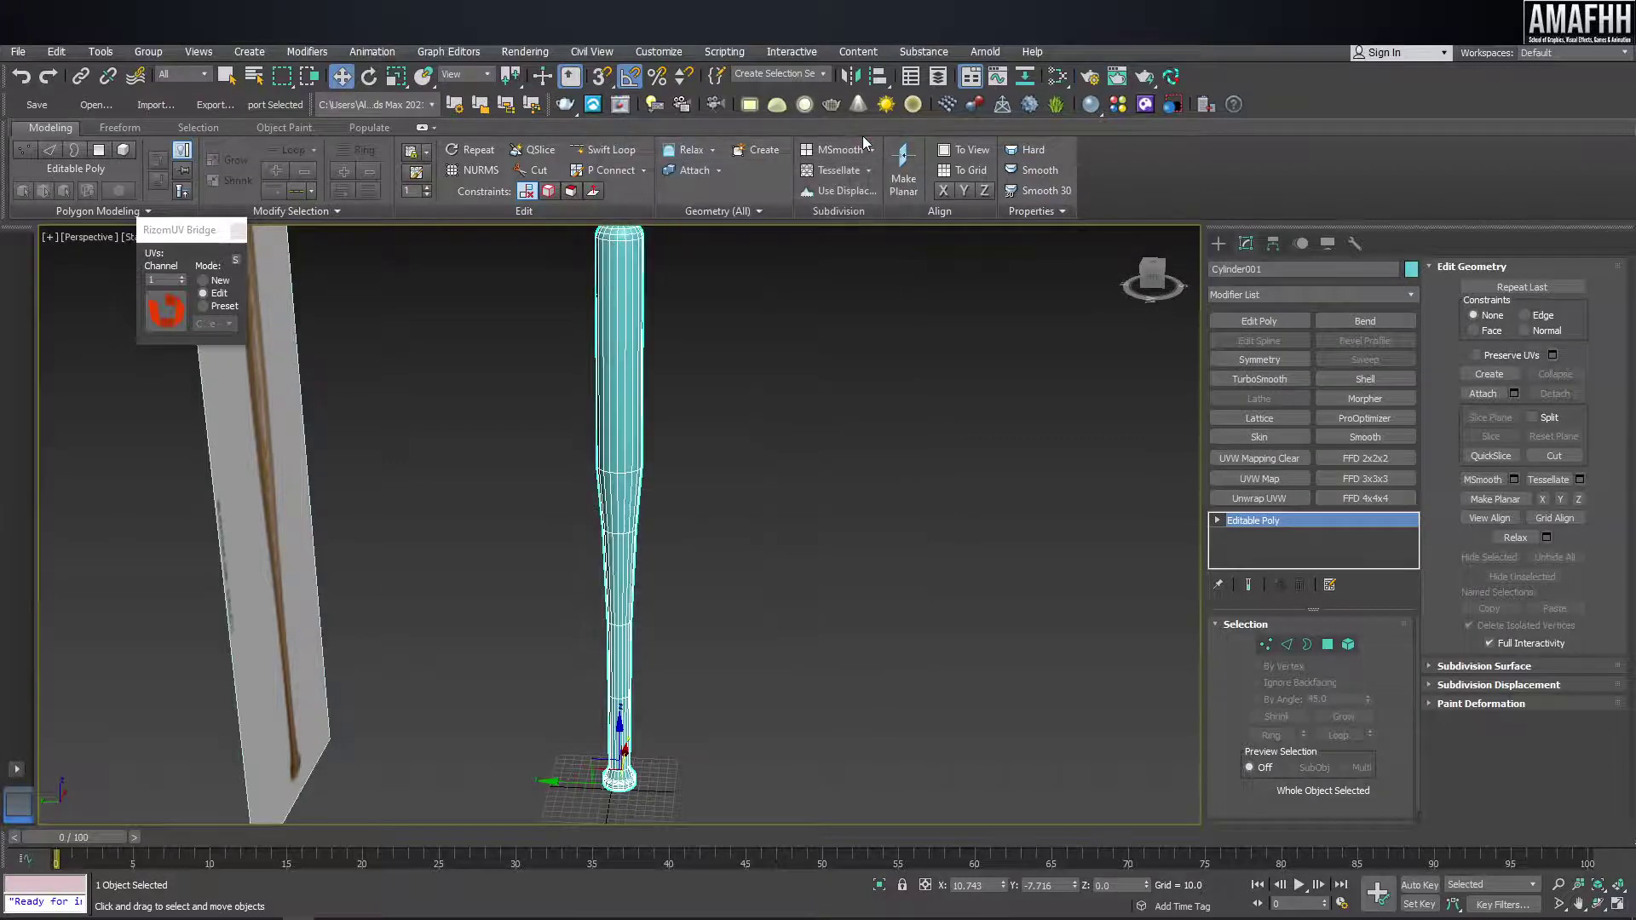
- Create a Standard (Legacy) material in the Slate Material Editor named 'Base ball bat'
{"action": "key", "text": "m"}
{"action": "scroll", "coordinate": [357, 471], "scroll_direction": "up", "scroll_amount": 2}
{"action": "scroll", "coordinate": [329, 483], "scroll_direction": "up", "scroll_amount": 2}
{"action": "scroll", "coordinate": [319, 460], "scroll_direction": "up", "scroll_amount": 2}
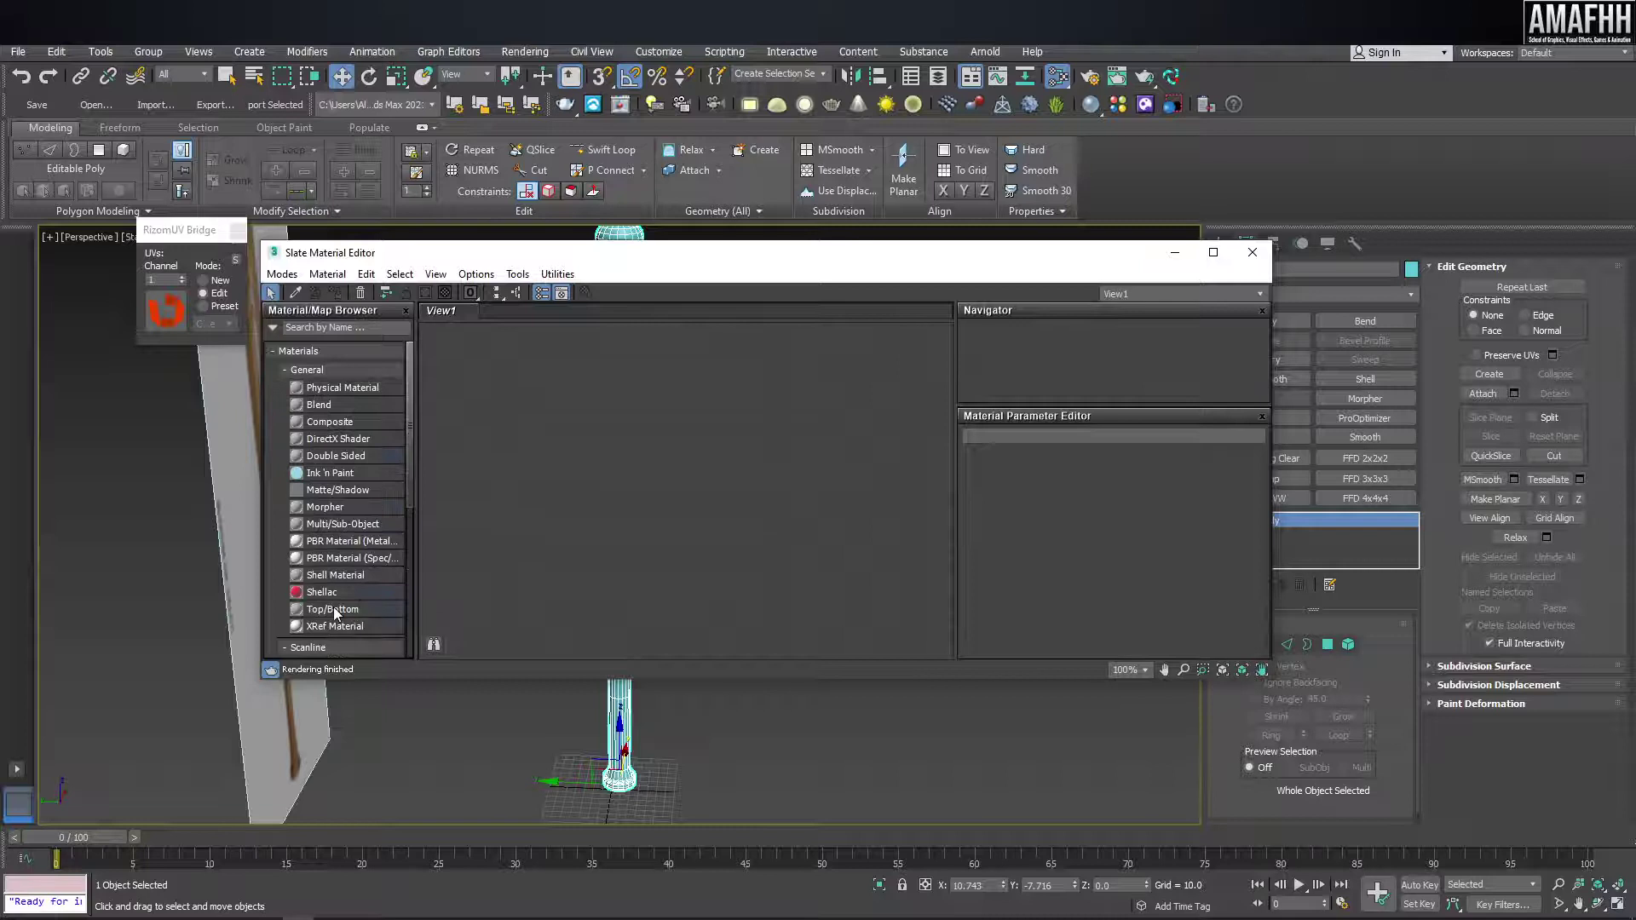
{"action": "scroll", "coordinate": [334, 607], "scroll_direction": "down", "scroll_amount": 1}
{"action": "scroll", "coordinate": [332, 591], "scroll_direction": "down", "scroll_amount": 3}
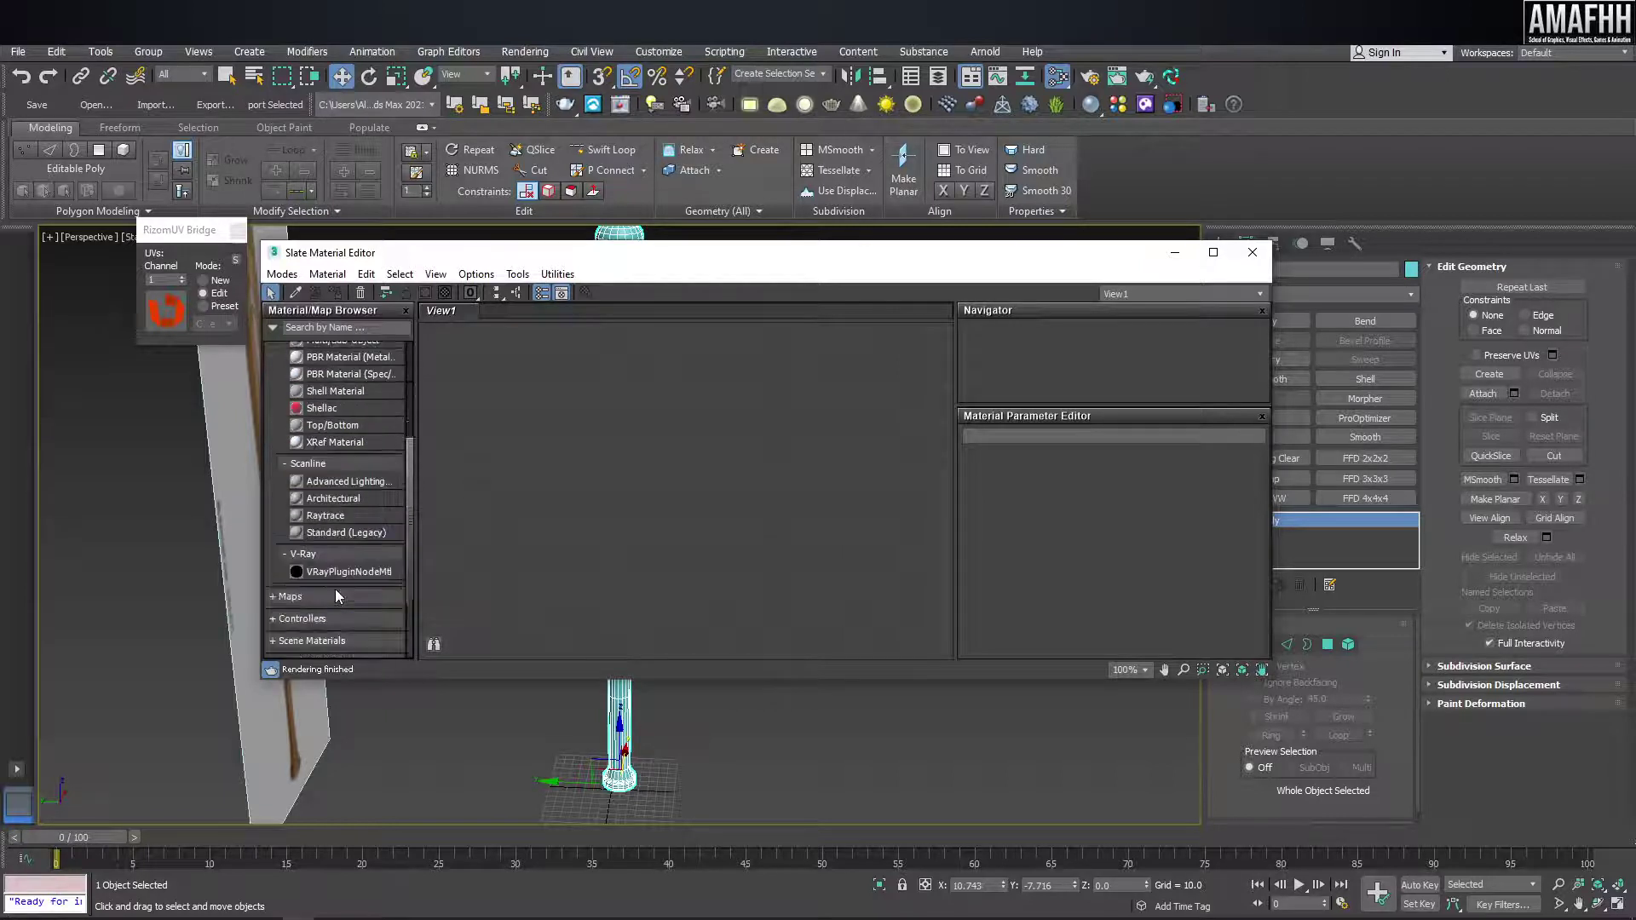
{"action": "left_click_drag", "start_coordinate": [342, 535], "coordinate": [677, 469]}
{"action": "double_click", "coordinate": [677, 469]}
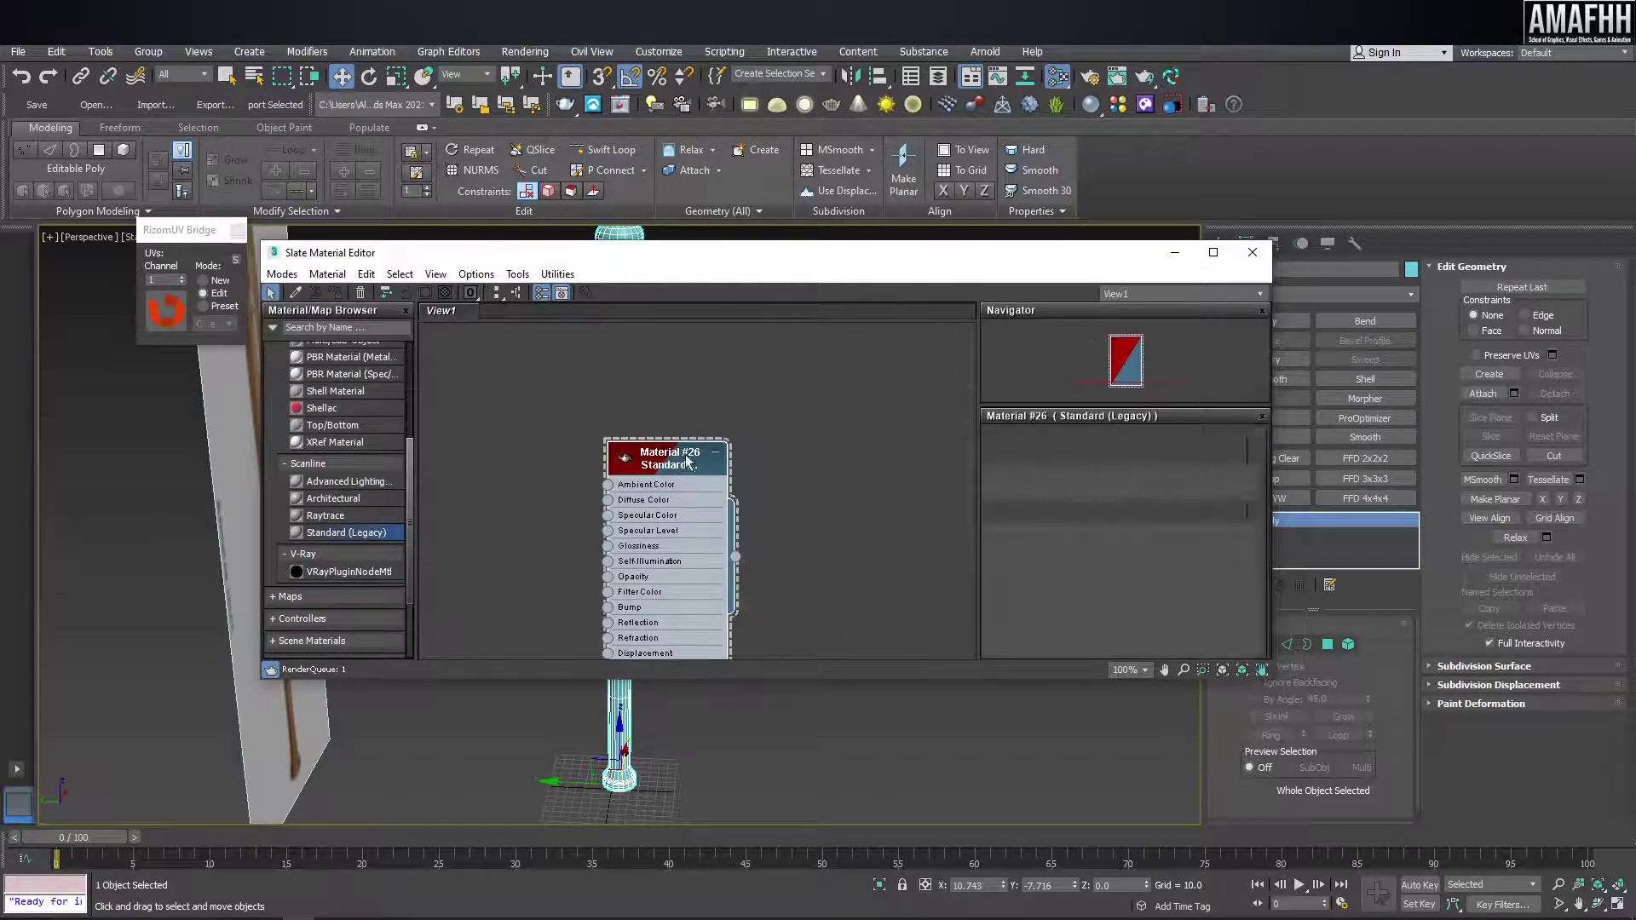
{"action": "type", "text": "Ba"}
{"action": "type", "text": " bat"}
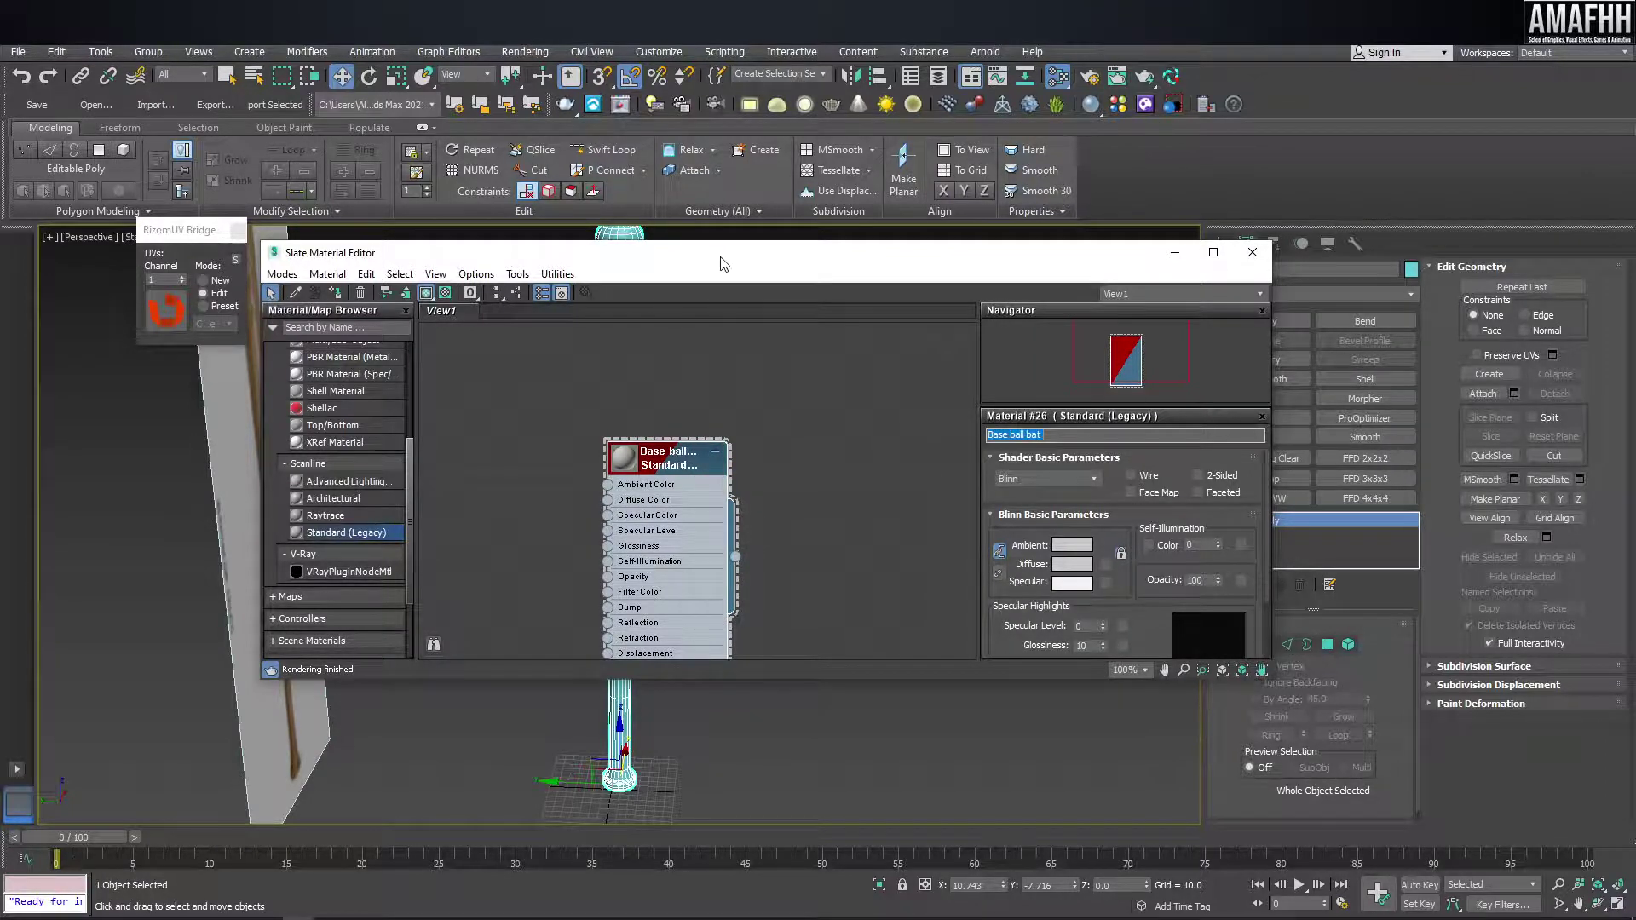
- Assign the 'Base ball bat' material to the bat and close the editor
{"action": "left_click_drag", "start_coordinate": [720, 263], "coordinate": [1319, 250]}
{"action": "left_click_drag", "start_coordinate": [1334, 543], "coordinate": [627, 405]}
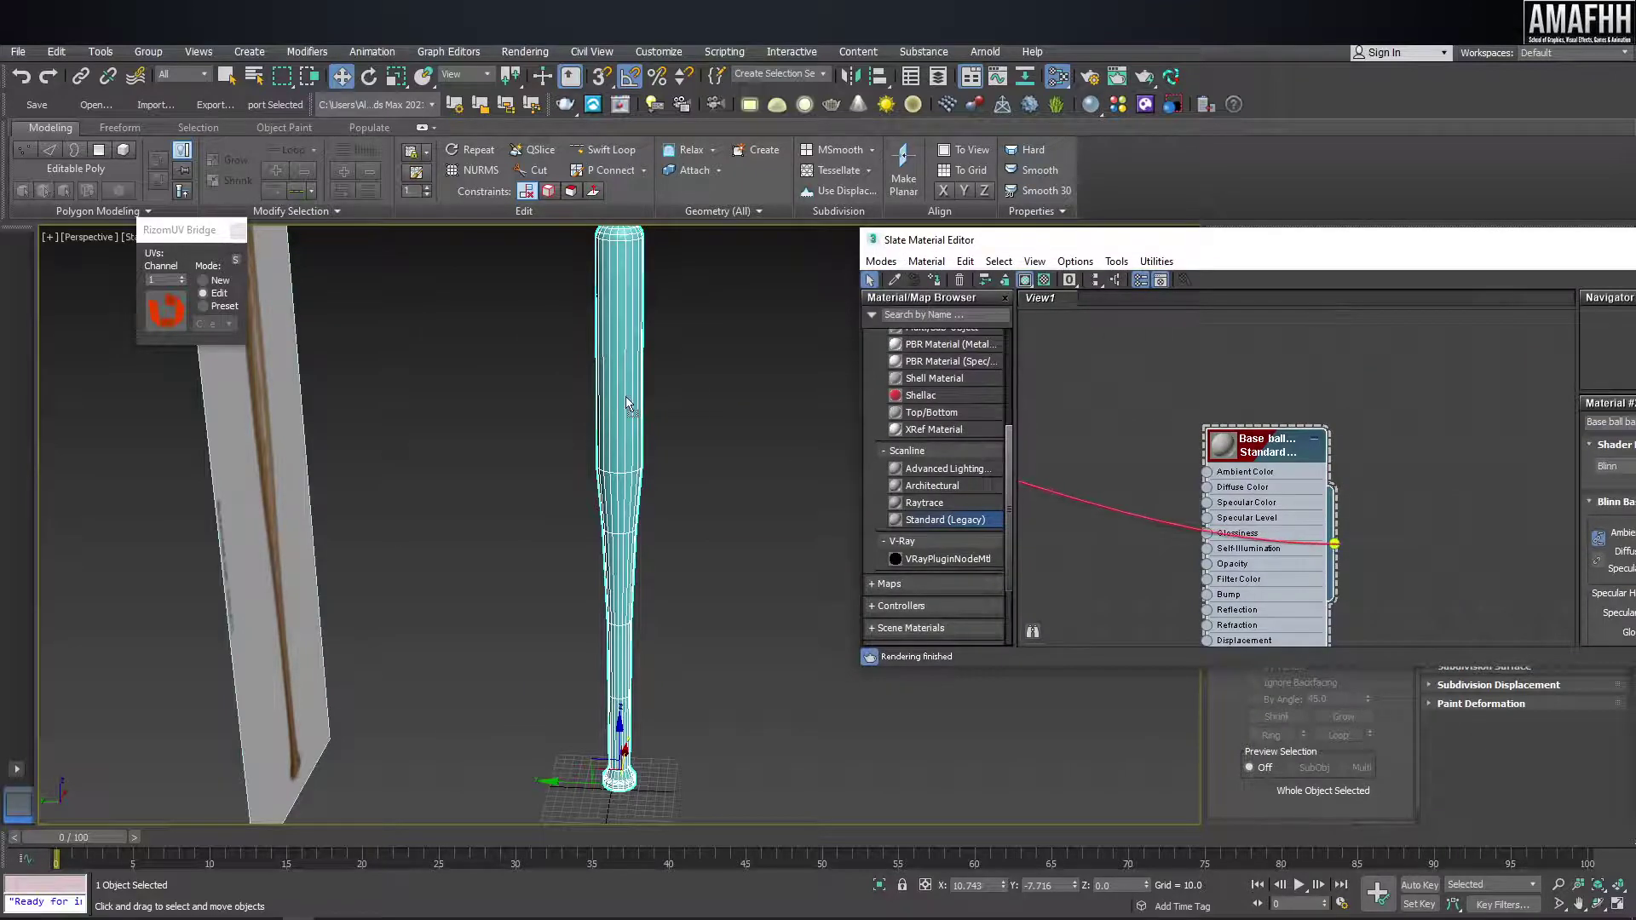
{"action": "left_click", "coordinate": [719, 285]}
{"action": "left_click_drag", "start_coordinate": [1114, 247], "coordinate": [820, 247]}
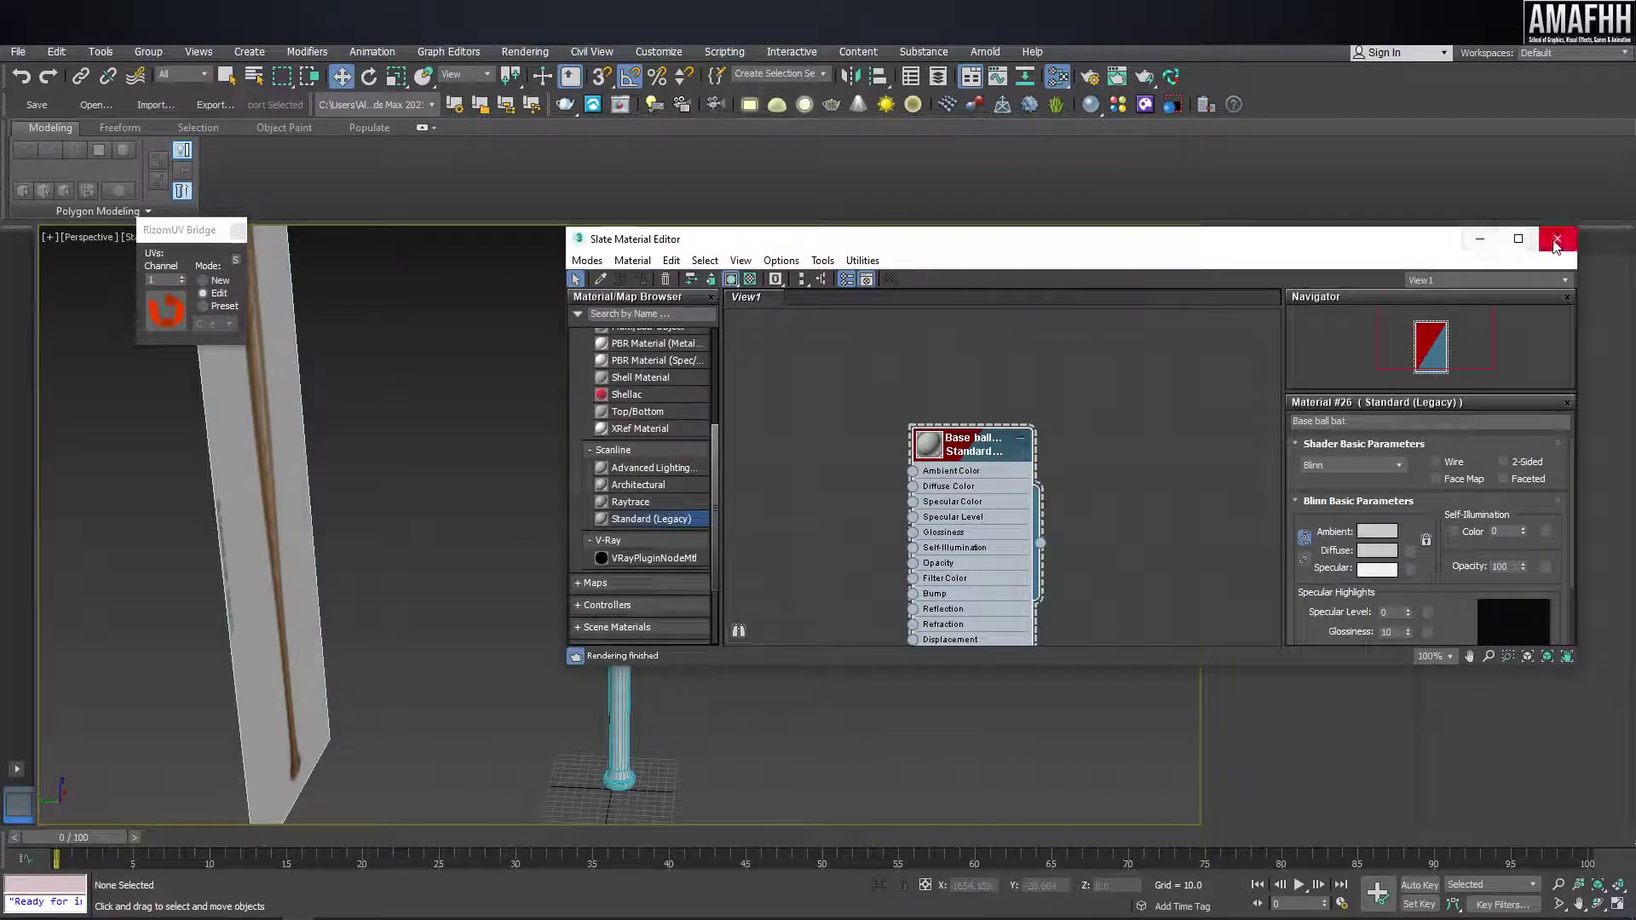
{"action": "left_click", "coordinate": [1556, 242]}
{"action": "left_click", "coordinate": [629, 329]}
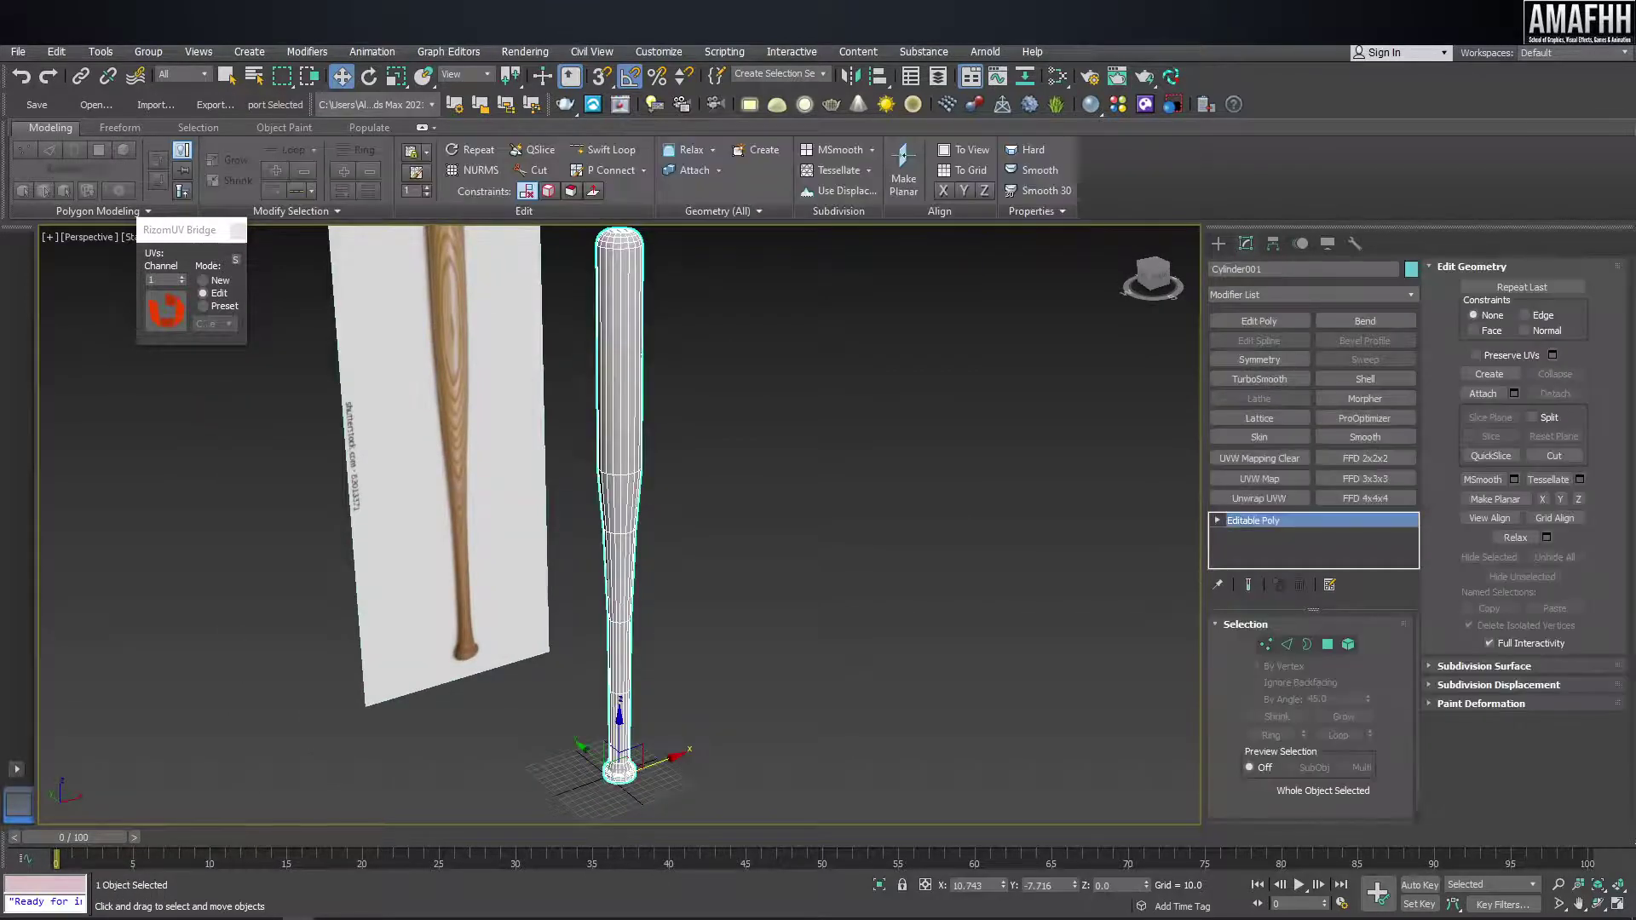
- Briefly open and close a file browser window
{"action": "key", "text": "super+e"}
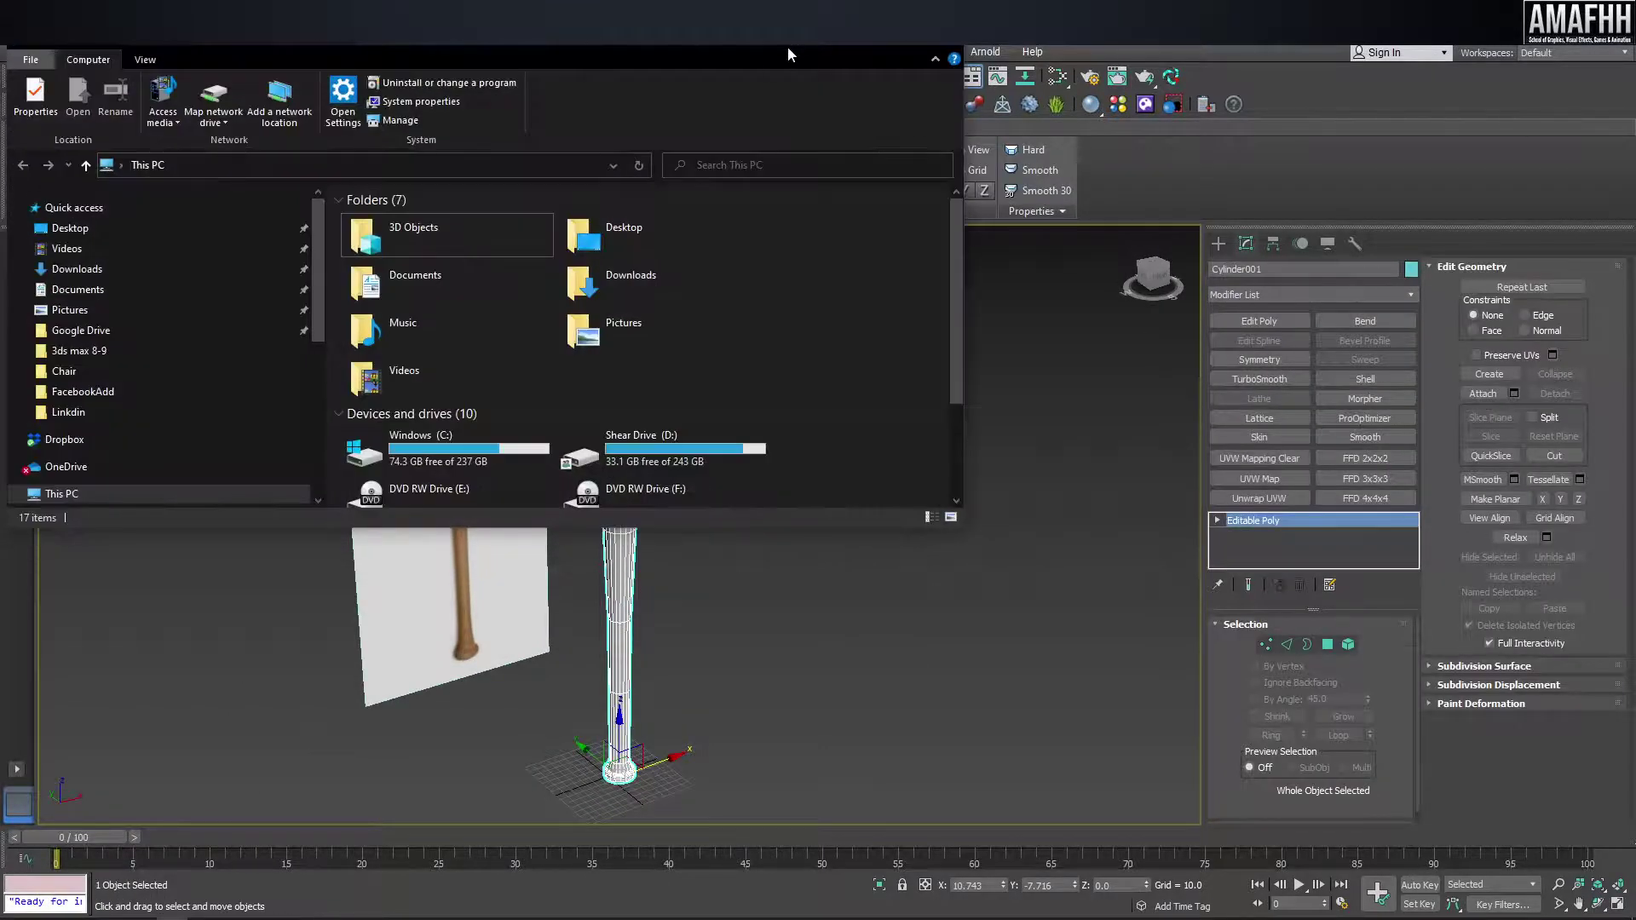
{"action": "left_click_drag", "start_coordinate": [788, 55], "coordinate": [1434, 56]}
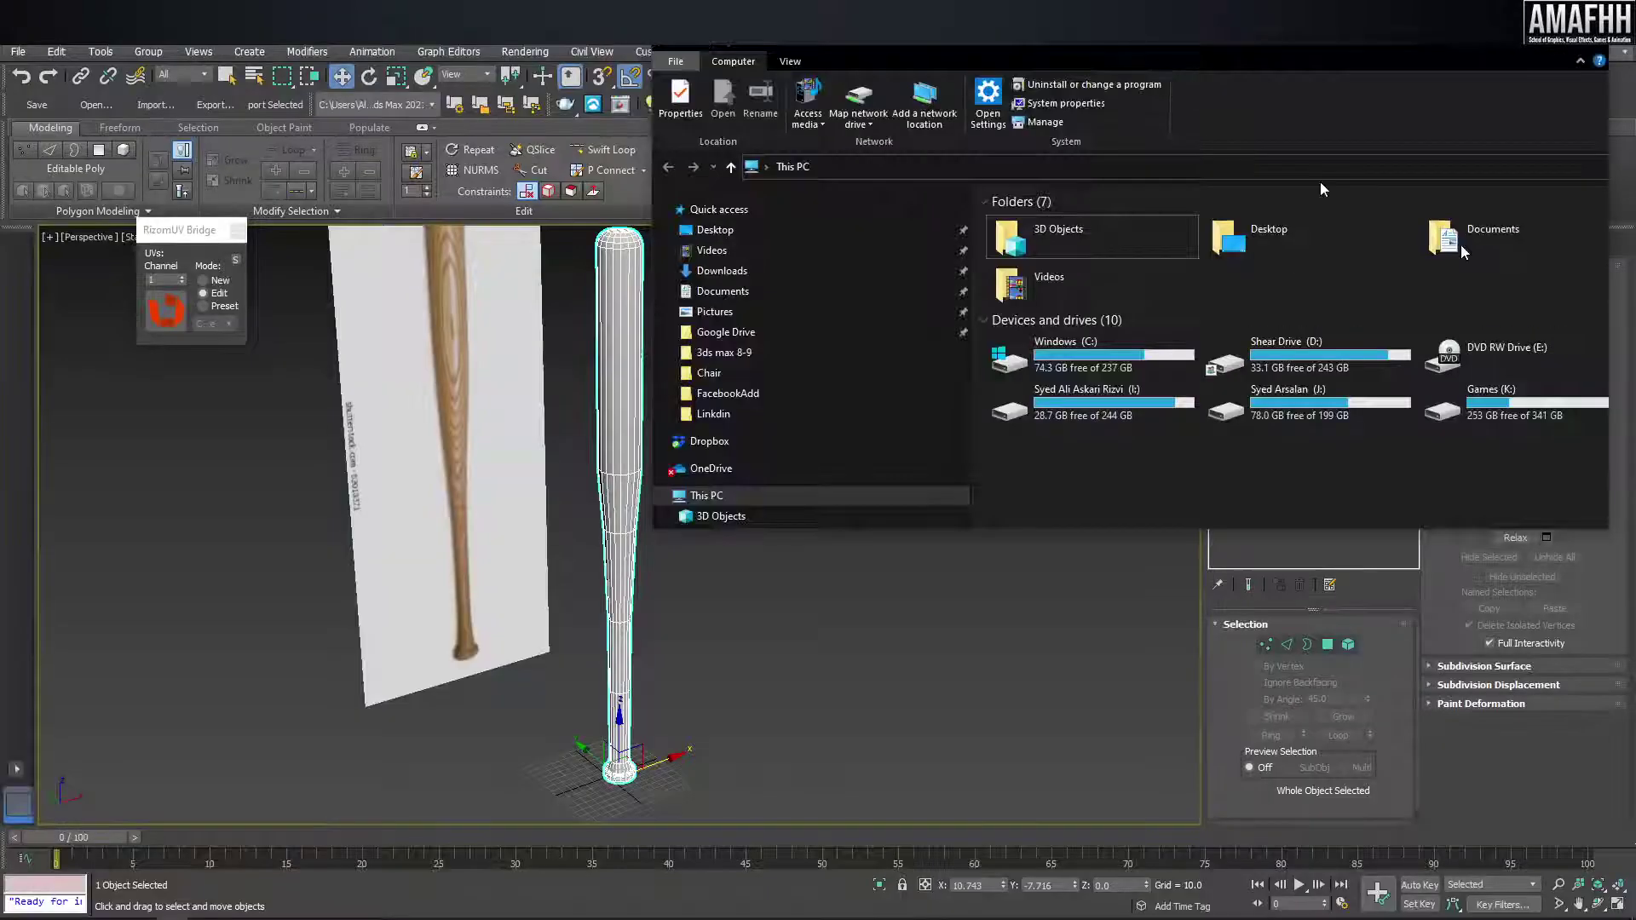
{"action": "key", "text": "alt+F4"}
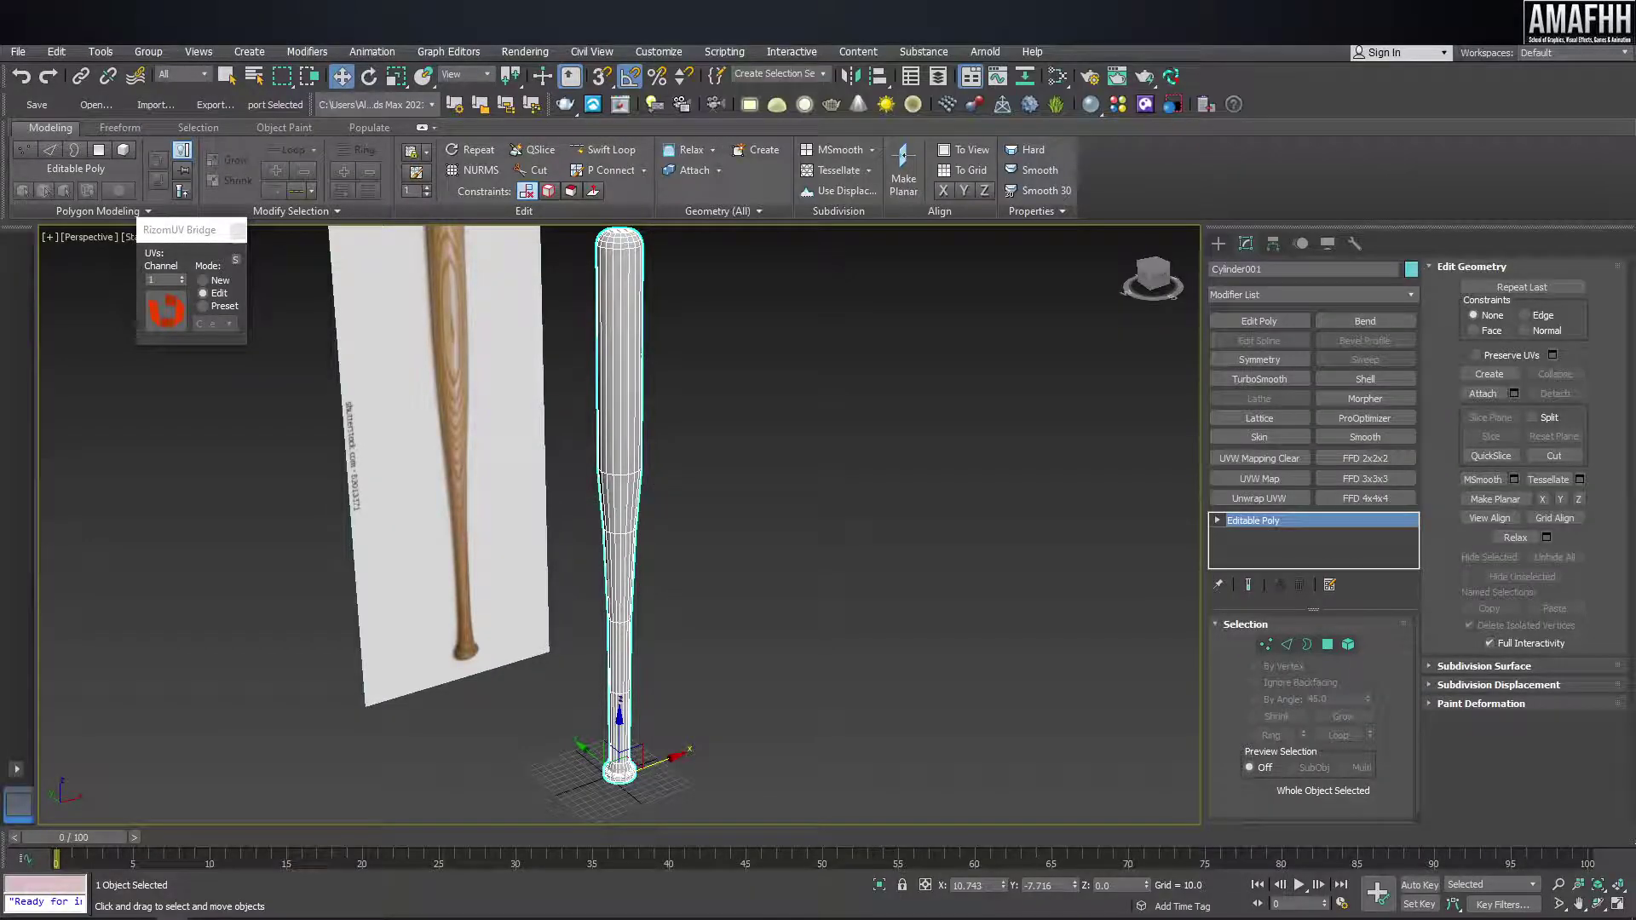
{"action": "middle_click_drag", "start_coordinate": [1023, 597], "coordinate": [1007, 594], "text": "alt"}
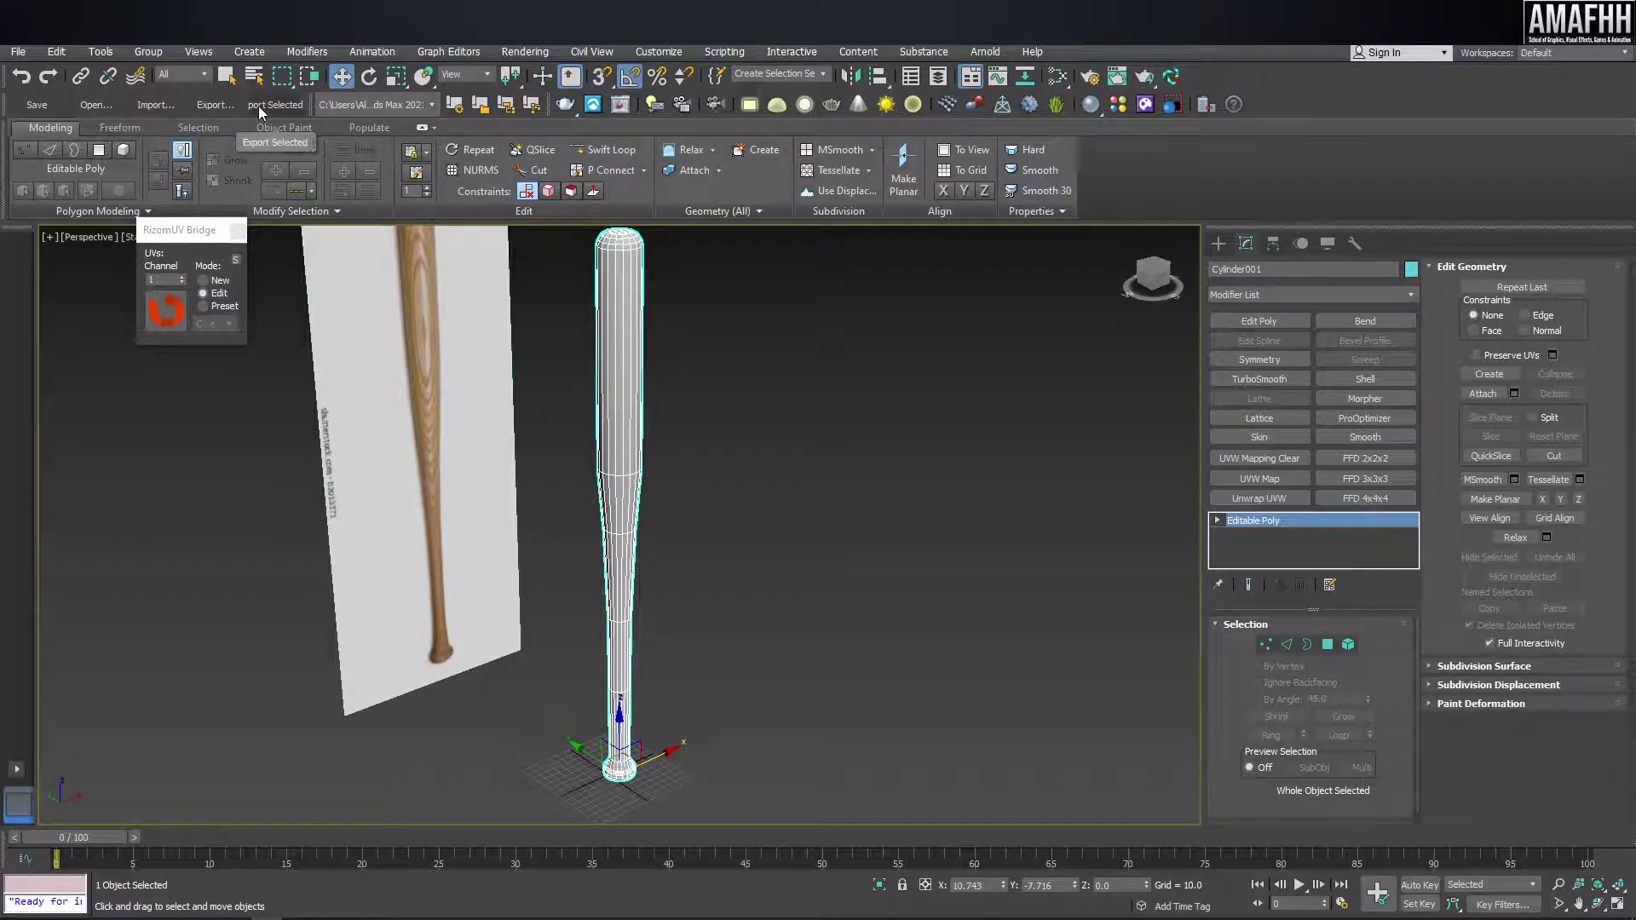
- Export the selected bat as BaseBall.fbx with default FBX options
{"action": "left_click", "coordinate": [17, 52]}
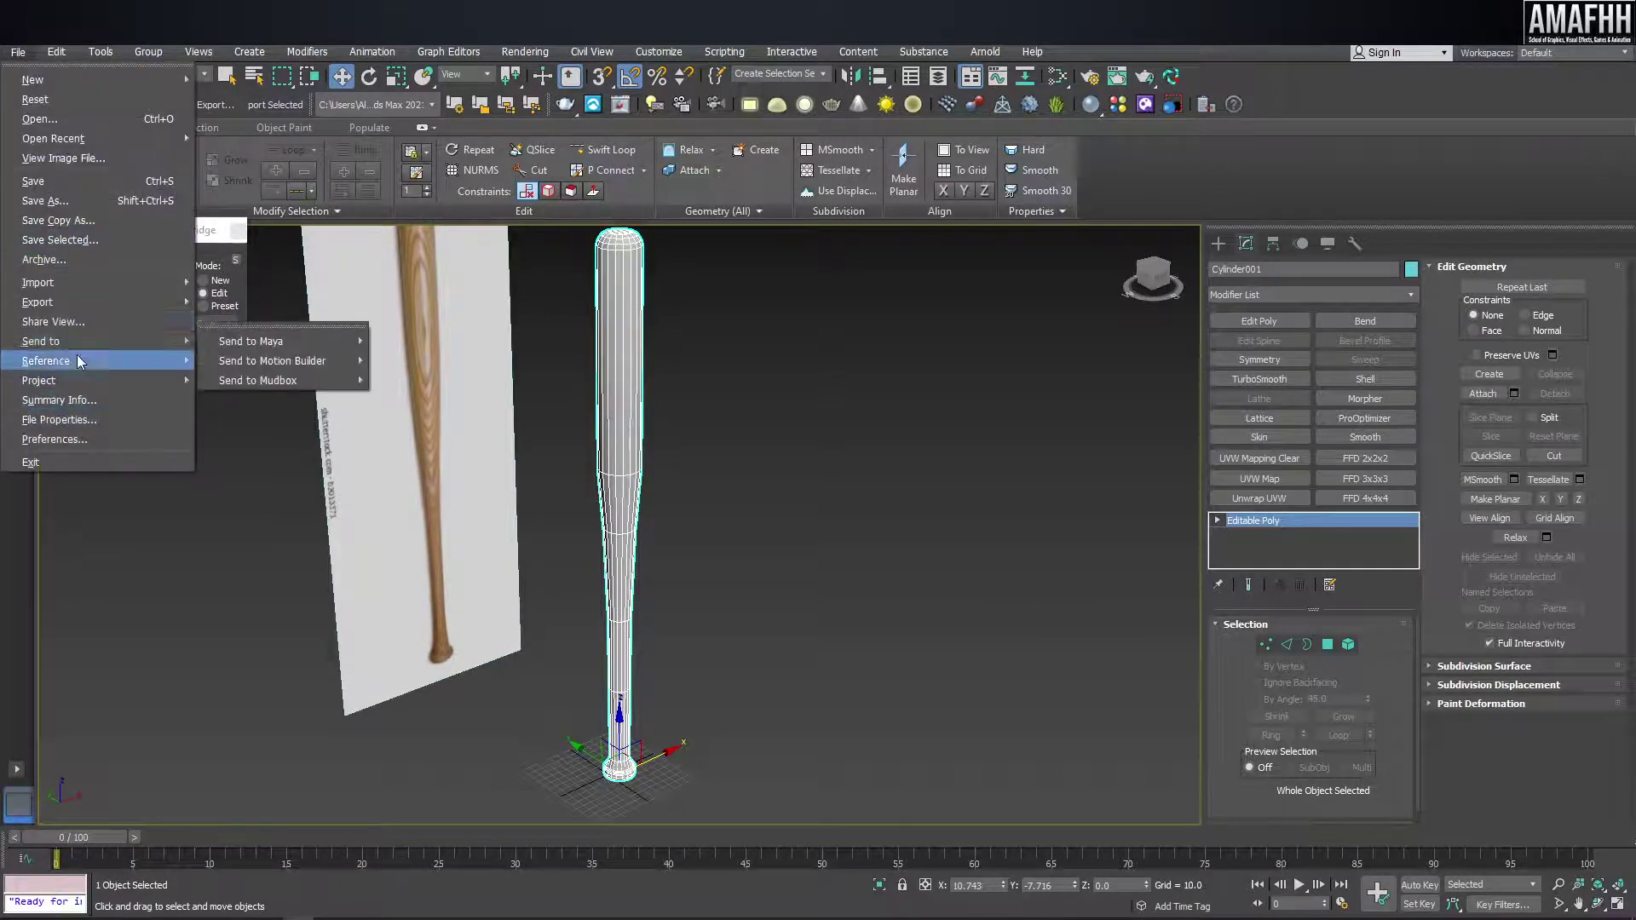
{"action": "left_click", "coordinate": [266, 322]}
{"action": "type", "text": "BaseBallBat"}
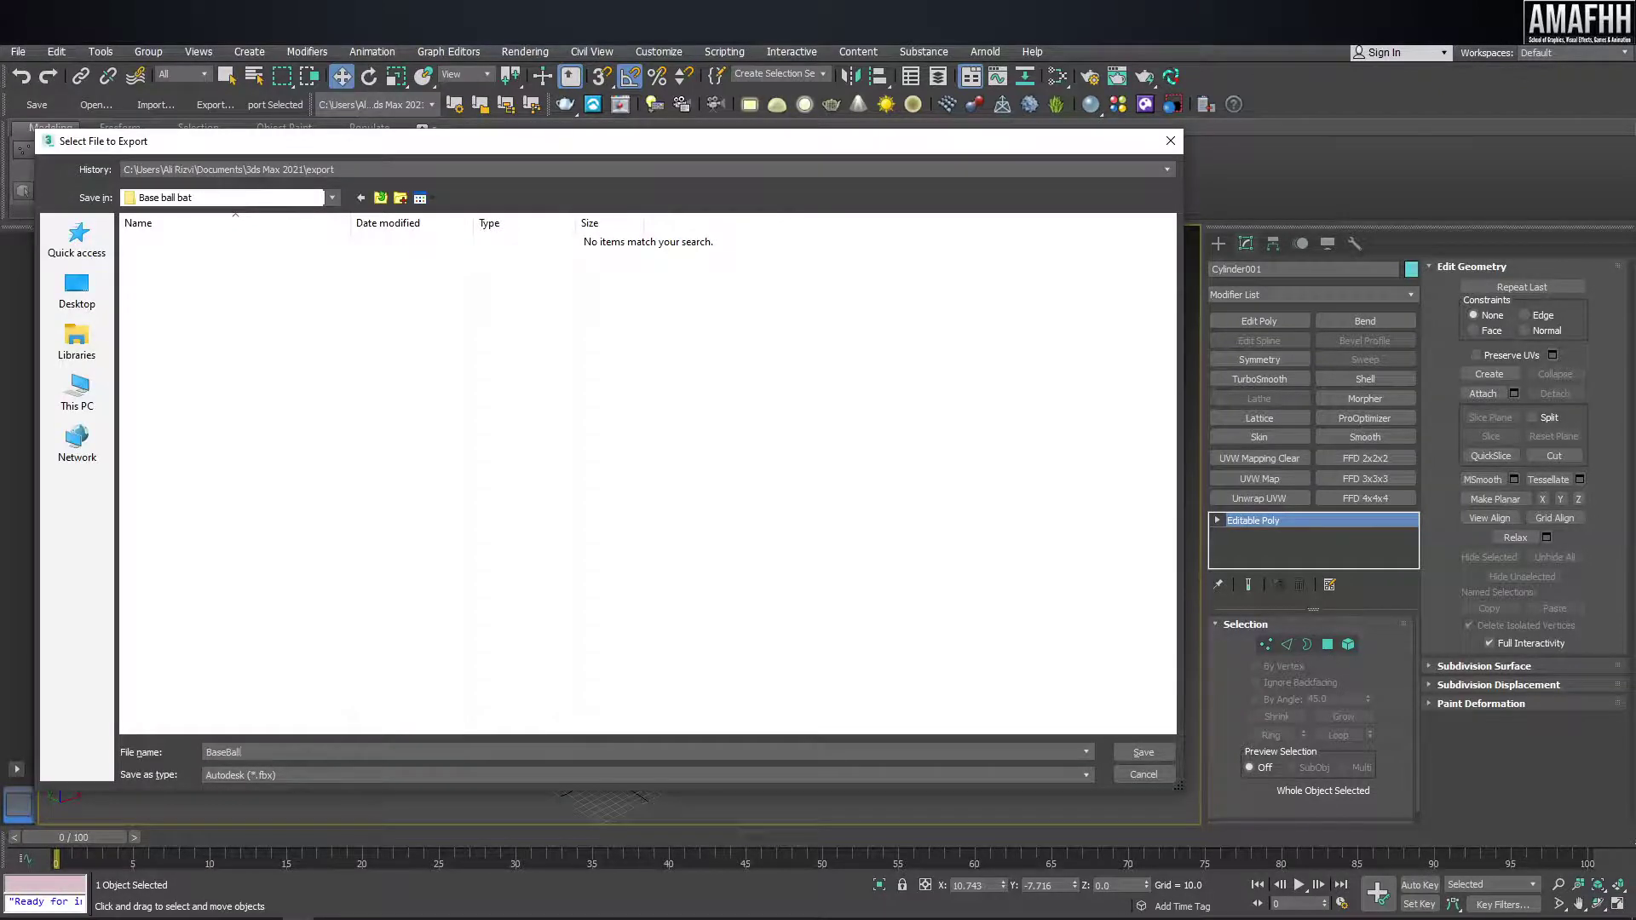
{"action": "key", "text": "Return"}
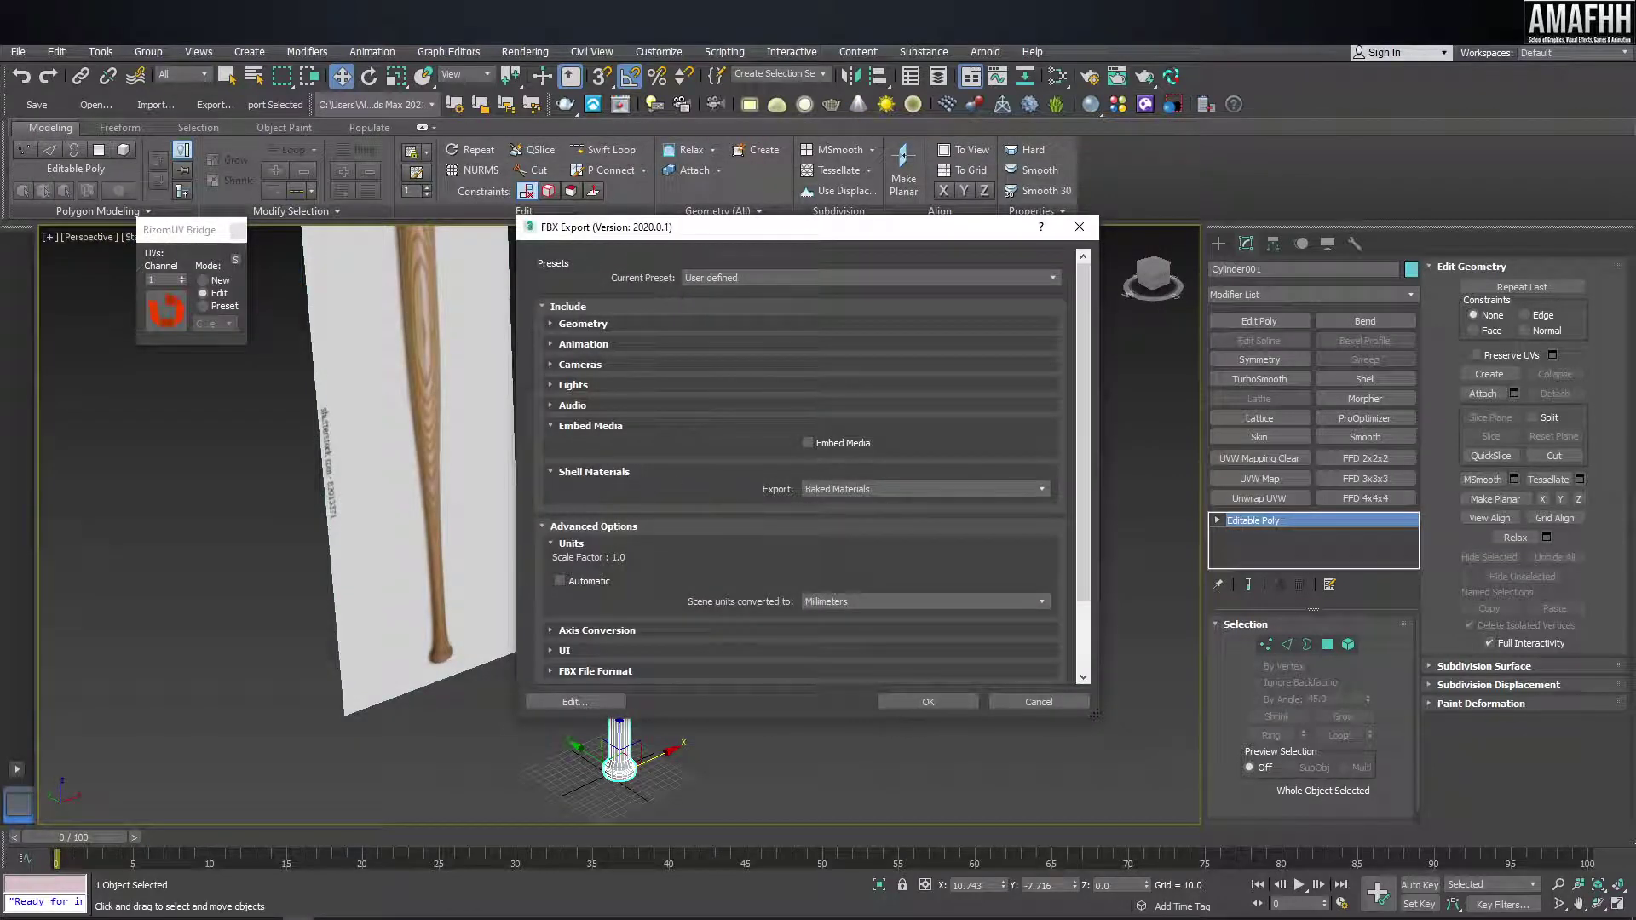
{"action": "left_click", "coordinate": [928, 702]}
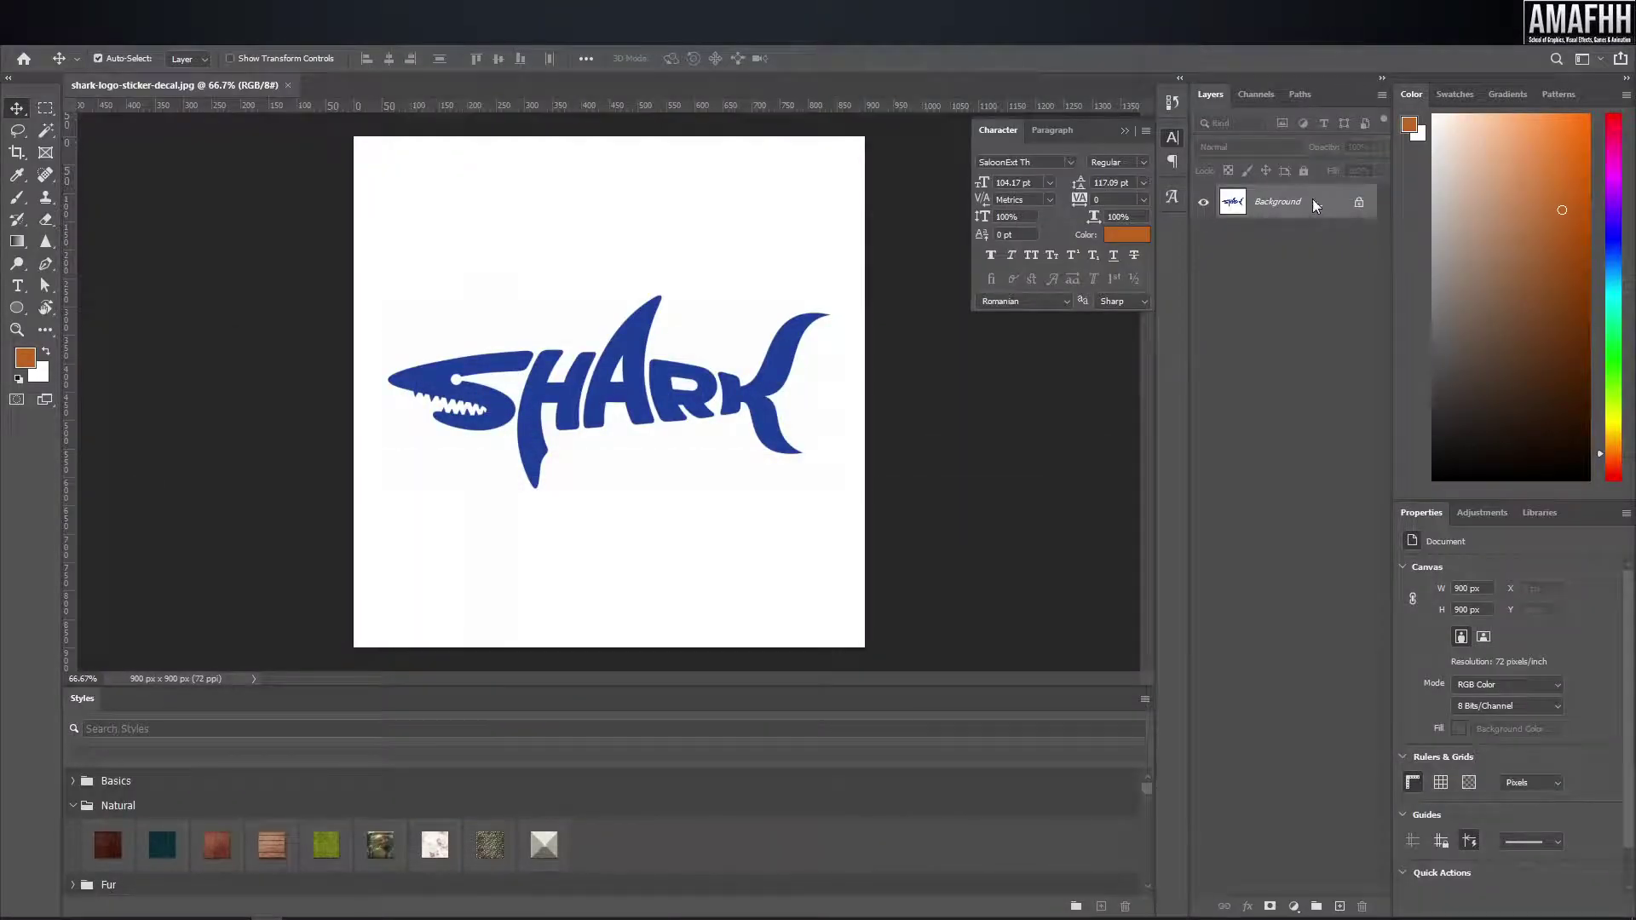
- Unlock the background as Layer 0 and delete the white area around the shark
{"action": "left_click", "coordinate": [1360, 205]}
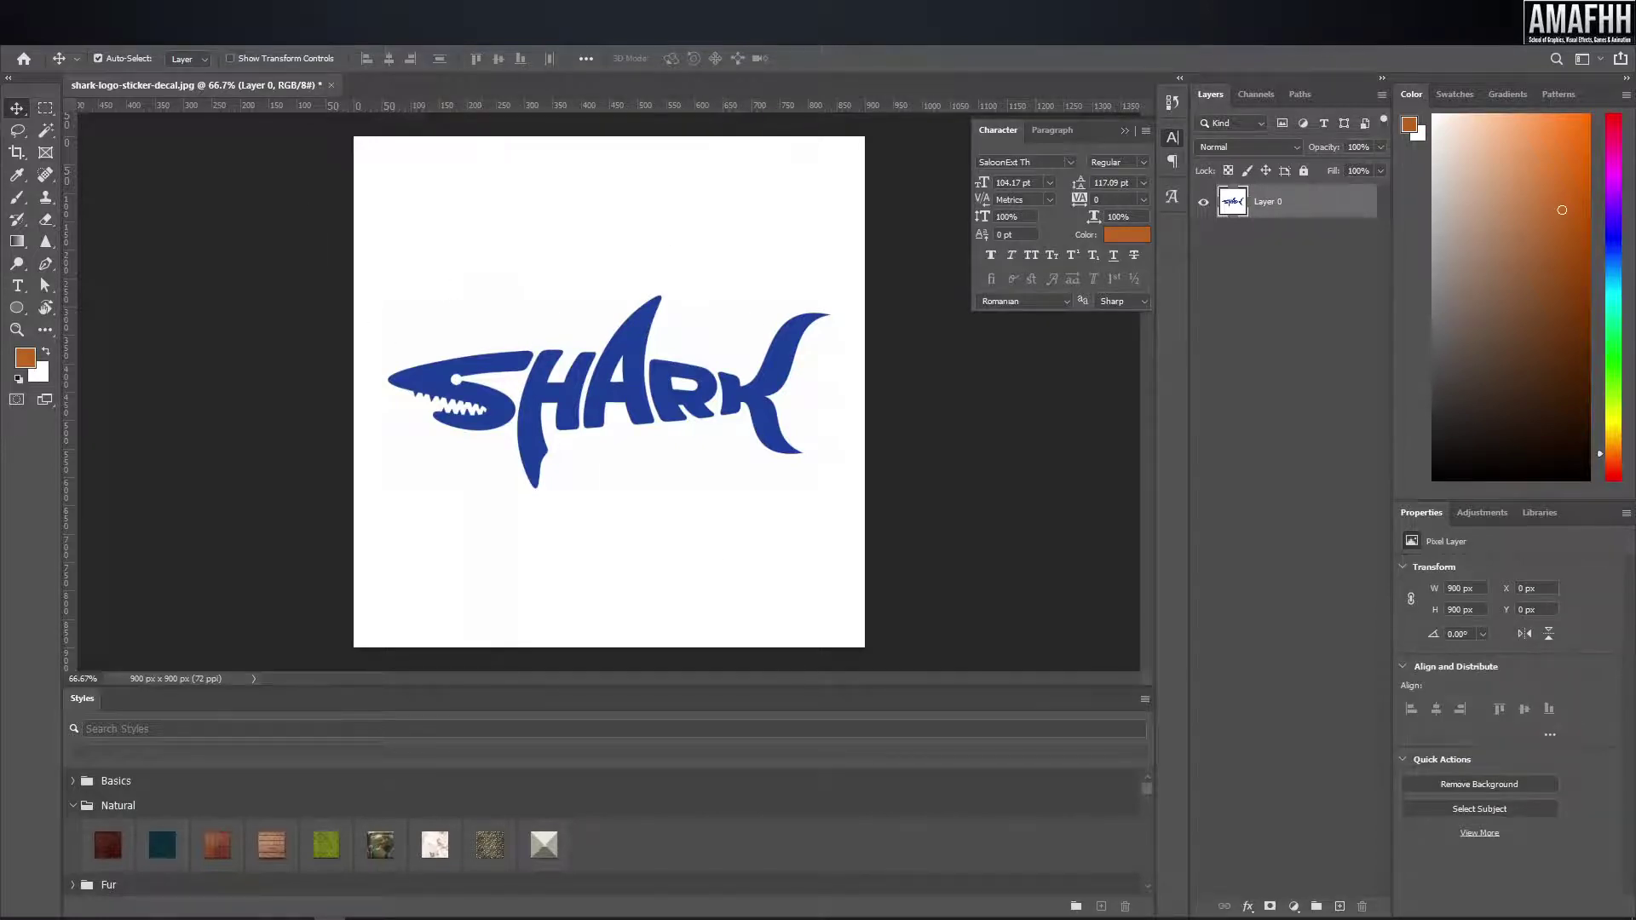
{"action": "left_click", "coordinate": [1123, 130]}
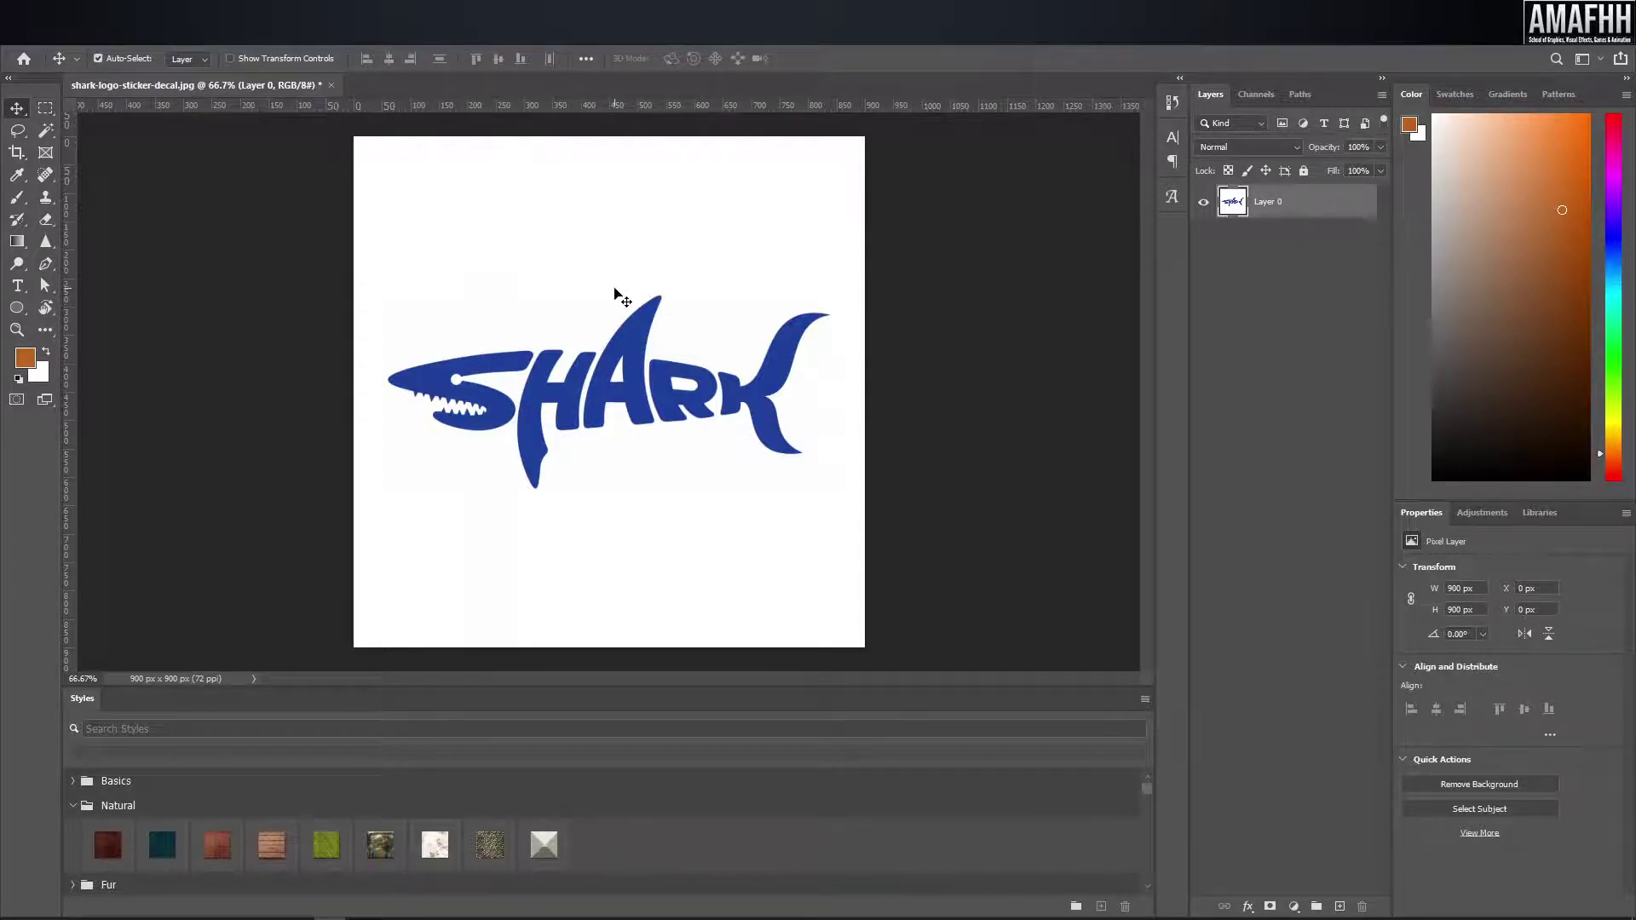
{"action": "key", "text": "w"}
{"action": "left_click", "coordinate": [844, 343]}
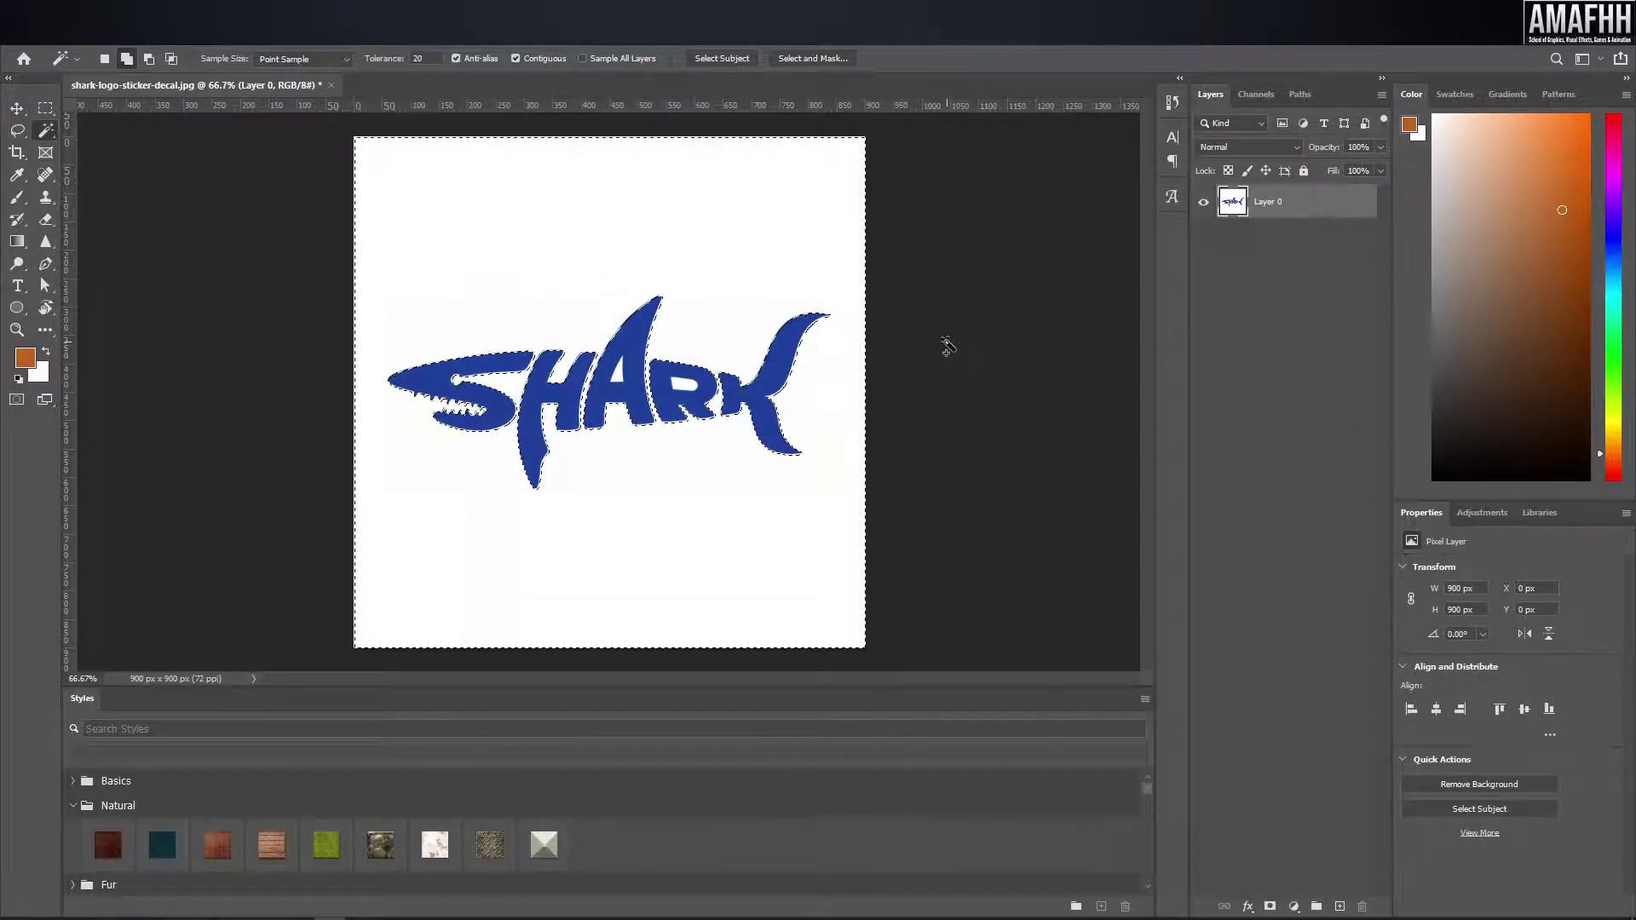
{"action": "key", "text": "Delete"}
- Delete the white holes inside A and R, deselect, and lock Layer 0's transparency
{"action": "scroll", "coordinate": [475, 382], "scroll_direction": "up", "scroll_amount": 3, "text": "alt"}
{"action": "scroll", "coordinate": [475, 383], "scroll_direction": "up", "scroll_amount": 3, "text": "alt"}
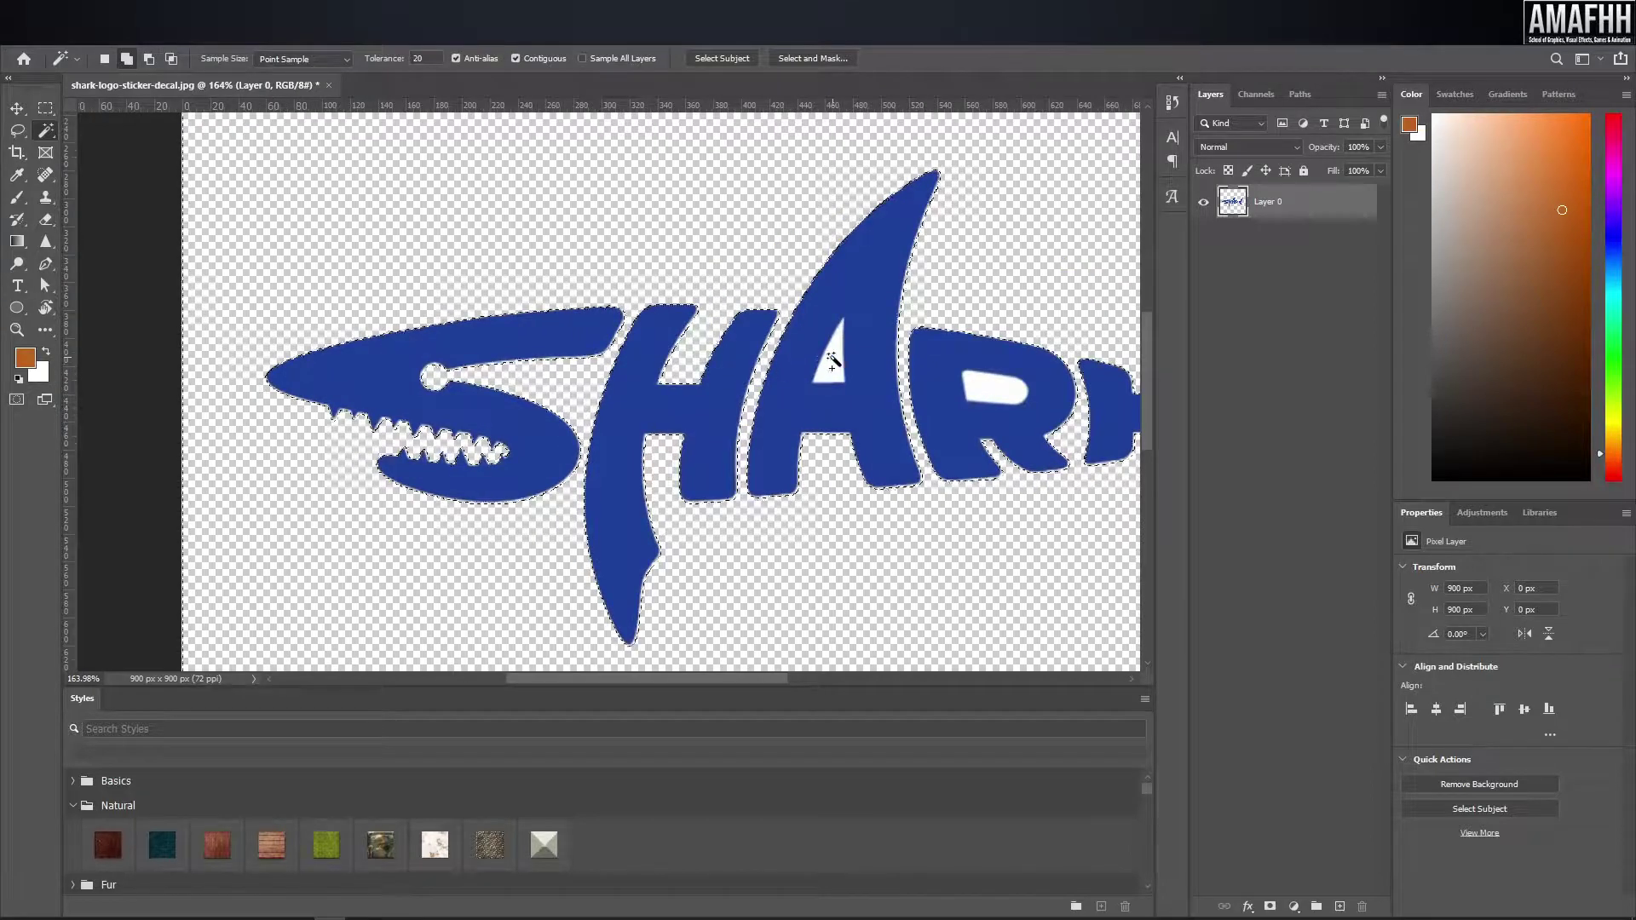
{"action": "left_click", "coordinate": [993, 388]}
{"action": "left_click", "coordinate": [831, 354]}
{"action": "key", "text": "Delete"}
{"action": "scroll", "coordinate": [531, 314], "scroll_direction": "down", "scroll_amount": 3, "text": "alt"}
{"action": "scroll", "coordinate": [532, 309], "scroll_direction": "down", "scroll_amount": 2, "text": "alt"}
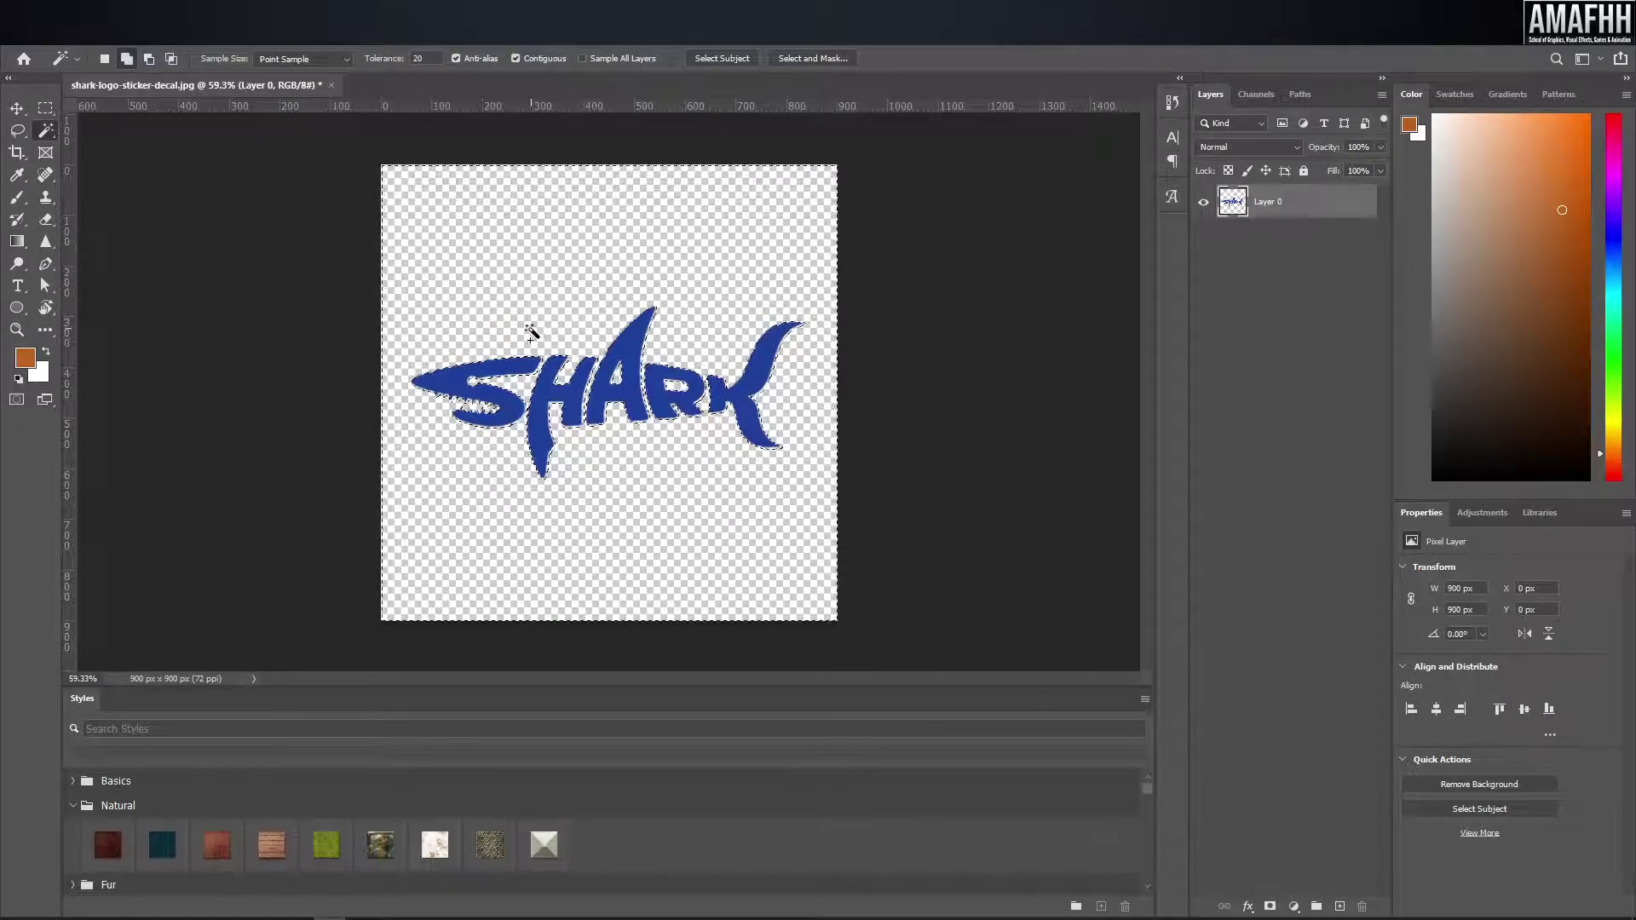
{"action": "key", "text": "ctrl+d"}
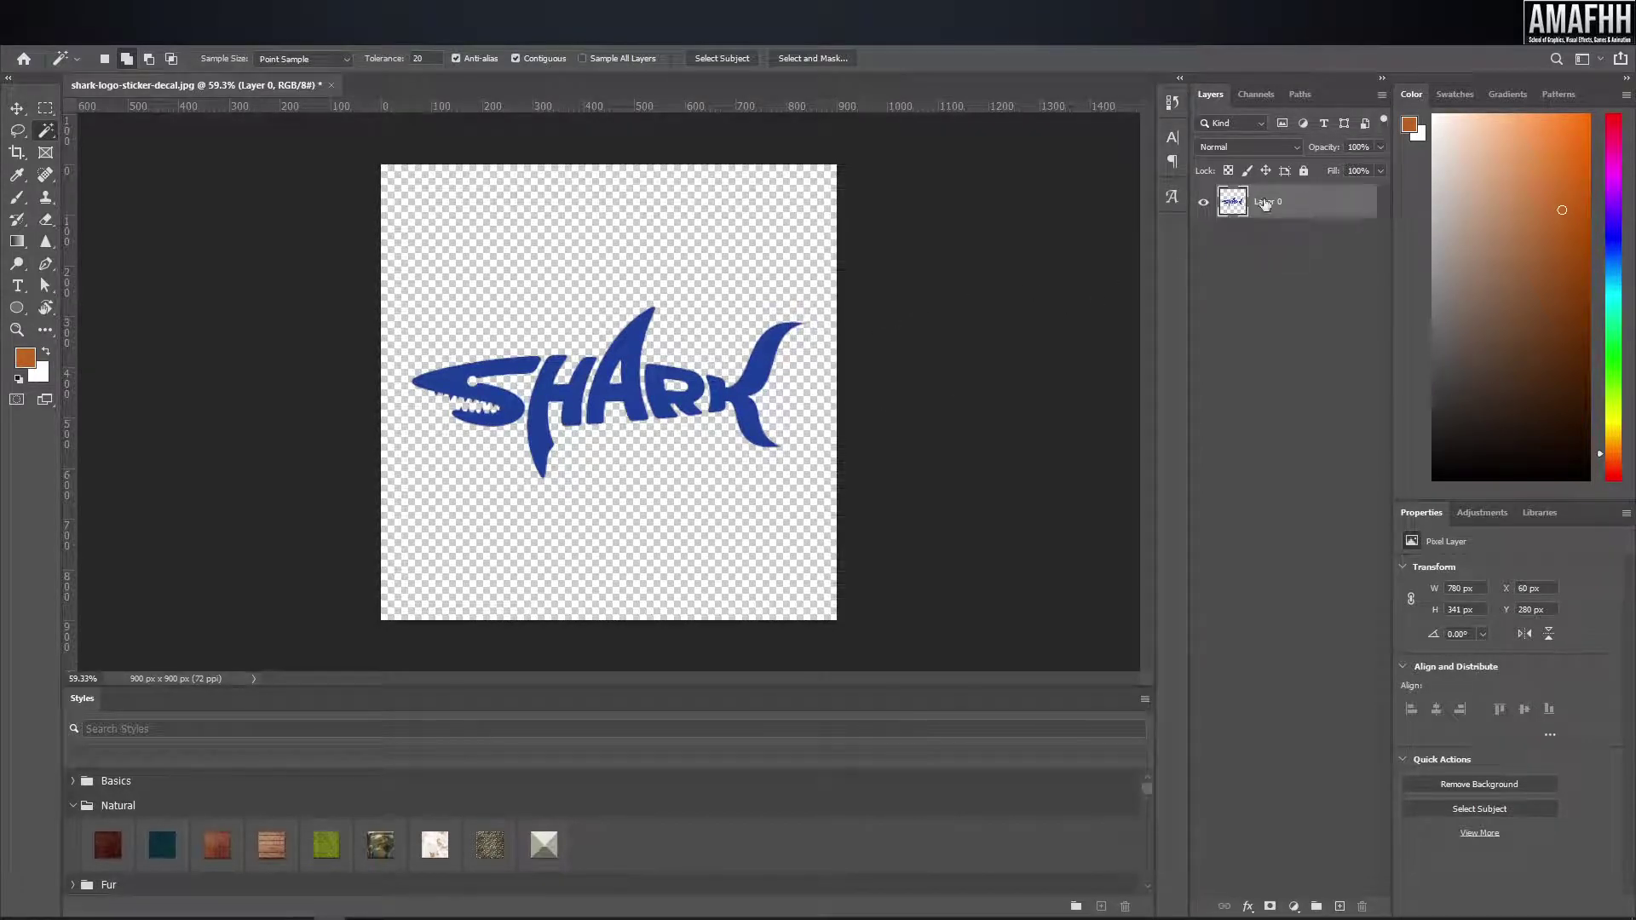
{"action": "left_click", "coordinate": [1229, 168]}
- Fill the shark logo on Layer 0 with white
{"action": "left_click", "coordinate": [26, 358]}
{"action": "type", "text": "000000"}
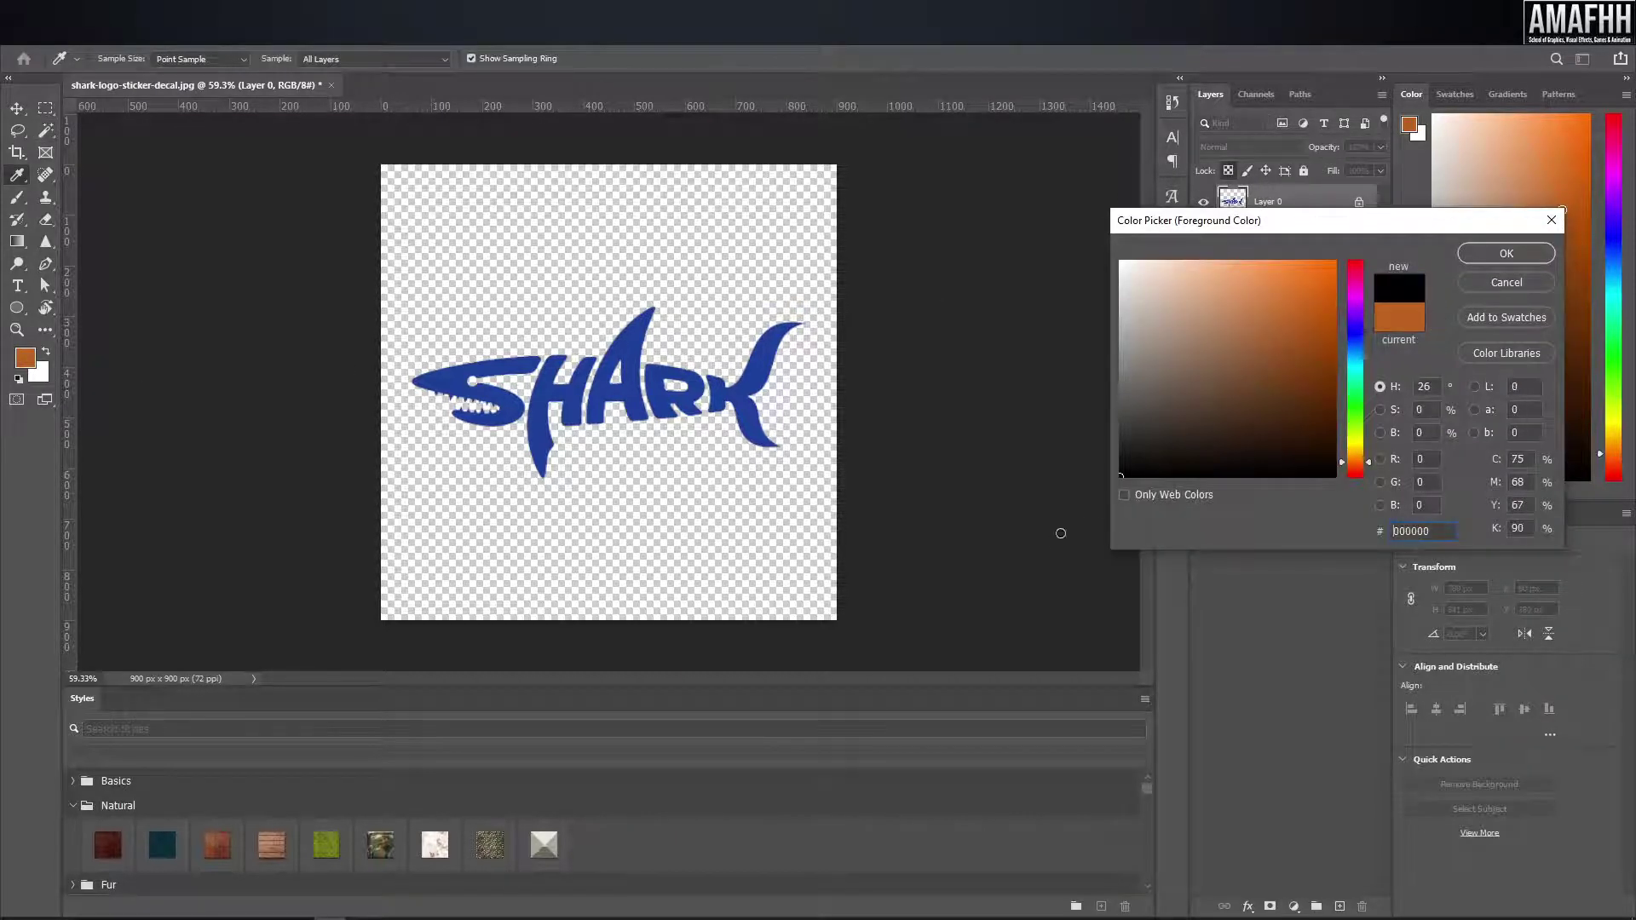
{"action": "type", "text": "ffffff"}
{"action": "left_click", "coordinate": [1505, 253]}
{"action": "key", "text": "w"}
{"action": "key", "text": "alt+BackSpace"}
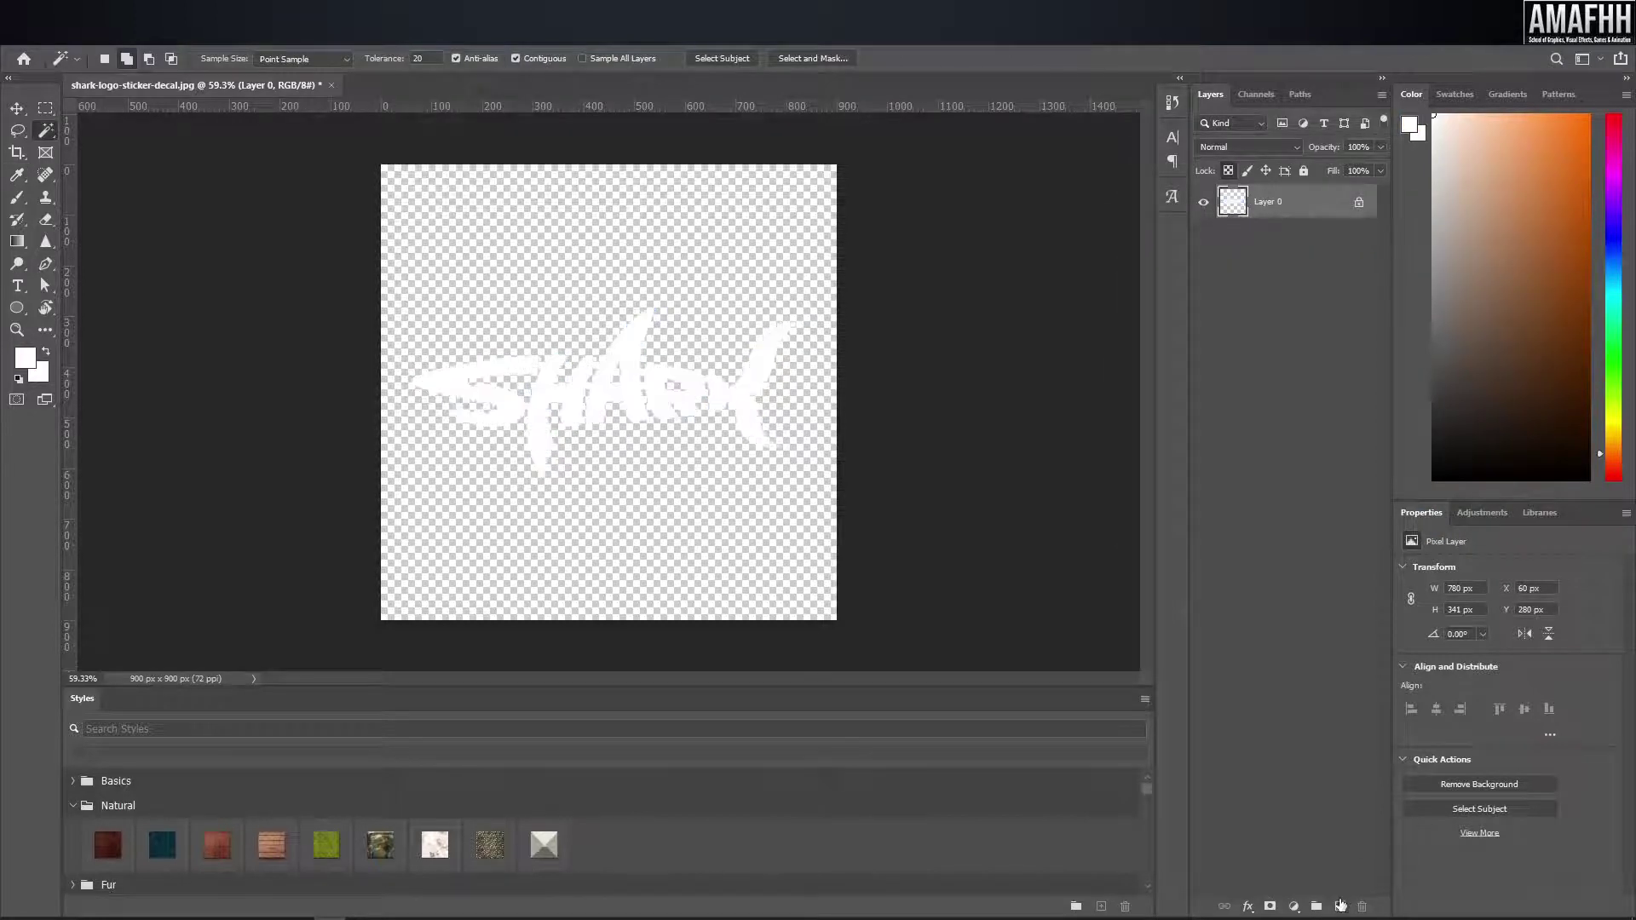
- Add a new layer filled solid black and move it beneath the shark logo
{"action": "left_click", "coordinate": [1340, 905]}
{"action": "left_click", "coordinate": [33, 357]}
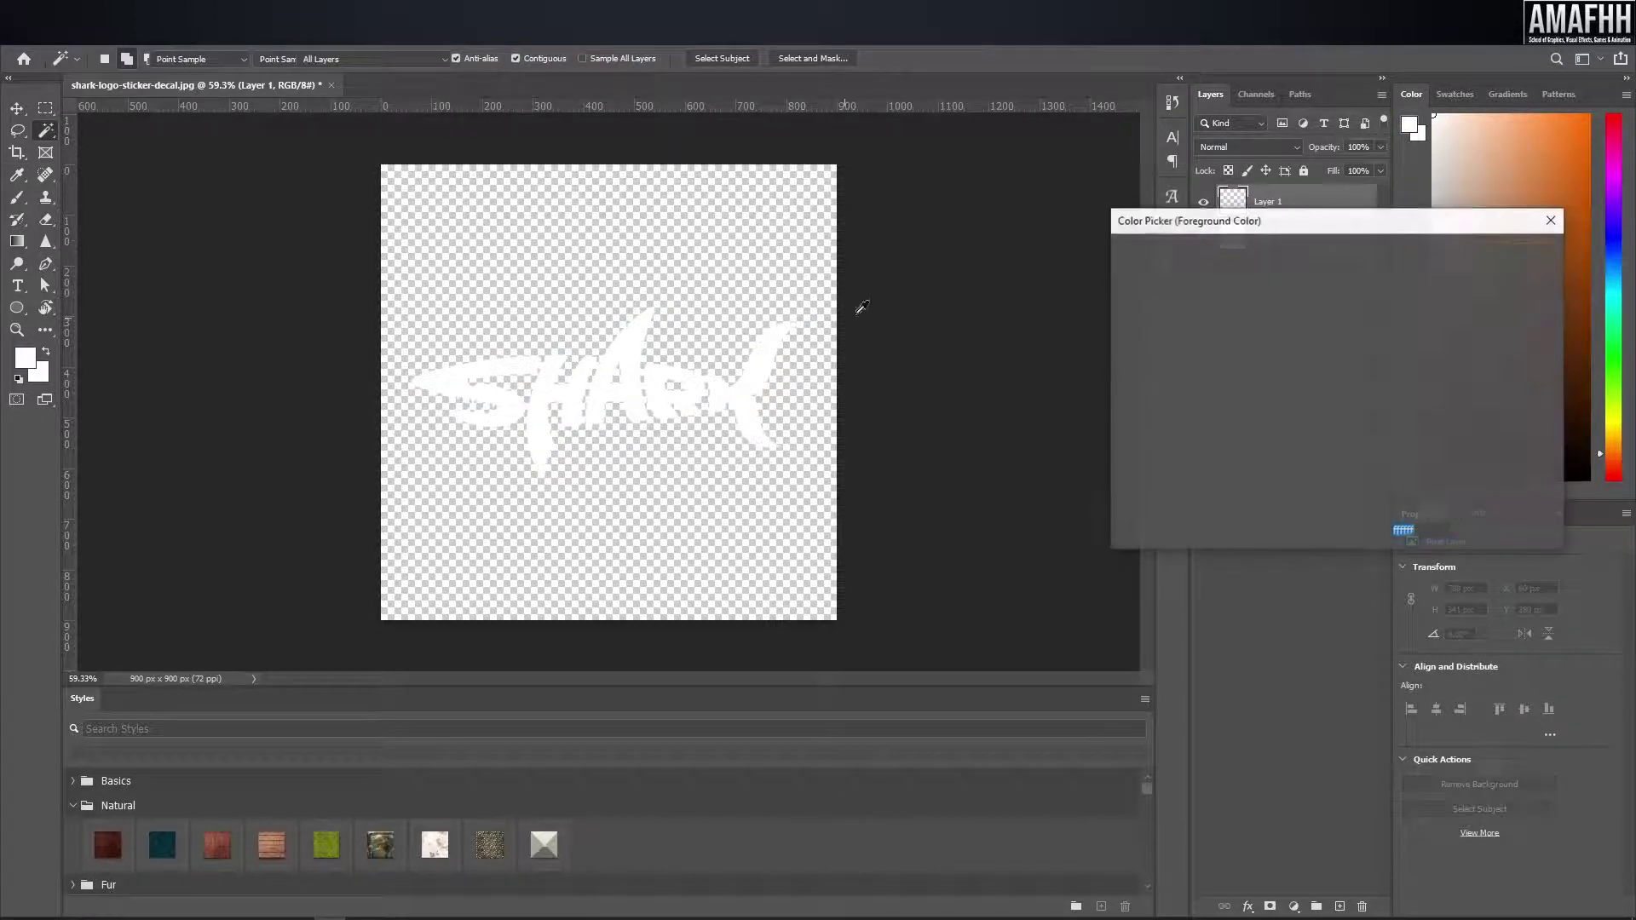
{"action": "left_click", "coordinate": [1145, 476]}
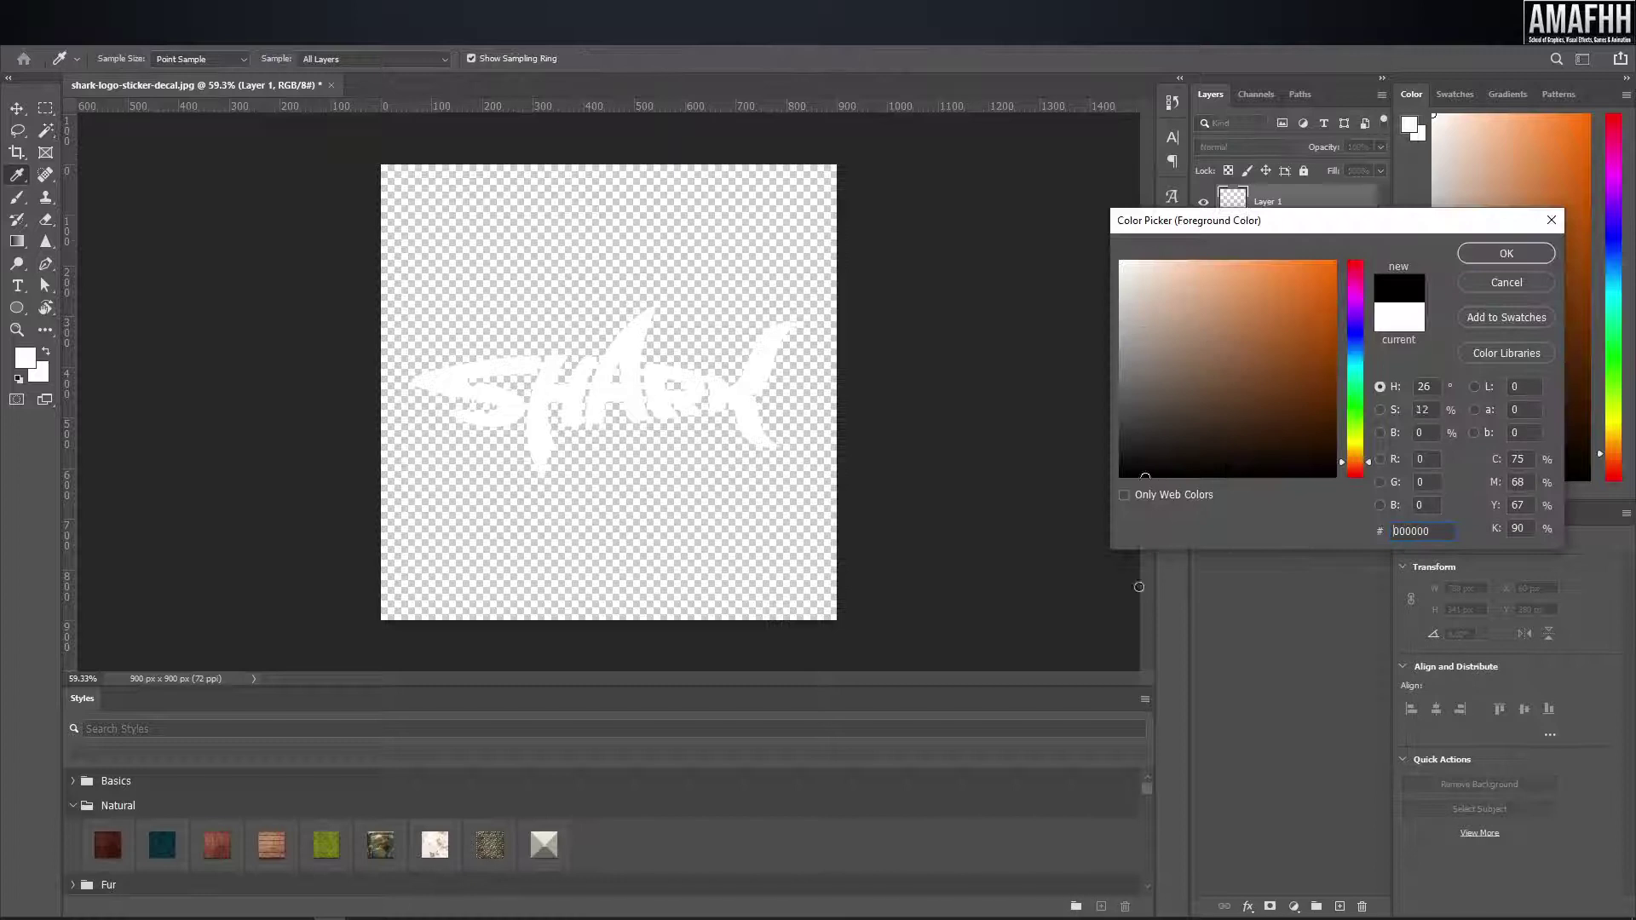
{"action": "left_click", "coordinate": [1507, 253]}
{"action": "key", "text": "w"}
{"action": "key", "text": "alt+BackSpace"}
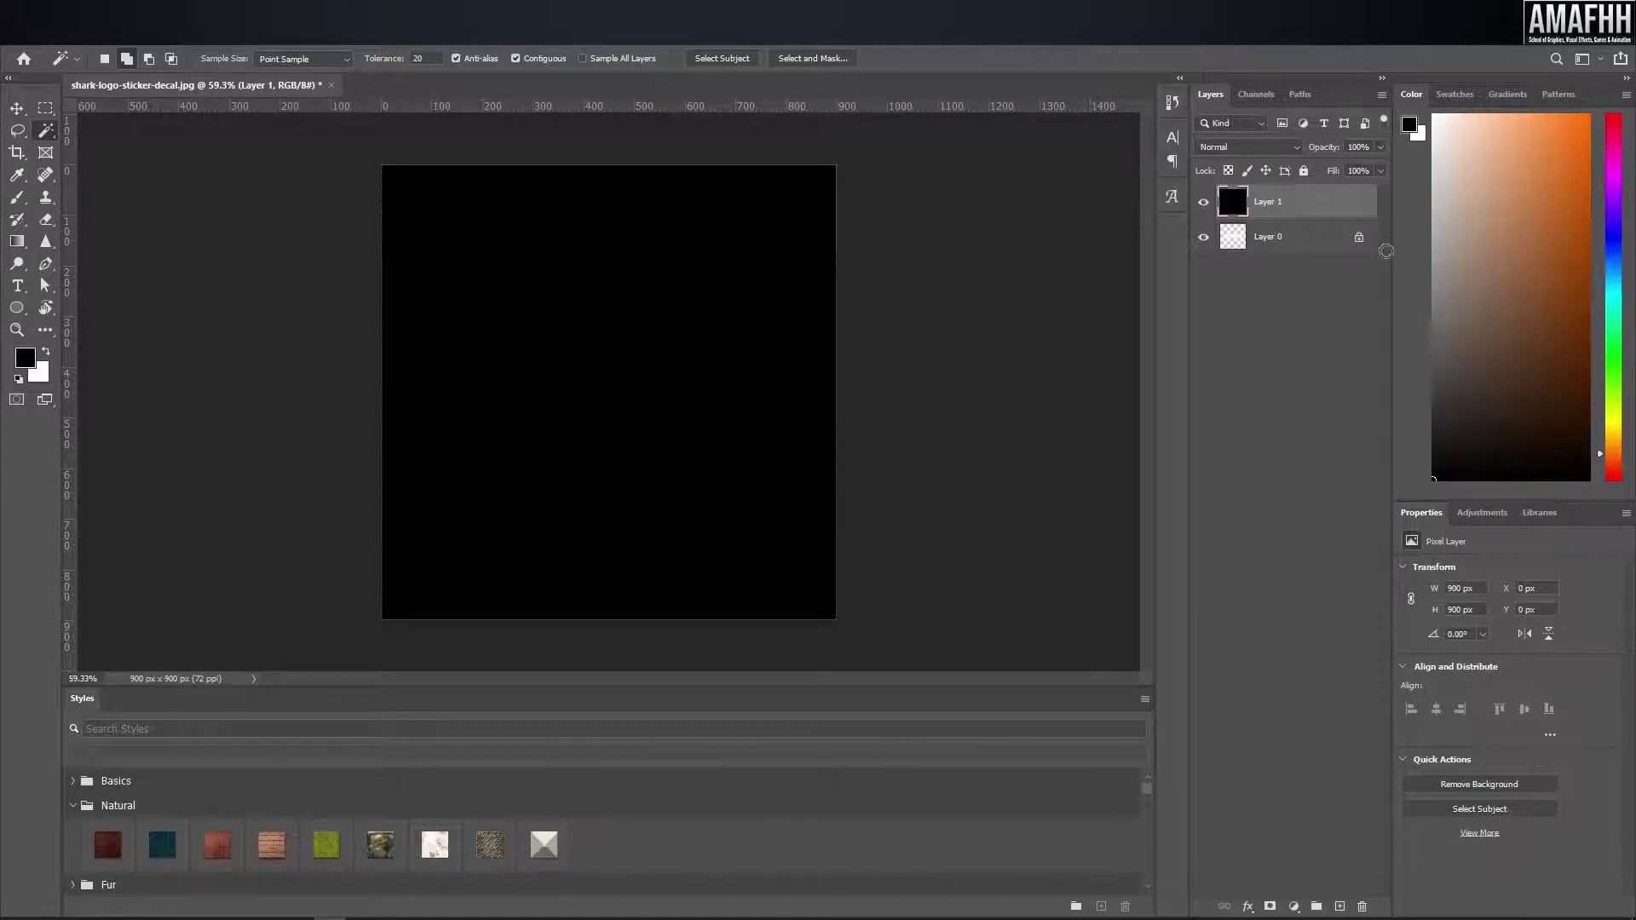
{"action": "left_click_drag", "start_coordinate": [1344, 215], "coordinate": [1347, 271]}
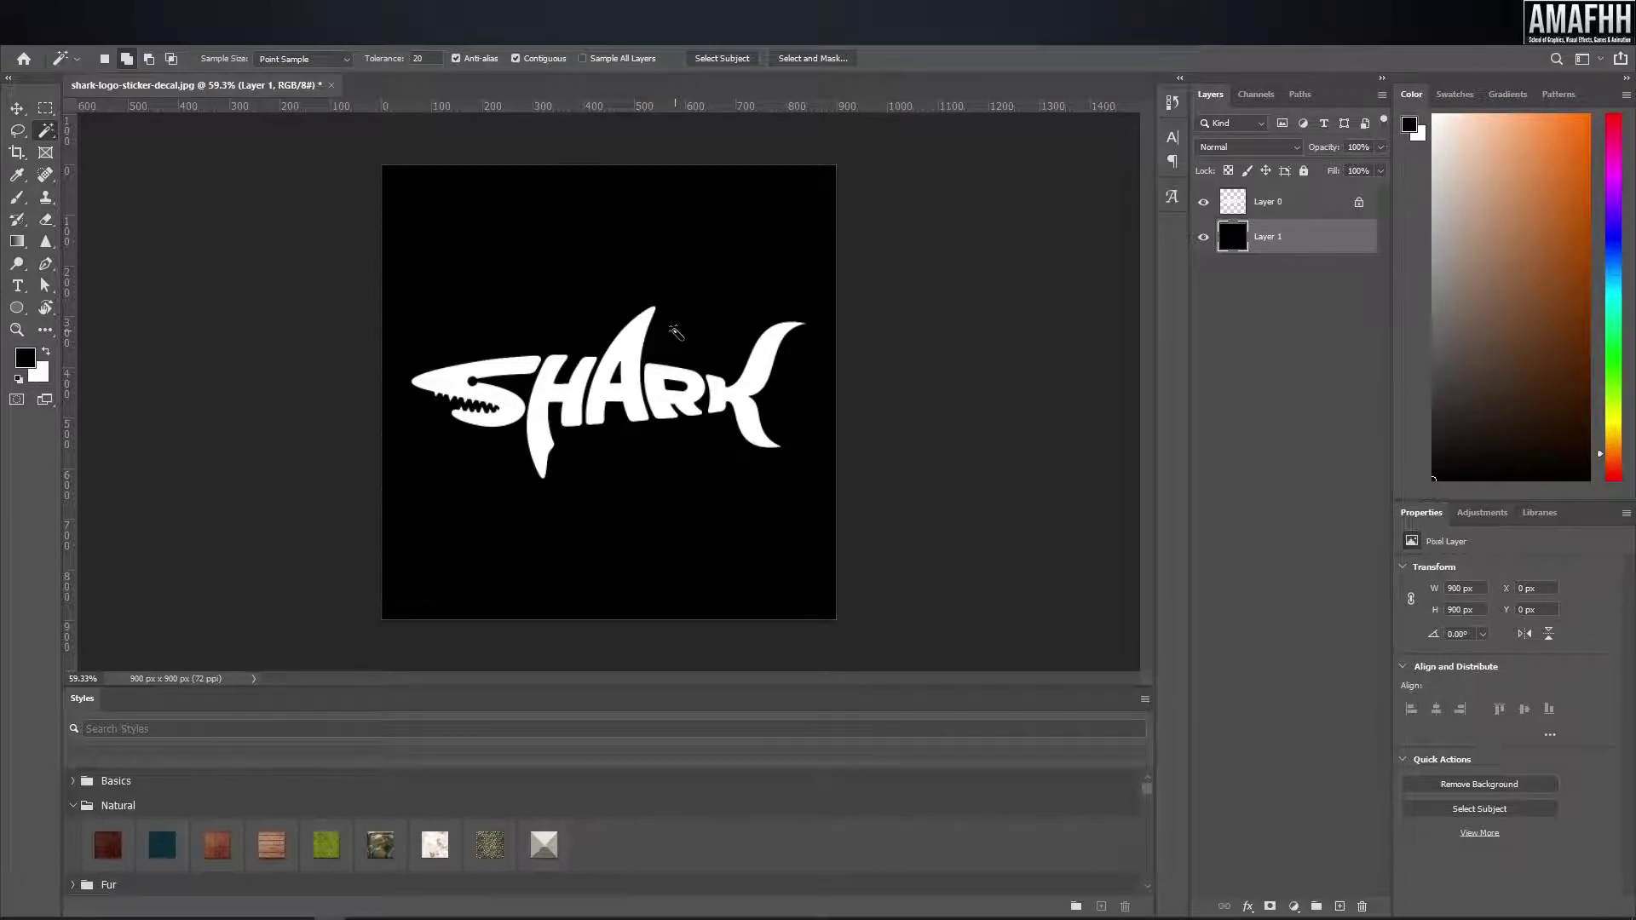
- Resize the image to 1024 × 1024 px
{"action": "key", "text": "ctrl+alt+i"}
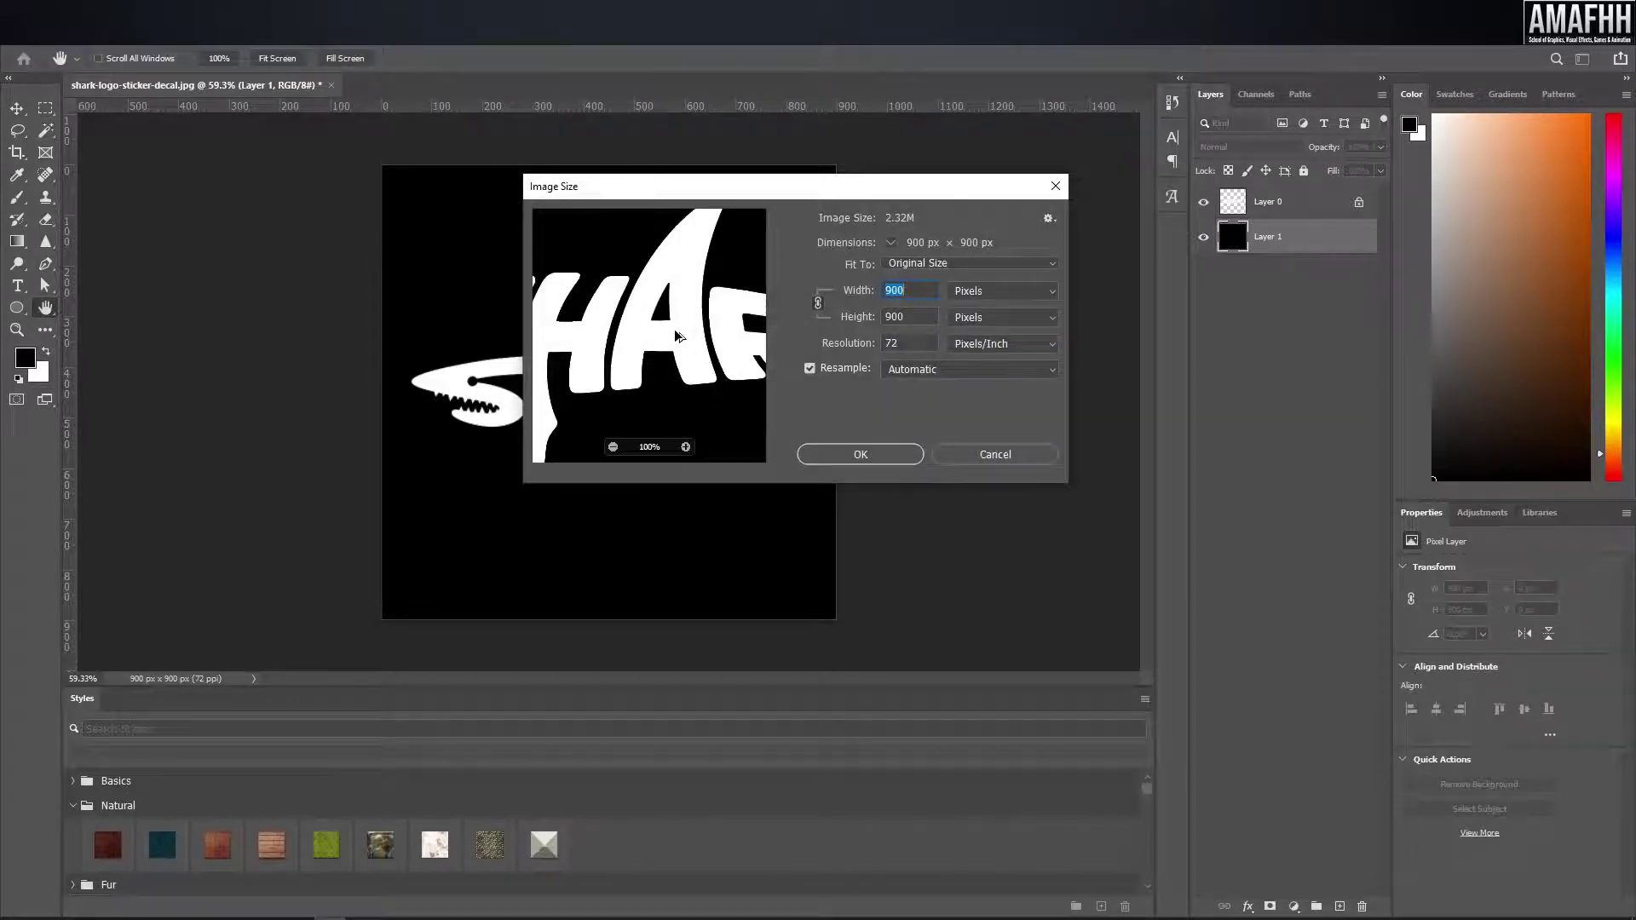
{"action": "type", "text": "1024"}
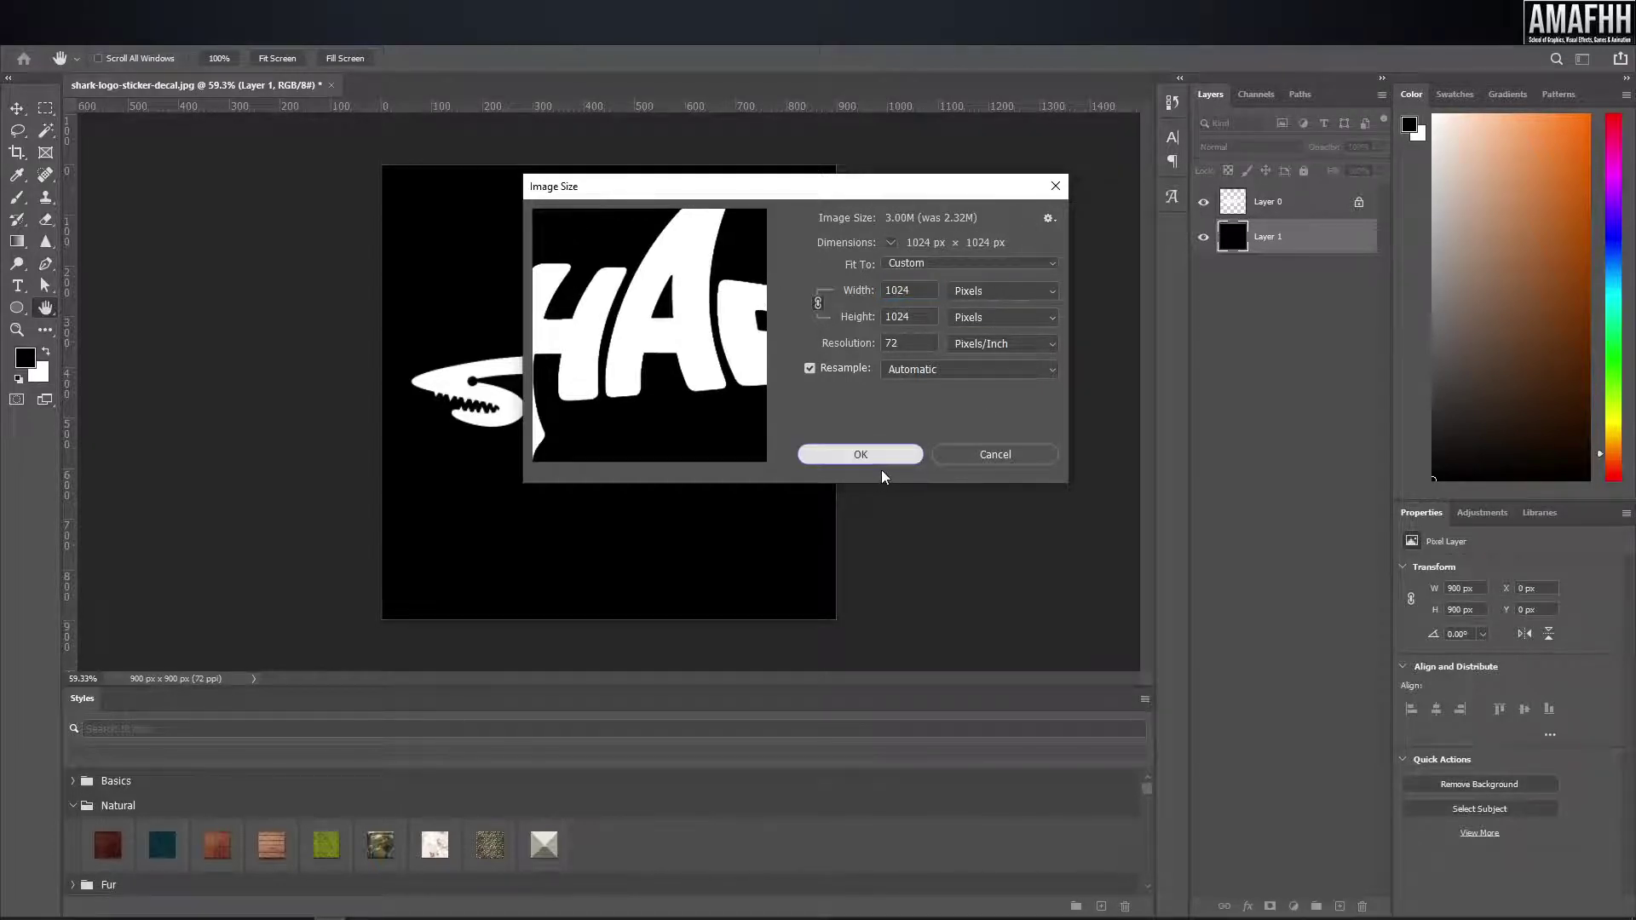
{"action": "left_click", "coordinate": [882, 467]}
{"action": "key", "text": "w"}
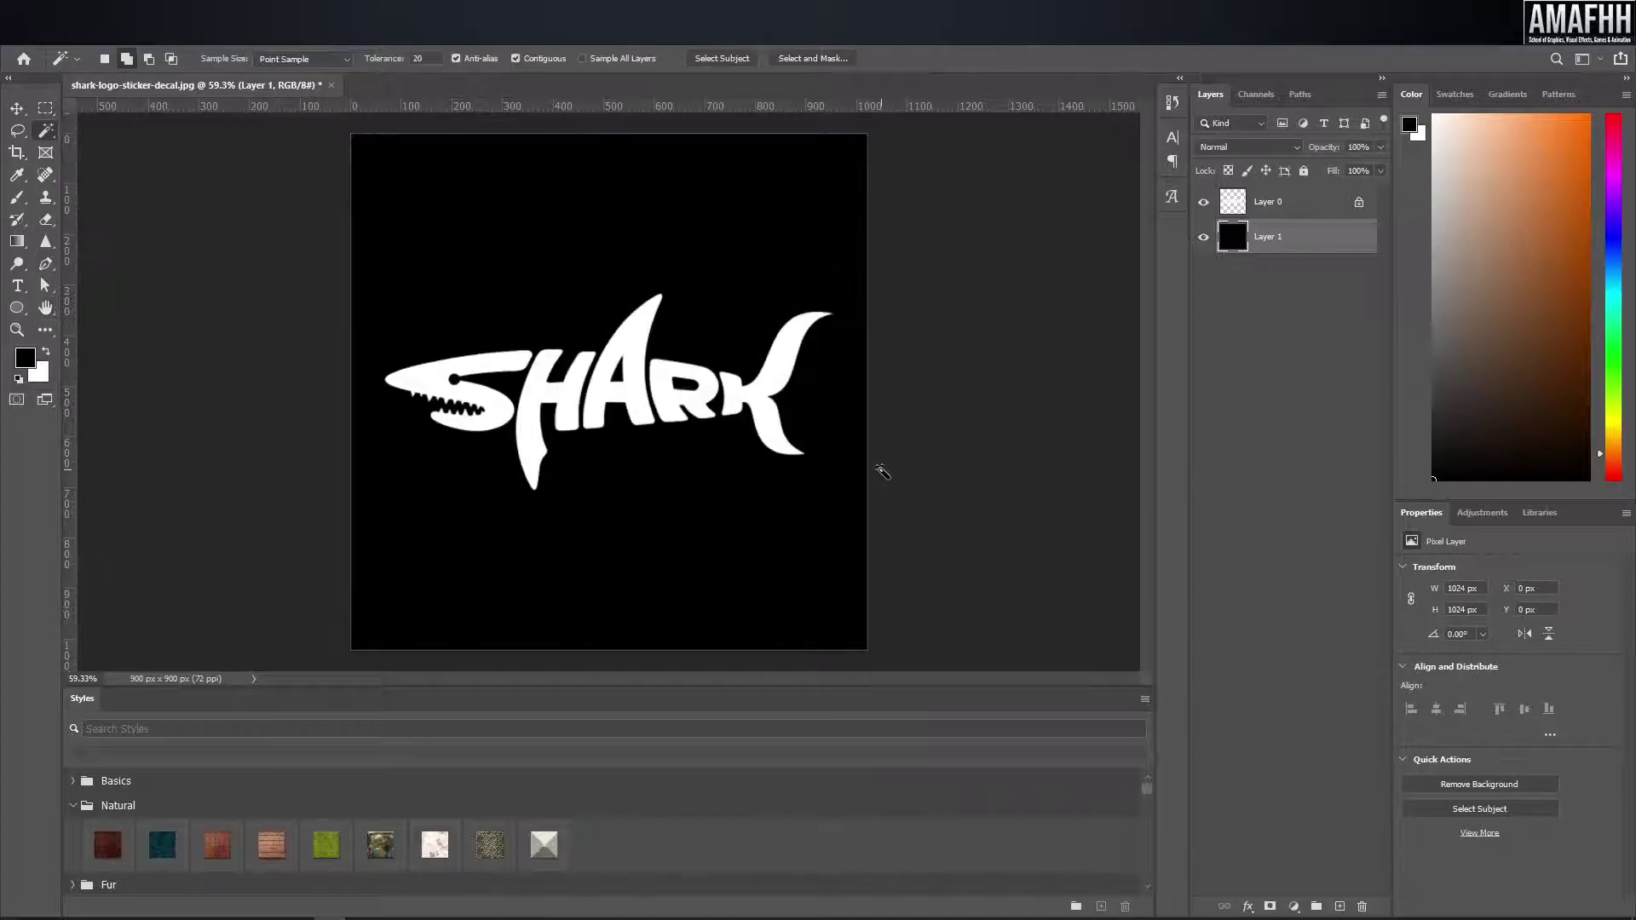
- Select Layer 0 and apply Levels with the midtone slider pushed far right
{"action": "scroll", "coordinate": [865, 464], "scroll_direction": "down", "scroll_amount": 3}
{"action": "scroll", "coordinate": [748, 358], "scroll_direction": "up", "scroll_amount": 4}
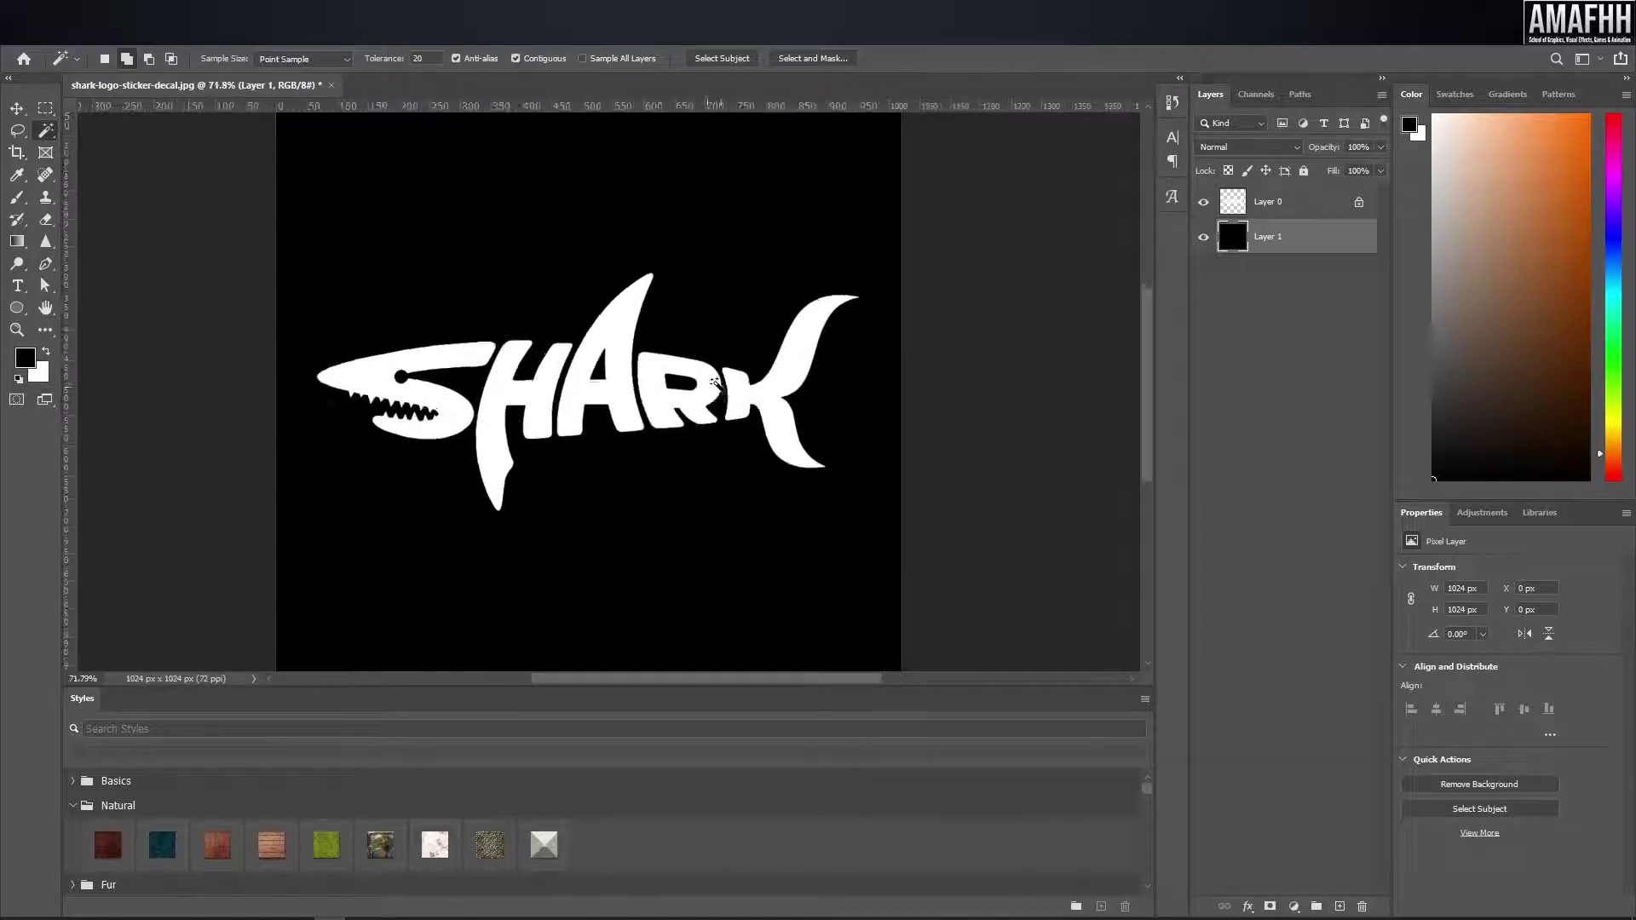
{"action": "scroll", "coordinate": [729, 384], "scroll_direction": "up", "scroll_amount": 3}
{"action": "scroll", "coordinate": [729, 384], "scroll_direction": "up", "scroll_amount": 3}
{"action": "scroll", "coordinate": [728, 383], "scroll_direction": "down", "scroll_amount": 1}
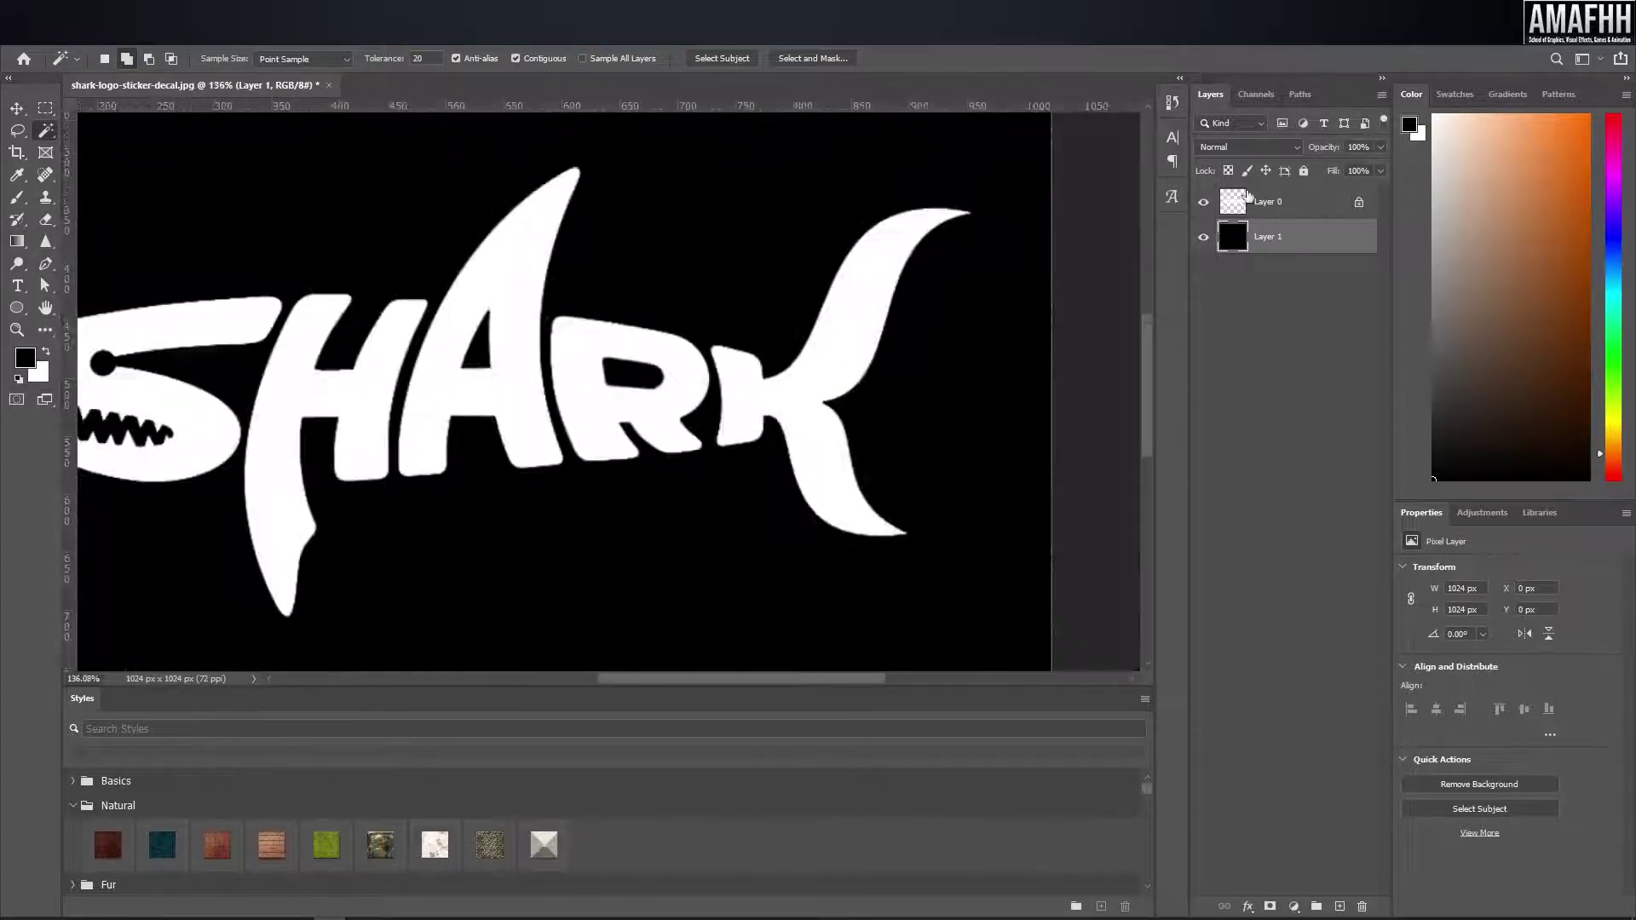
{"action": "left_click", "coordinate": [1358, 204]}
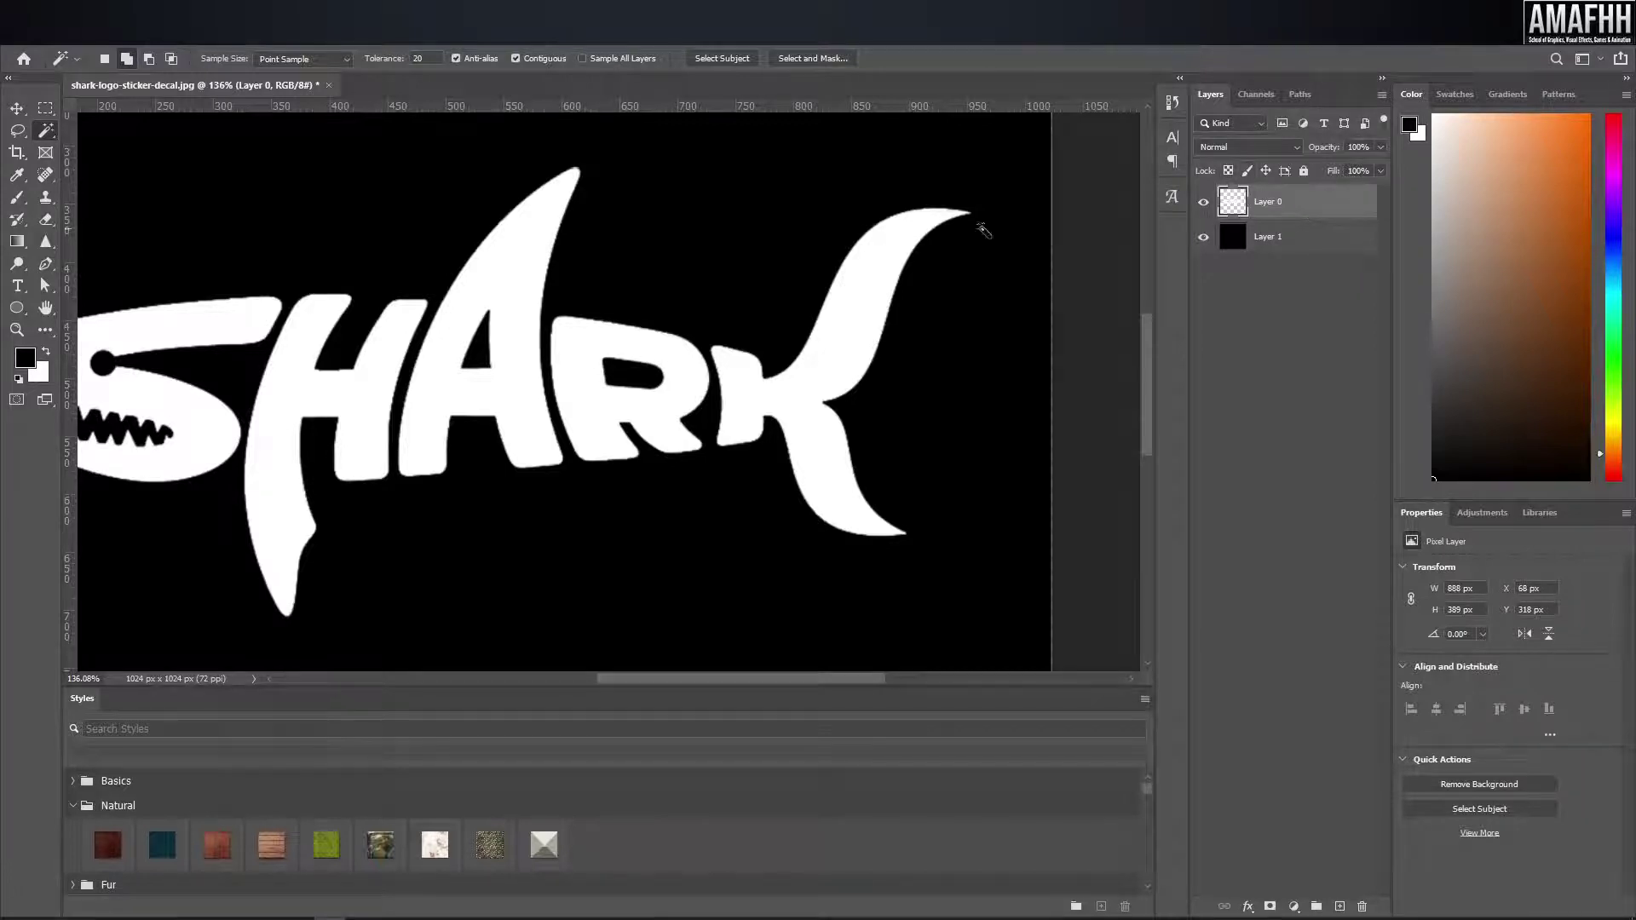
{"action": "scroll", "coordinate": [705, 290], "scroll_direction": "up", "scroll_amount": 2}
{"action": "key", "text": "ctrl+l"}
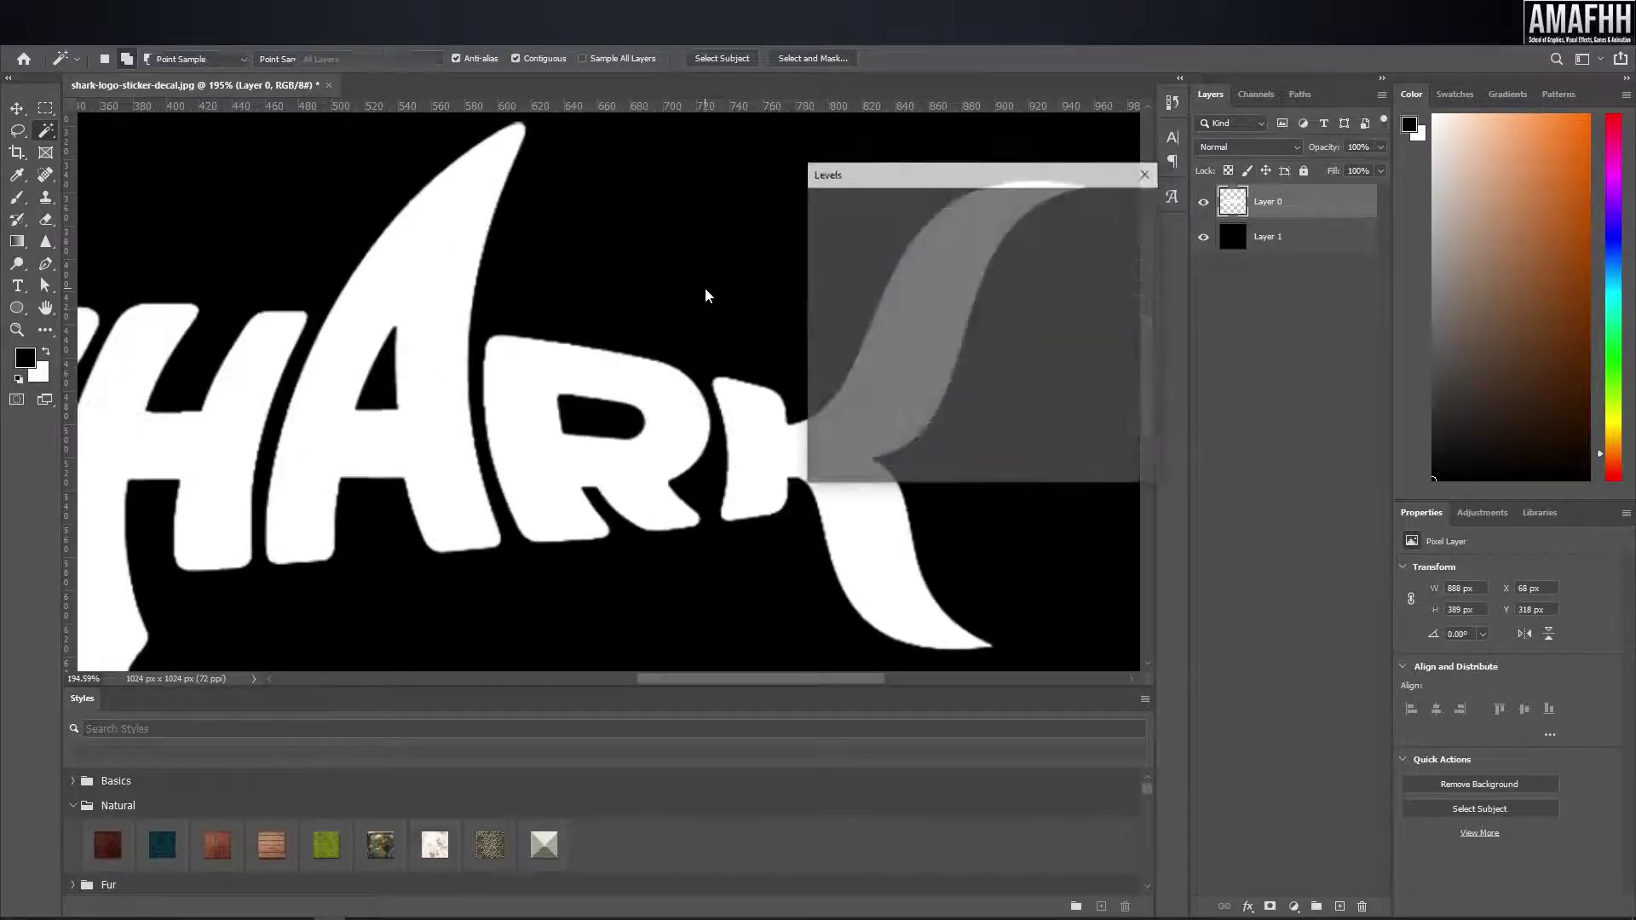
{"action": "left_click_drag", "start_coordinate": [939, 364], "coordinate": [1014, 365]}
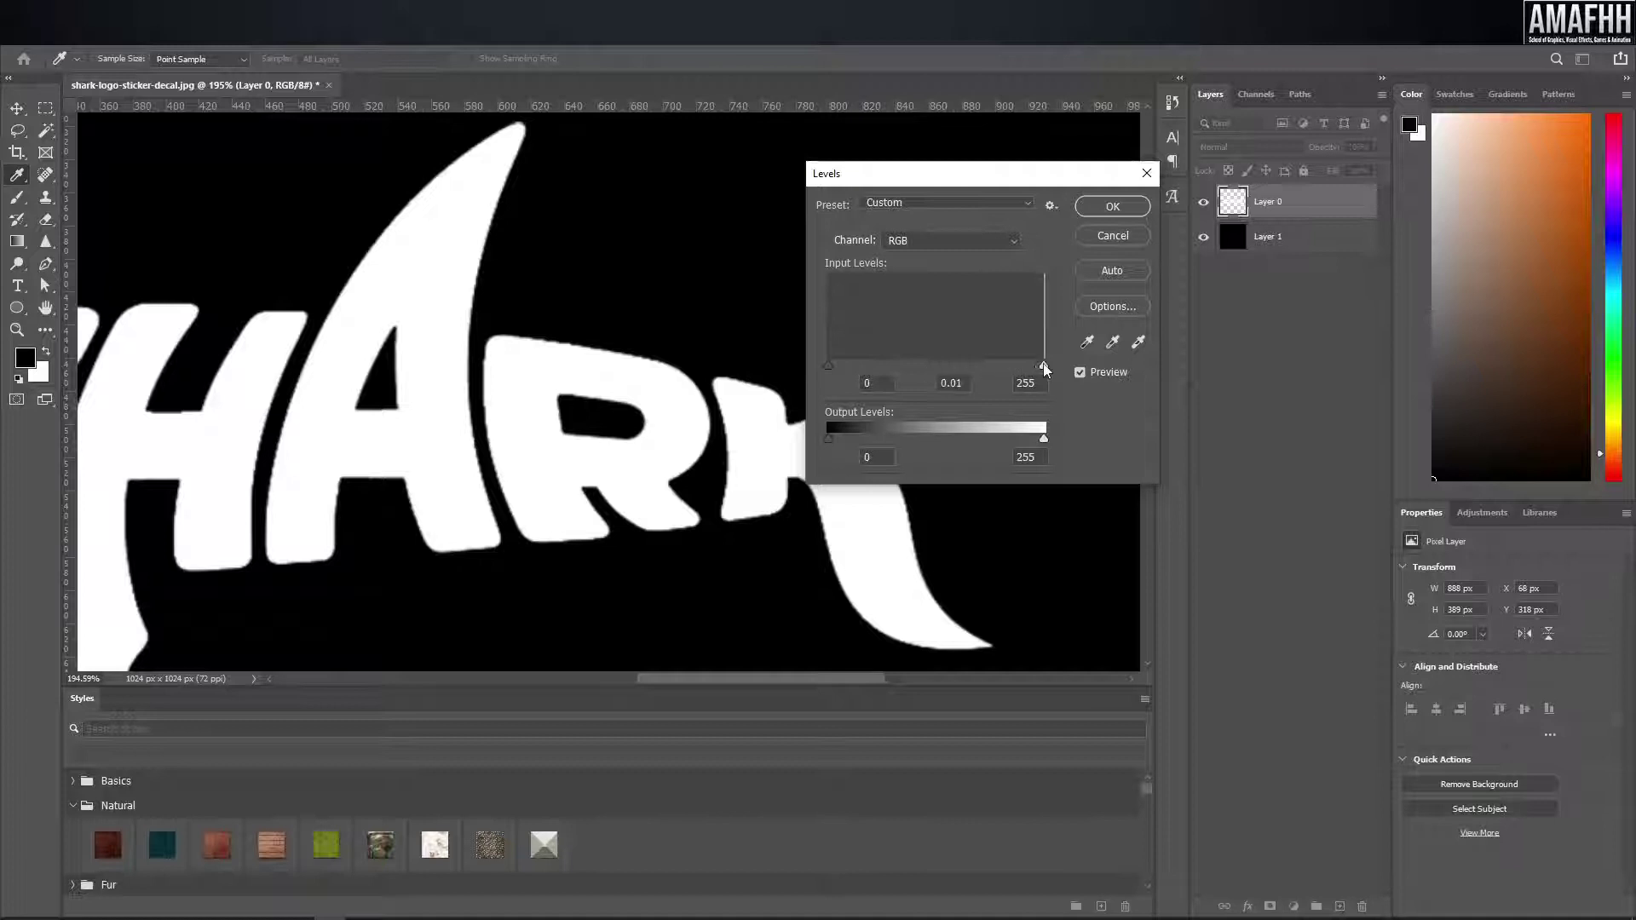
{"action": "left_click", "coordinate": [1113, 208]}
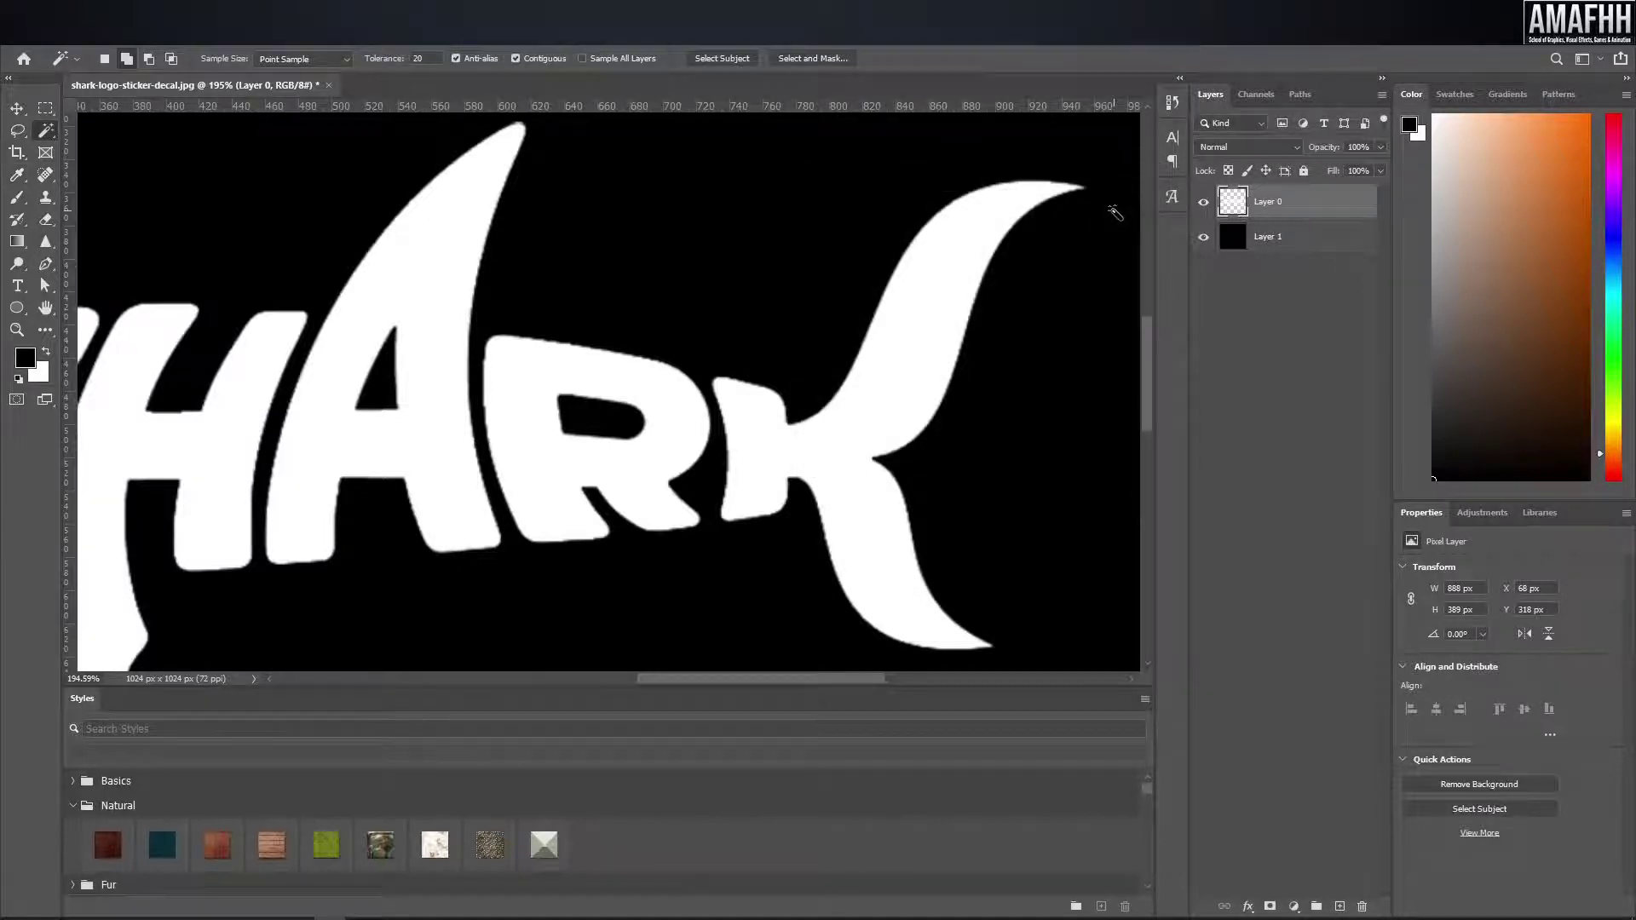
- Lock the logo layer's transparency, test and undo a black fill, then unlock it
{"action": "left_click", "coordinate": [1229, 170]}
{"action": "key", "text": "alt+BackSpace"}
{"action": "key", "text": "ctrl+z"}
{"action": "left_click", "coordinate": [1361, 205]}
{"action": "scroll", "coordinate": [848, 398], "scroll_direction": "down", "scroll_amount": 5, "text": "alt"}
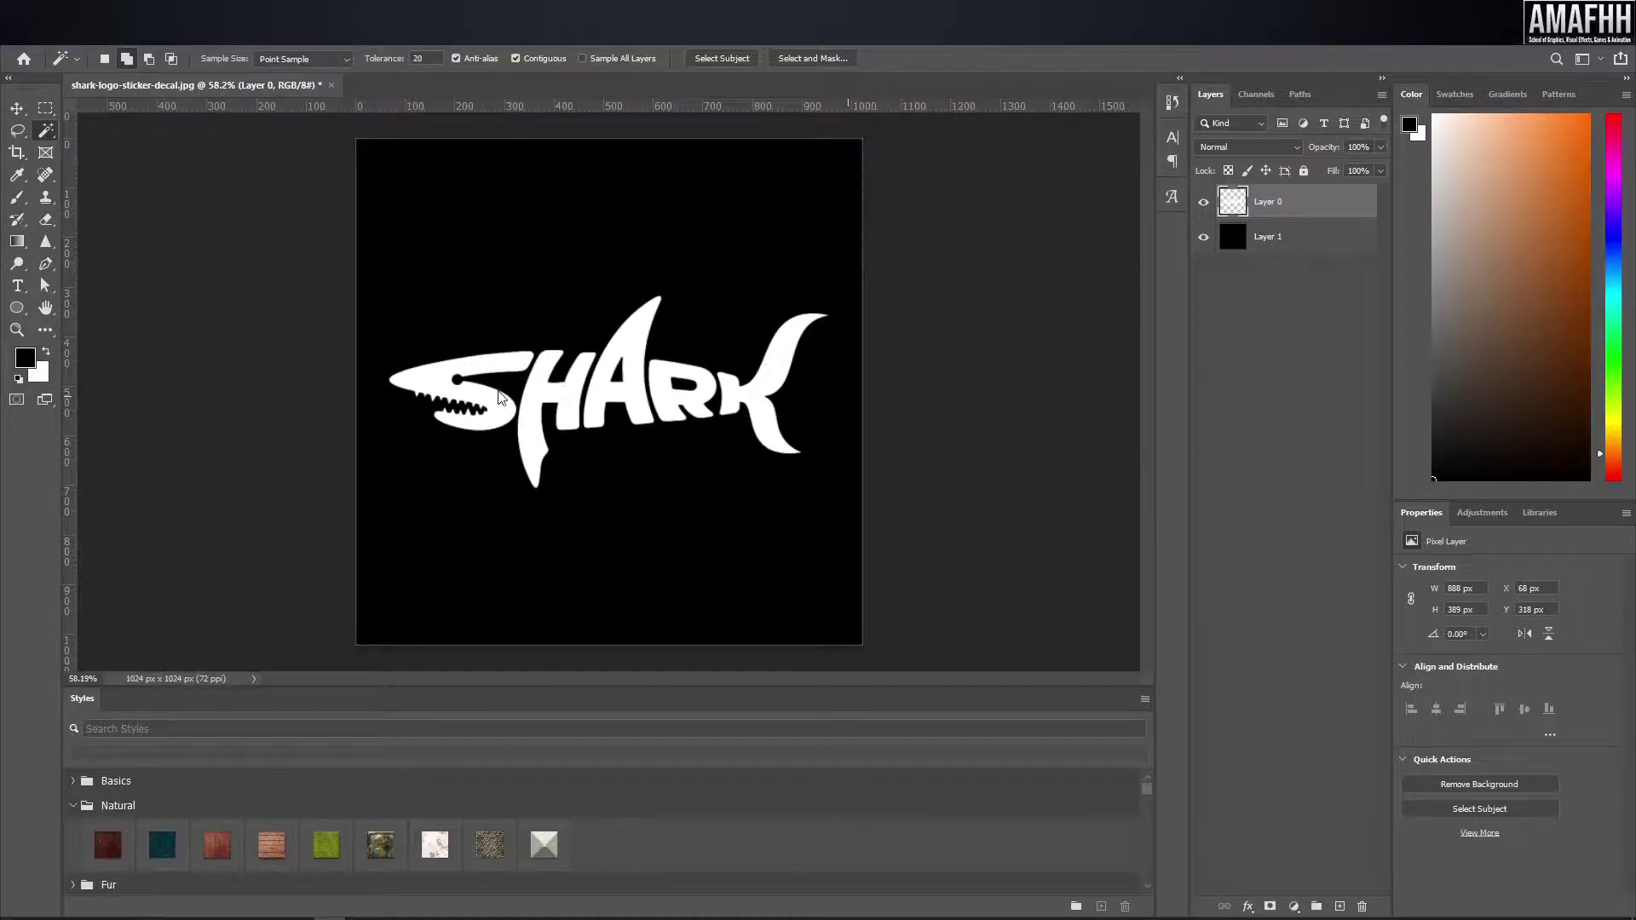
- Save the logo as JPEG 'Shark Alpha' in the Base ball bat folder, then start a new Substance Painter project
{"action": "key", "text": "ctrl+shift+s"}
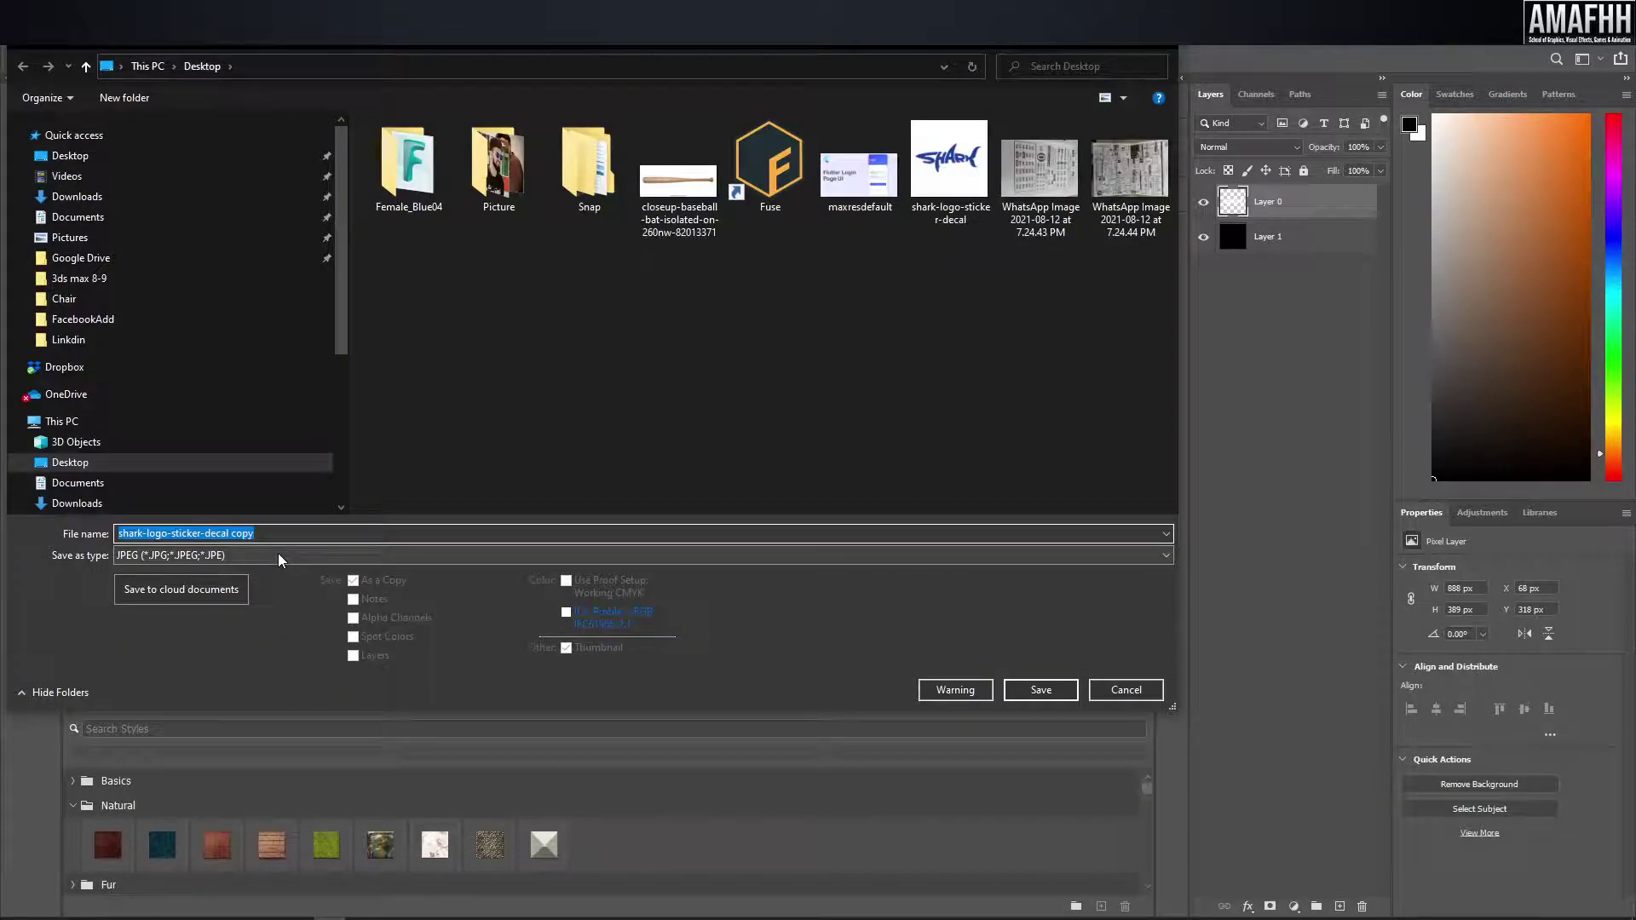
{"action": "type", "text": "G:\\AMAFHH\\3ds max 8-9\\Base ball bat"}
{"action": "key", "text": "Return"}
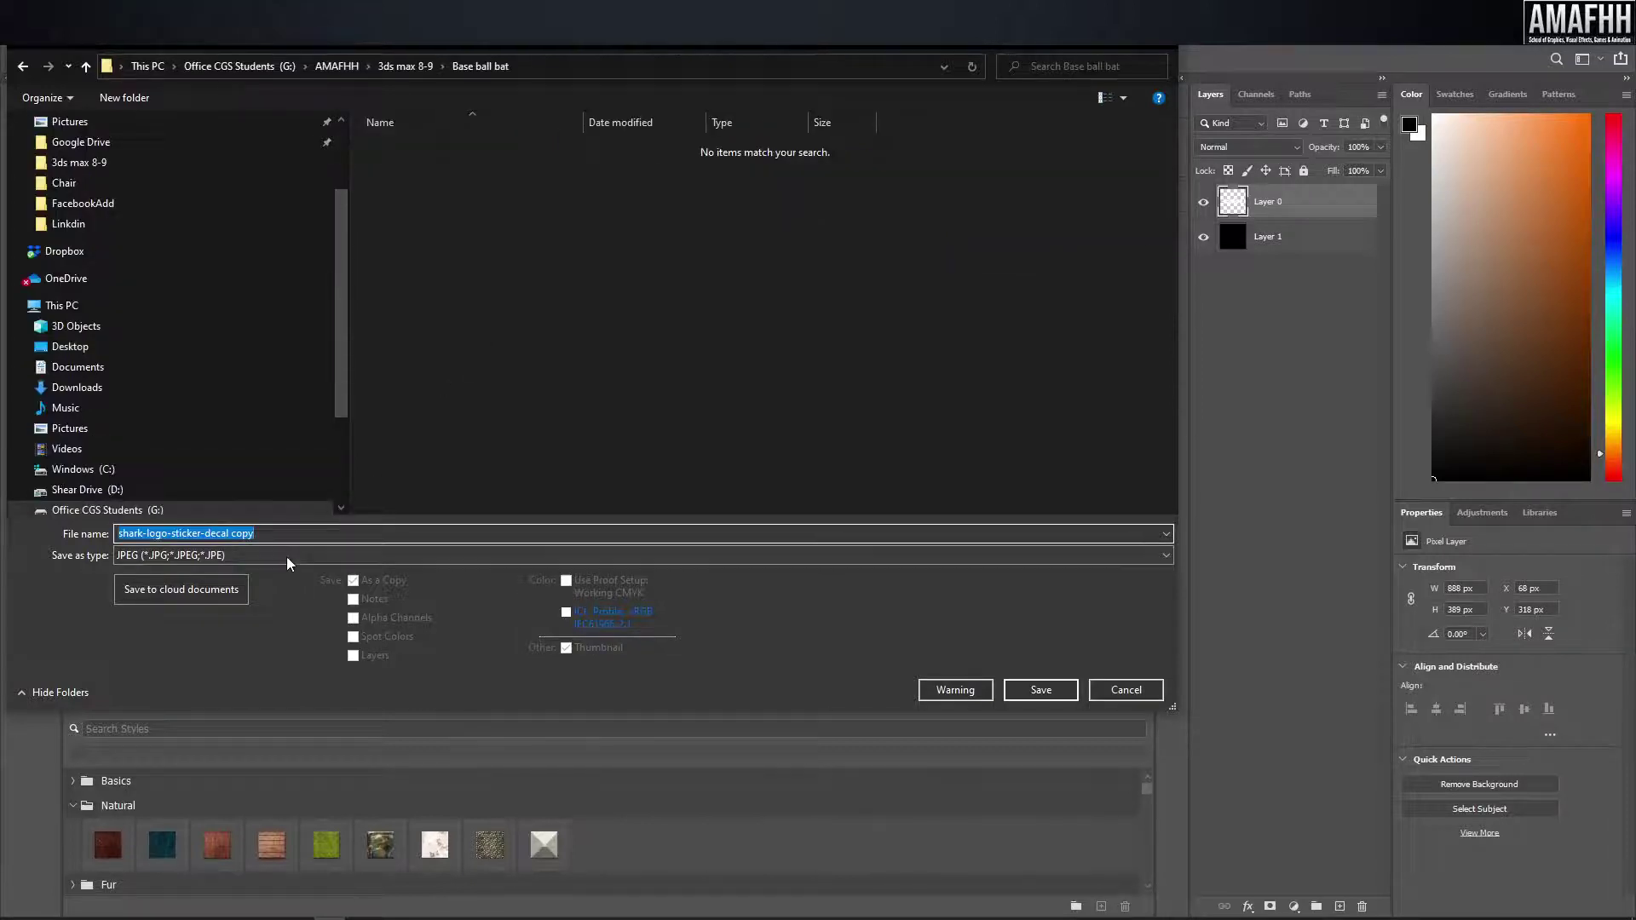
{"action": "type", "text": "Shark Alpha"}
{"action": "key", "text": "Return"}
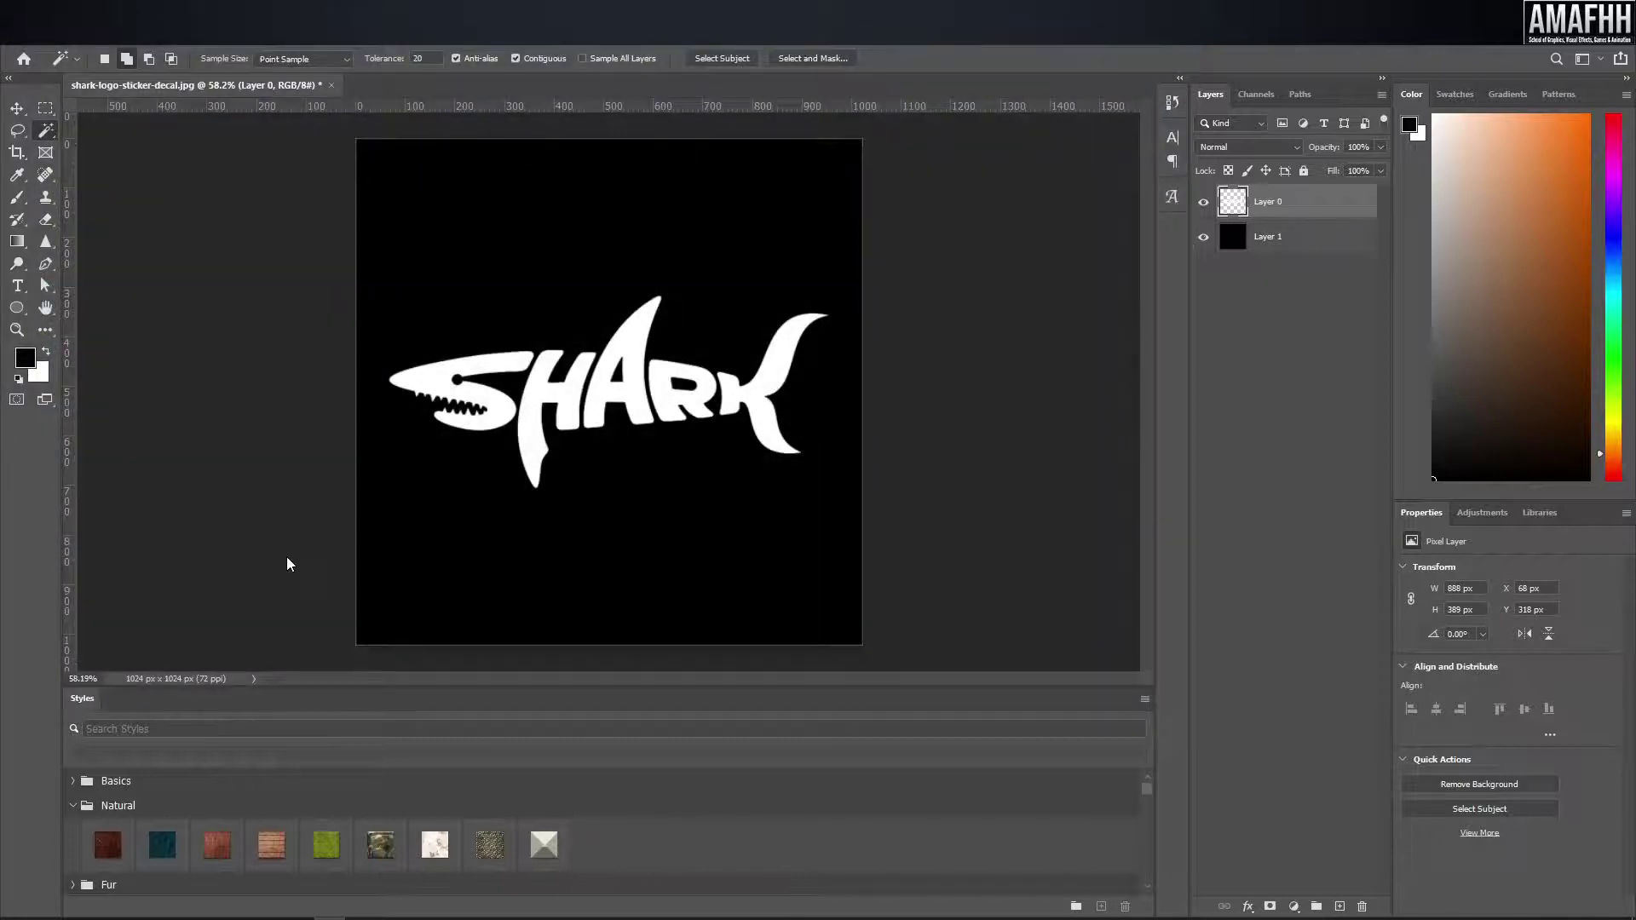
{"action": "left_click", "coordinate": [912, 251]}
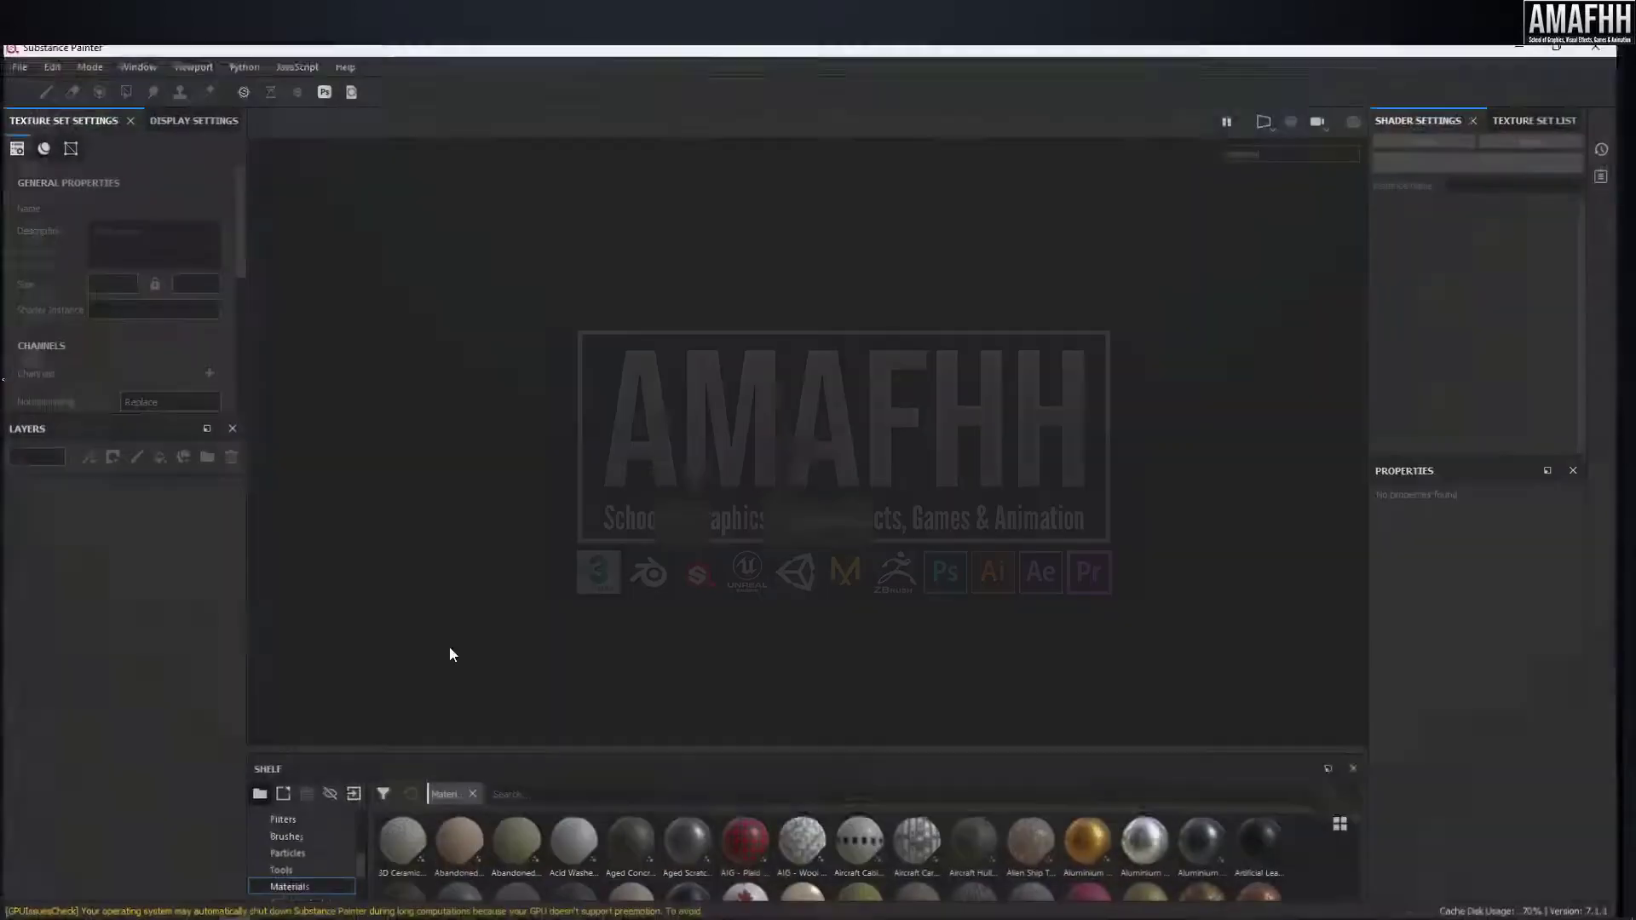
{"action": "left_click", "coordinate": [15, 53]}
- Create a project from BaseBallBat.fbx at 2048 resolution with OpenGL normal maps
{"action": "left_click", "coordinate": [969, 237]}
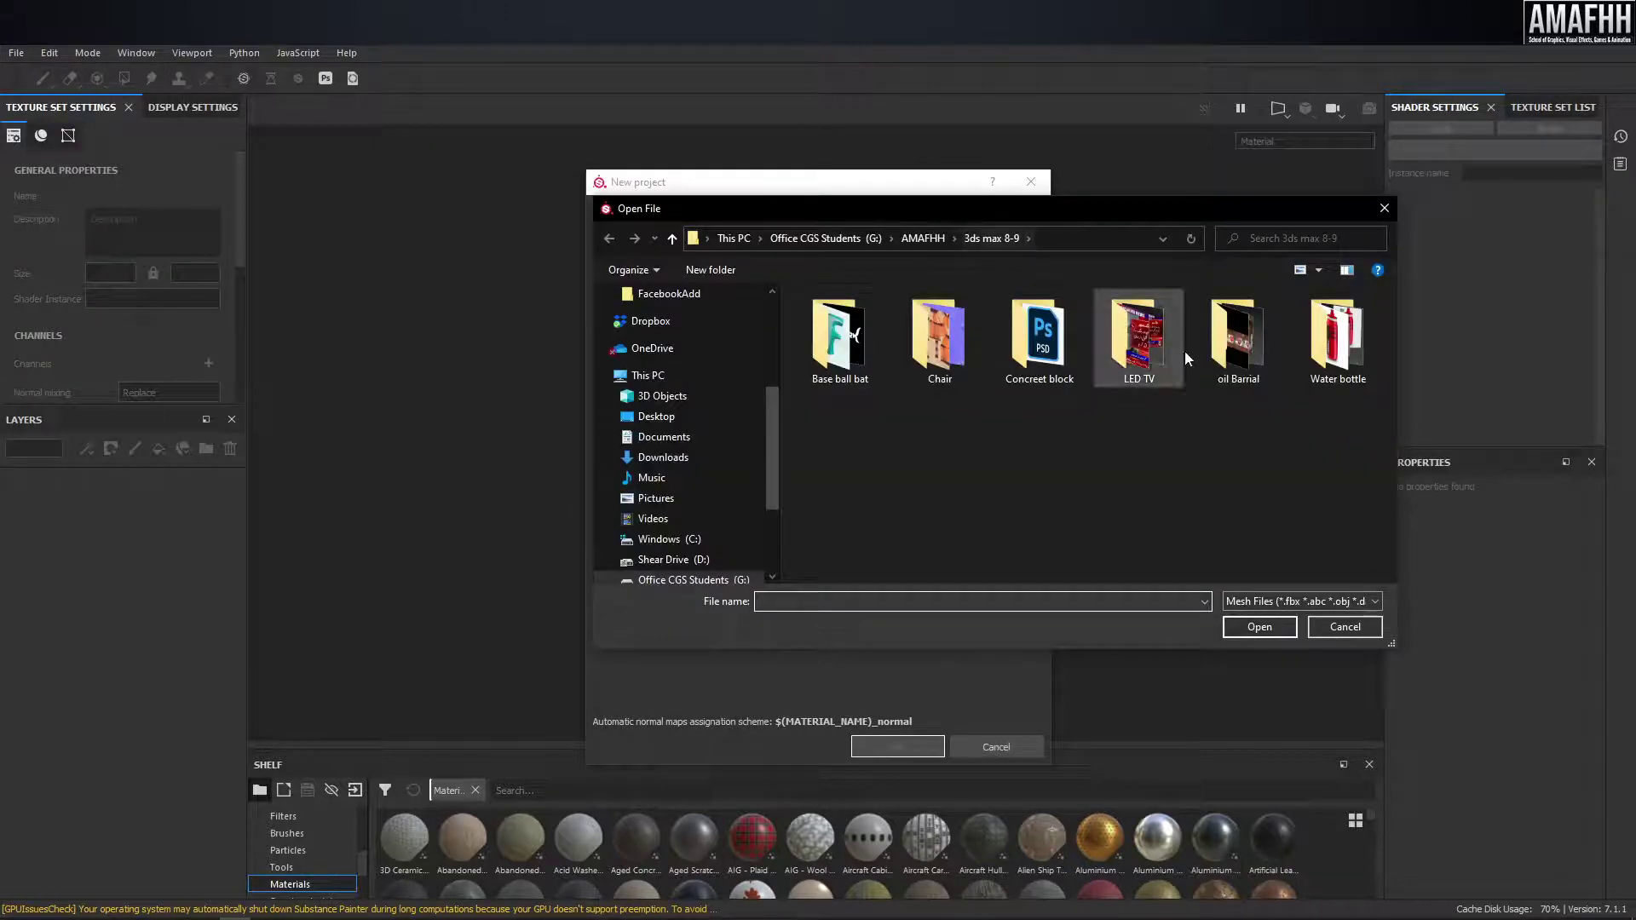
{"action": "double_click", "coordinate": [862, 332]}
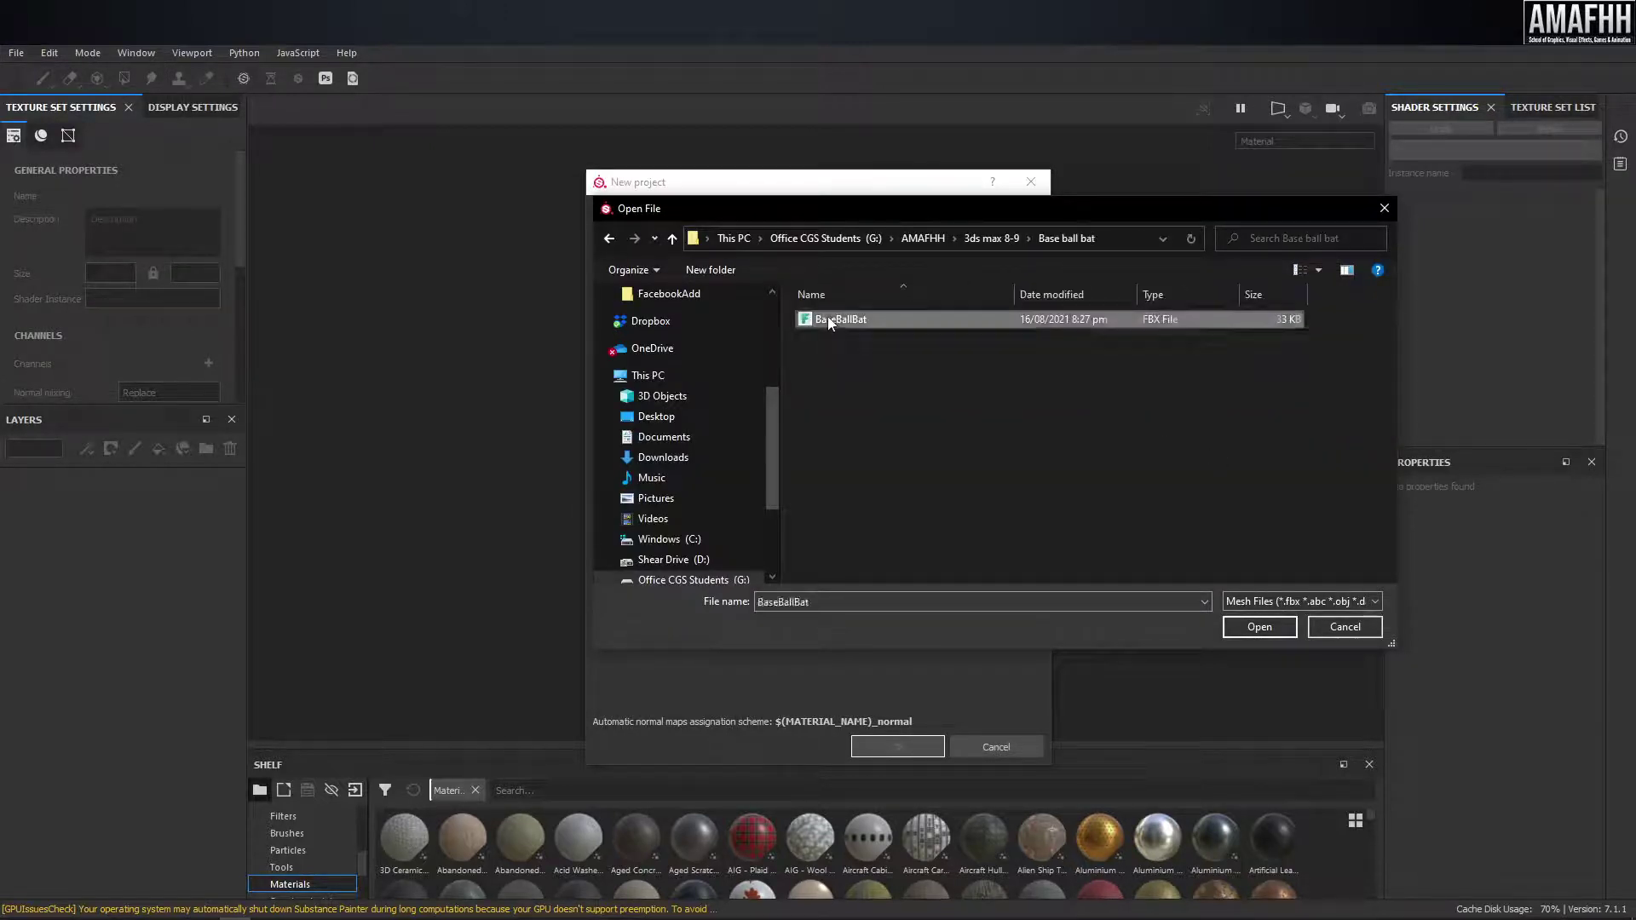
{"action": "left_click", "coordinate": [742, 293]}
{"action": "left_click", "coordinate": [730, 345]}
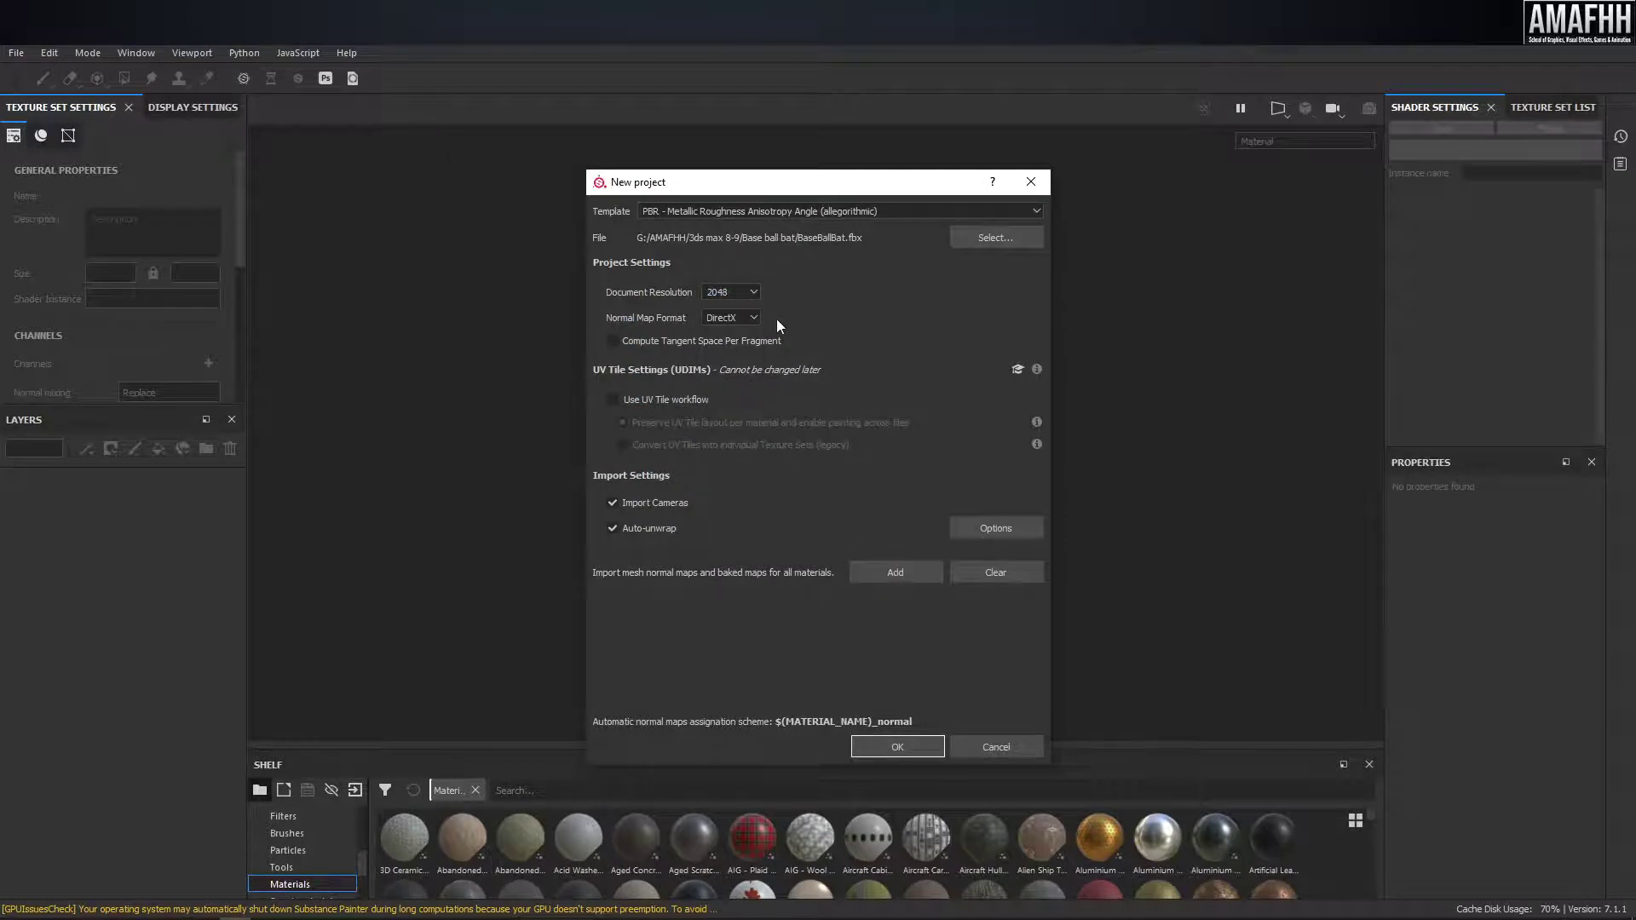
{"action": "left_click", "coordinate": [740, 317]}
{"action": "left_click", "coordinate": [730, 345]}
{"action": "left_click", "coordinate": [897, 747]}
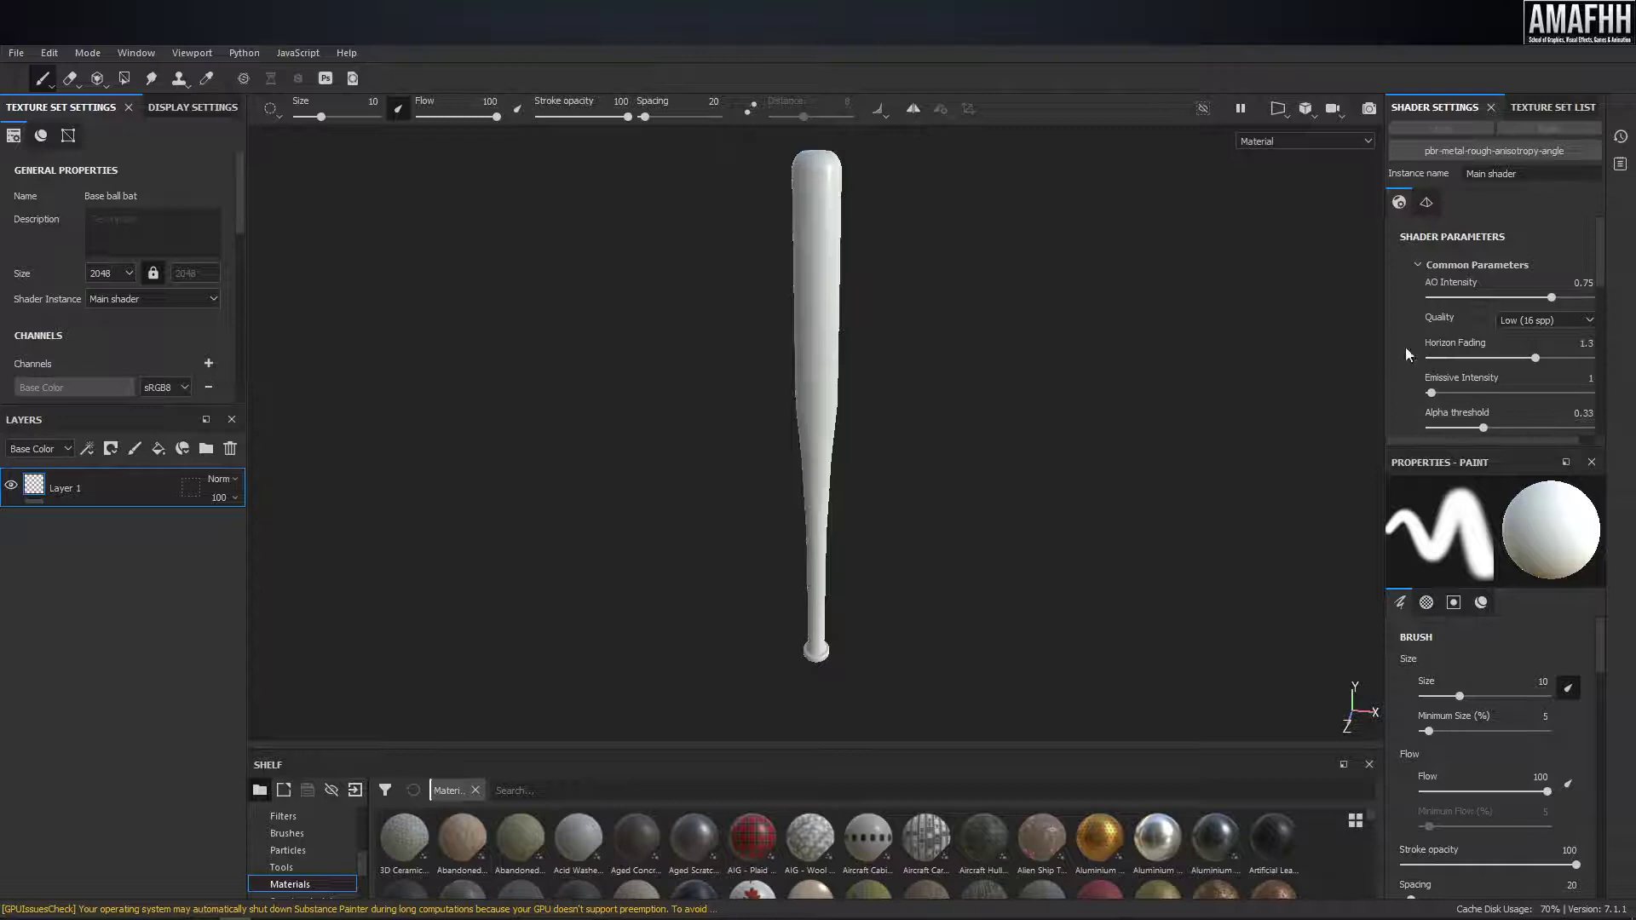
- Widen the right panel and look through the texture set list, shader settings, log and history
{"action": "left_click_drag", "start_coordinate": [1384, 350], "coordinate": [1244, 345]}
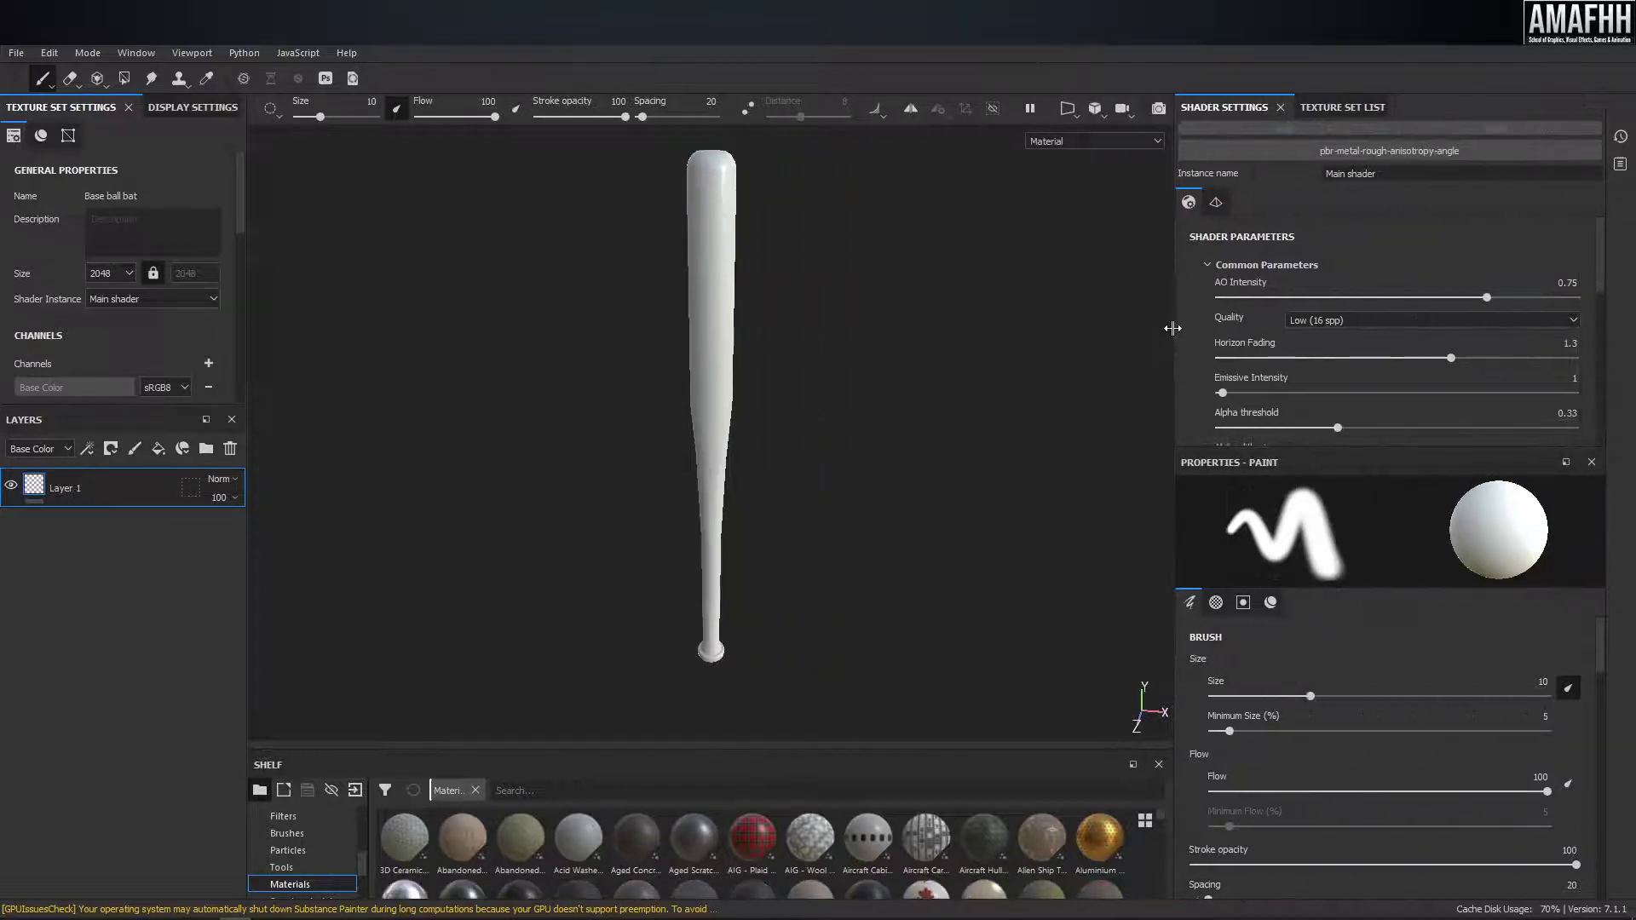
{"action": "left_click", "coordinate": [1401, 107]}
{"action": "left_click", "coordinate": [1294, 107]}
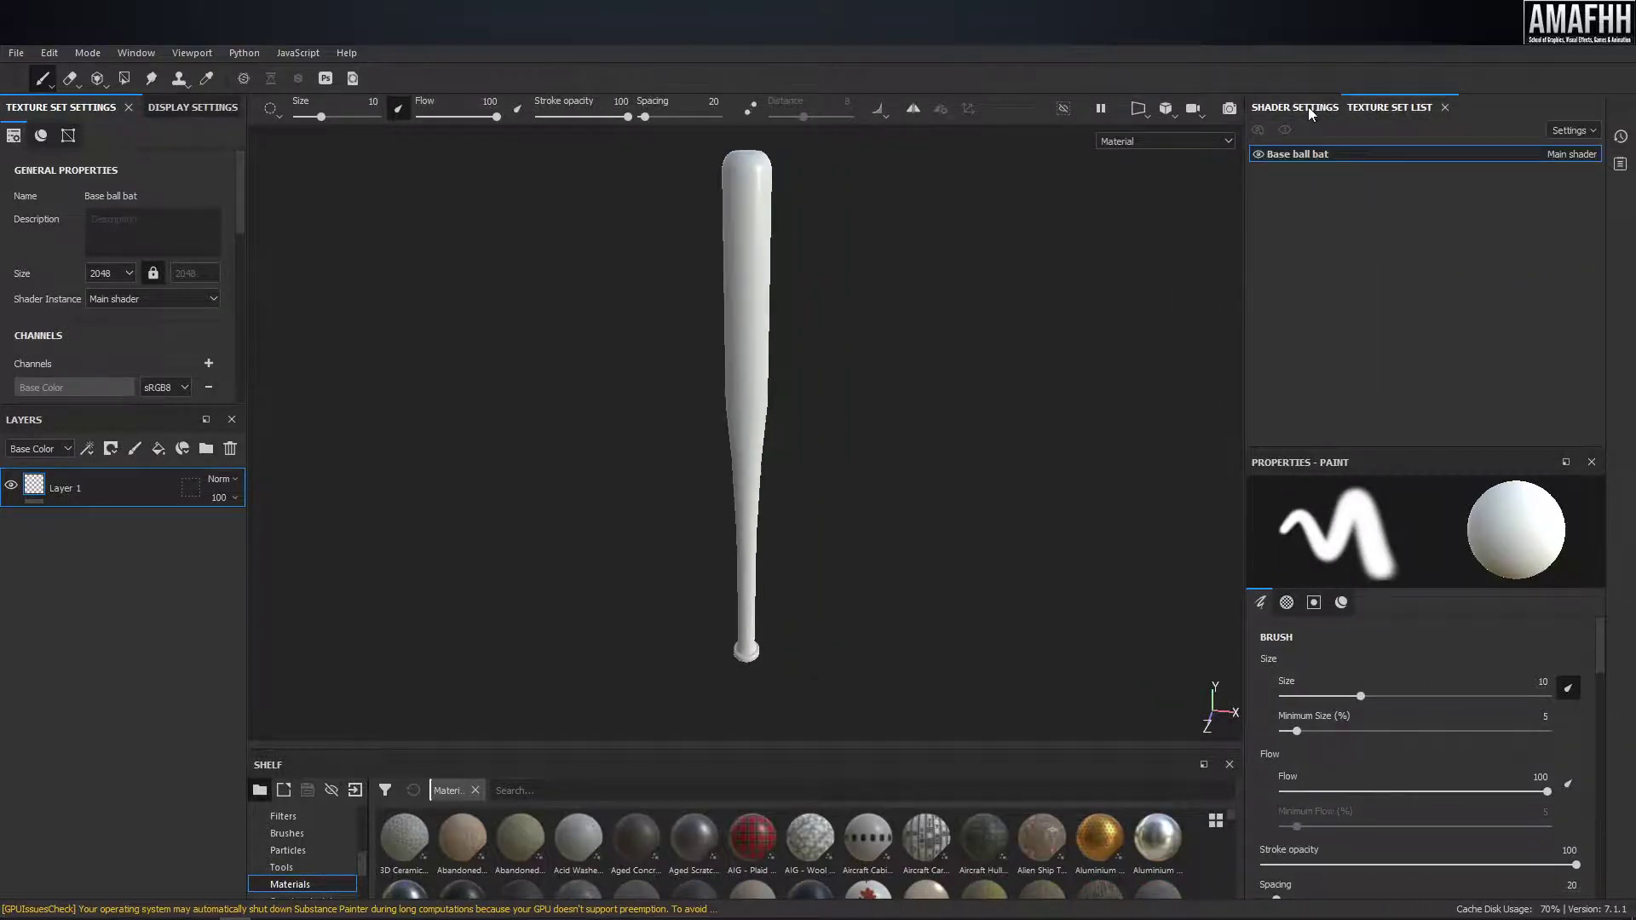
{"action": "left_click", "coordinate": [1620, 164]}
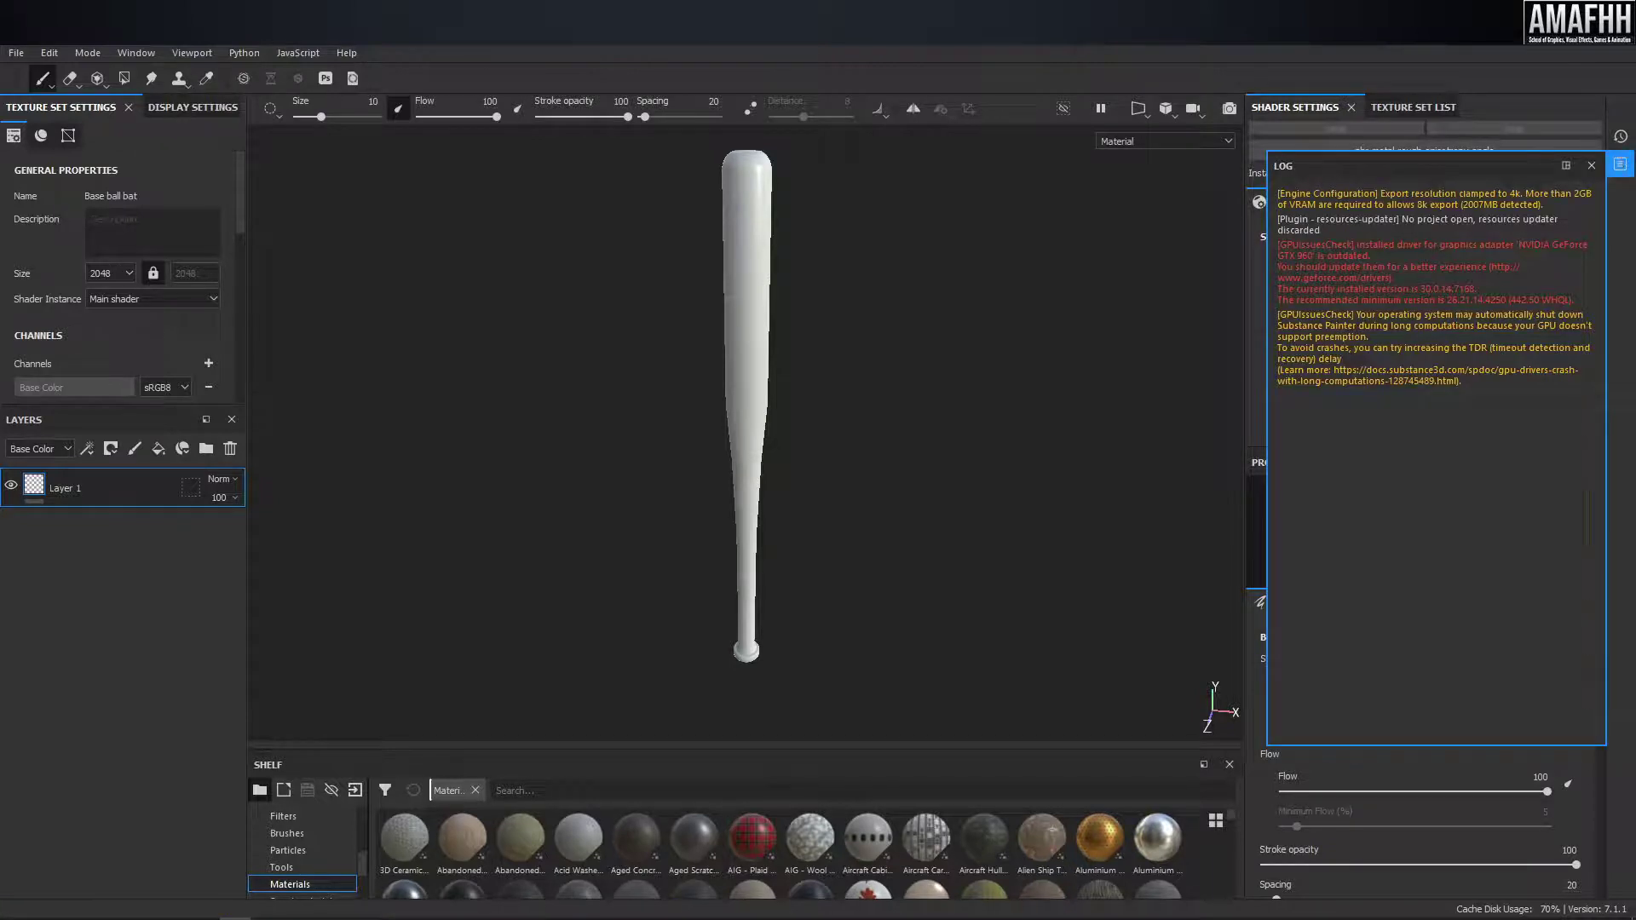
{"action": "left_click", "coordinate": [1620, 138]}
{"action": "left_click", "coordinate": [1620, 138]}
{"action": "left_click", "coordinate": [1413, 108]}
{"action": "left_click", "coordinate": [1297, 108]}
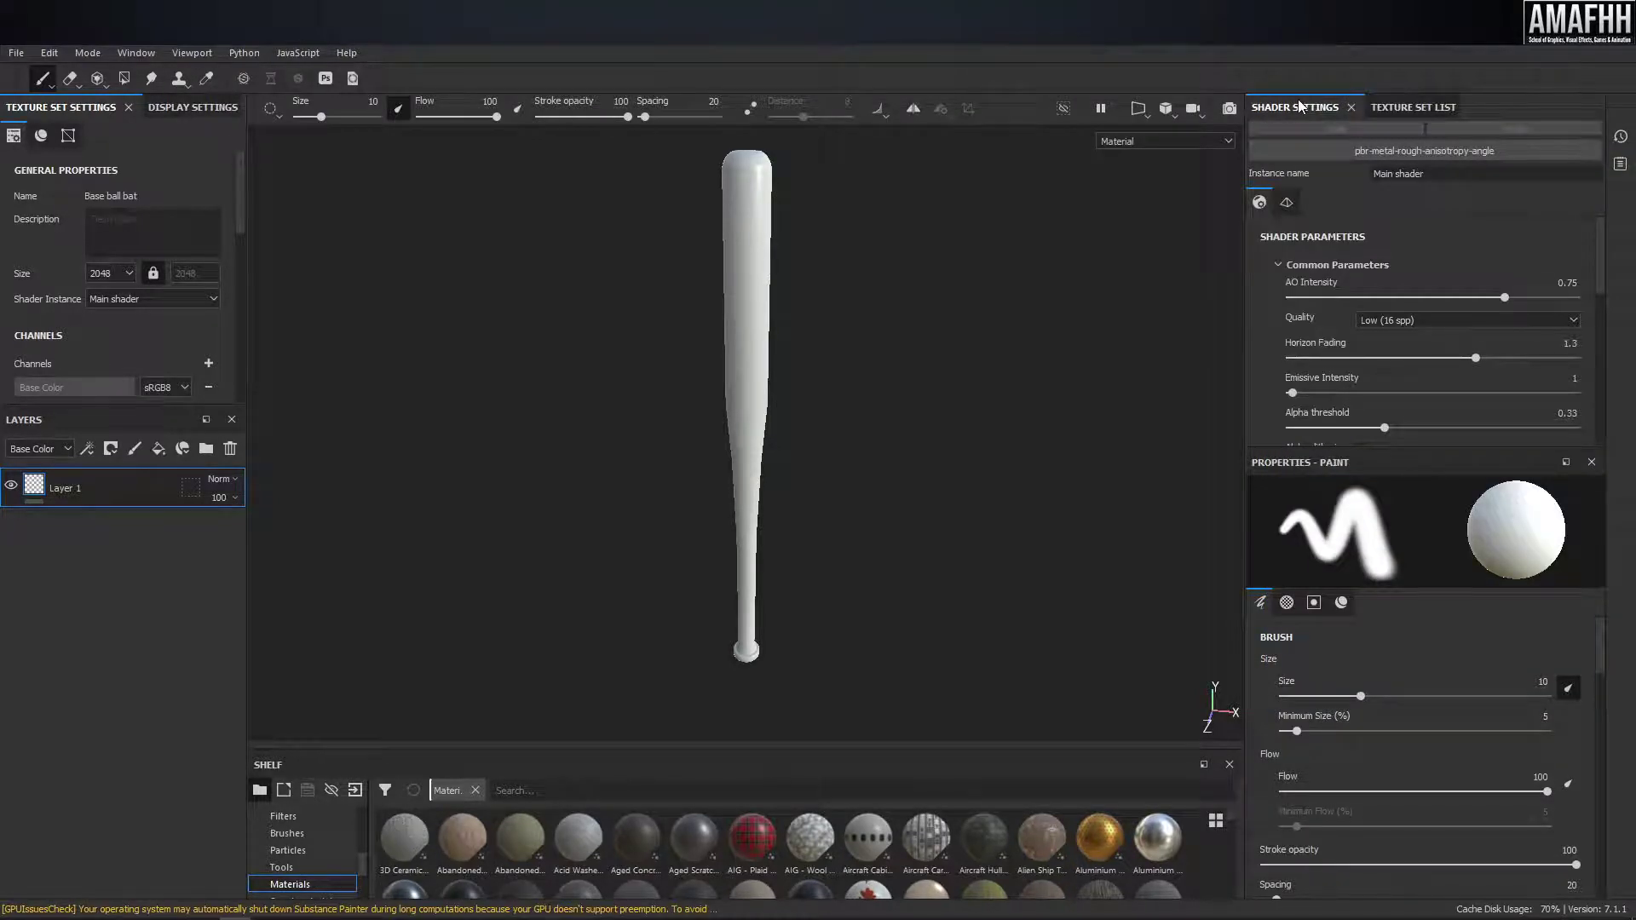
- Check the display settings, then show Texture Set Settings scrolled down to Mesh Maps
{"action": "left_click", "coordinate": [193, 108]}
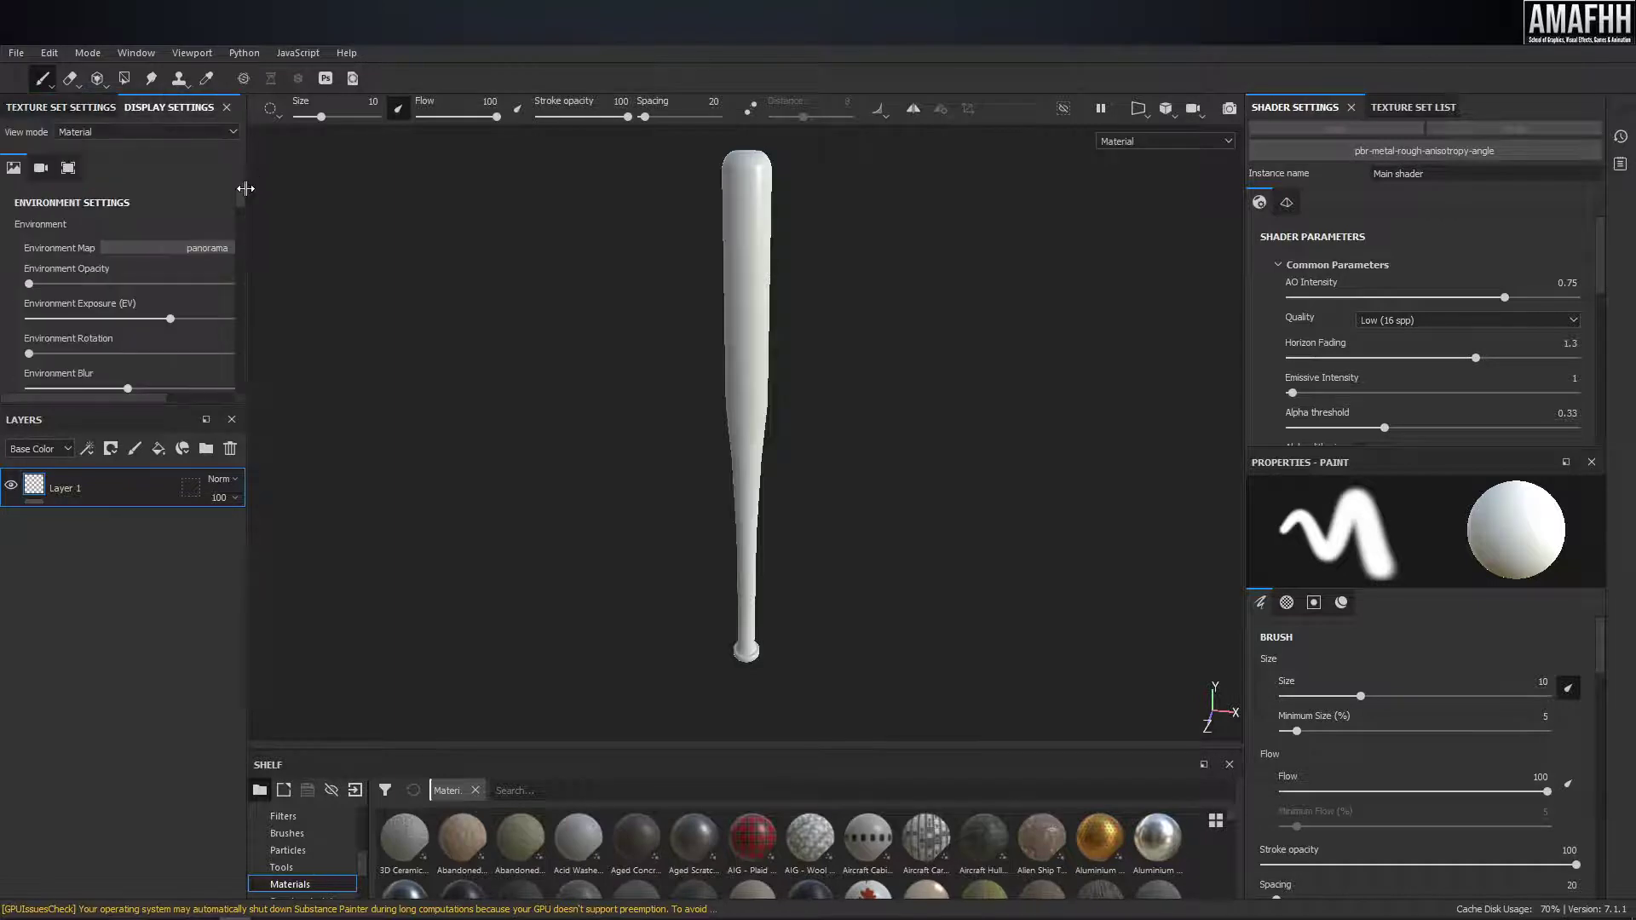
{"action": "left_click_drag", "start_coordinate": [246, 188], "coordinate": [341, 186]}
{"action": "left_click", "coordinate": [1402, 111]}
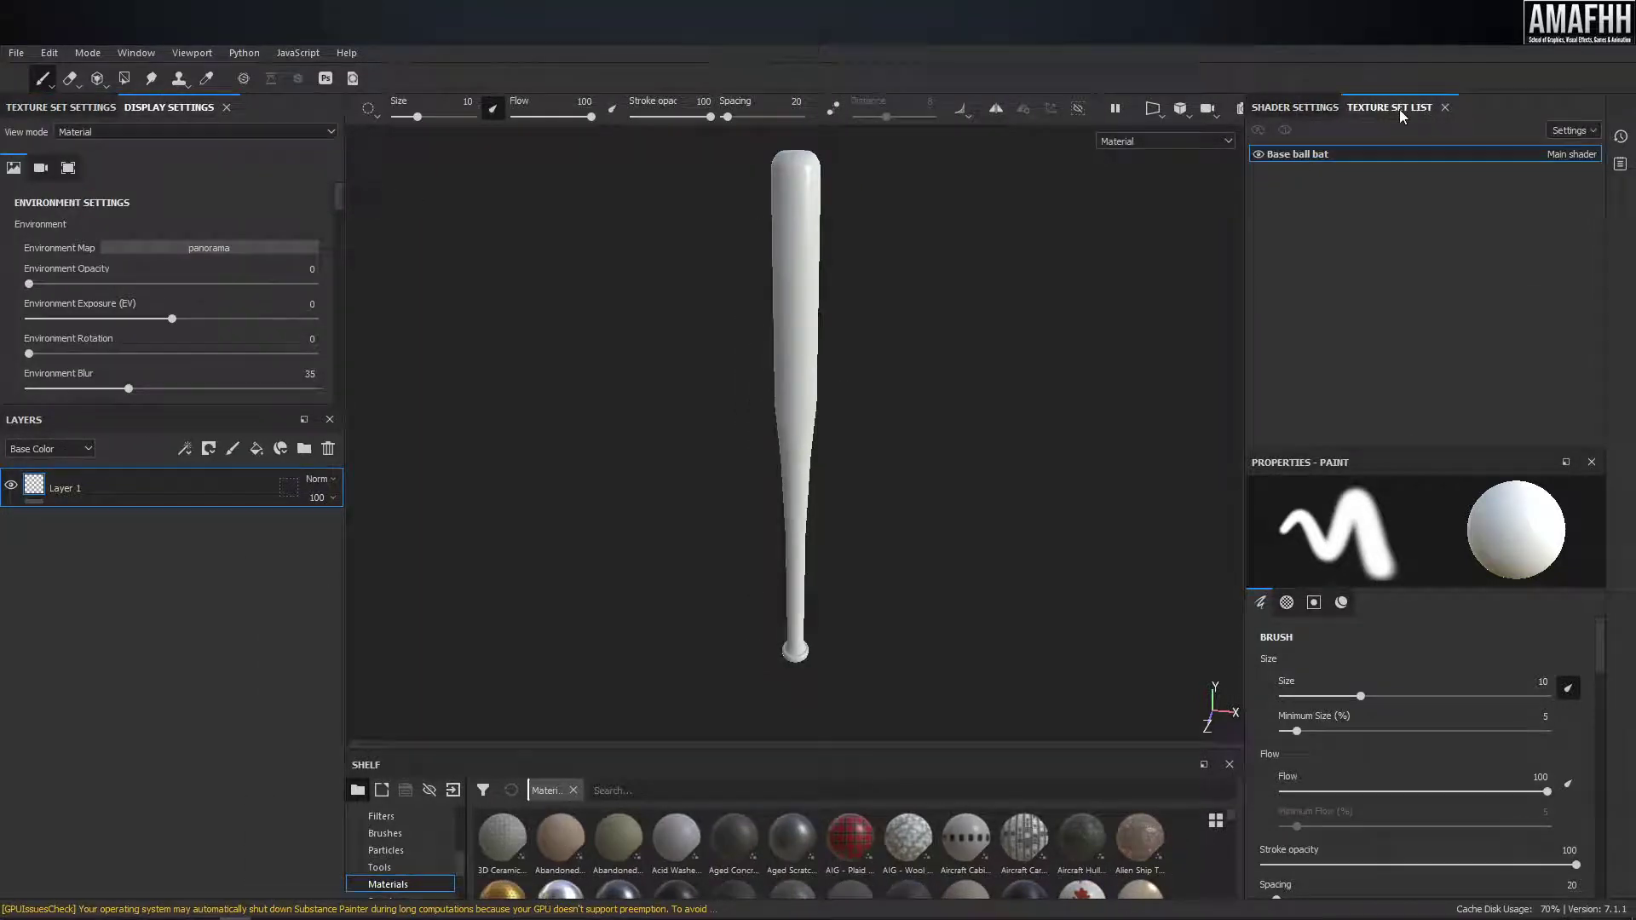
{"action": "left_click", "coordinate": [34, 109]}
{"action": "scroll", "coordinate": [225, 269], "scroll_direction": "down", "scroll_amount": 5}
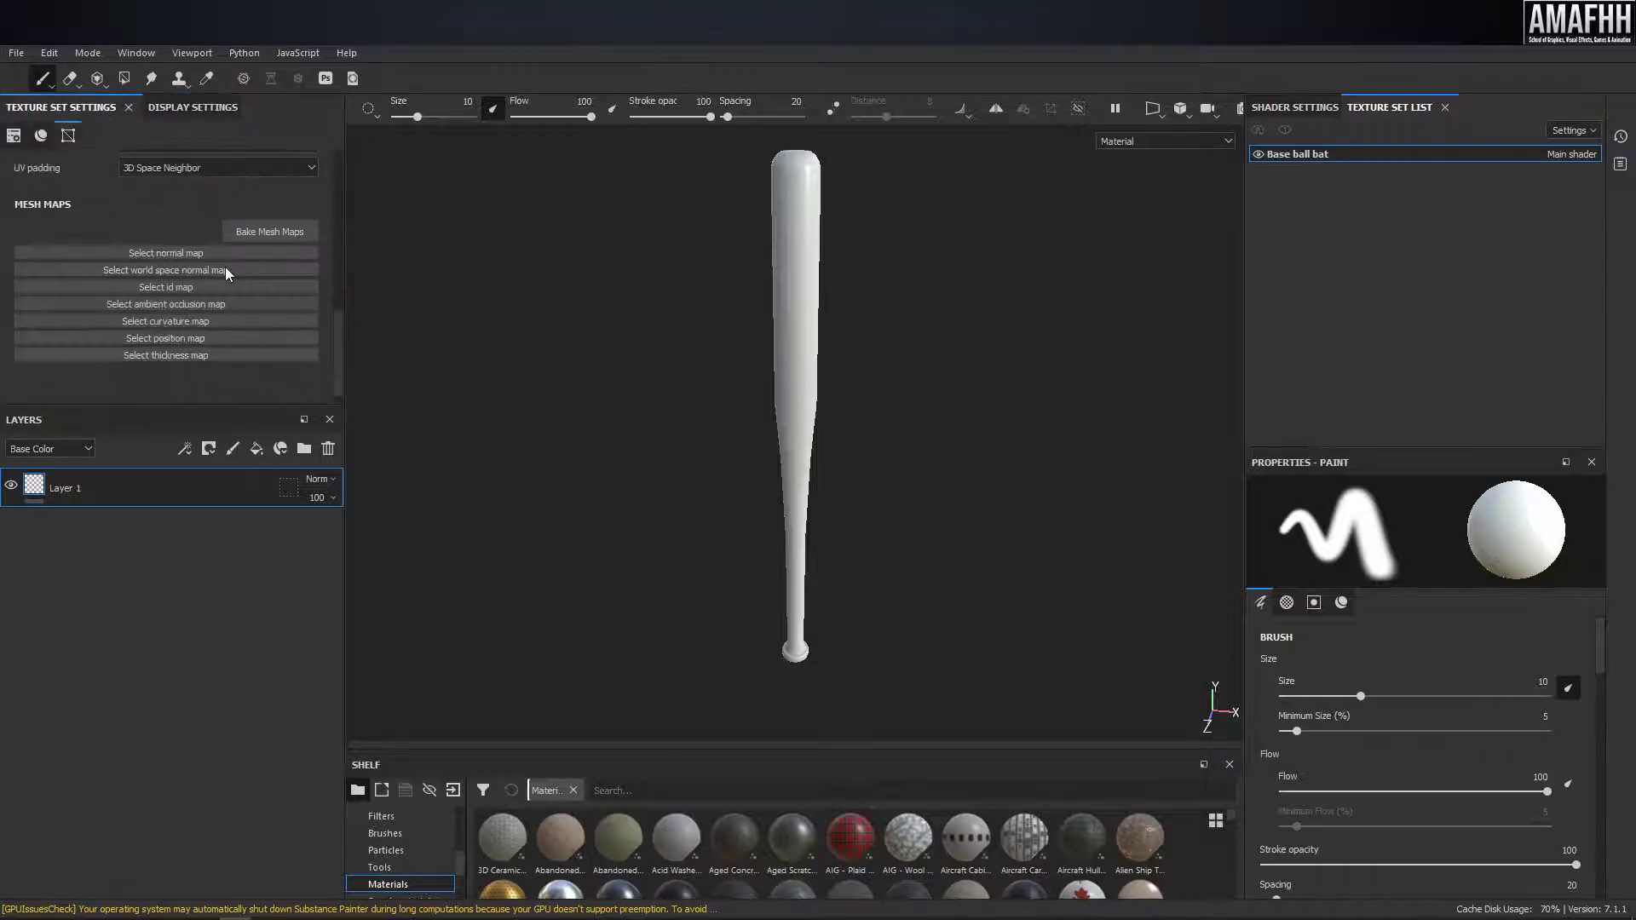
- Bake the bat's mesh maps at 2048 output size with Subsampling 2x2 antialiasing
{"action": "left_click", "coordinate": [283, 236]}
{"action": "left_click", "coordinate": [805, 238]}
{"action": "left_click", "coordinate": [776, 322]}
{"action": "scroll", "coordinate": [782, 427], "scroll_direction": "down", "scroll_amount": 5}
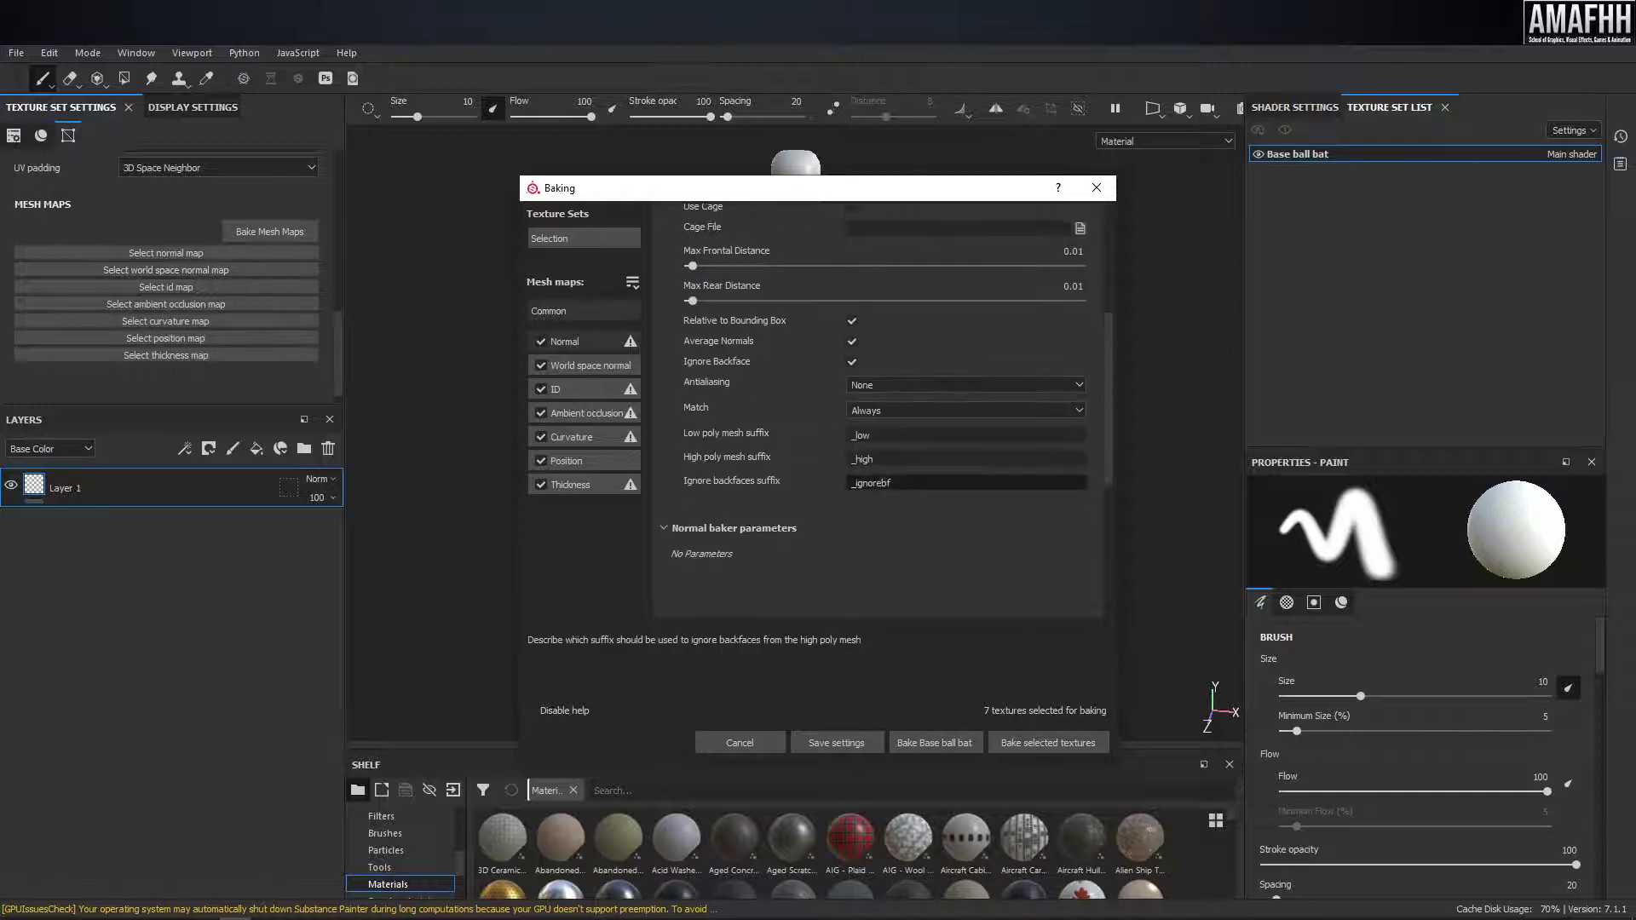
{"action": "left_click", "coordinate": [886, 409]}
{"action": "left_click", "coordinate": [881, 423]}
{"action": "left_click", "coordinate": [881, 385]}
{"action": "left_click", "coordinate": [892, 409]}
{"action": "left_click", "coordinate": [943, 740]}
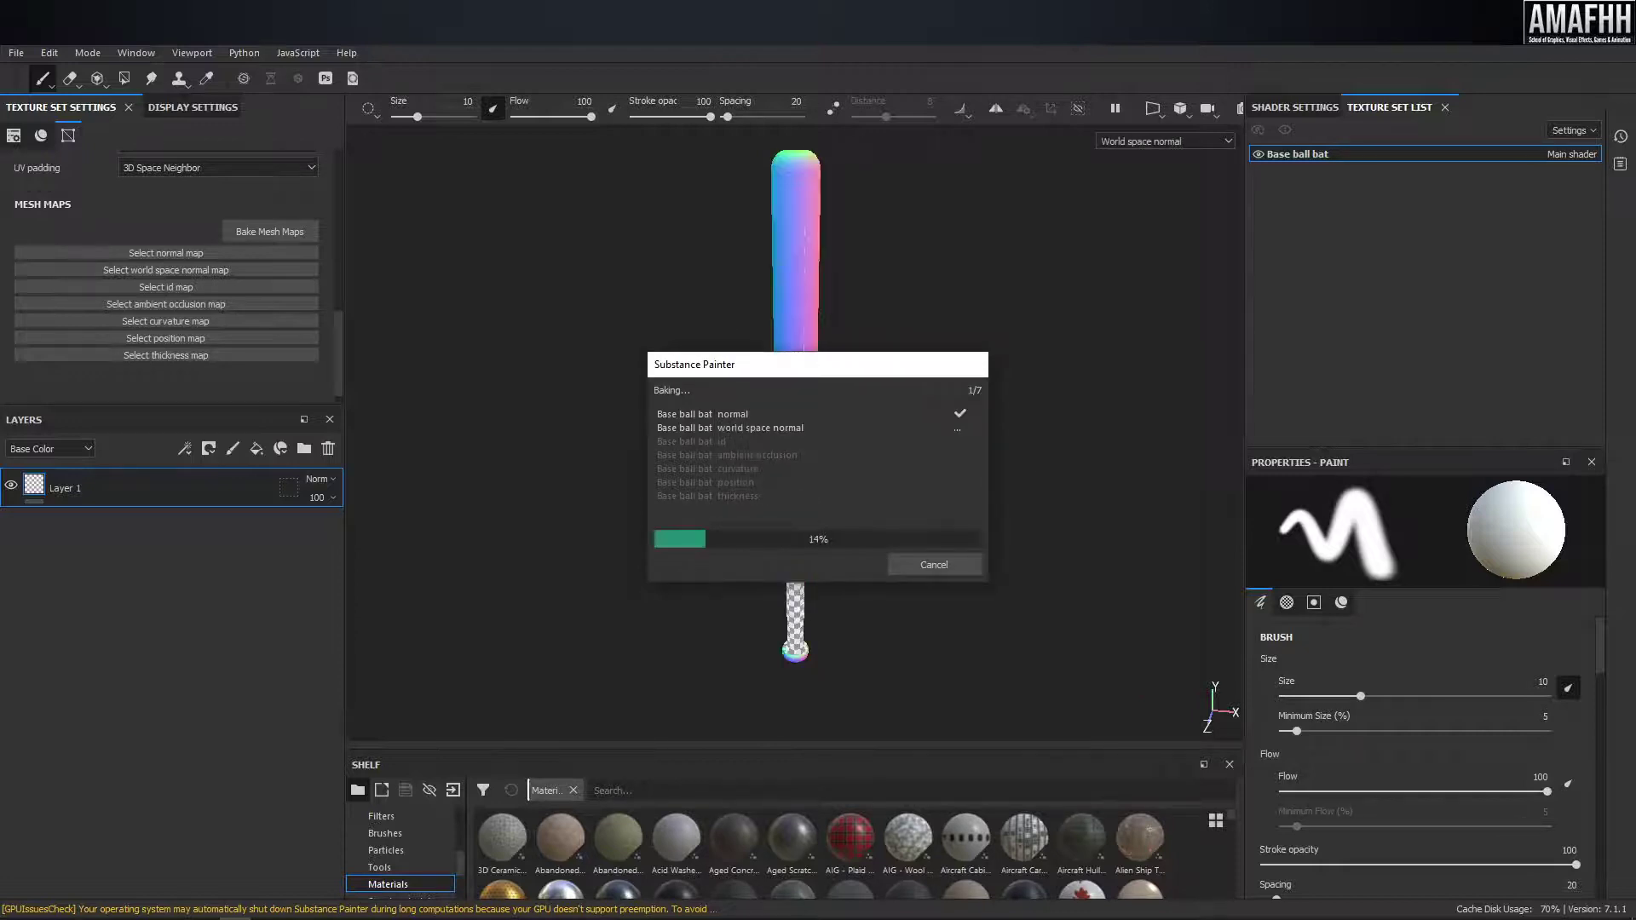
{"action": "left_click", "coordinate": [963, 564]}
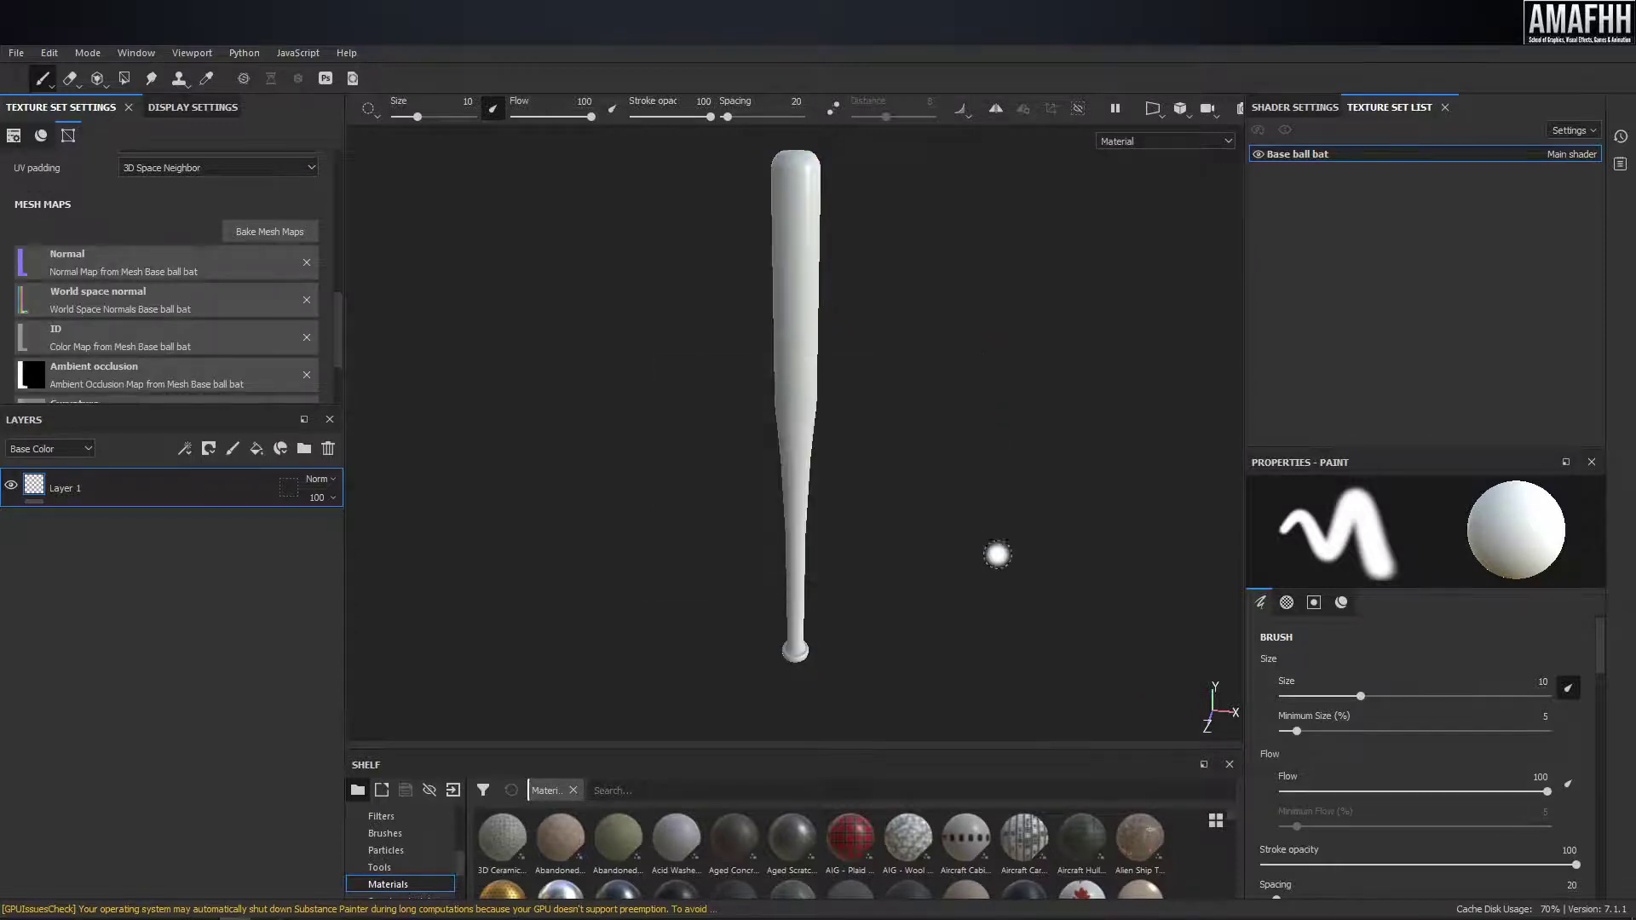
{"action": "mouse_move", "coordinate": [909, 449]}
{"action": "left_mouse_down", "text": "alt"}
{"action": "mouse_move", "coordinate": [909, 354]}
{"action": "mouse_move", "coordinate": [880, 418]}
{"action": "left_mouse_up", "text": "alt"}
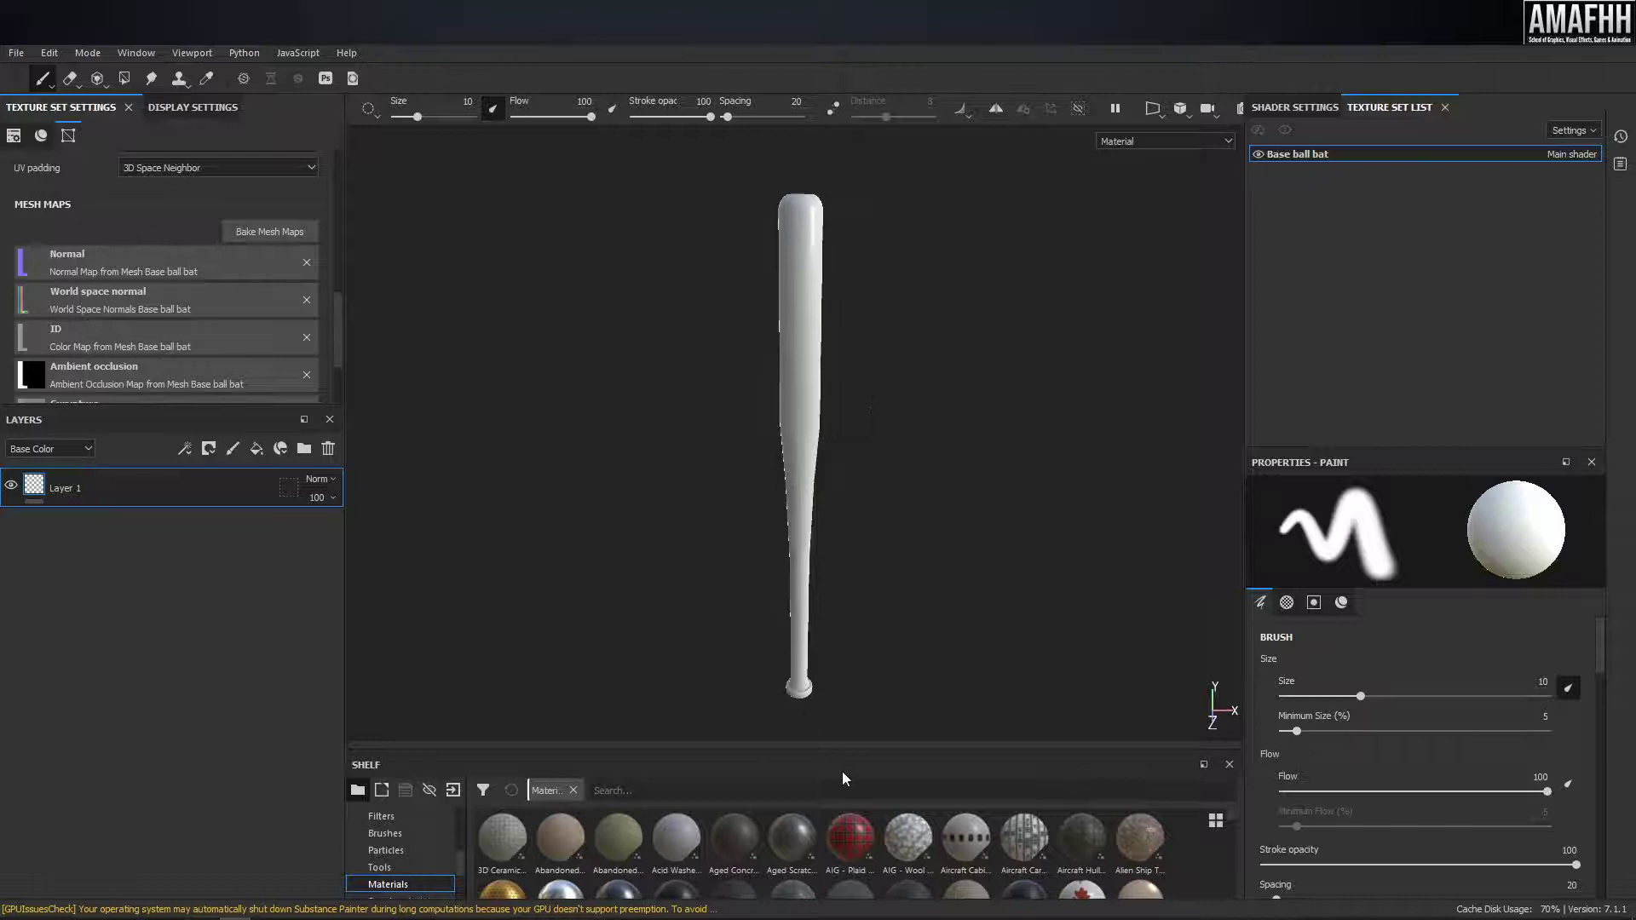
- Search the shelf for 'wood', delete empty Layer 1, and add a Wood American Cherry fill layer
{"action": "left_click_drag", "start_coordinate": [839, 746], "coordinate": [853, 620]}
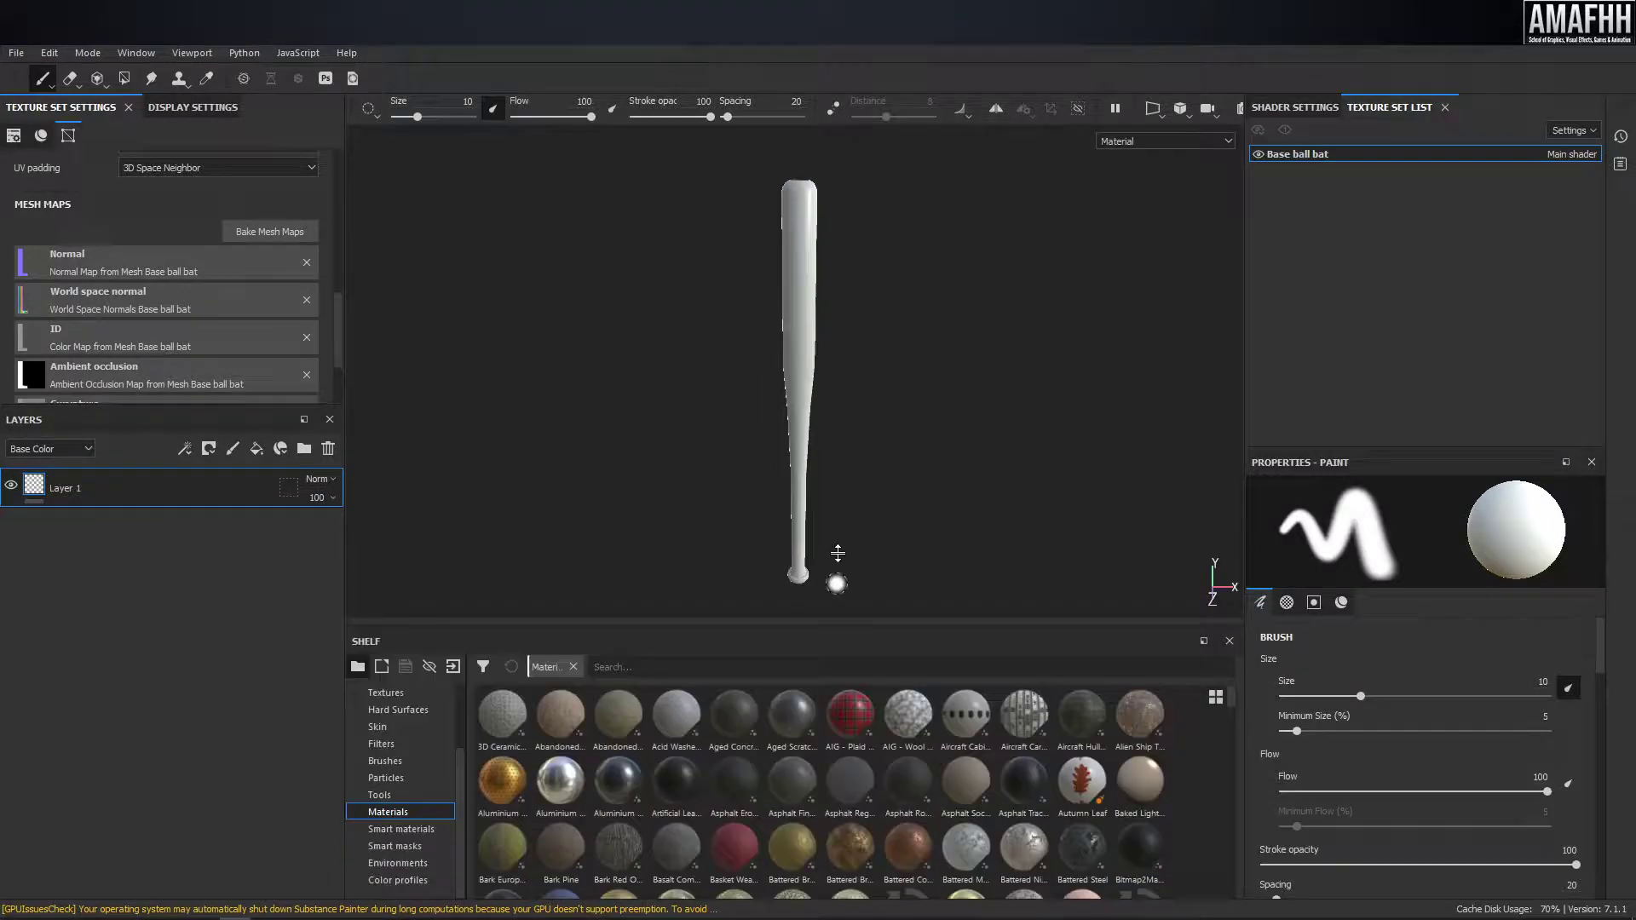
{"action": "left_click", "coordinate": [596, 669]}
{"action": "type", "text": "wood"}
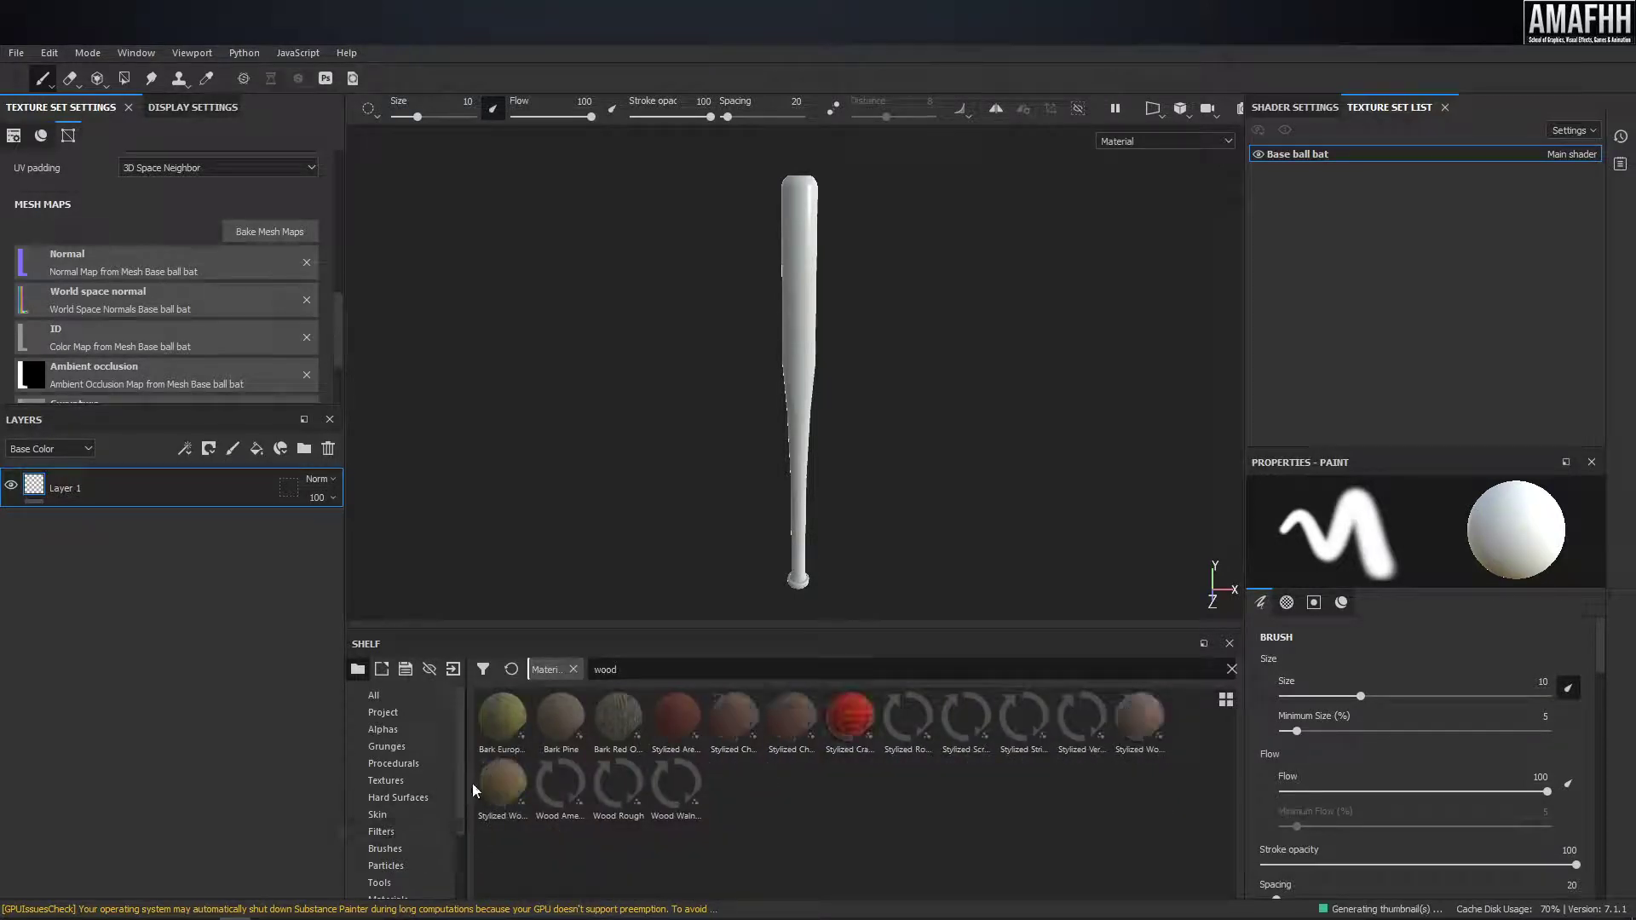
{"action": "scroll", "coordinate": [429, 841], "scroll_direction": "down", "scroll_amount": 2}
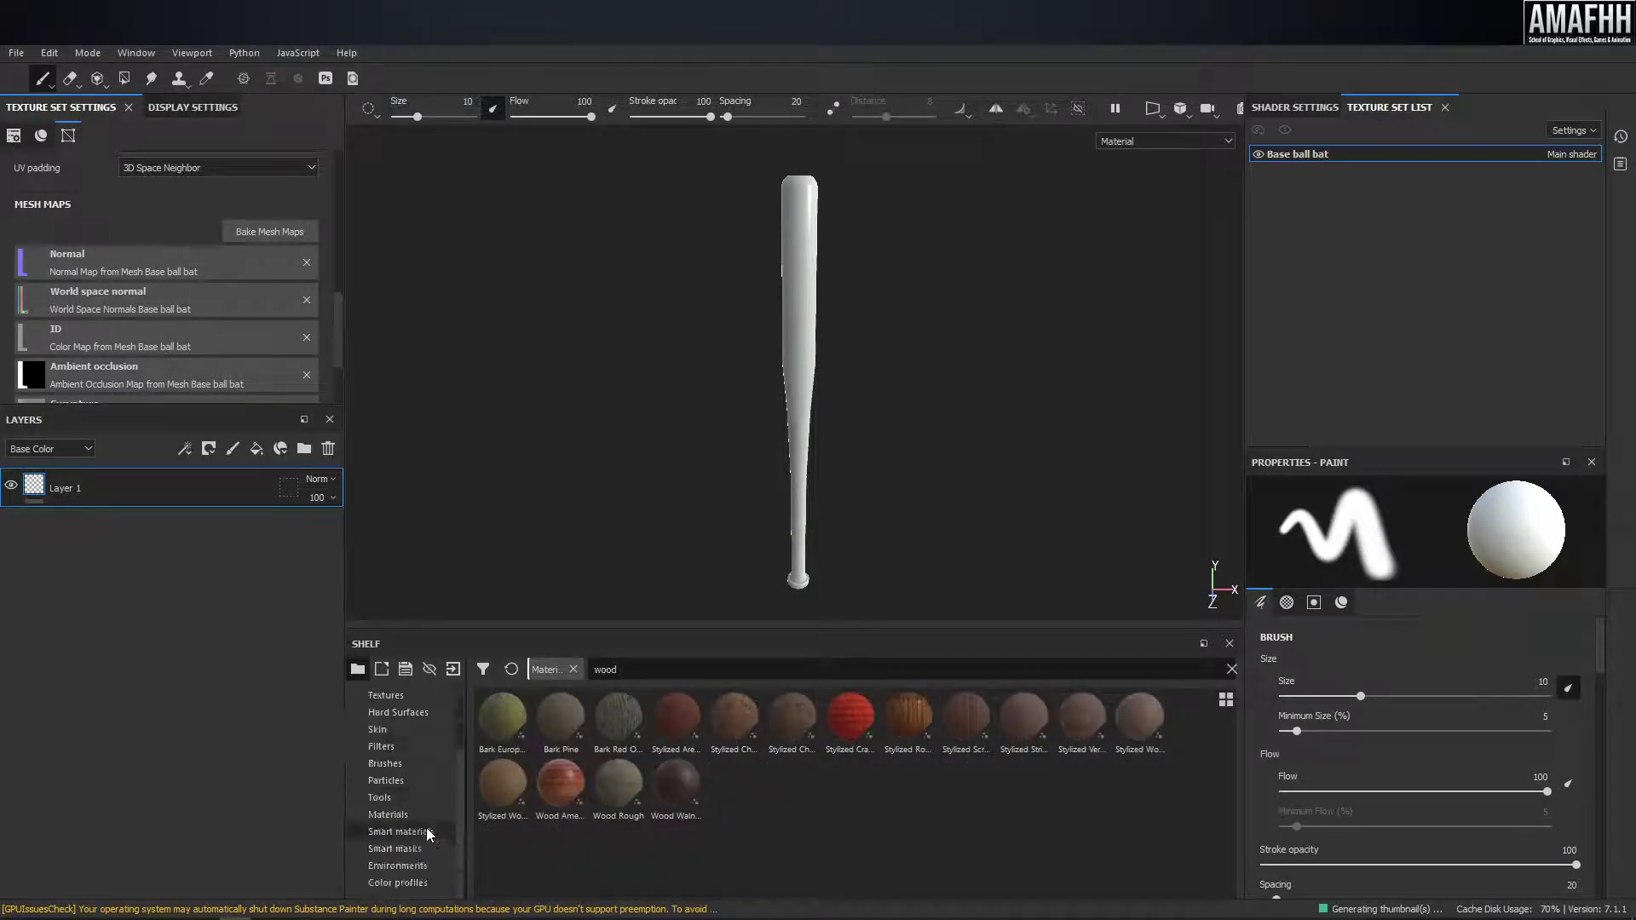
{"action": "left_click_drag", "start_coordinate": [564, 794], "coordinate": [294, 473]}
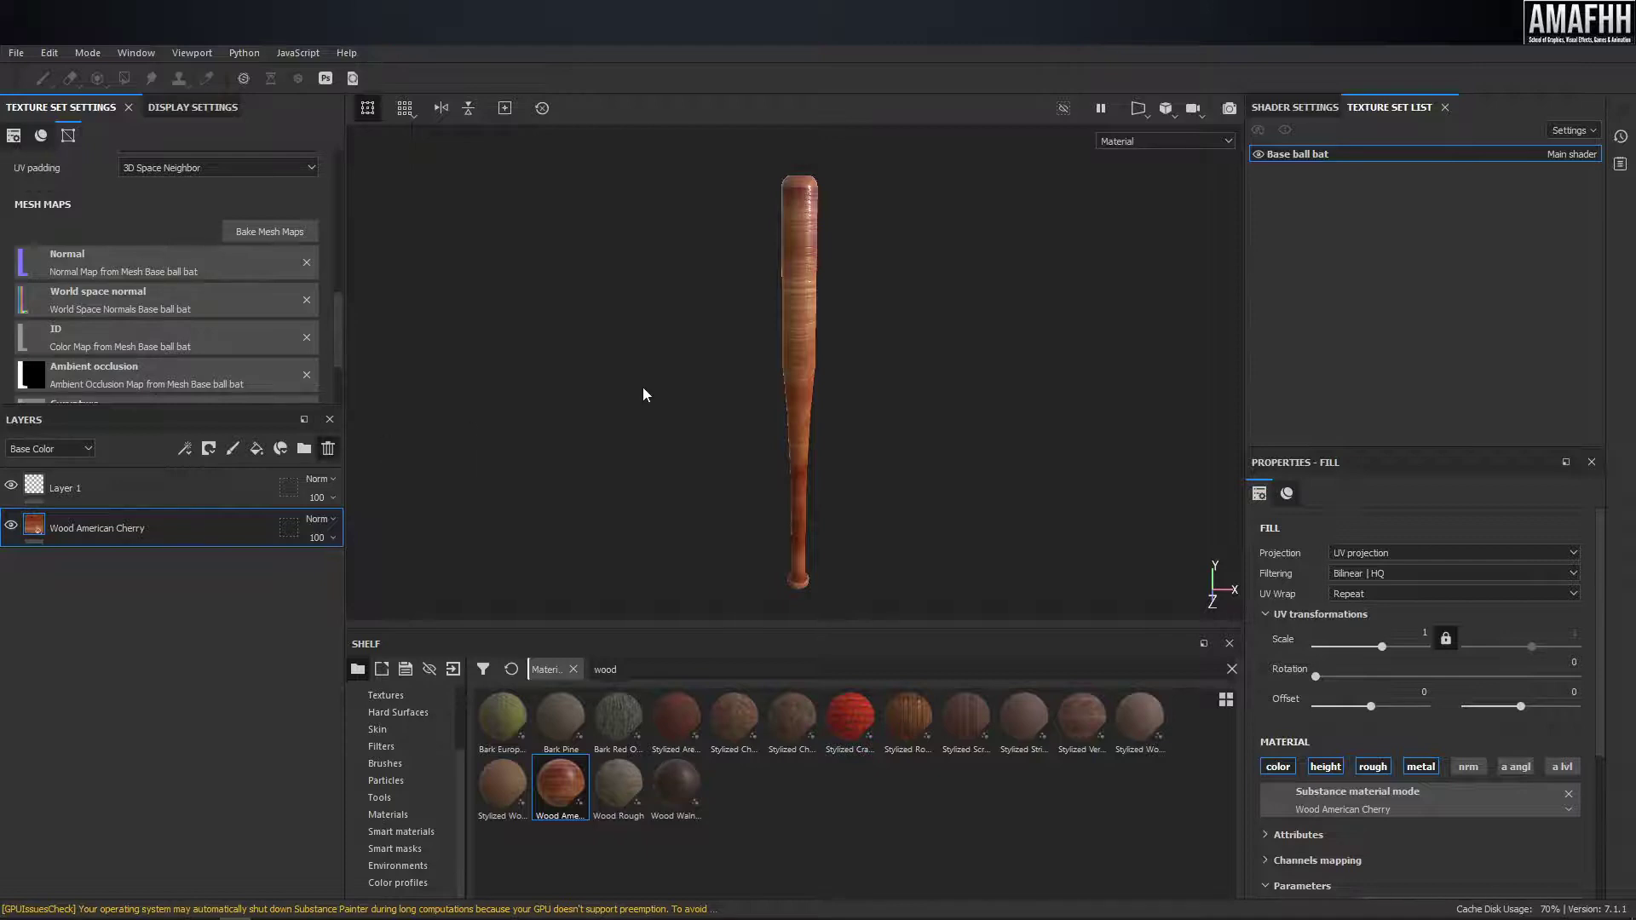
{"action": "key", "text": "ctrl+z"}
{"action": "scroll", "coordinate": [912, 329], "scroll_direction": "up", "scroll_amount": 3}
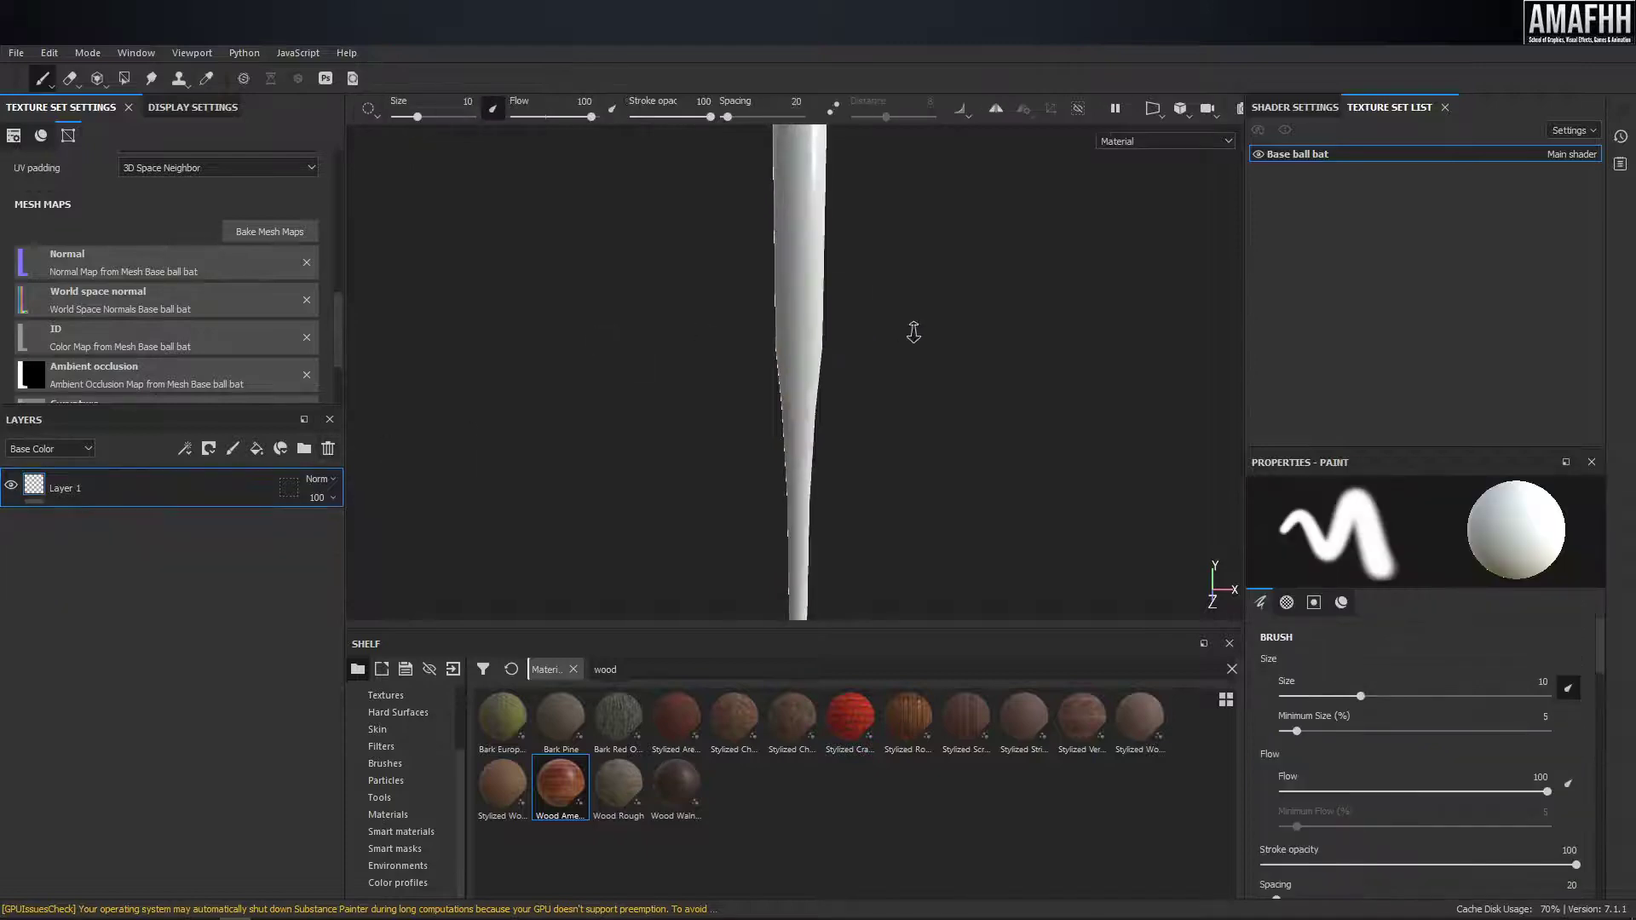
{"action": "left_click", "coordinate": [328, 450]}
{"action": "left_click_drag", "start_coordinate": [550, 780], "coordinate": [103, 574]}
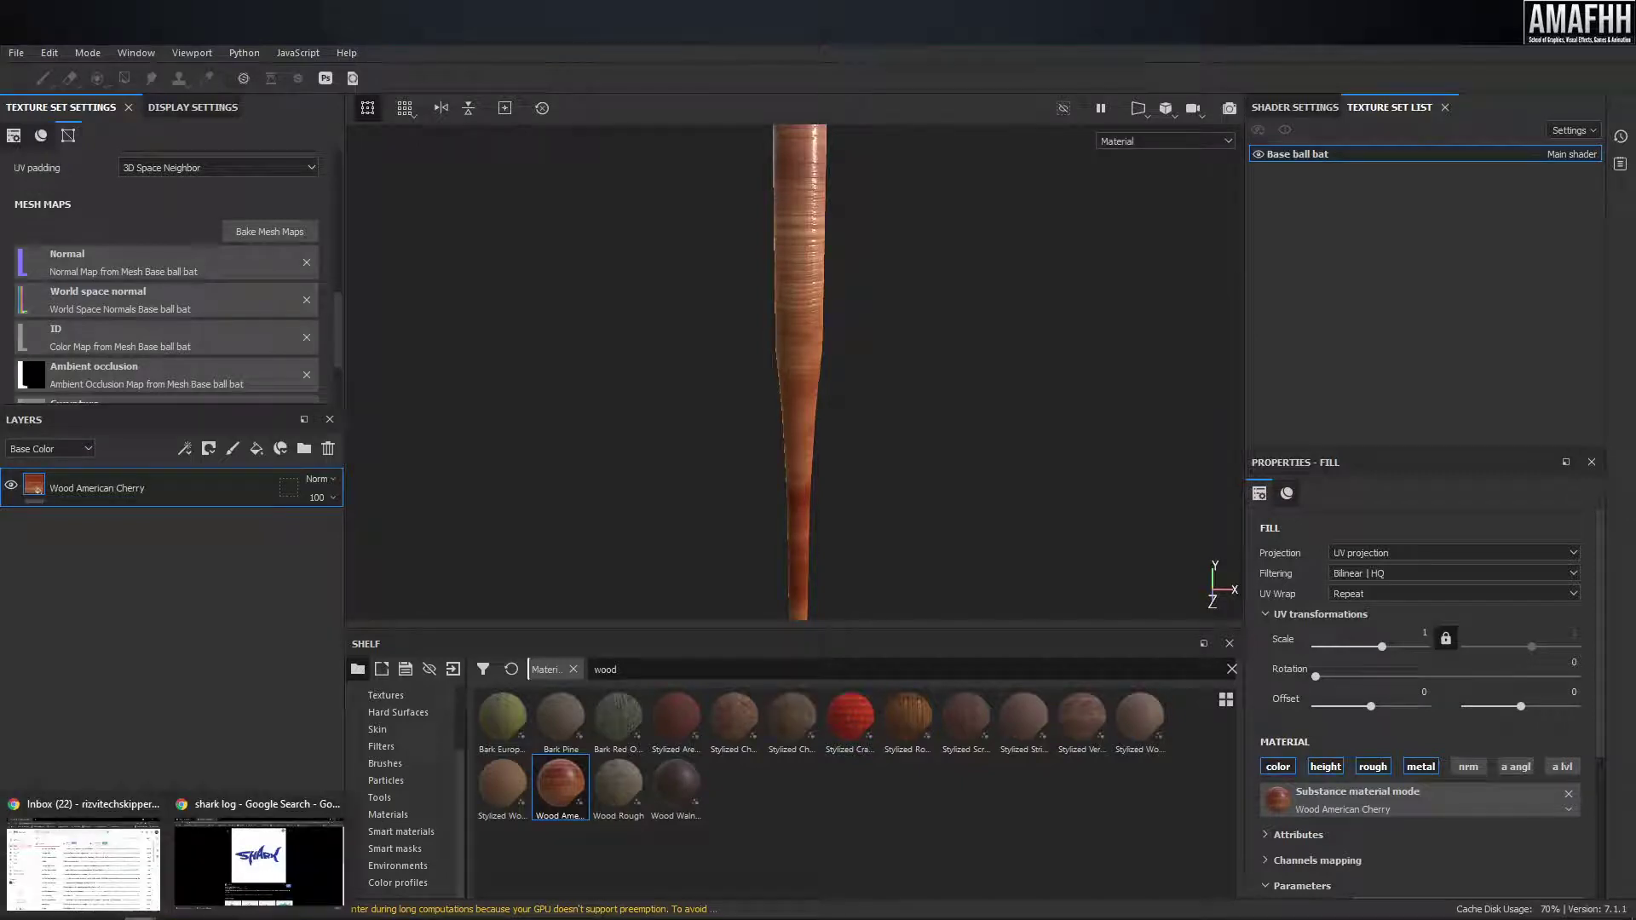
{"action": "left_click", "coordinate": [49, 864]}
- View the downloaded baseball bat reference photo in Picasa, then close it
{"action": "key", "text": "alt+Left"}
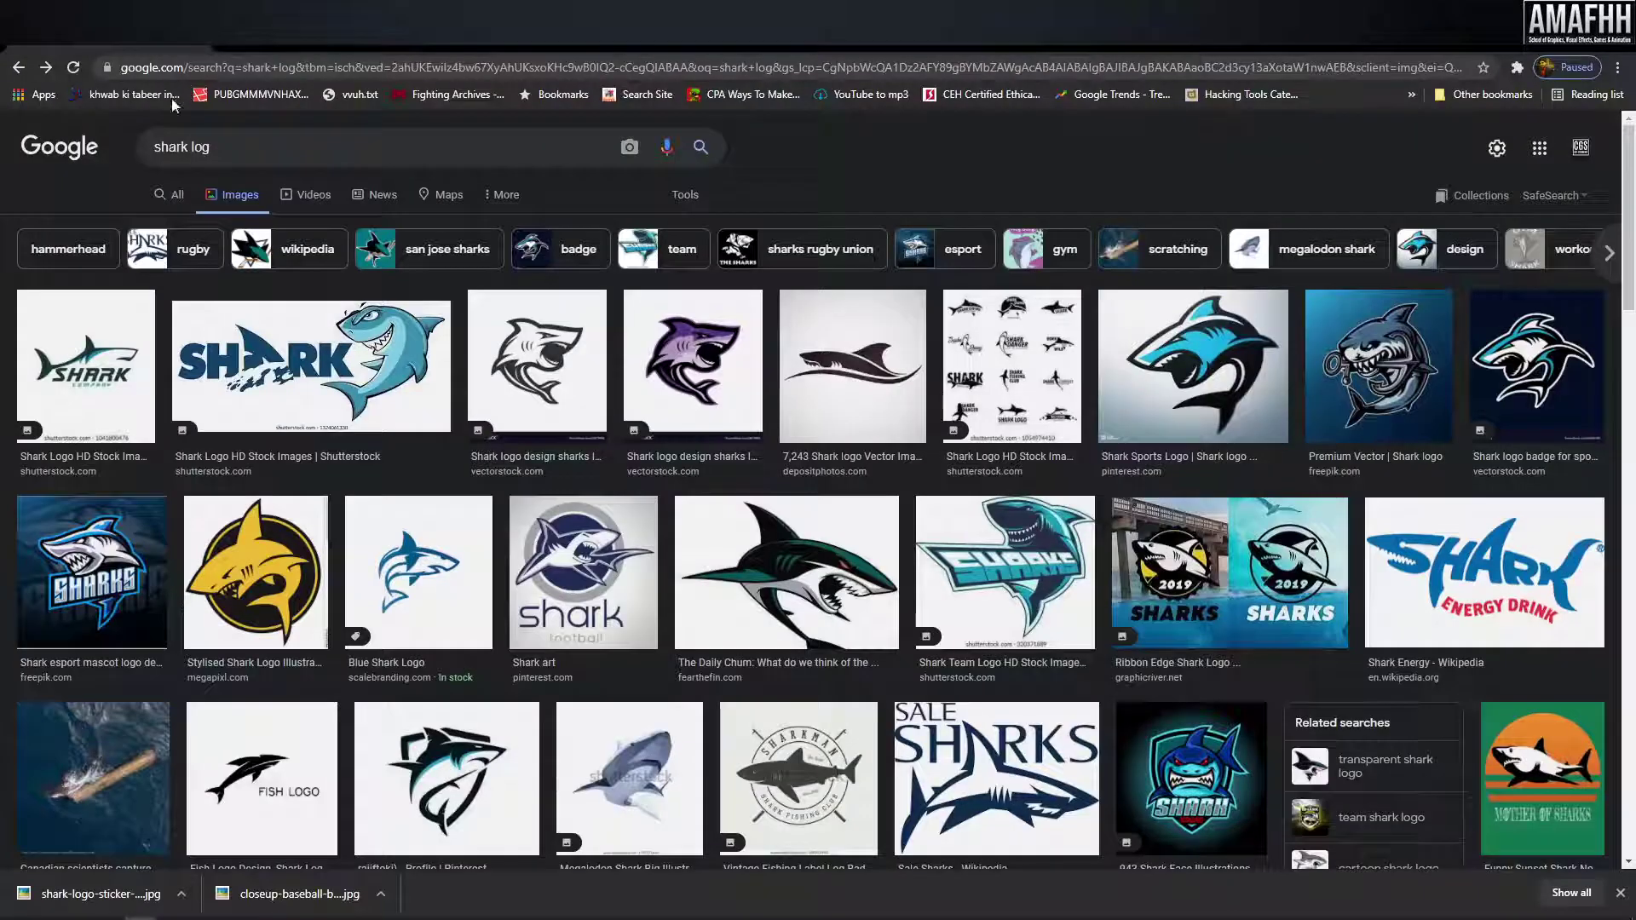
{"action": "left_click", "coordinate": [290, 894]}
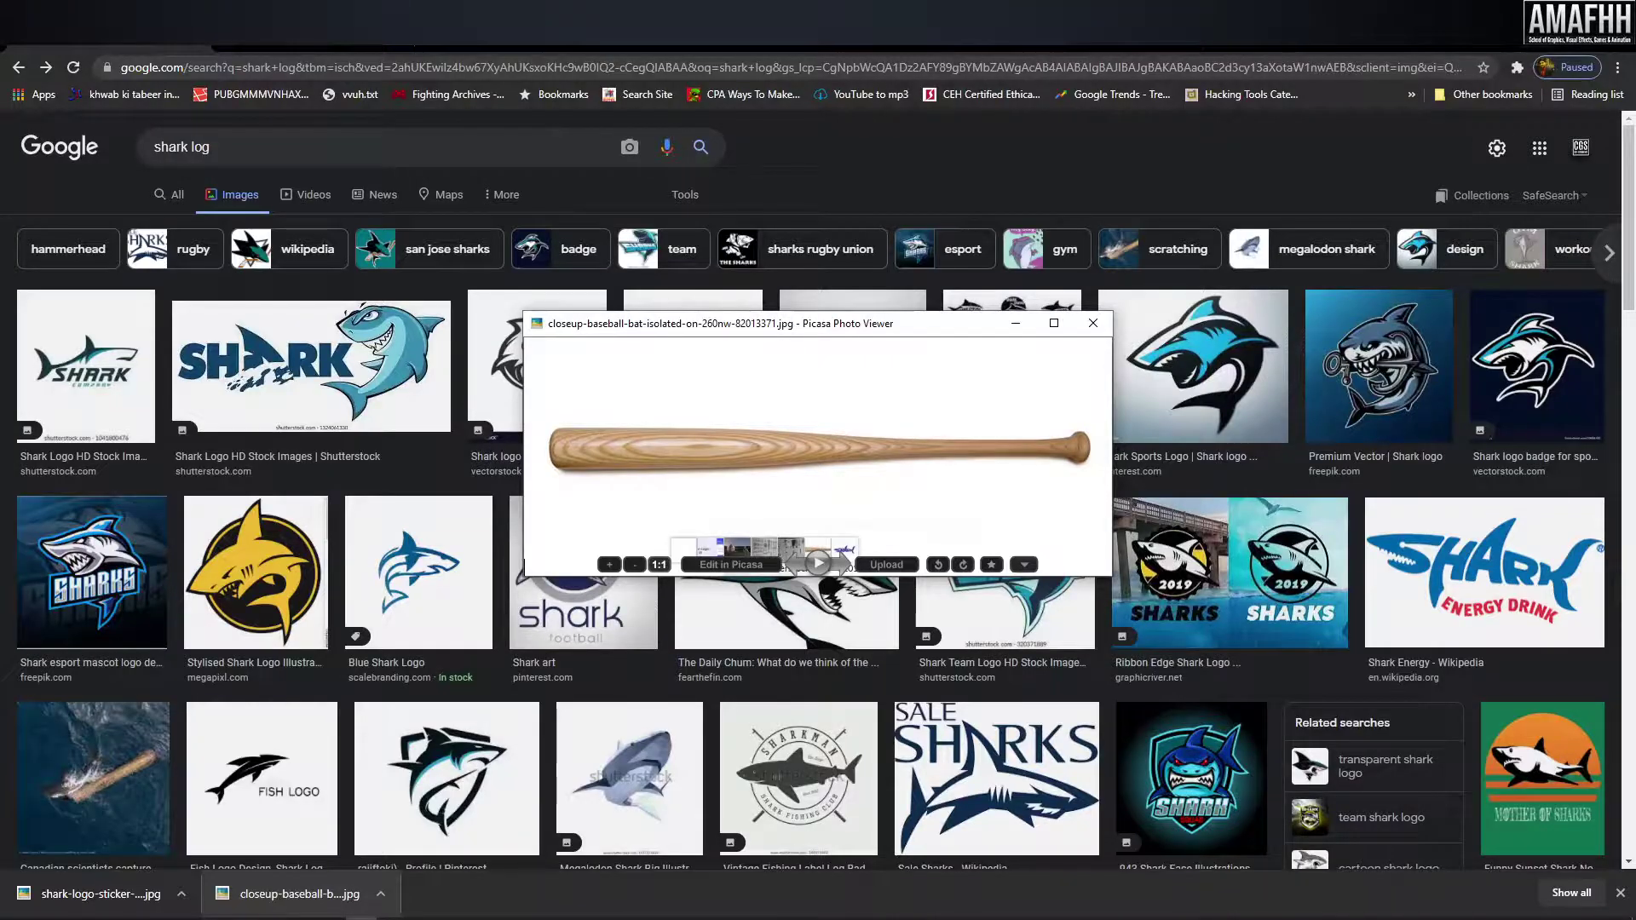
{"action": "left_click", "coordinate": [1534, 11]}
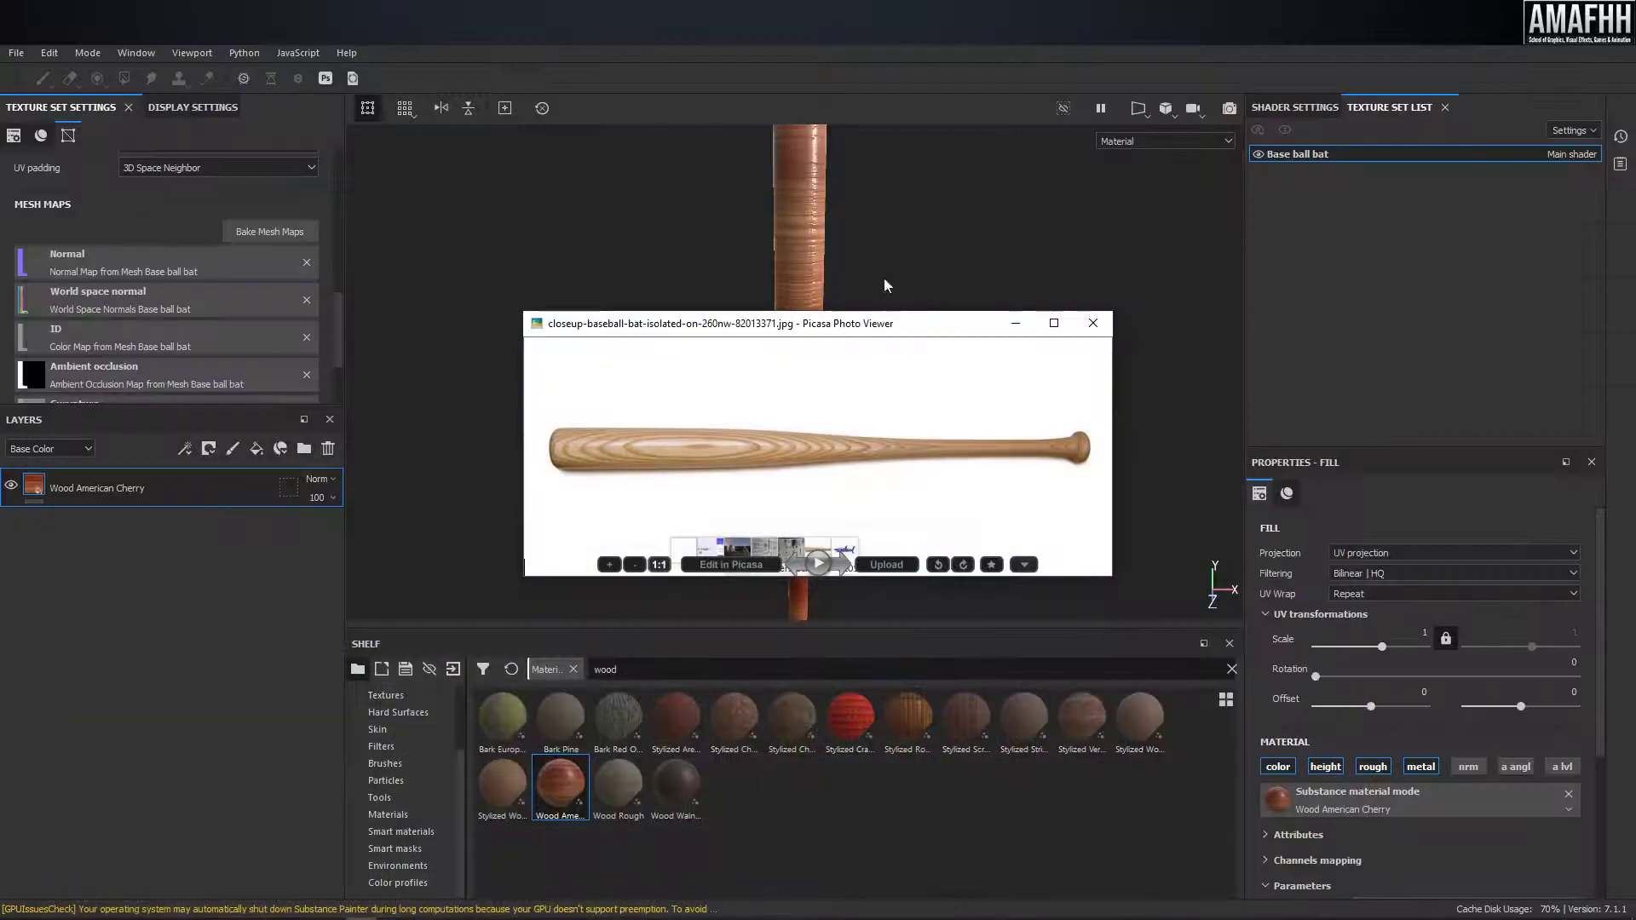
{"action": "left_click", "coordinate": [1015, 323]}
- Set the wood fill's UV rotation to 90° so the grain runs along the bat
{"action": "mouse_move", "coordinate": [821, 281]}
{"action": "middle_mouse_down", "text": "alt"}
{"action": "mouse_move", "coordinate": [862, 412]}
{"action": "mouse_move", "coordinate": [1112, 471]}
{"action": "middle_mouse_up", "text": "alt"}
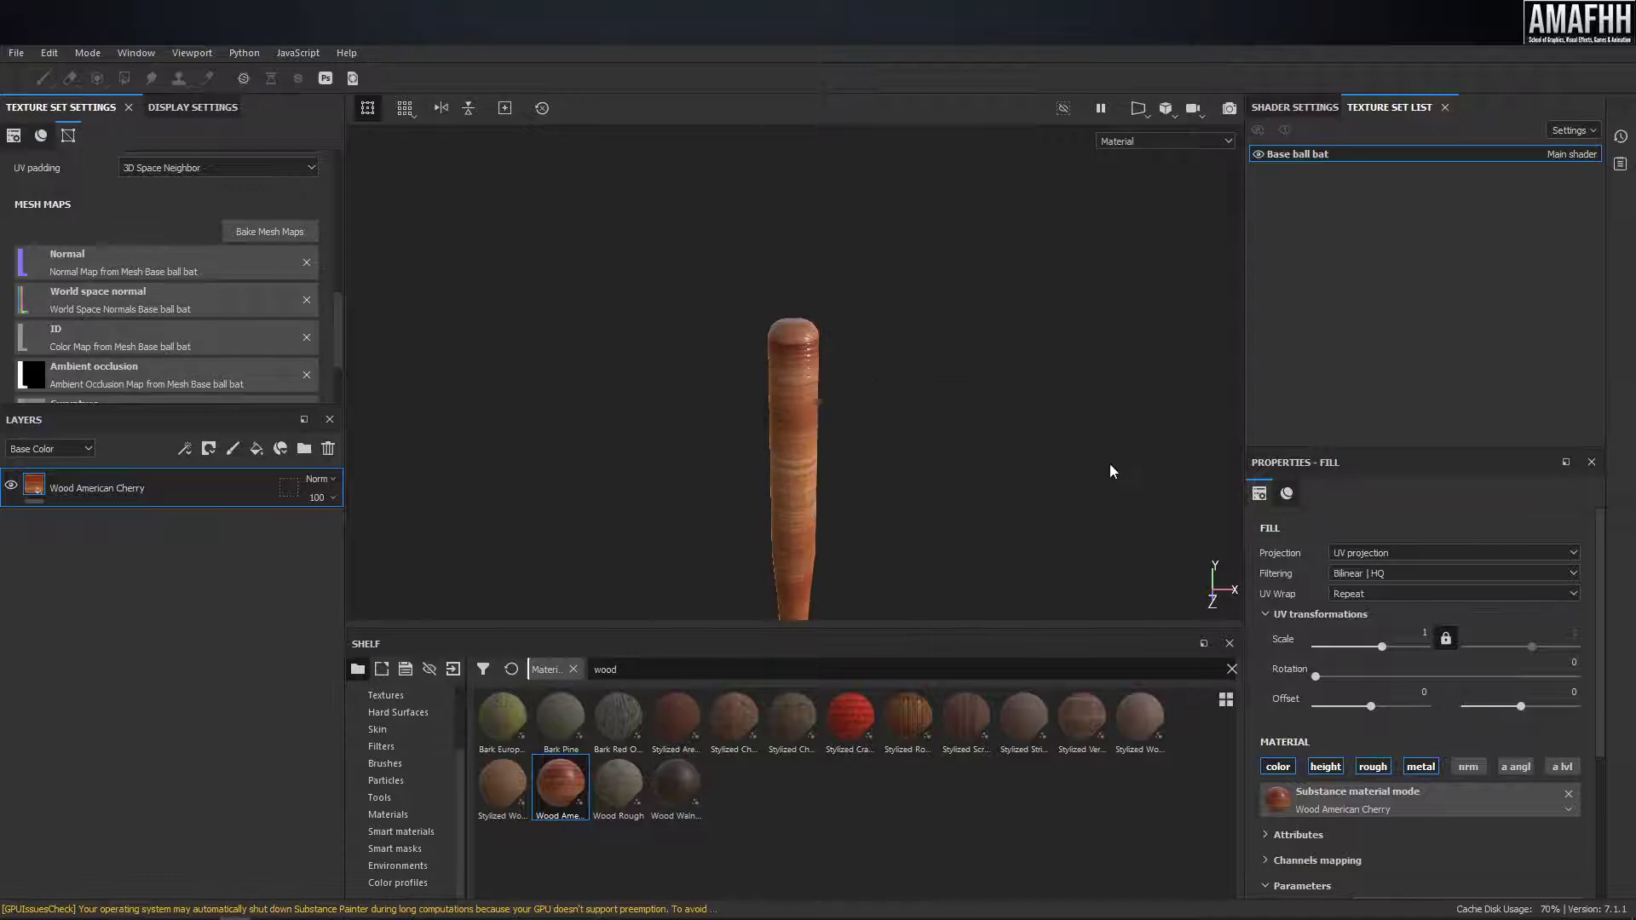
{"action": "left_click_drag", "start_coordinate": [1416, 446], "coordinate": [1416, 355]}
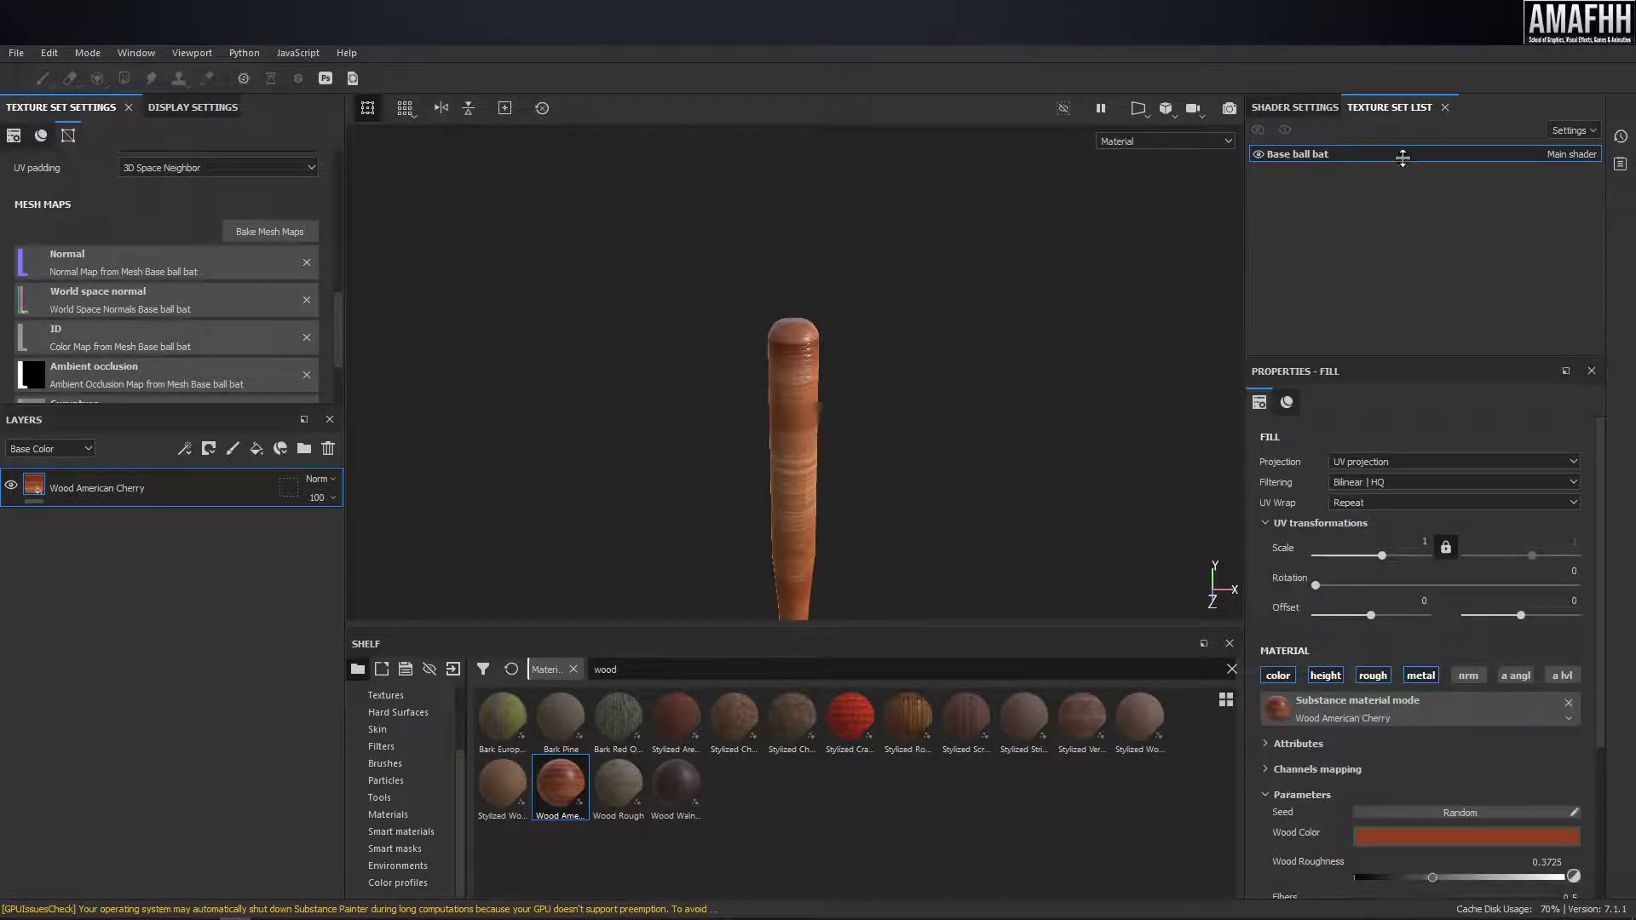
{"action": "left_click", "coordinate": [1573, 571]}
{"action": "type", "text": "90"}
{"action": "key", "text": "Return"}
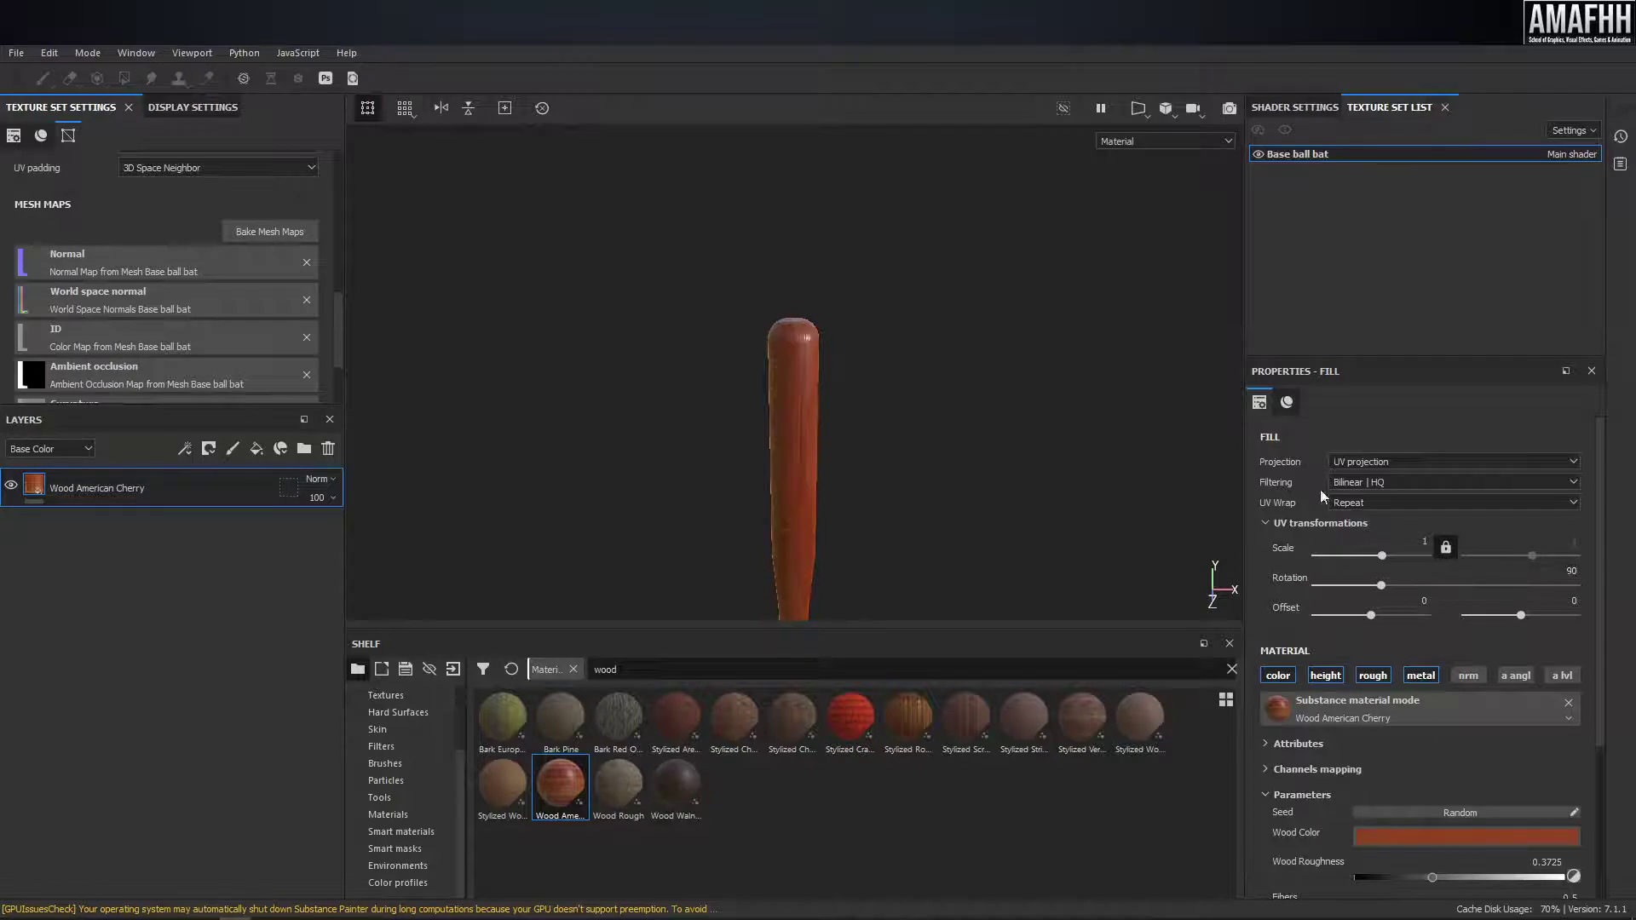
{"action": "left_click_drag", "start_coordinate": [869, 460], "coordinate": [767, 465], "text": "alt"}
{"action": "right_click_drag", "start_coordinate": [767, 464], "coordinate": [899, 282], "text": "alt"}
{"action": "right_click_drag", "start_coordinate": [706, 347], "coordinate": [530, 329], "text": "alt"}
{"action": "mouse_move", "coordinate": [530, 329]}
{"action": "left_mouse_down", "text": "alt"}
{"action": "mouse_move", "coordinate": [945, 316]}
{"action": "mouse_move", "coordinate": [753, 329]}
{"action": "left_mouse_up", "text": "alt"}
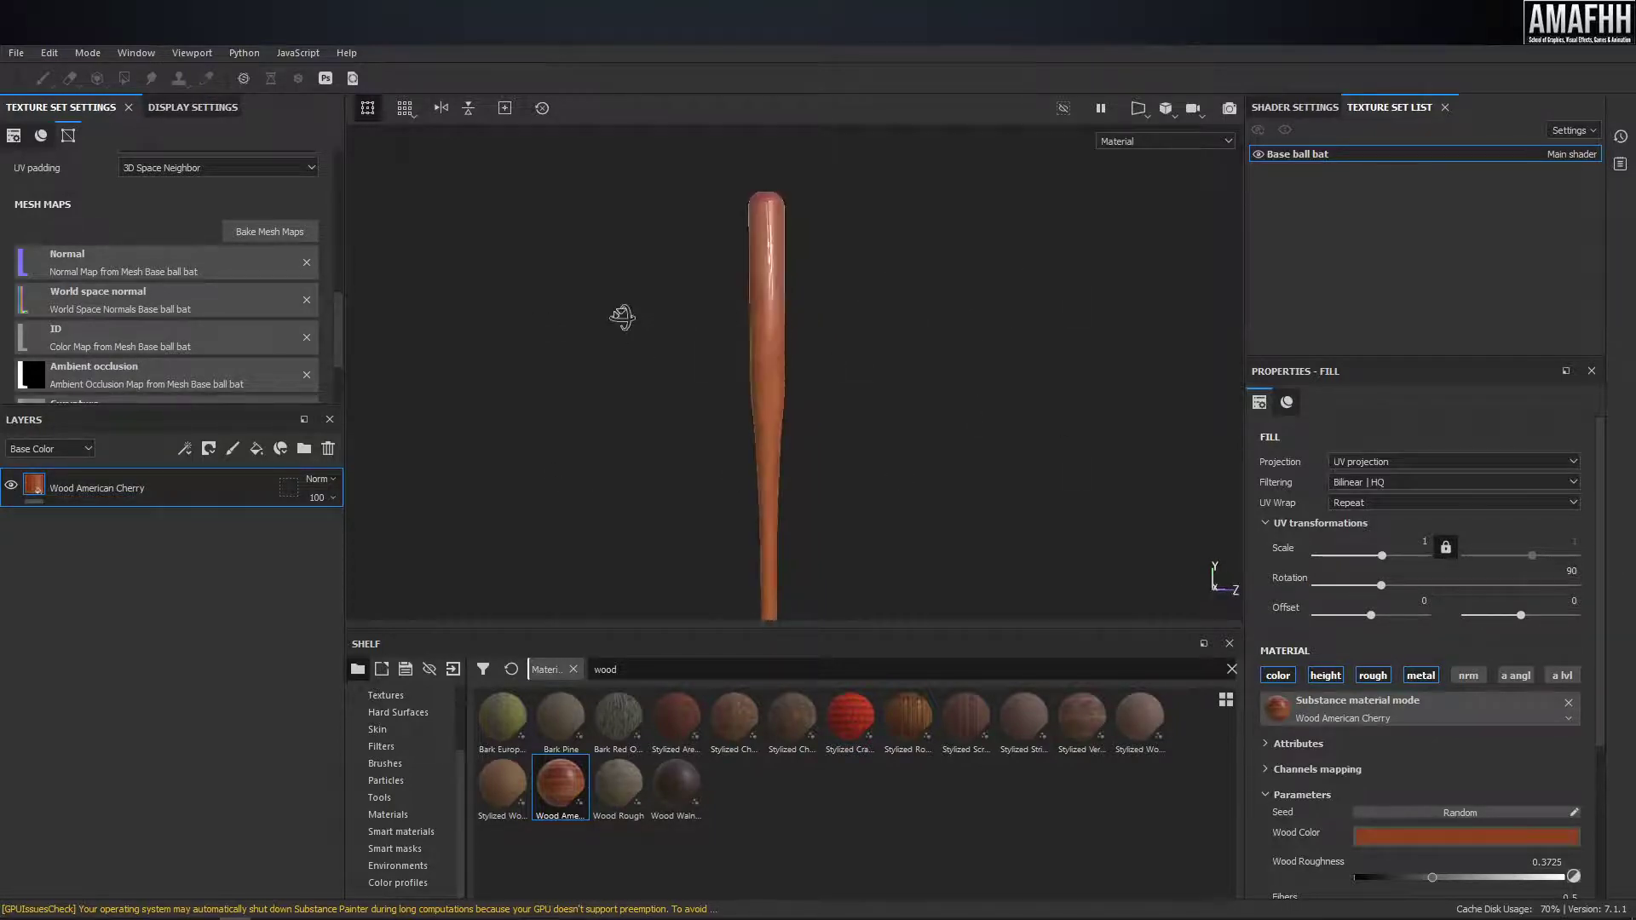
{"action": "right_click_drag", "start_coordinate": [753, 329], "coordinate": [656, 346], "text": "alt"}
{"action": "left_click_drag", "start_coordinate": [656, 346], "coordinate": [1125, 341], "text": "alt"}
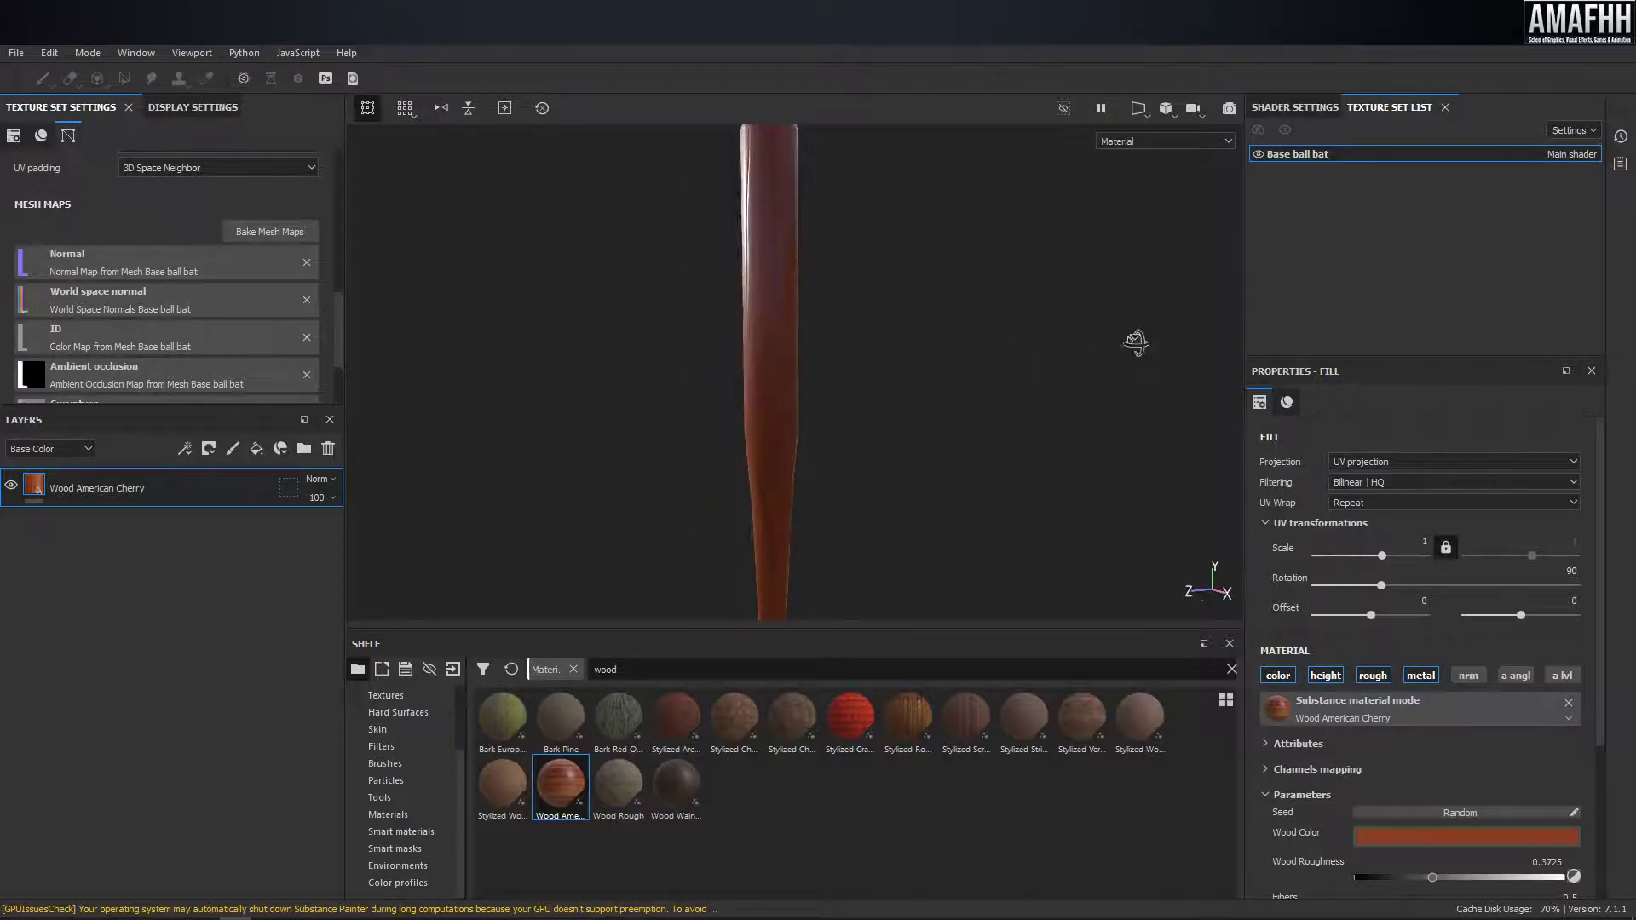
- Brighten the Wood Color by raising its V value, inspect the handle, and clear the 'wood' search
{"action": "left_click", "coordinate": [1542, 833]}
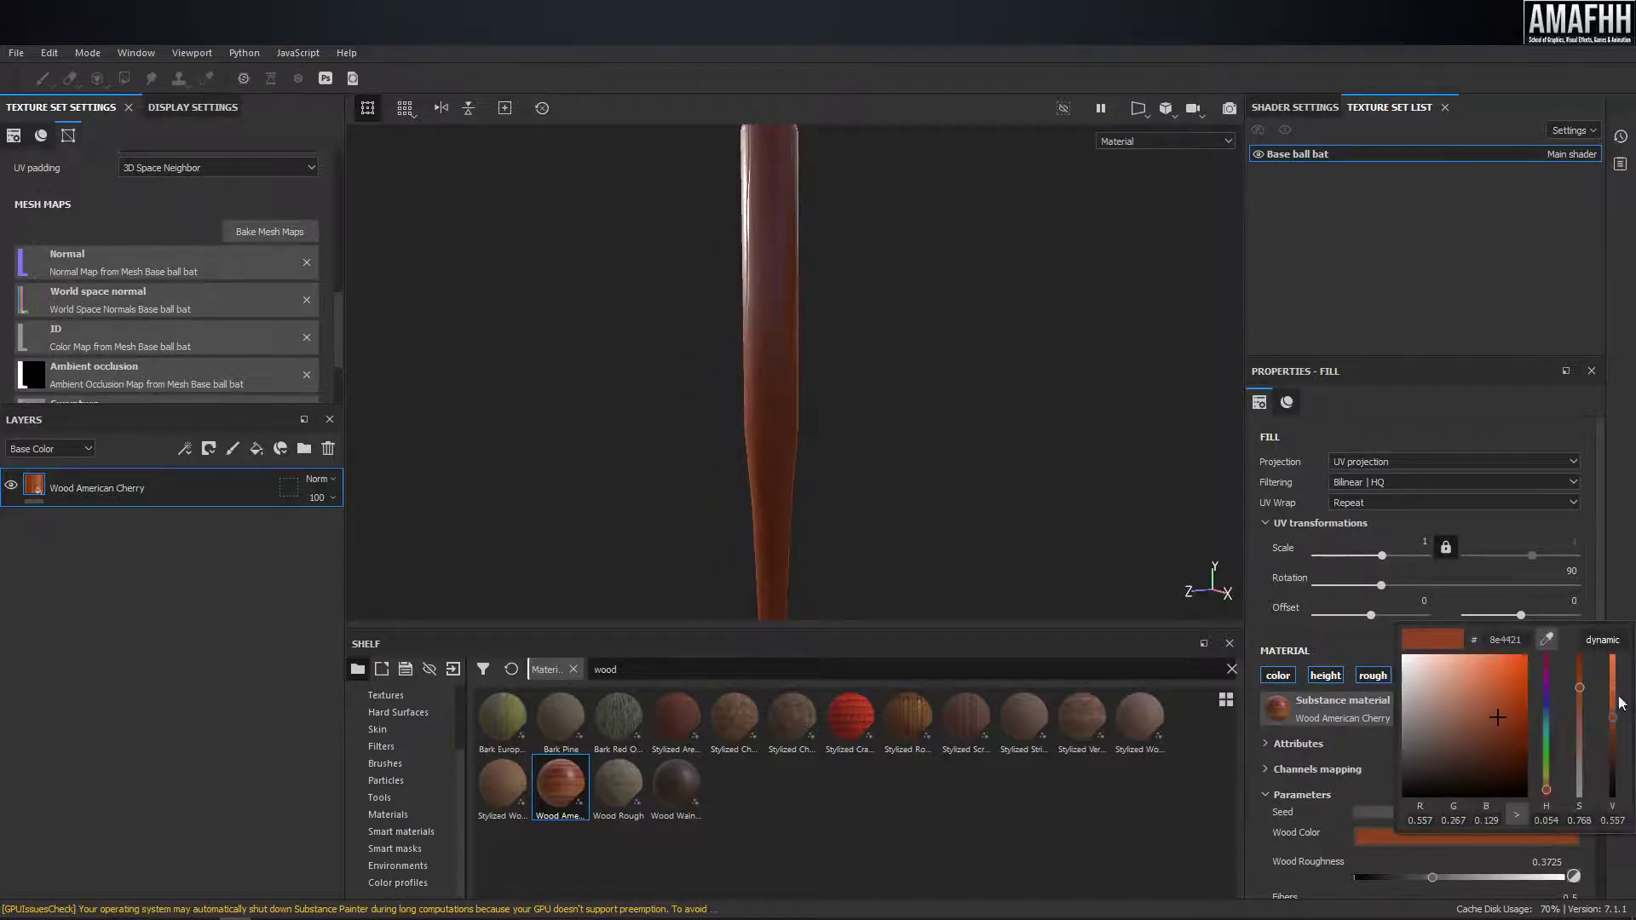
{"action": "left_click_drag", "start_coordinate": [1624, 727], "coordinate": [1596, 690]}
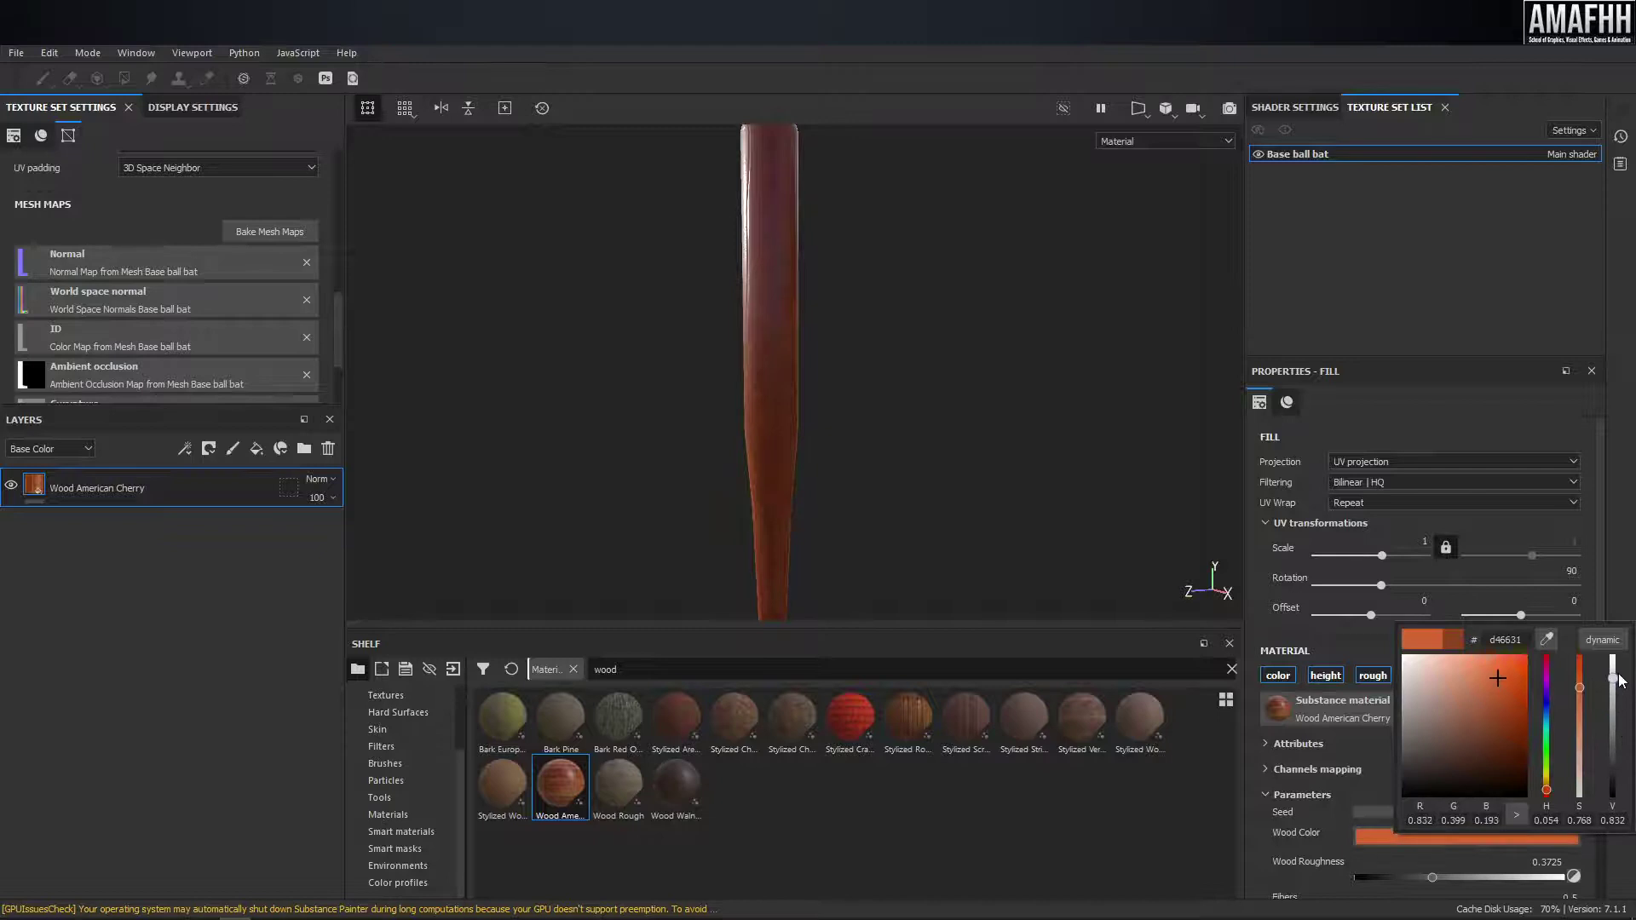
{"action": "mouse_move", "coordinate": [1124, 420]}
{"action": "left_mouse_down", "text": "alt"}
{"action": "mouse_move", "coordinate": [735, 439]}
{"action": "mouse_move", "coordinate": [815, 358]}
{"action": "left_mouse_up", "text": "alt"}
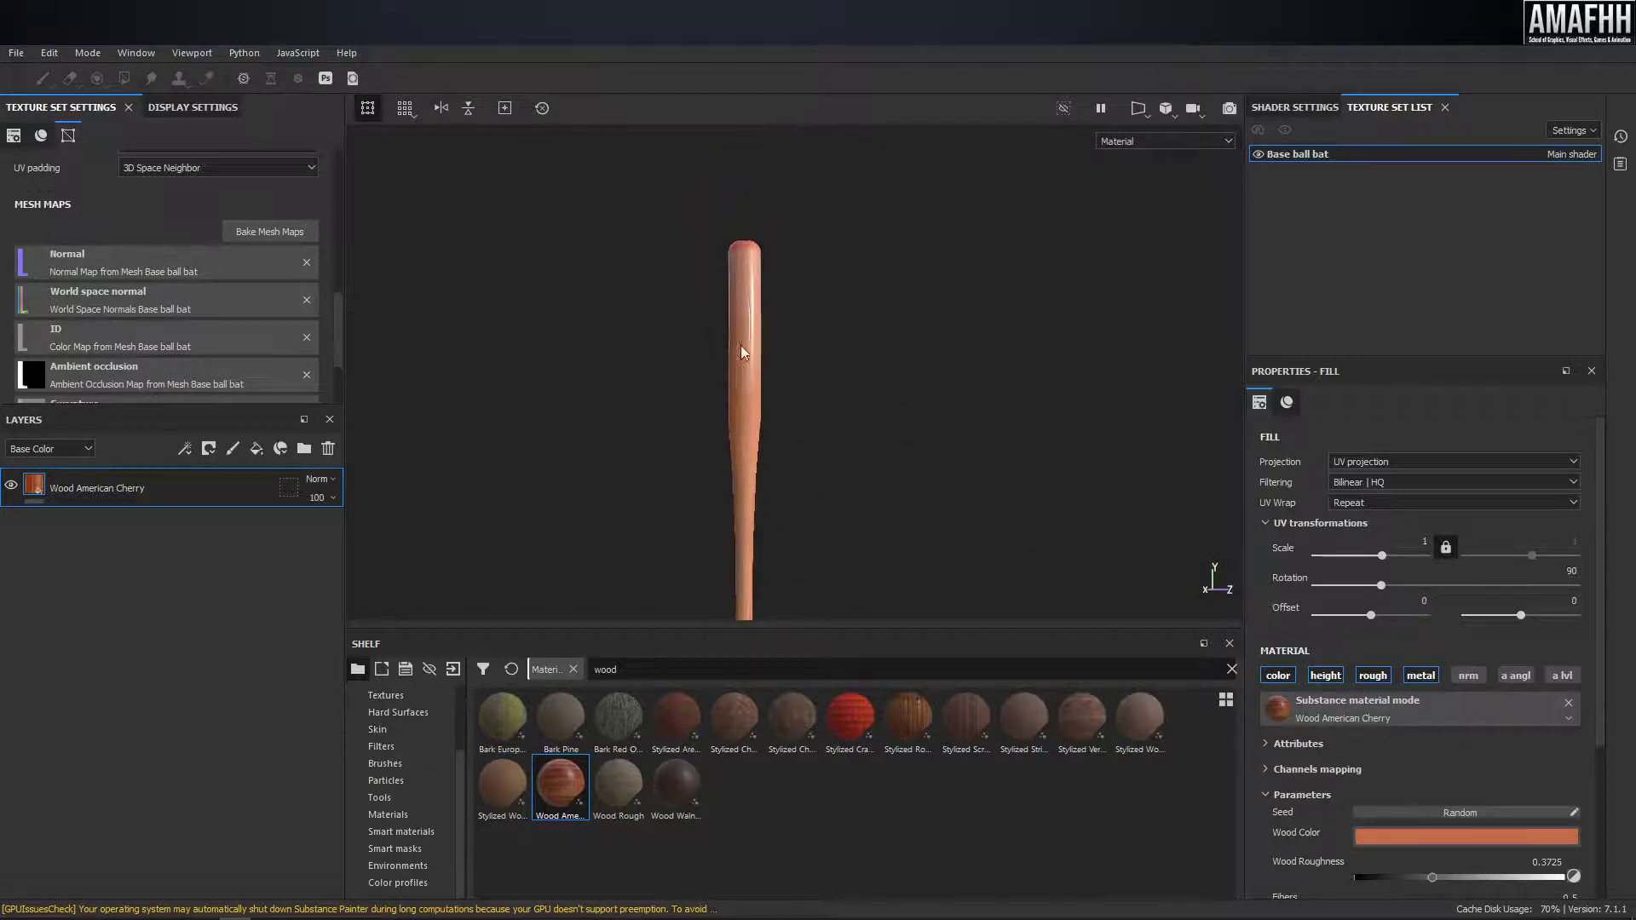
{"action": "right_click_drag", "start_coordinate": [888, 453], "coordinate": [903, 327], "text": "alt"}
{"action": "left_click_drag", "start_coordinate": [903, 327], "coordinate": [879, 306], "text": "alt"}
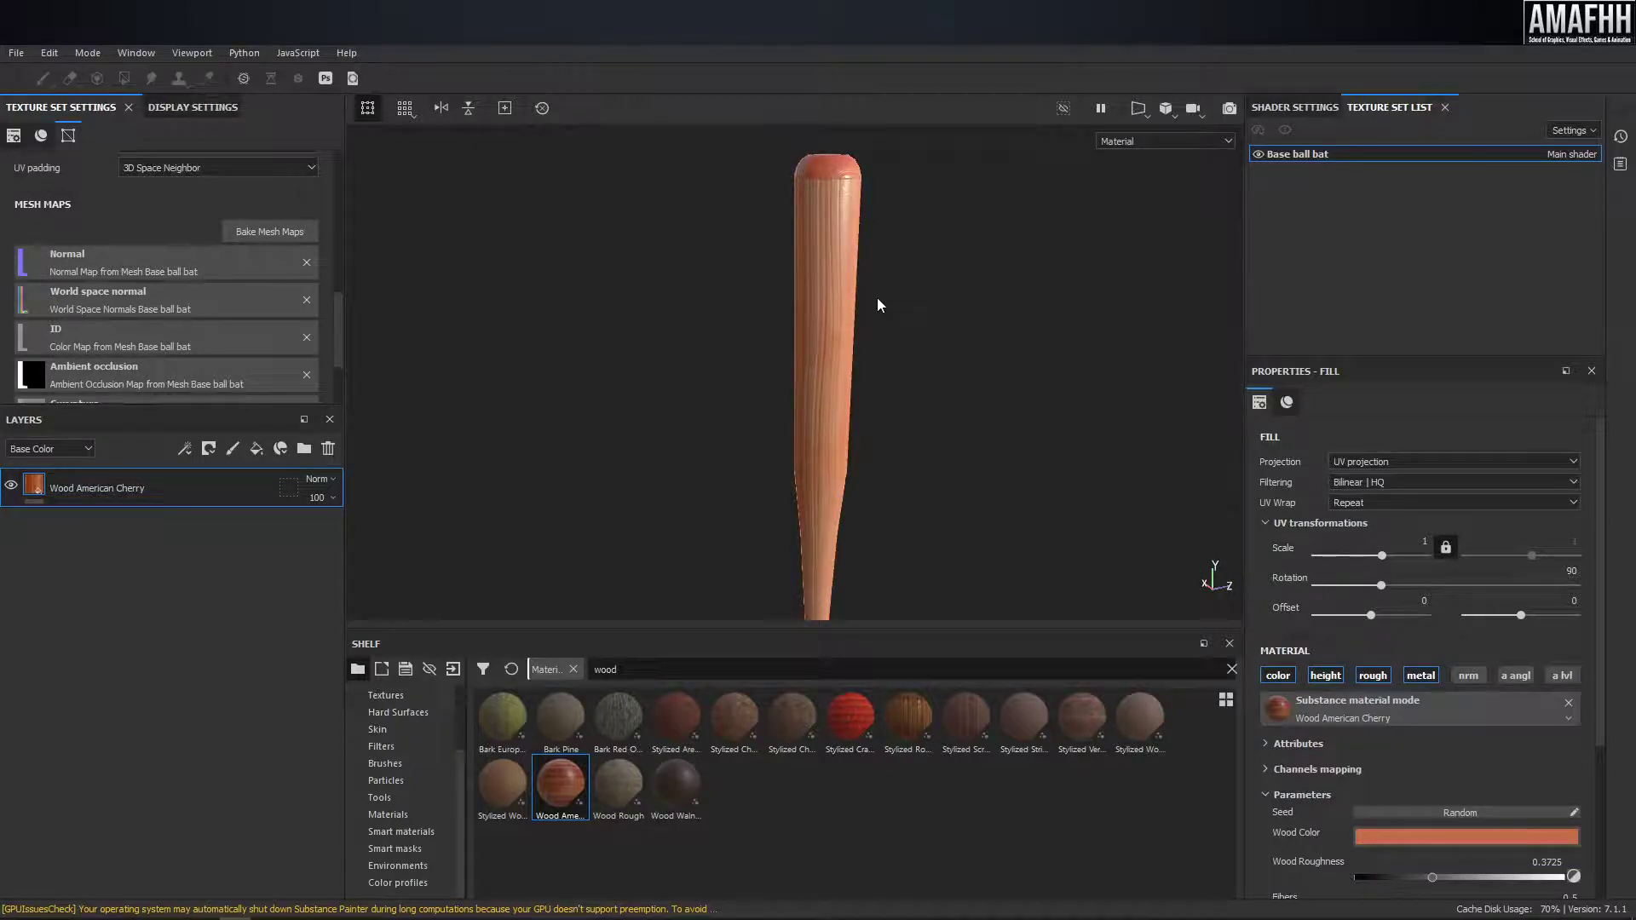
{"action": "right_click_drag", "start_coordinate": [773, 300], "coordinate": [709, 363], "text": "alt"}
{"action": "left_click_drag", "start_coordinate": [709, 362], "coordinate": [910, 358], "text": "alt"}
{"action": "right_click_drag", "start_coordinate": [910, 358], "coordinate": [914, 223], "text": "alt"}
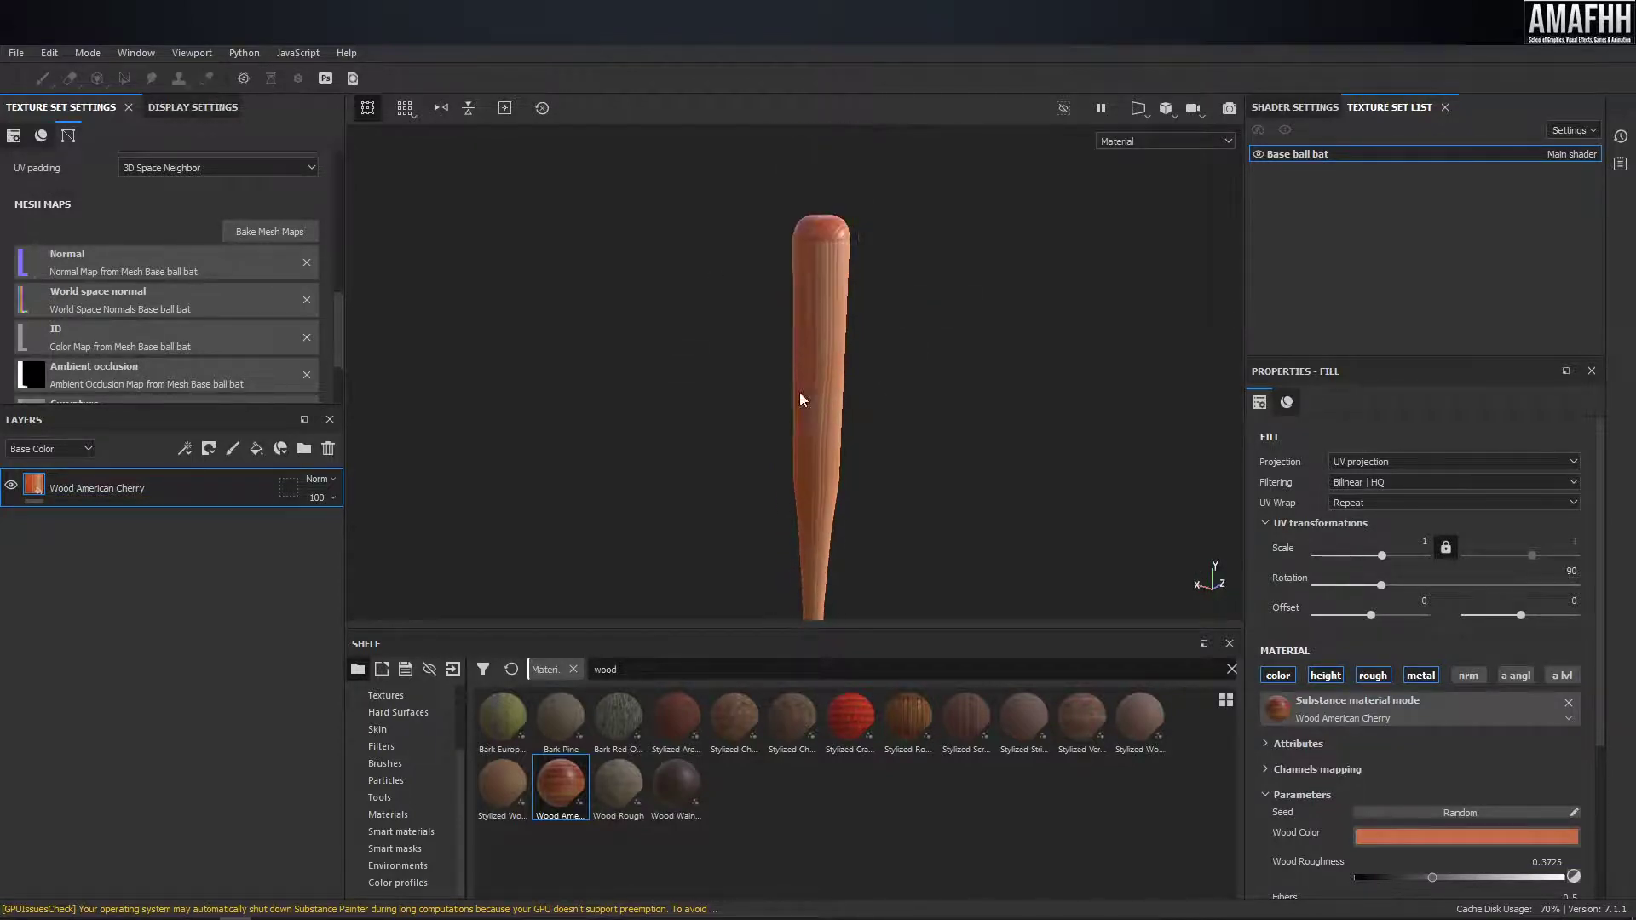
{"action": "middle_click_drag", "start_coordinate": [914, 223], "coordinate": [715, 299], "text": "alt"}
{"action": "left_click_drag", "start_coordinate": [716, 299], "coordinate": [825, 394], "text": "alt"}
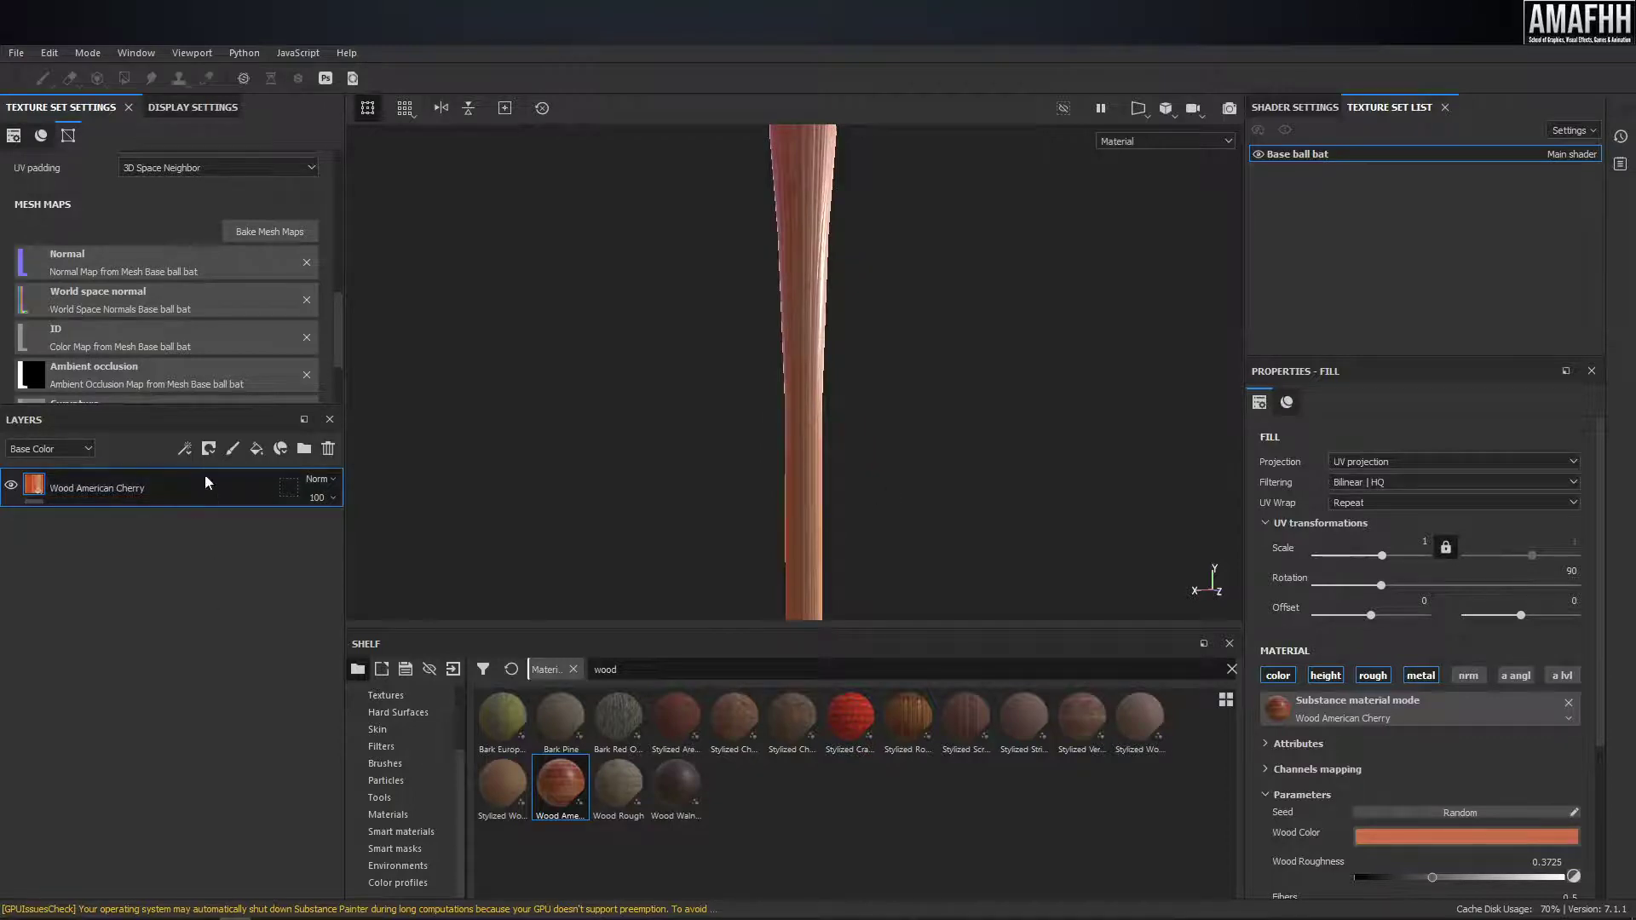
{"action": "left_click", "coordinate": [979, 673]}
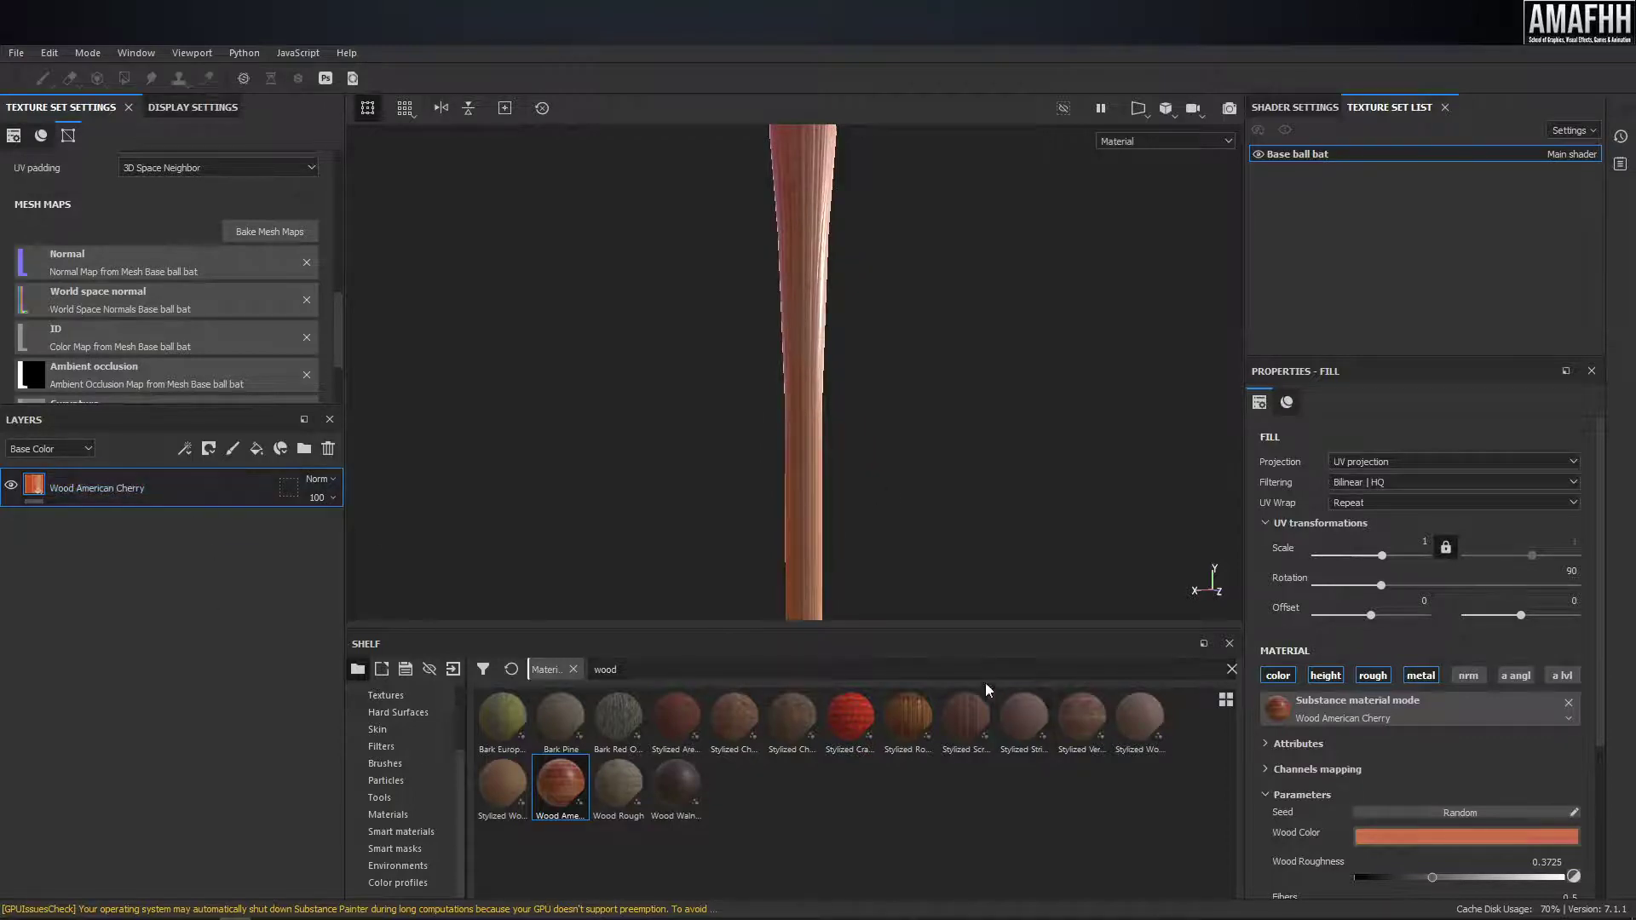
{"action": "left_click", "coordinate": [511, 669]}
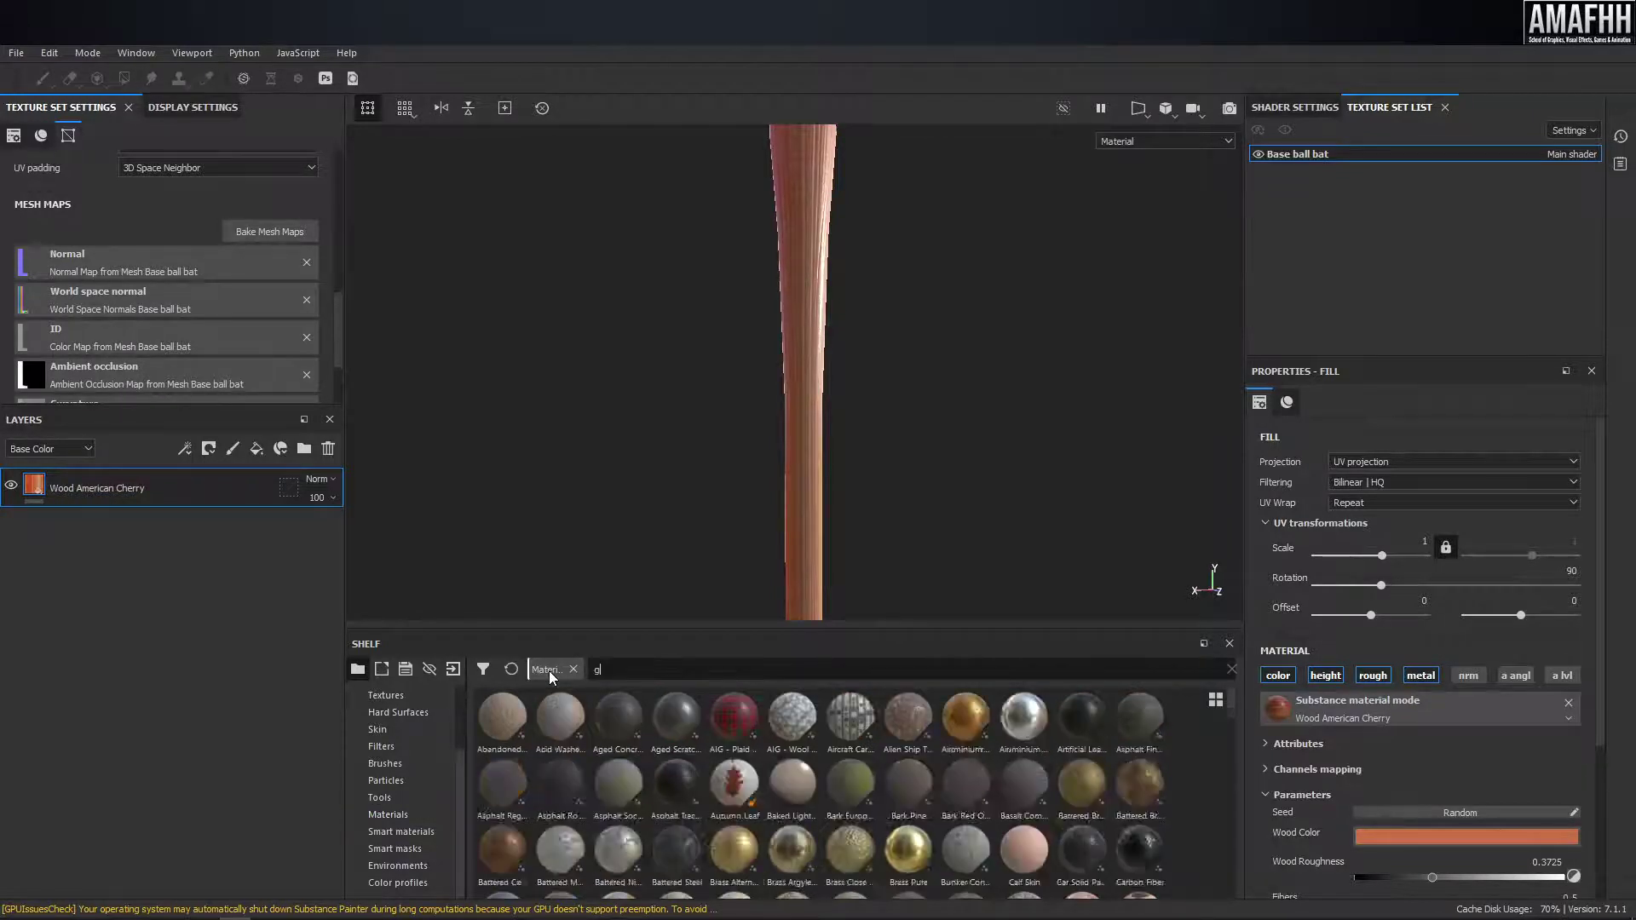
- Search the shelf for 'grip', then change the search to 'lath' to list leather materials
{"action": "type", "text": "grip"}
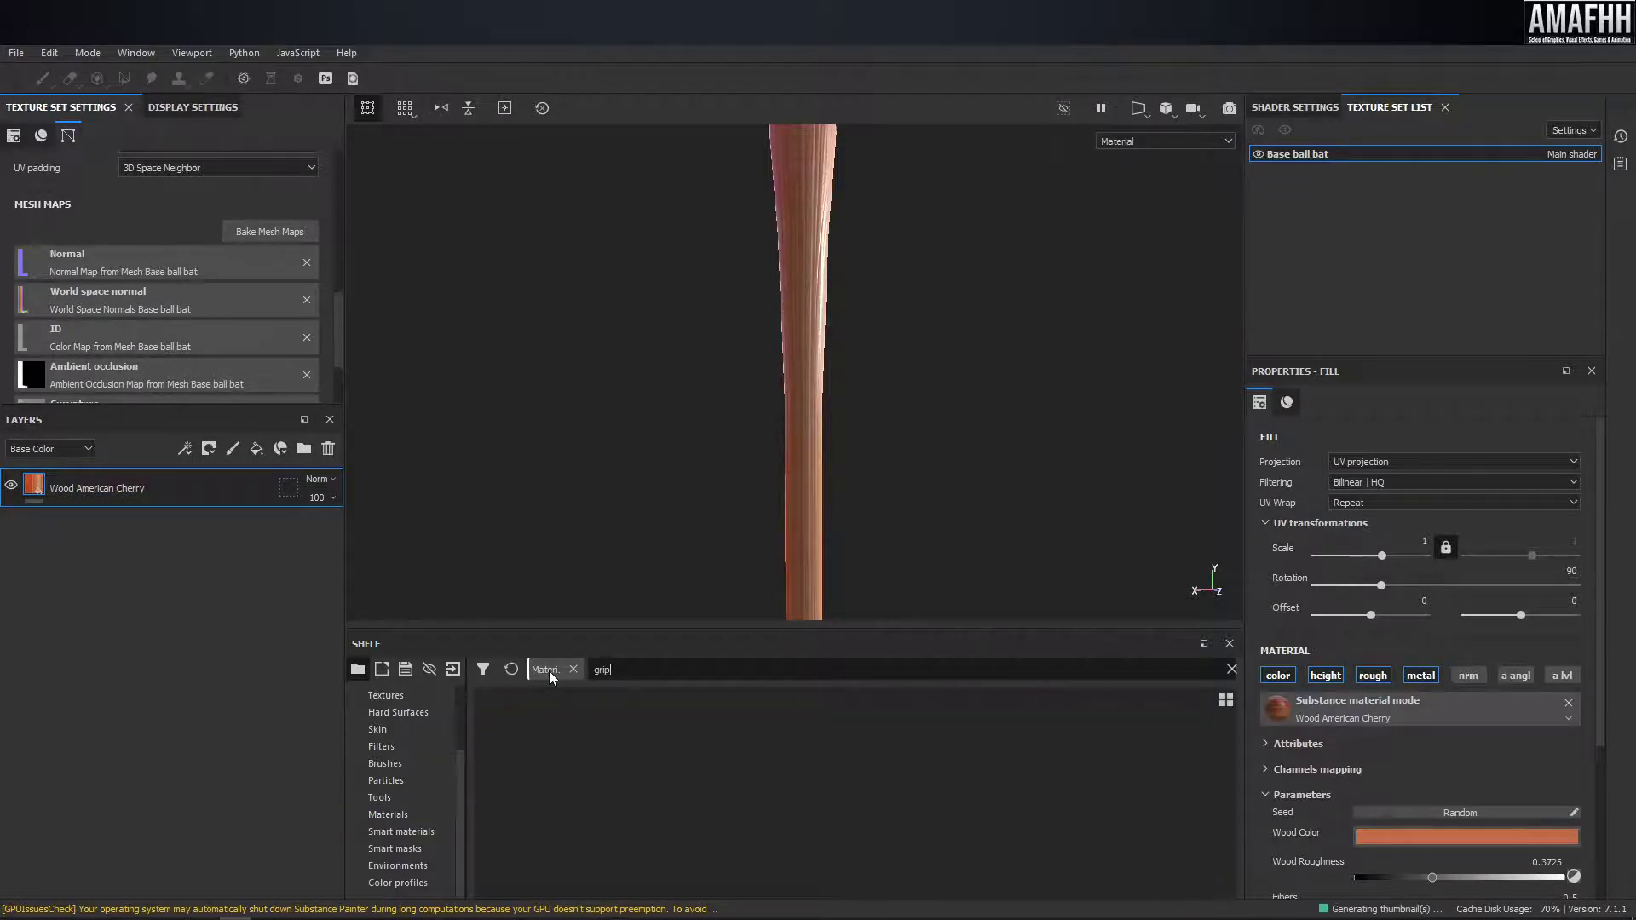
{"action": "key", "text": "BackSpace"}
{"action": "key", "text": "BackSpace"}
{"action": "key", "text": "BackSpace"}
{"action": "type", "text": "lath"}
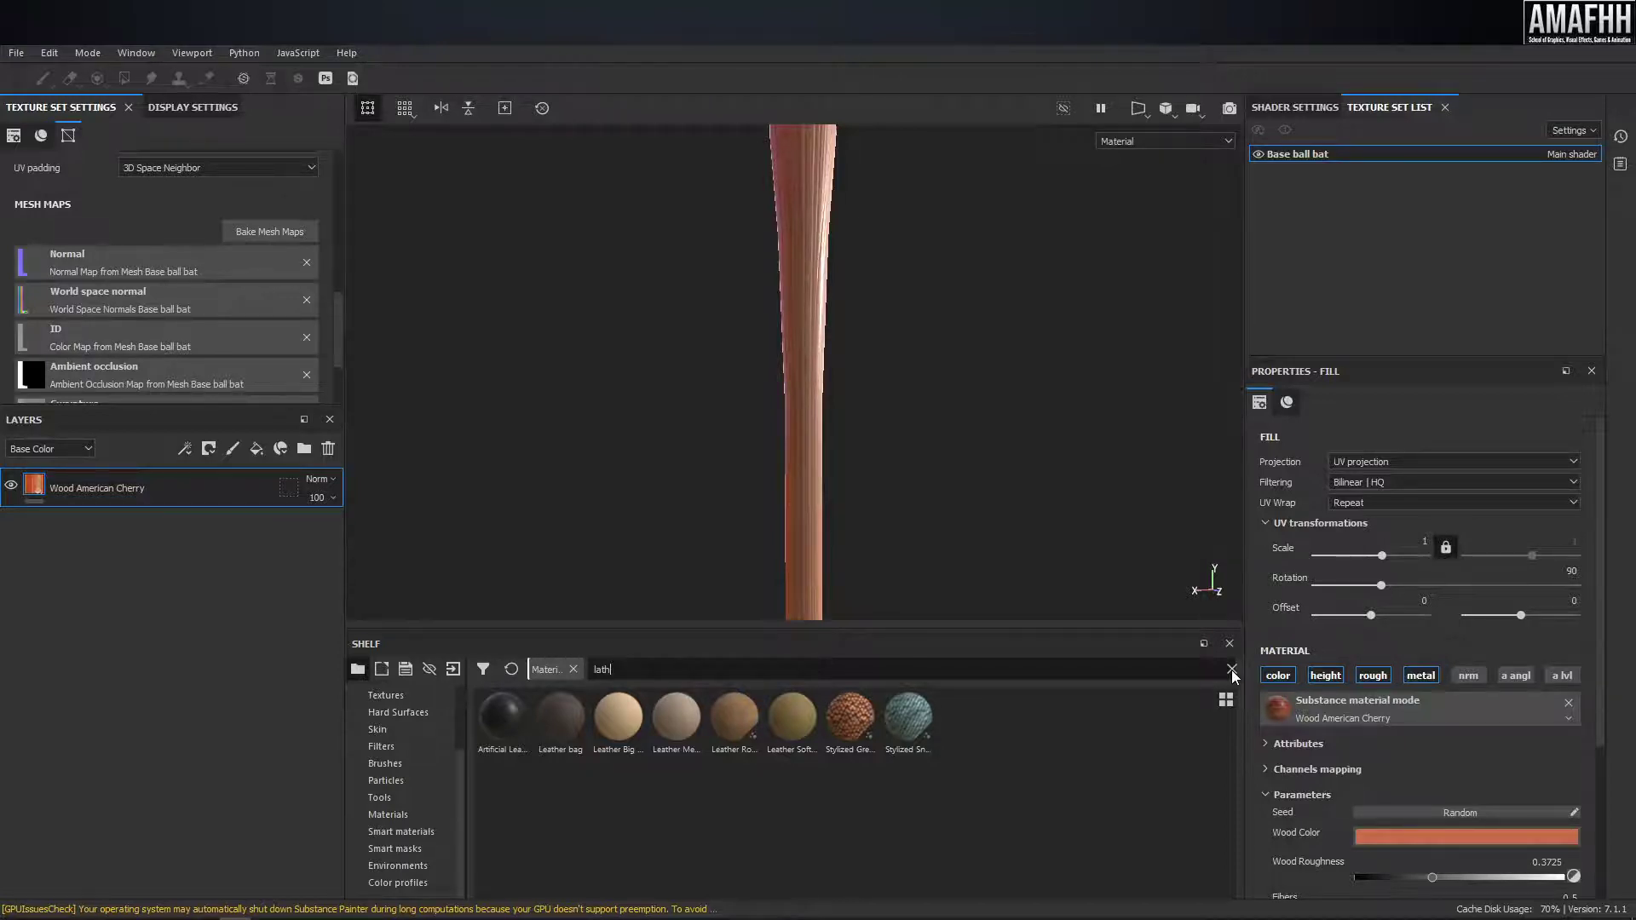
- Drop Artificial Leather above Wood American Cherry and orbit to inspect the black bat
{"action": "left_click_drag", "start_coordinate": [501, 717], "coordinate": [264, 479]}
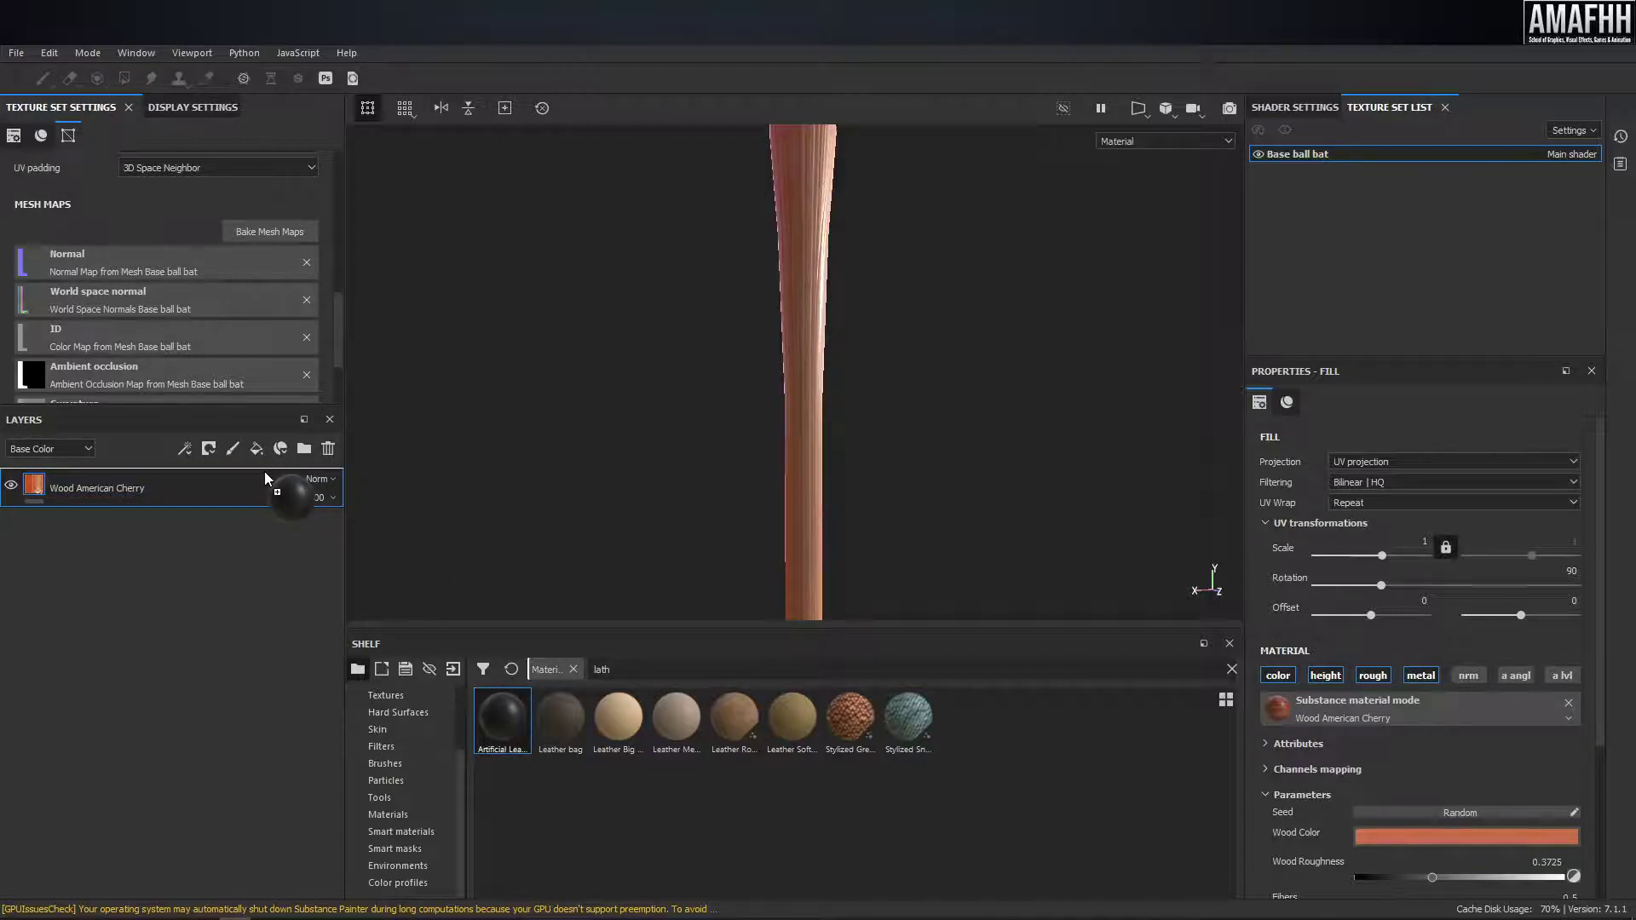
{"action": "left_click_drag", "start_coordinate": [265, 474], "coordinate": [265, 476]}
{"action": "left_click_drag", "start_coordinate": [803, 350], "coordinate": [1150, 365], "text": "alt"}
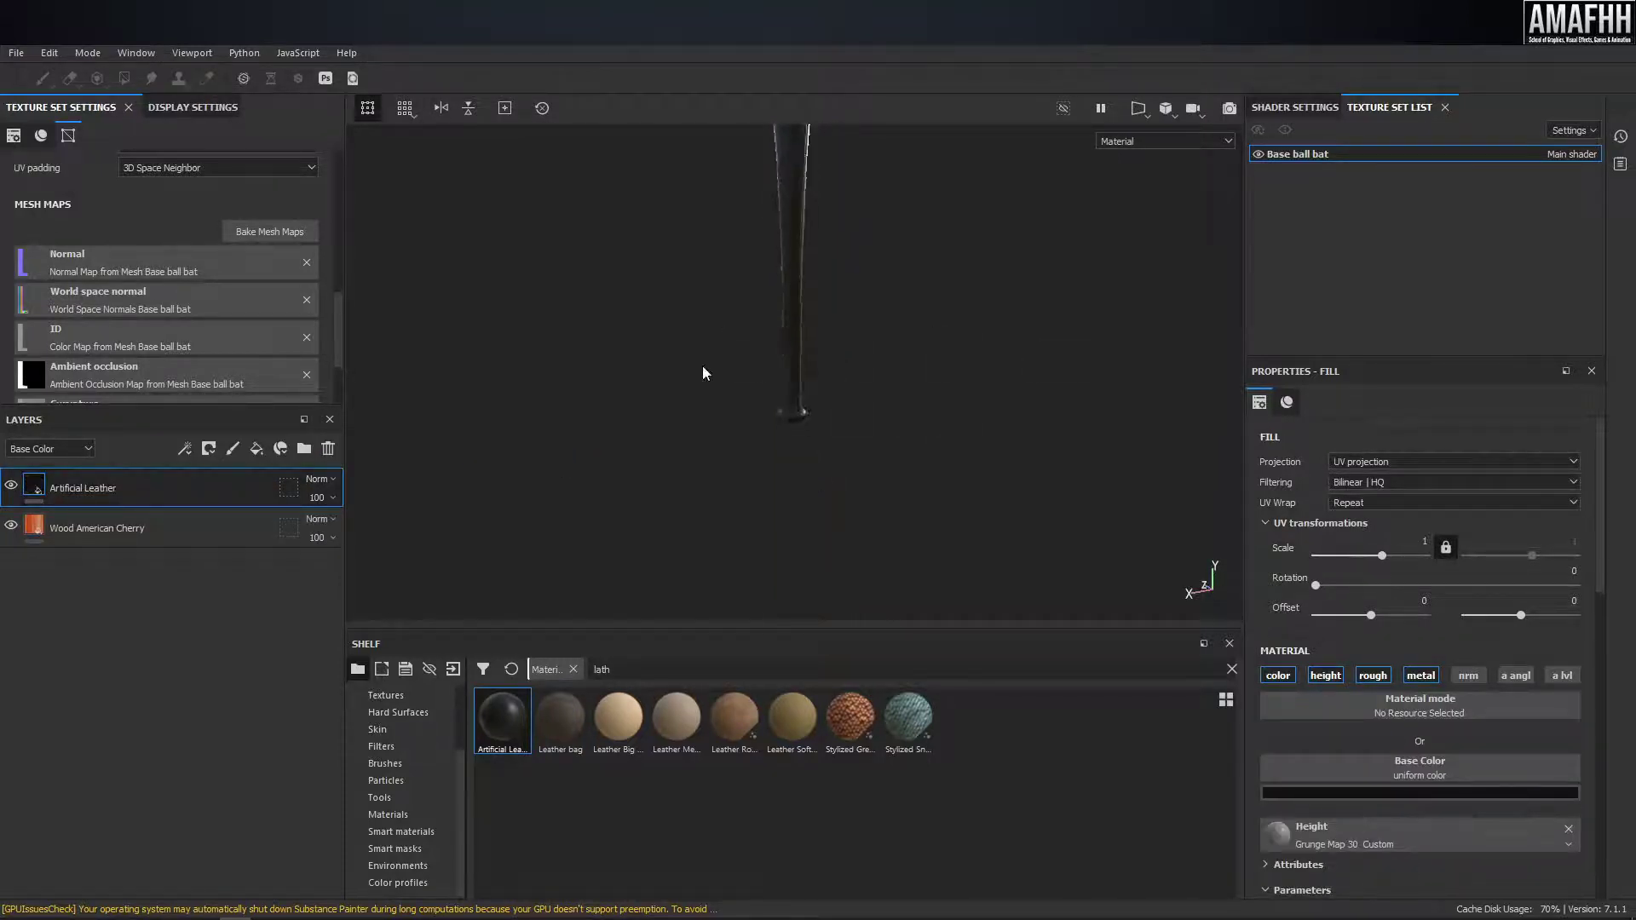
{"action": "mouse_move", "coordinate": [1151, 365]}
{"action": "left_mouse_down", "text": "alt"}
{"action": "mouse_move", "coordinate": [812, 237]}
{"action": "mouse_move", "coordinate": [787, 458]}
{"action": "mouse_move", "coordinate": [811, 433]}
{"action": "mouse_move", "coordinate": [820, 417]}
{"action": "mouse_move", "coordinate": [675, 452]}
{"action": "left_mouse_up", "text": "alt"}
{"action": "mouse_move", "coordinate": [1000, 467]}
{"action": "left_mouse_down", "text": "alt"}
{"action": "mouse_move", "coordinate": [807, 449]}
{"action": "mouse_move", "coordinate": [817, 774]}
{"action": "left_mouse_up", "text": "alt"}
{"action": "mouse_move", "coordinate": [800, 420]}
{"action": "left_mouse_down", "text": "alt"}
{"action": "mouse_move", "coordinate": [949, 503]}
{"action": "mouse_move", "coordinate": [787, 505]}
{"action": "left_mouse_up", "text": "alt"}
{"action": "scroll", "coordinate": [788, 506], "scroll_direction": "up", "scroll_amount": 2}
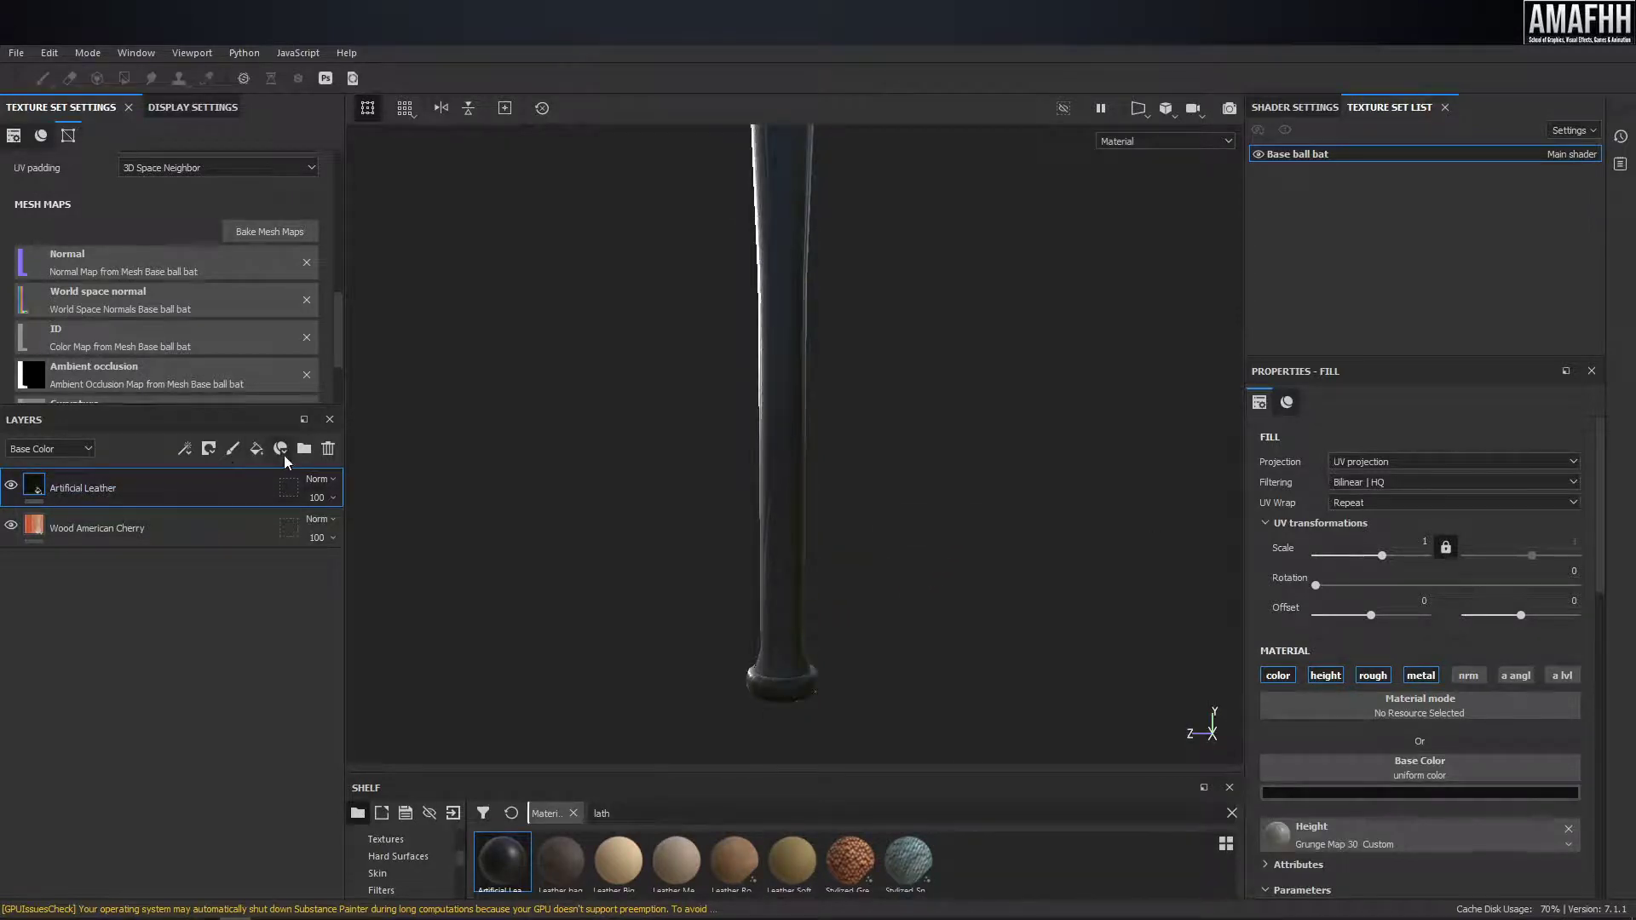
- Give Artificial Leather a black mask and polygon-fill the bat's handle faces
{"action": "left_click", "coordinate": [209, 448]}
{"action": "left_click", "coordinate": [242, 492]}
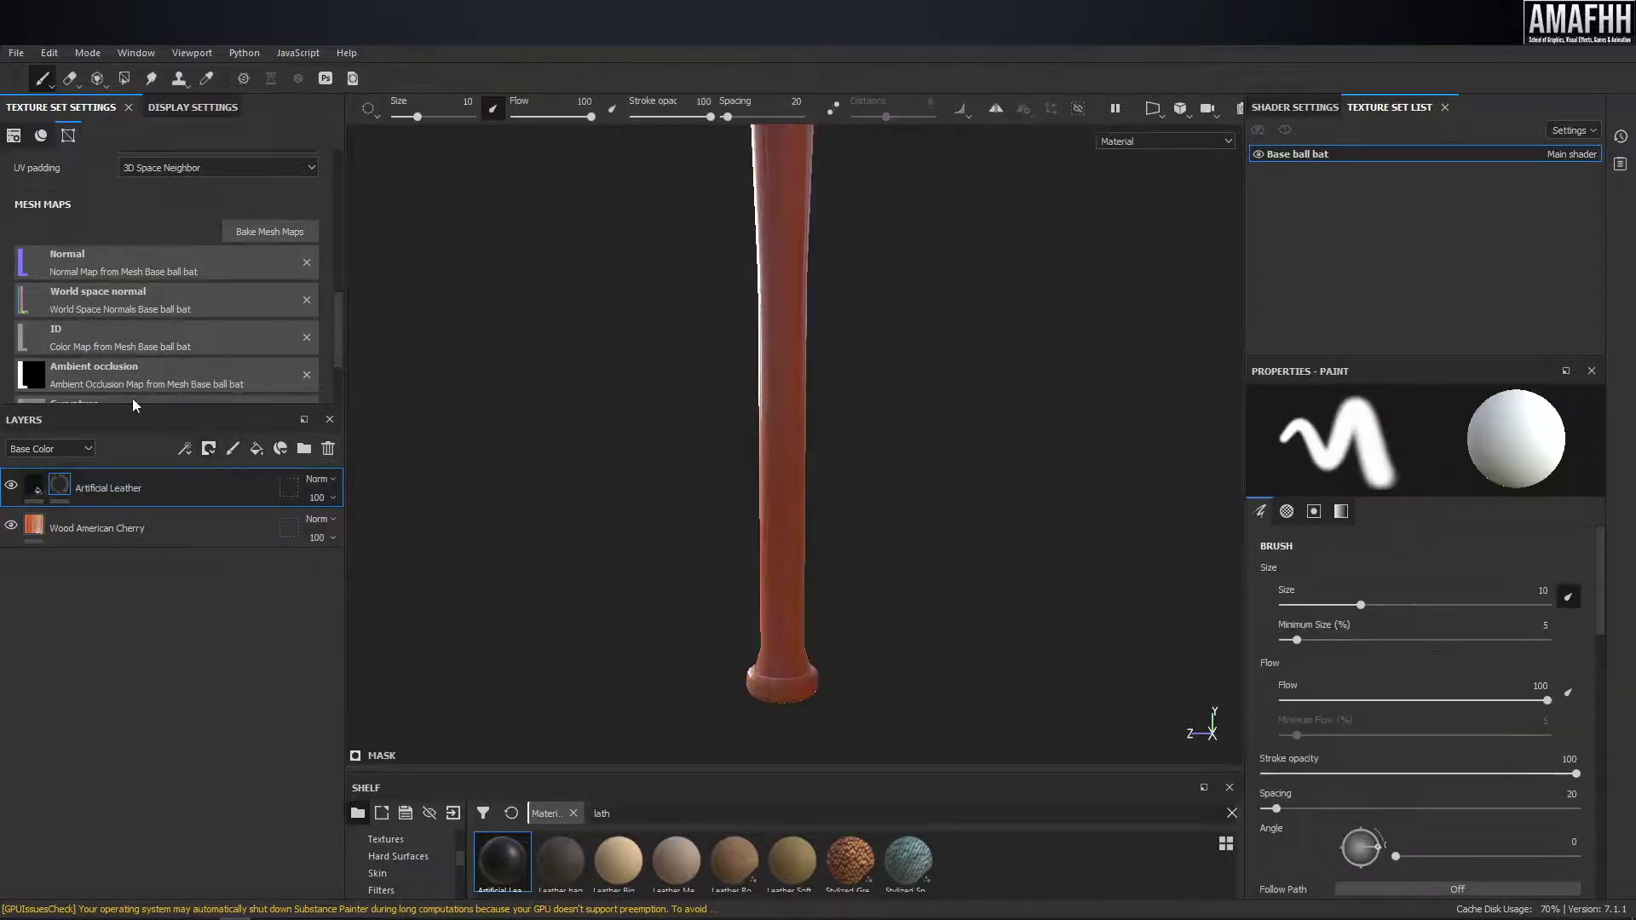
{"action": "left_click", "coordinate": [126, 79]}
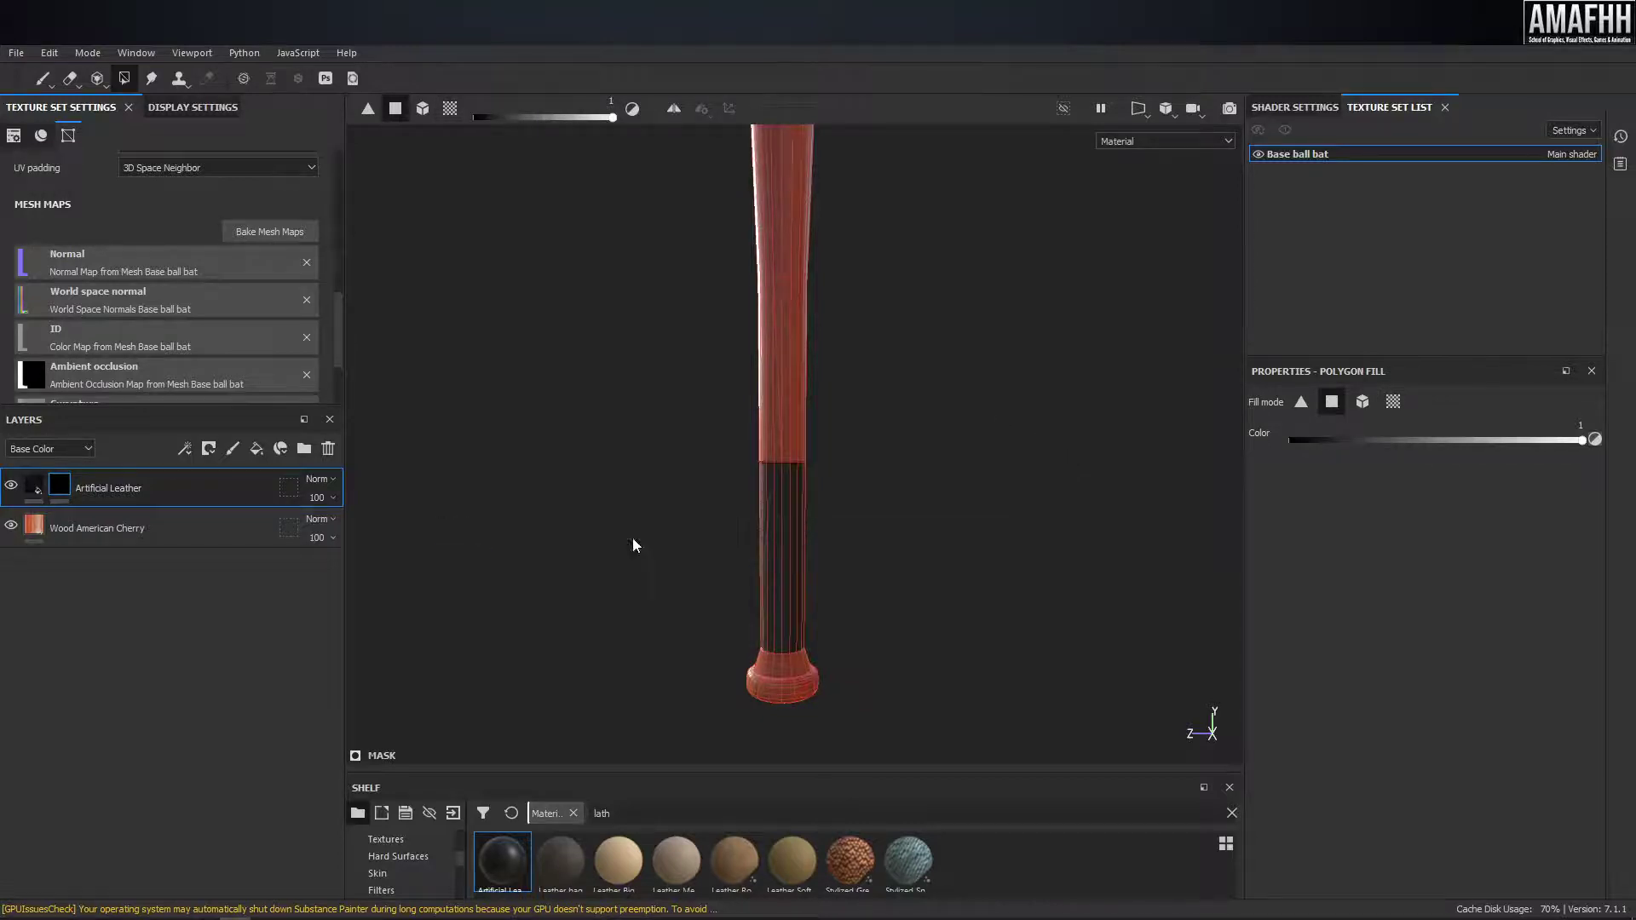
{"action": "mouse_move", "coordinate": [431, 497]}
{"action": "left_mouse_down", "text": "alt"}
{"action": "mouse_move", "coordinate": [609, 563]}
{"action": "mouse_move", "coordinate": [796, 475]}
{"action": "left_mouse_up", "text": "alt"}
{"action": "right_click_drag", "start_coordinate": [796, 475], "coordinate": [1082, 540], "text": "alt"}
{"action": "right_click_drag", "start_coordinate": [636, 541], "coordinate": [536, 340], "text": "alt"}
{"action": "left_click_drag", "start_coordinate": [537, 340], "coordinate": [861, 424], "text": "alt"}
{"action": "mouse_move", "coordinate": [861, 424]}
{"action": "right_mouse_down", "text": "alt"}
{"action": "mouse_move", "coordinate": [749, 602]}
{"action": "mouse_move", "coordinate": [1045, 497]}
{"action": "right_mouse_up", "text": "alt"}
{"action": "left_click_drag", "start_coordinate": [1045, 496], "coordinate": [833, 322], "text": "alt"}
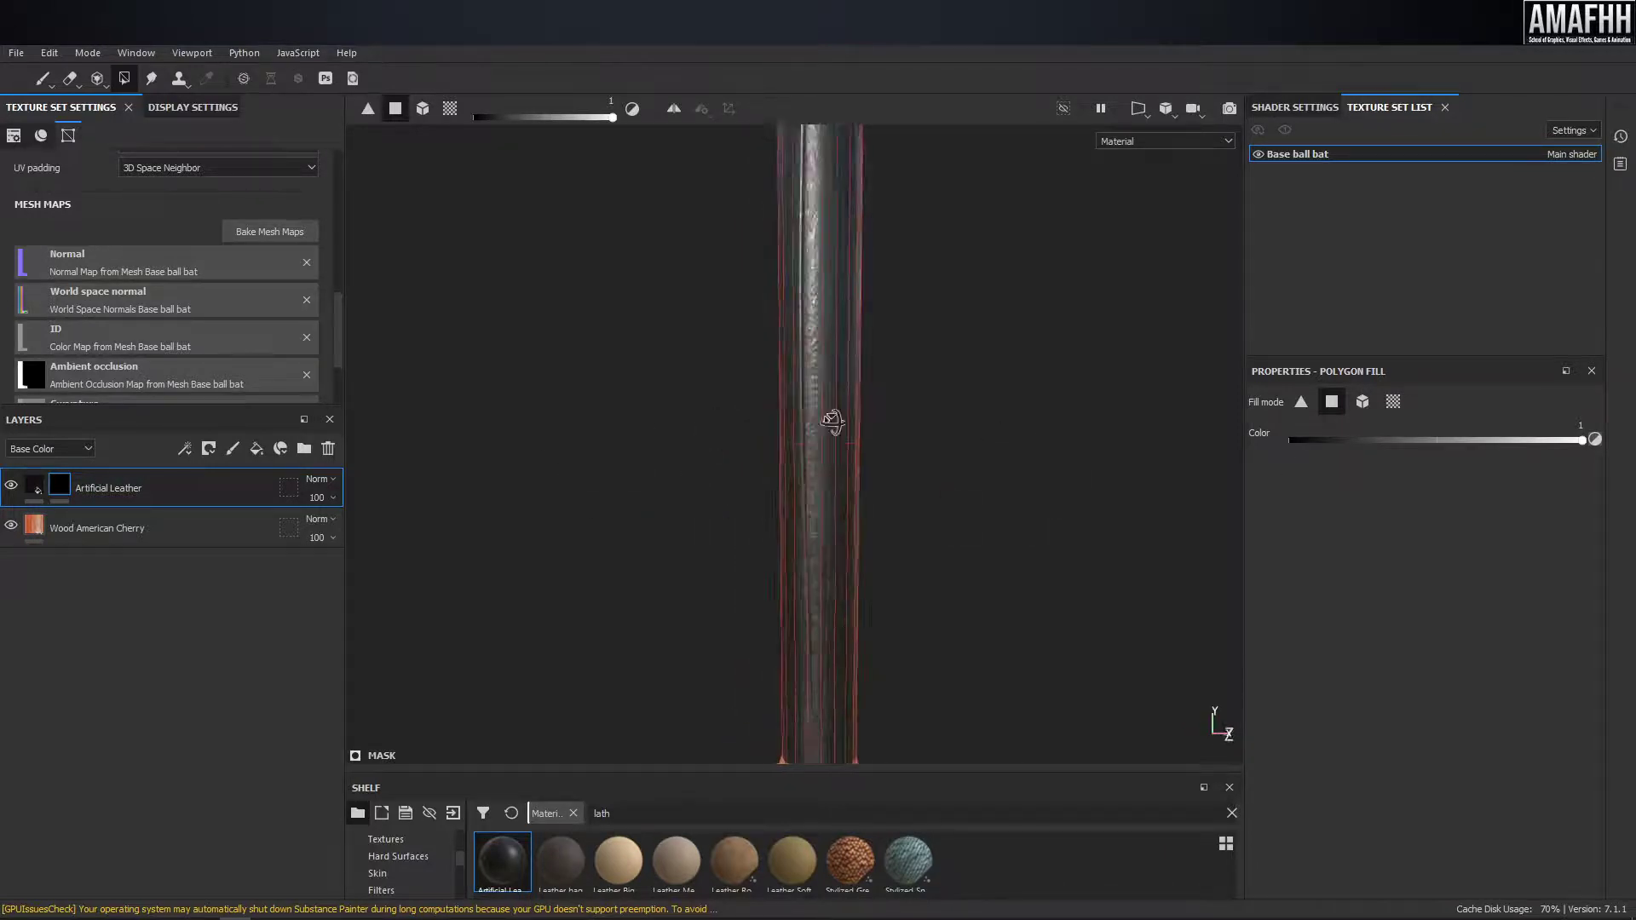
{"action": "right_click_drag", "start_coordinate": [833, 321], "coordinate": [853, 398], "text": "alt"}
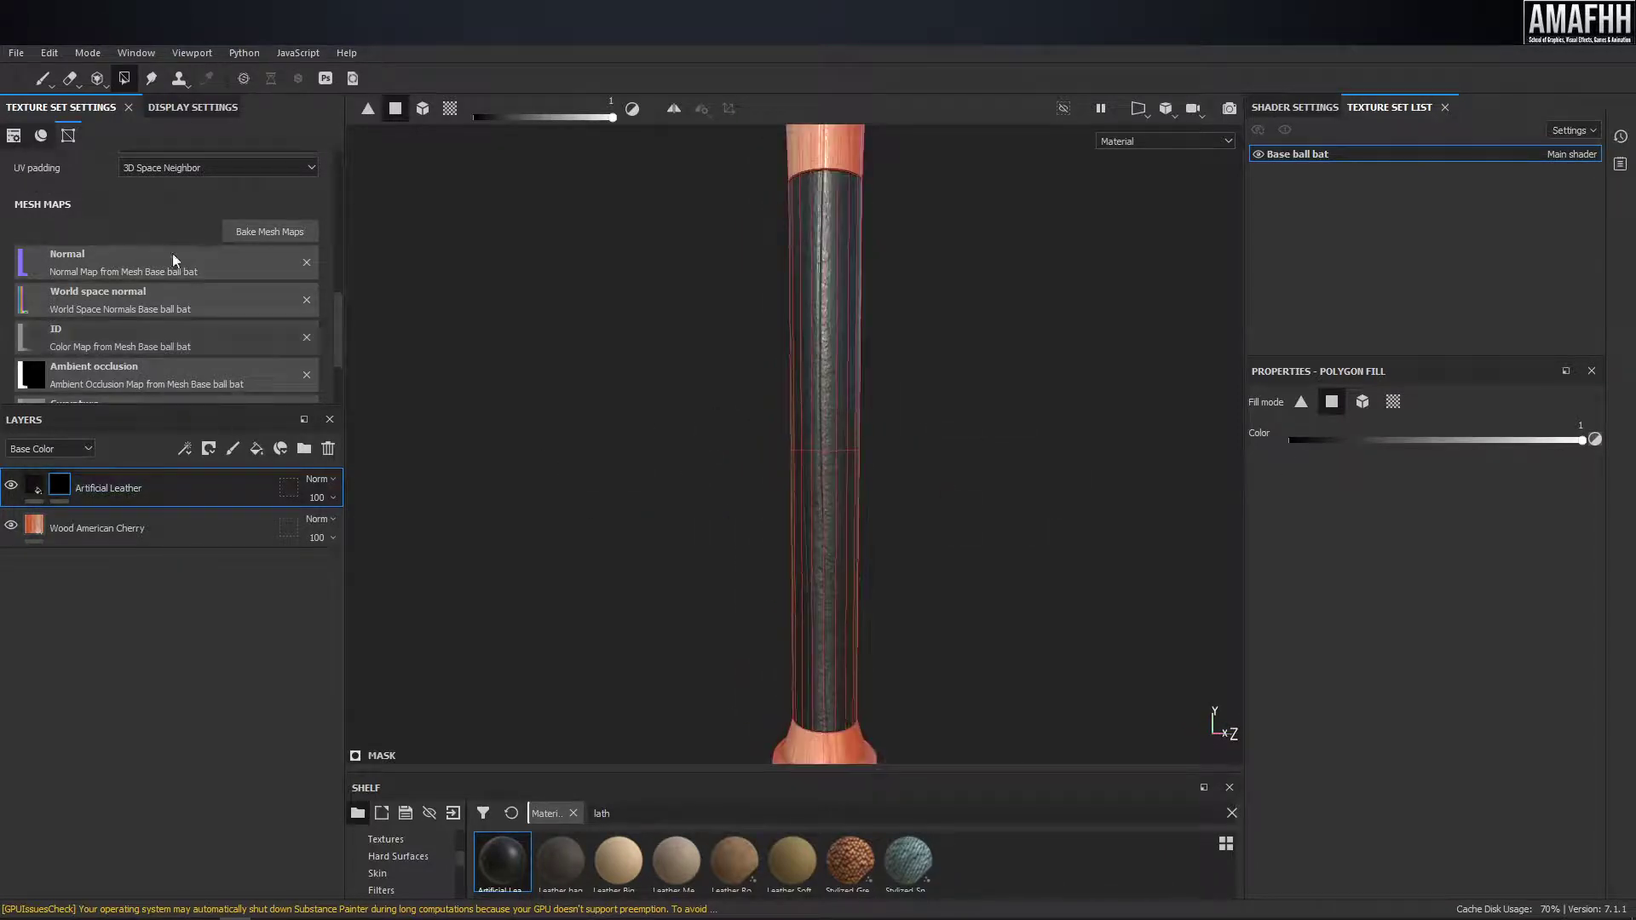
- Return to the Paint brush and inspect the finished leather grip
{"action": "left_click", "coordinate": [43, 80]}
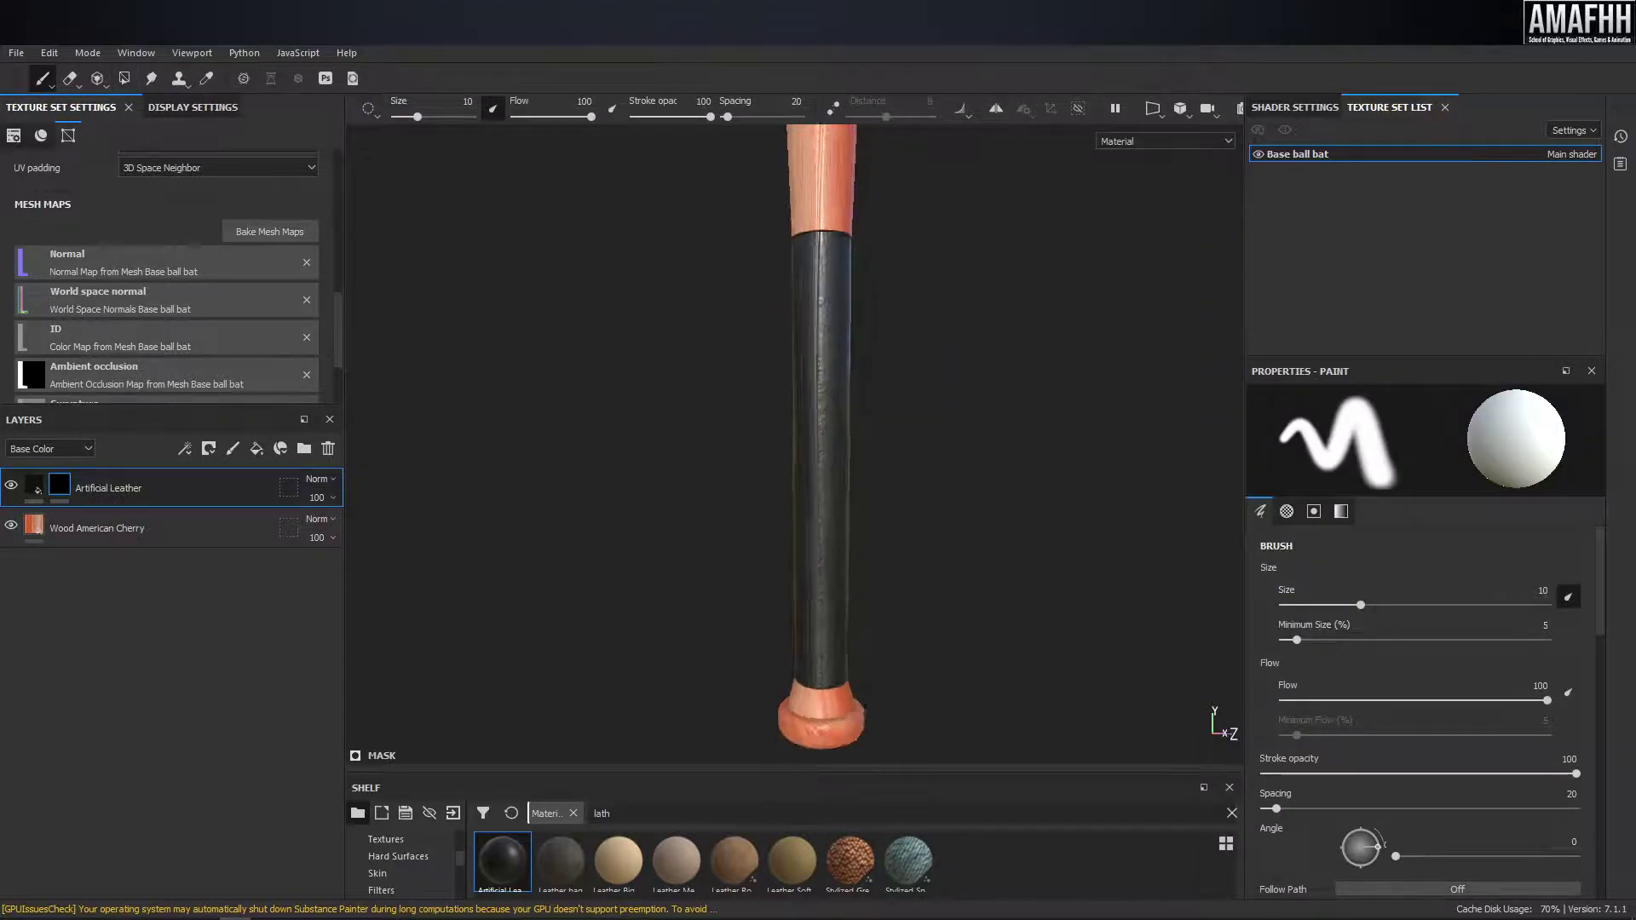
{"action": "mouse_move", "coordinate": [709, 410]}
{"action": "left_mouse_down", "text": "alt"}
{"action": "mouse_move", "coordinate": [682, 434]}
{"action": "mouse_move", "coordinate": [912, 347]}
{"action": "mouse_move", "coordinate": [1063, 347]}
{"action": "left_mouse_up", "text": "alt"}
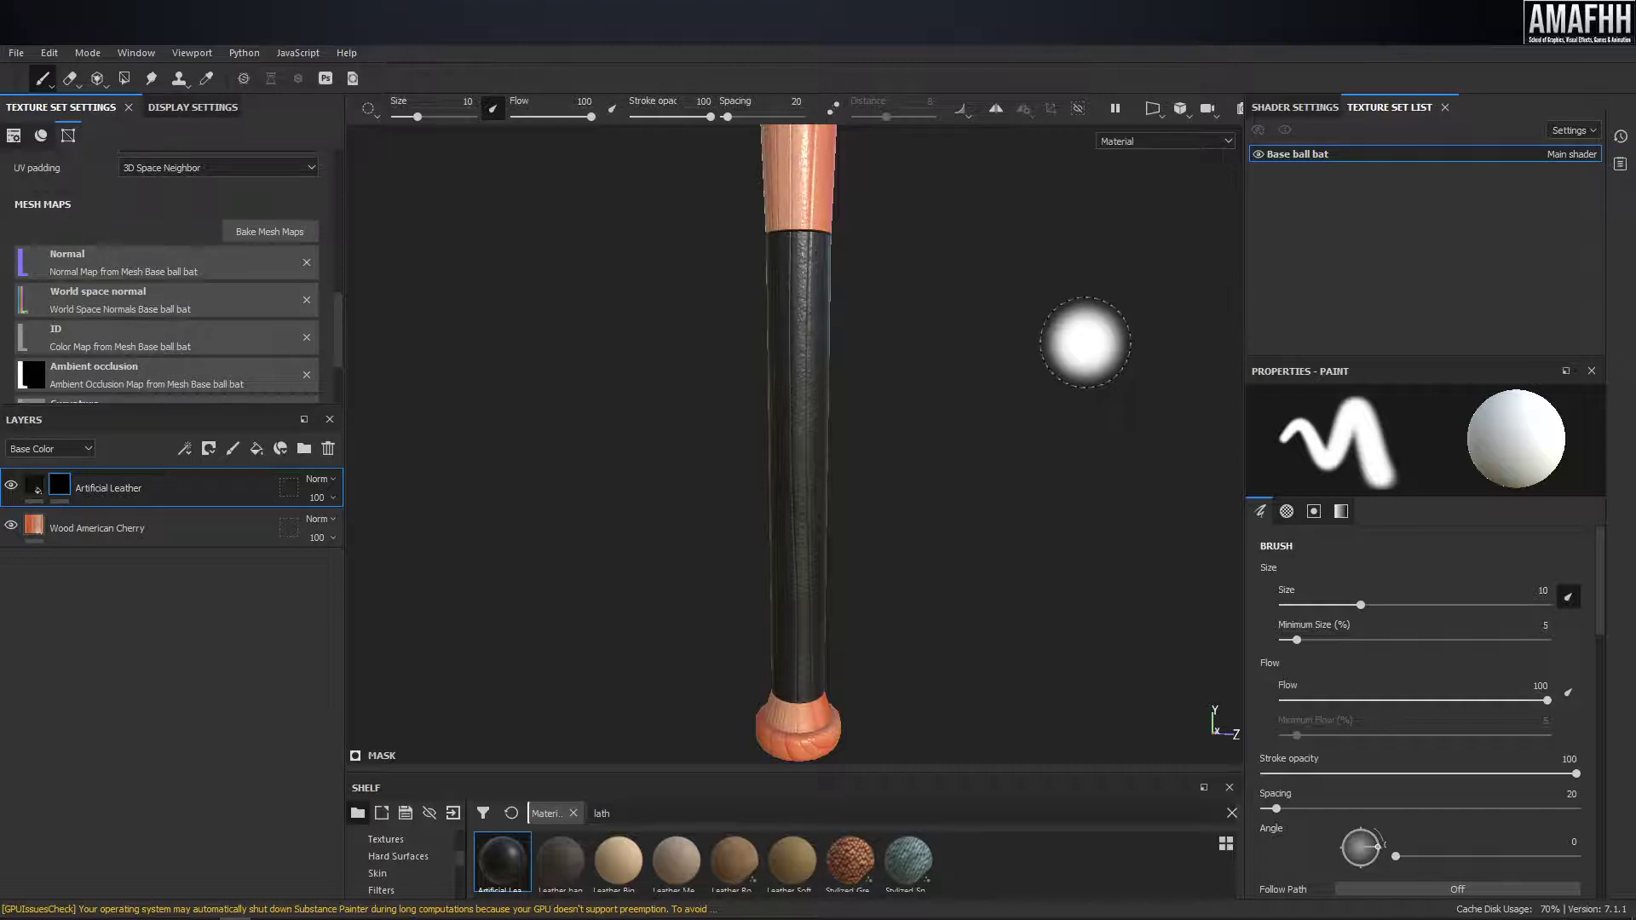
{"action": "key", "text": "alt+Tab"}
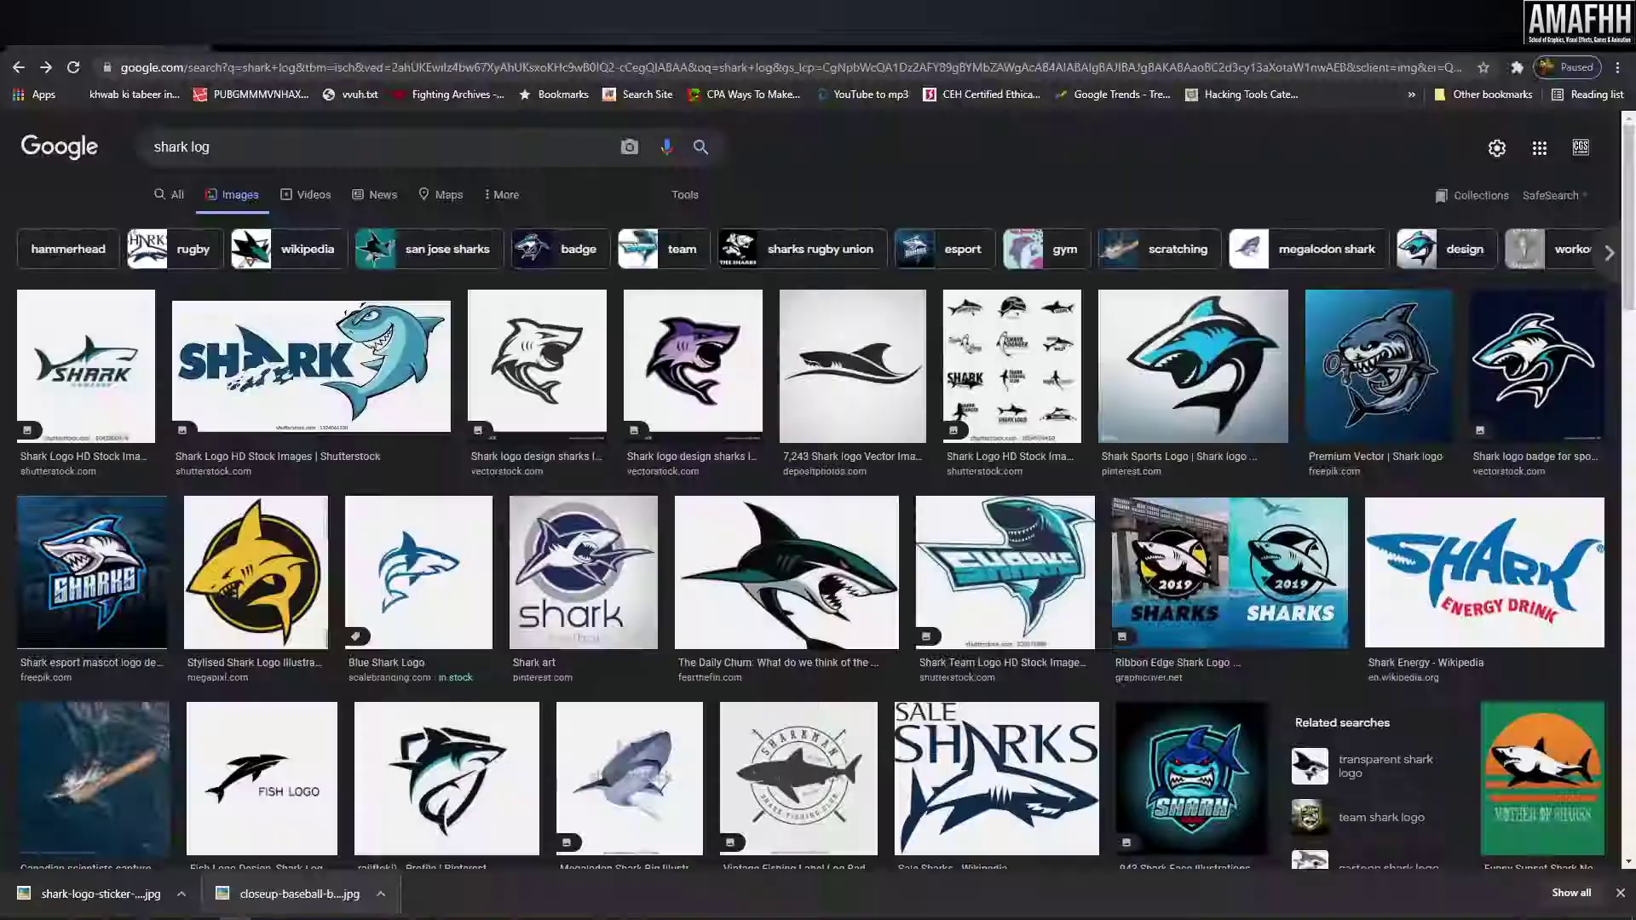
- Reopen the shark logo result and search Google Images for 'grip'
{"action": "key", "text": "alt+Right"}
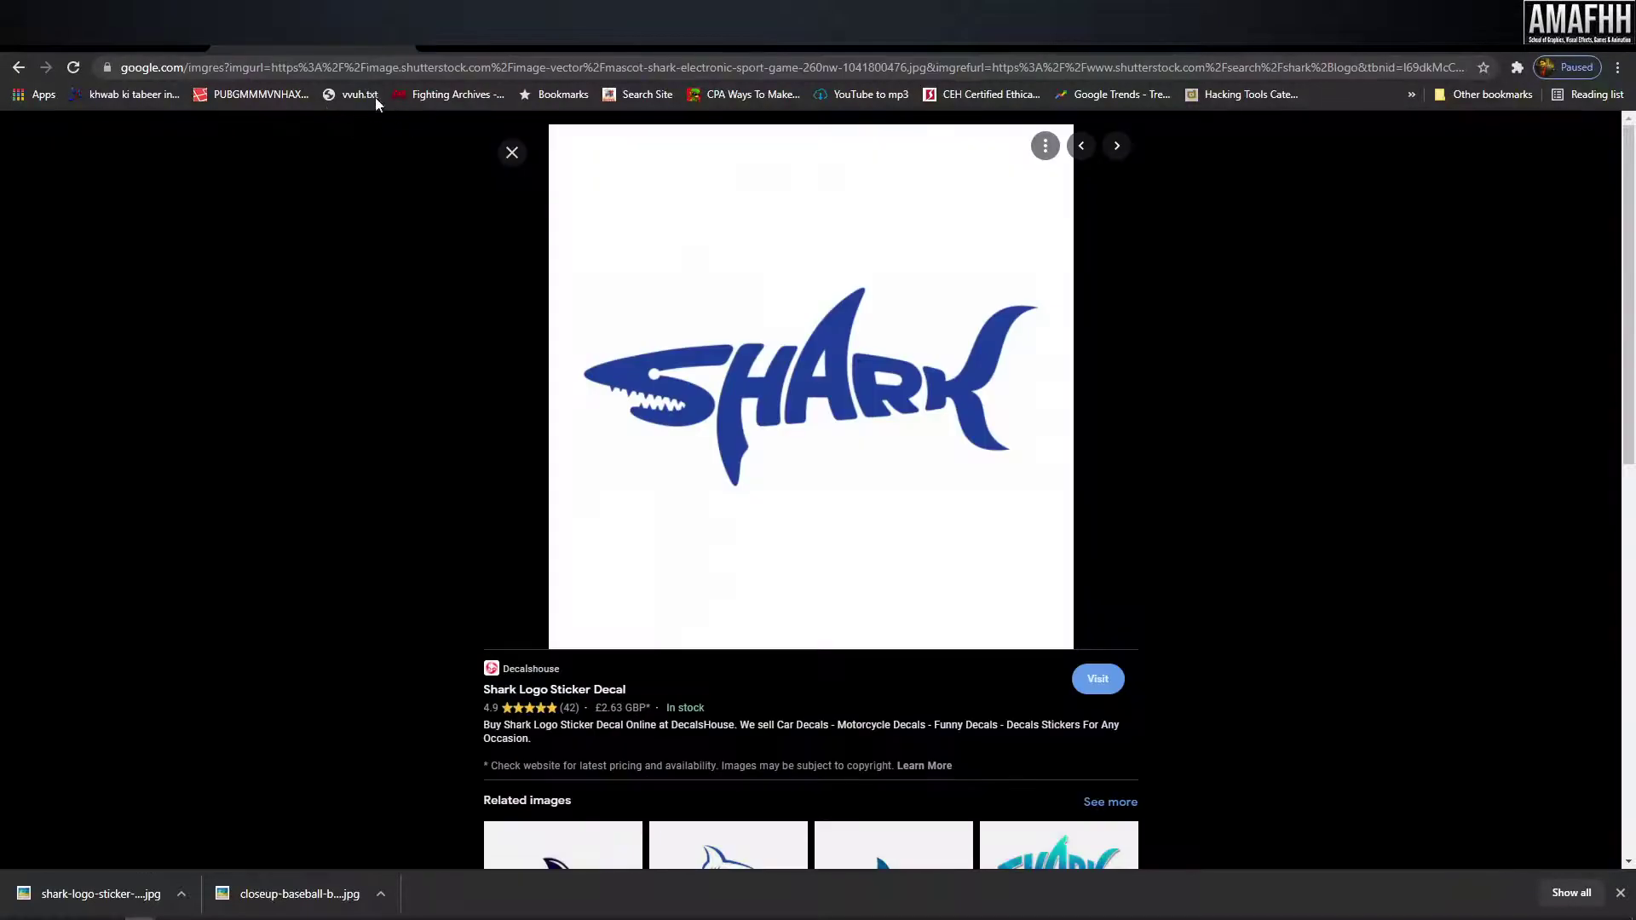
{"action": "left_click", "coordinate": [366, 65]}
{"action": "type", "text": "grip"}
{"action": "key", "text": "Return"}
{"action": "left_click", "coordinate": [219, 212]}
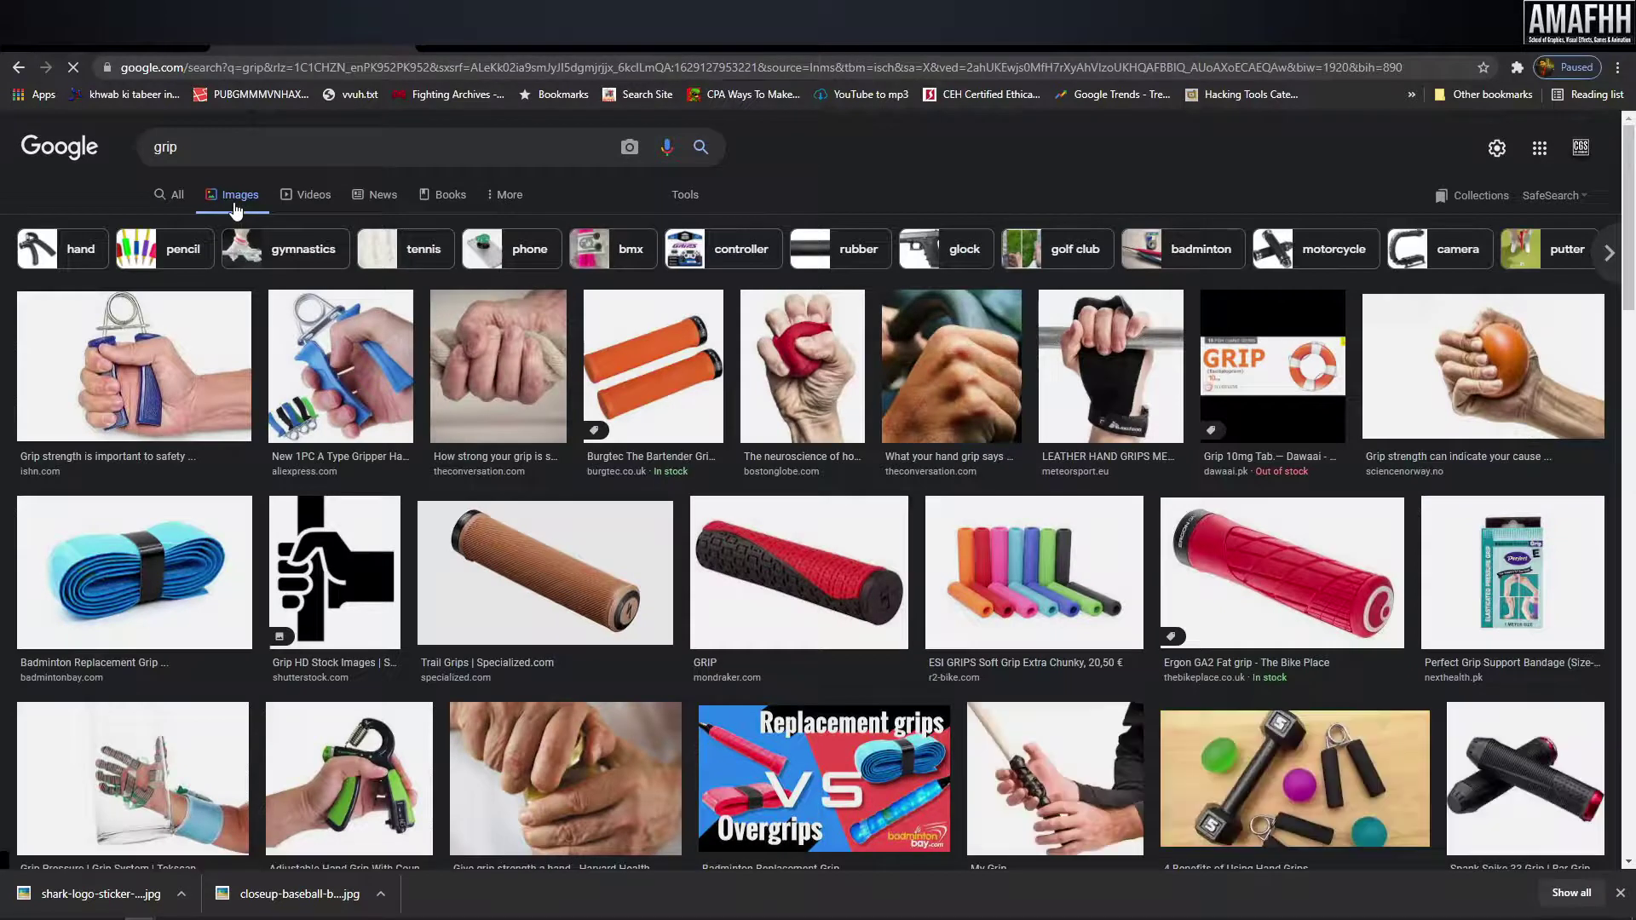
- Preview several grip images, including the red-and-black GRIP handle and Ergon GA2 Fat grip
{"action": "left_click", "coordinate": [785, 591]}
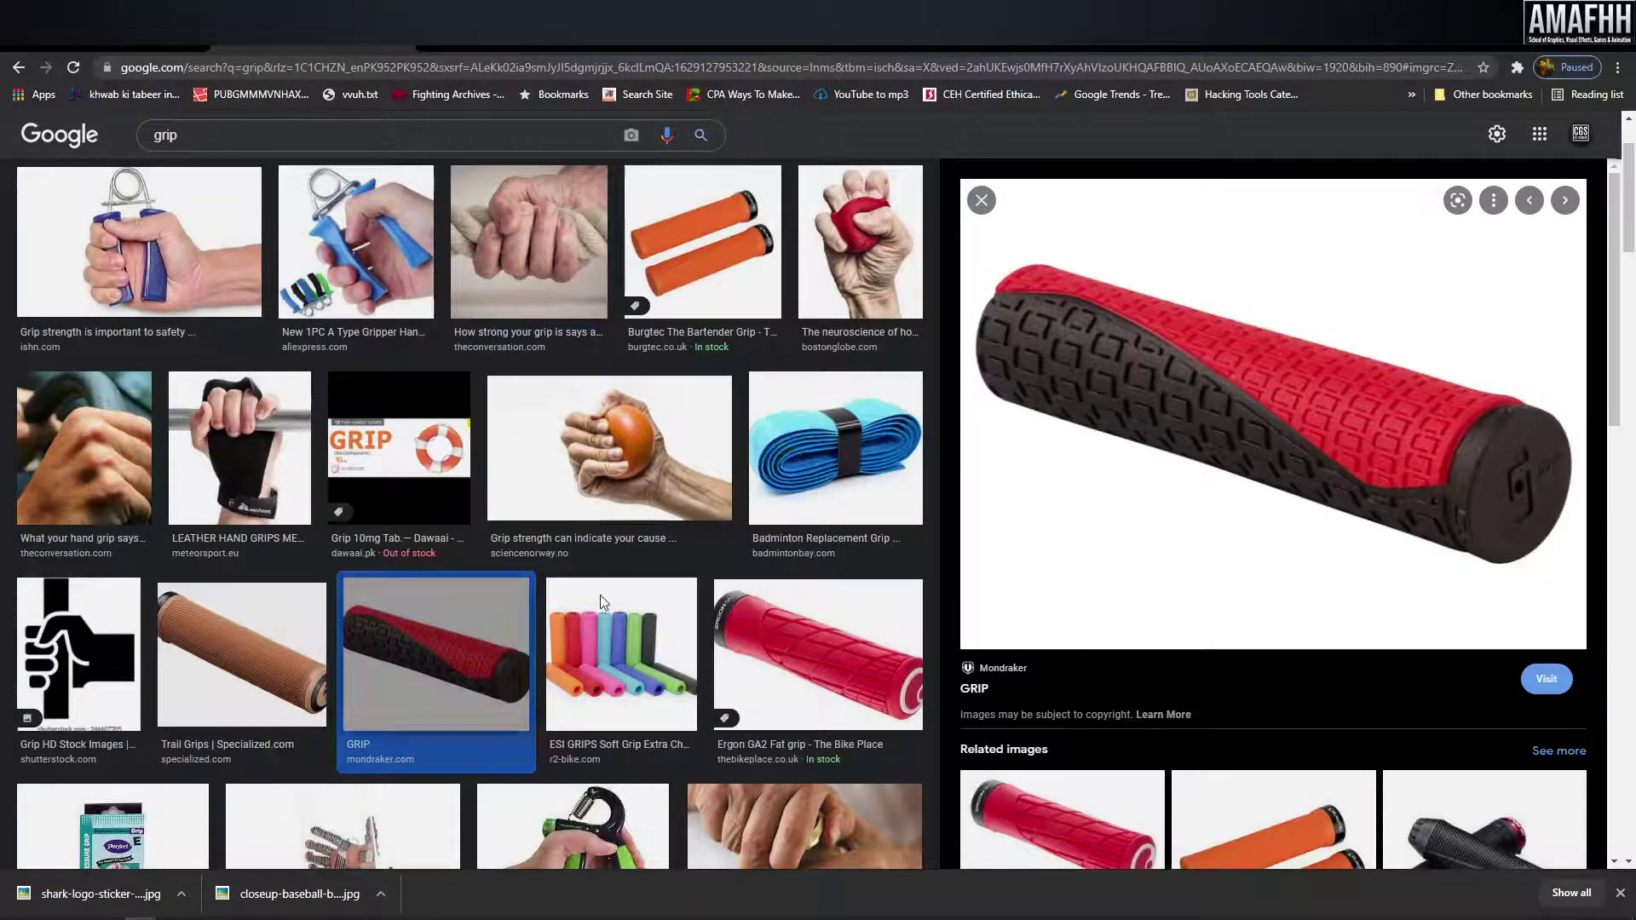
{"action": "left_click", "coordinate": [788, 624]}
{"action": "scroll", "coordinate": [1248, 640], "scroll_direction": "down", "scroll_amount": 3}
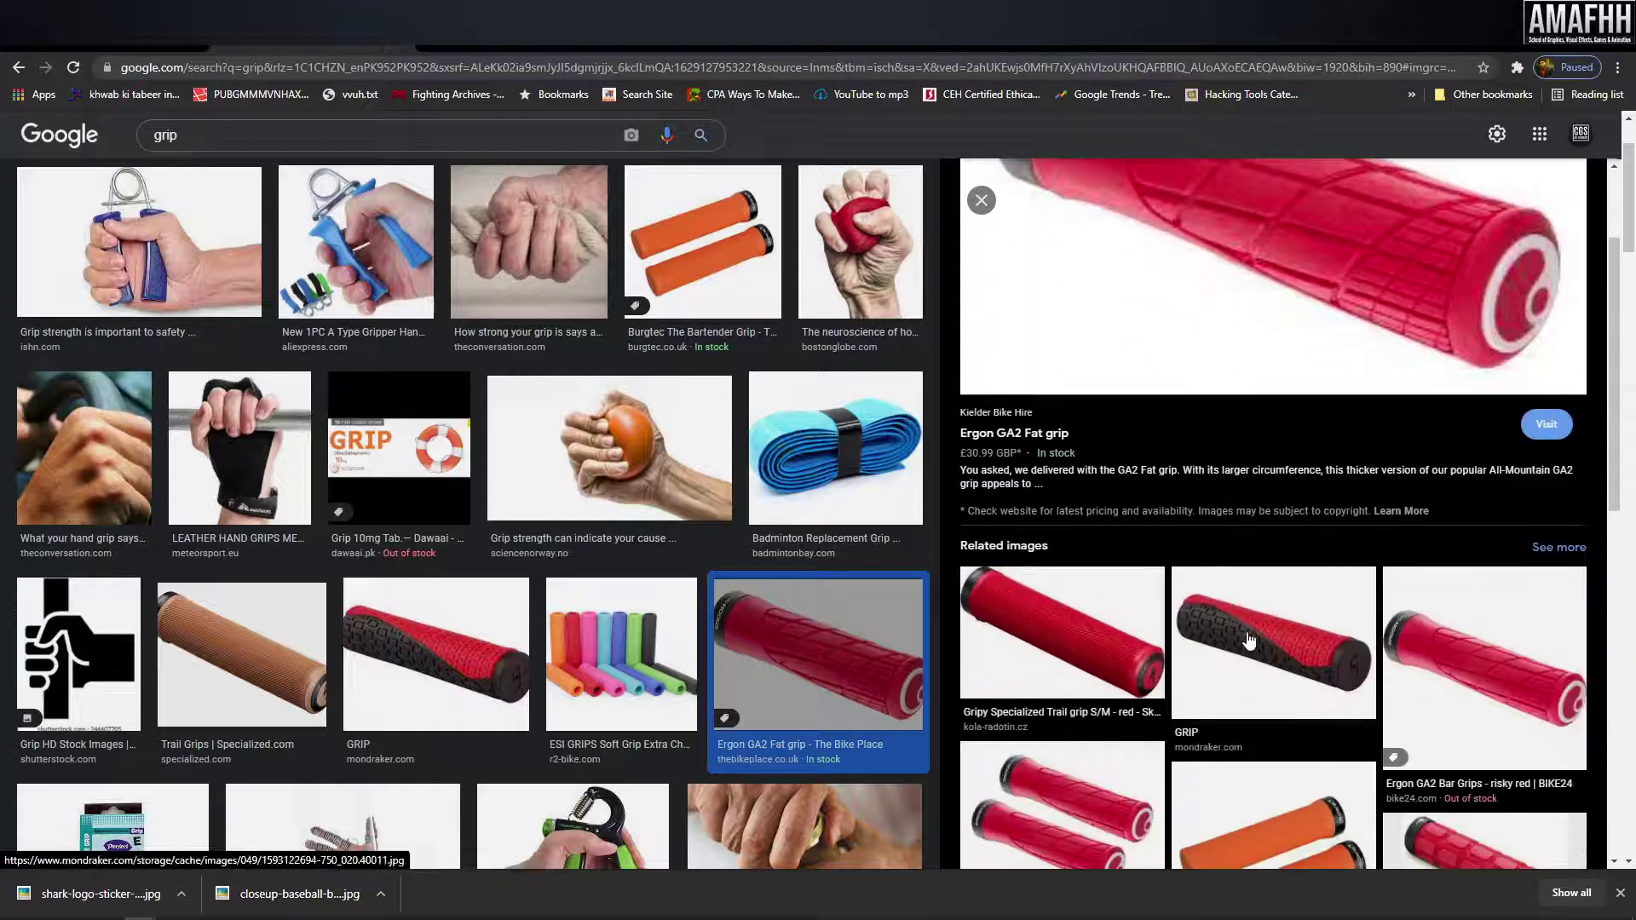
{"action": "left_click", "coordinate": [1249, 639]}
{"action": "scroll", "coordinate": [1261, 639], "scroll_direction": "down", "scroll_amount": 2}
{"action": "left_click", "coordinate": [1490, 539]}
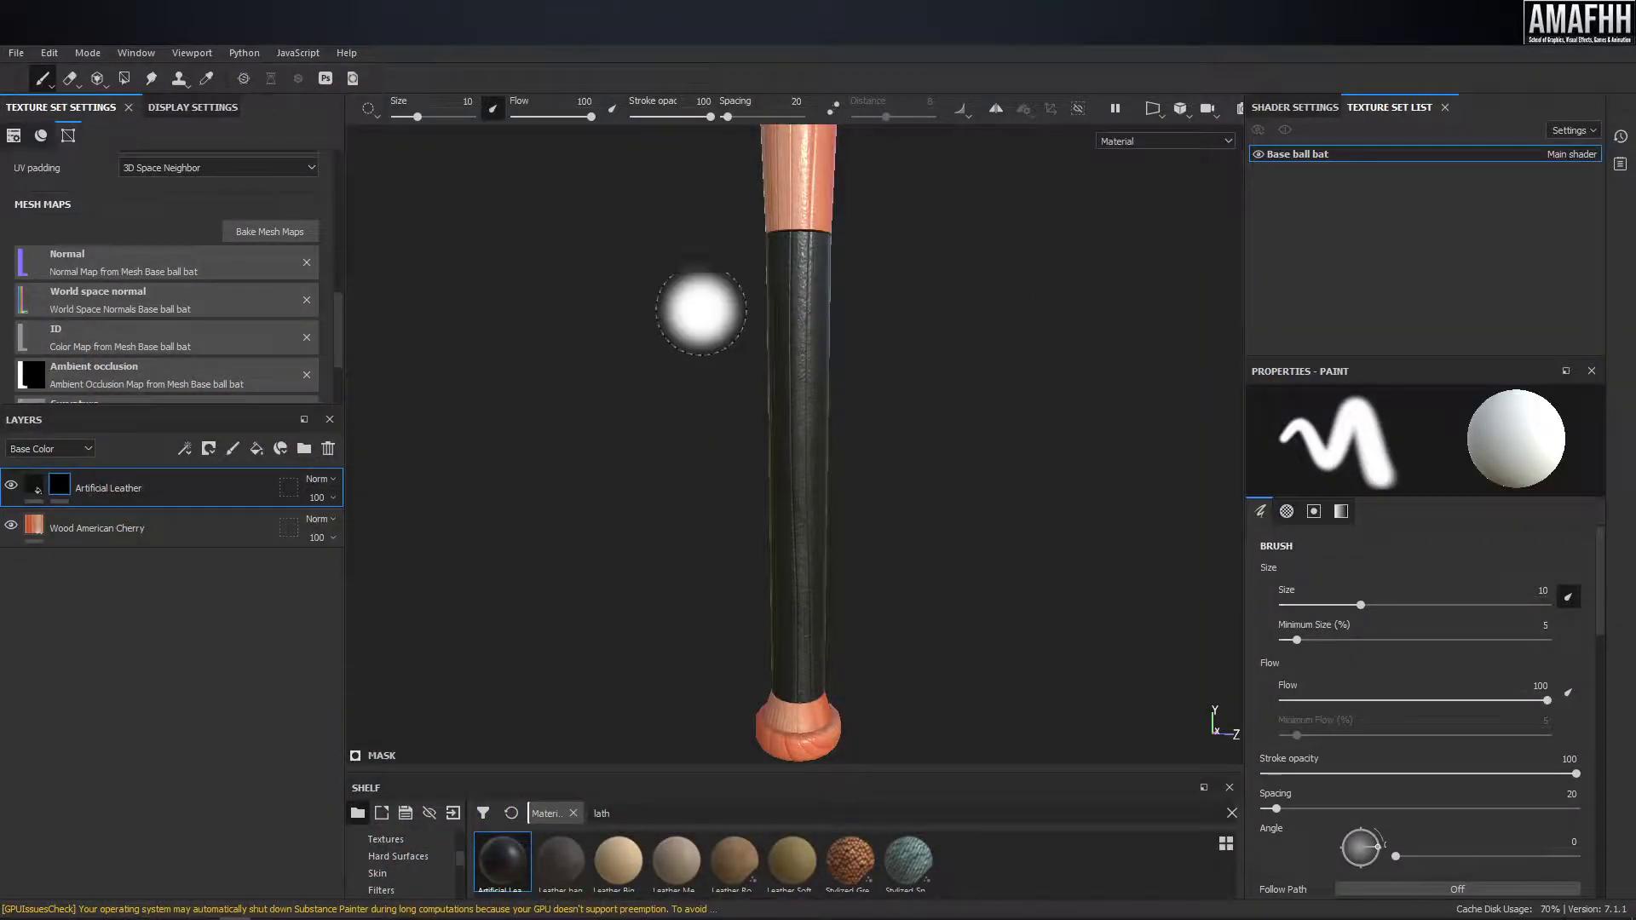
- Add Fill layer 1 above Artificial Leather with base colour red ff0000
{"action": "left_click_drag", "start_coordinate": [699, 311], "coordinate": [986, 347], "text": "alt"}
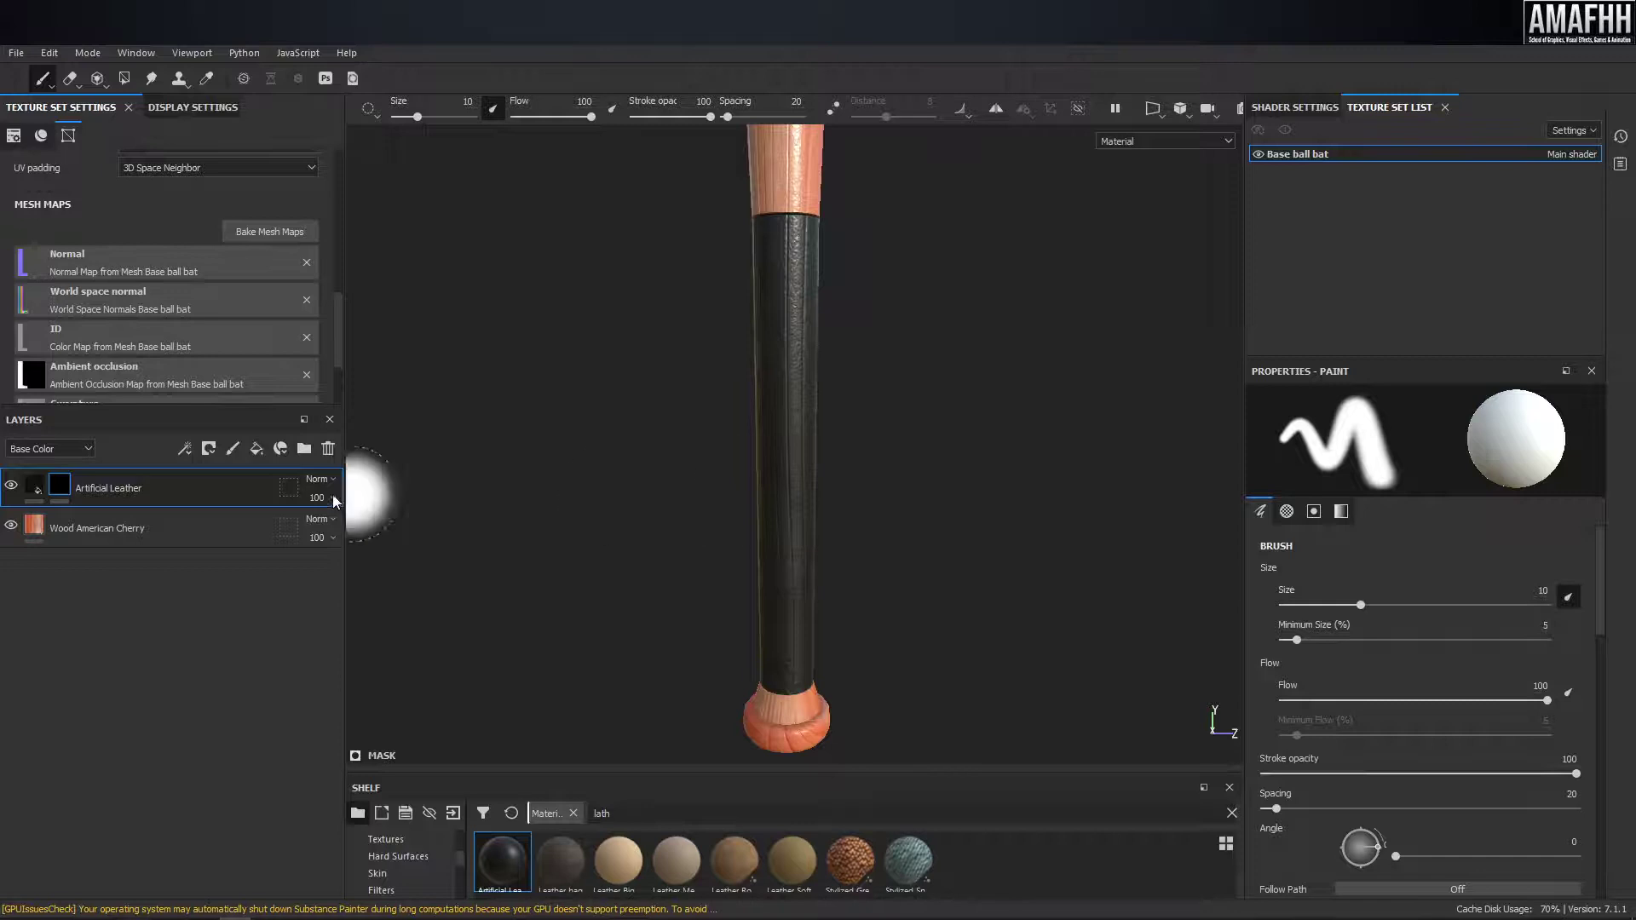
{"action": "left_click", "coordinate": [265, 455]}
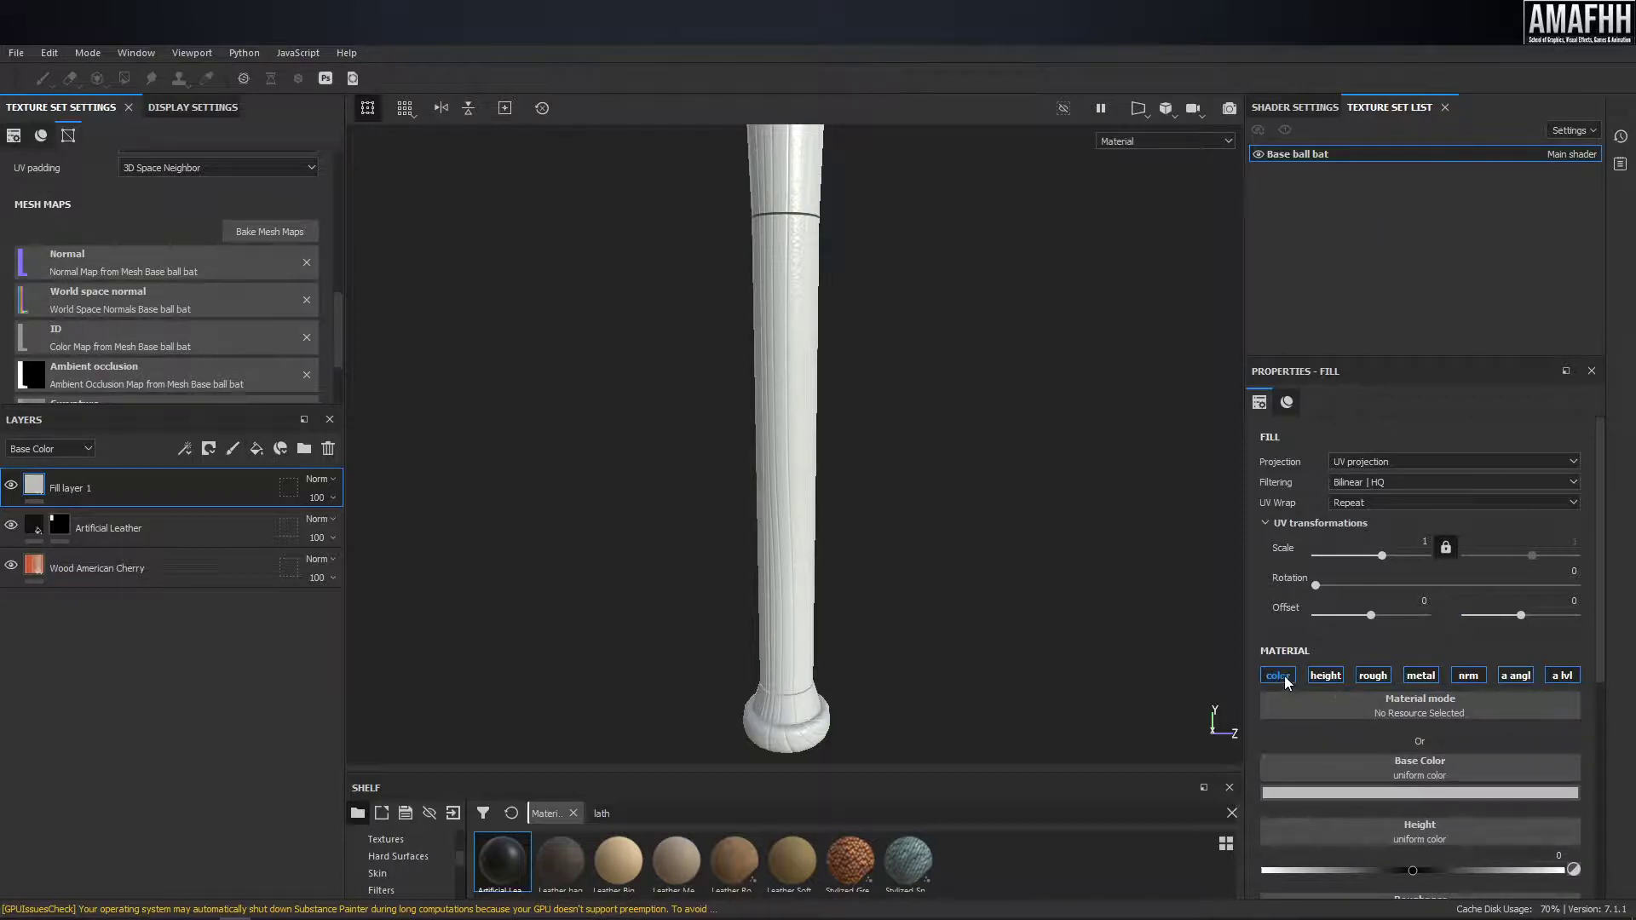
{"action": "left_click", "coordinate": [1358, 793]}
{"action": "left_click_drag", "start_coordinate": [1423, 666], "coordinate": [1292, 734]}
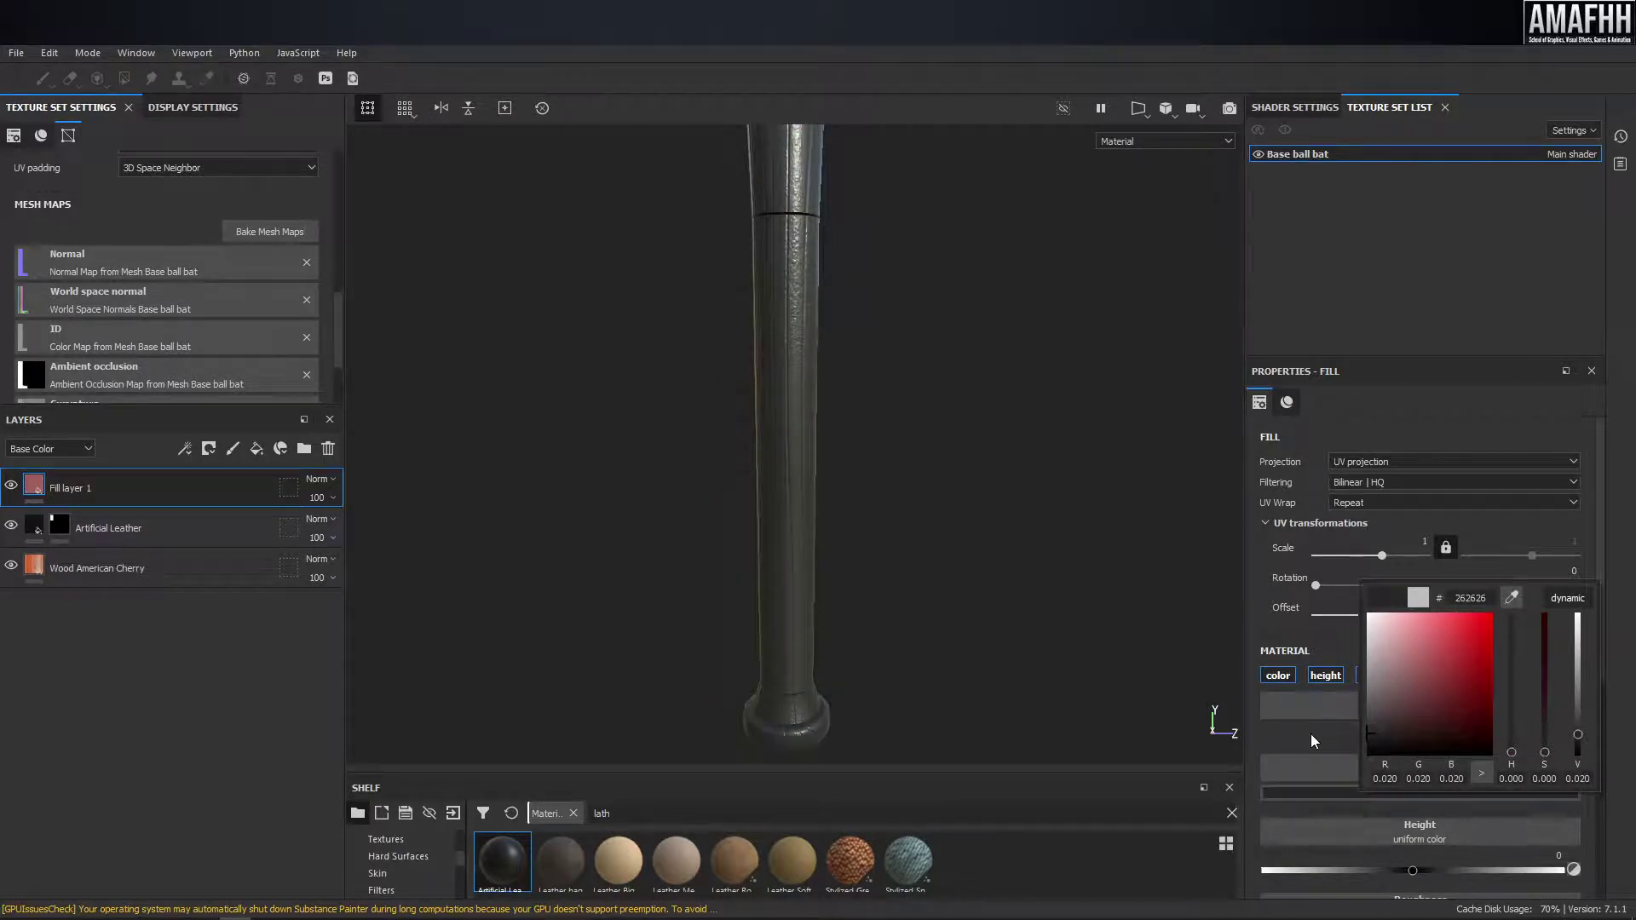
{"action": "left_click", "coordinate": [1307, 729]}
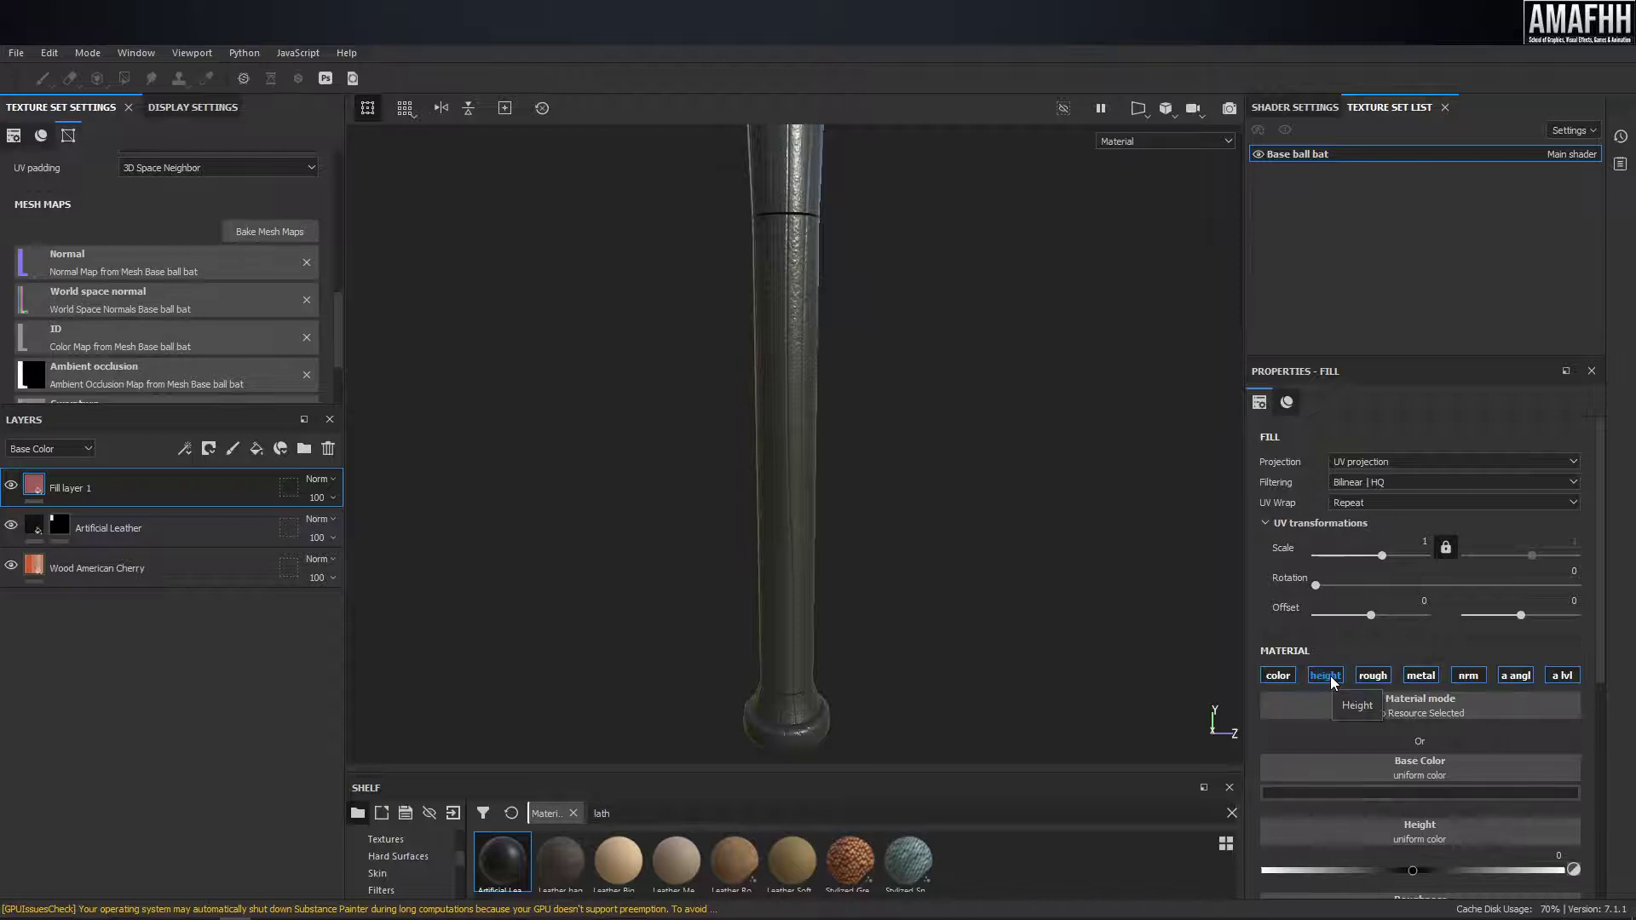
{"action": "left_click", "coordinate": [1373, 791]}
{"action": "left_click_drag", "start_coordinate": [1413, 692], "coordinate": [1567, 576]}
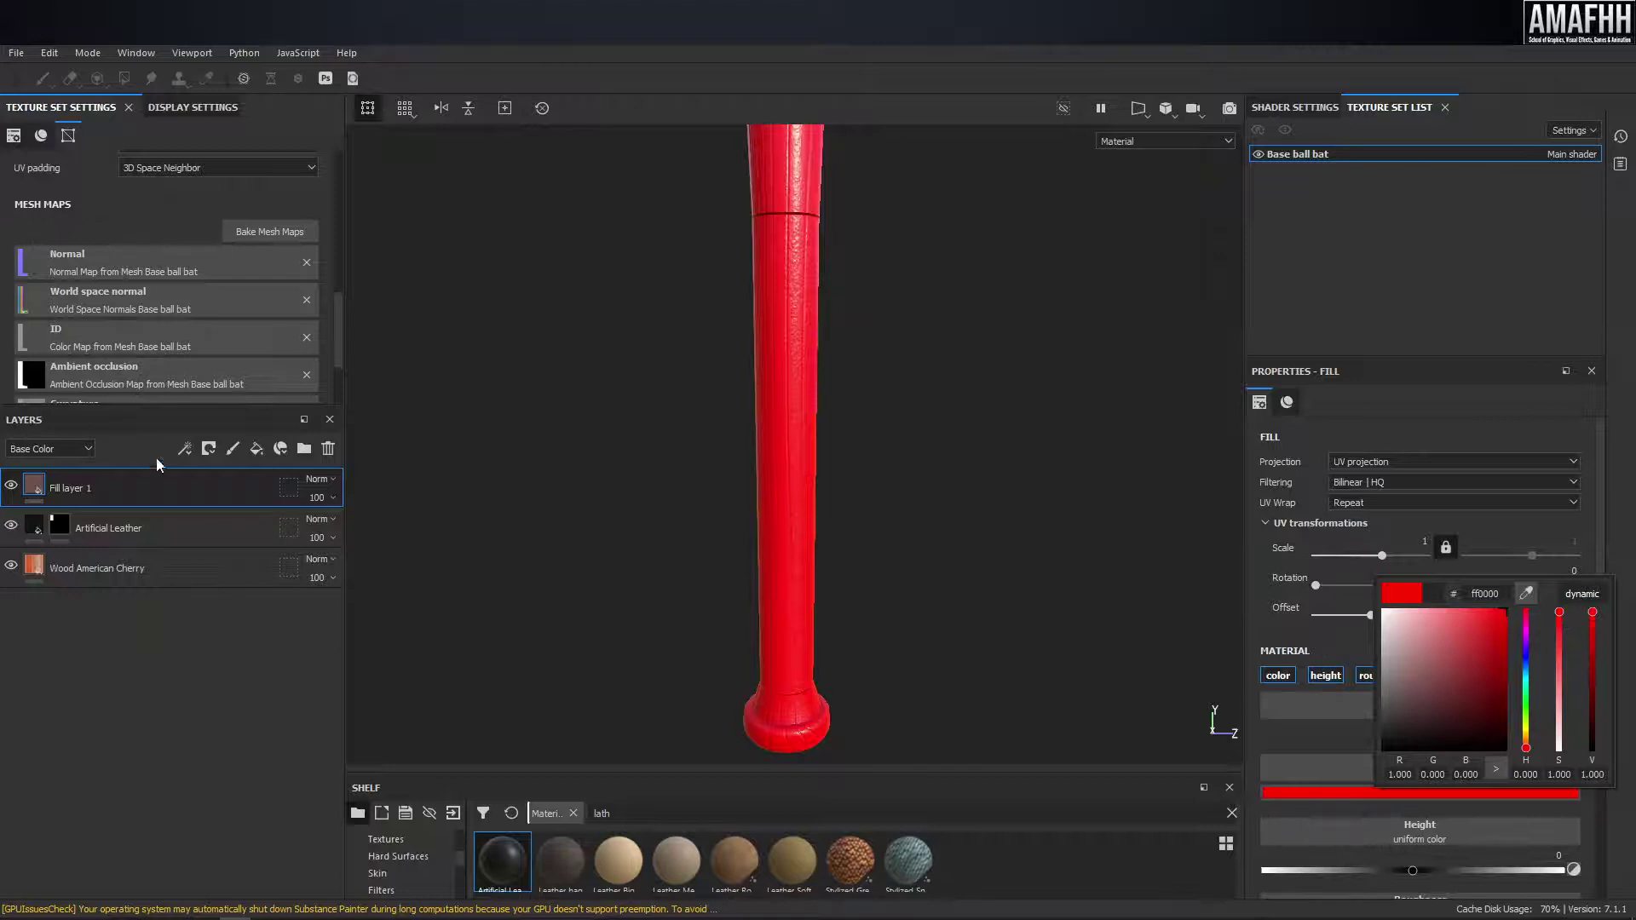
{"action": "left_click", "coordinate": [163, 493]}
- Give Fill layer 1 a black mask holding a fill effect, and enlarge the Shelf to Procedurals
{"action": "left_click", "coordinate": [208, 448]}
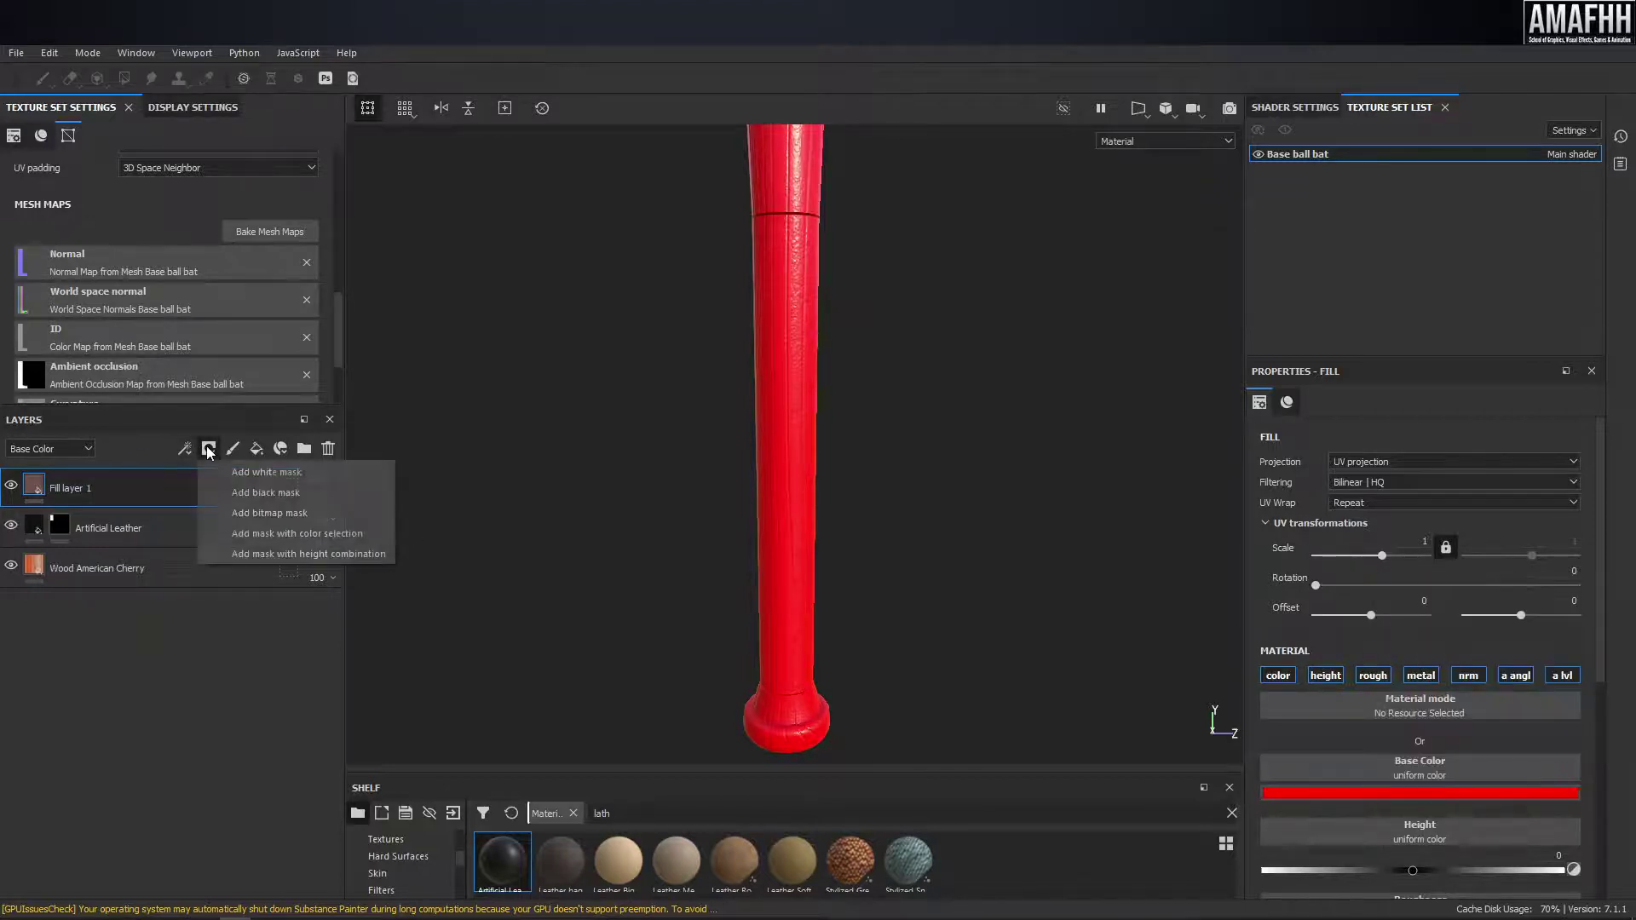
{"action": "left_click", "coordinate": [235, 493]}
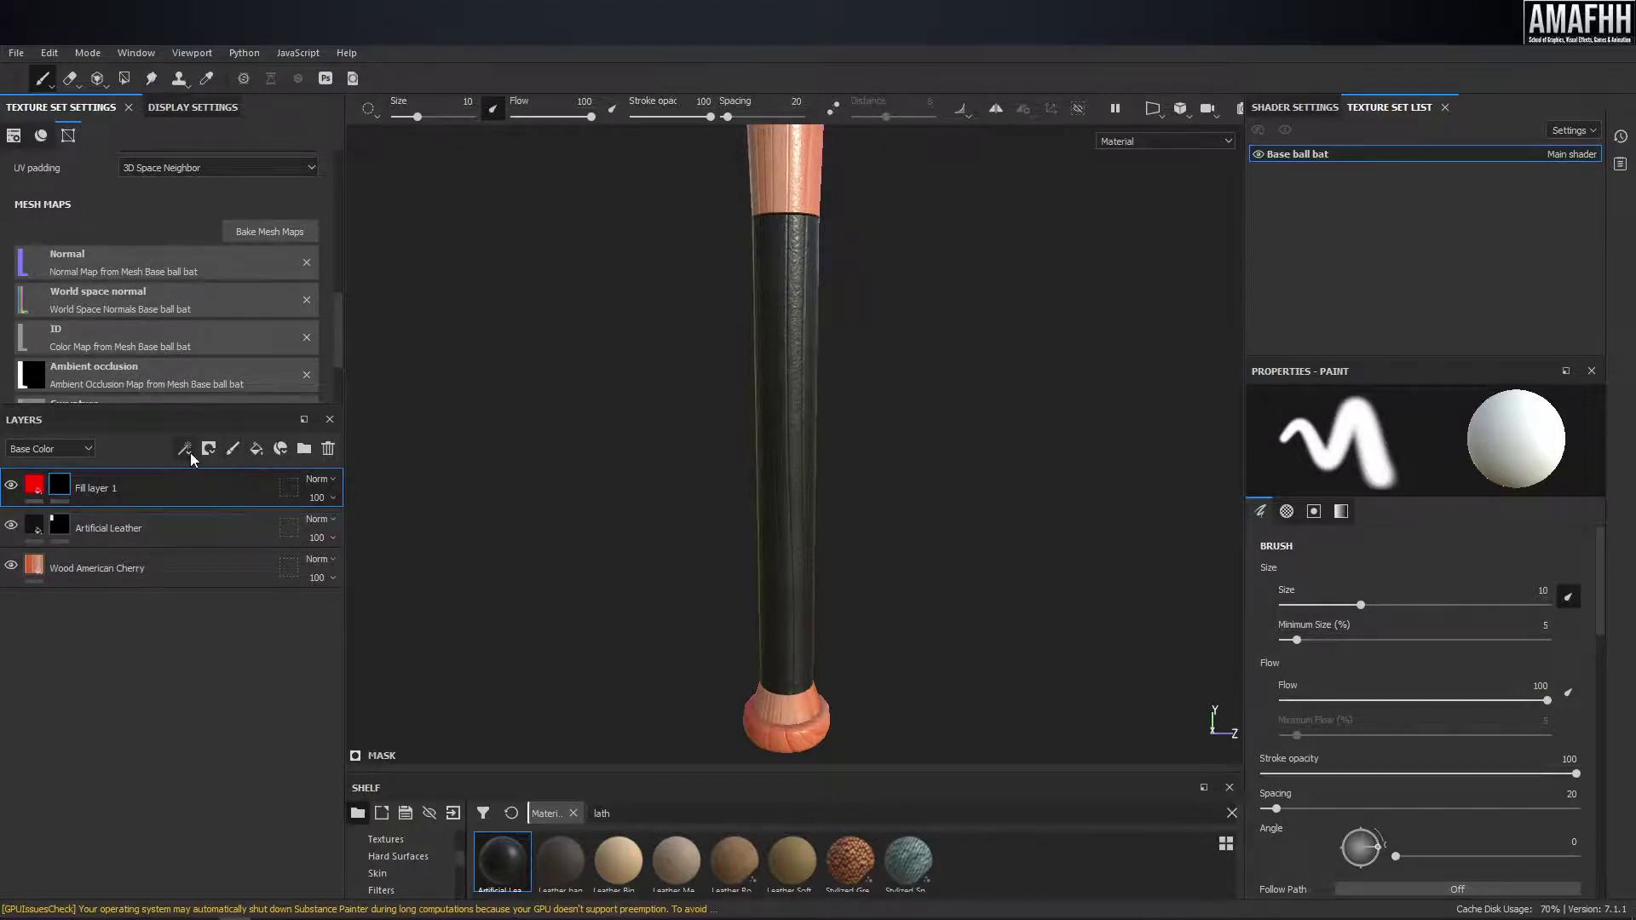
{"action": "left_click", "coordinate": [185, 449]}
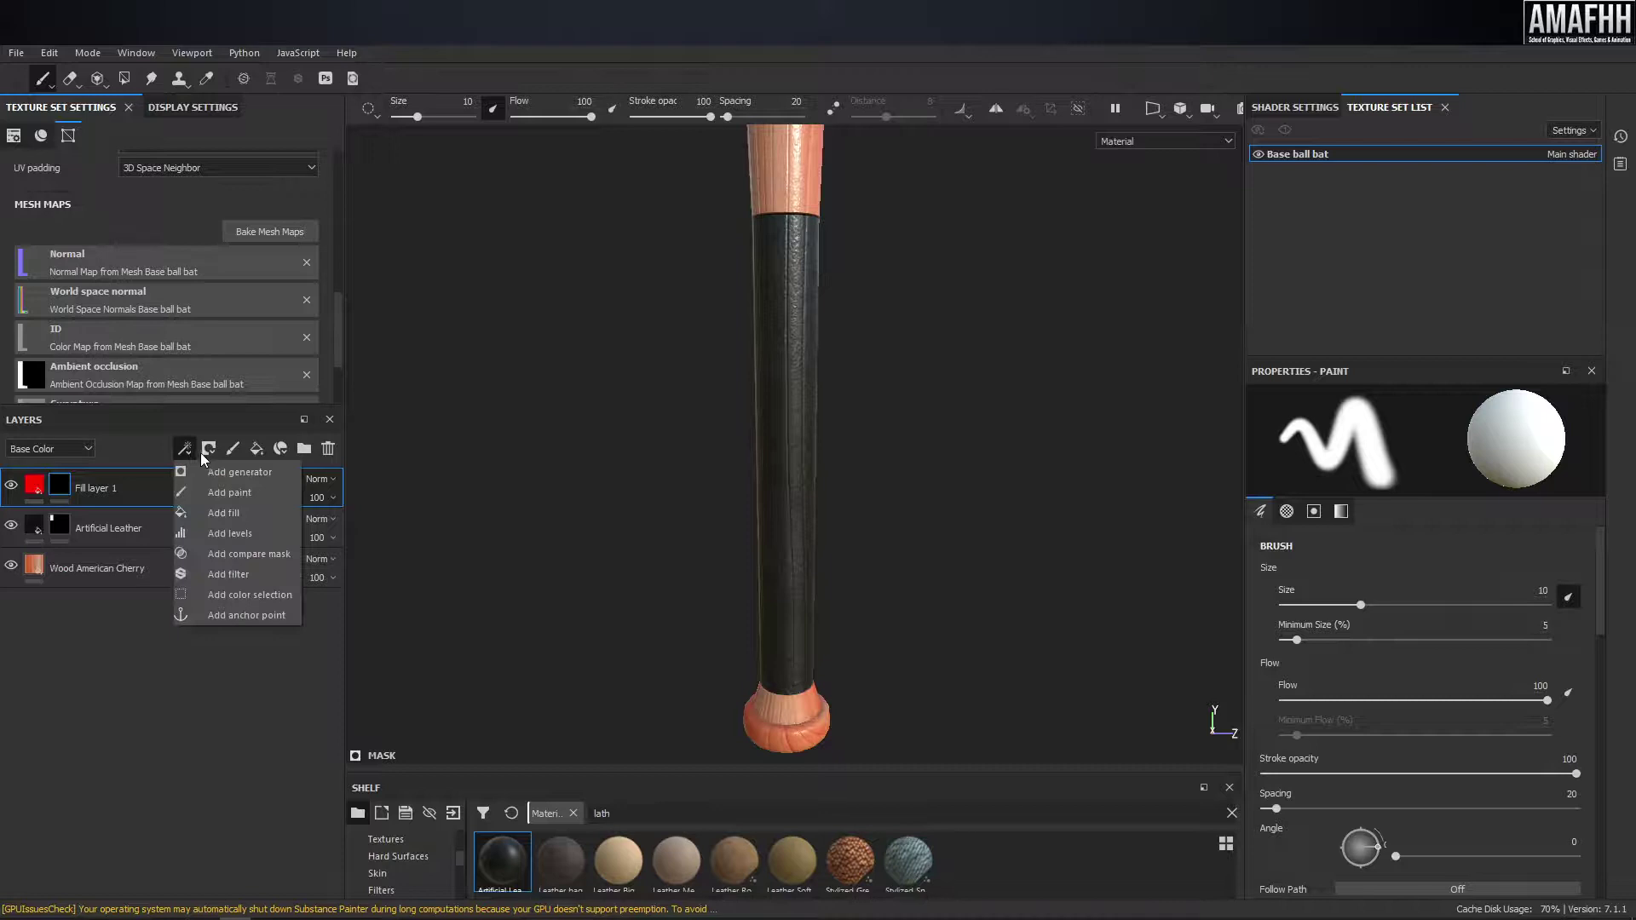
{"action": "left_click", "coordinate": [234, 516]}
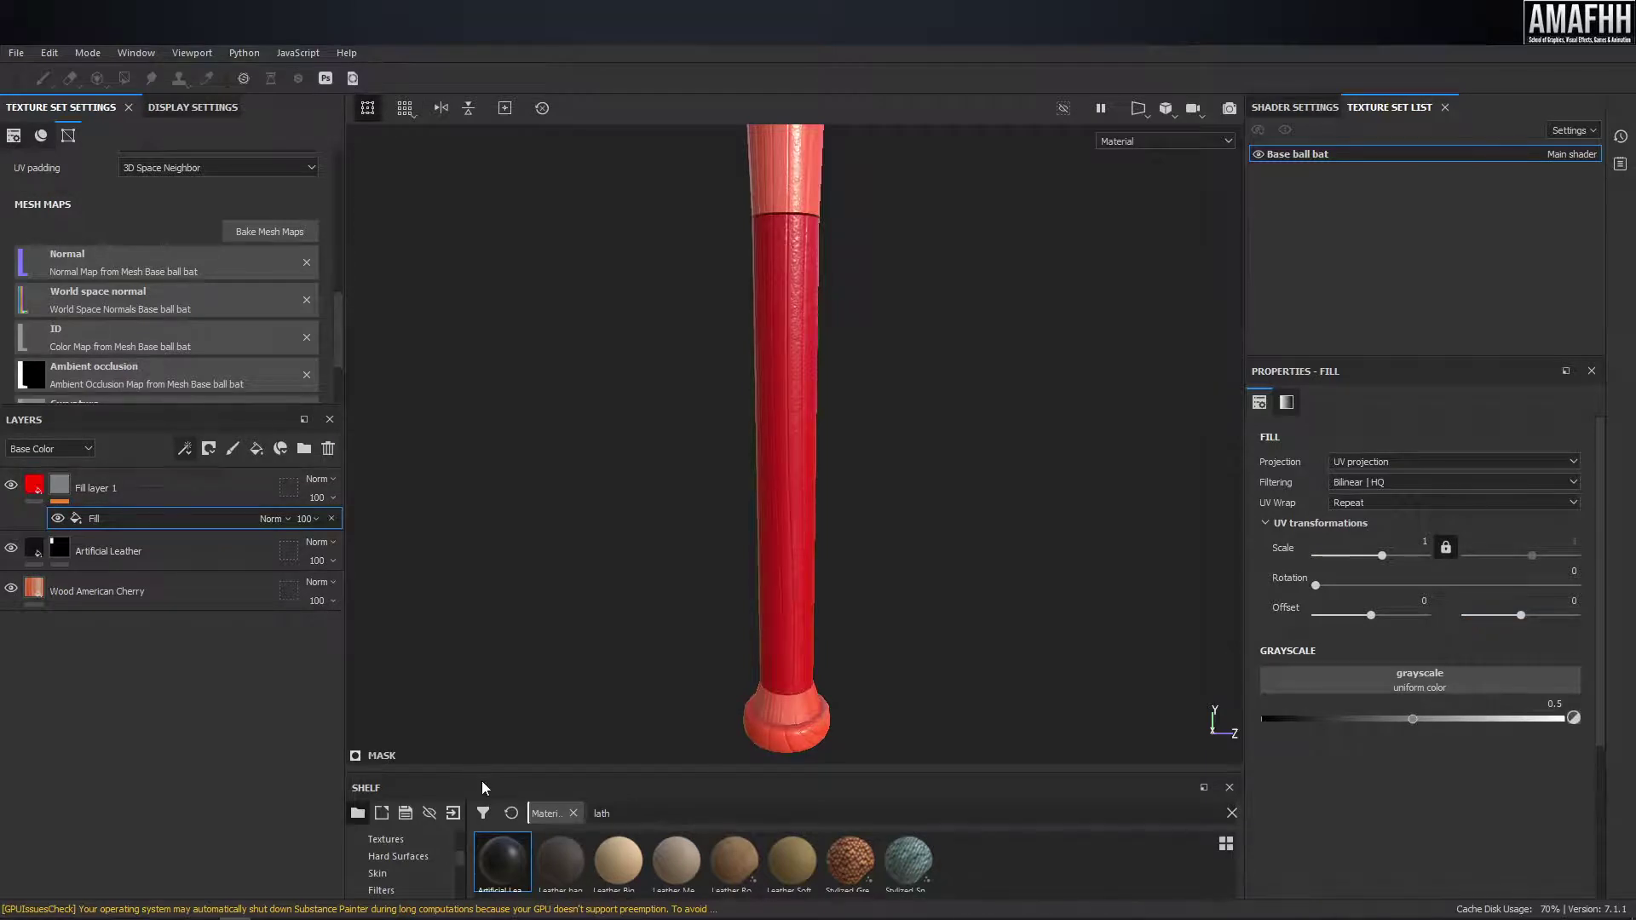
{"action": "left_click_drag", "start_coordinate": [490, 771], "coordinate": [523, 571]}
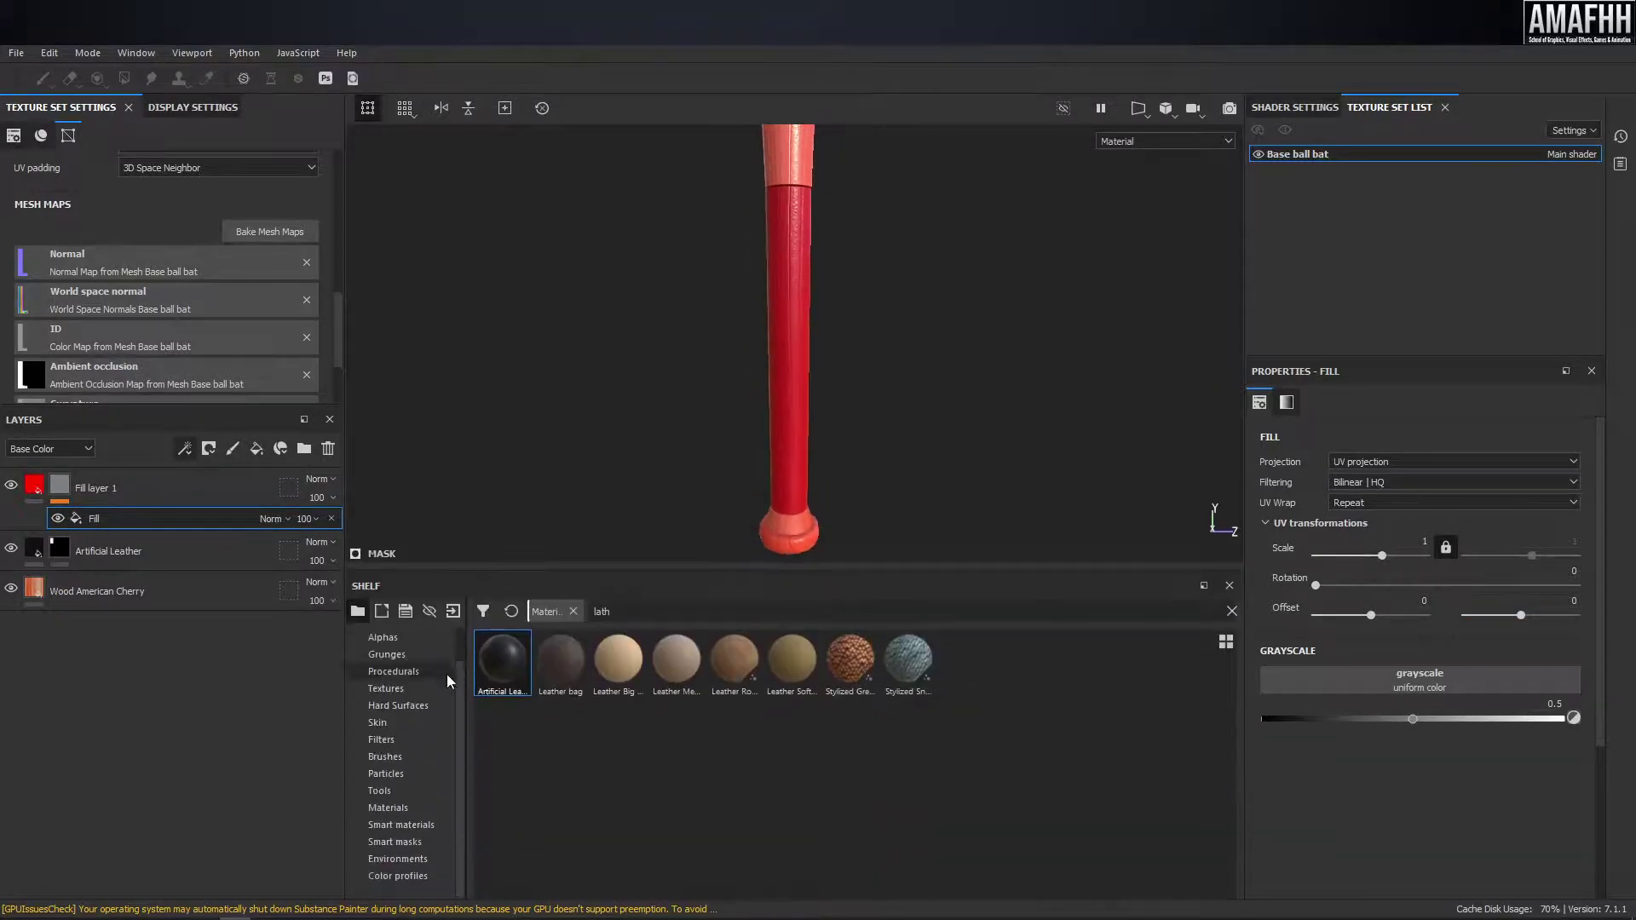
{"action": "left_click", "coordinate": [414, 671]}
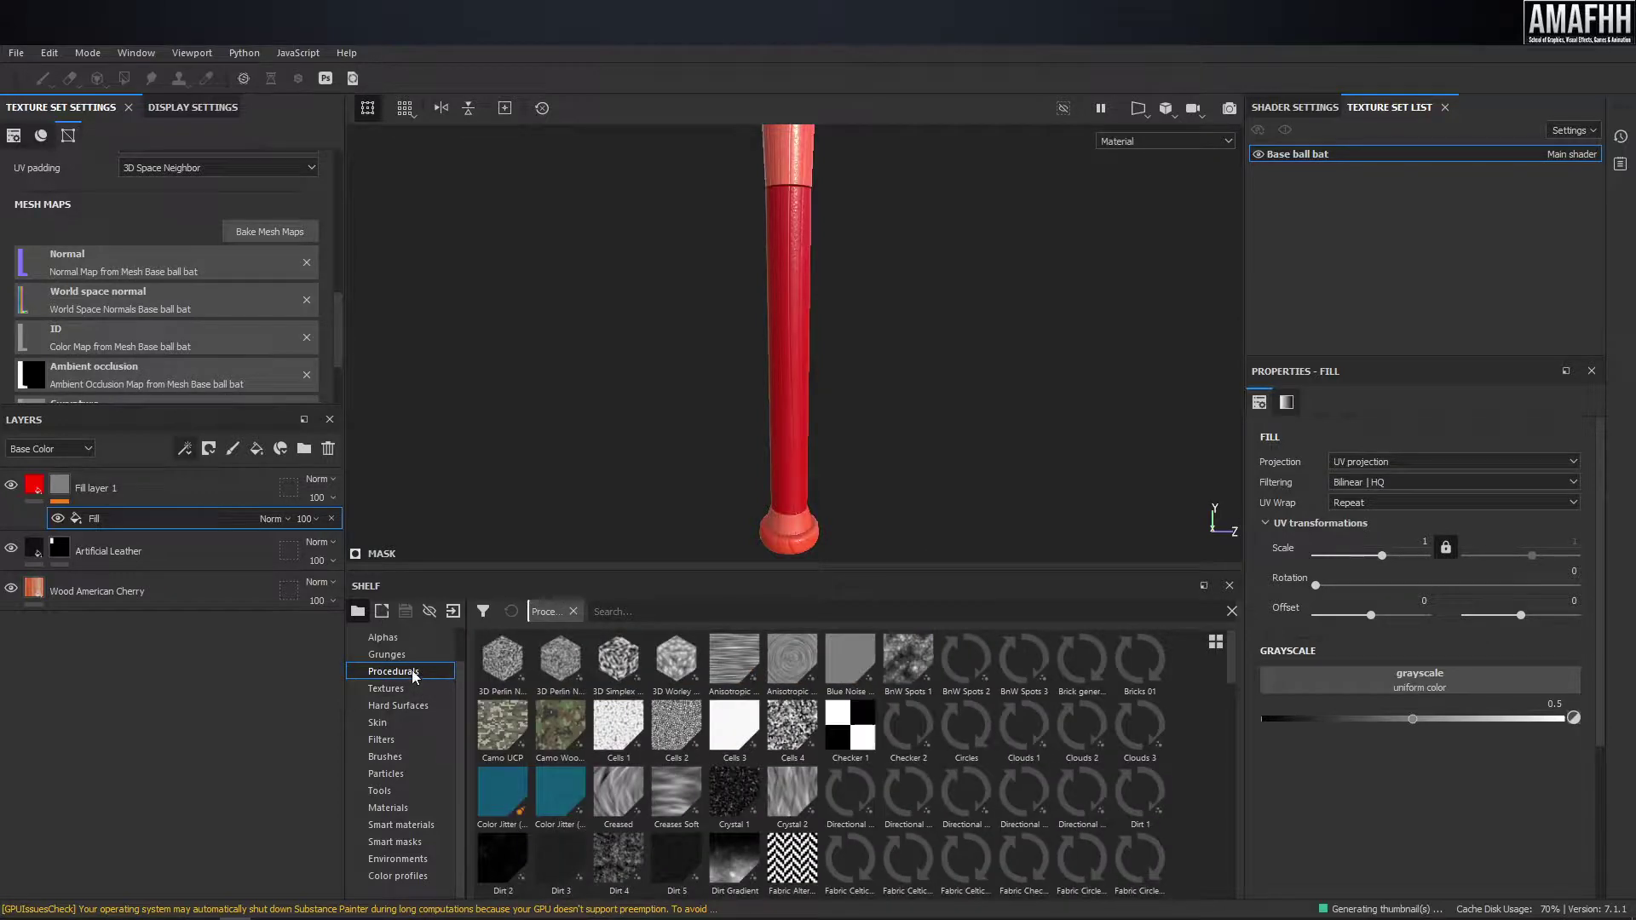
- Put Gradient Weave Angle Rotated in the fill effect's Grayscale slot with scale 25
{"action": "scroll", "coordinate": [1039, 765], "scroll_direction": "down", "scroll_amount": 3}
{"action": "scroll", "coordinate": [1040, 758], "scroll_direction": "up", "scroll_amount": 5}
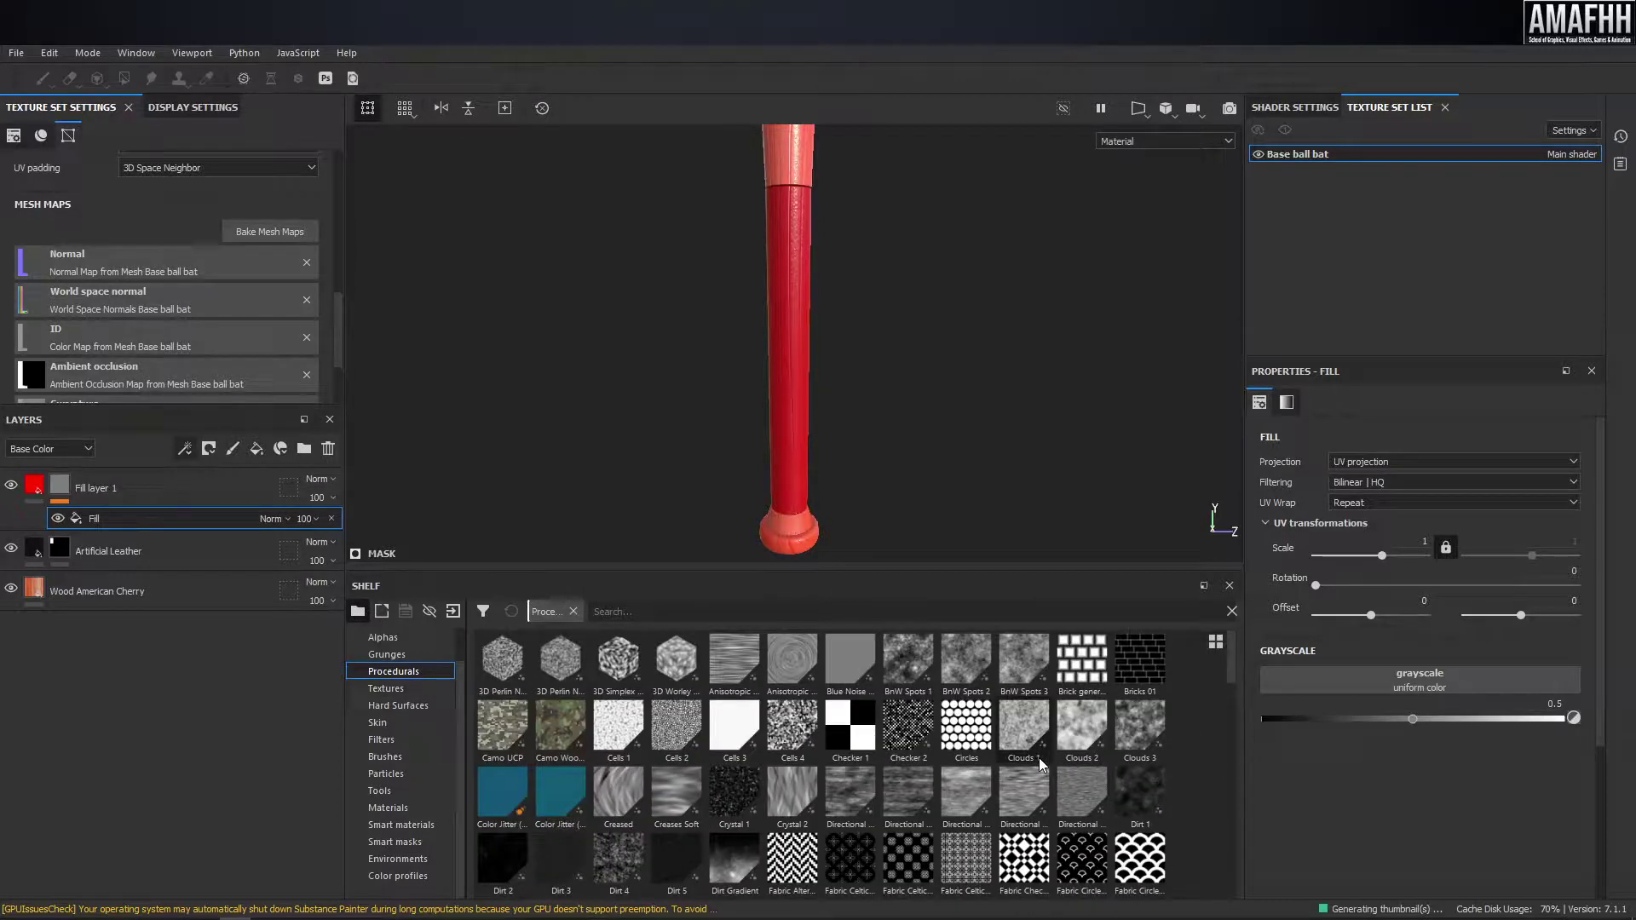
{"action": "scroll", "coordinate": [1039, 764], "scroll_direction": "down", "scroll_amount": 3}
{"action": "scroll", "coordinate": [1027, 738], "scroll_direction": "up", "scroll_amount": 3}
{"action": "scroll", "coordinate": [1027, 738], "scroll_direction": "down", "scroll_amount": 3}
{"action": "scroll", "coordinate": [1026, 738], "scroll_direction": "down", "scroll_amount": 3}
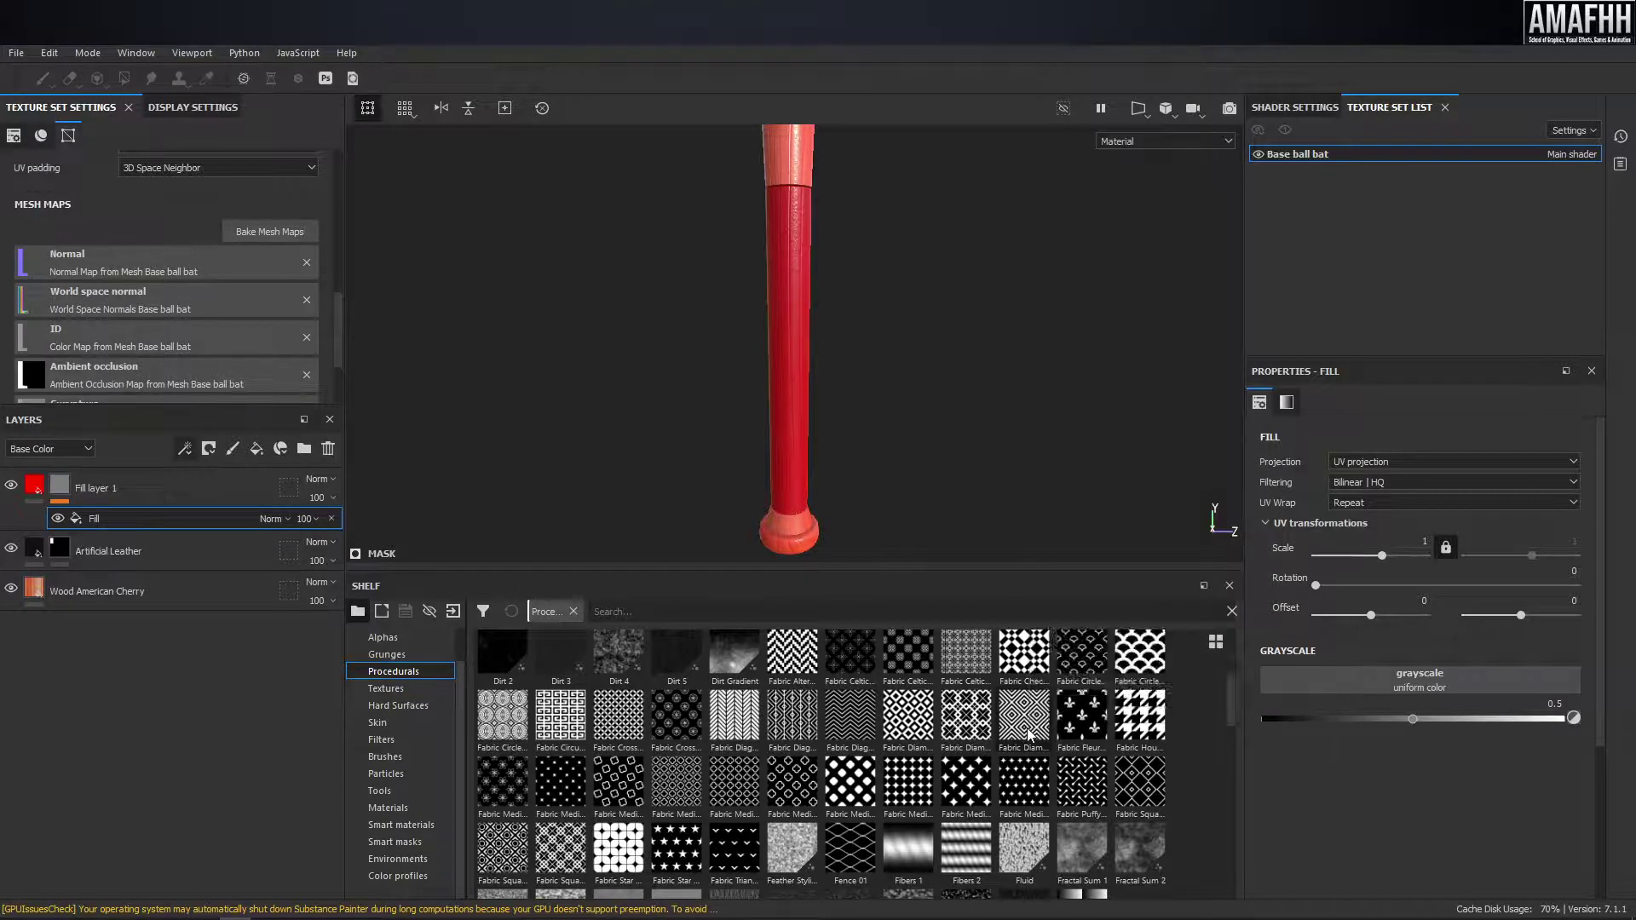
{"action": "scroll", "coordinate": [1027, 735], "scroll_direction": "down", "scroll_amount": 5}
{"action": "scroll", "coordinate": [1026, 728], "scroll_direction": "up", "scroll_amount": 3}
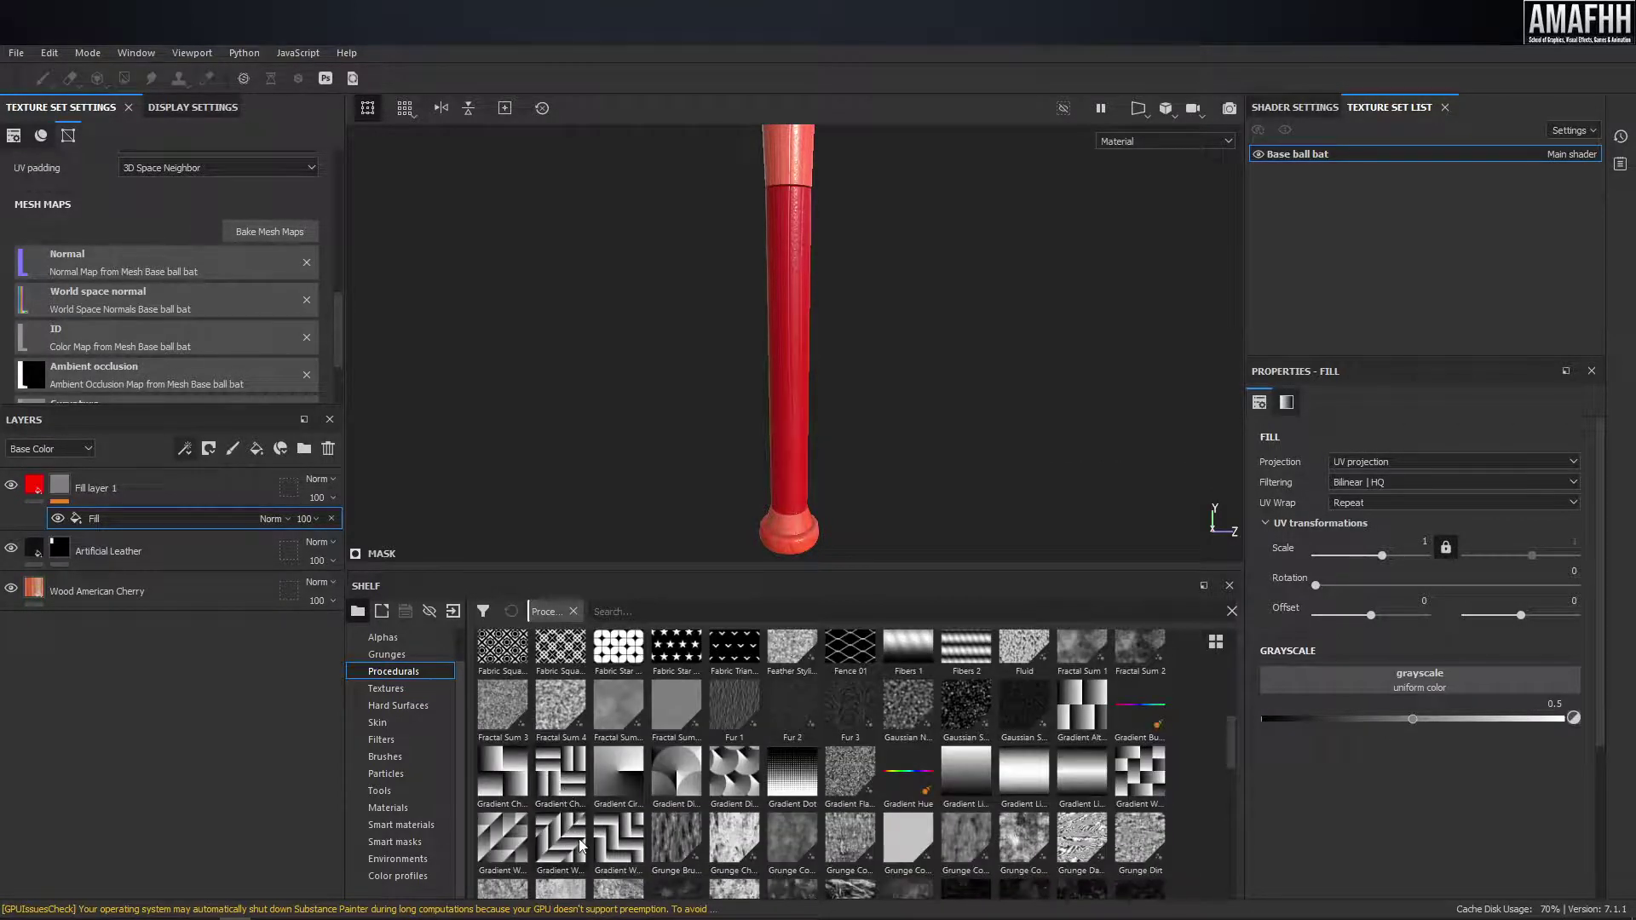
{"action": "mouse_move", "coordinate": [555, 836]}
{"action": "left_mouse_down"}
{"action": "mouse_move", "coordinate": [839, 801]}
{"action": "mouse_move", "coordinate": [1419, 681]}
{"action": "left_mouse_up"}
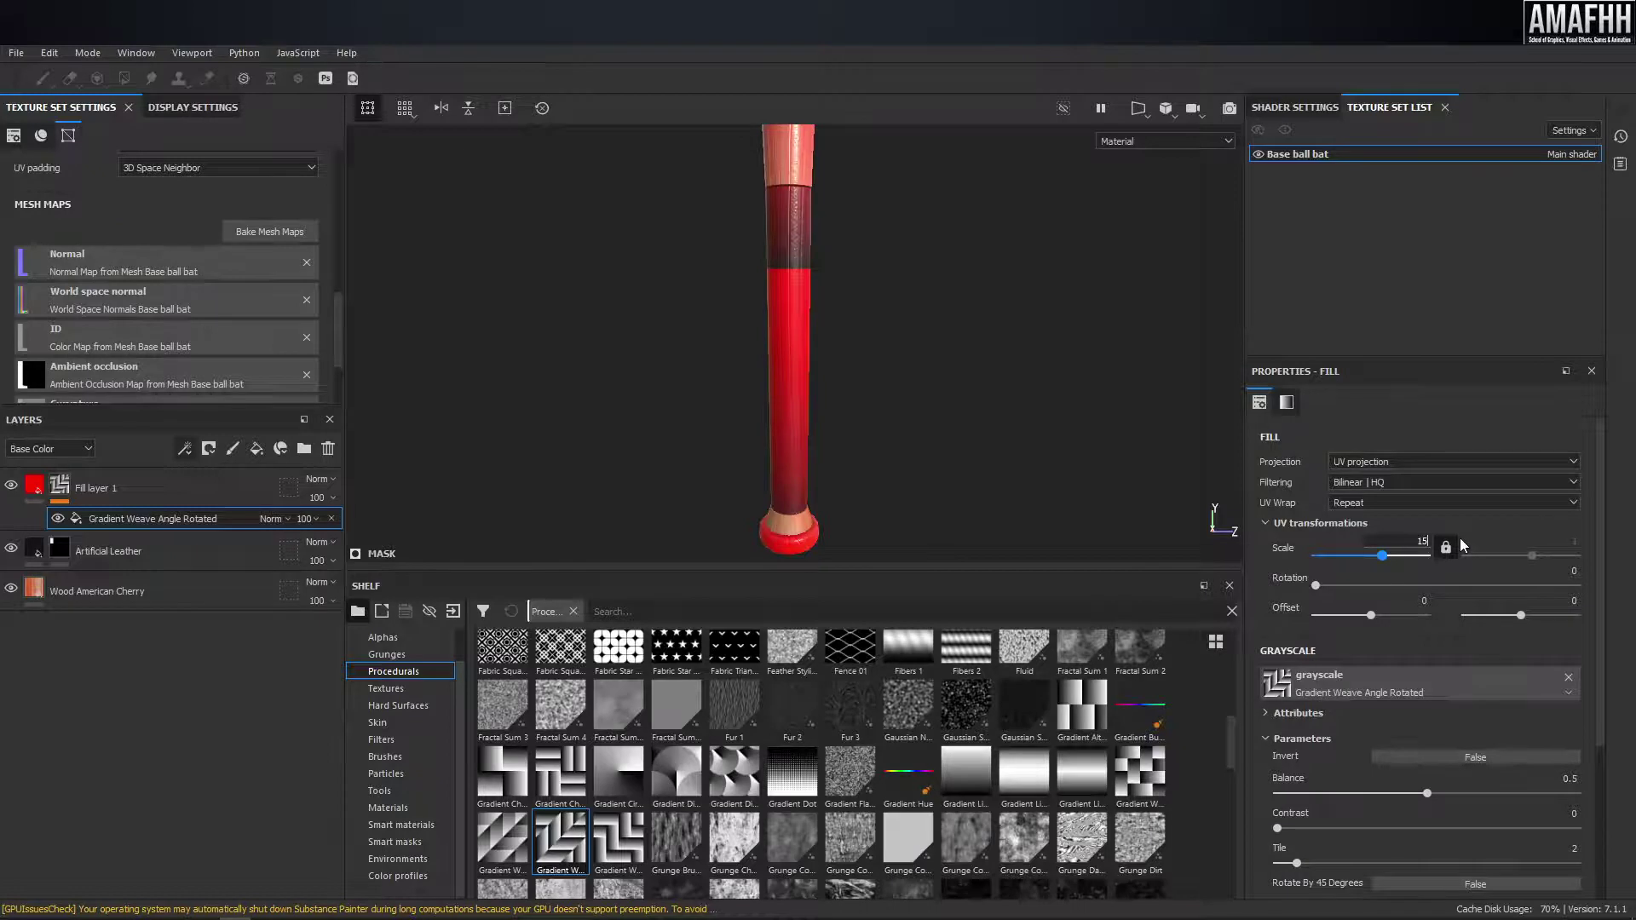
{"action": "type", "text": "15"}
{"action": "key", "text": "Return"}
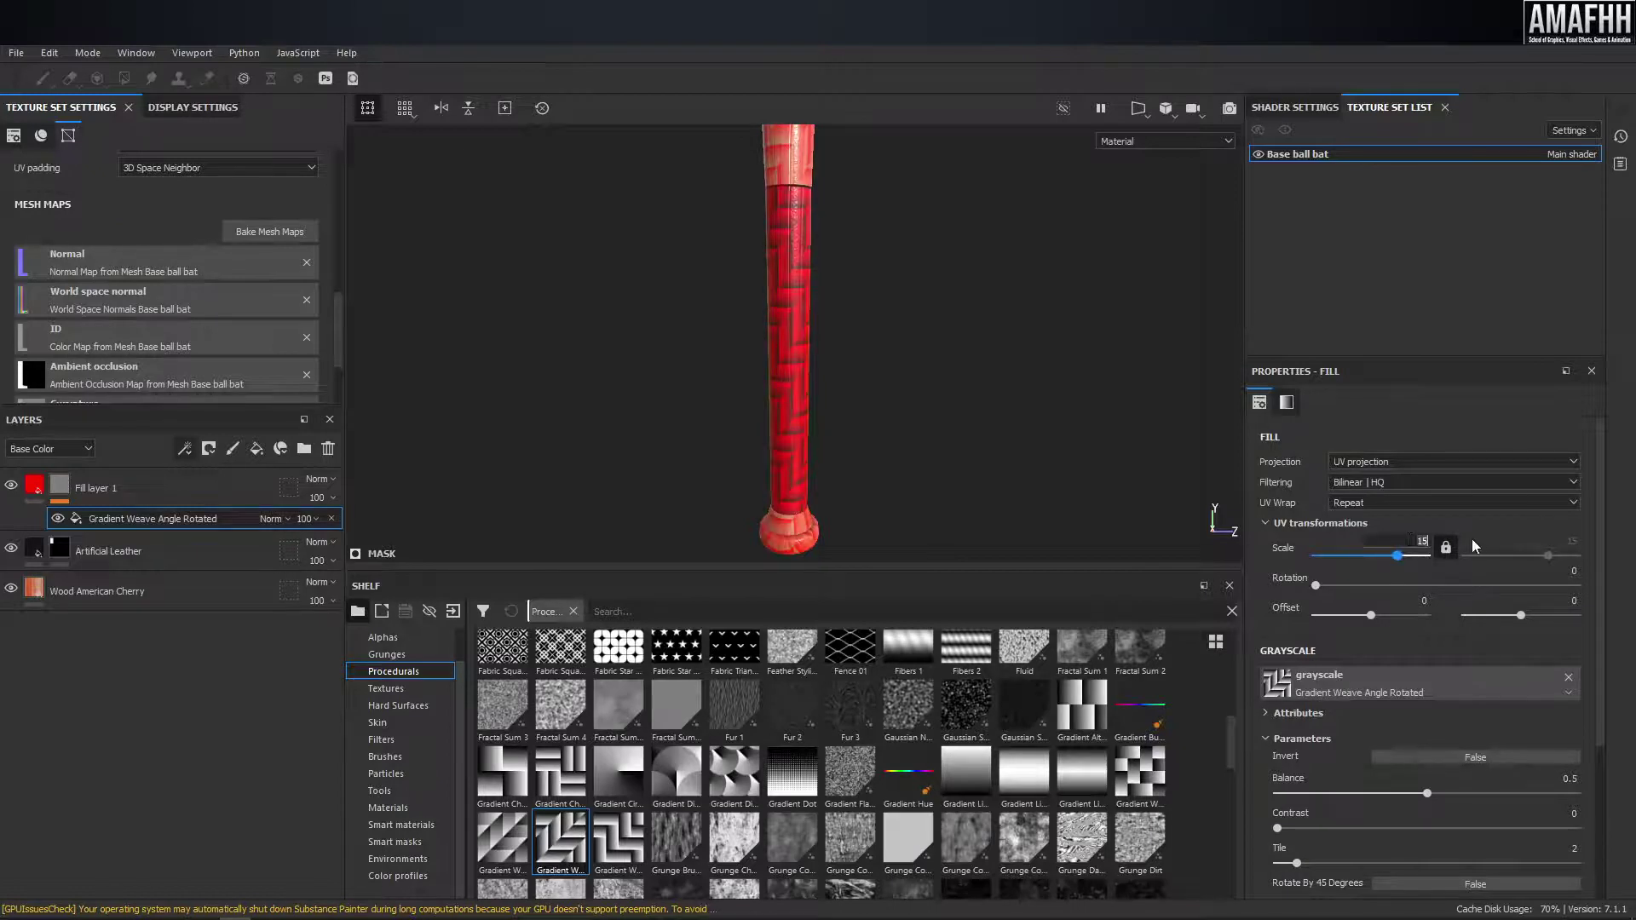
{"action": "type", "text": "25"}
{"action": "key", "text": "Return"}
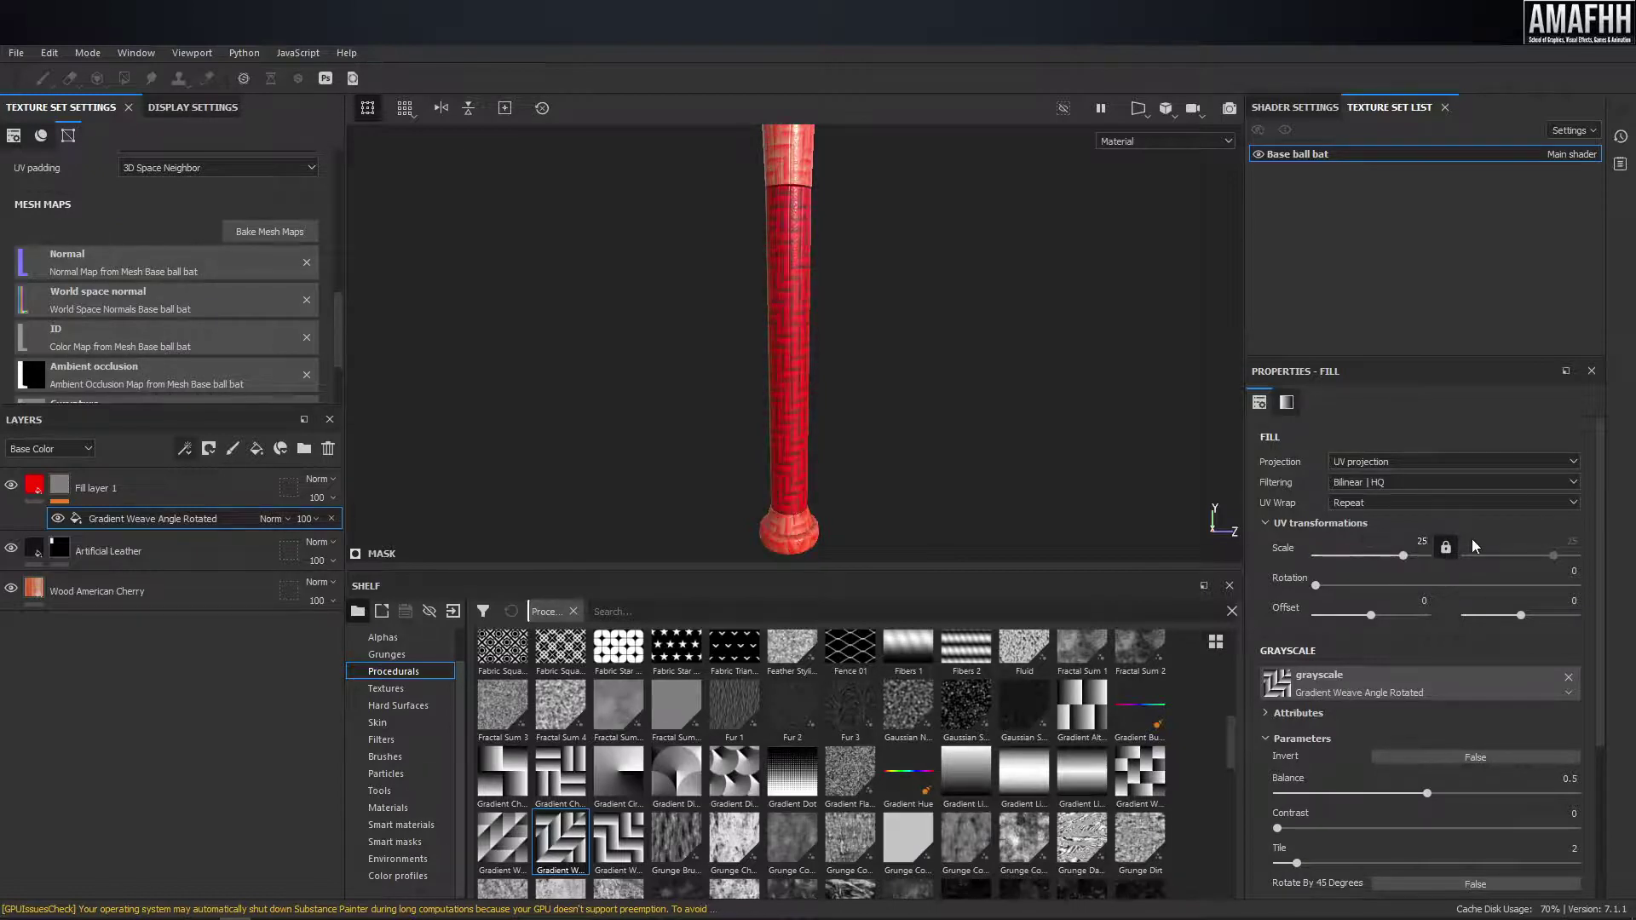
- Swap the mask pattern for Weave 4 and select Fill layer 1
{"action": "scroll", "coordinate": [1312, 707], "scroll_direction": "down", "scroll_amount": 1}
{"action": "scroll", "coordinate": [1312, 708], "scroll_direction": "down", "scroll_amount": 1}
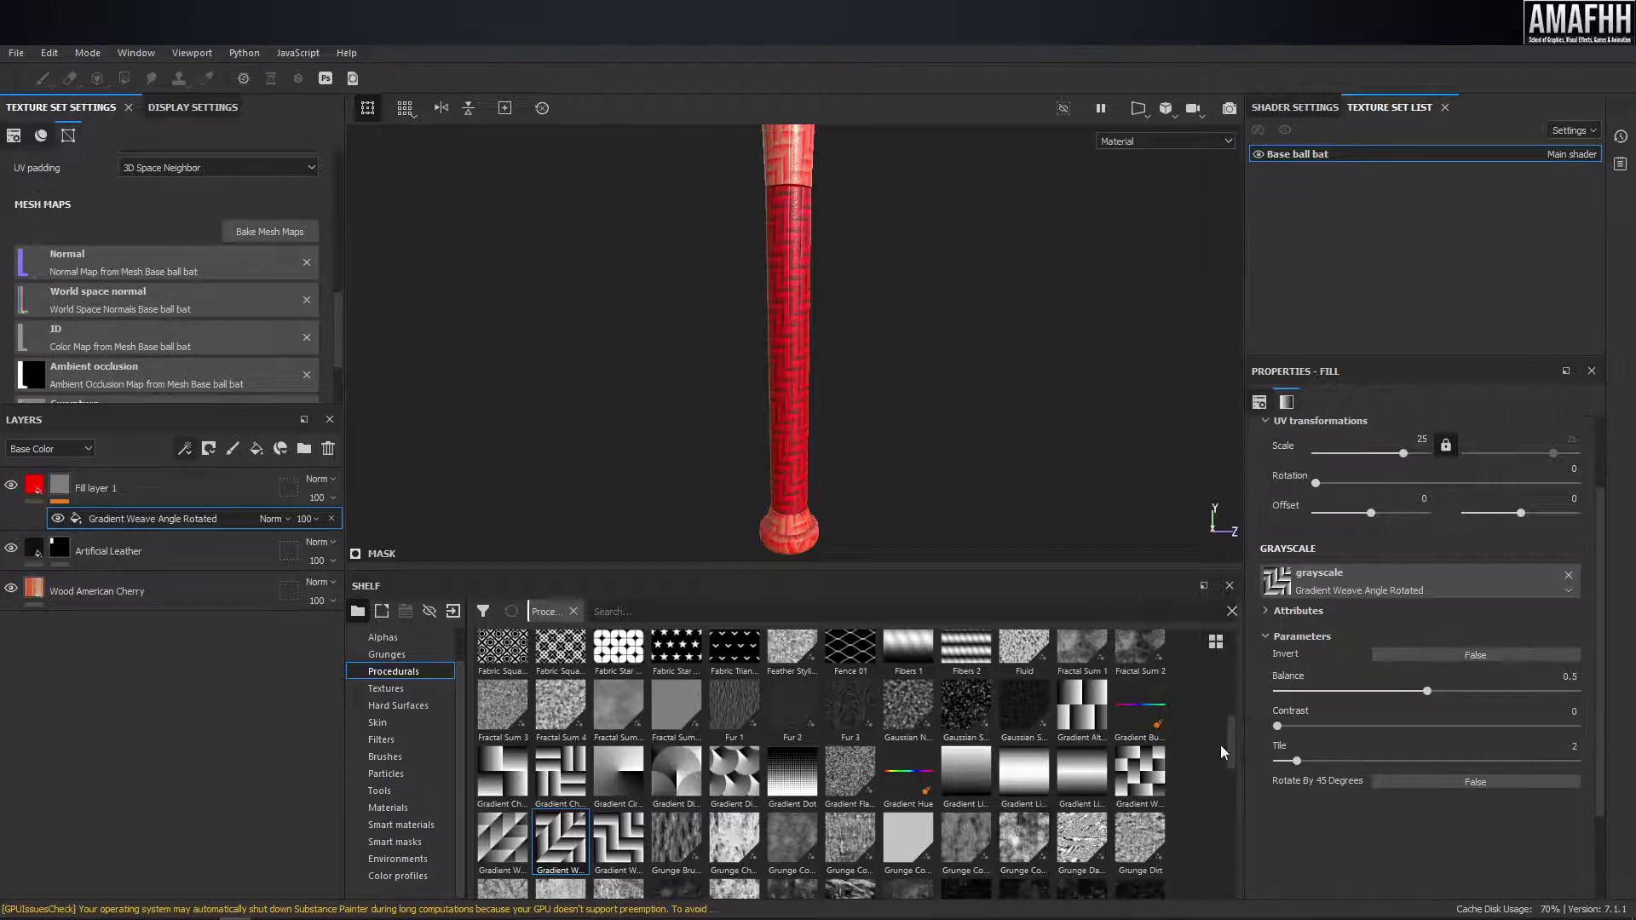
{"action": "scroll", "coordinate": [1033, 786], "scroll_direction": "down", "scroll_amount": 5}
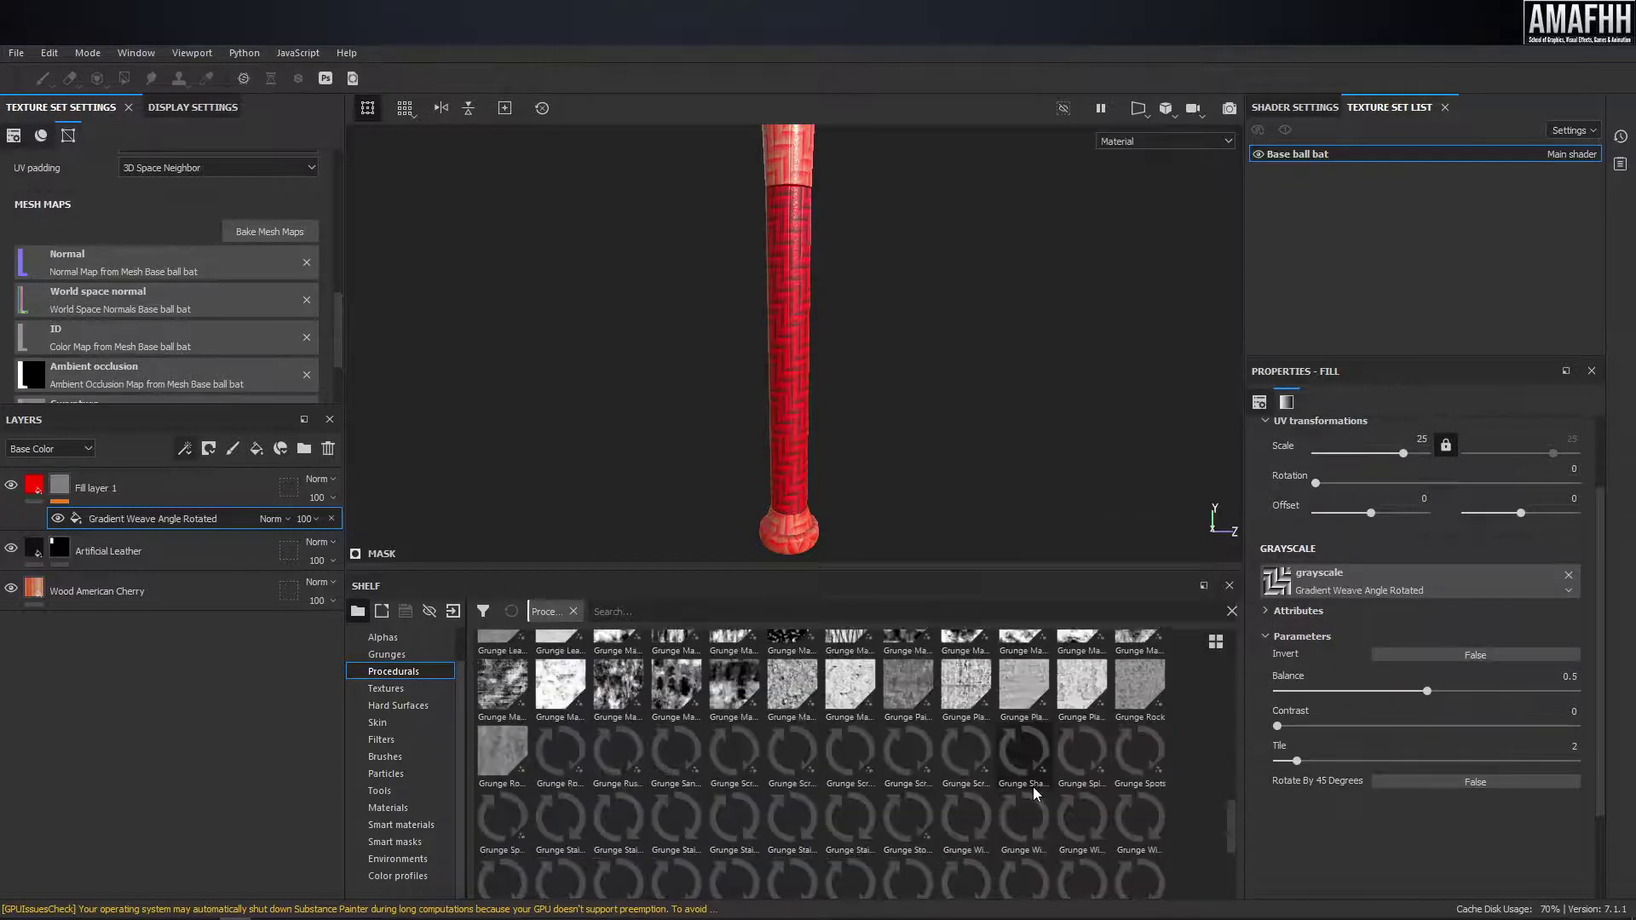
{"action": "scroll", "coordinate": [1033, 793], "scroll_direction": "down", "scroll_amount": 3}
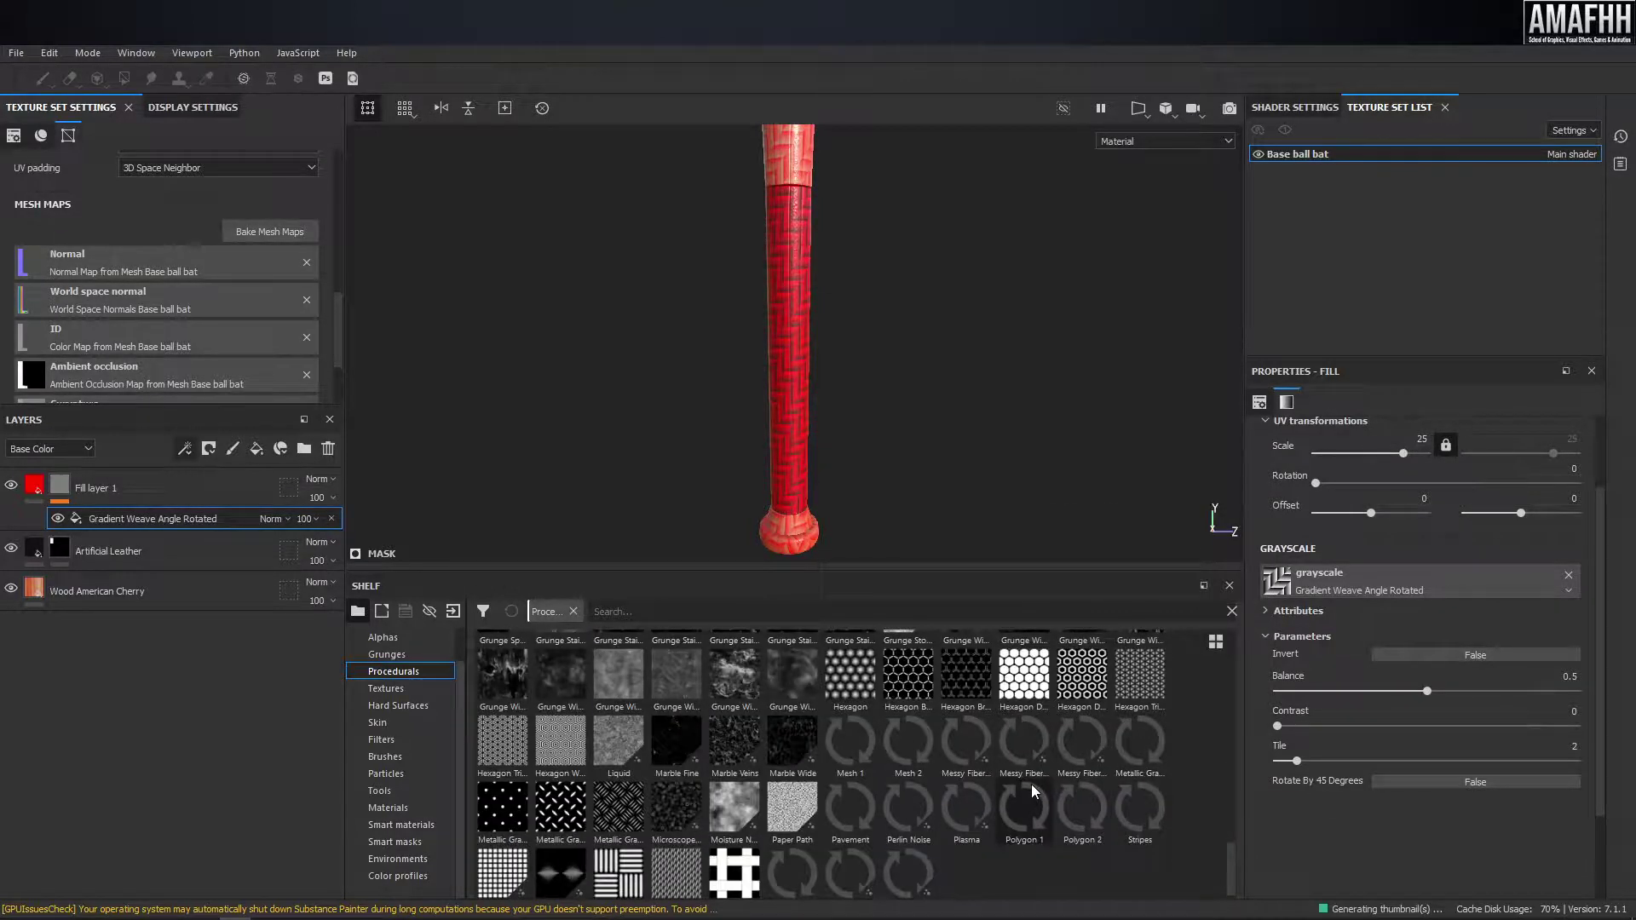
{"action": "mouse_move", "coordinate": [1025, 808]}
{"action": "scroll", "coordinate": [571, 761], "scroll_direction": "down", "scroll_amount": 1}
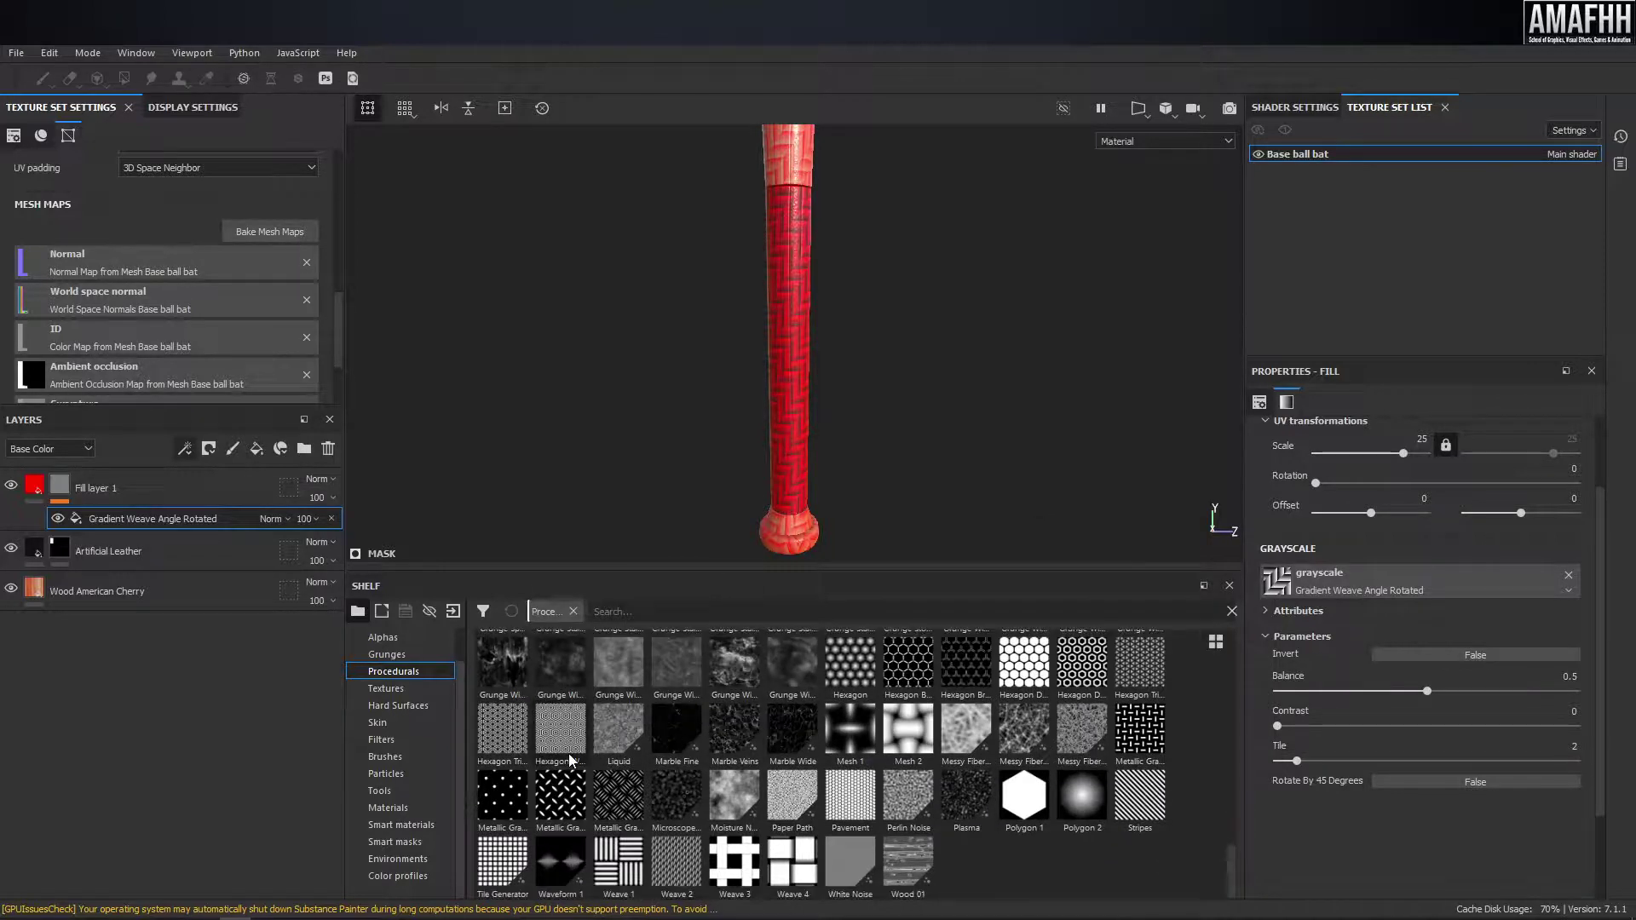
{"action": "left_click_drag", "start_coordinate": [792, 865], "coordinate": [1321, 576]}
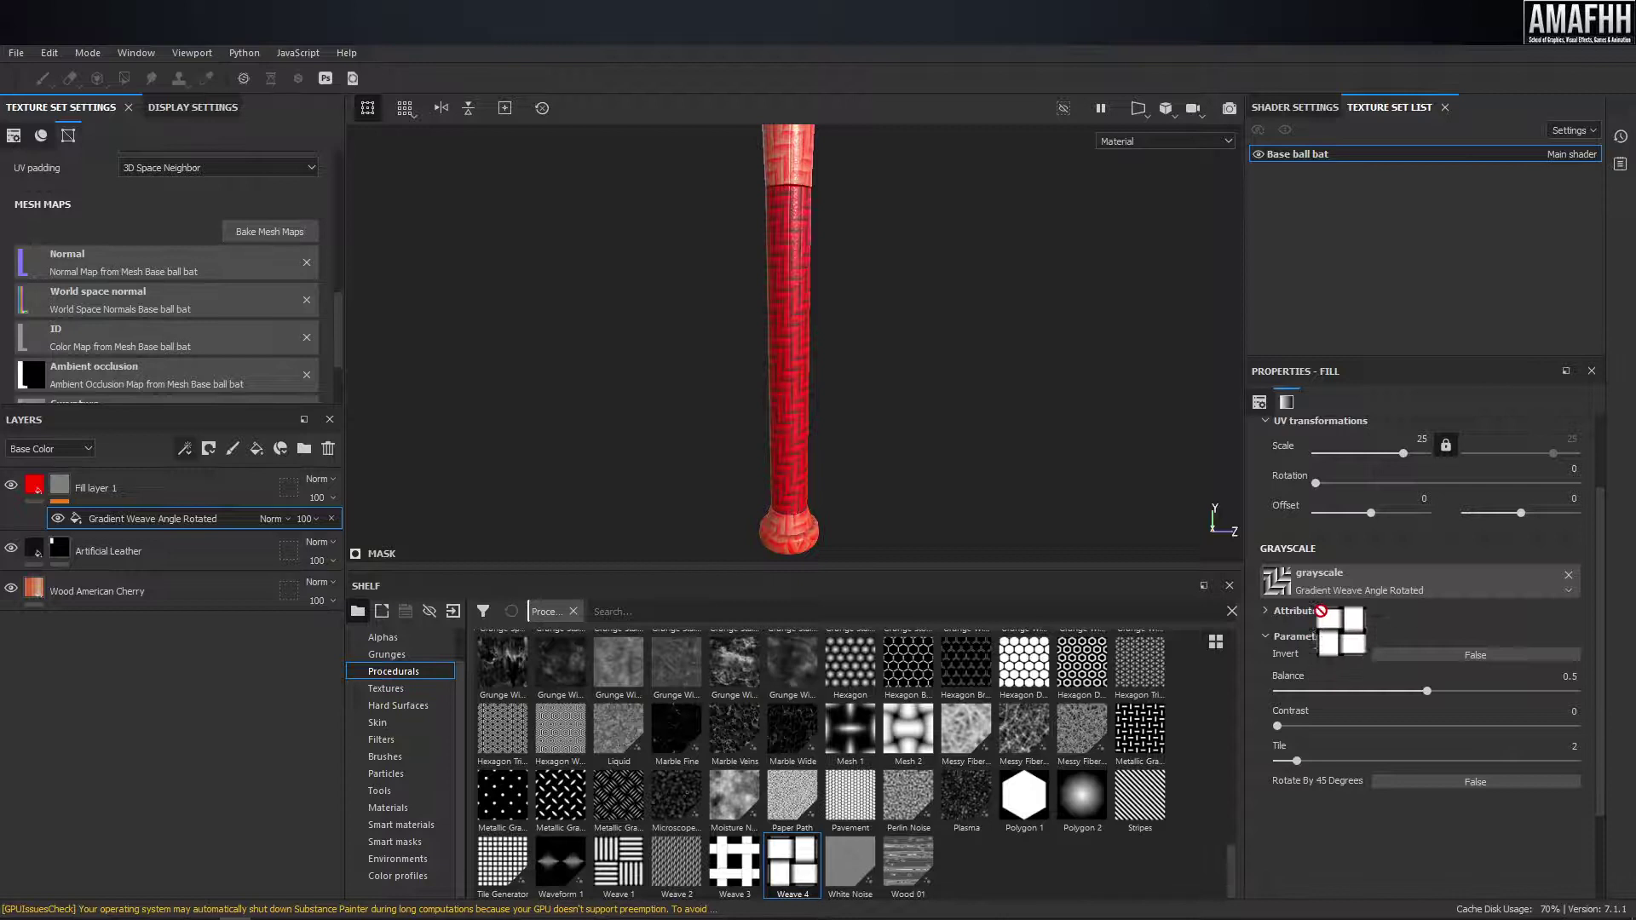
{"action": "scroll", "coordinate": [760, 355], "scroll_direction": "up", "scroll_amount": 3}
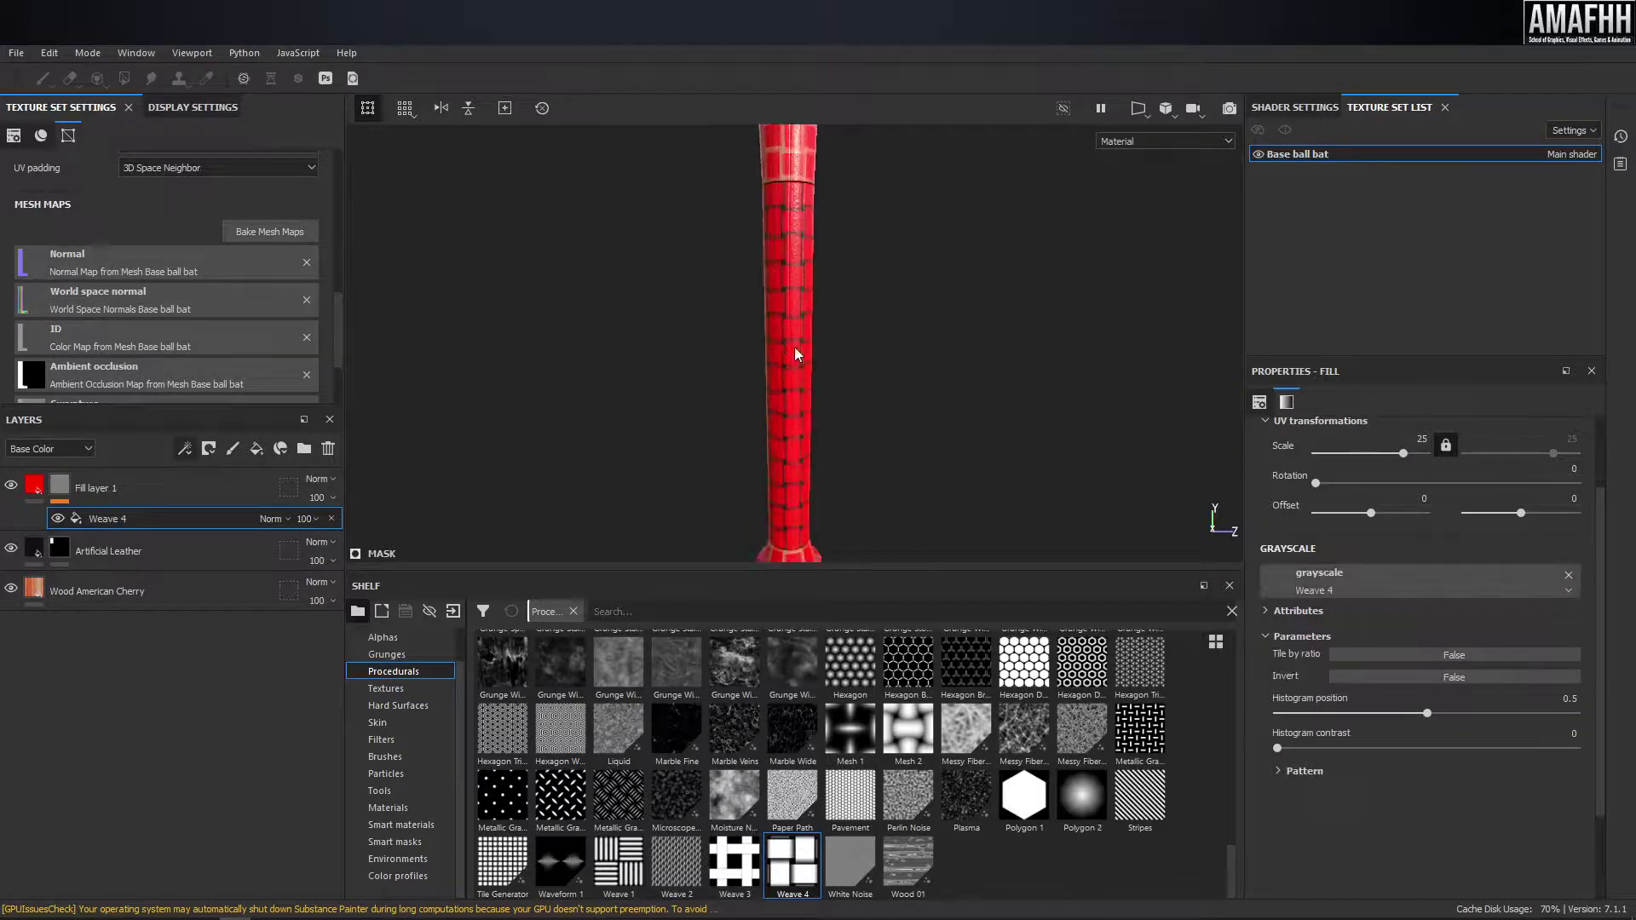
{"action": "scroll", "coordinate": [1473, 529], "scroll_direction": "up", "scroll_amount": 2}
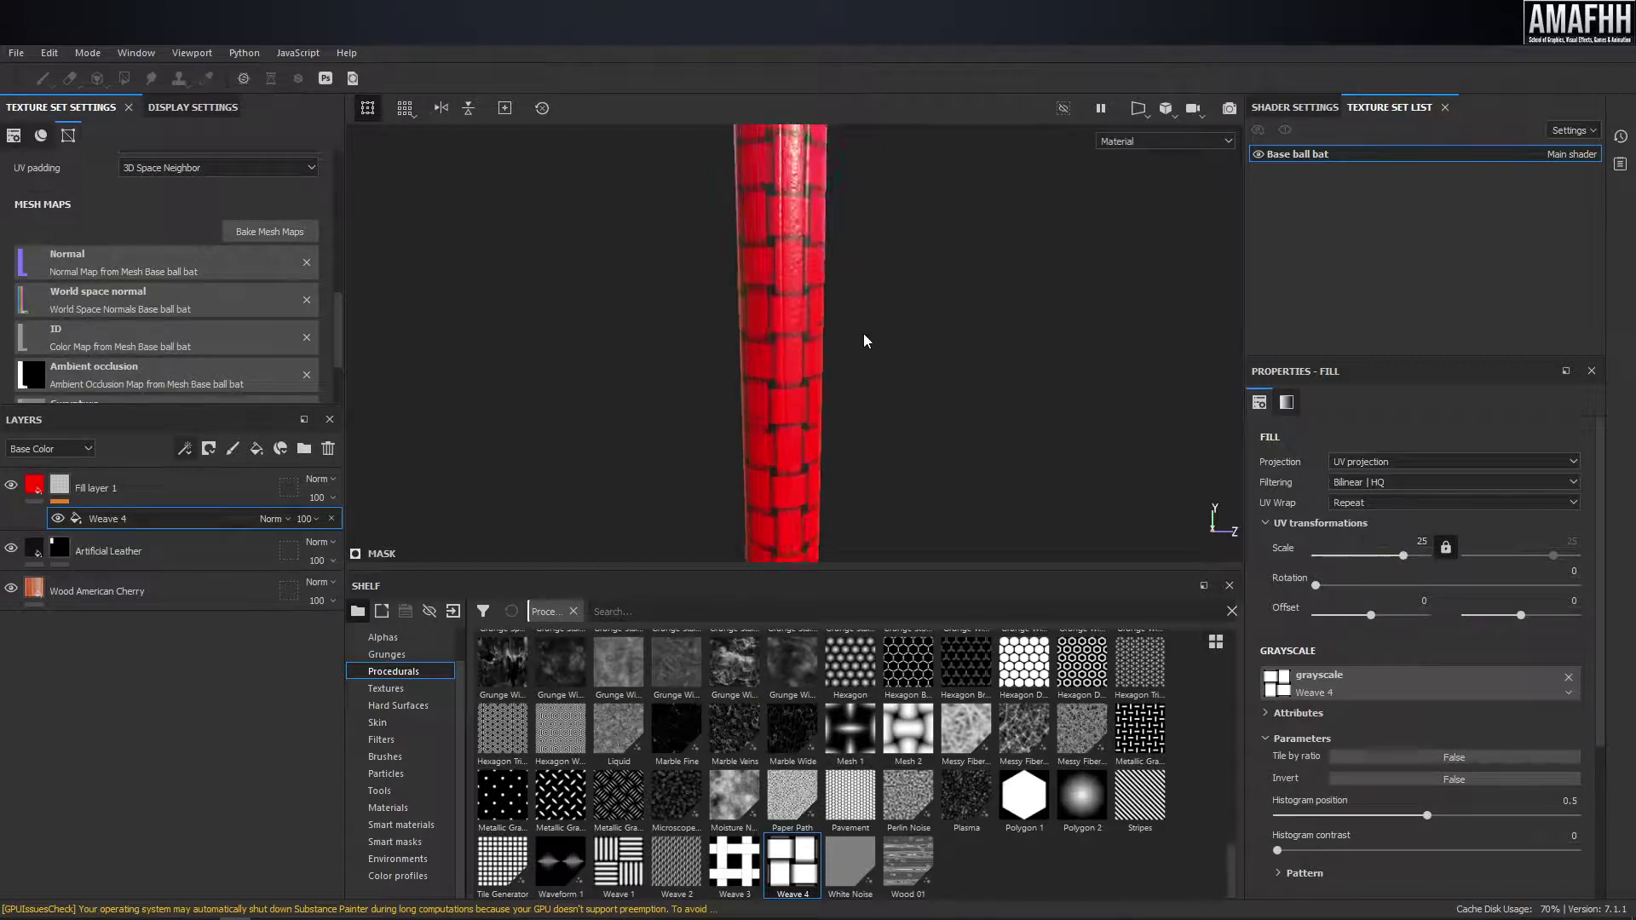
{"action": "scroll", "coordinate": [813, 315], "scroll_direction": "down", "scroll_amount": 3}
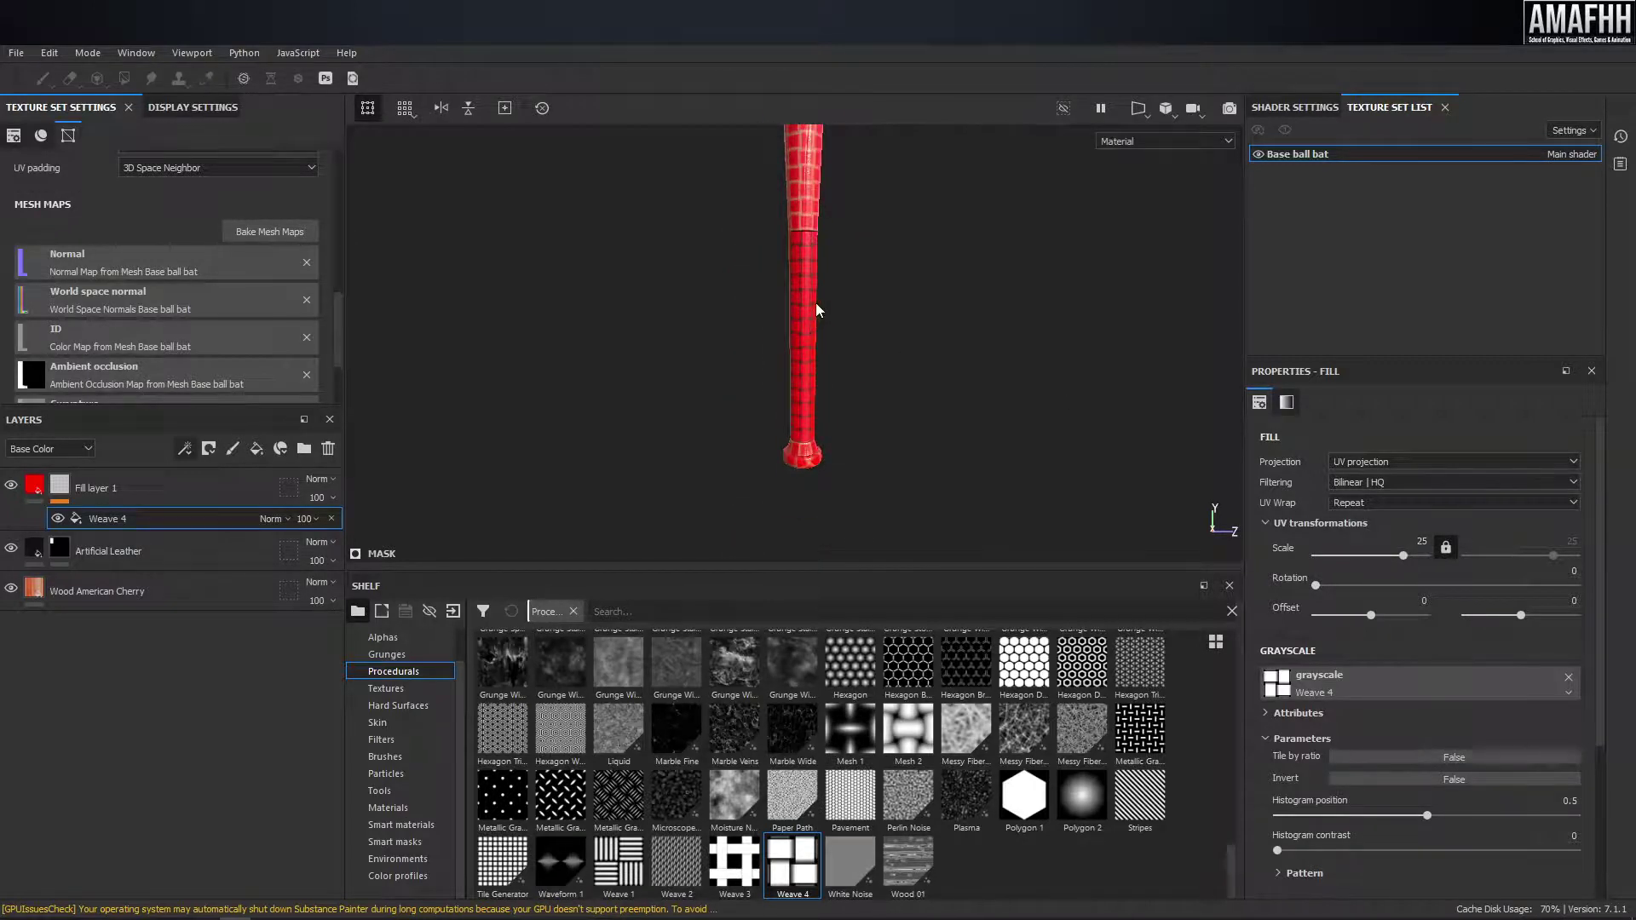
{"action": "left_click", "coordinate": [64, 519]}
{"action": "key", "text": "Delete"}
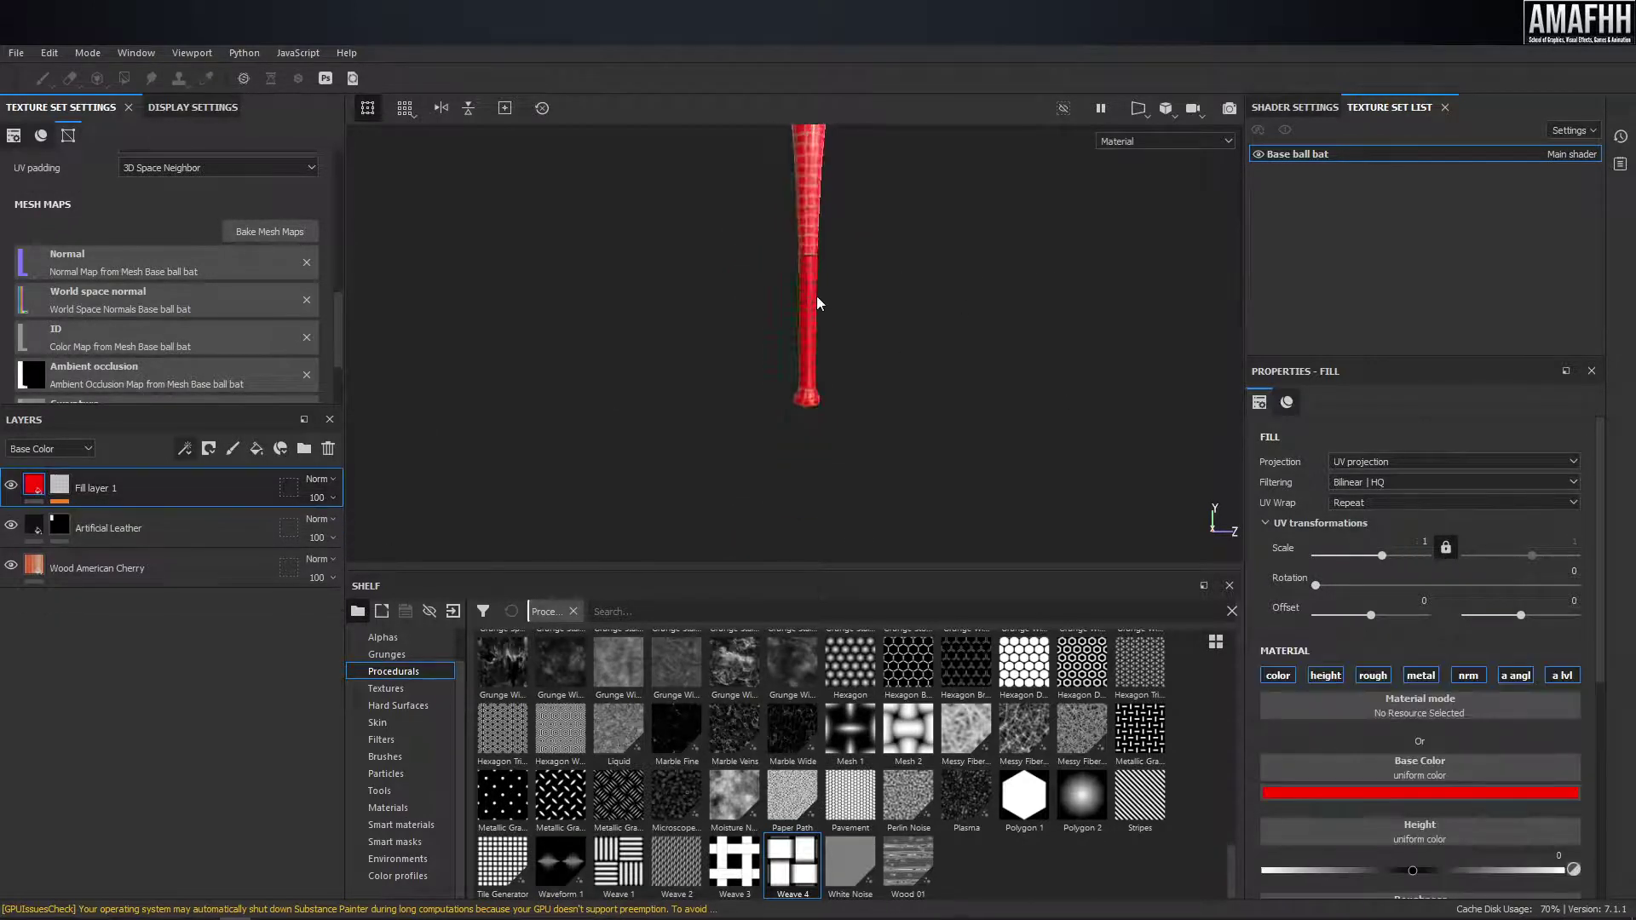
- Set Fill layer 1's base colour to black
{"action": "scroll", "coordinate": [814, 299], "scroll_direction": "up", "scroll_amount": 3}
{"action": "left_click", "coordinate": [1508, 794]}
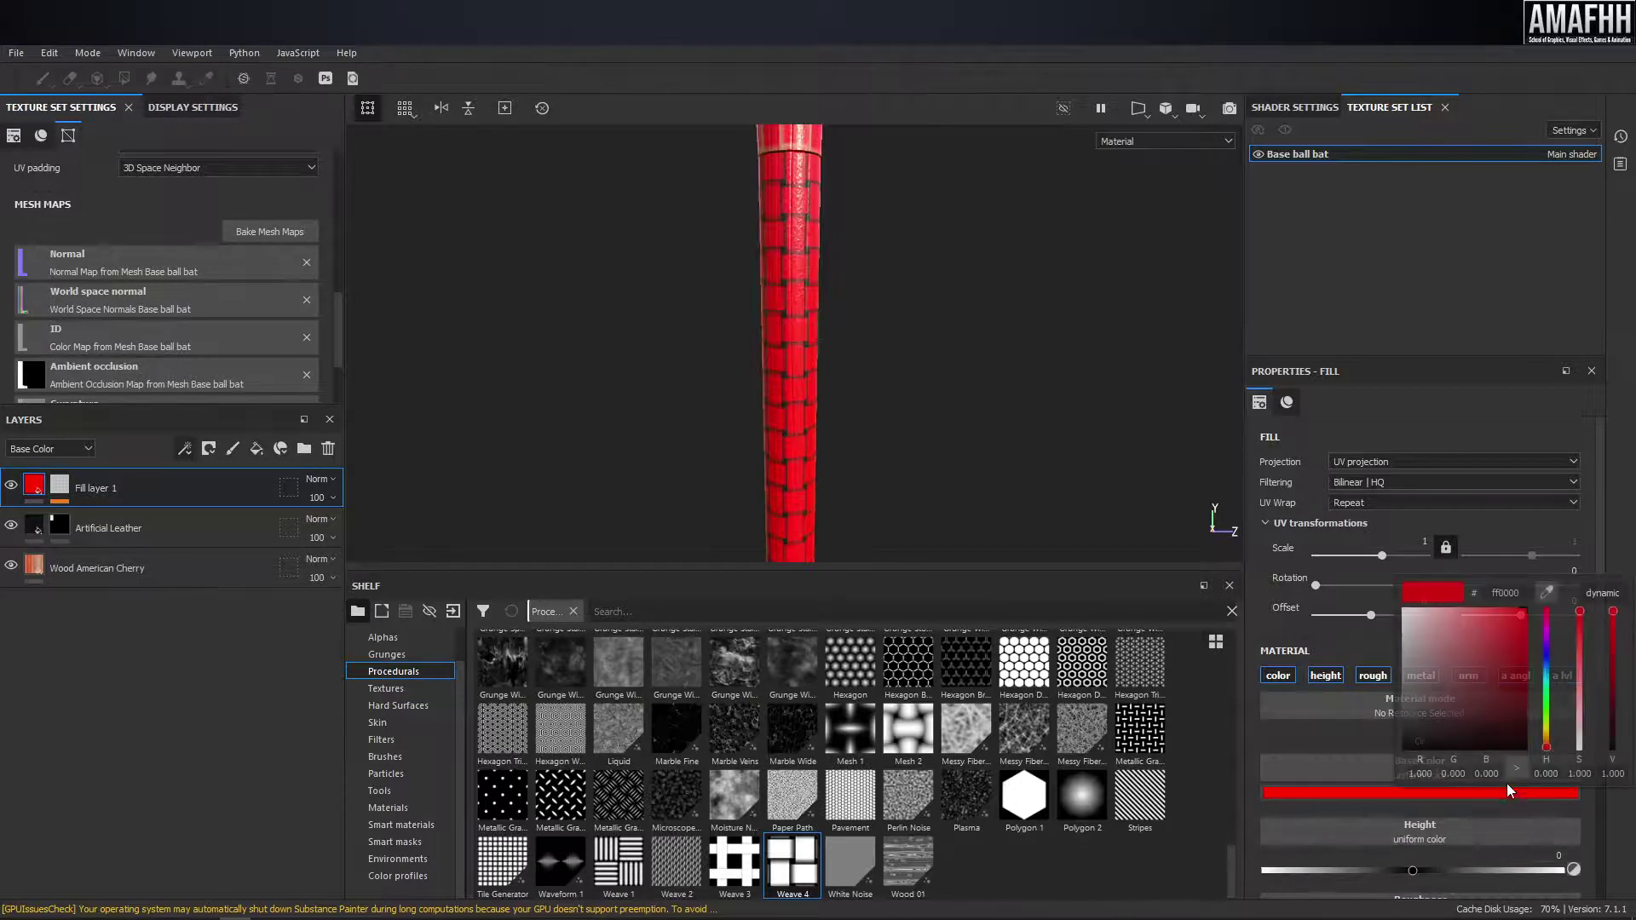
{"action": "mouse_move", "coordinate": [1435, 649]}
{"action": "left_mouse_down"}
{"action": "mouse_move", "coordinate": [1377, 631]}
{"action": "mouse_move", "coordinate": [1317, 744]}
{"action": "left_mouse_up"}
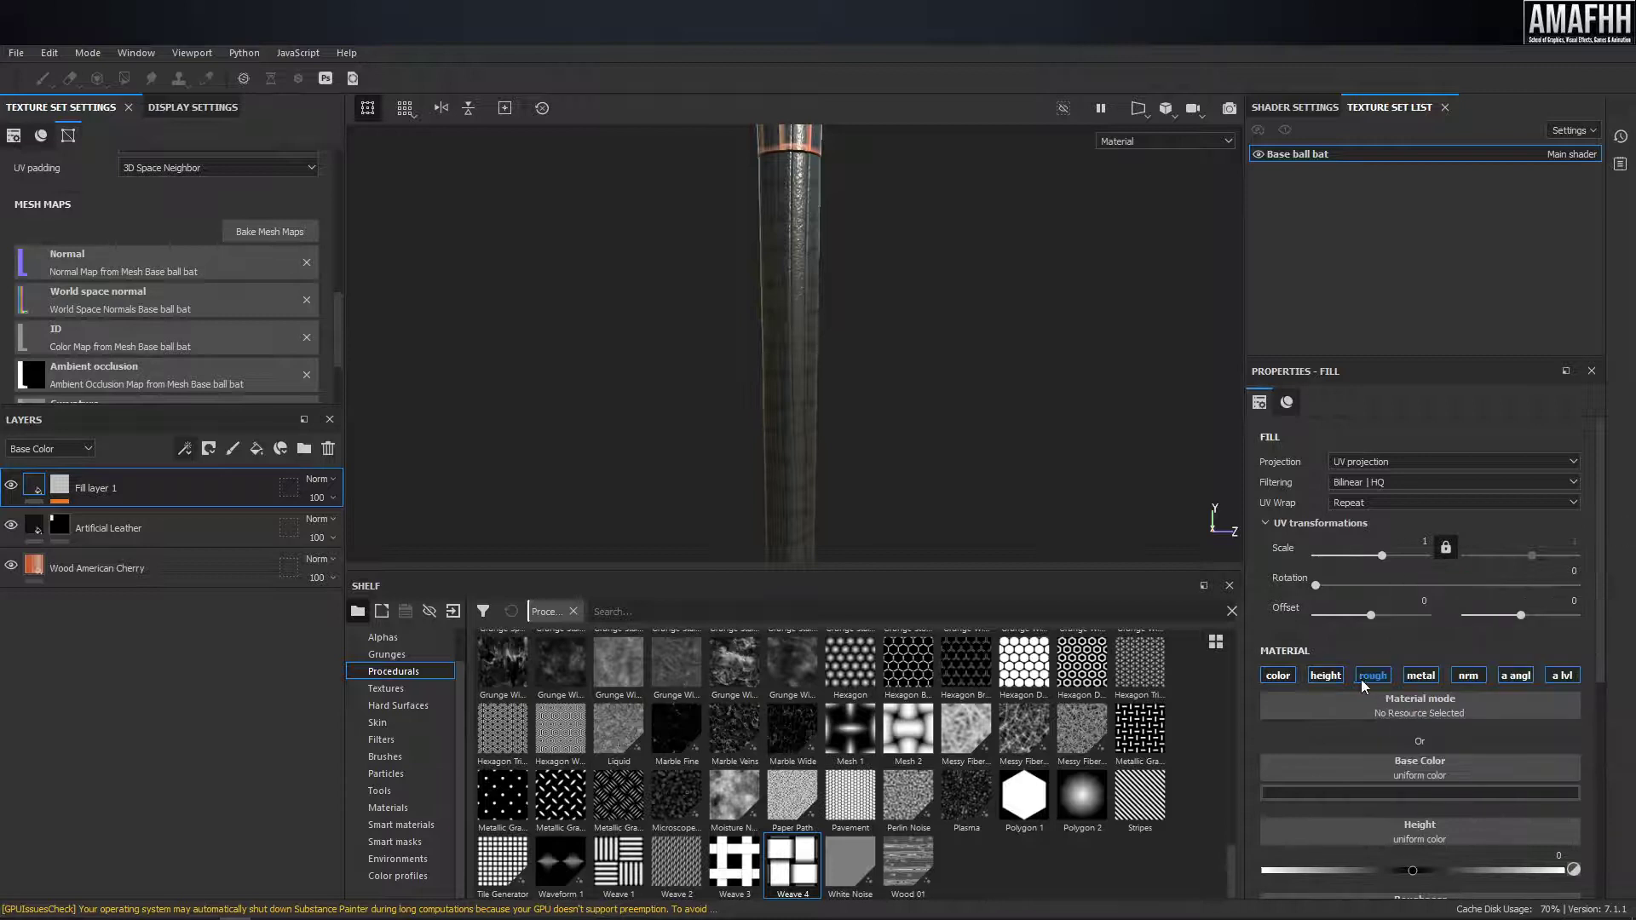
- Raise the weave height to 0.2958 and set roughness to 0.5521
{"action": "scroll", "coordinate": [1340, 676], "scroll_direction": "down", "scroll_amount": 2}
{"action": "scroll", "coordinate": [1339, 673], "scroll_direction": "down", "scroll_amount": 1}
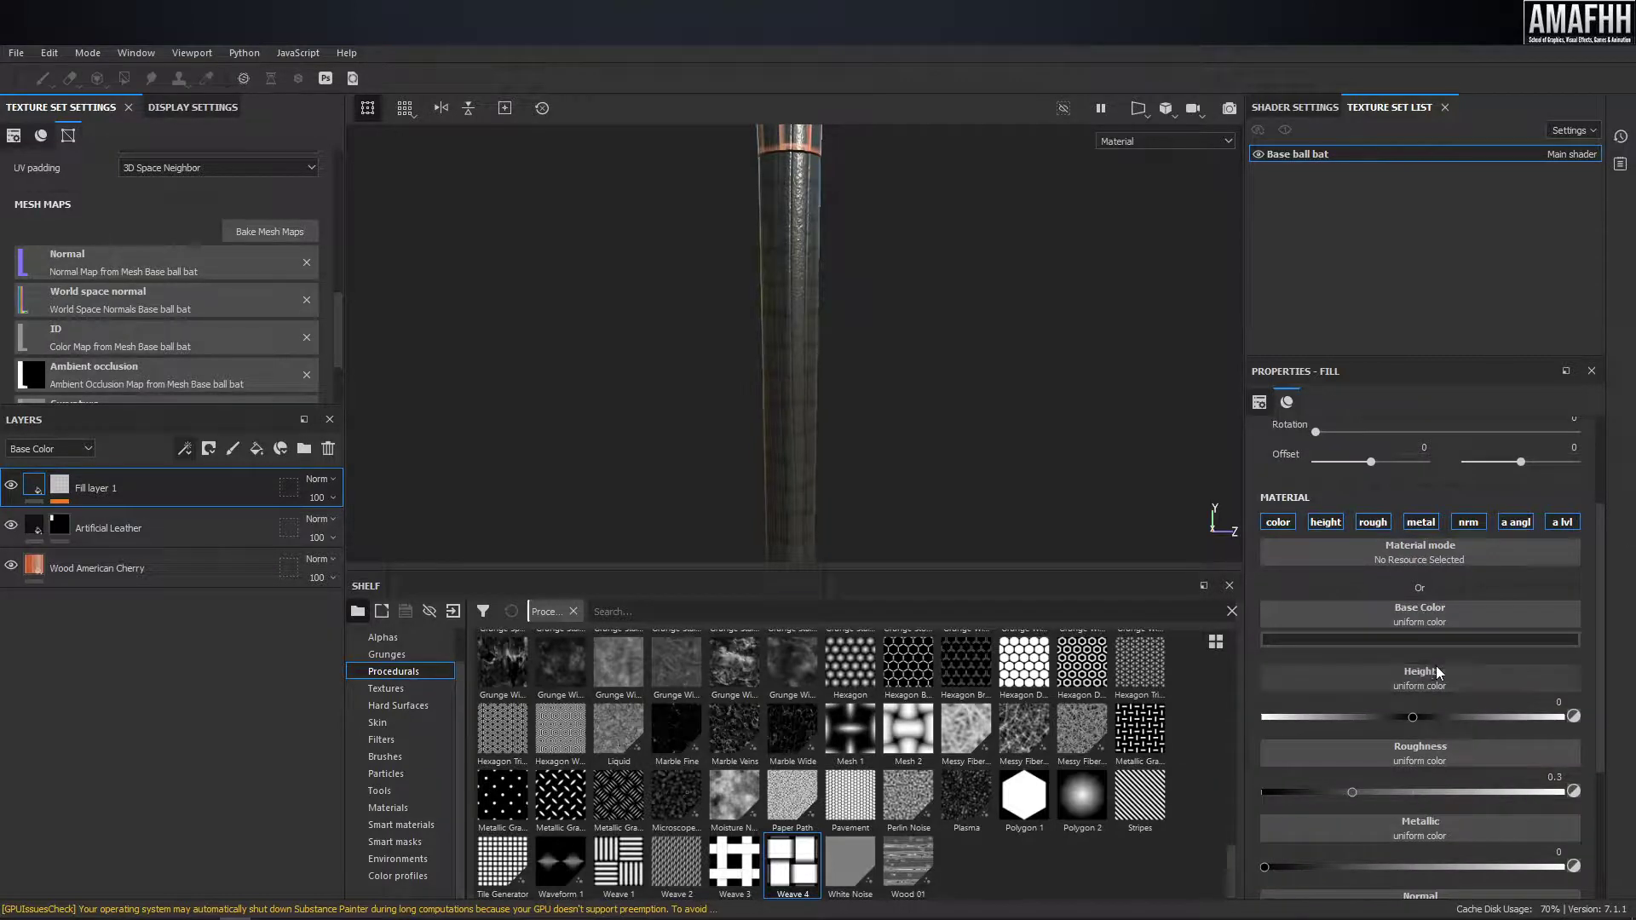
{"action": "left_click_drag", "start_coordinate": [1415, 718], "coordinate": [1459, 718]}
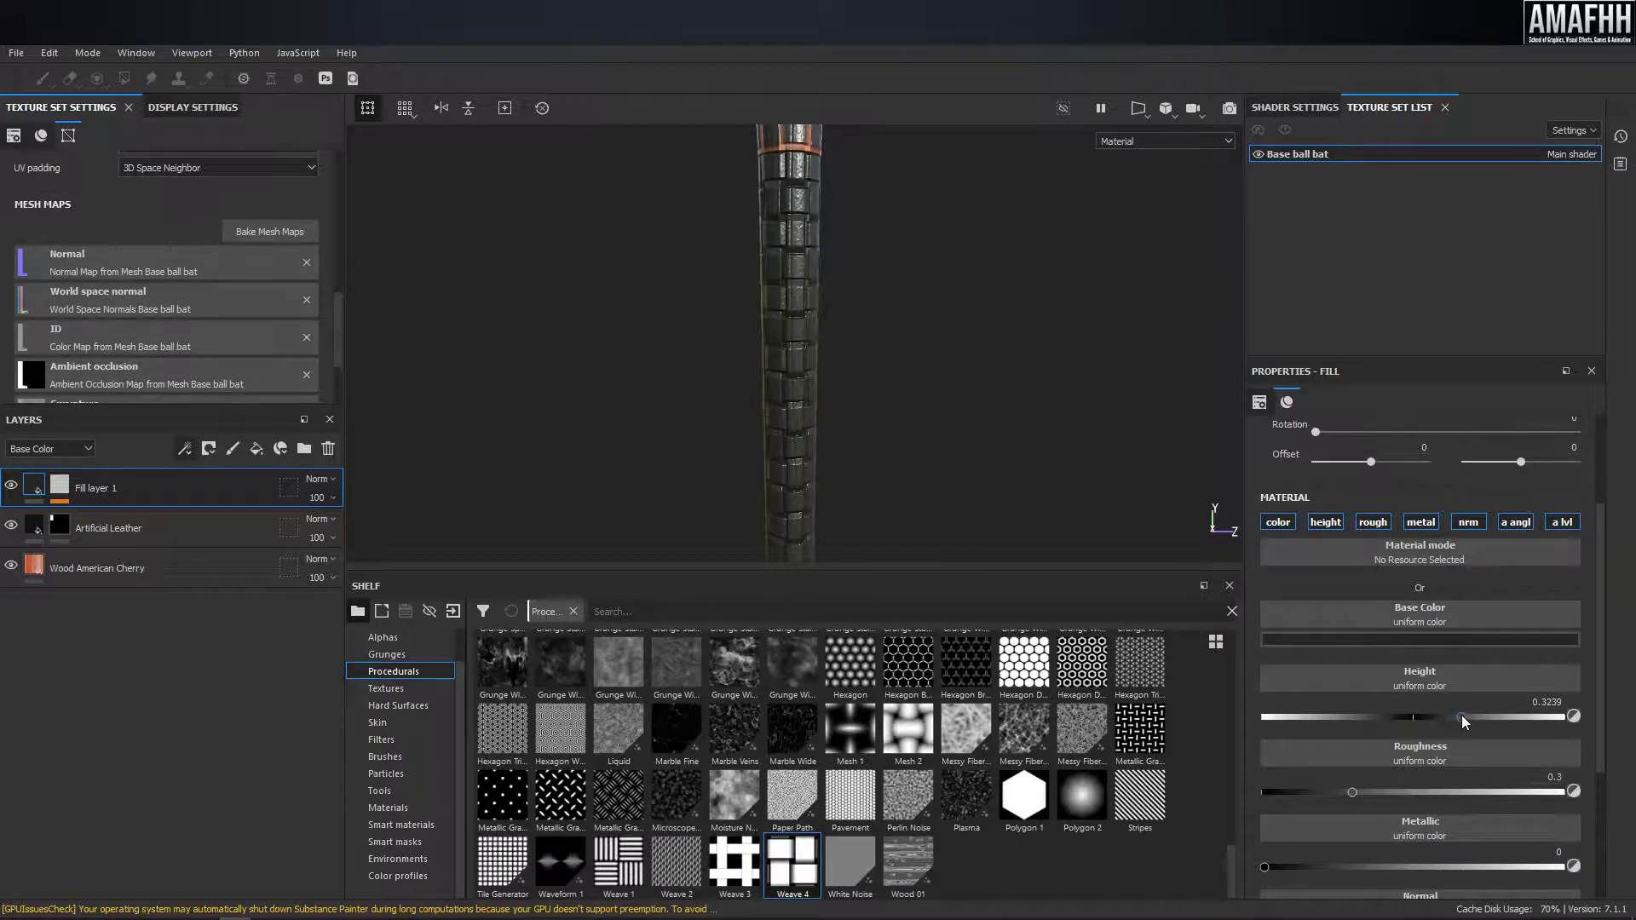
{"action": "mouse_move", "coordinate": [887, 248]}
{"action": "left_mouse_down", "text": "alt"}
{"action": "mouse_move", "coordinate": [863, 318]}
{"action": "mouse_move", "coordinate": [879, 240]}
{"action": "mouse_move", "coordinate": [1041, 365]}
{"action": "mouse_move", "coordinate": [986, 347]}
{"action": "mouse_move", "coordinate": [1089, 336]}
{"action": "left_mouse_up", "text": "alt"}
{"action": "mouse_move", "coordinate": [1462, 718]}
{"action": "left_mouse_down"}
{"action": "mouse_move", "coordinate": [1593, 714]}
{"action": "mouse_move", "coordinate": [1344, 724]}
{"action": "mouse_move", "coordinate": [1459, 724]}
{"action": "left_mouse_up"}
{"action": "mouse_move", "coordinate": [1348, 790]}
{"action": "left_mouse_down"}
{"action": "mouse_move", "coordinate": [1302, 790]}
{"action": "mouse_move", "coordinate": [1450, 784]}
{"action": "left_mouse_up"}
{"action": "scroll", "coordinate": [1428, 785], "scroll_direction": "down", "scroll_amount": 2}
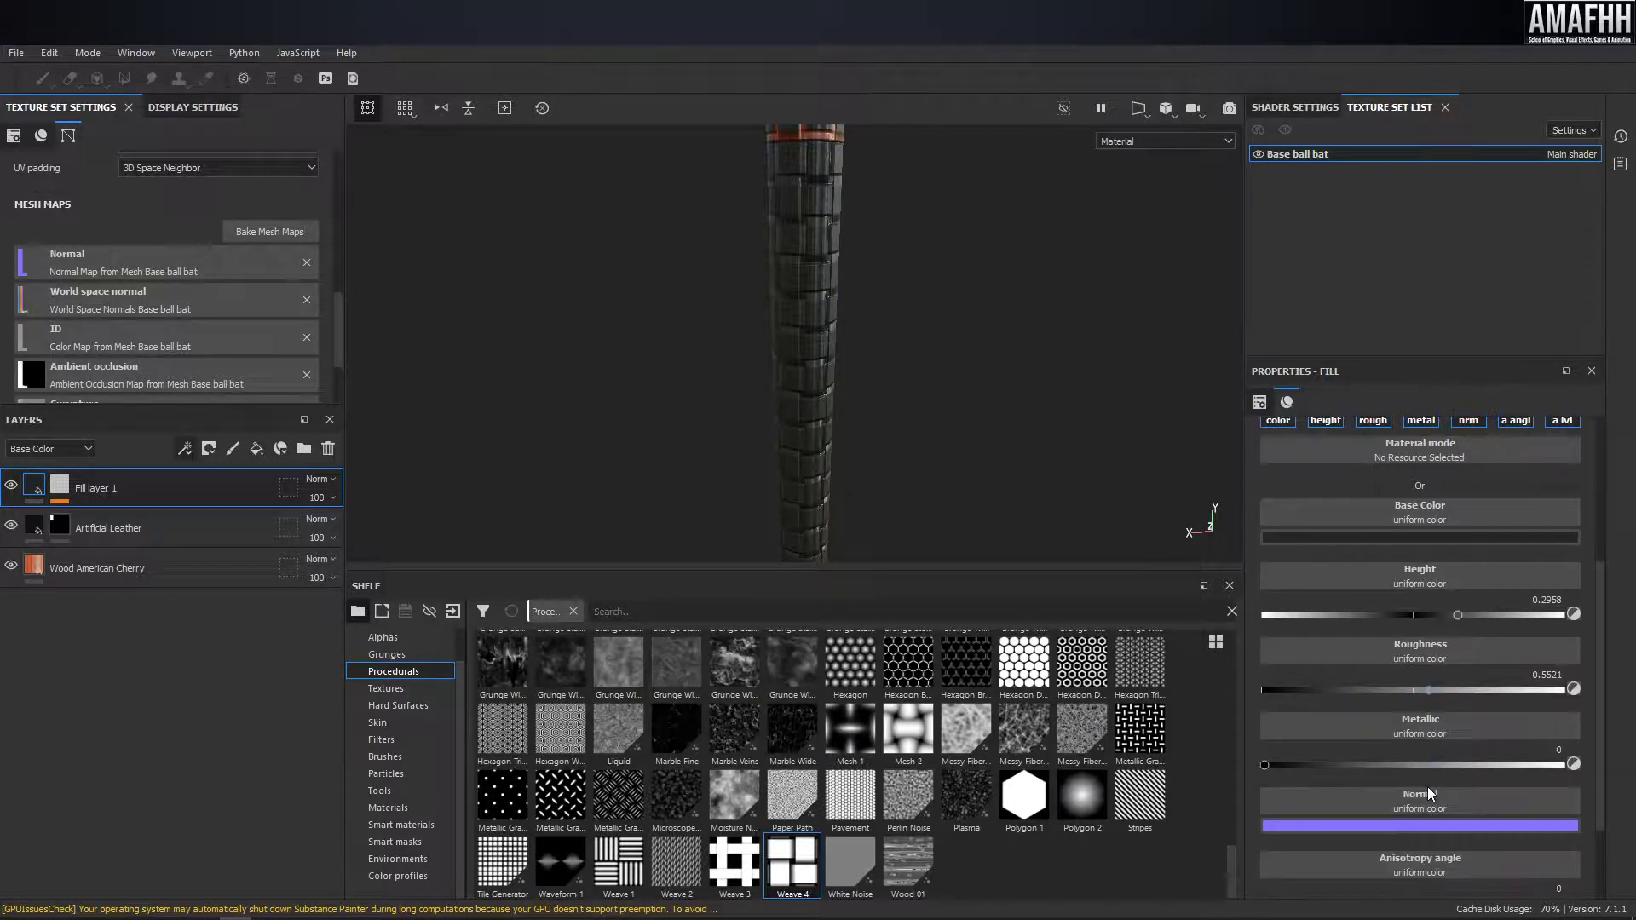
{"action": "scroll", "coordinate": [1437, 714], "scroll_direction": "up", "scroll_amount": 1}
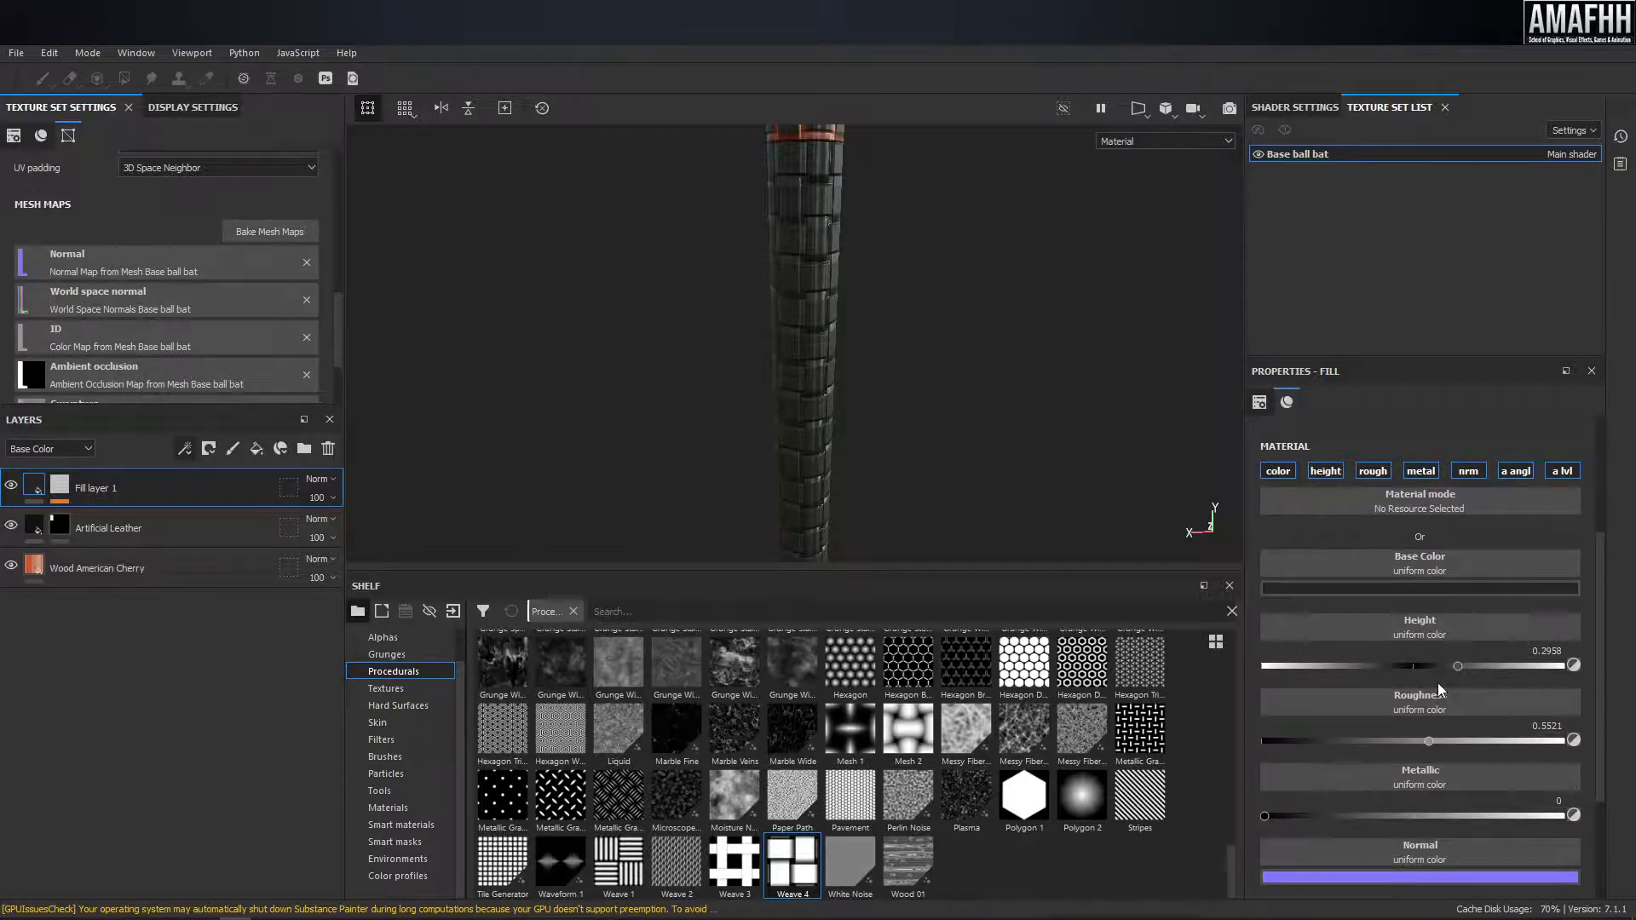
- Disable Fill layer 1's metal, normal and anisotropy channels
{"action": "left_click", "coordinate": [1421, 471]}
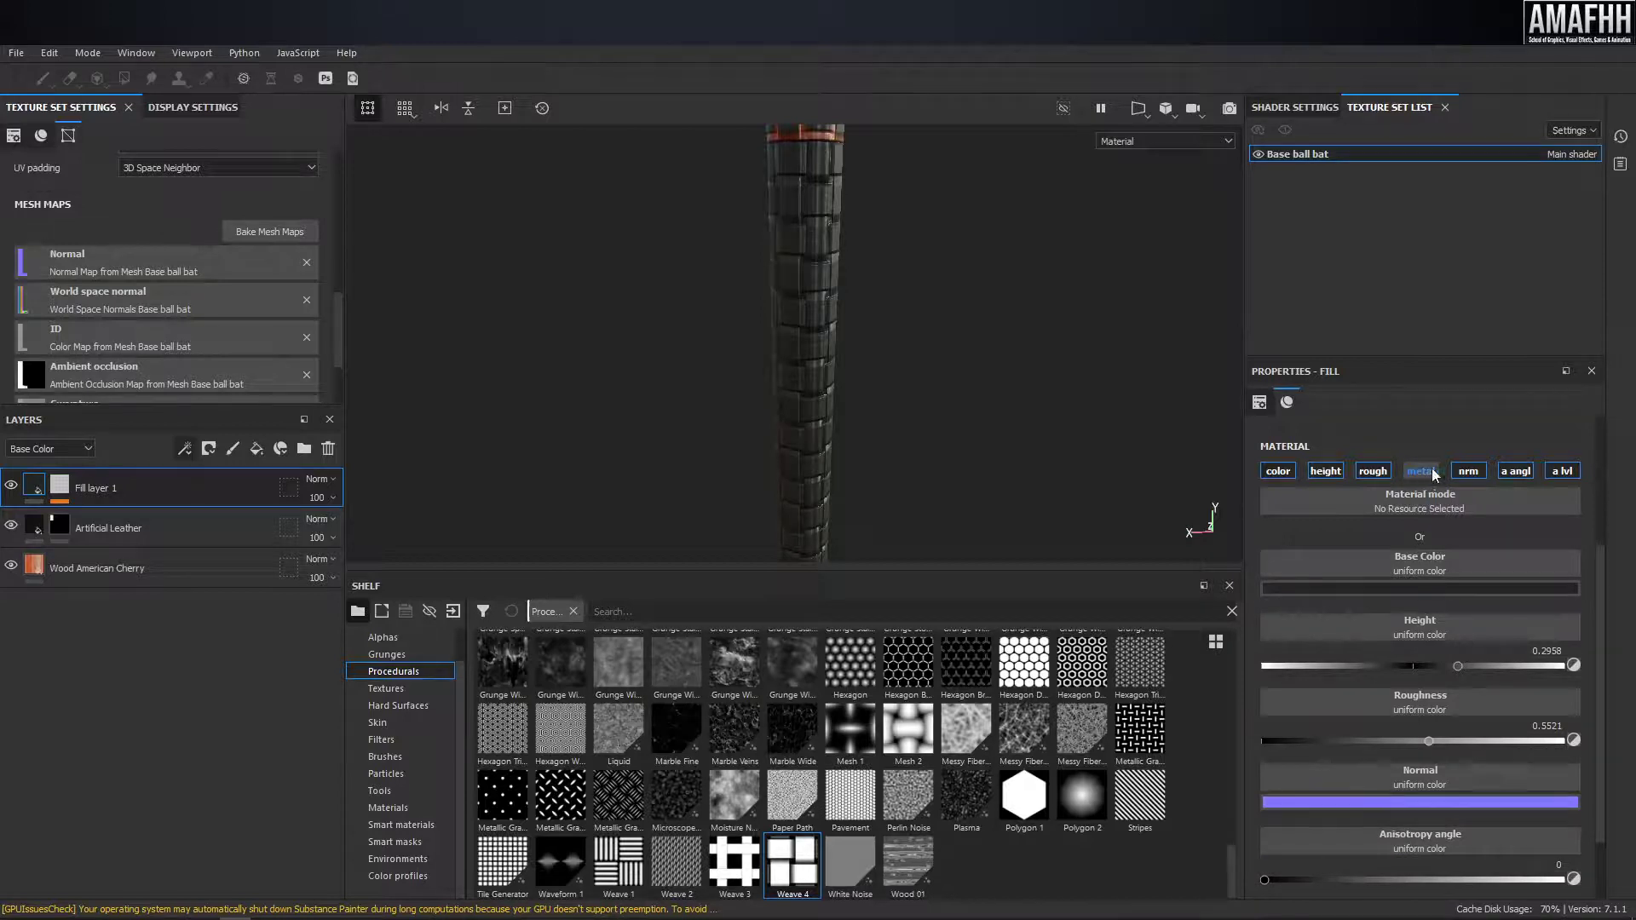
{"action": "left_click", "coordinate": [1471, 471]}
{"action": "left_click", "coordinate": [1518, 471]}
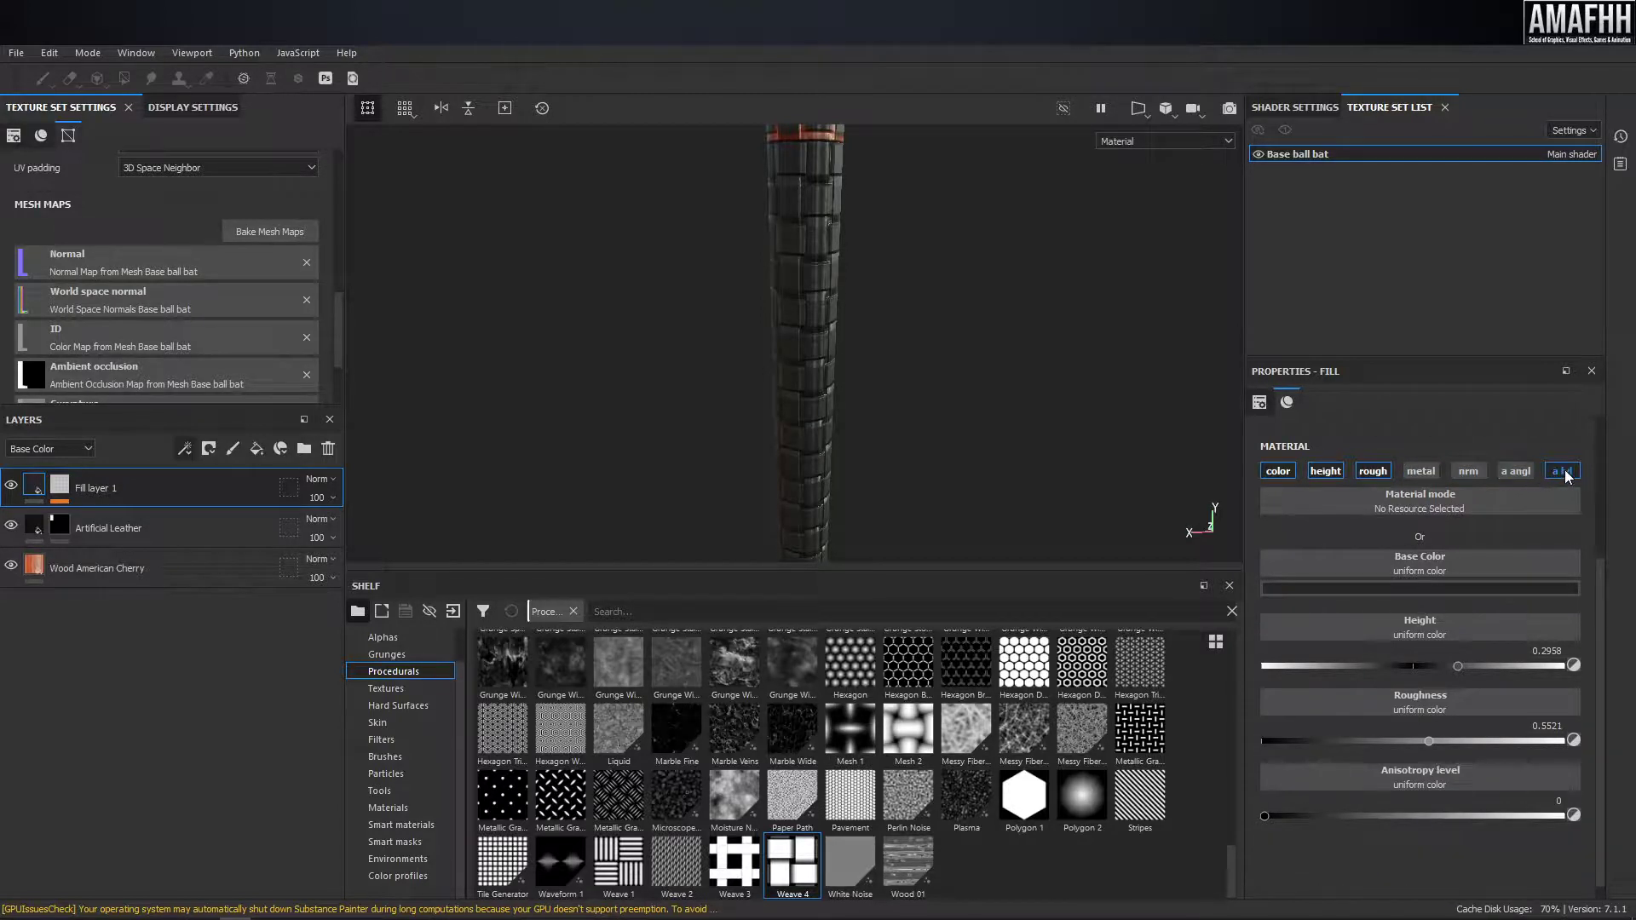
{"action": "scroll", "coordinate": [893, 323], "scroll_direction": "down", "scroll_amount": 5}
{"action": "scroll", "coordinate": [949, 336], "scroll_direction": "up", "scroll_amount": 3}
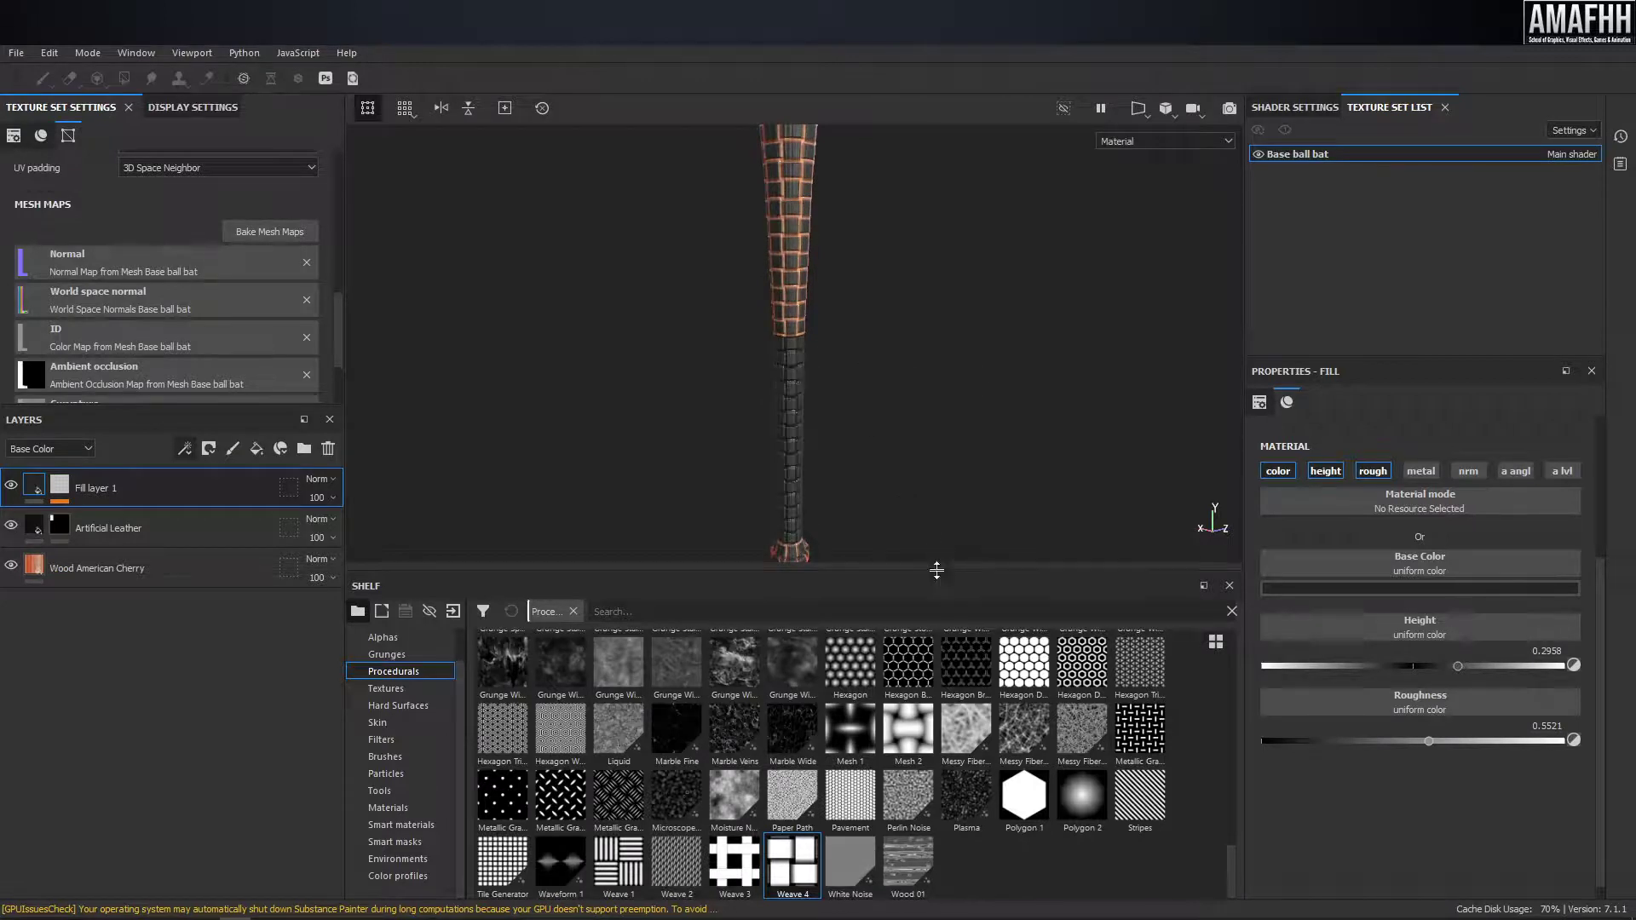
- Give the viewport more room and select Fill layer 1's Weave 4 mask
{"action": "left_click_drag", "start_coordinate": [936, 571], "coordinate": [937, 717]}
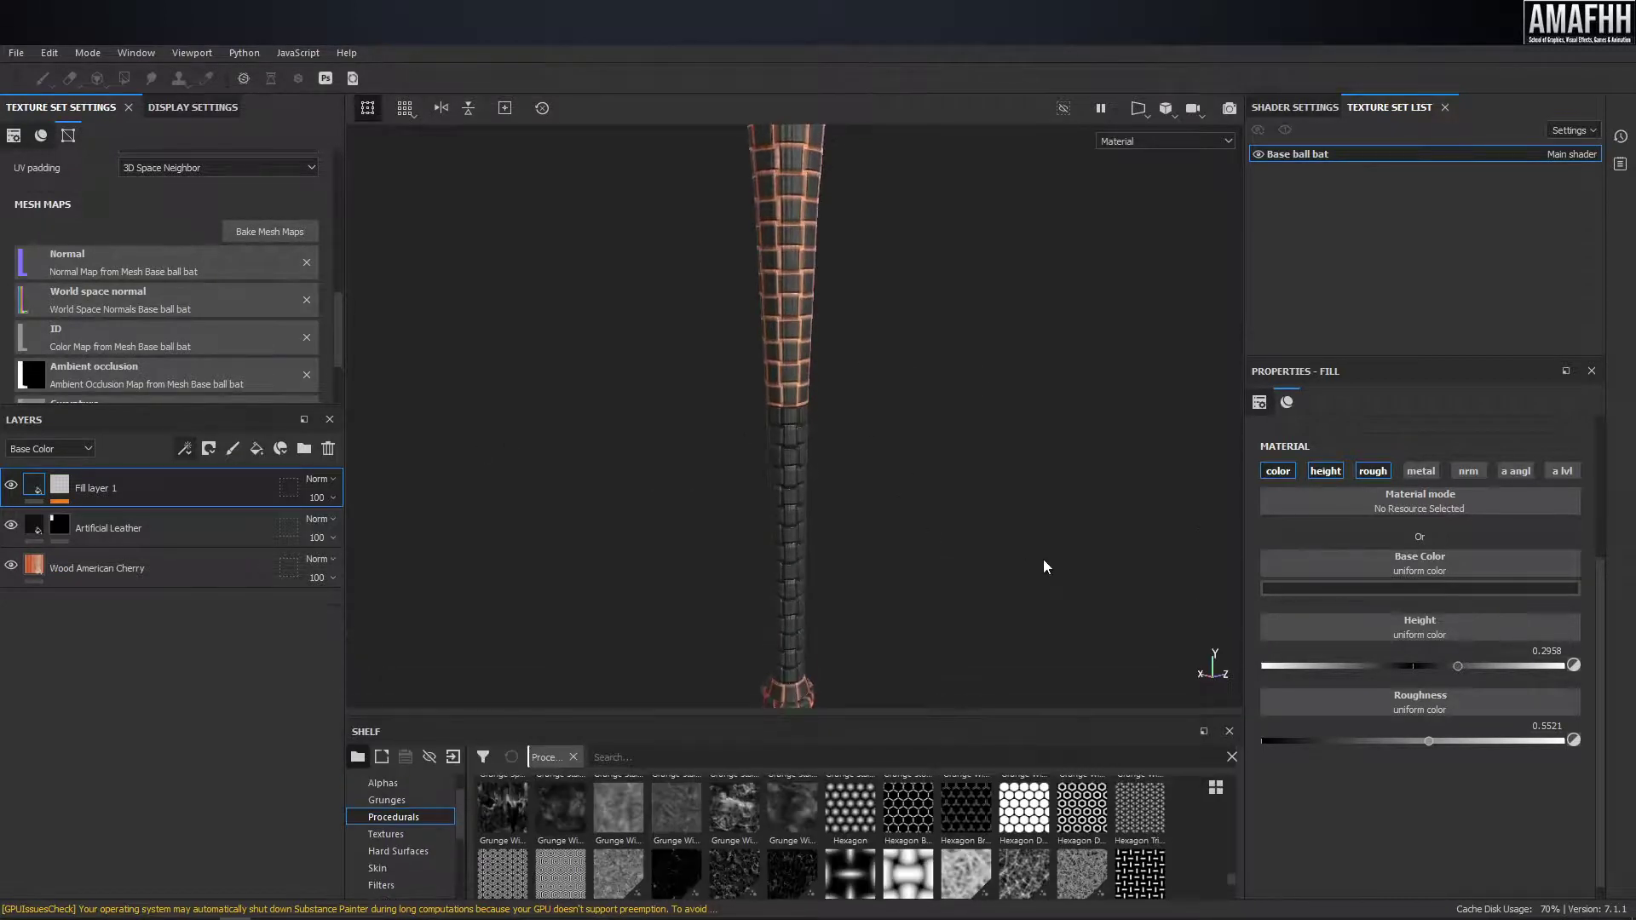
{"action": "scroll", "coordinate": [861, 276], "scroll_direction": "up", "scroll_amount": 3}
{"action": "middle_click_drag", "start_coordinate": [887, 514], "coordinate": [888, 498]}
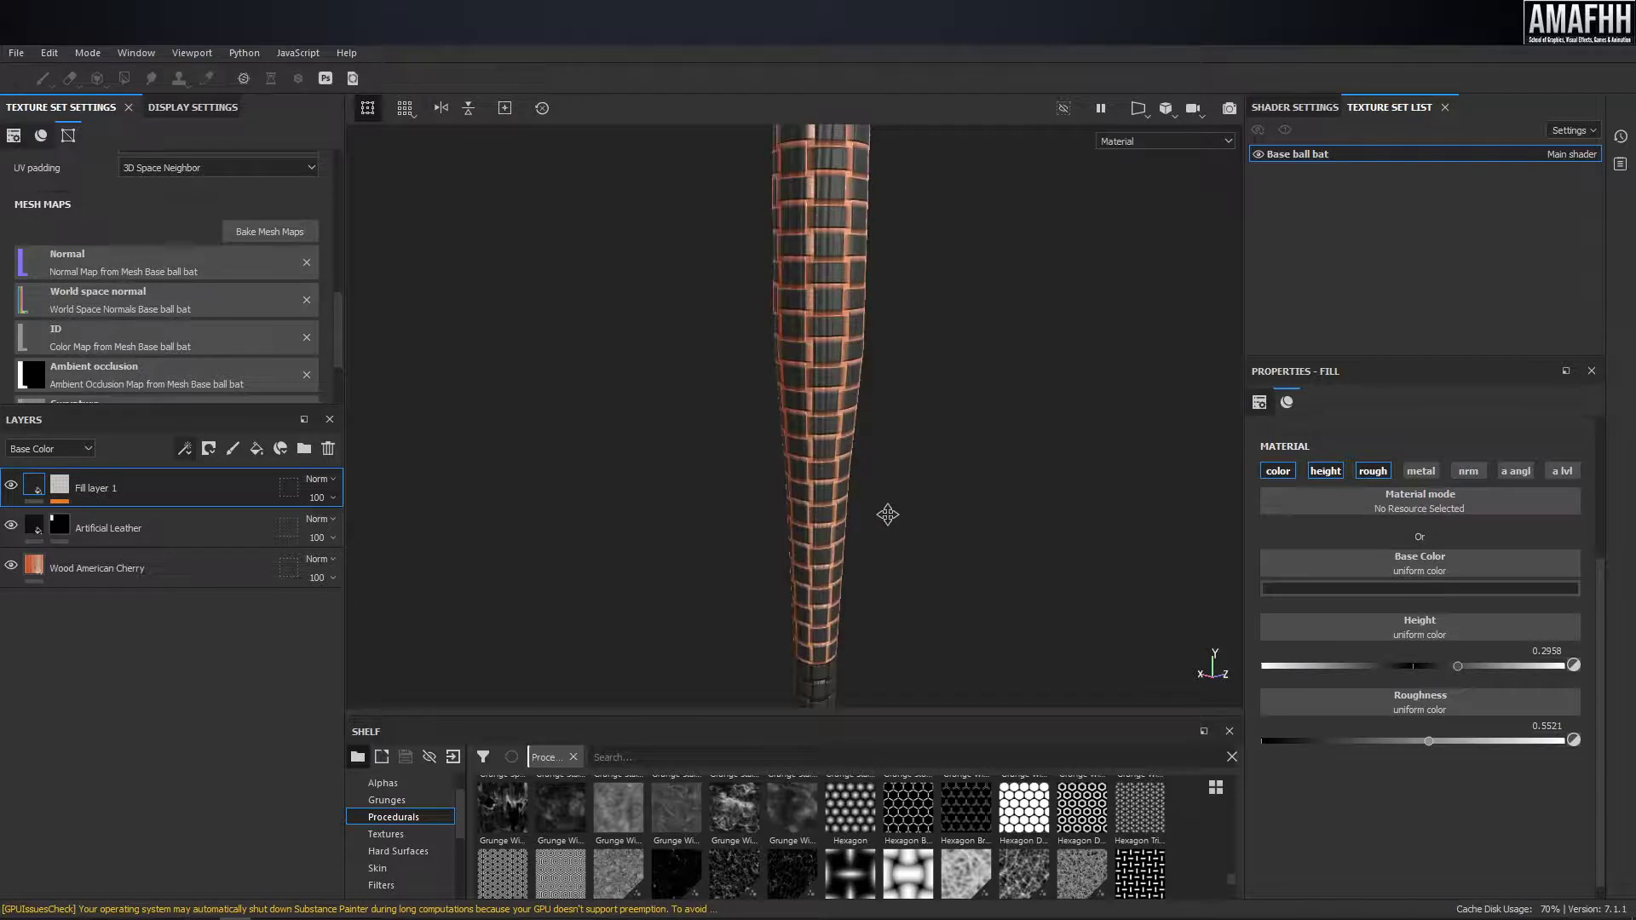
{"action": "scroll", "coordinate": [468, 285], "scroll_direction": "down", "scroll_amount": 3}
{"action": "left_click", "coordinate": [184, 448]}
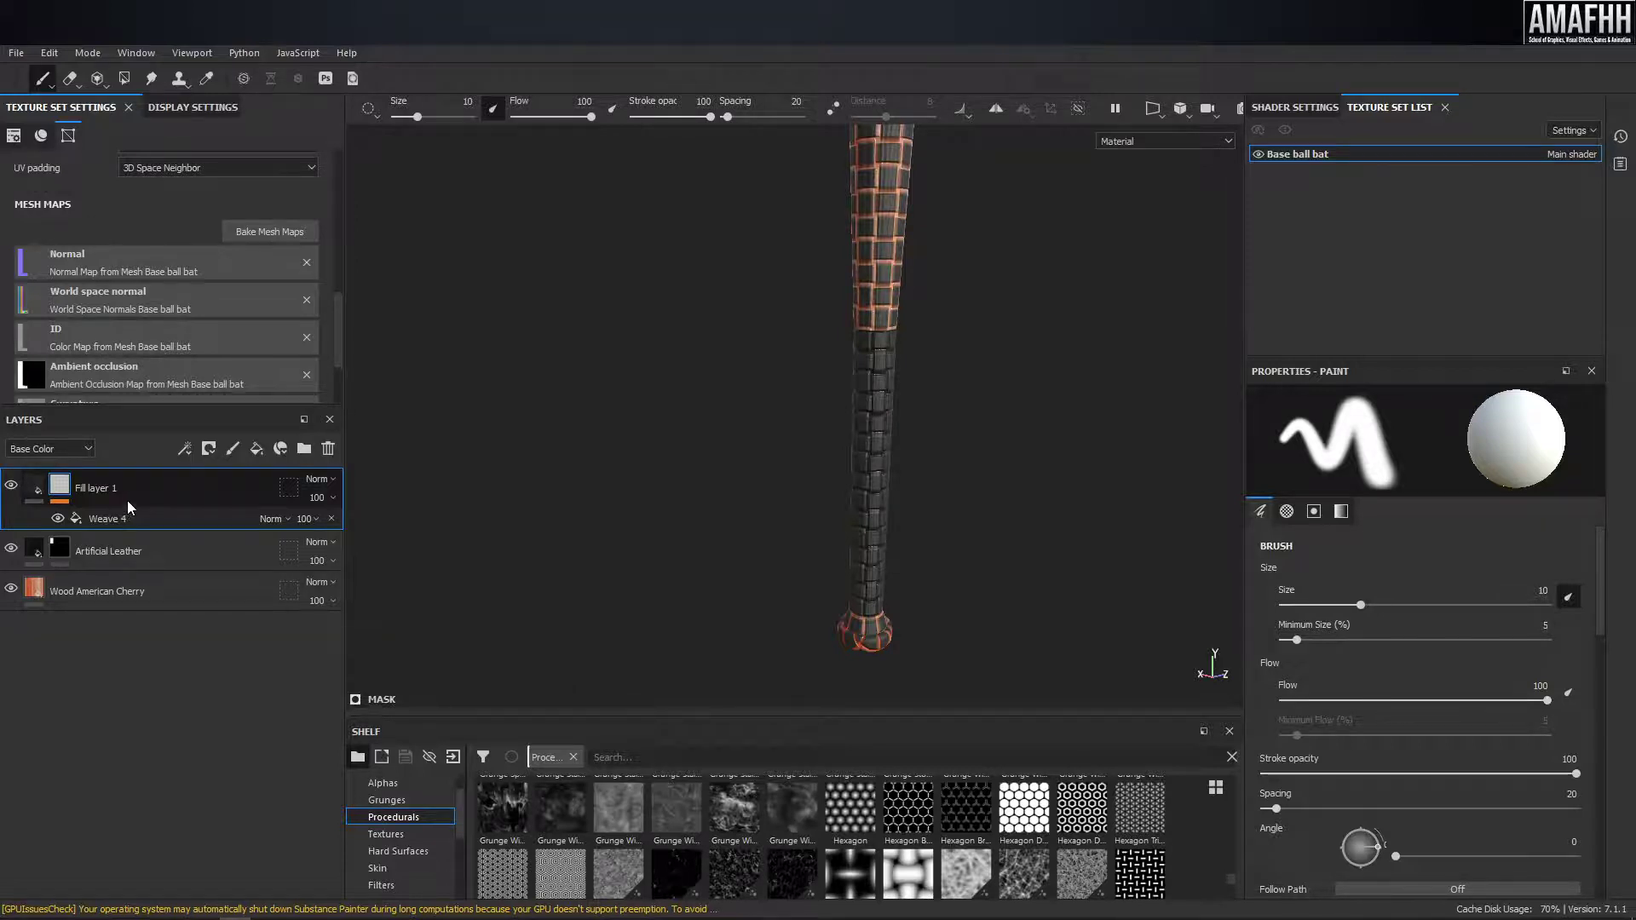
- Group the woven fill and Artificial Leather layers into a new Folder 1
{"action": "left_click", "coordinate": [309, 448]}
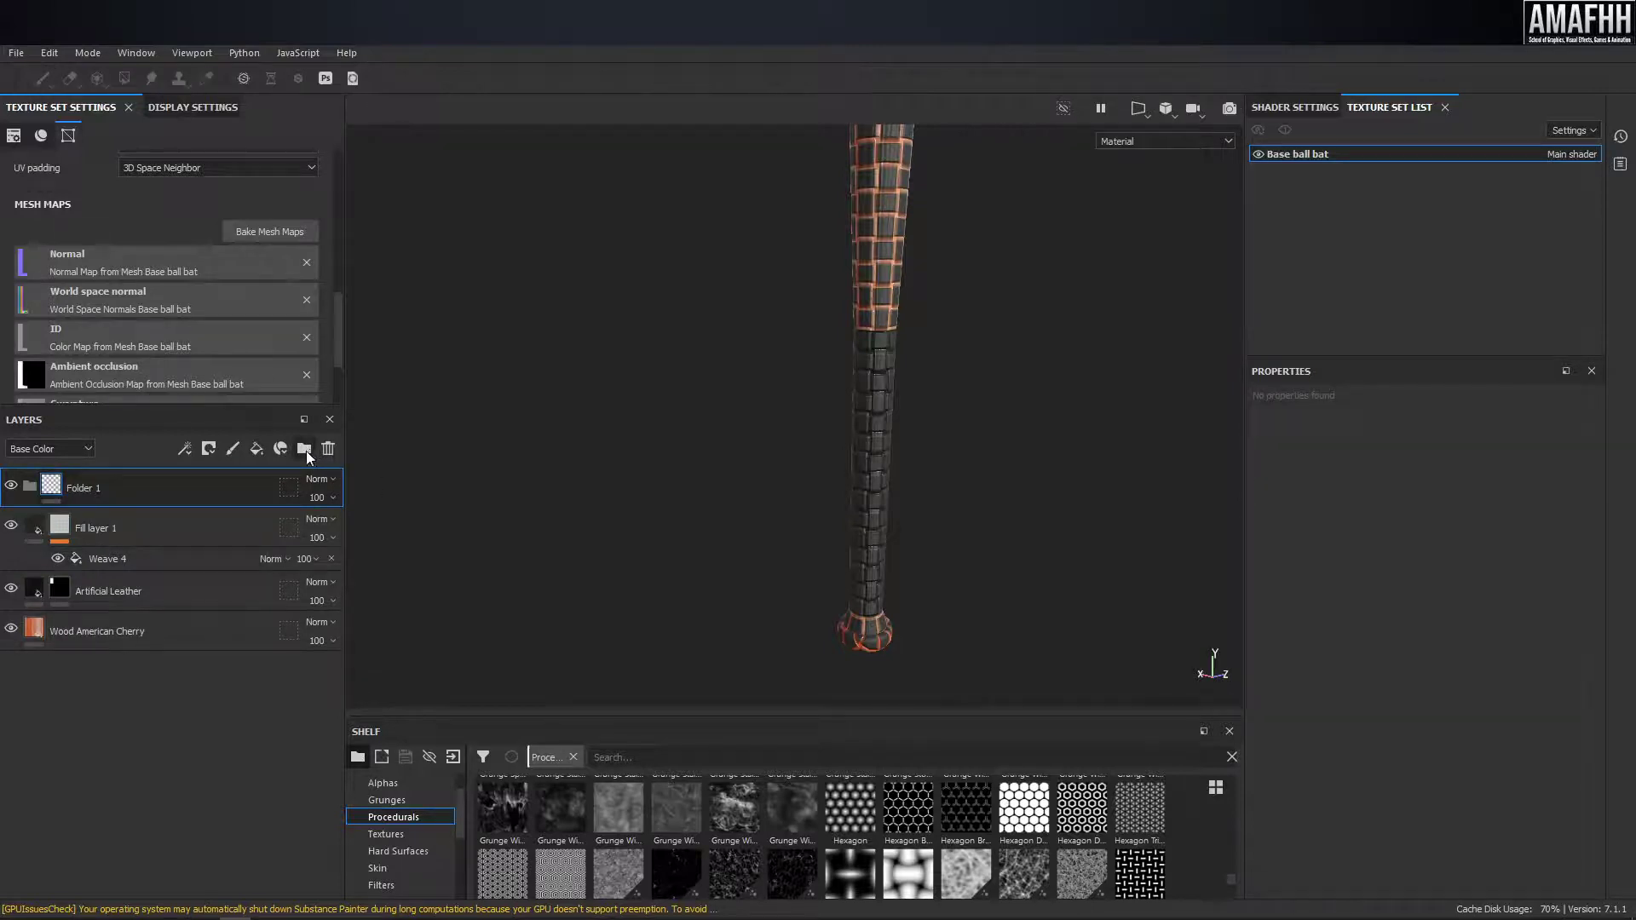
{"action": "left_click", "coordinate": [132, 526]}
{"action": "left_click", "coordinate": [158, 593], "text": "ctrl"}
{"action": "left_click_drag", "start_coordinate": [140, 529], "coordinate": [136, 486]}
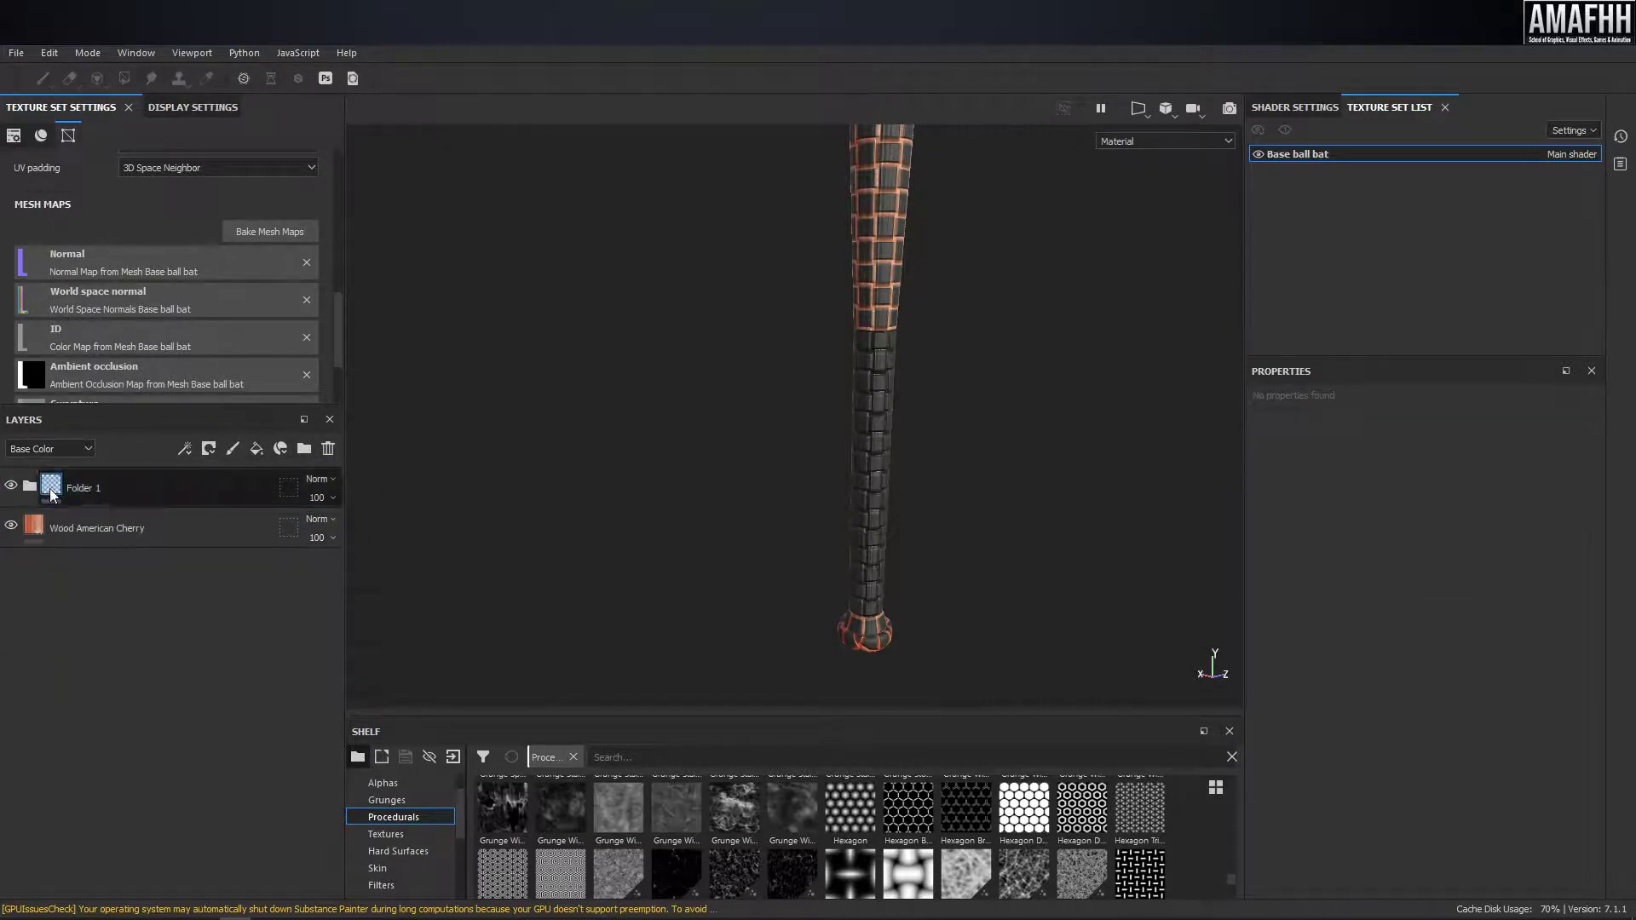
- Black-mask Folder 1 and polygon-fill the grip faces to reveal the handle
{"action": "left_click", "coordinate": [207, 448]}
{"action": "left_click", "coordinate": [247, 493]}
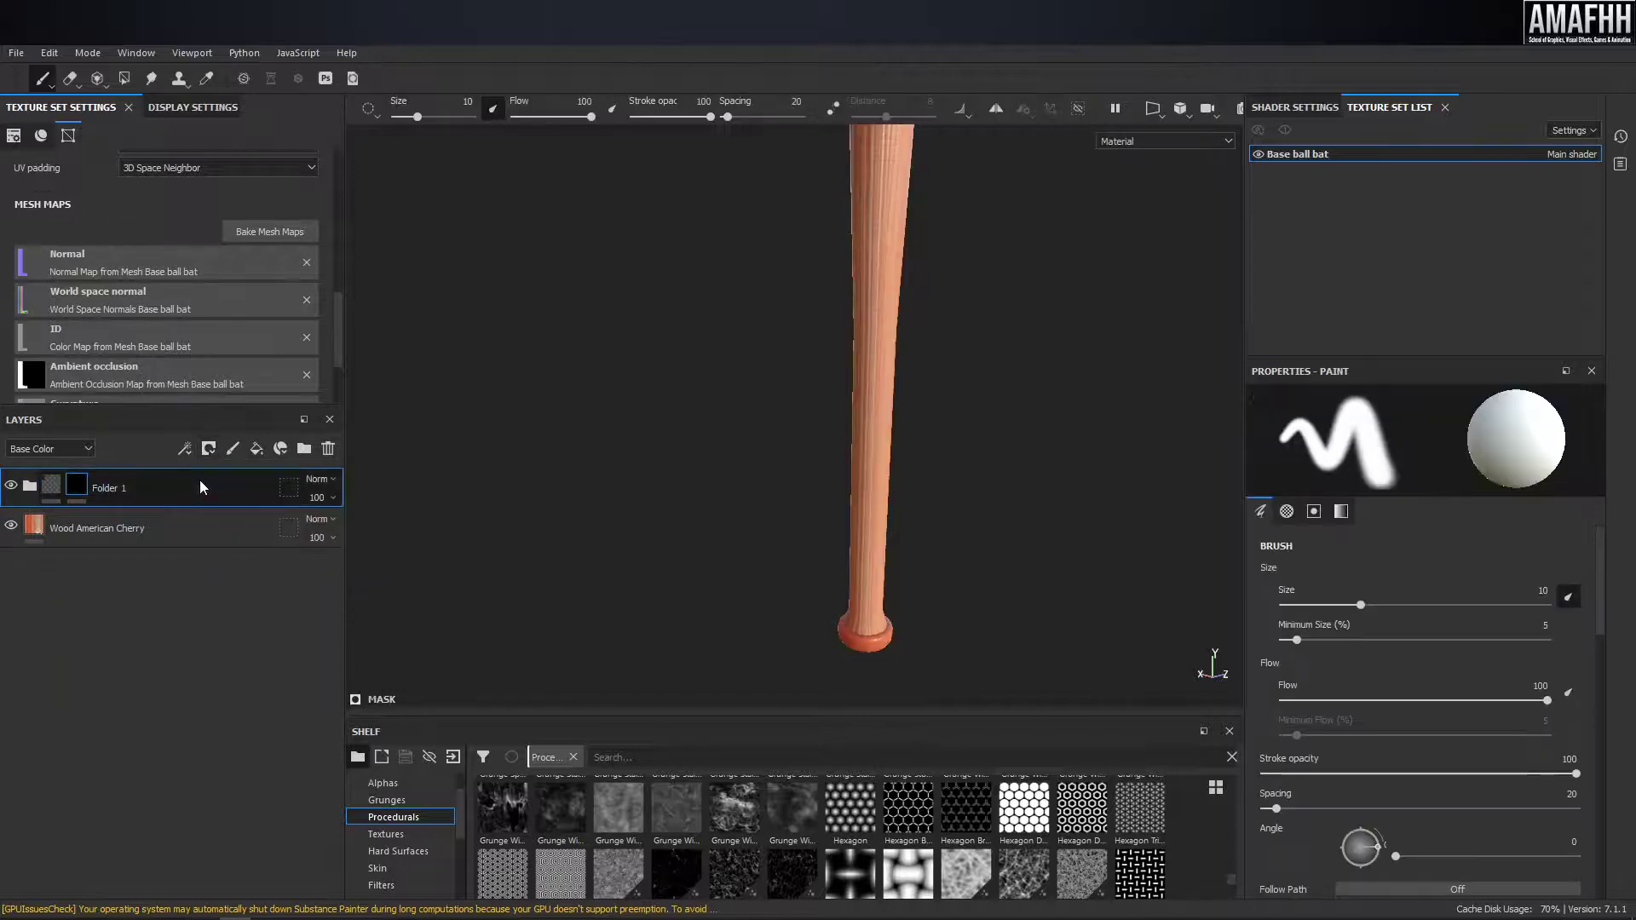
{"action": "left_click", "coordinate": [124, 79]}
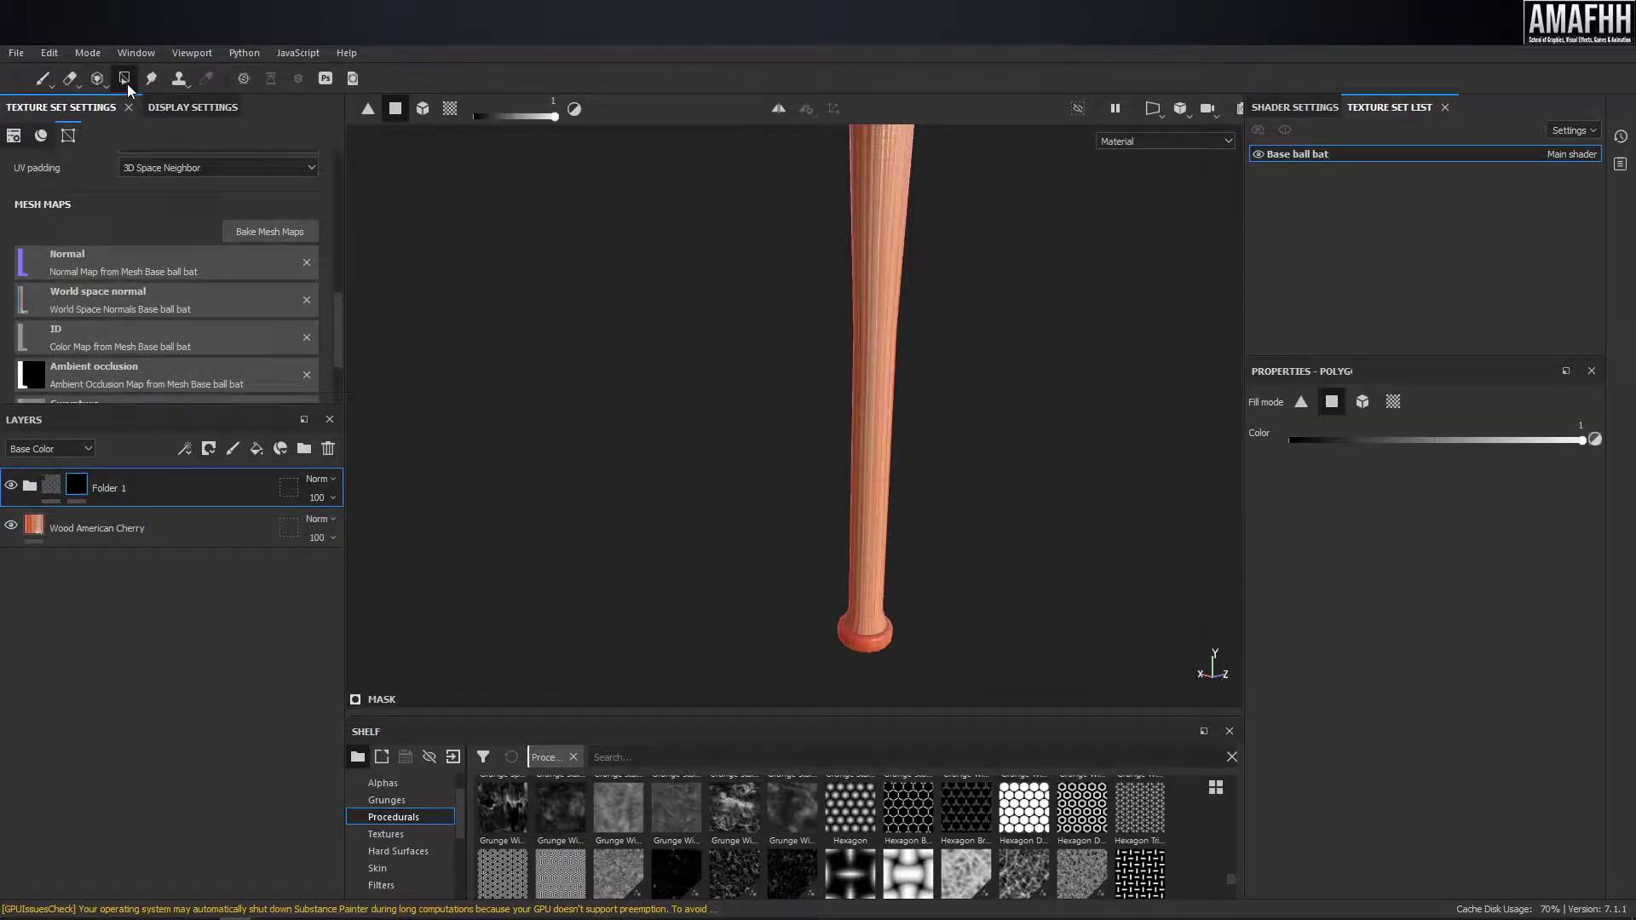
{"action": "left_click_drag", "start_coordinate": [1006, 454], "coordinate": [692, 531]}
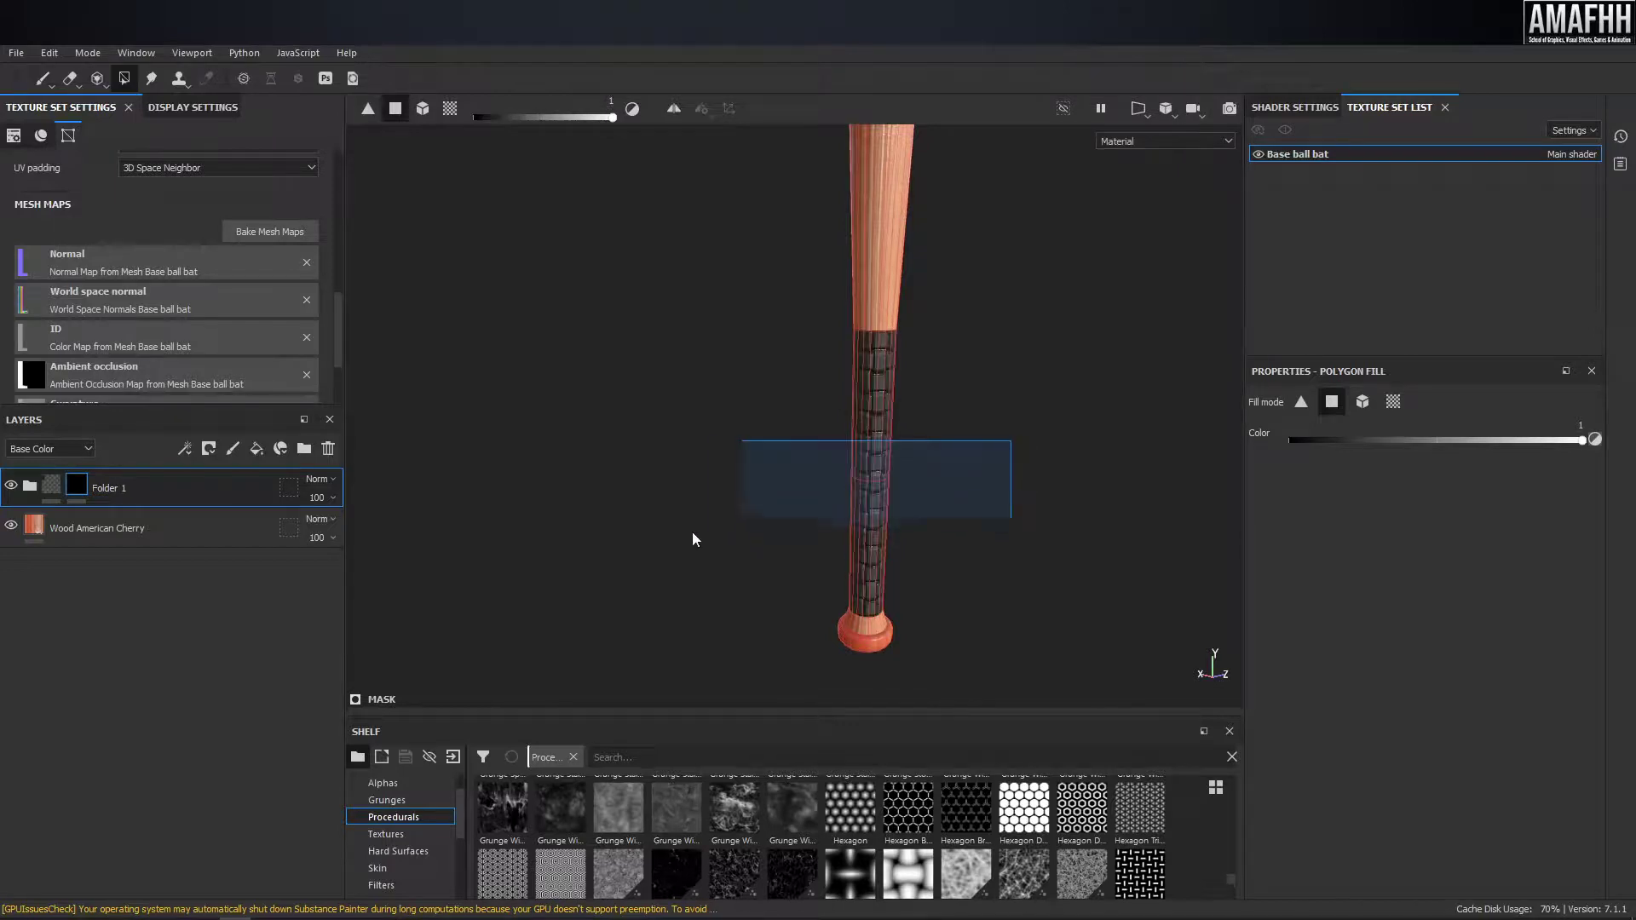
{"action": "mouse_move", "coordinate": [788, 462]}
{"action": "left_mouse_down", "text": "alt"}
{"action": "mouse_move", "coordinate": [855, 423]}
{"action": "mouse_move", "coordinate": [724, 525]}
{"action": "left_mouse_up", "text": "alt"}
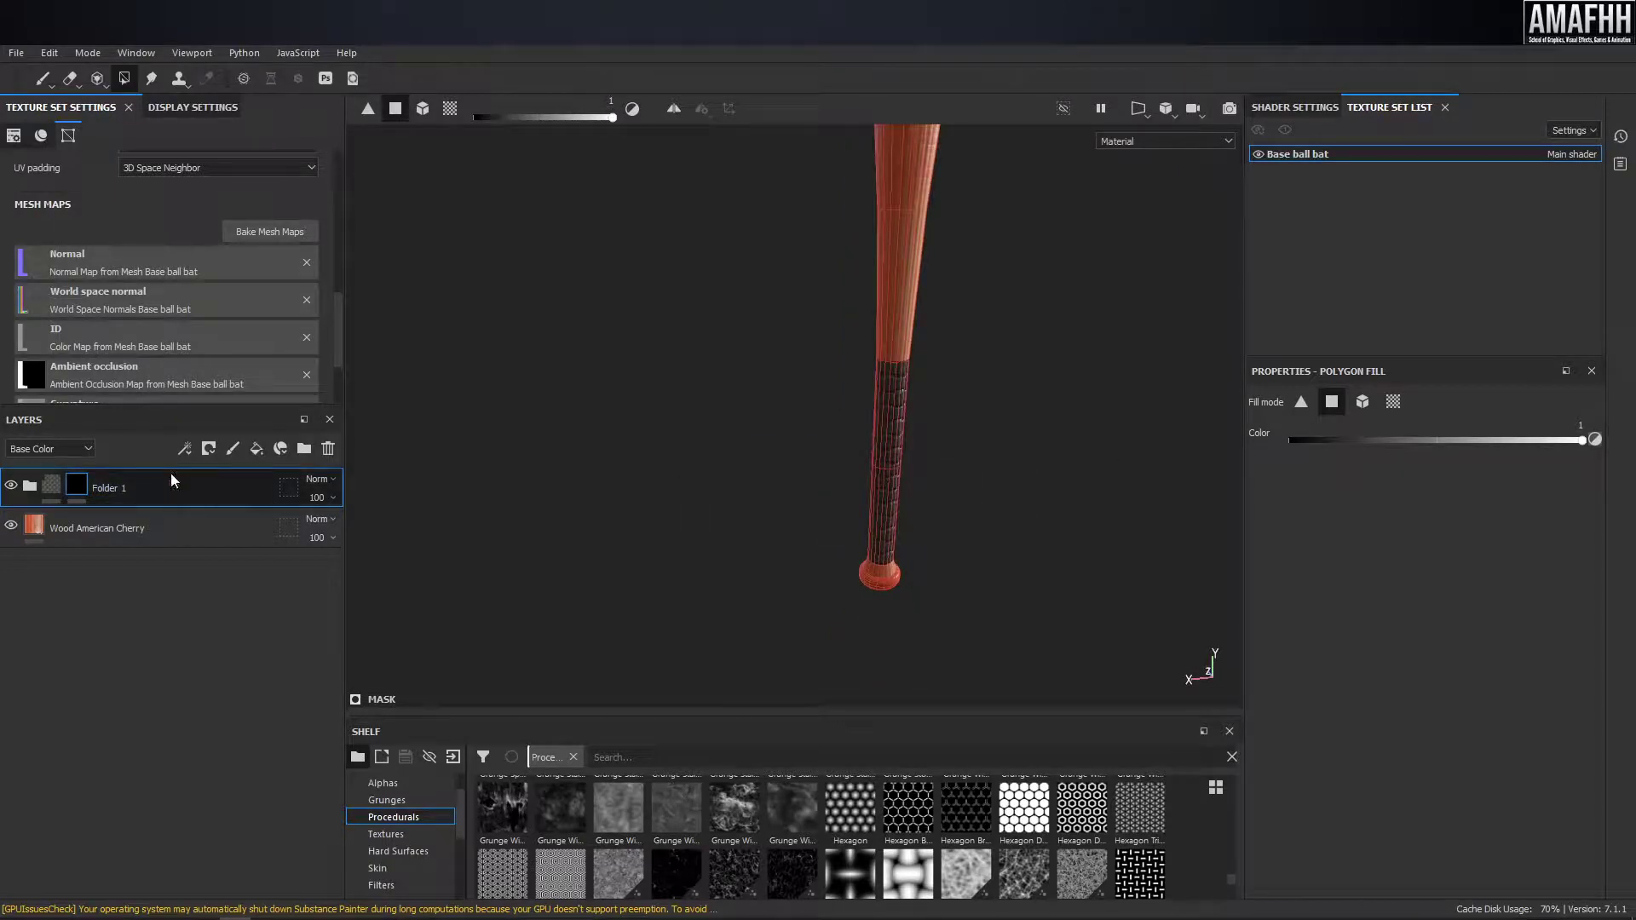
{"action": "mouse_move", "coordinate": [793, 394]}
{"action": "left_mouse_down", "text": "alt"}
{"action": "mouse_move", "coordinate": [967, 432]}
{"action": "mouse_move", "coordinate": [836, 354]}
{"action": "mouse_move", "coordinate": [894, 389]}
{"action": "mouse_move", "coordinate": [962, 372]}
{"action": "mouse_move", "coordinate": [1016, 424]}
{"action": "mouse_move", "coordinate": [931, 390]}
{"action": "left_mouse_up", "text": "alt"}
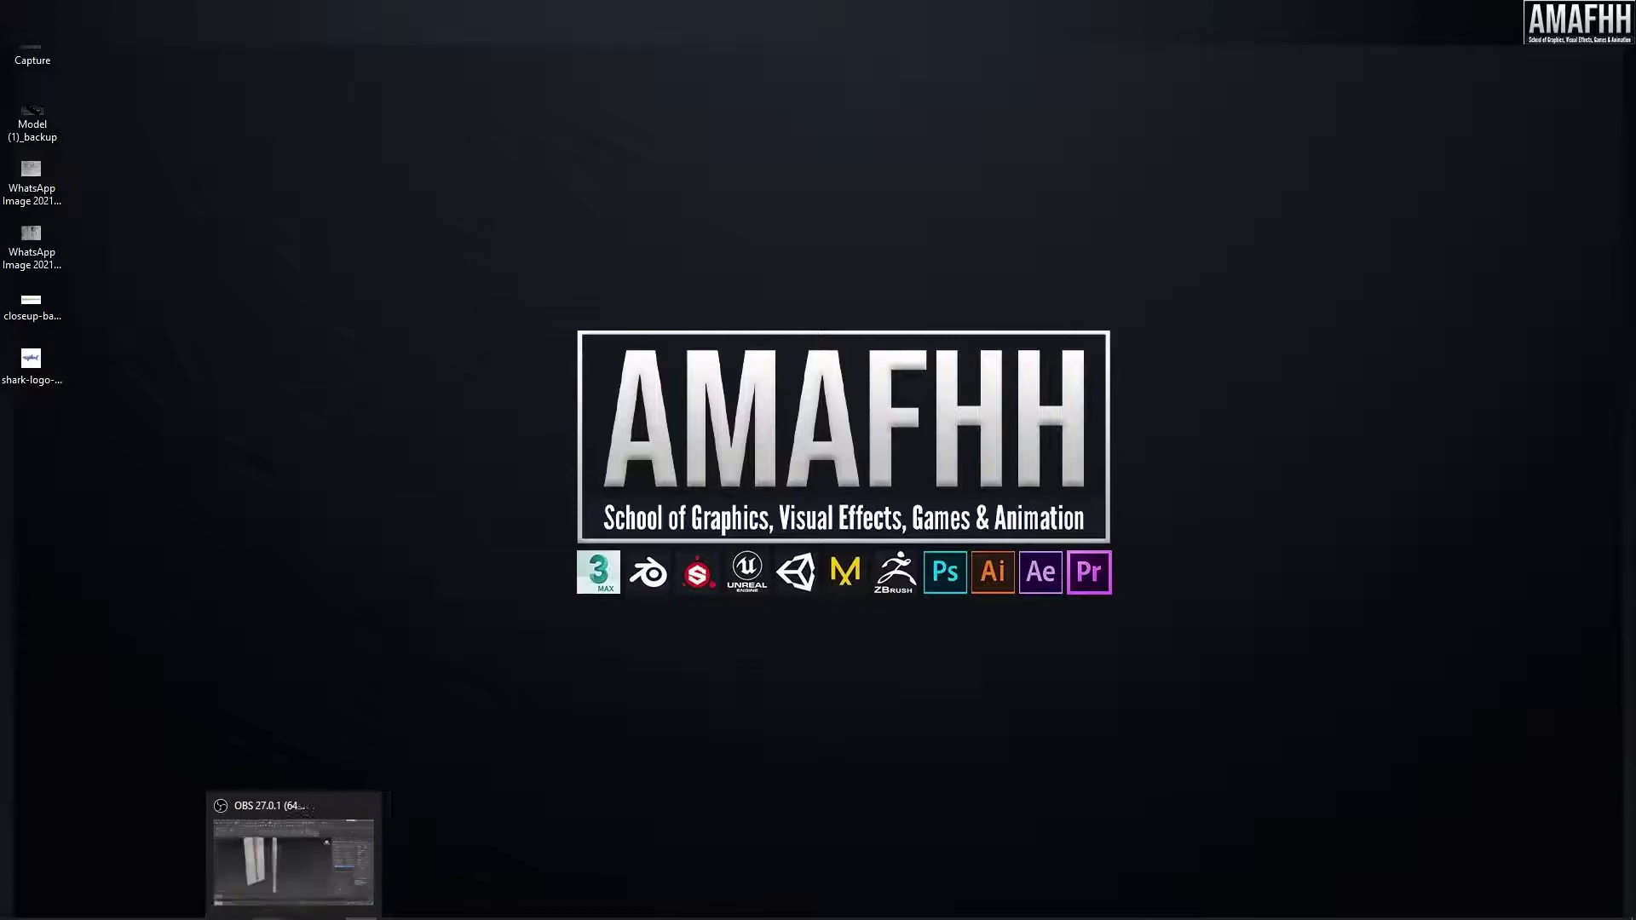
- Restore the Substance Painter window and look over the bat's grip
{"action": "left_click", "coordinate": [250, 861]}
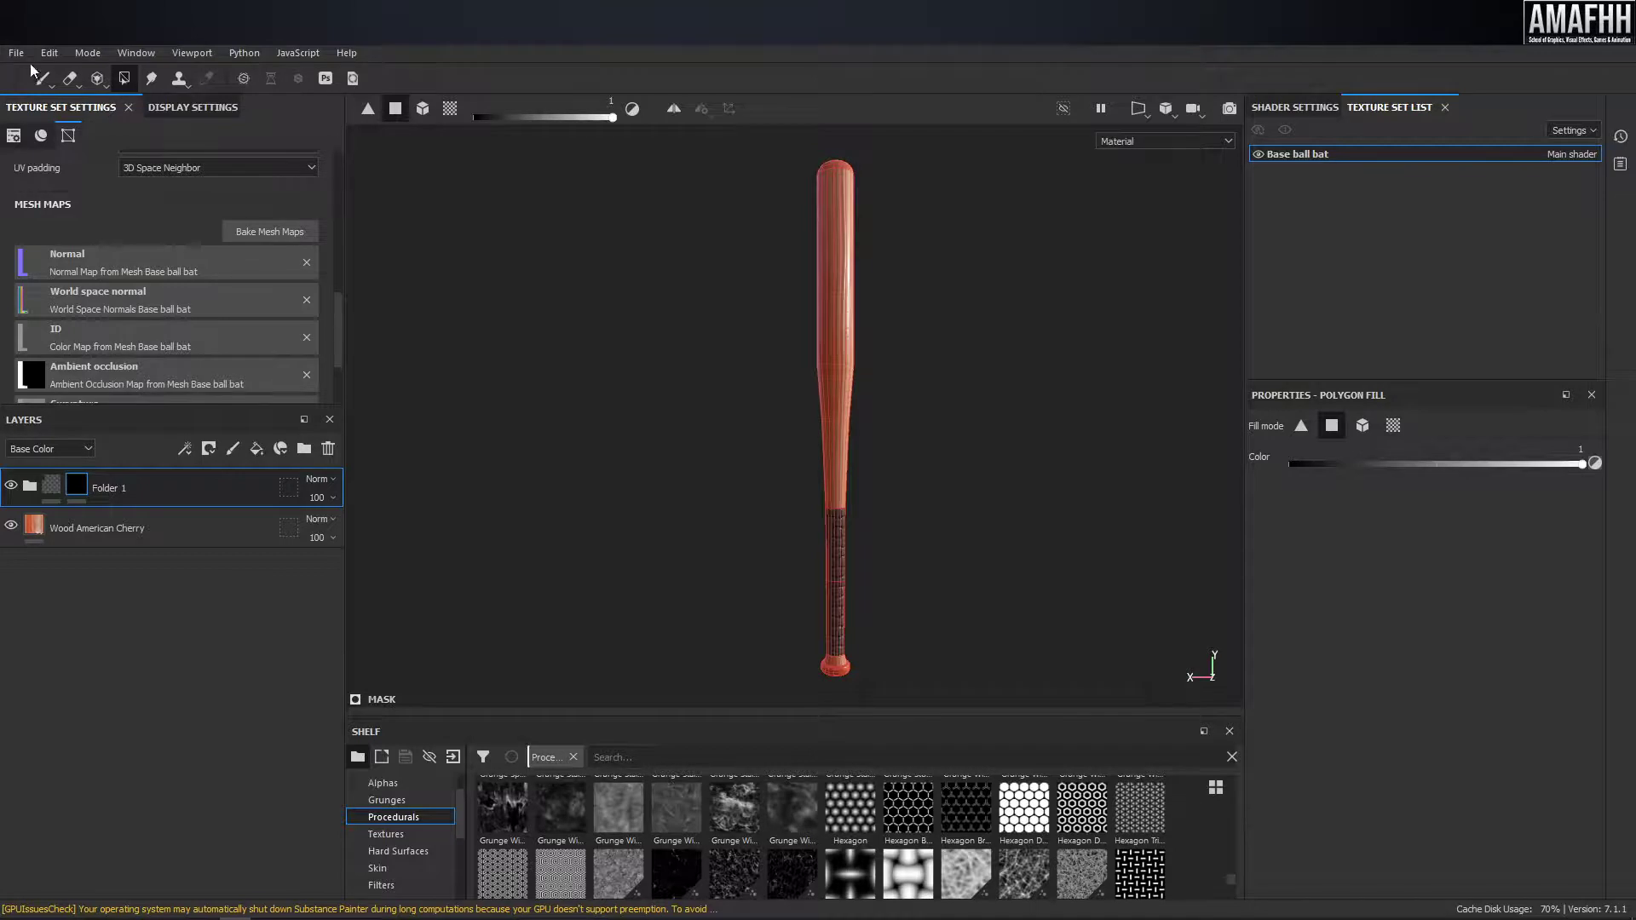
{"action": "key", "text": "1"}
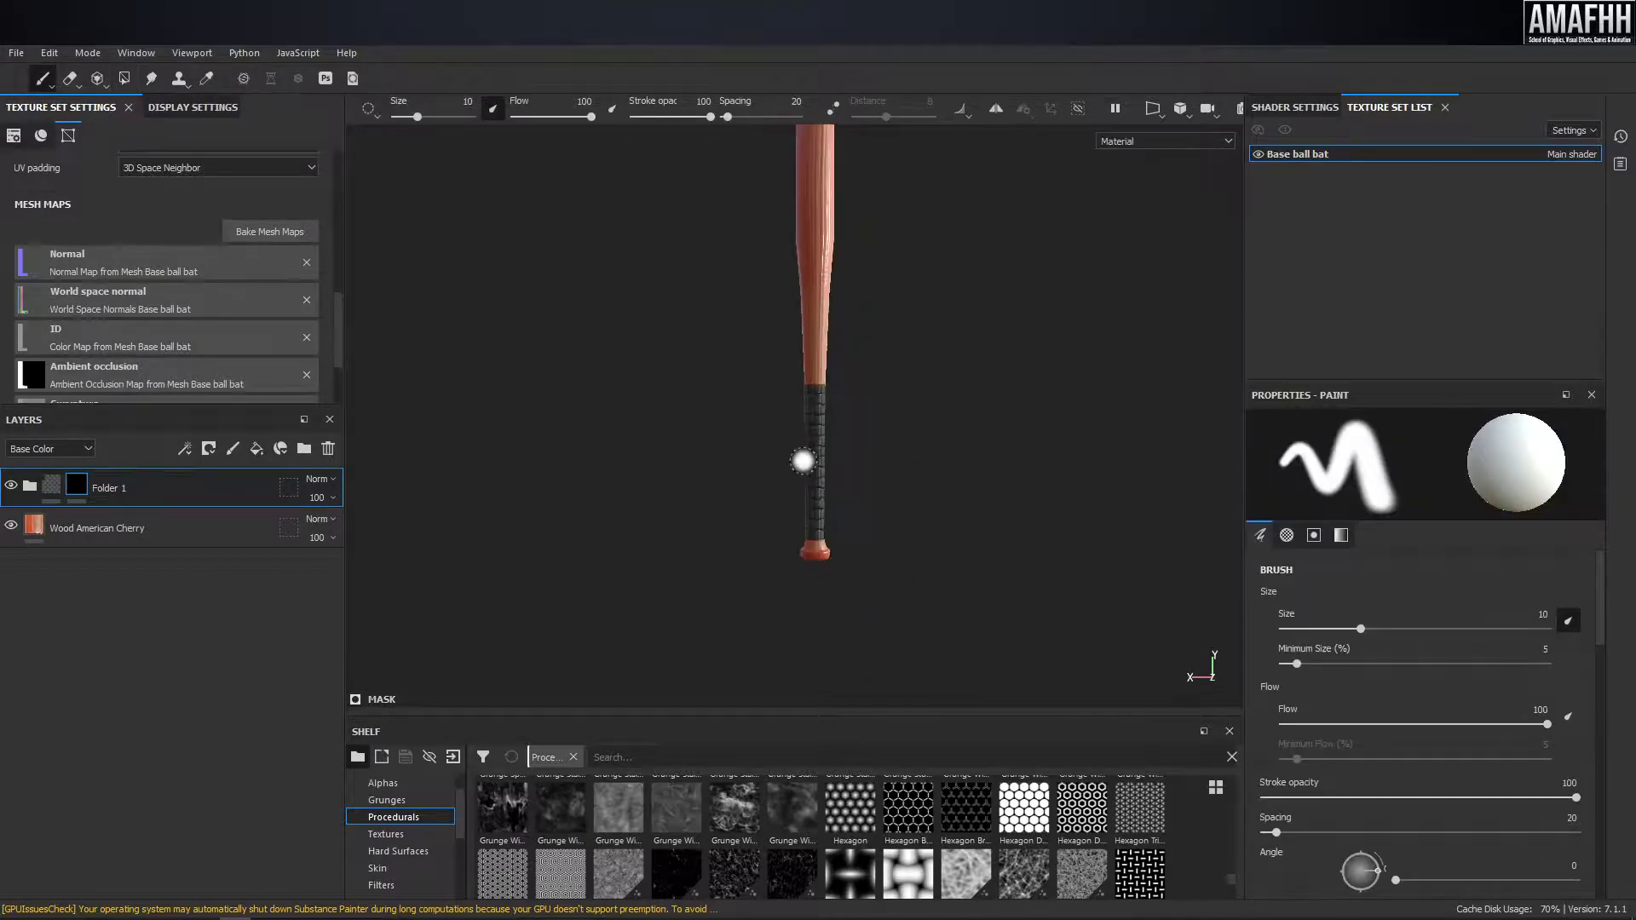
{"action": "scroll", "coordinate": [808, 460], "scroll_direction": "up", "scroll_amount": 3}
{"action": "mouse_move", "coordinate": [696, 489]}
{"action": "left_mouse_down", "text": "alt"}
{"action": "mouse_move", "coordinate": [669, 377]}
{"action": "mouse_move", "coordinate": [720, 486]}
{"action": "mouse_move", "coordinate": [687, 486]}
{"action": "left_mouse_up", "text": "alt"}
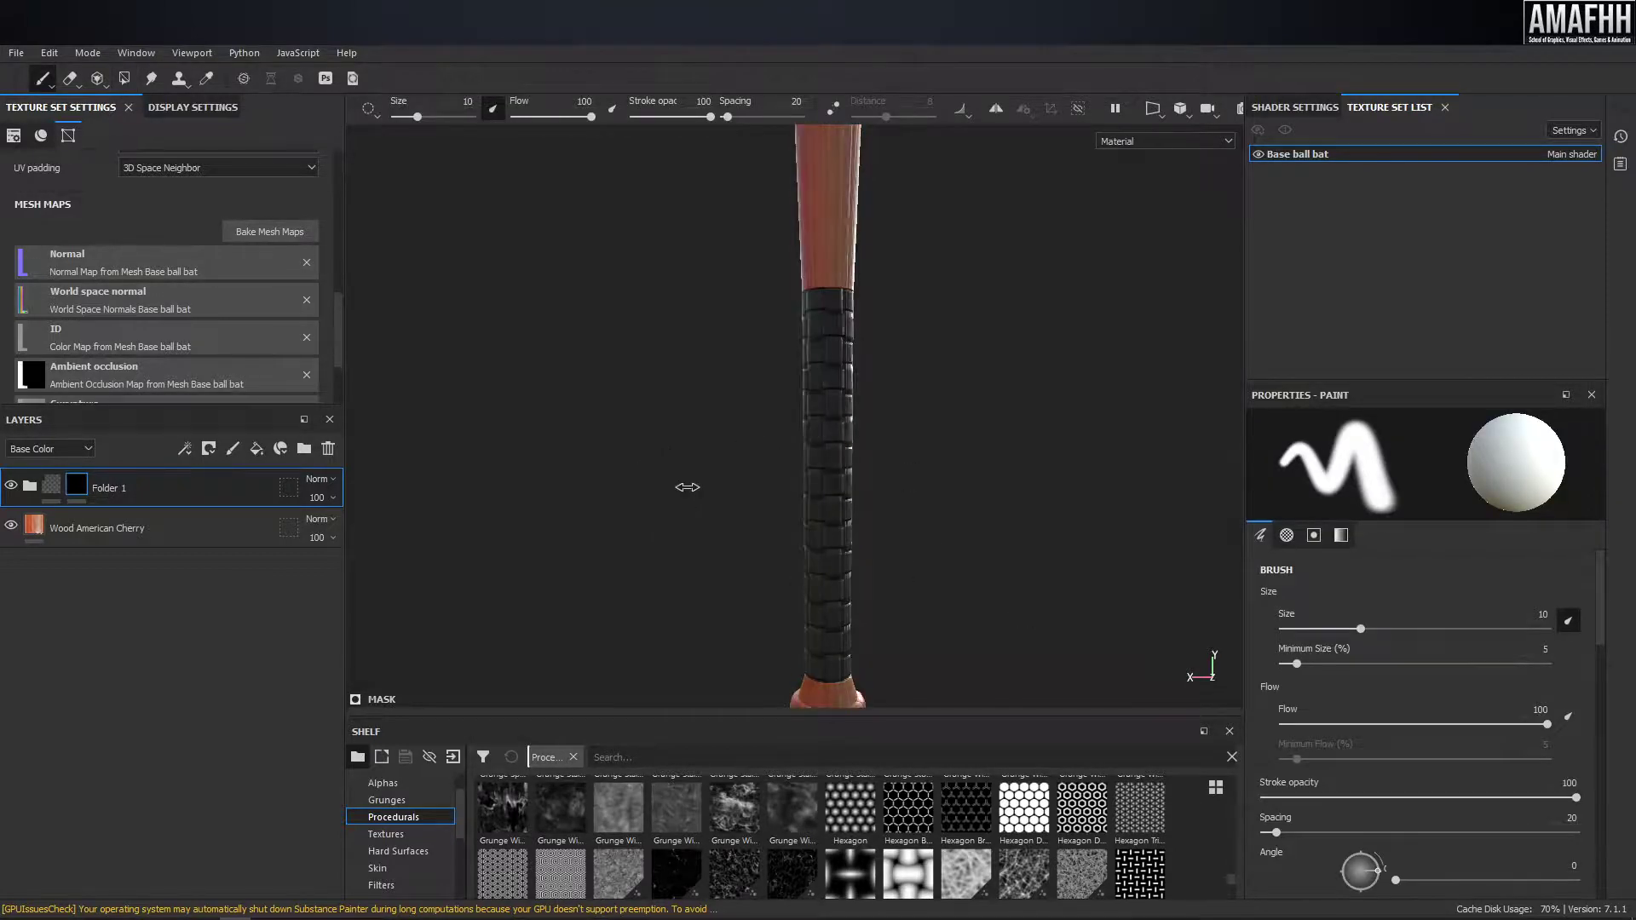
{"action": "scroll", "coordinate": [938, 402], "scroll_direction": "down", "scroll_amount": 2}
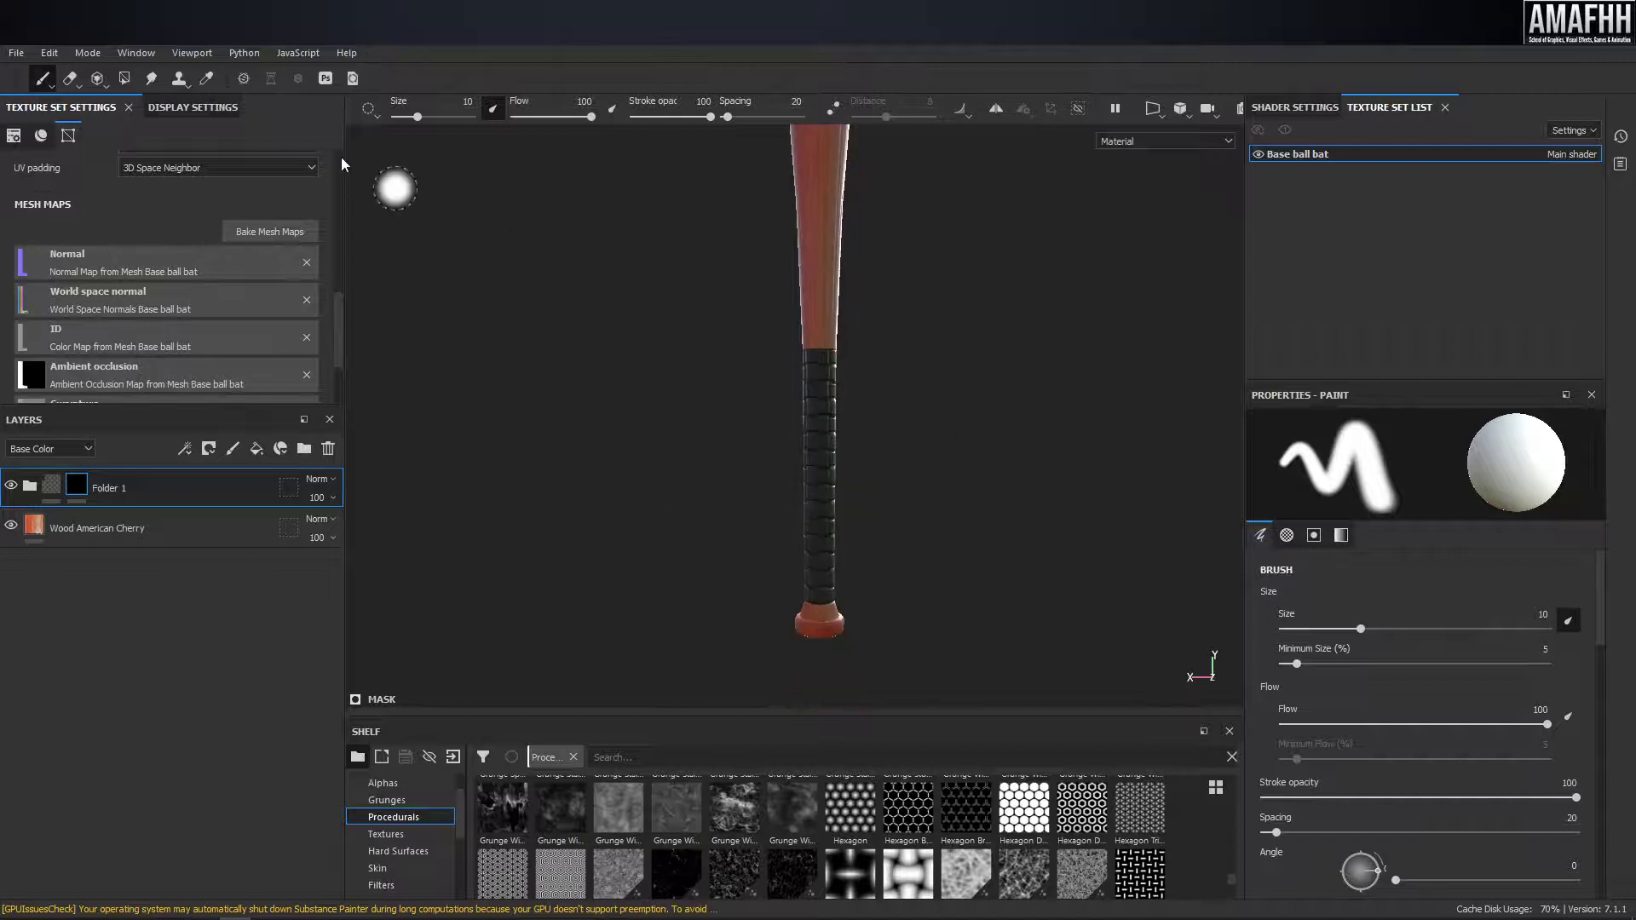
- Drag the SHARK logo image Shark Alpha.jpg onto the Shelf to import it
{"action": "left_click_drag", "start_coordinate": [1577, 215], "coordinate": [738, 873]}
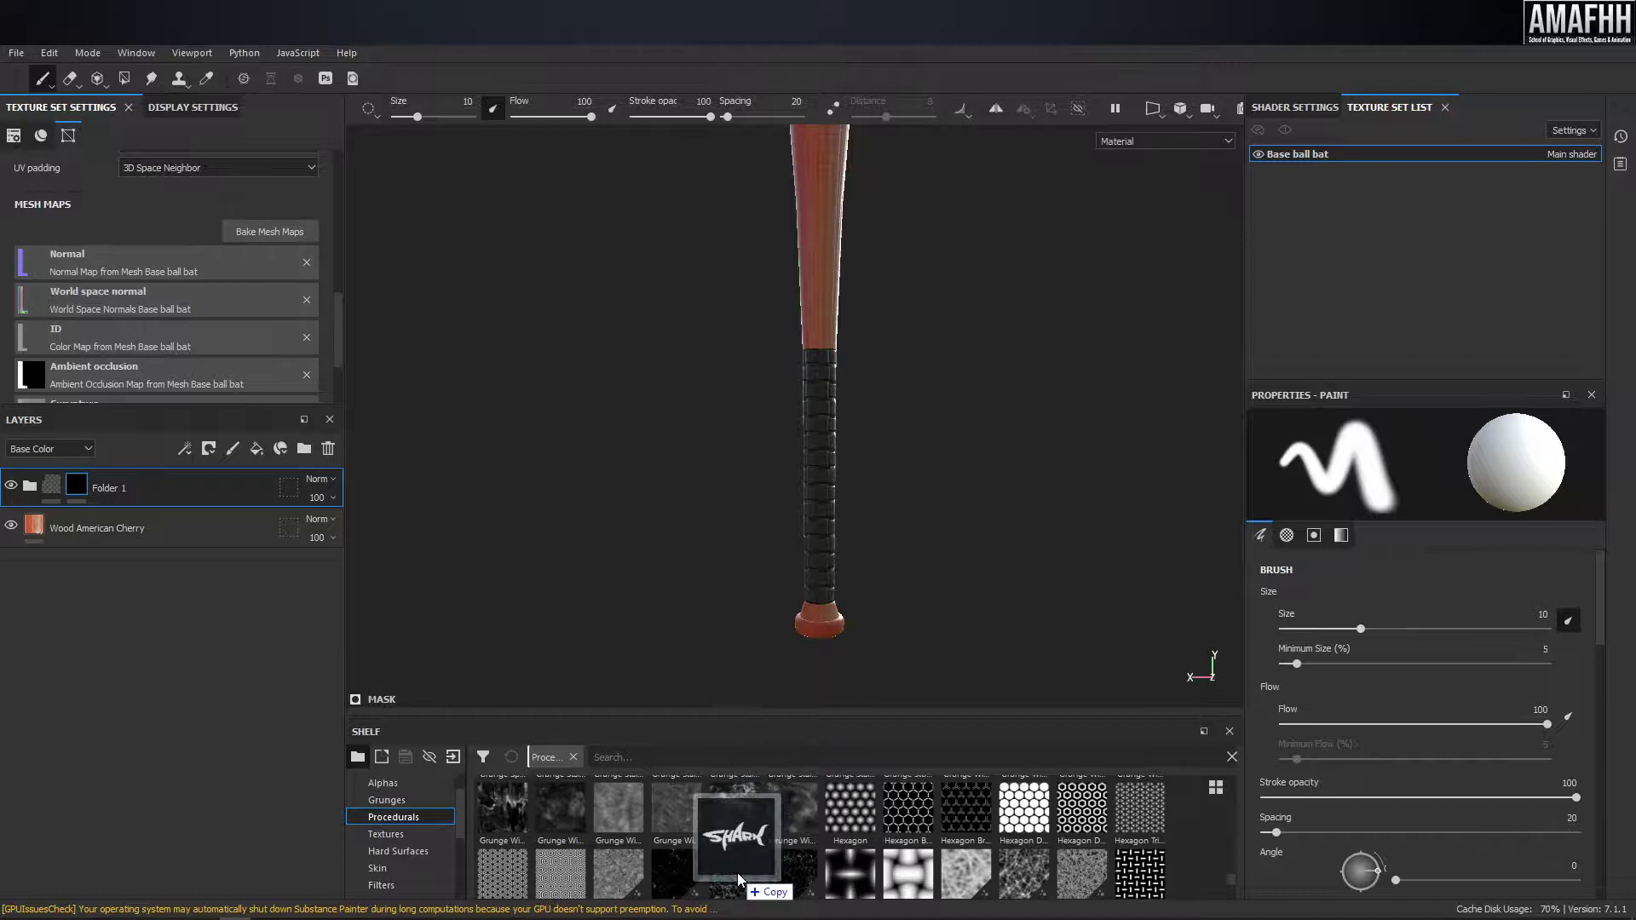
{"action": "left_click_drag", "start_coordinate": [738, 873], "coordinate": [738, 872]}
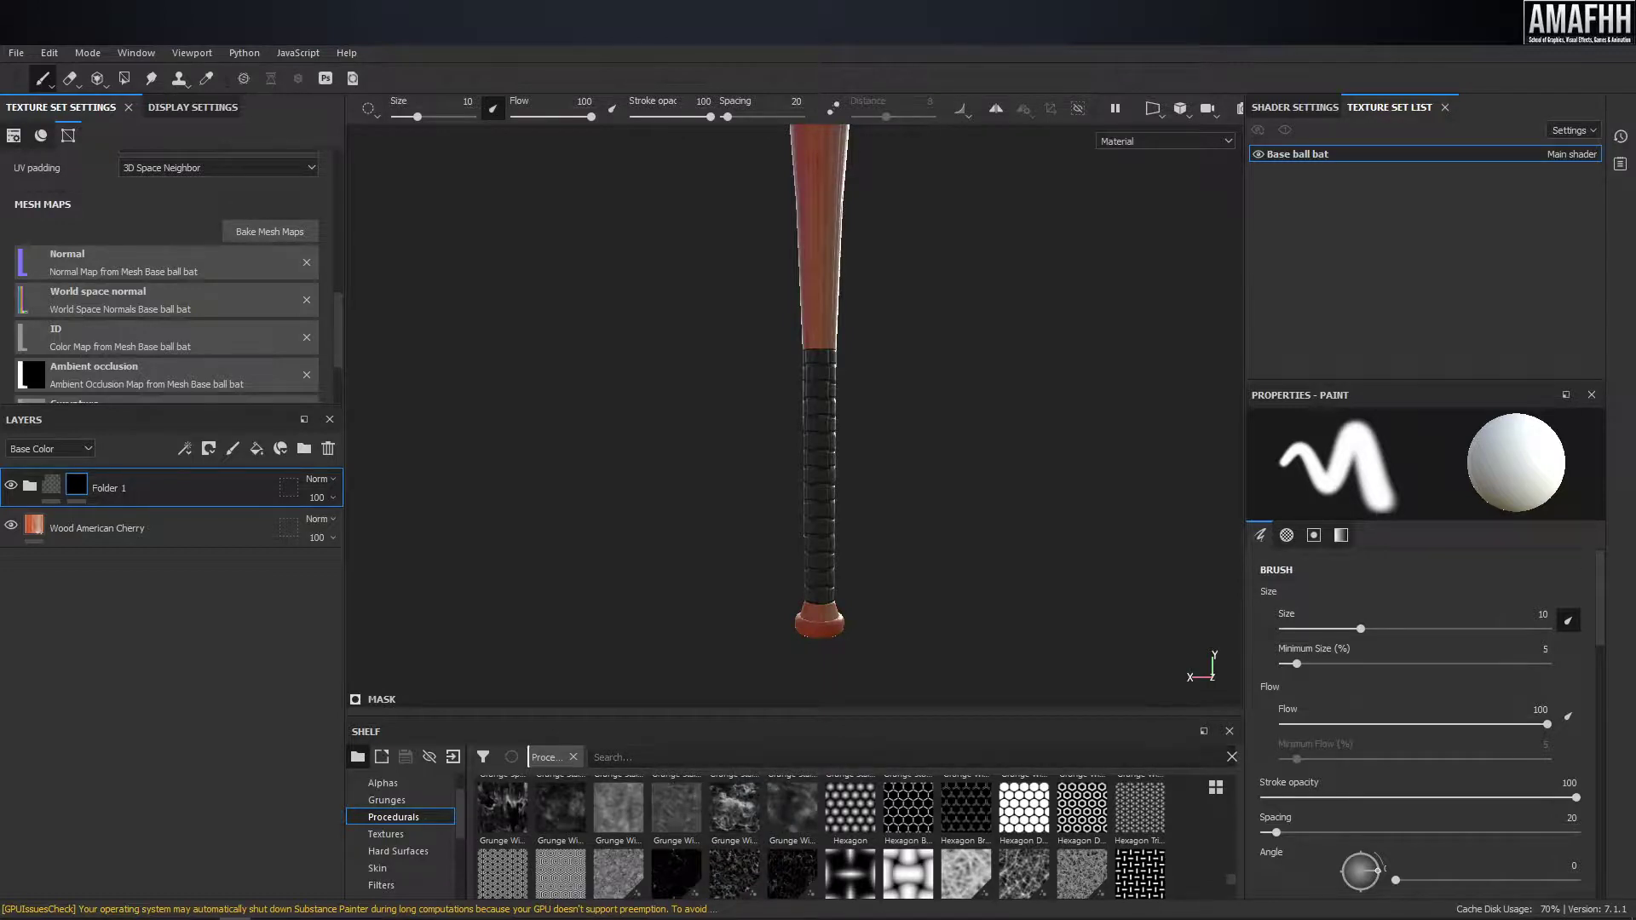
{"action": "left_click_drag", "start_coordinate": [849, 742], "coordinate": [791, 859]}
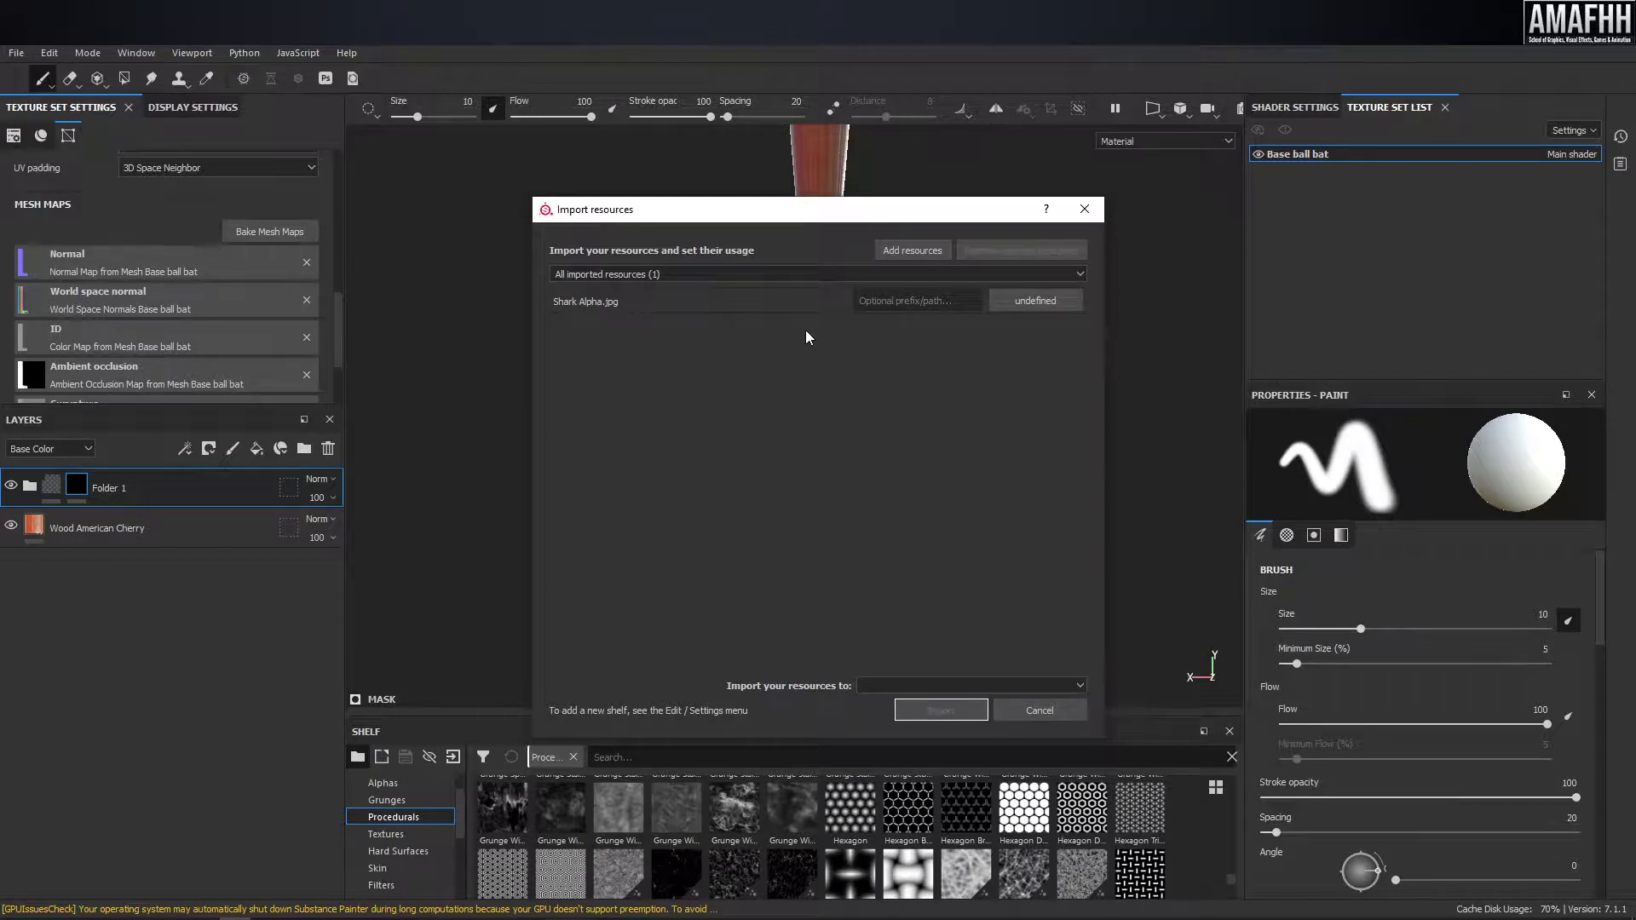
- Import Shark Alpha.jpg with usage set to alpha into the 'shelf' shelf, then enlarge the shelf
{"action": "left_click", "coordinate": [1033, 302]}
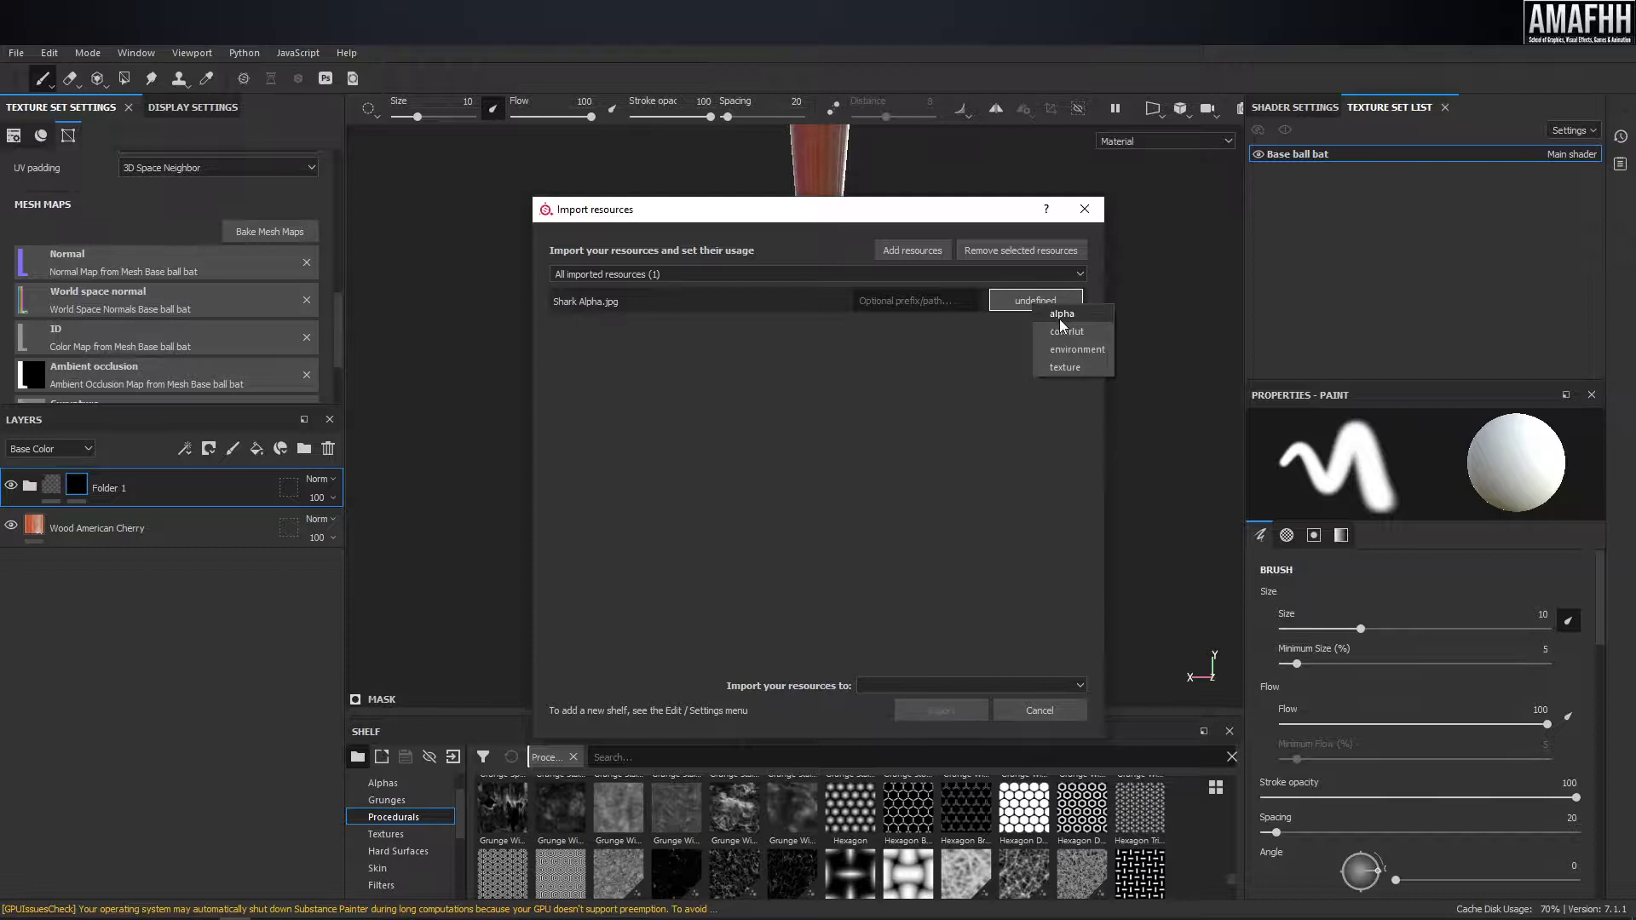
{"action": "left_click", "coordinate": [1061, 315]}
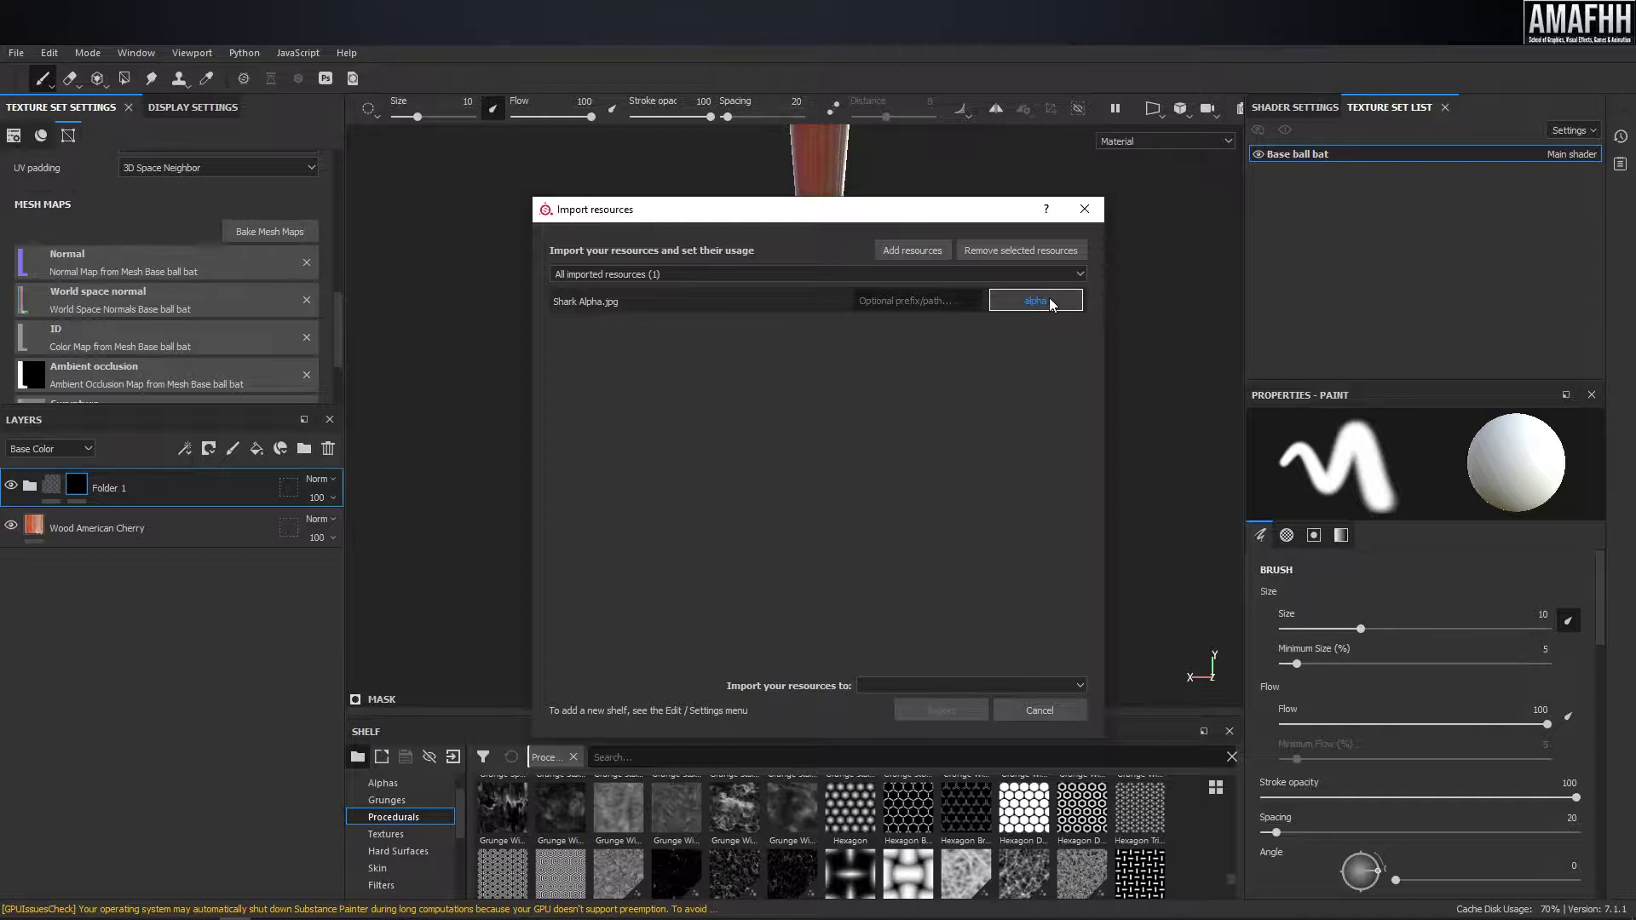
{"action": "left_click", "coordinate": [932, 687]}
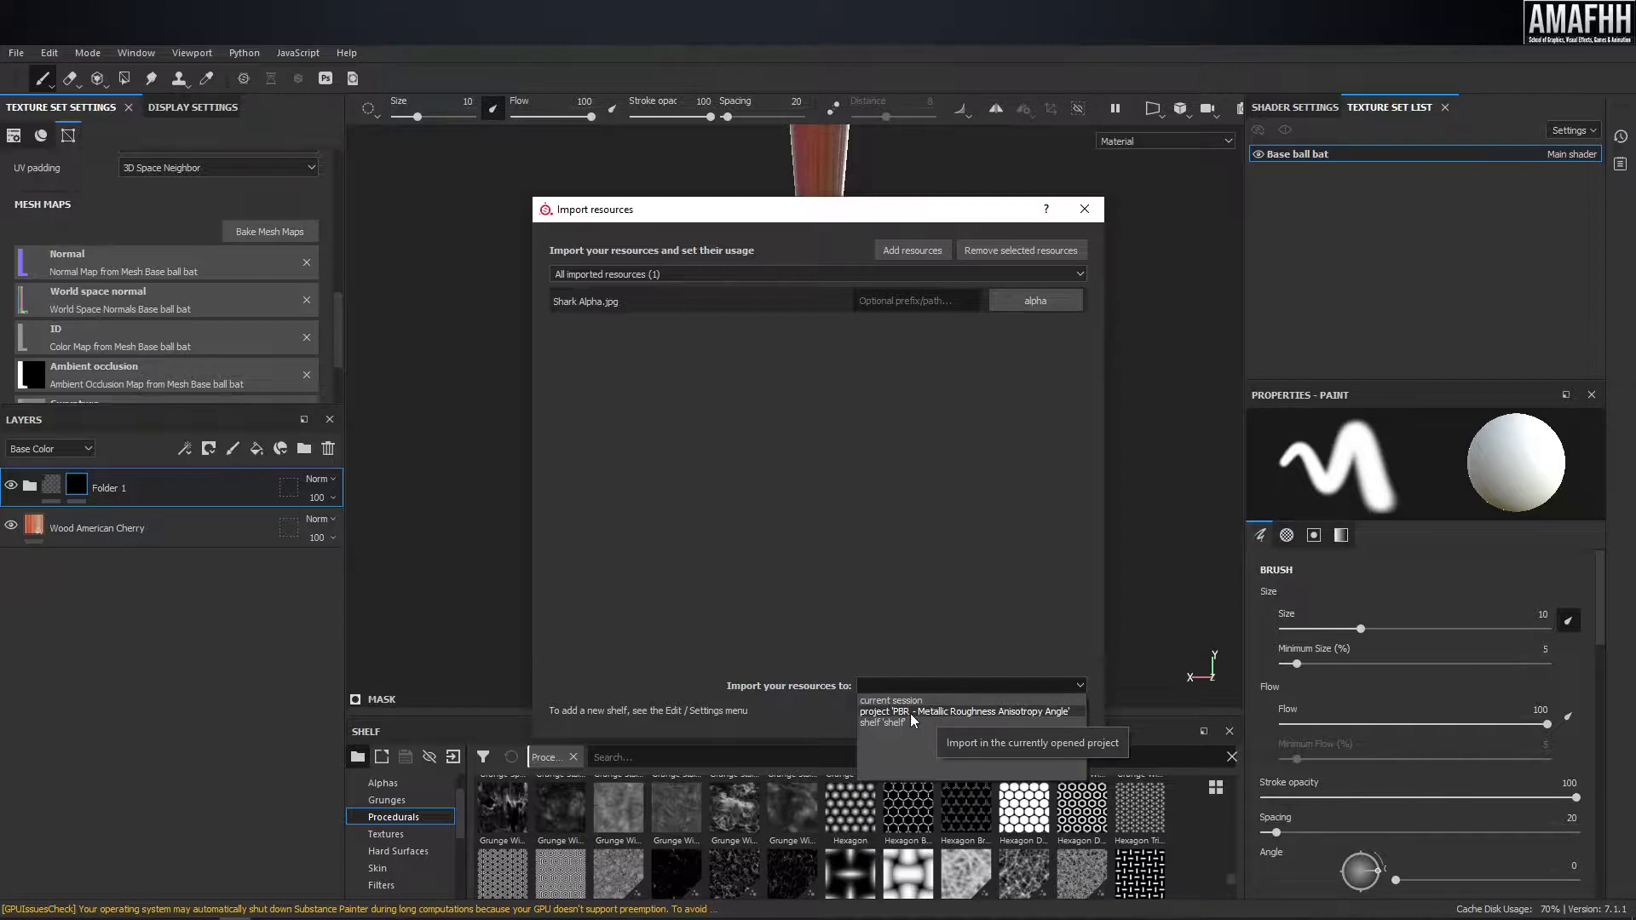
{"action": "left_click", "coordinate": [902, 723]}
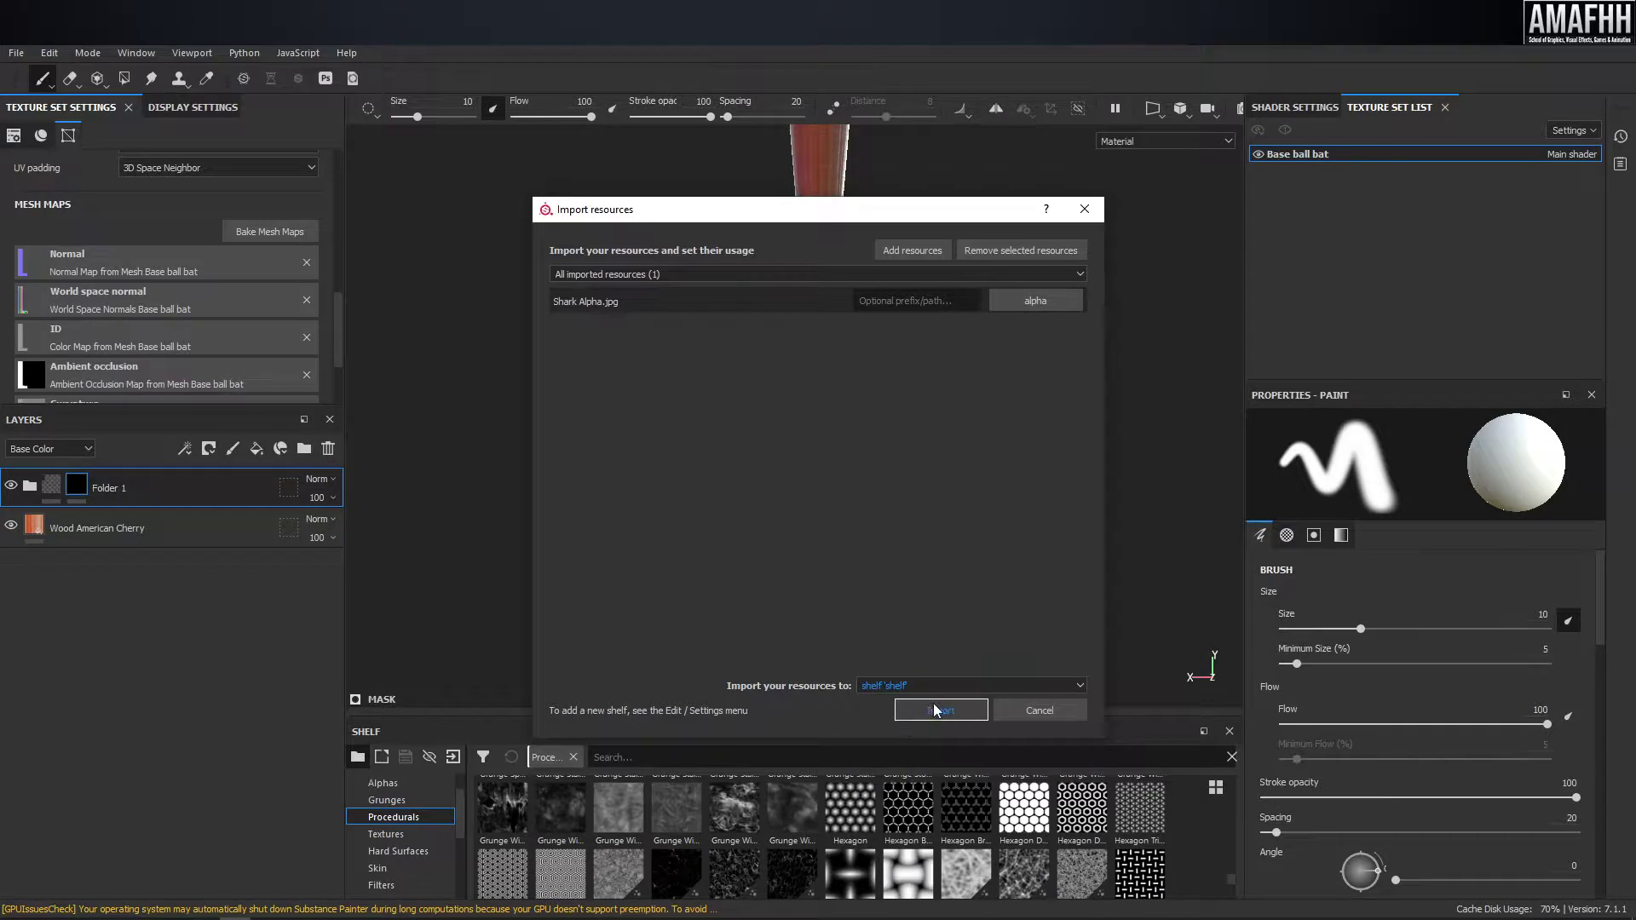
{"action": "left_click", "coordinate": [927, 701]}
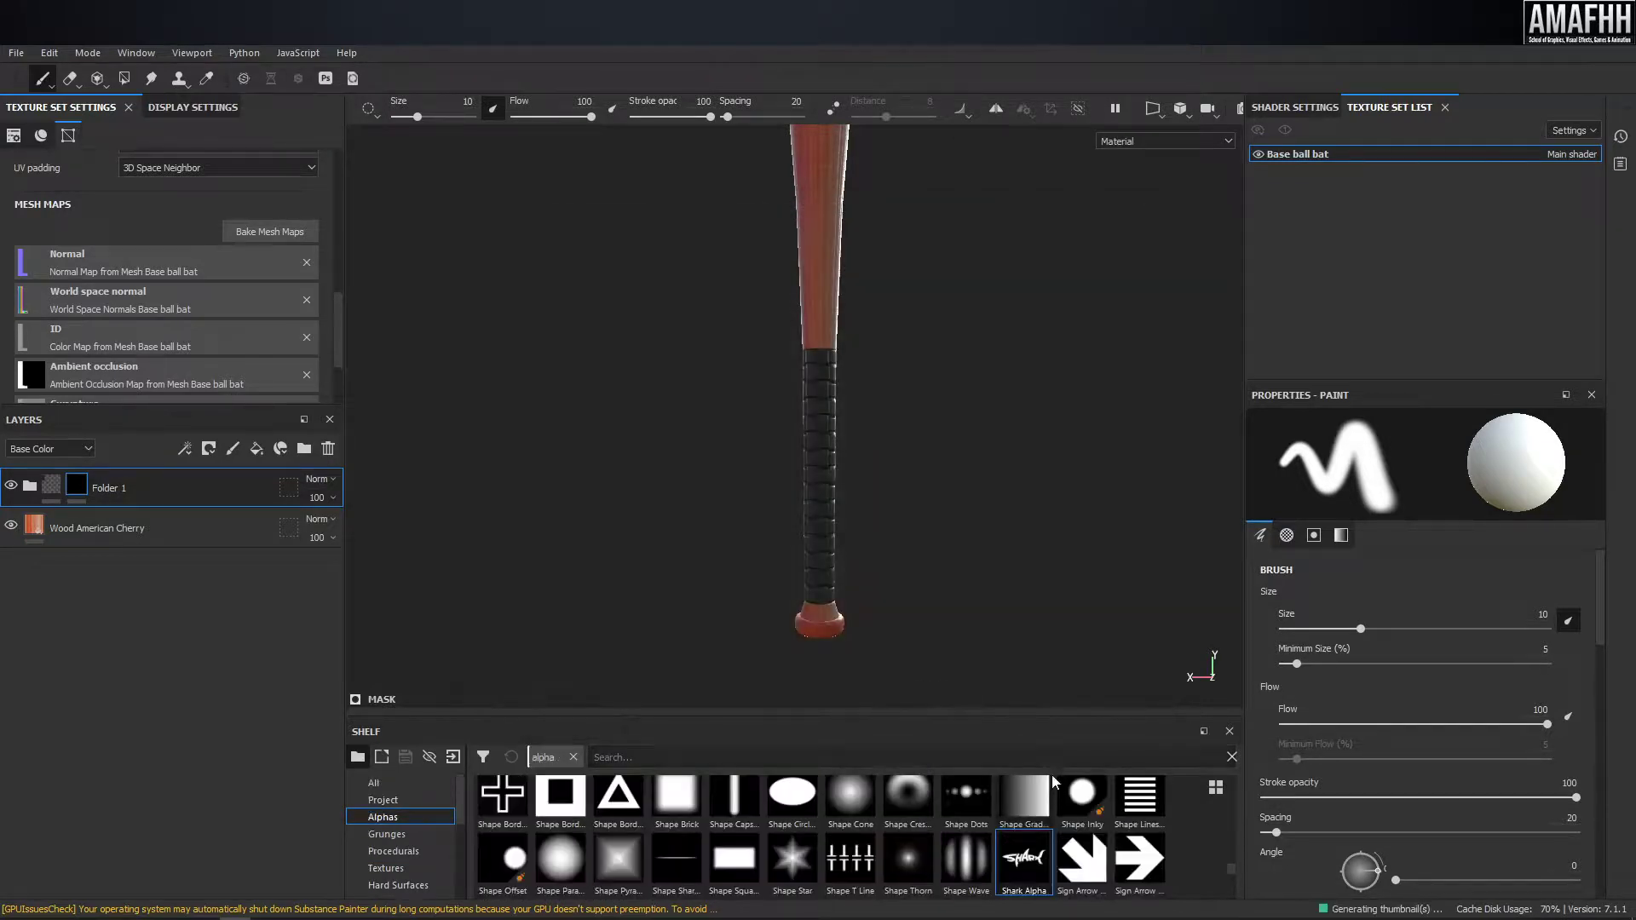
{"action": "left_click_drag", "start_coordinate": [1047, 723], "coordinate": [1036, 550]}
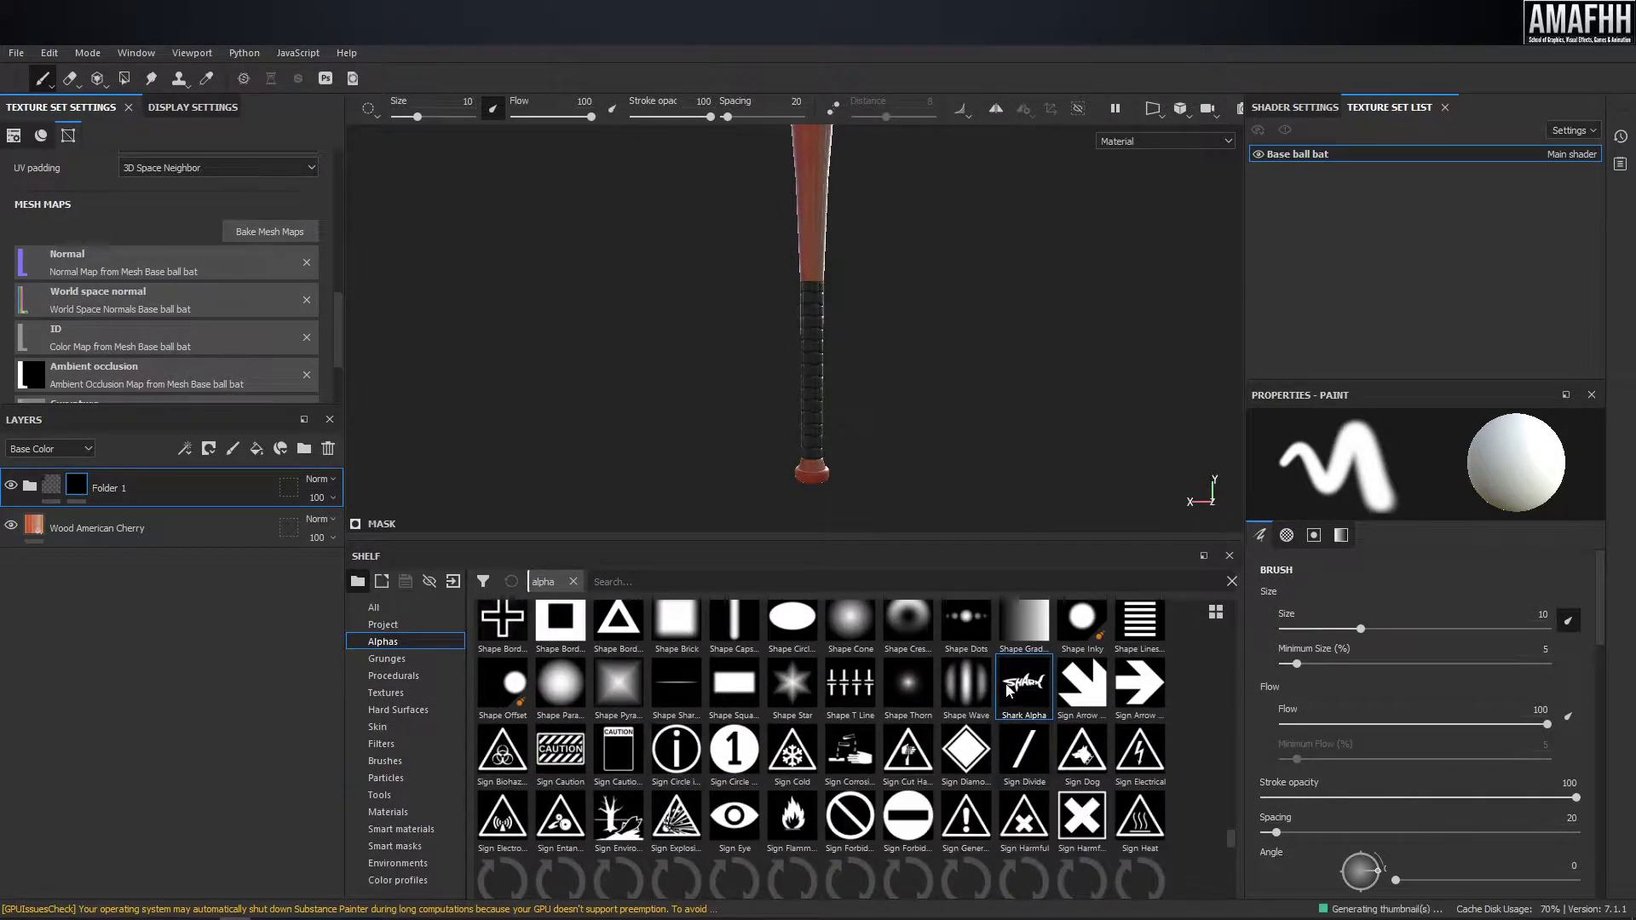
{"action": "mouse_move", "coordinate": [1024, 859]}
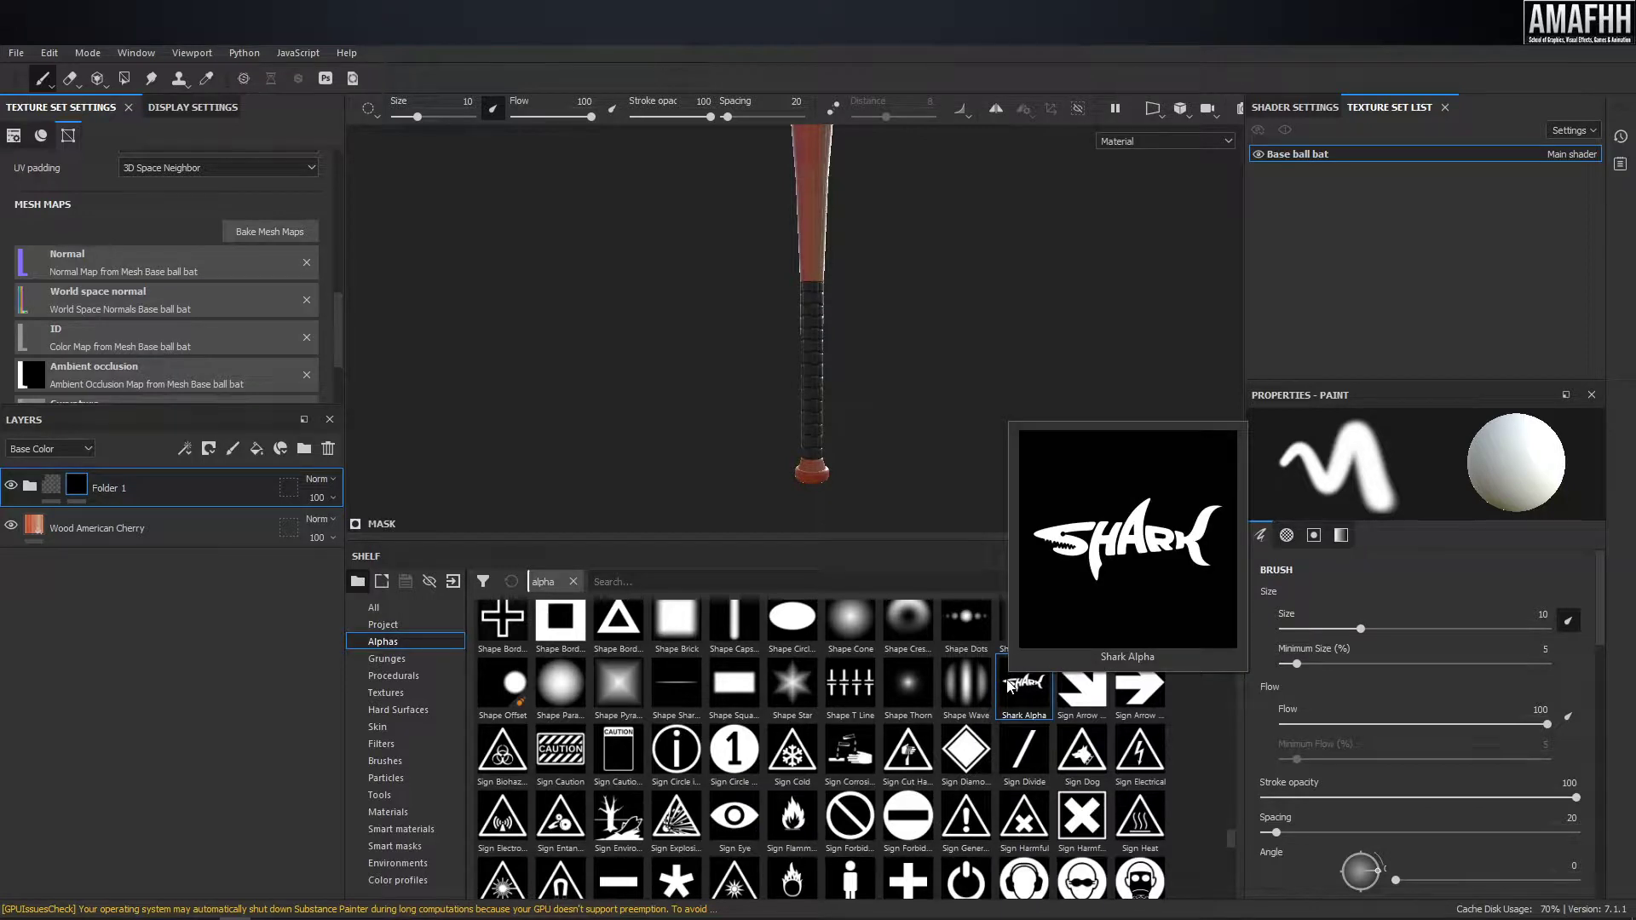
- Add Fill layer 2 above Folder 1 and give it a black mask
{"action": "left_click", "coordinate": [262, 457]}
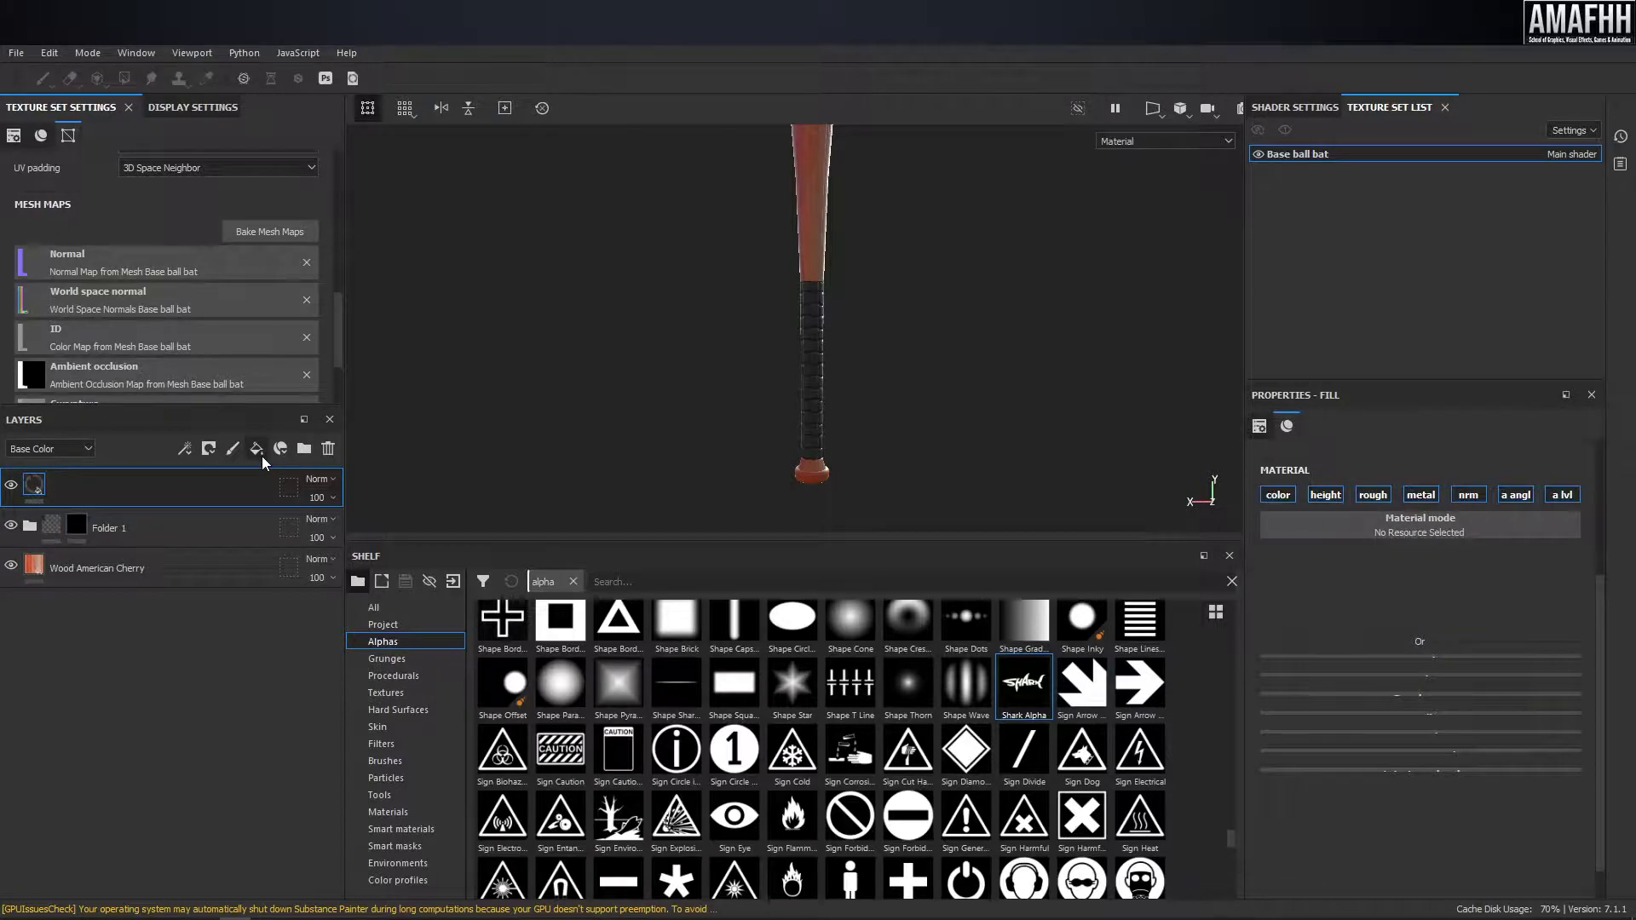
{"action": "left_click", "coordinate": [210, 449]}
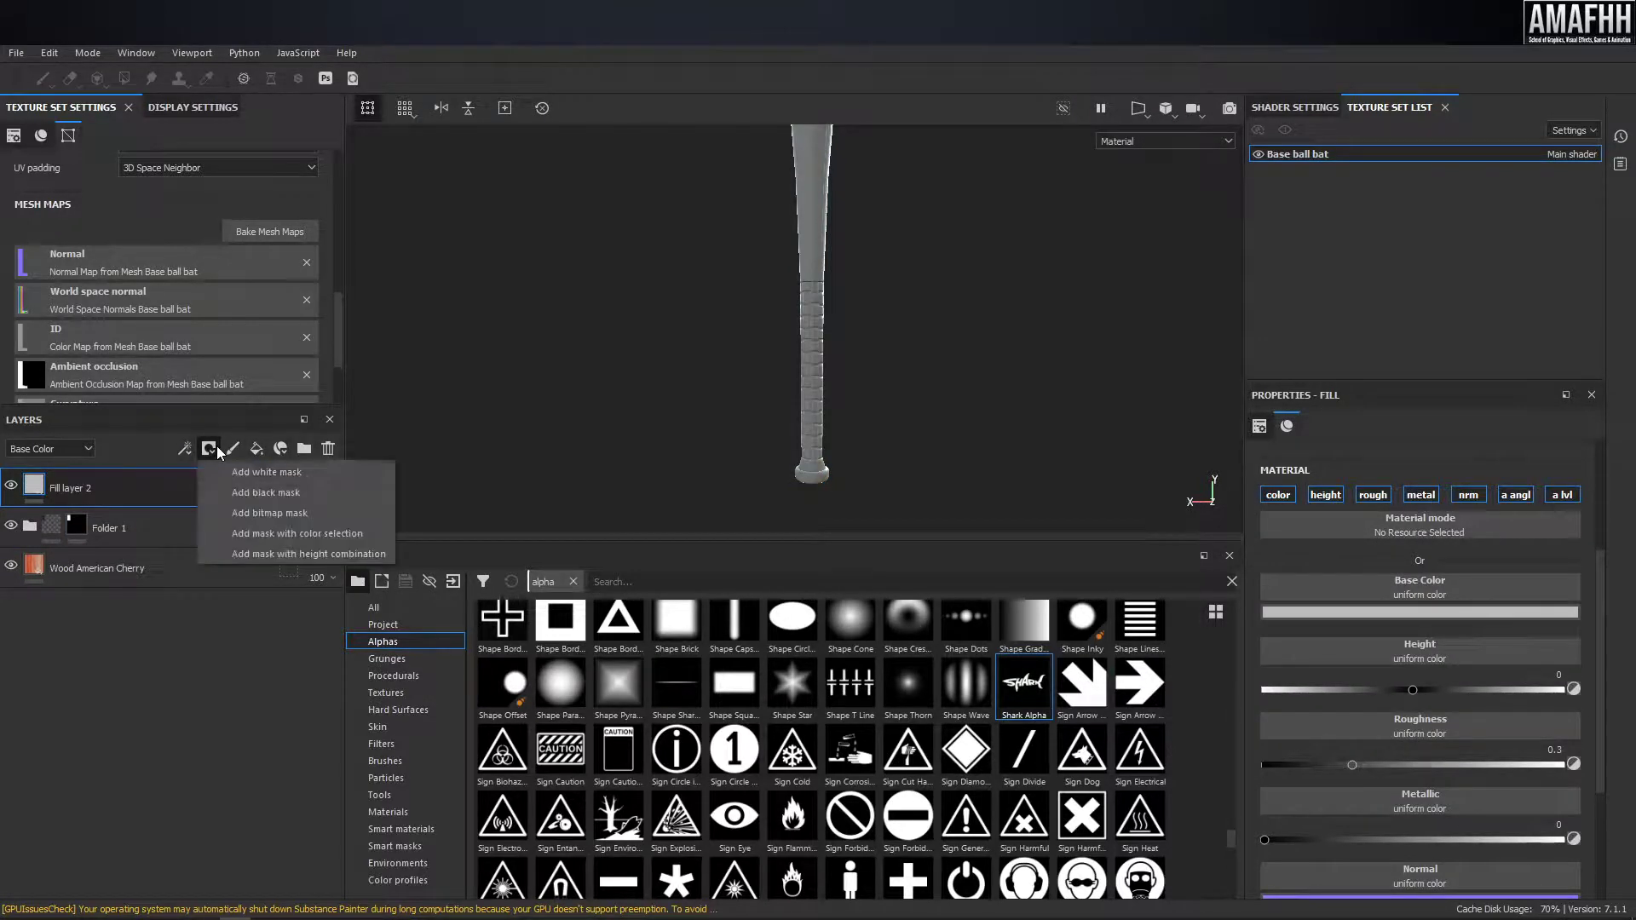
{"action": "left_click", "coordinate": [238, 493]}
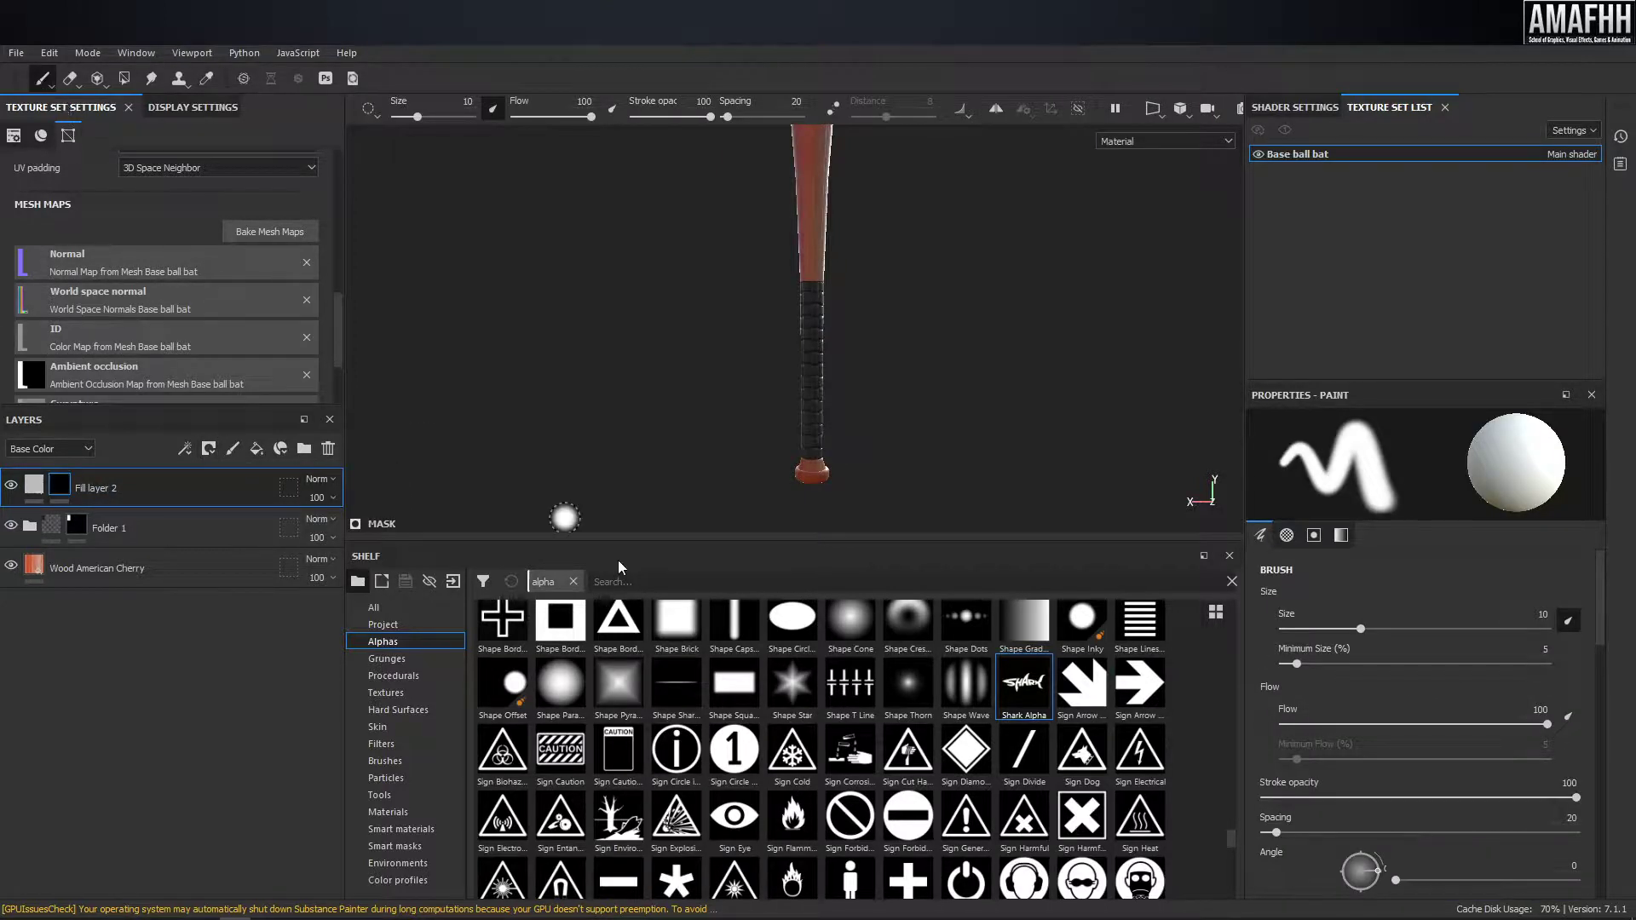
- Use Shark Alpha as the brush shape at size about 62, with the bat upright in view
{"action": "left_click", "coordinate": [1016, 689]}
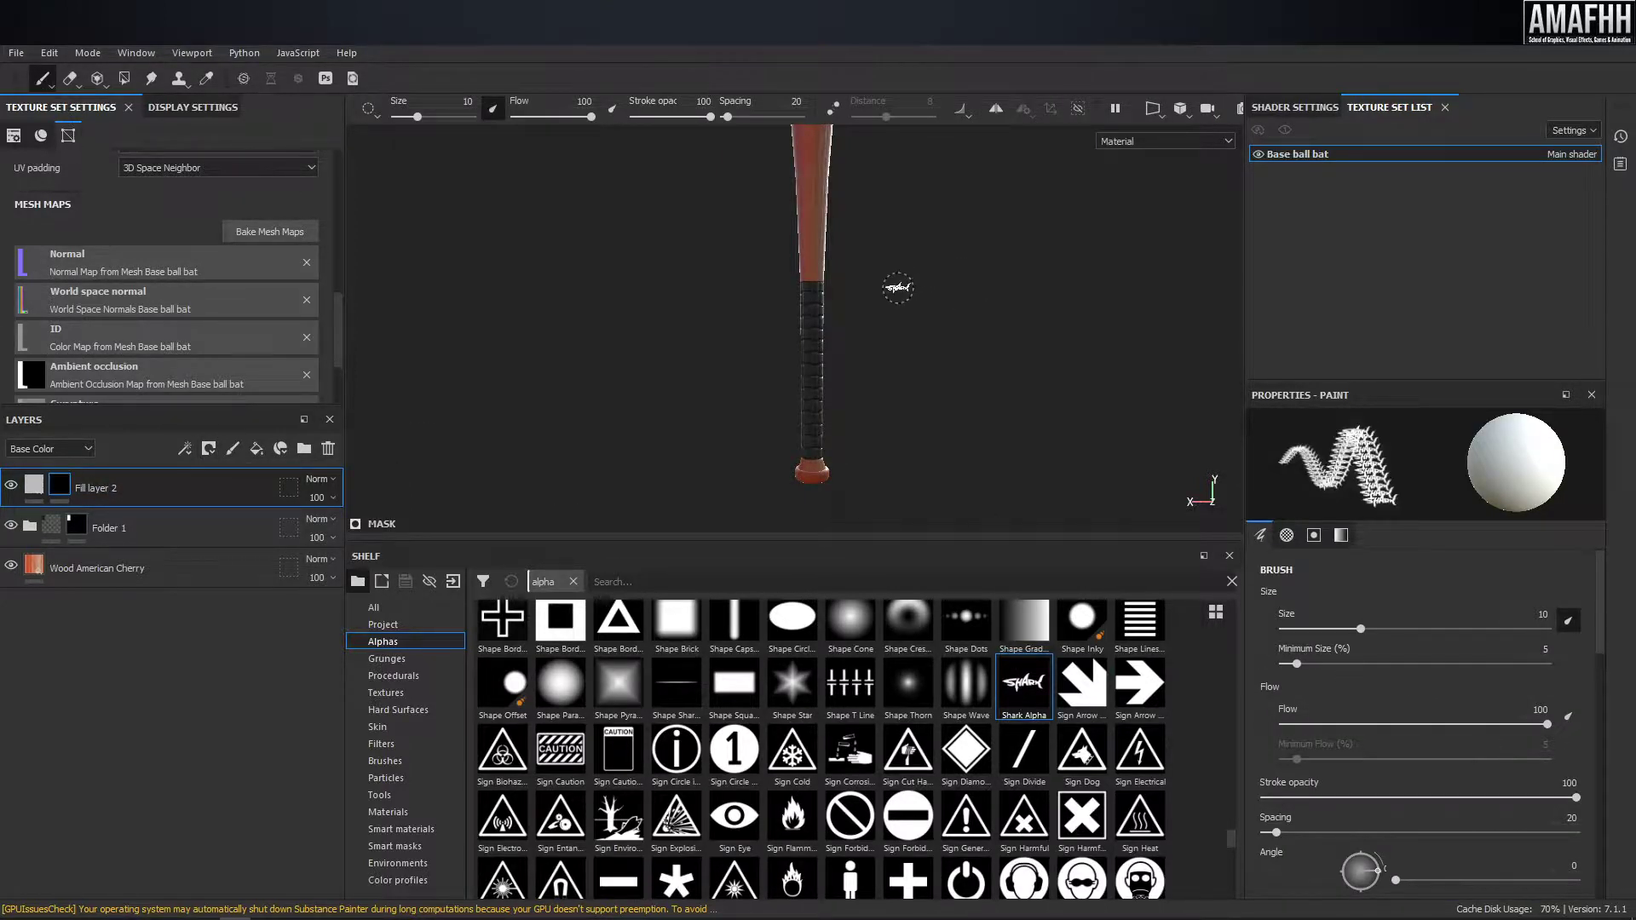
{"action": "scroll", "coordinate": [898, 288], "scroll_direction": "up", "scroll_amount": 3}
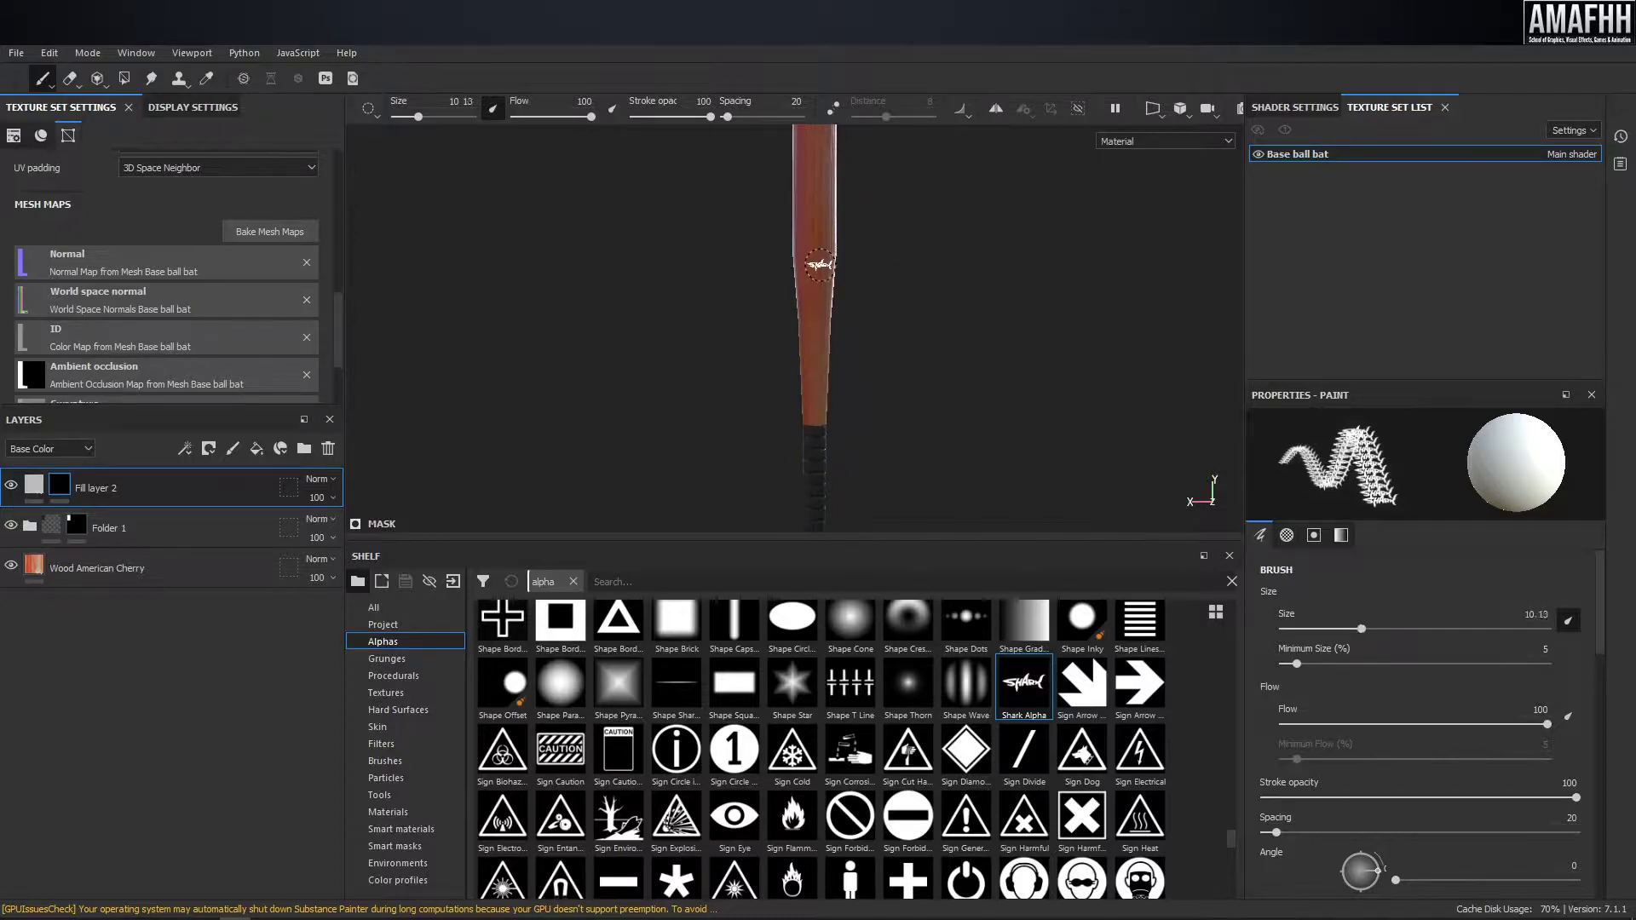
{"action": "mouse_move", "coordinate": [819, 265]}
{"action": "right_mouse_down", "text": "ctrl"}
{"action": "mouse_move", "coordinate": [894, 303]}
{"action": "mouse_move", "coordinate": [1078, 303]}
{"action": "right_mouse_up", "text": "ctrl"}
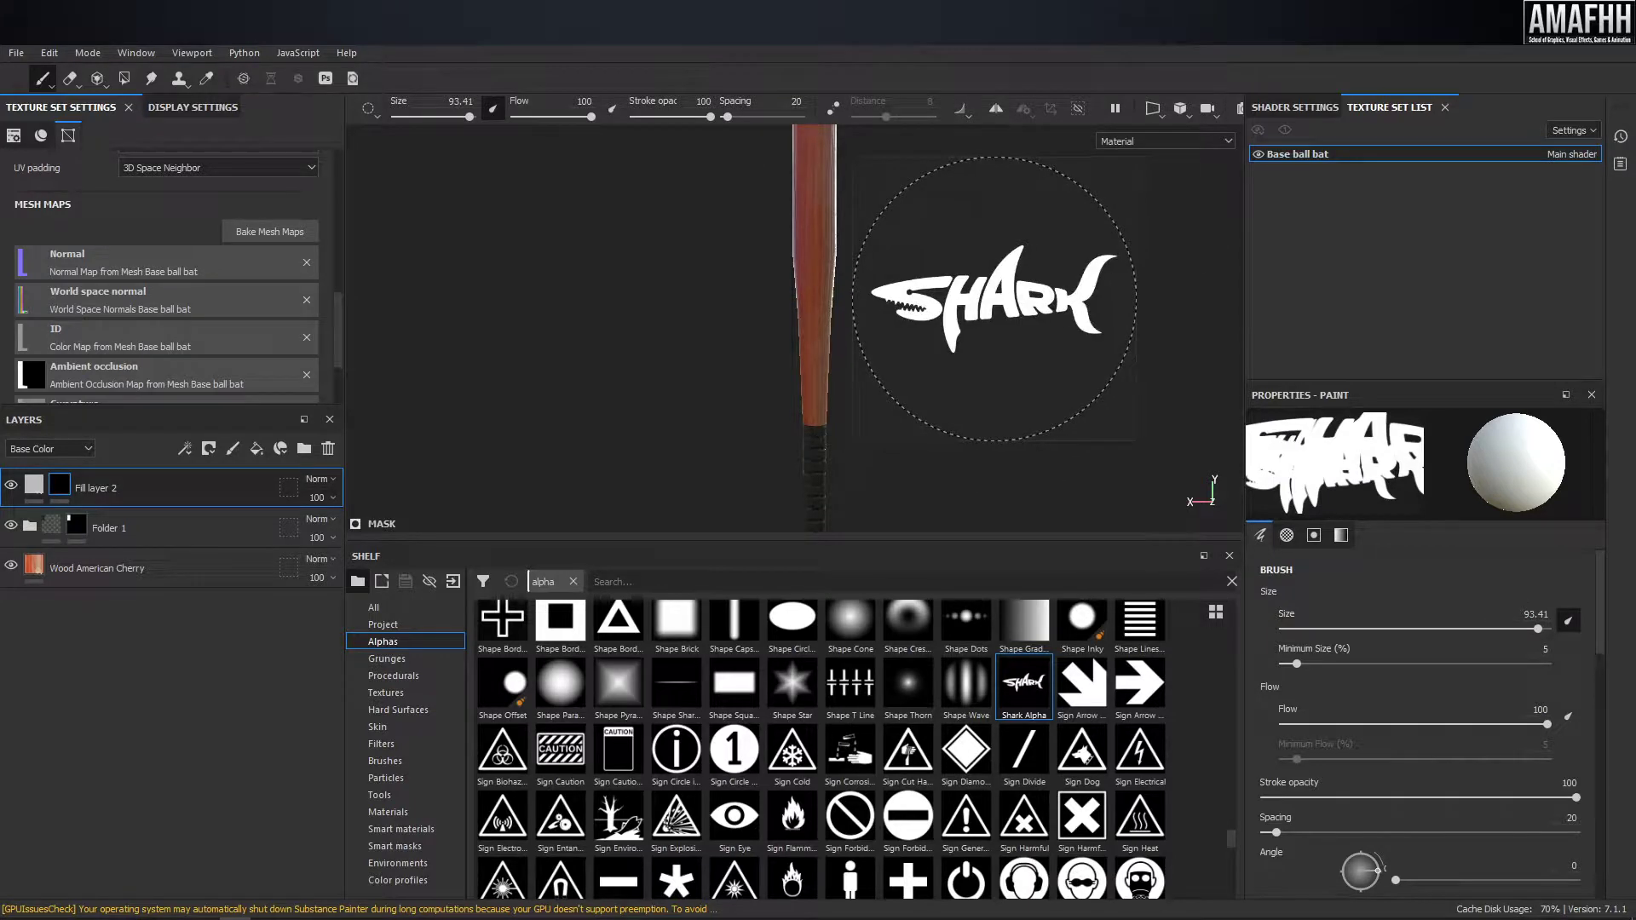
{"action": "mouse_move", "coordinate": [994, 288]}
{"action": "left_mouse_down", "text": "alt"}
{"action": "mouse_move", "coordinate": [980, 281]}
{"action": "mouse_move", "coordinate": [893, 493]}
{"action": "left_mouse_up", "text": "alt"}
- Rotate the SHARK stamp toward 302 degrees and resize the brush to about 92
{"action": "mouse_move", "coordinate": [785, 359]}
{"action": "left_mouse_down", "text": "ctrl"}
{"action": "mouse_move", "coordinate": [785, 324]}
{"action": "mouse_move", "coordinate": [750, 353]}
{"action": "left_mouse_up", "text": "ctrl"}
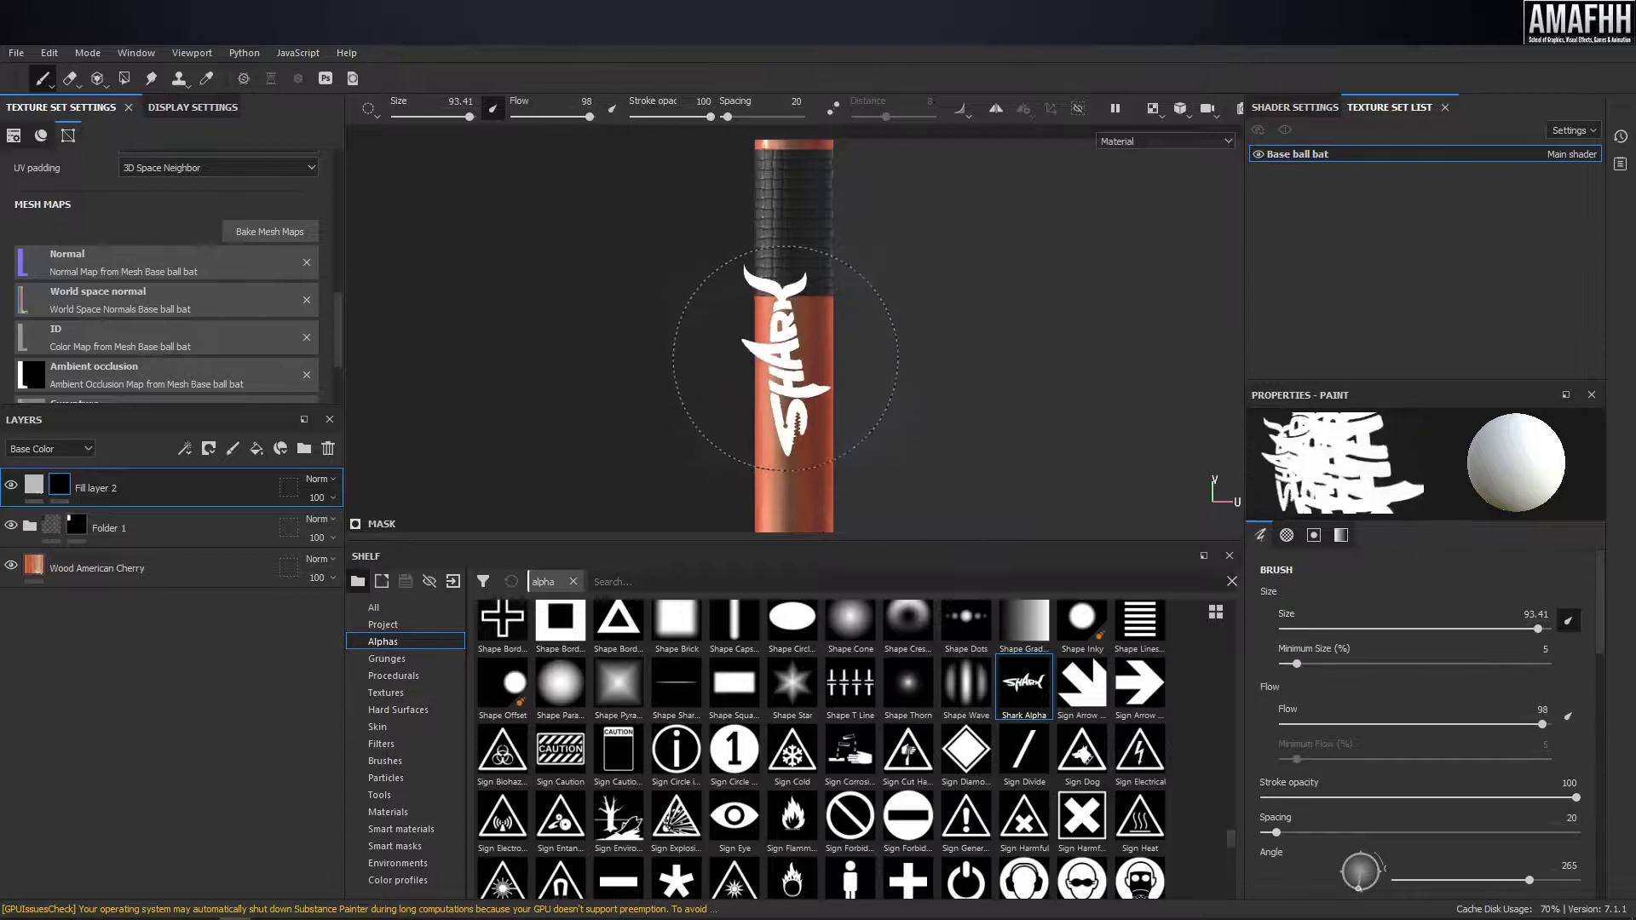
{"action": "middle_click_drag", "start_coordinate": [856, 379], "coordinate": [722, 270], "text": "alt"}
{"action": "scroll", "coordinate": [722, 269], "scroll_direction": "up", "scroll_amount": 3}
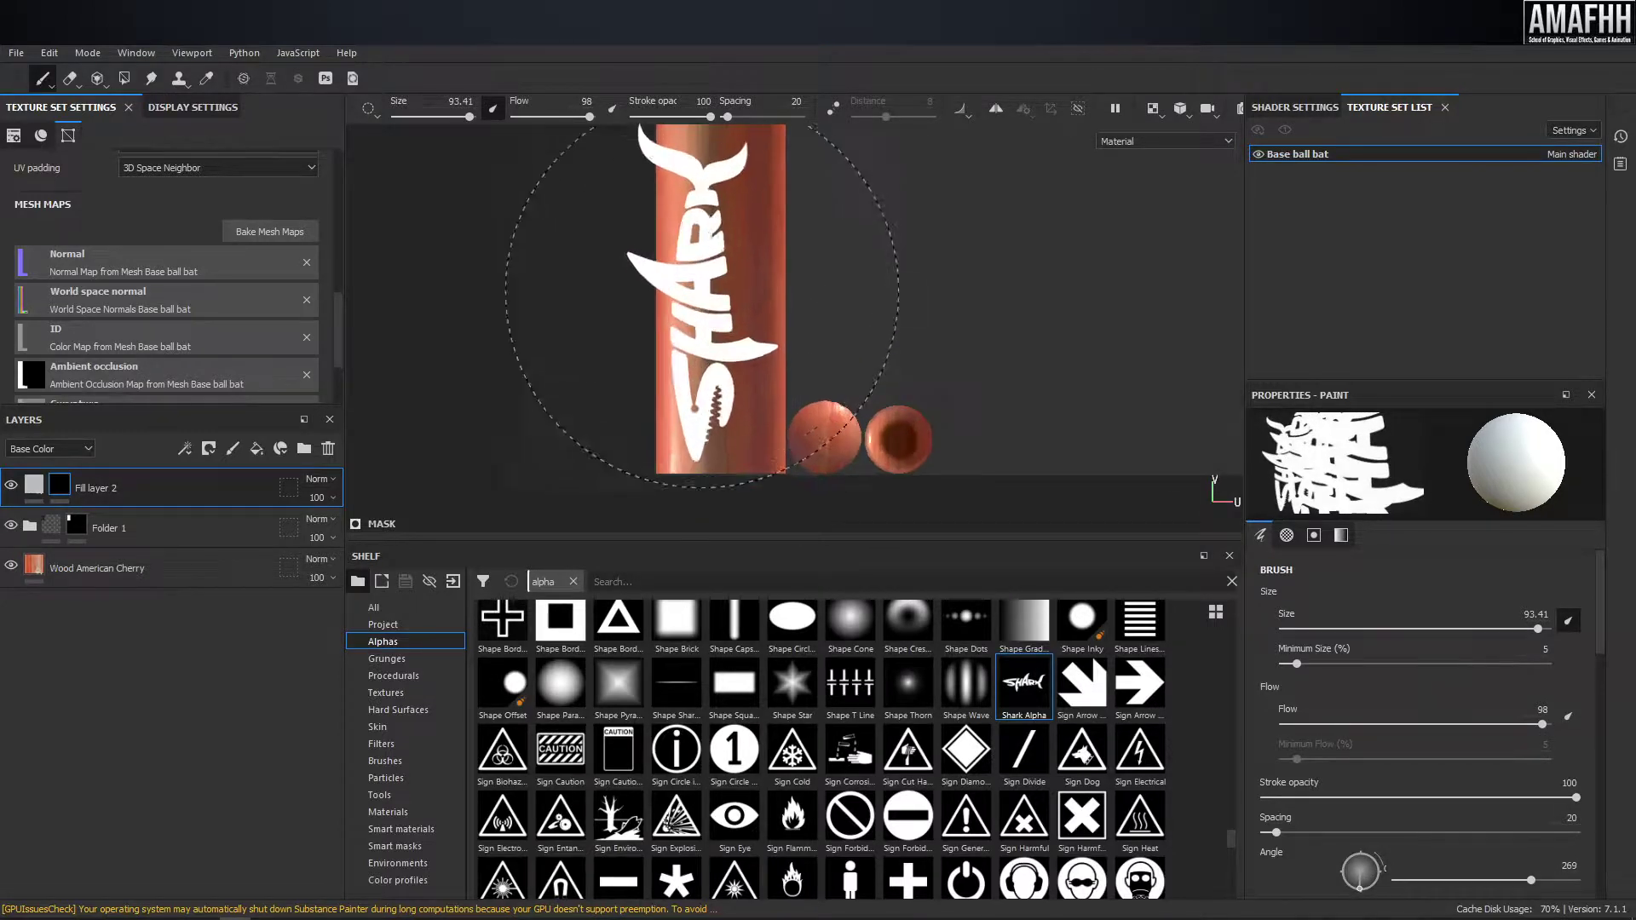
{"action": "right_click_drag", "start_coordinate": [721, 269], "coordinate": [767, 298], "text": "ctrl"}
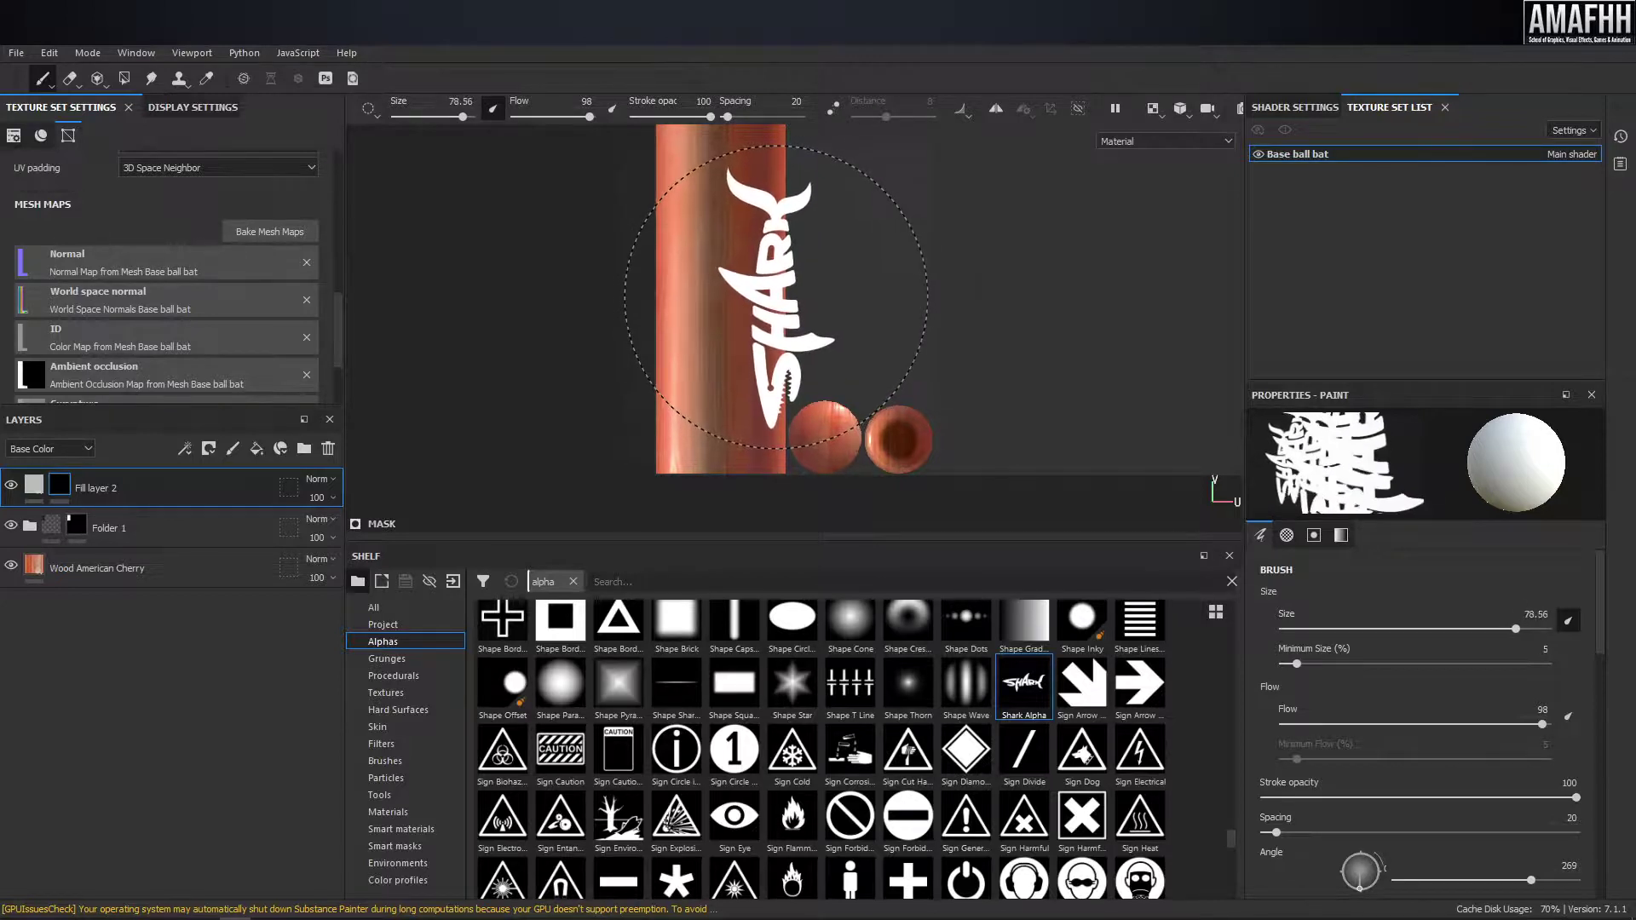
{"action": "right_click_drag", "start_coordinate": [776, 298], "coordinate": [788, 299], "text": "ctrl"}
{"action": "left_click_drag", "start_coordinate": [775, 298], "coordinate": [777, 307], "text": "ctrl"}
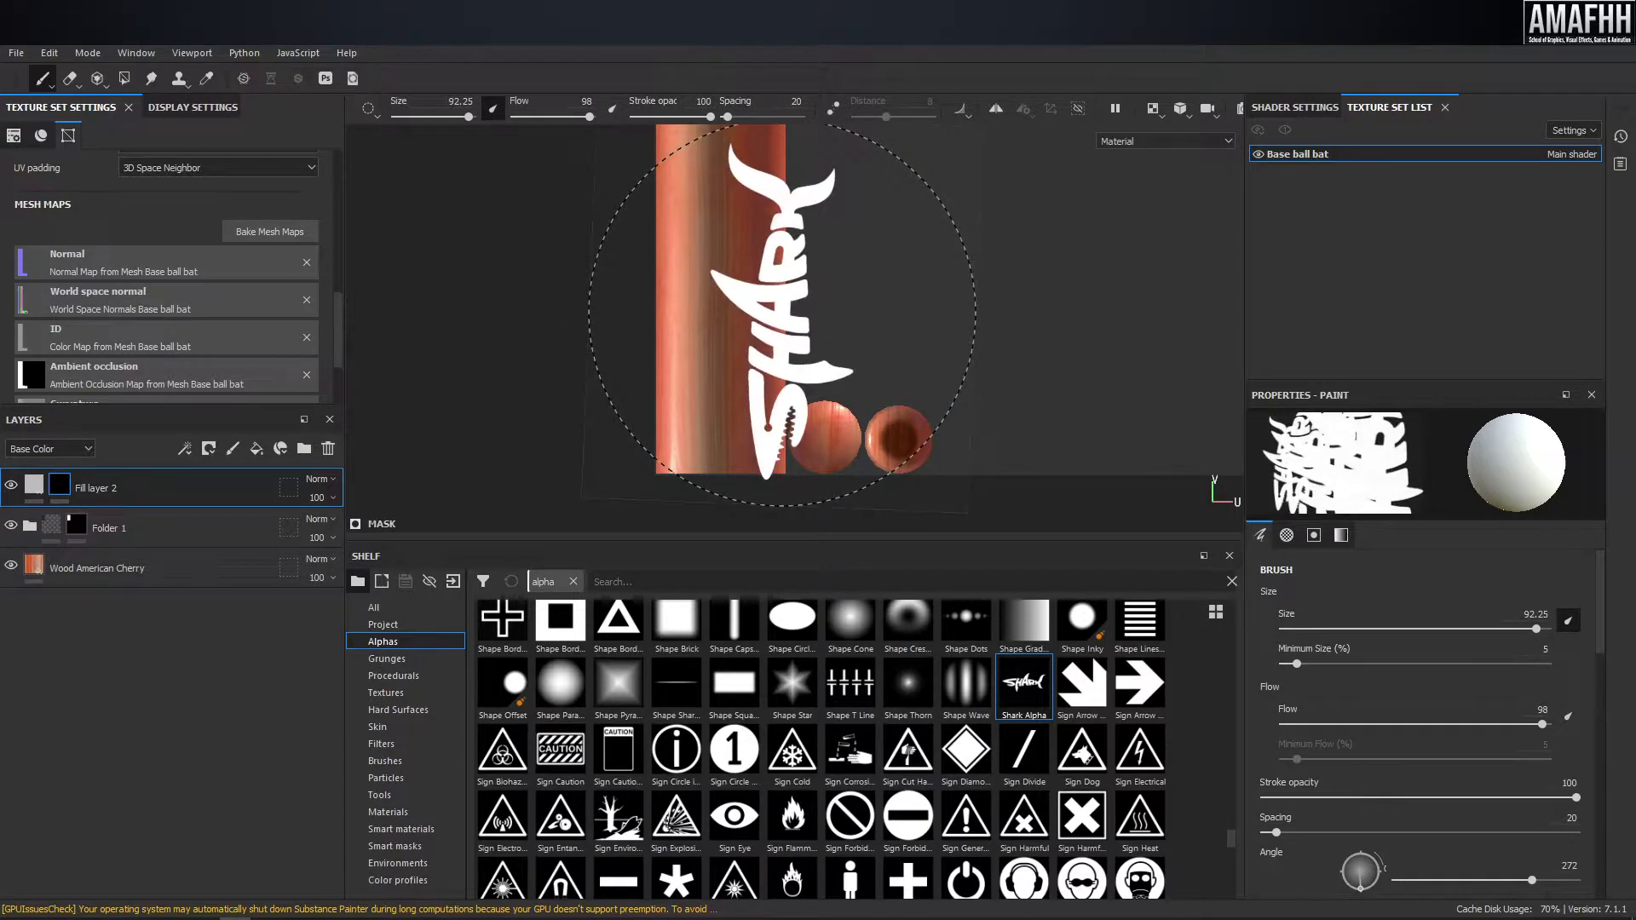
{"action": "left_click_drag", "start_coordinate": [1532, 877], "coordinate": [1558, 880]}
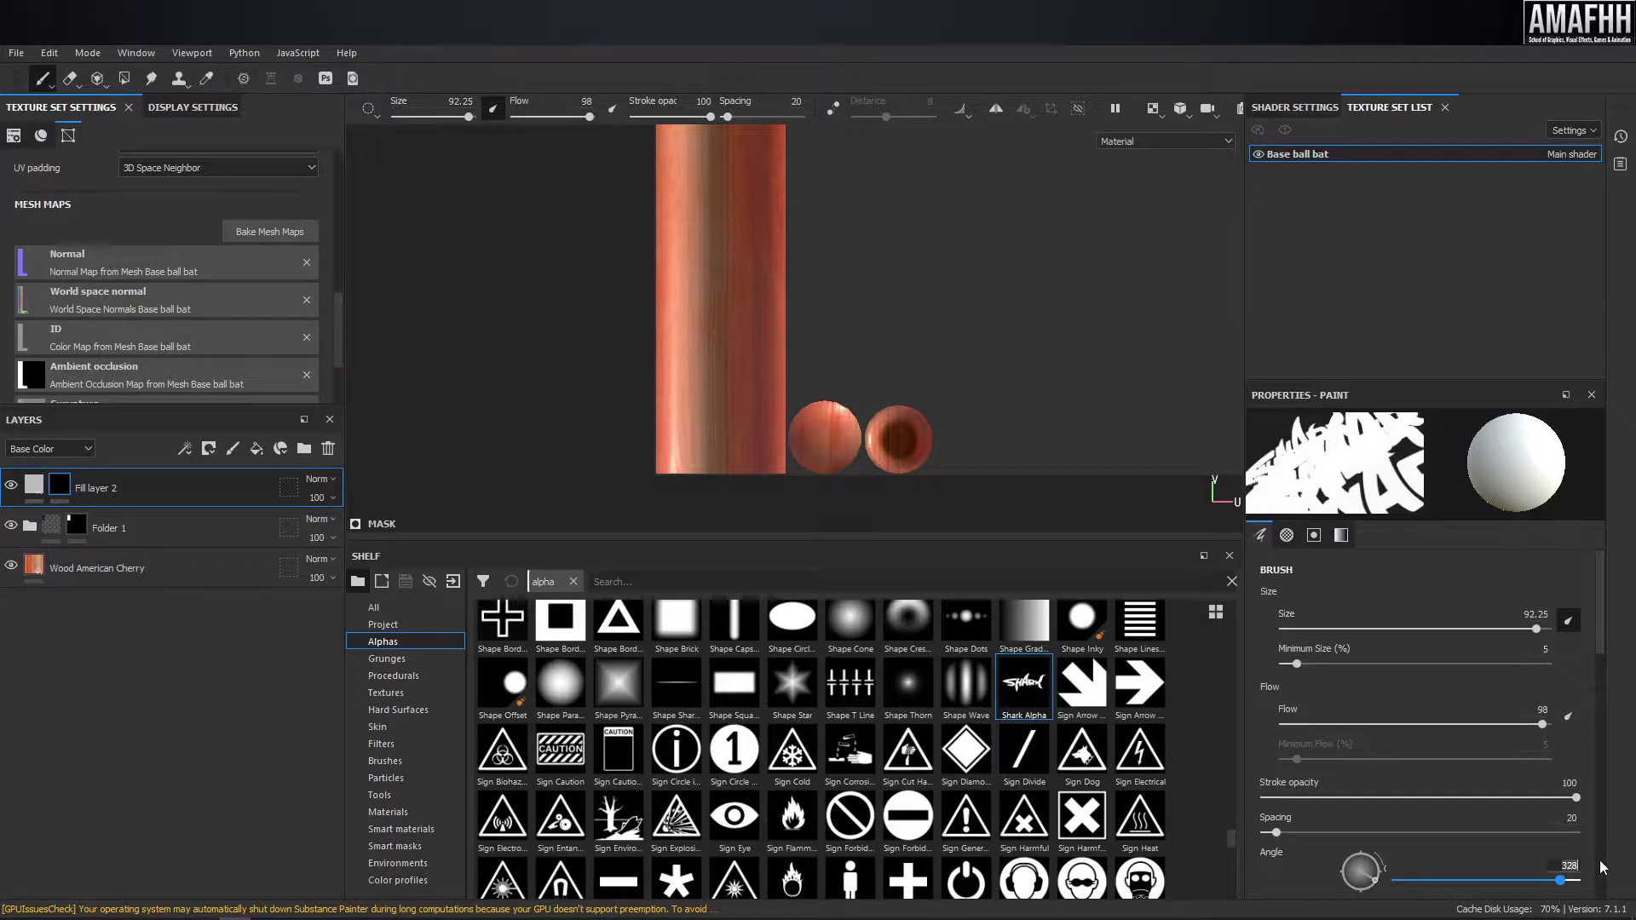
- Set the stamp angle to 270 and shrink the brush to about 84
{"action": "key", "text": "Return"}
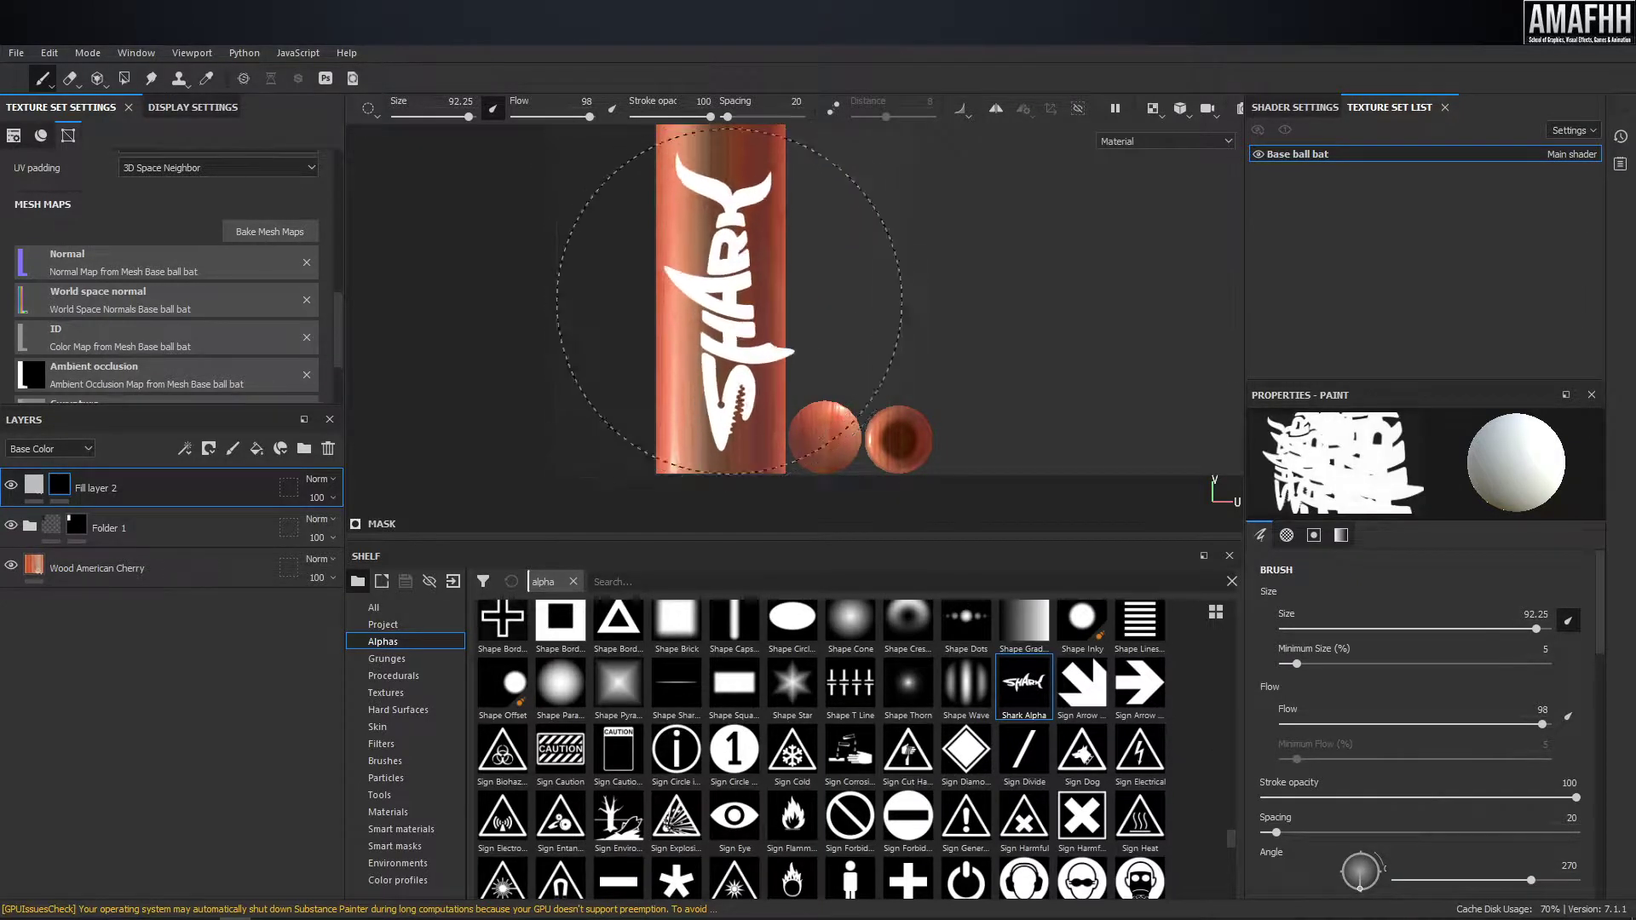
{"action": "right_click_drag", "start_coordinate": [724, 308], "coordinate": [720, 281], "text": "ctrl"}
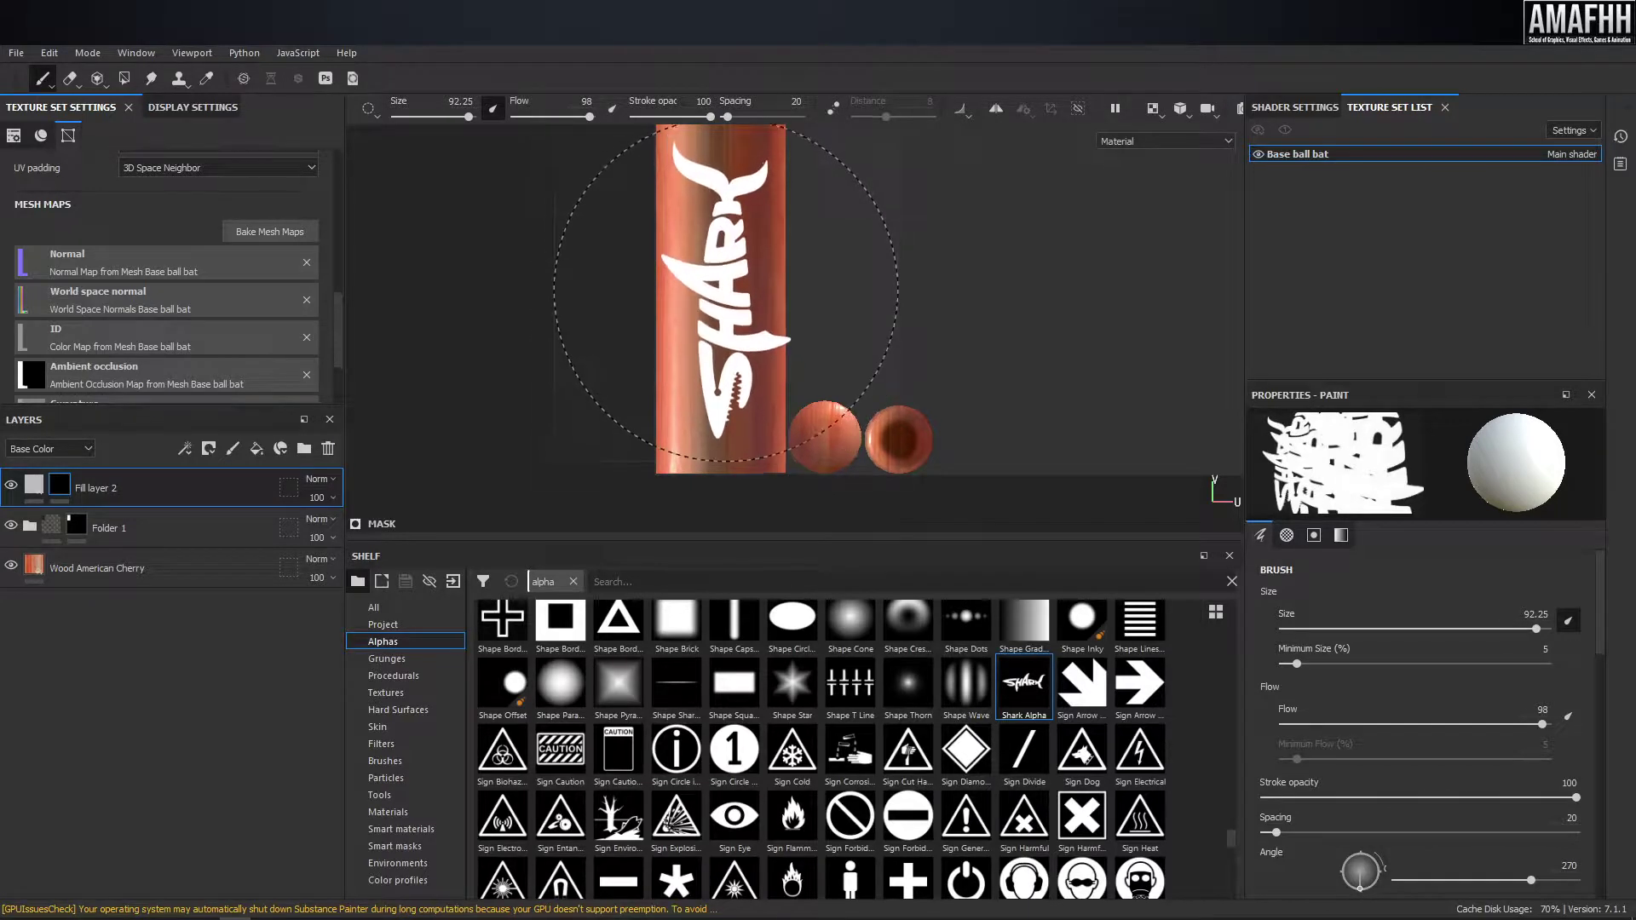
{"action": "scroll", "coordinate": [721, 282], "scroll_direction": "up", "scroll_amount": 2}
{"action": "scroll", "coordinate": [692, 338], "scroll_direction": "down", "scroll_amount": 3}
{"action": "scroll", "coordinate": [697, 317], "scroll_direction": "down", "scroll_amount": 1}
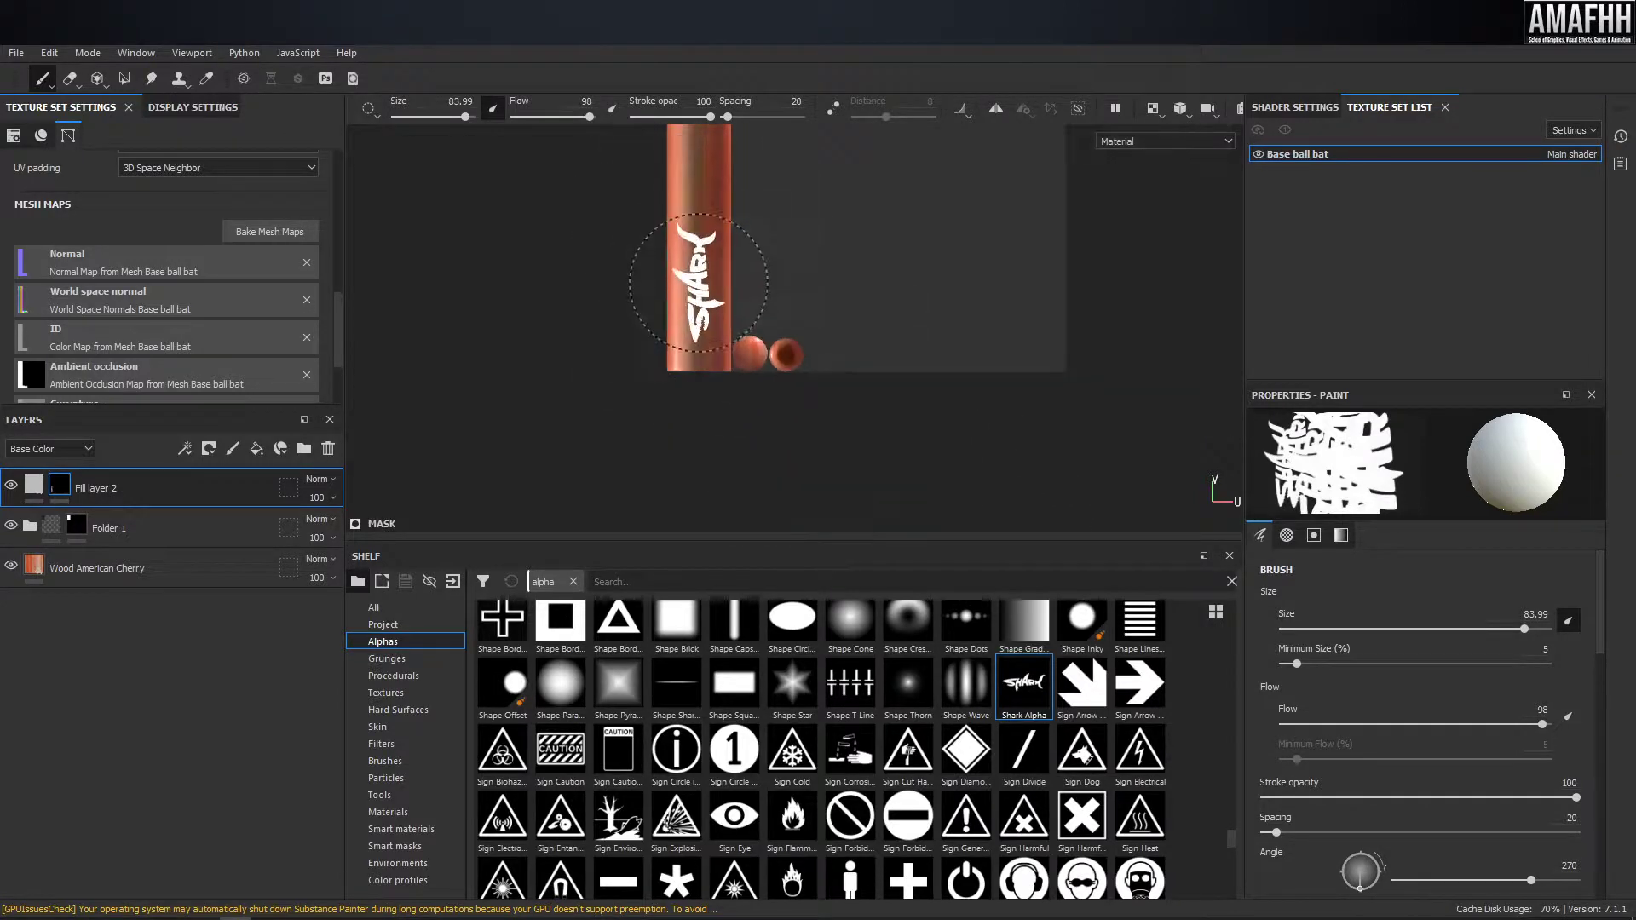
{"action": "scroll", "coordinate": [711, 290], "scroll_direction": "up", "scroll_amount": 3}
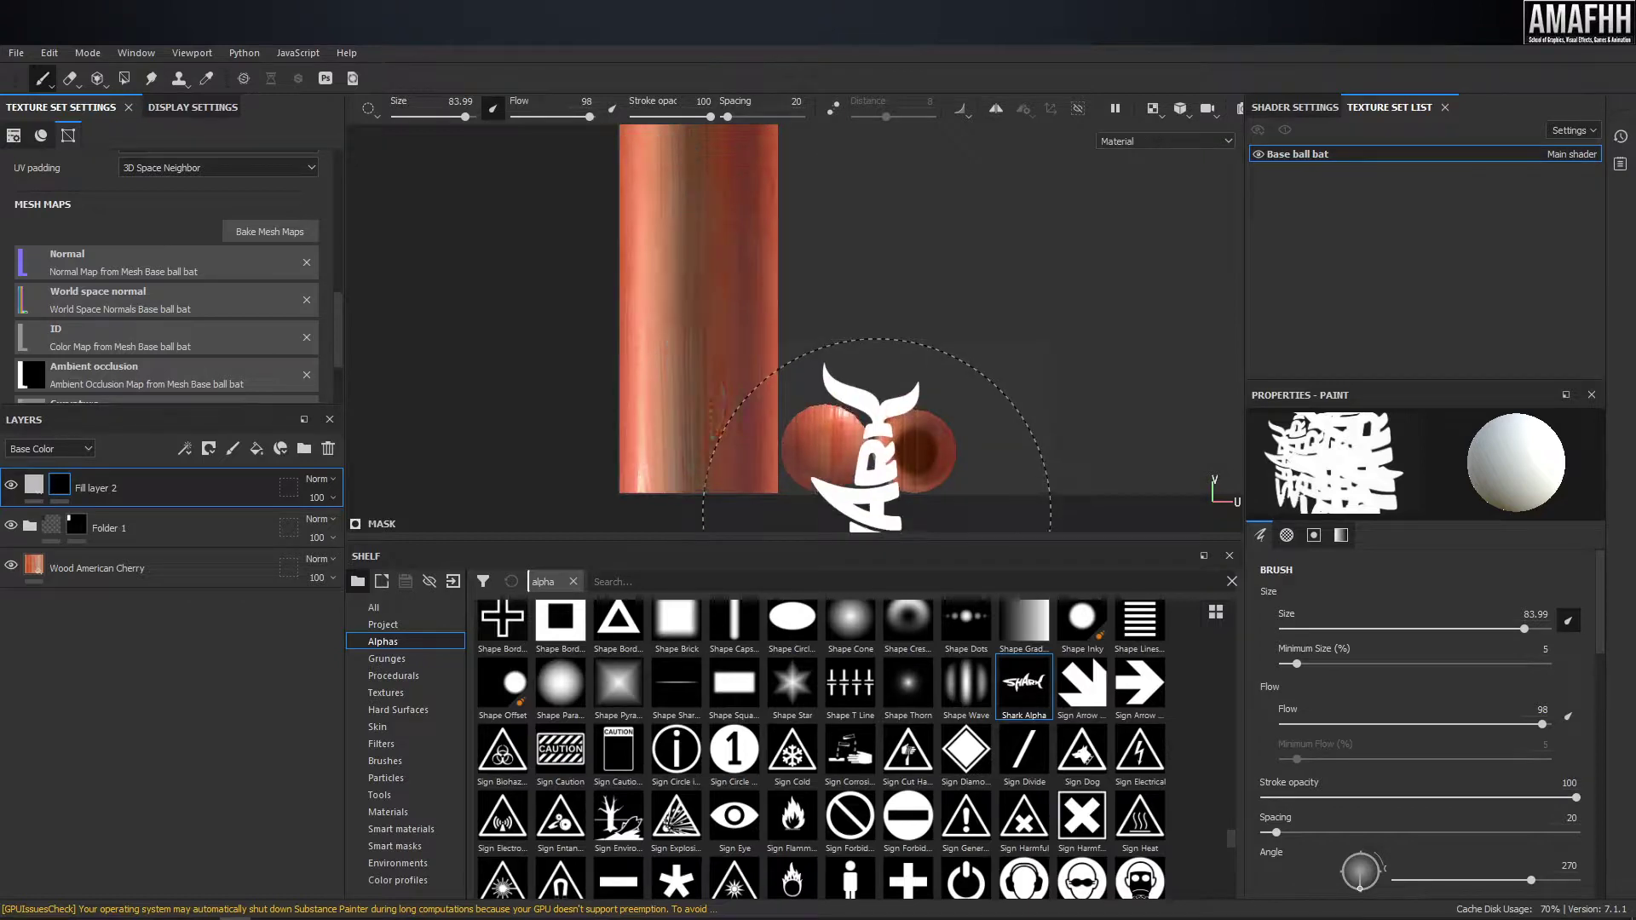
{"action": "scroll", "coordinate": [1296, 768], "scroll_direction": "down", "scroll_amount": 3}
{"action": "scroll", "coordinate": [1391, 778], "scroll_direction": "down", "scroll_amount": 2}
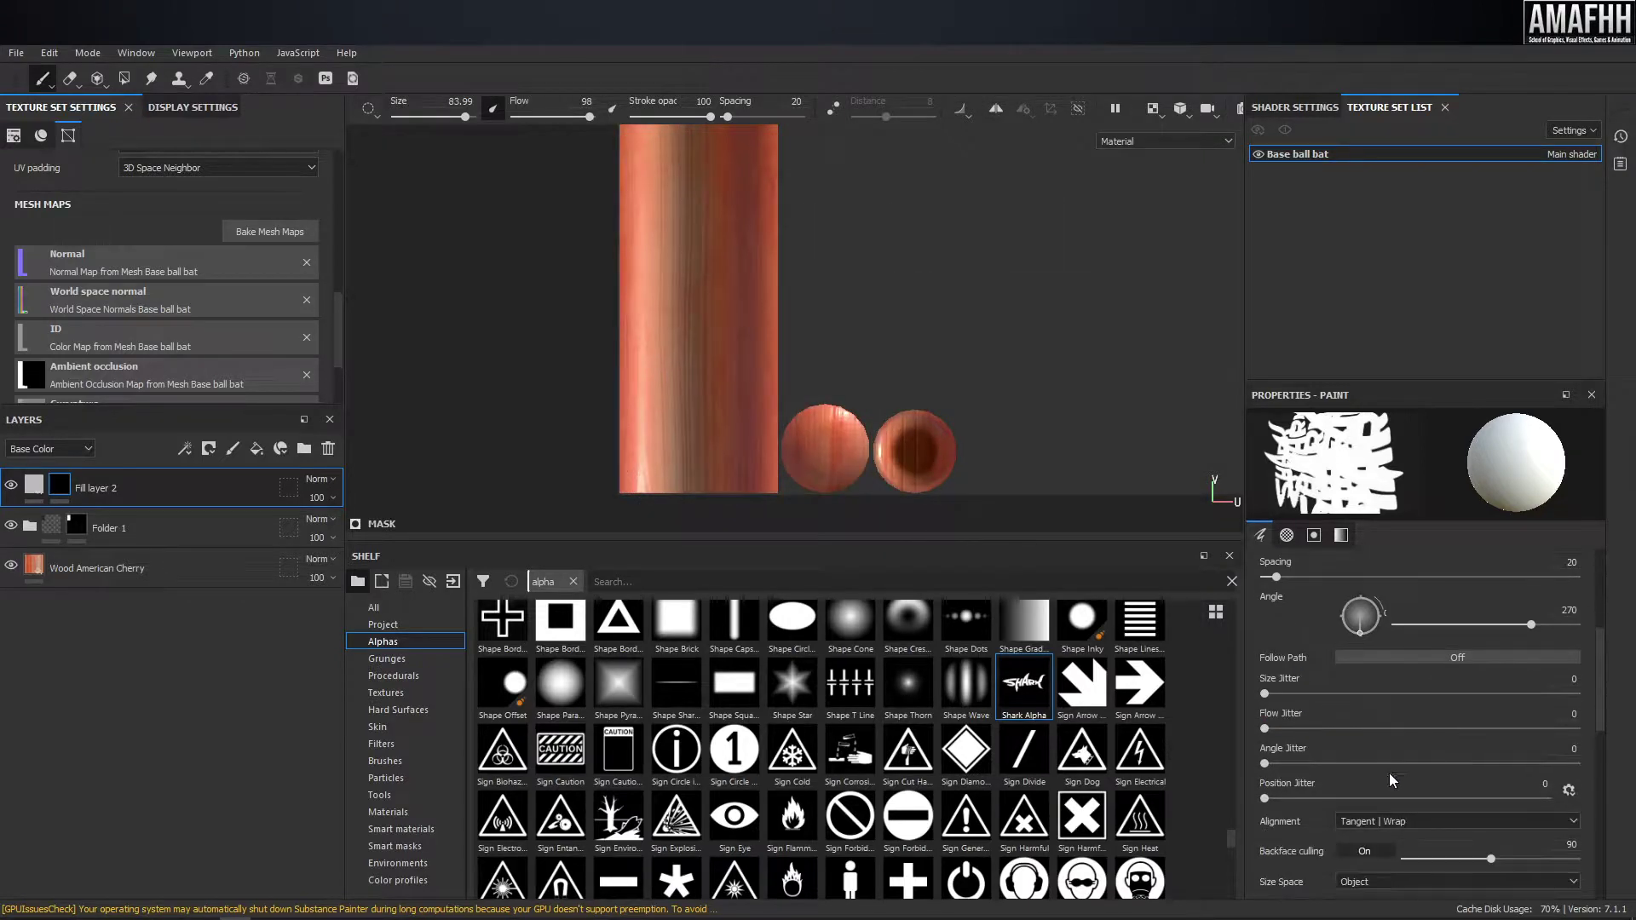
- Stamp the SHARK logo on the barrel with UV alignment, then restore Tangent | Wrap
{"action": "left_click", "coordinate": [1396, 821]}
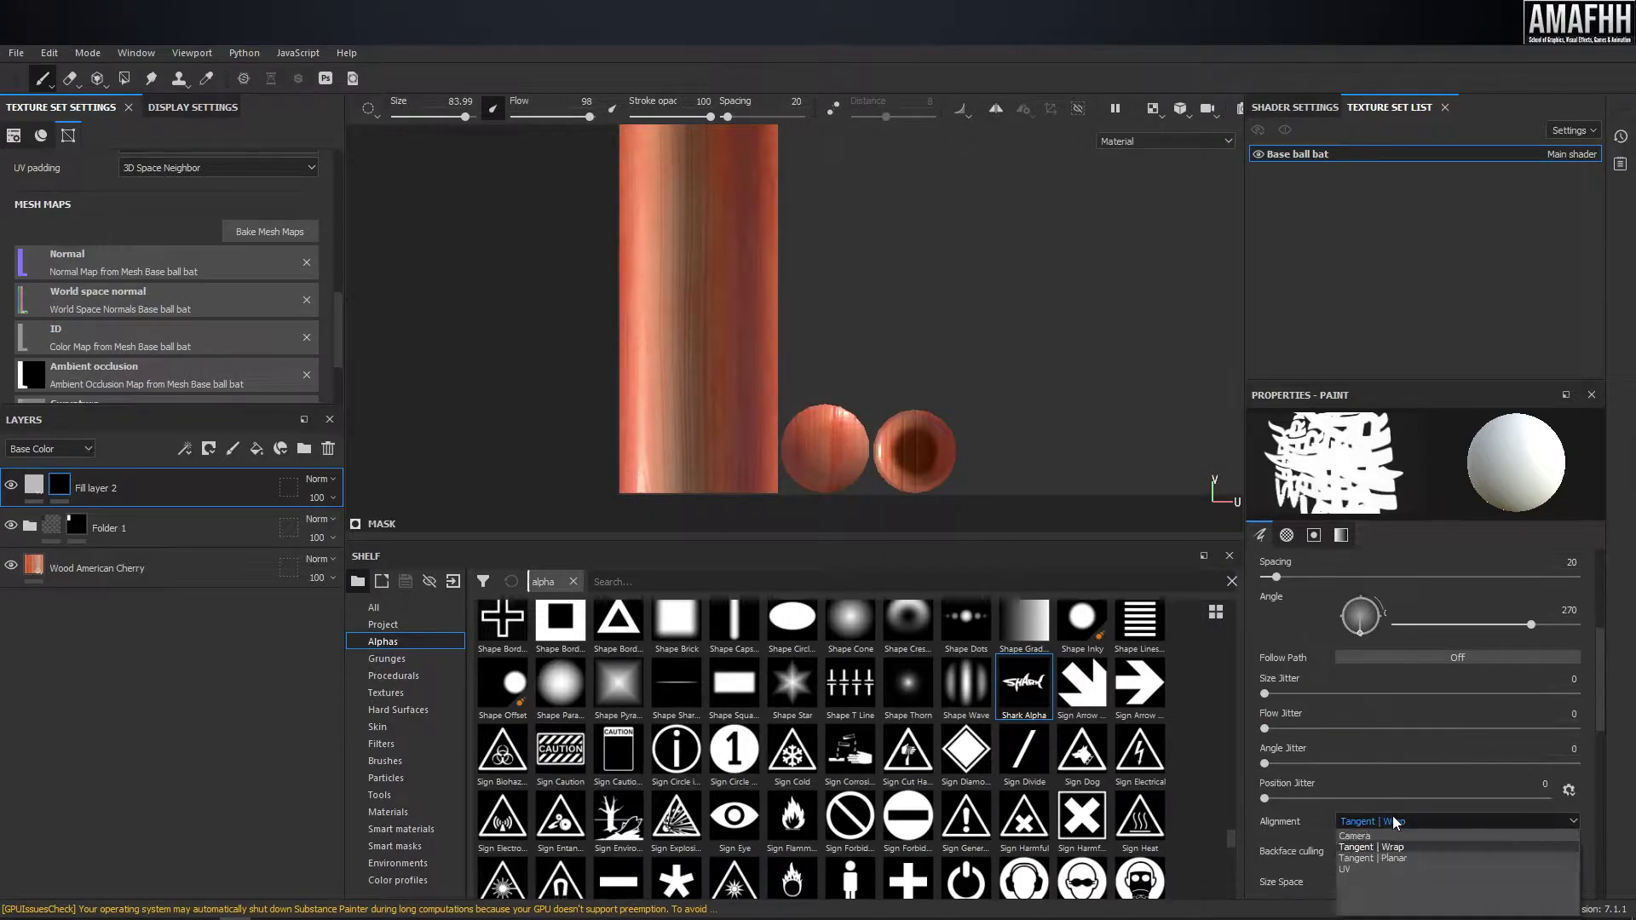
{"action": "left_click", "coordinate": [1365, 868]}
{"action": "left_click", "coordinate": [711, 307]}
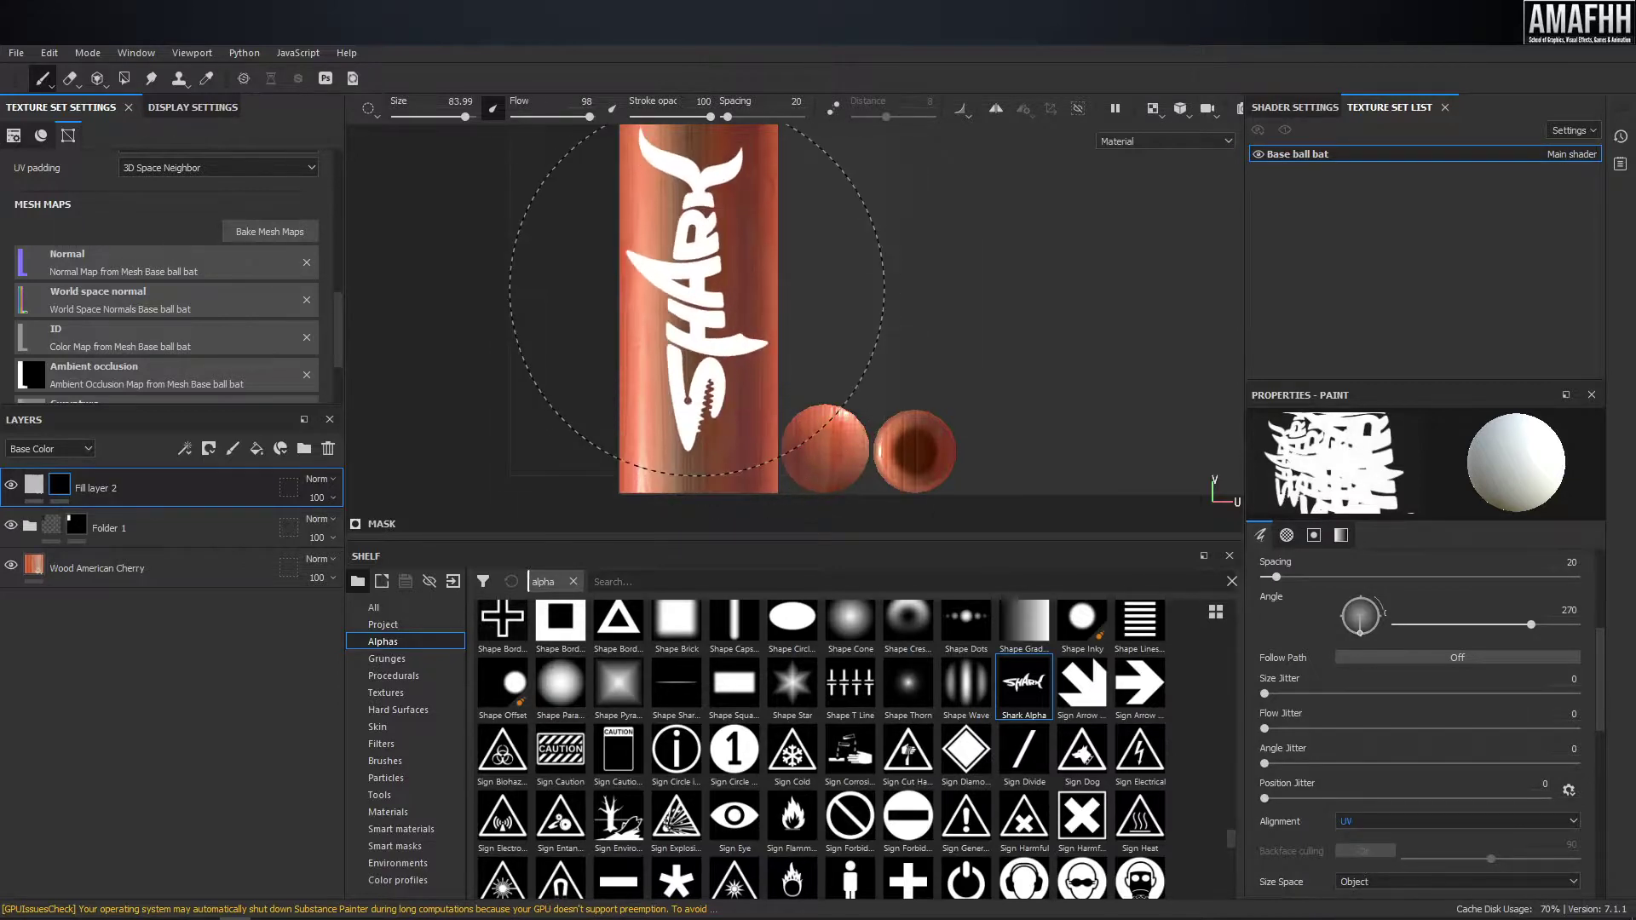
{"action": "left_click", "coordinate": [1365, 816]}
{"action": "left_click", "coordinate": [1372, 849]}
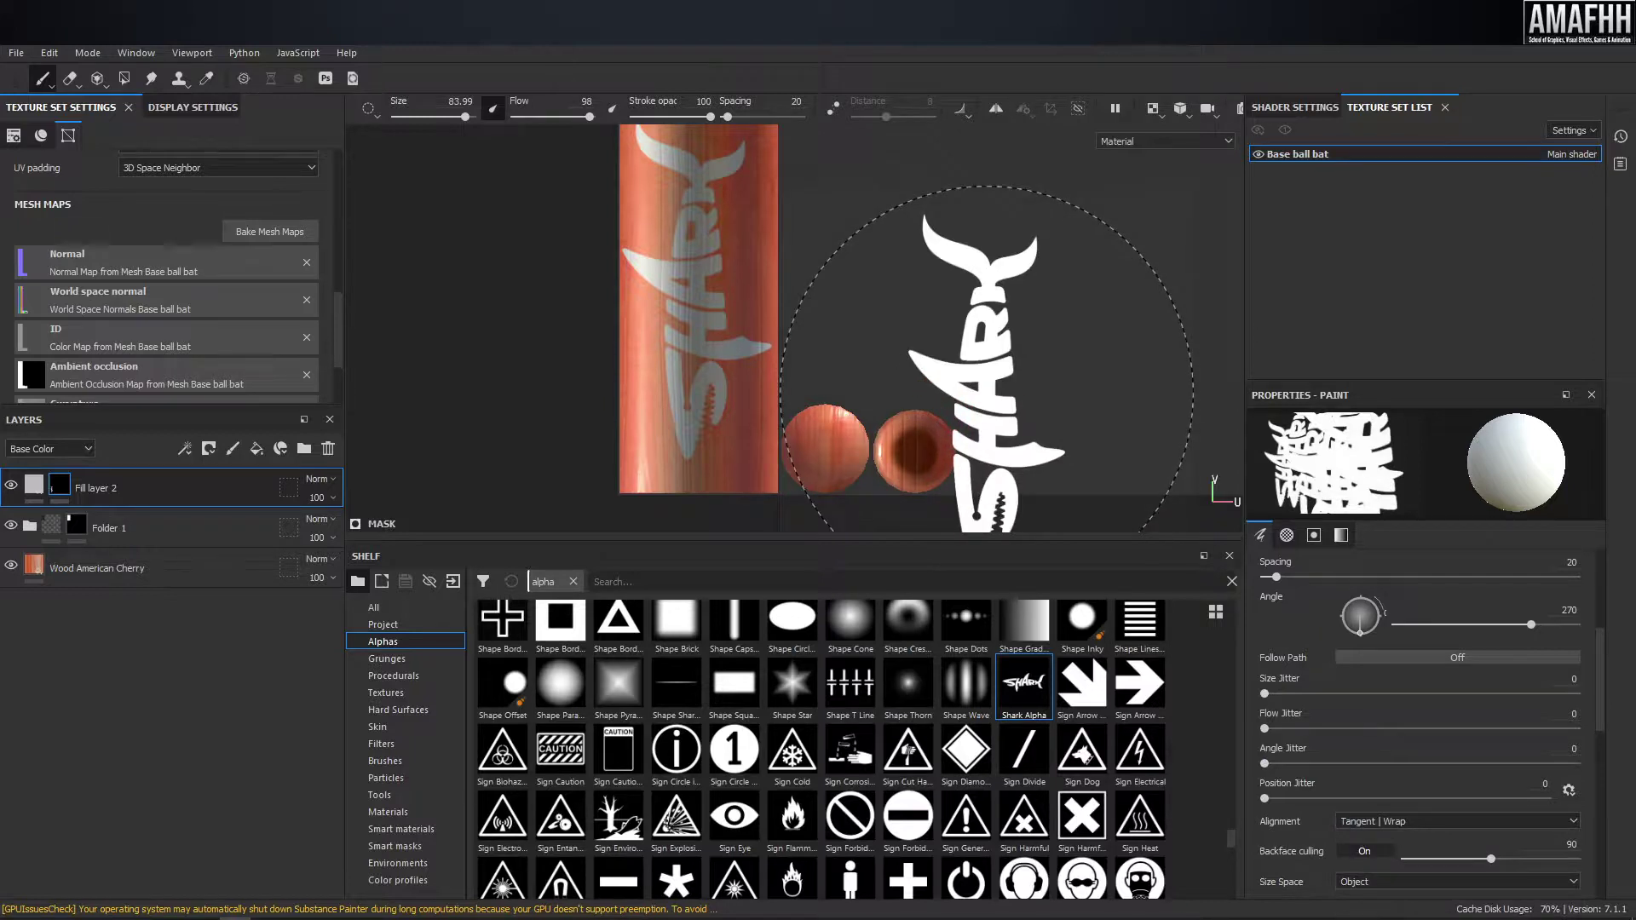
{"action": "scroll", "coordinate": [974, 442], "scroll_direction": "down", "scroll_amount": 3}
{"action": "scroll", "coordinate": [976, 369], "scroll_direction": "down", "scroll_amount": 3}
{"action": "scroll", "coordinate": [988, 369], "scroll_direction": "up", "scroll_amount": 2}
{"action": "scroll", "coordinate": [1066, 379], "scroll_direction": "up", "scroll_amount": 2}
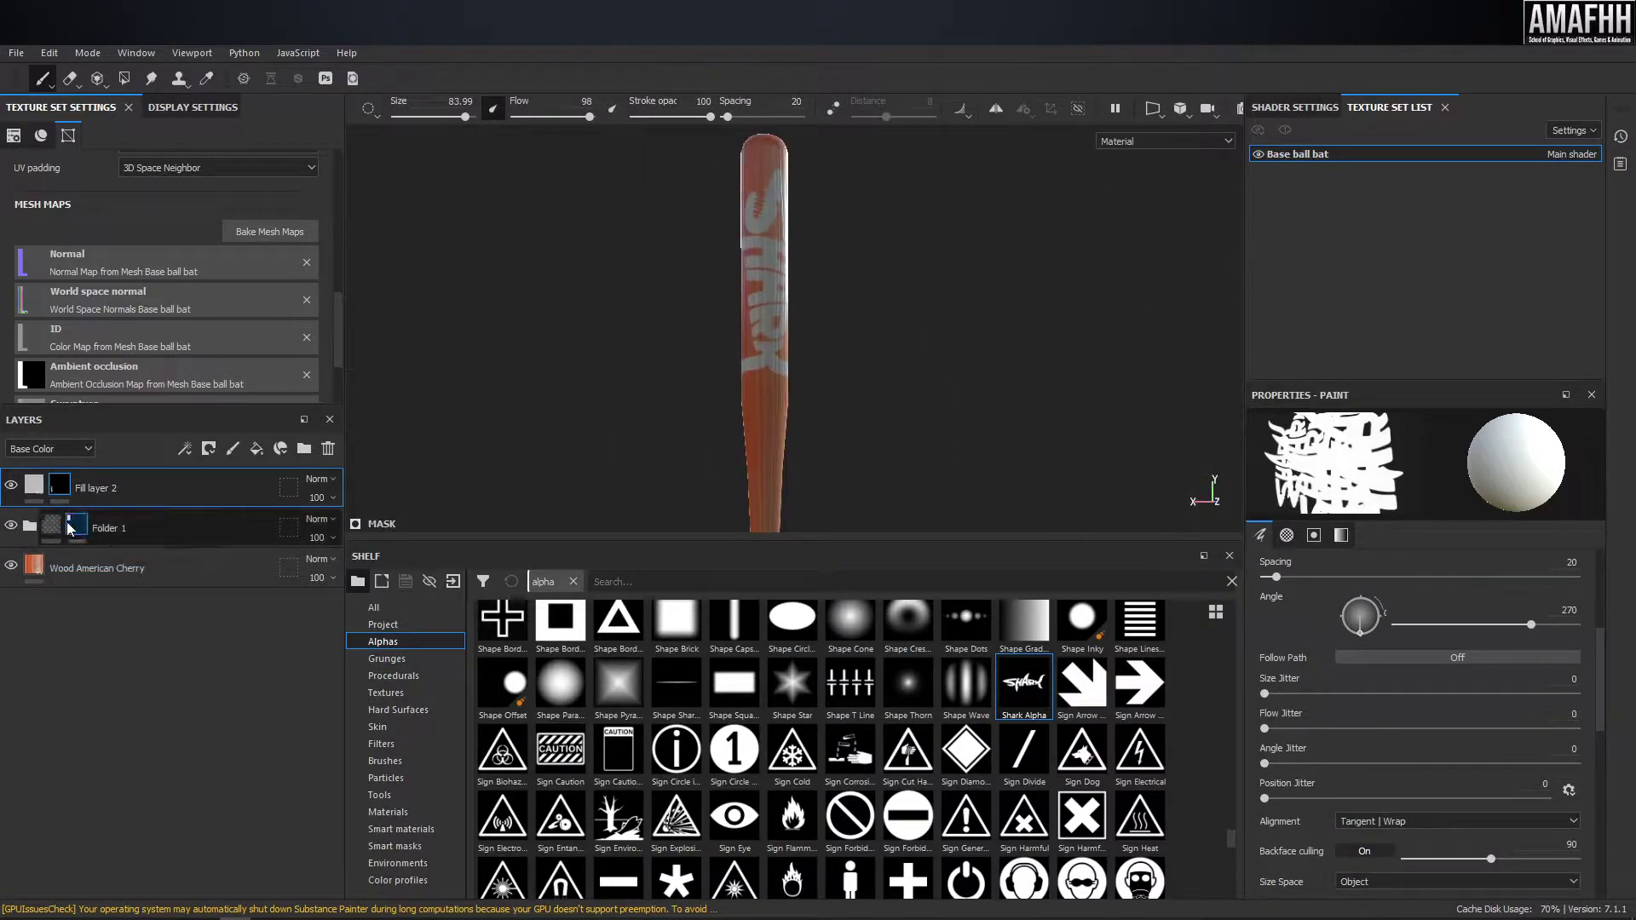
{"action": "left_click", "coordinate": [34, 485]}
- Make the SHARK logo red and orbit the bat to inspect the lettering
{"action": "left_click", "coordinate": [1403, 614]}
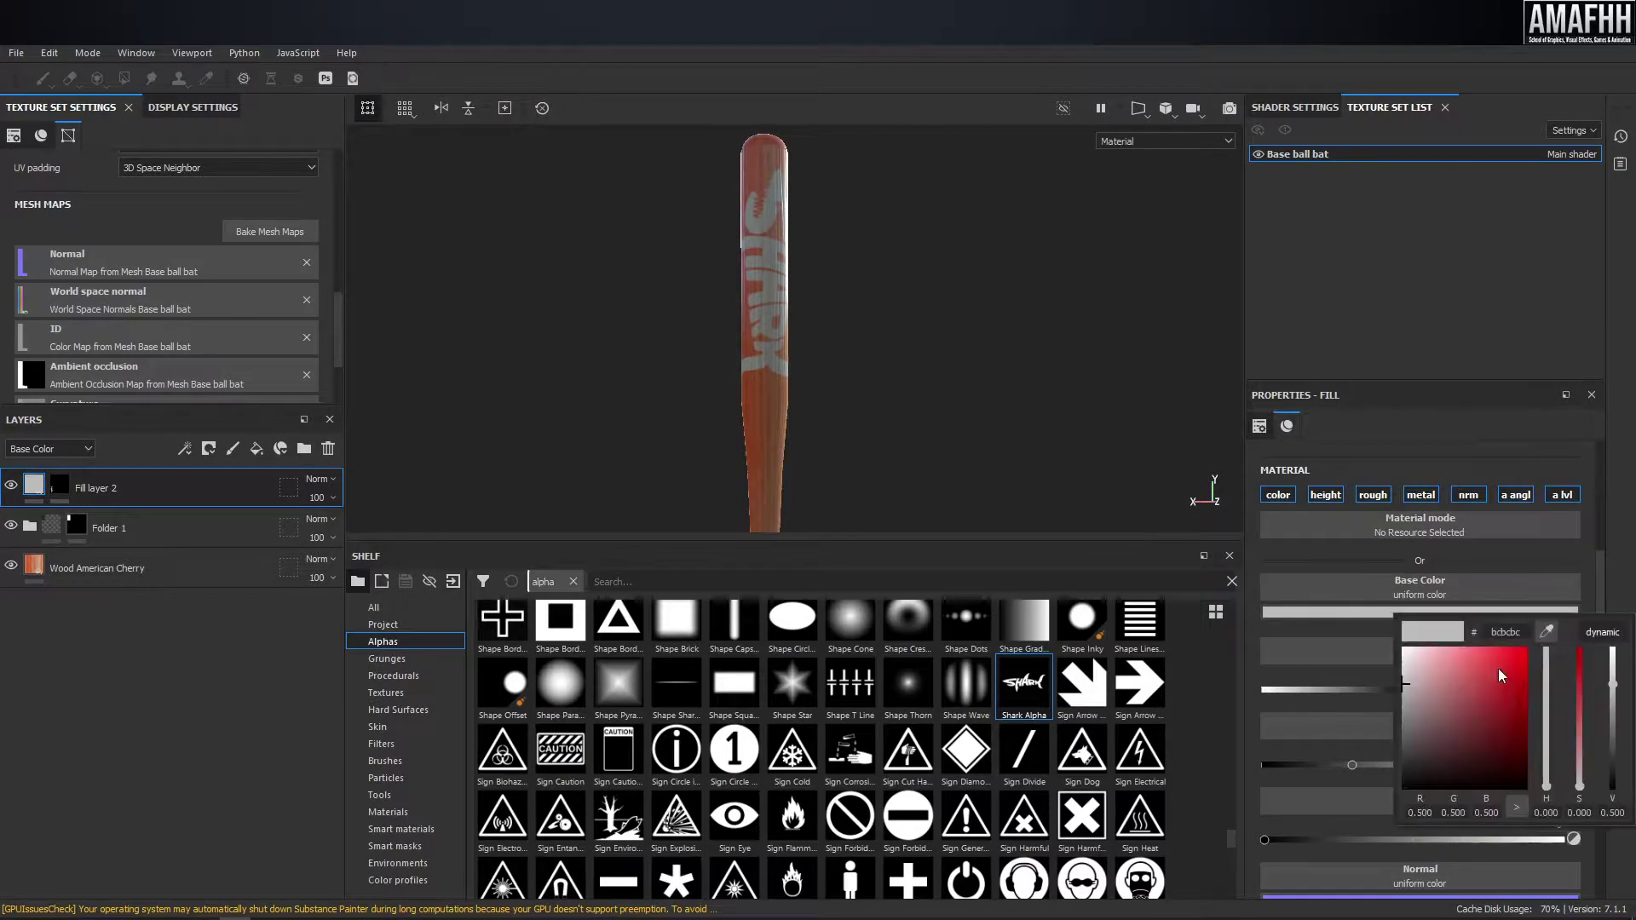
{"action": "left_click_drag", "start_coordinate": [1498, 668], "coordinate": [1547, 639]}
{"action": "scroll", "coordinate": [884, 294], "scroll_direction": "up", "scroll_amount": 3}
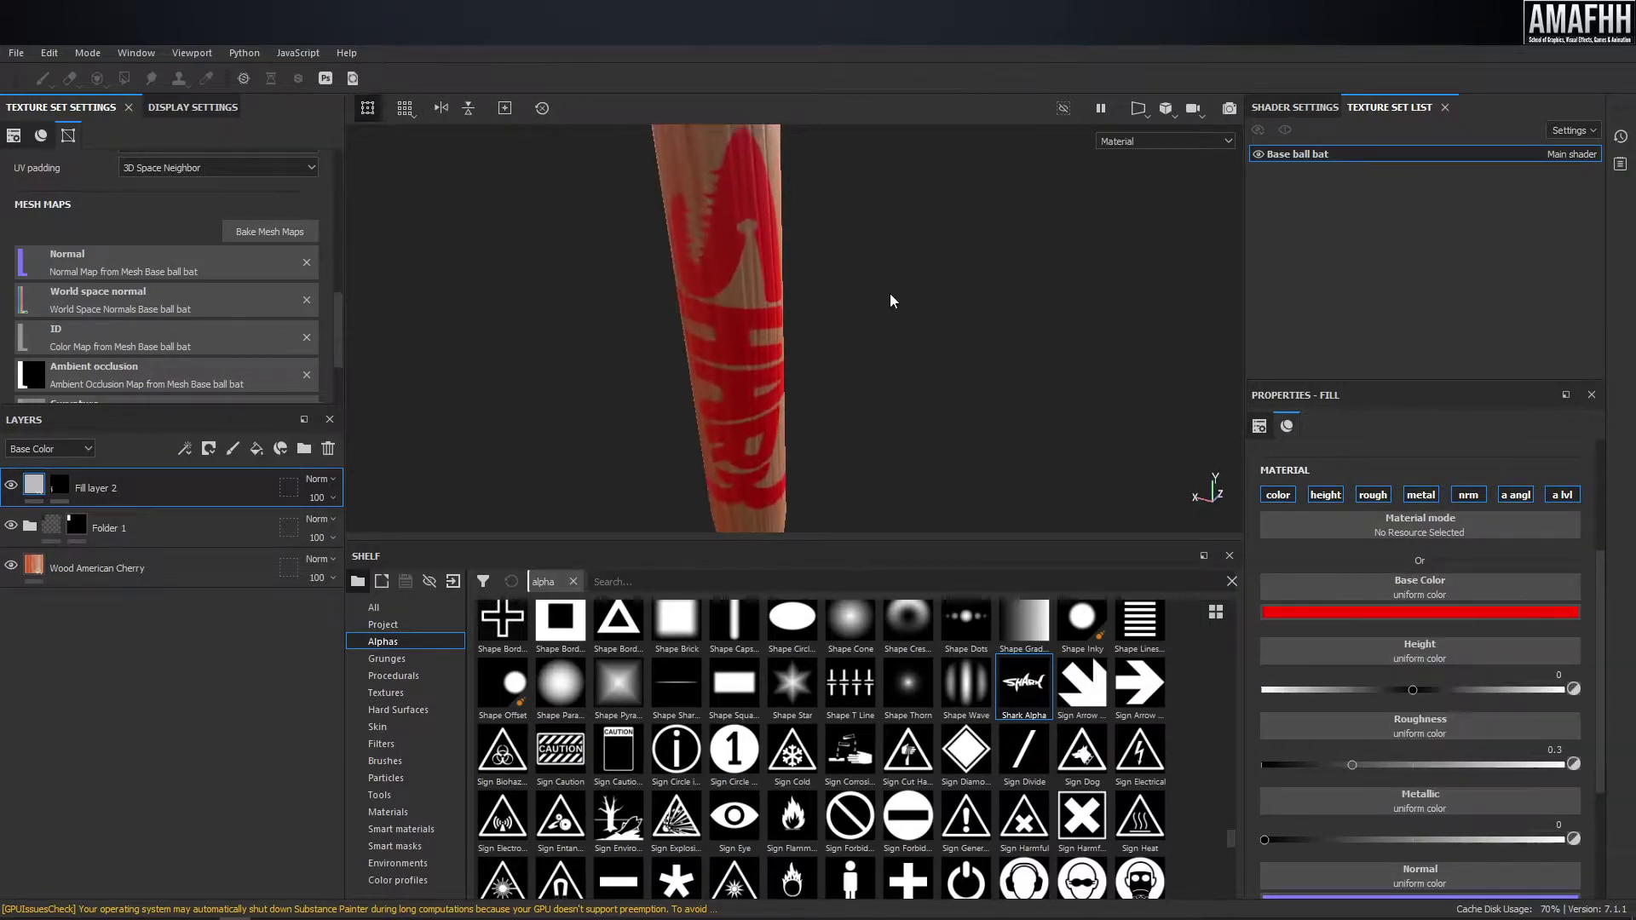
{"action": "left_click_drag", "start_coordinate": [893, 301], "coordinate": [898, 258], "text": "alt"}
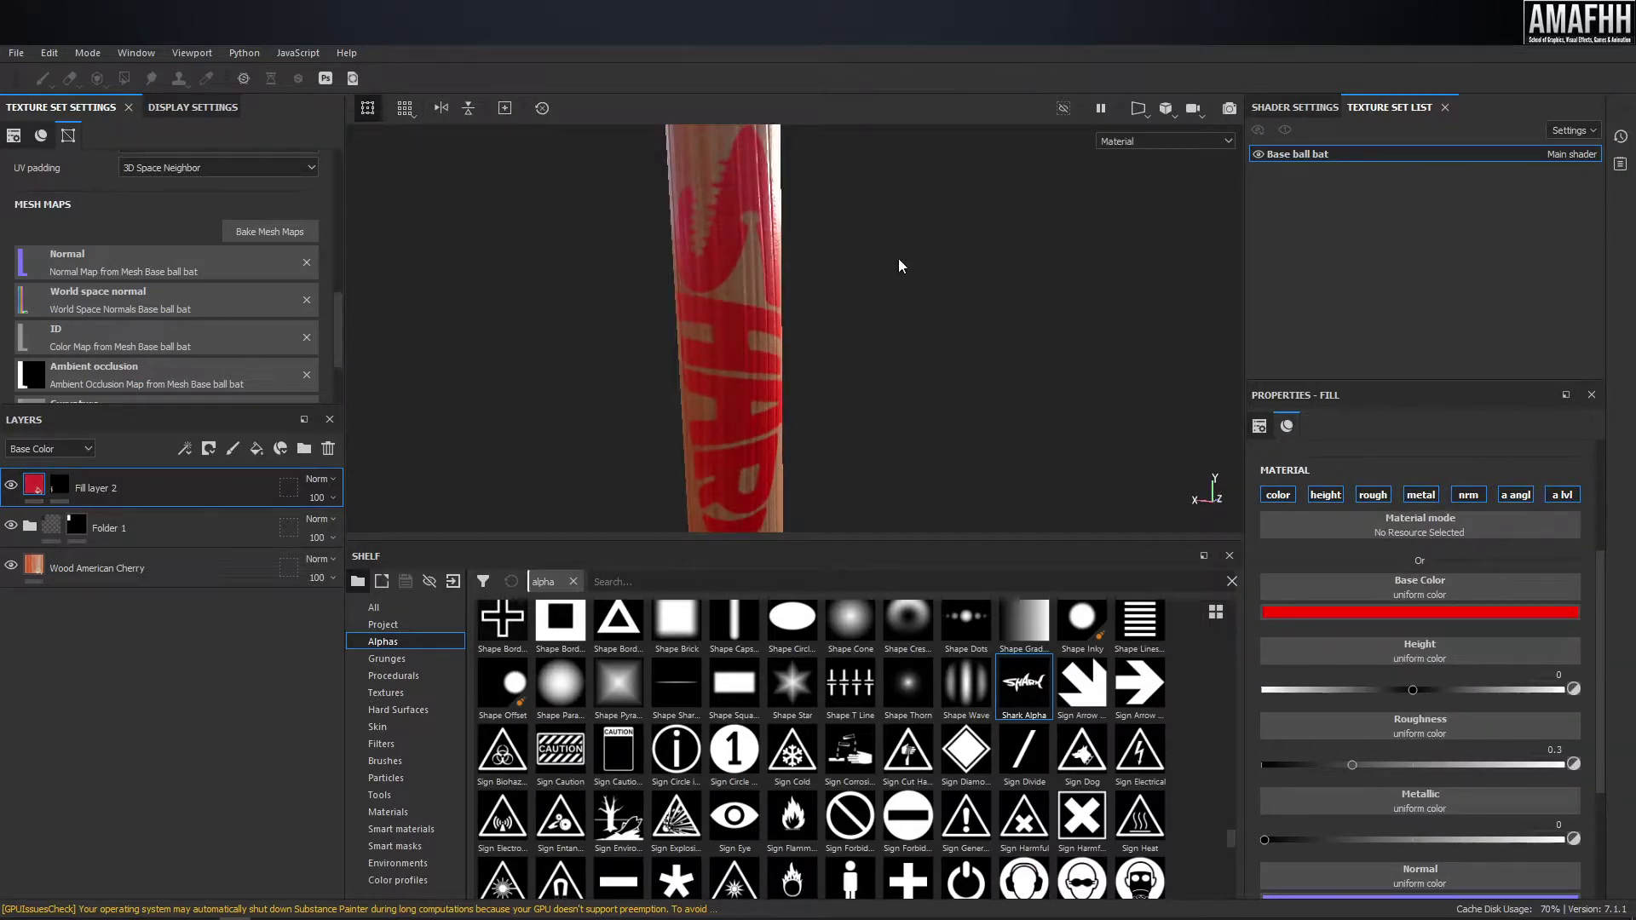
{"action": "left_click_drag", "start_coordinate": [980, 264], "coordinate": [730, 256], "text": "alt"}
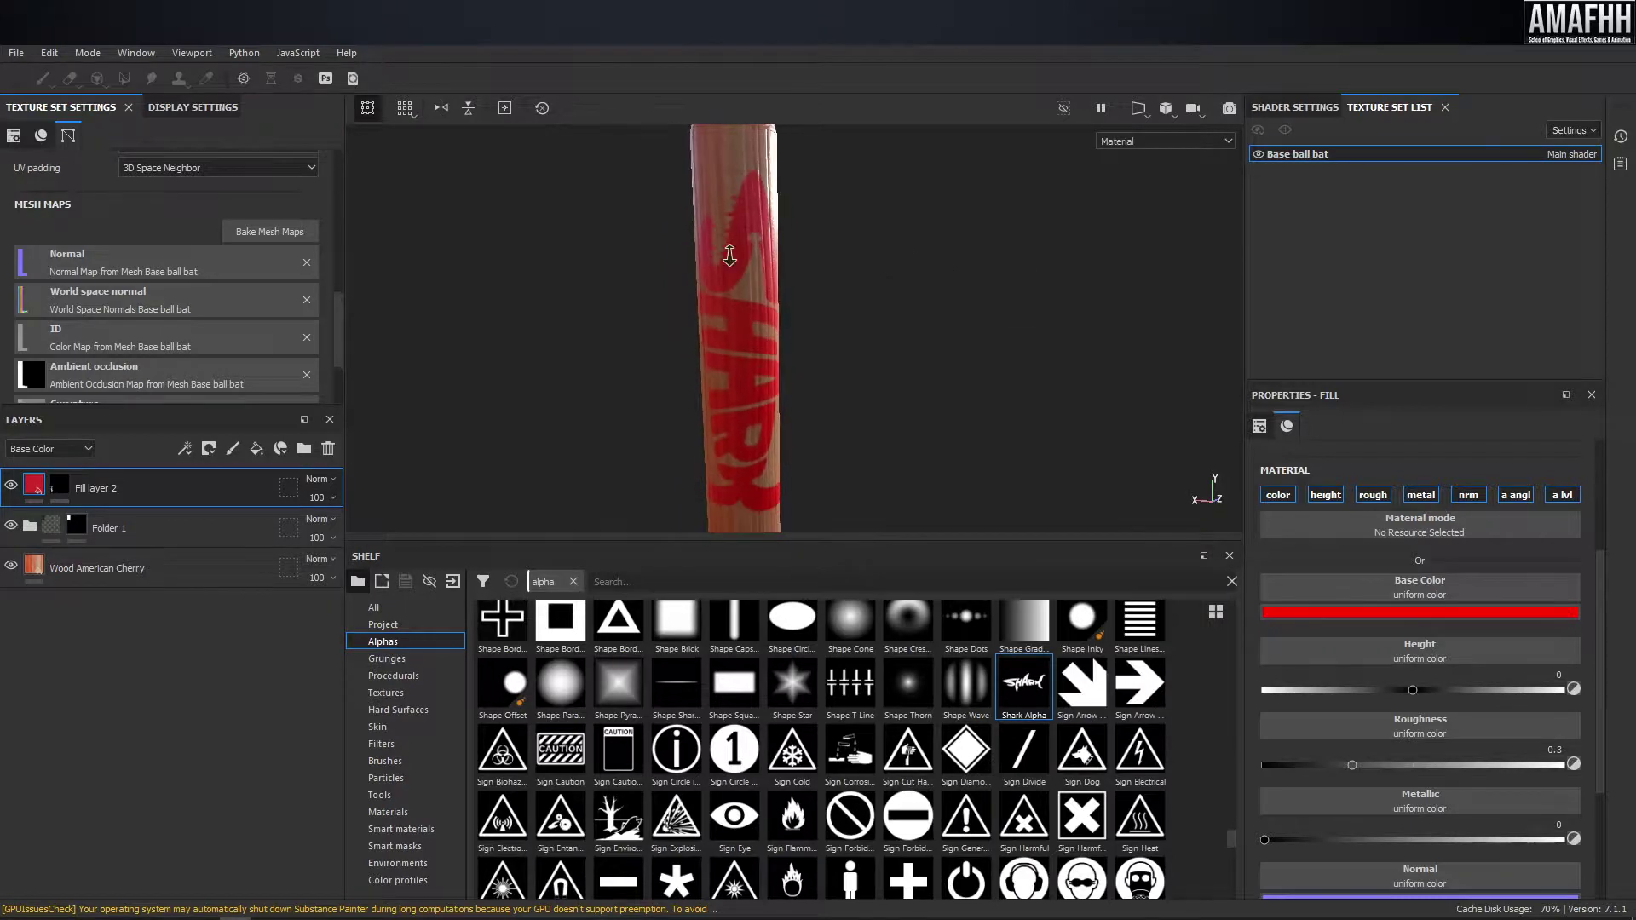
- Try a dark blue, then settle on black (000000) for the logo colour
{"action": "left_click", "coordinate": [1370, 610]}
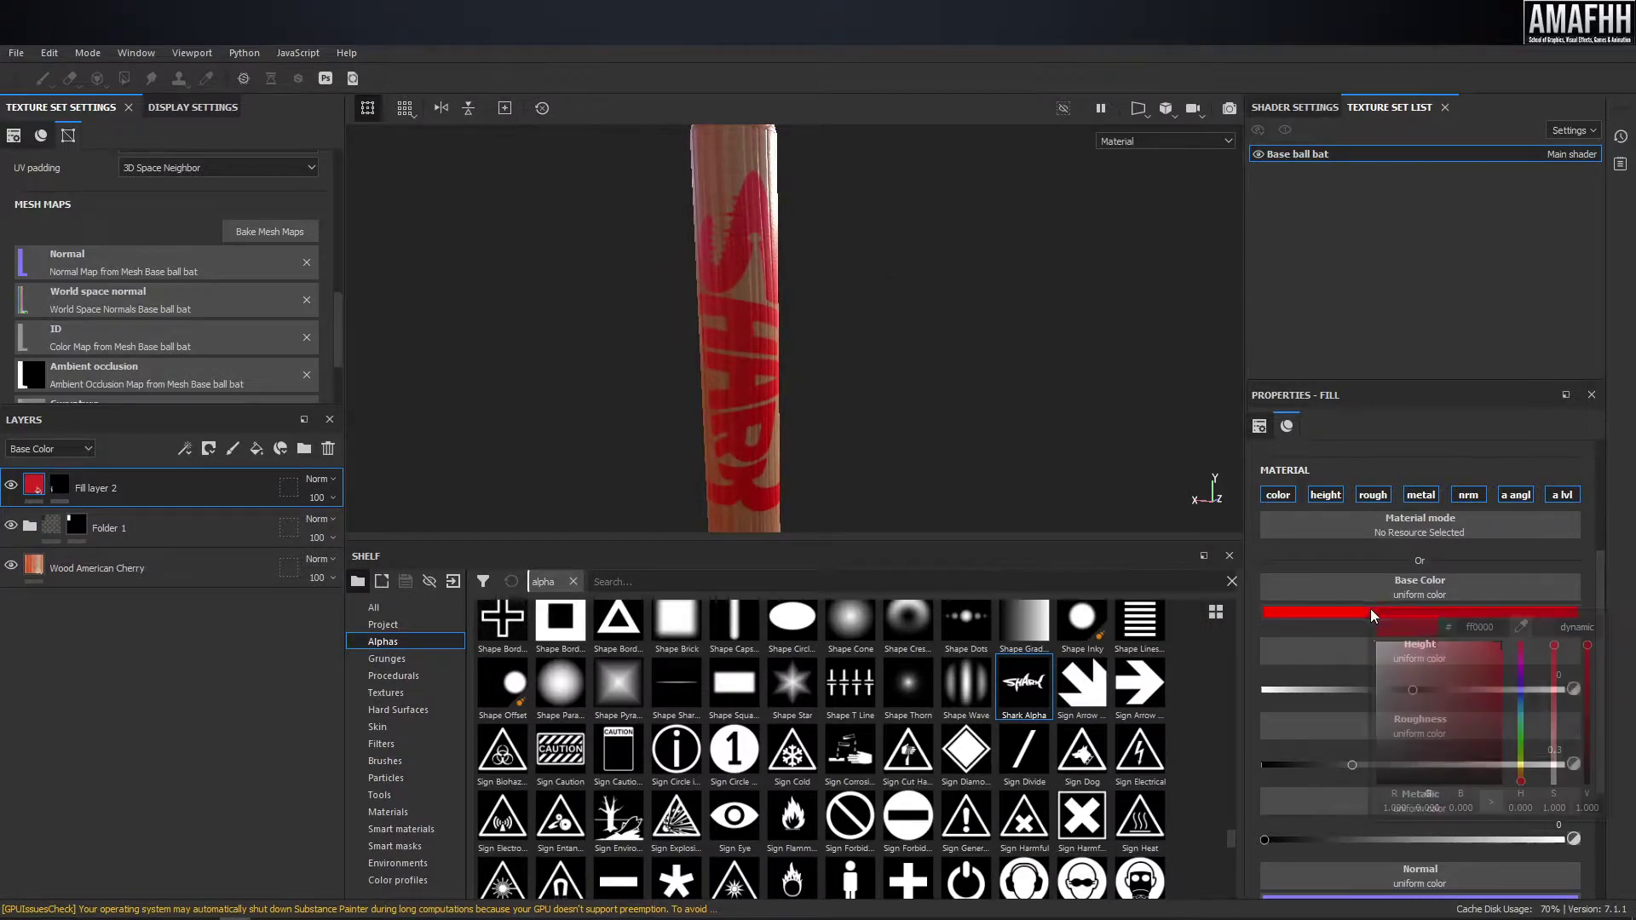
{"action": "left_click_drag", "start_coordinate": [1520, 657], "coordinate": [1526, 698]}
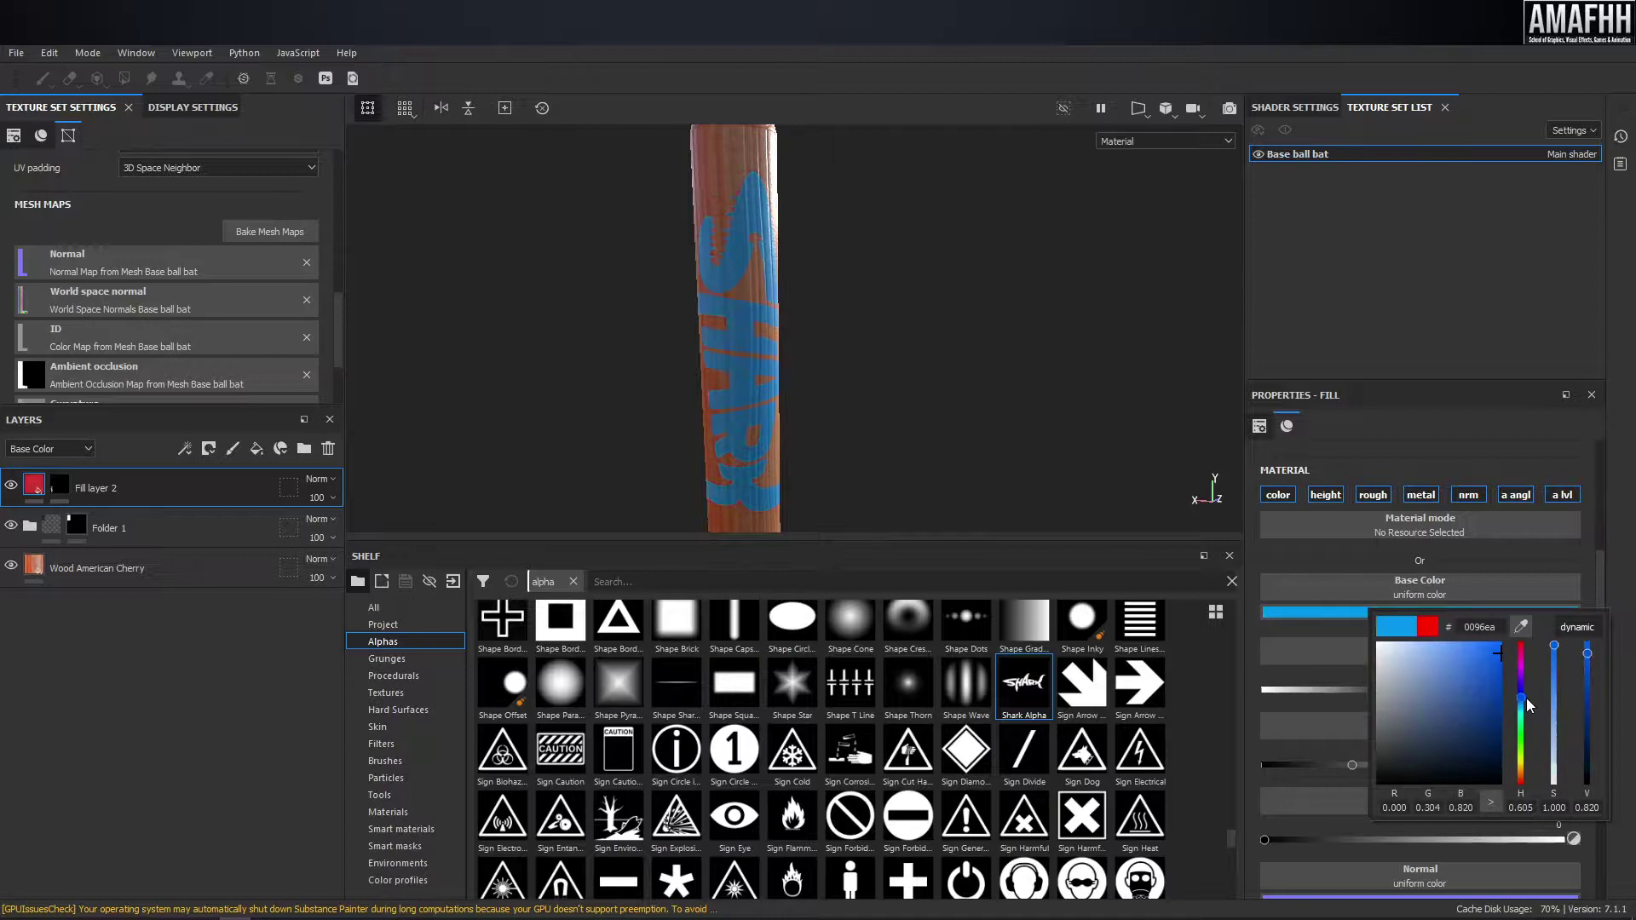
{"action": "mouse_move", "coordinate": [1587, 653]}
{"action": "left_mouse_down"}
{"action": "mouse_move", "coordinate": [1599, 740]}
{"action": "mouse_move", "coordinate": [1597, 698]}
{"action": "left_mouse_up"}
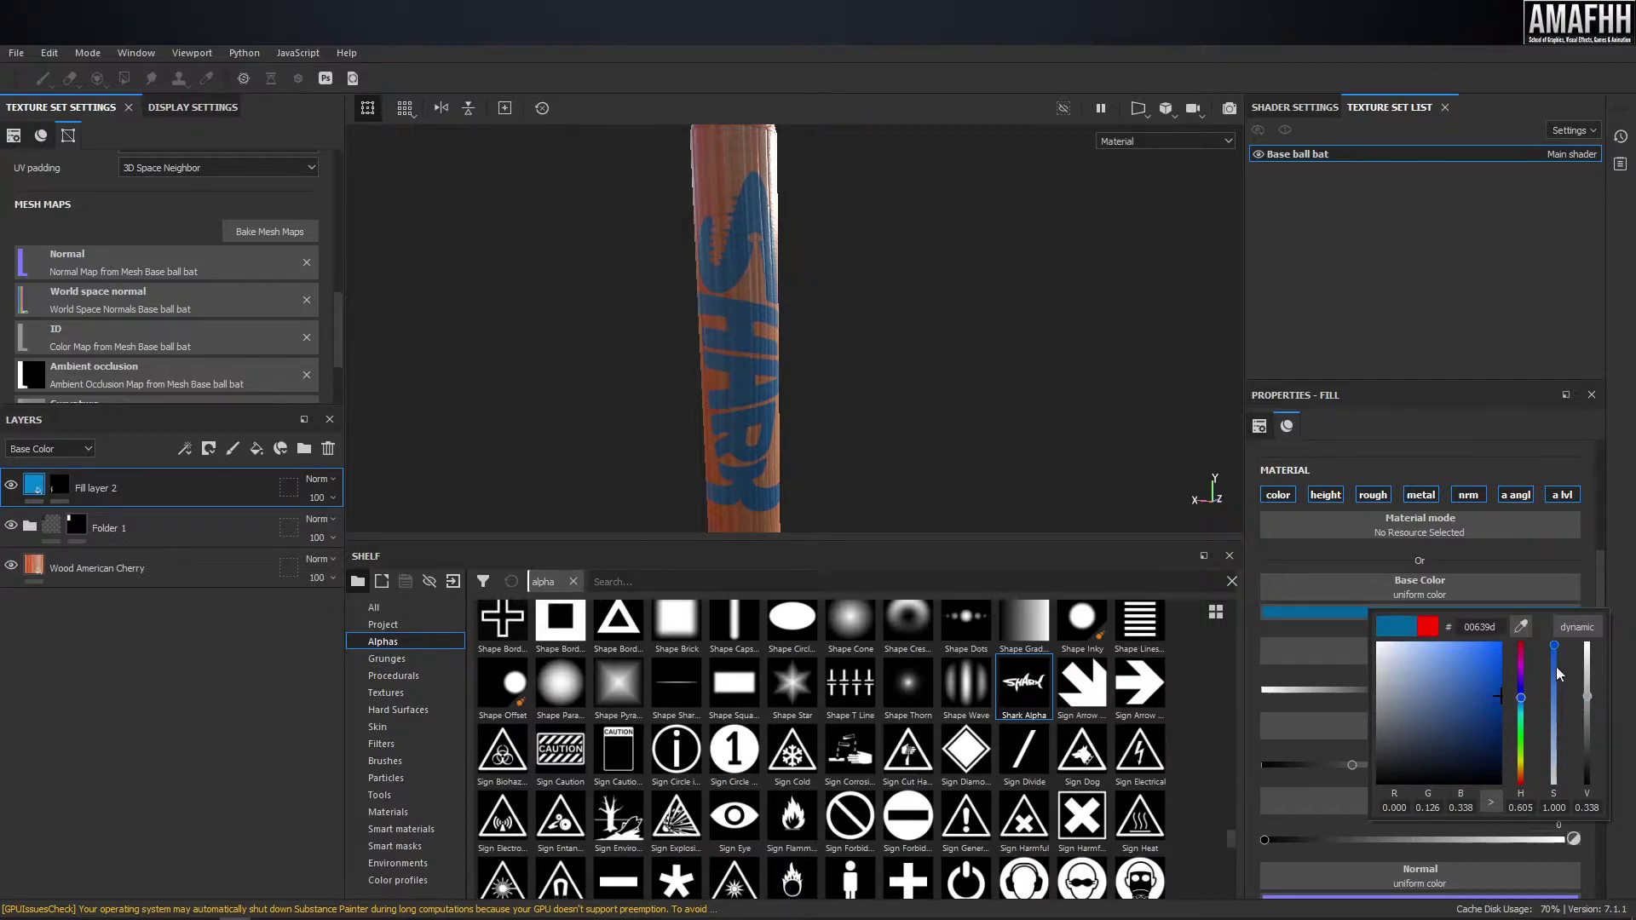
{"action": "left_click_drag", "start_coordinate": [1522, 698], "coordinate": [1526, 648]}
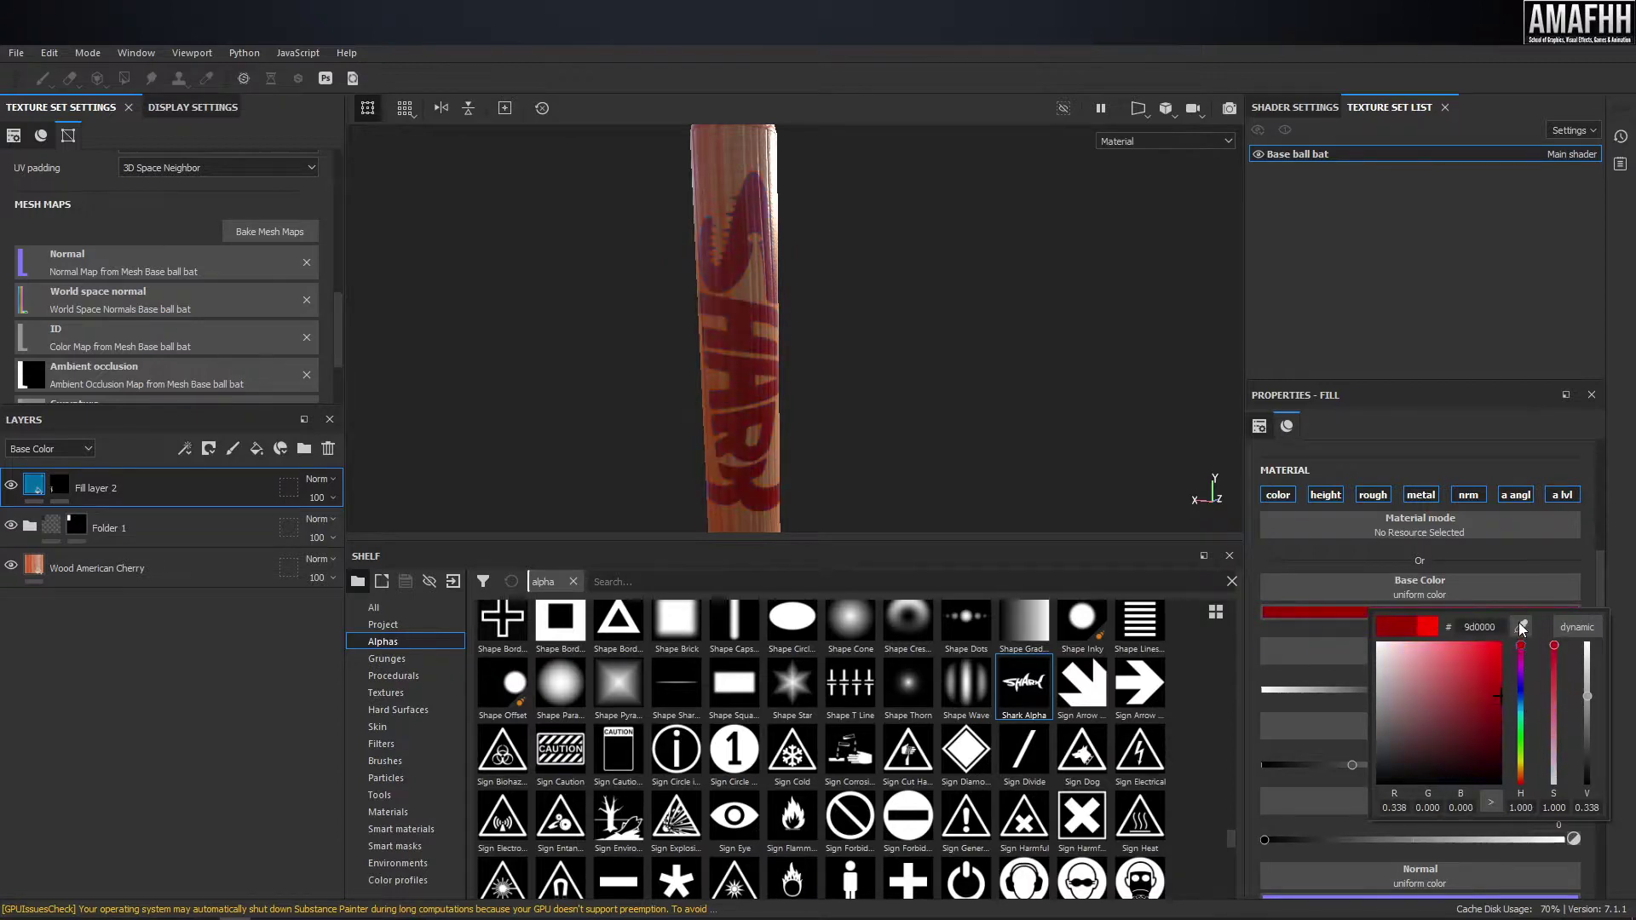
{"action": "mouse_move", "coordinate": [1493, 693]}
{"action": "left_mouse_down"}
{"action": "mouse_move", "coordinate": [1430, 660]}
{"action": "mouse_move", "coordinate": [1612, 653]}
{"action": "mouse_move", "coordinate": [1630, 905]}
{"action": "left_mouse_up"}
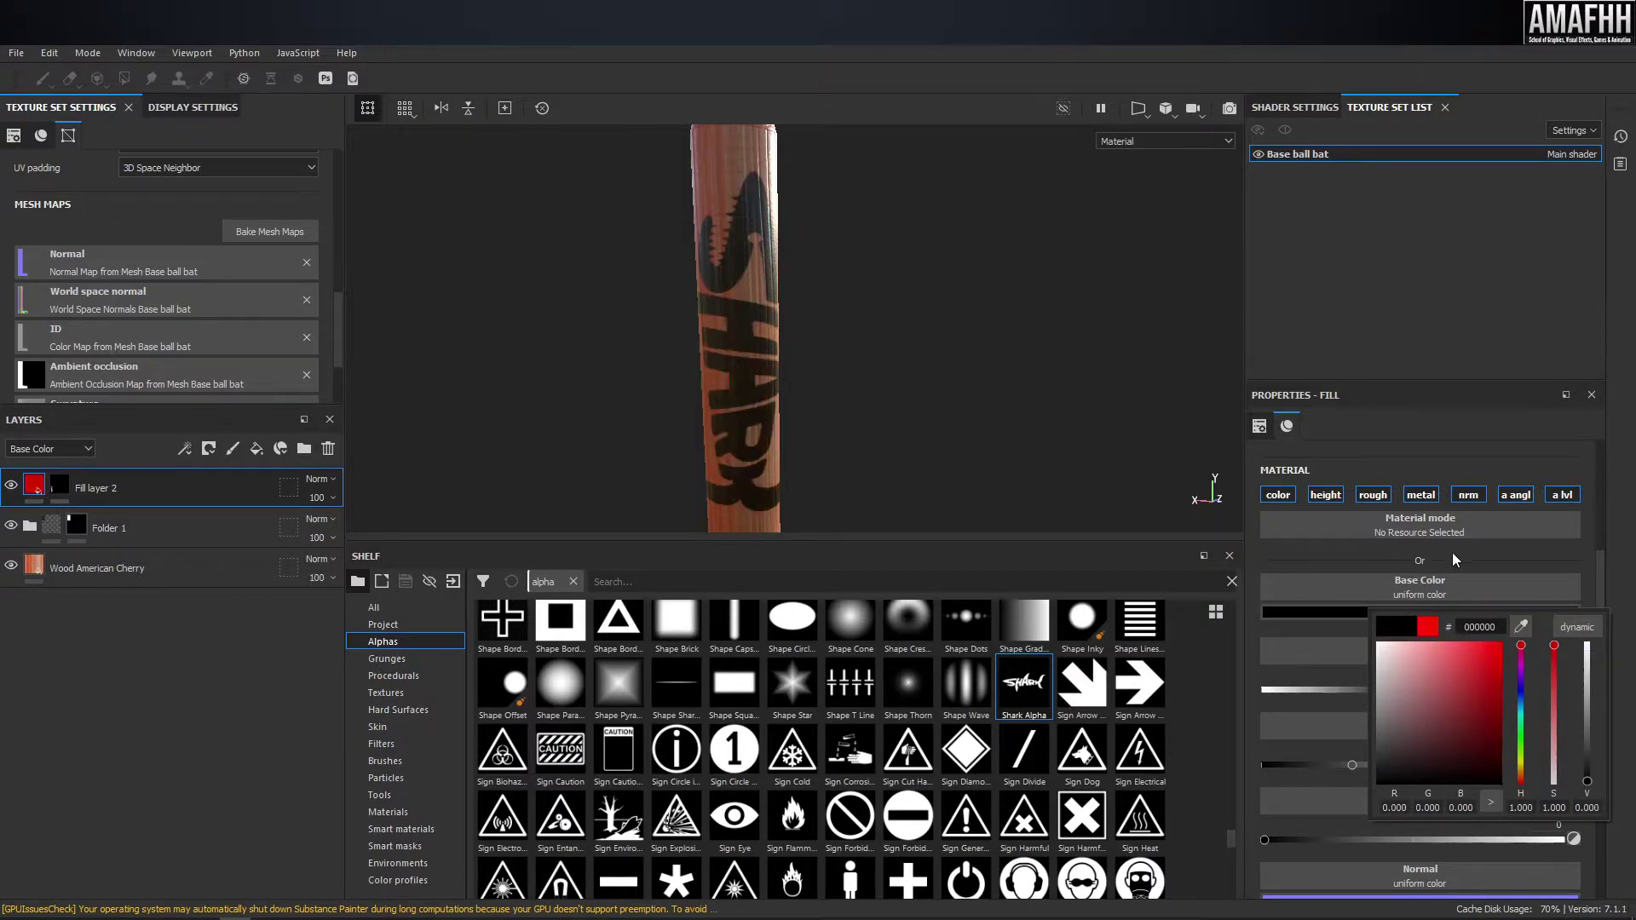
{"action": "left_click", "coordinate": [869, 213]}
- Enlarge the 3D viewport and orbit to inspect the black lettering
{"action": "mouse_move", "coordinate": [1026, 334]}
{"action": "left_mouse_down", "text": "alt"}
{"action": "mouse_move", "coordinate": [921, 384]}
{"action": "mouse_move", "coordinate": [870, 292]}
{"action": "mouse_move", "coordinate": [1147, 288]}
{"action": "mouse_move", "coordinate": [848, 323]}
{"action": "left_mouse_up", "text": "alt"}
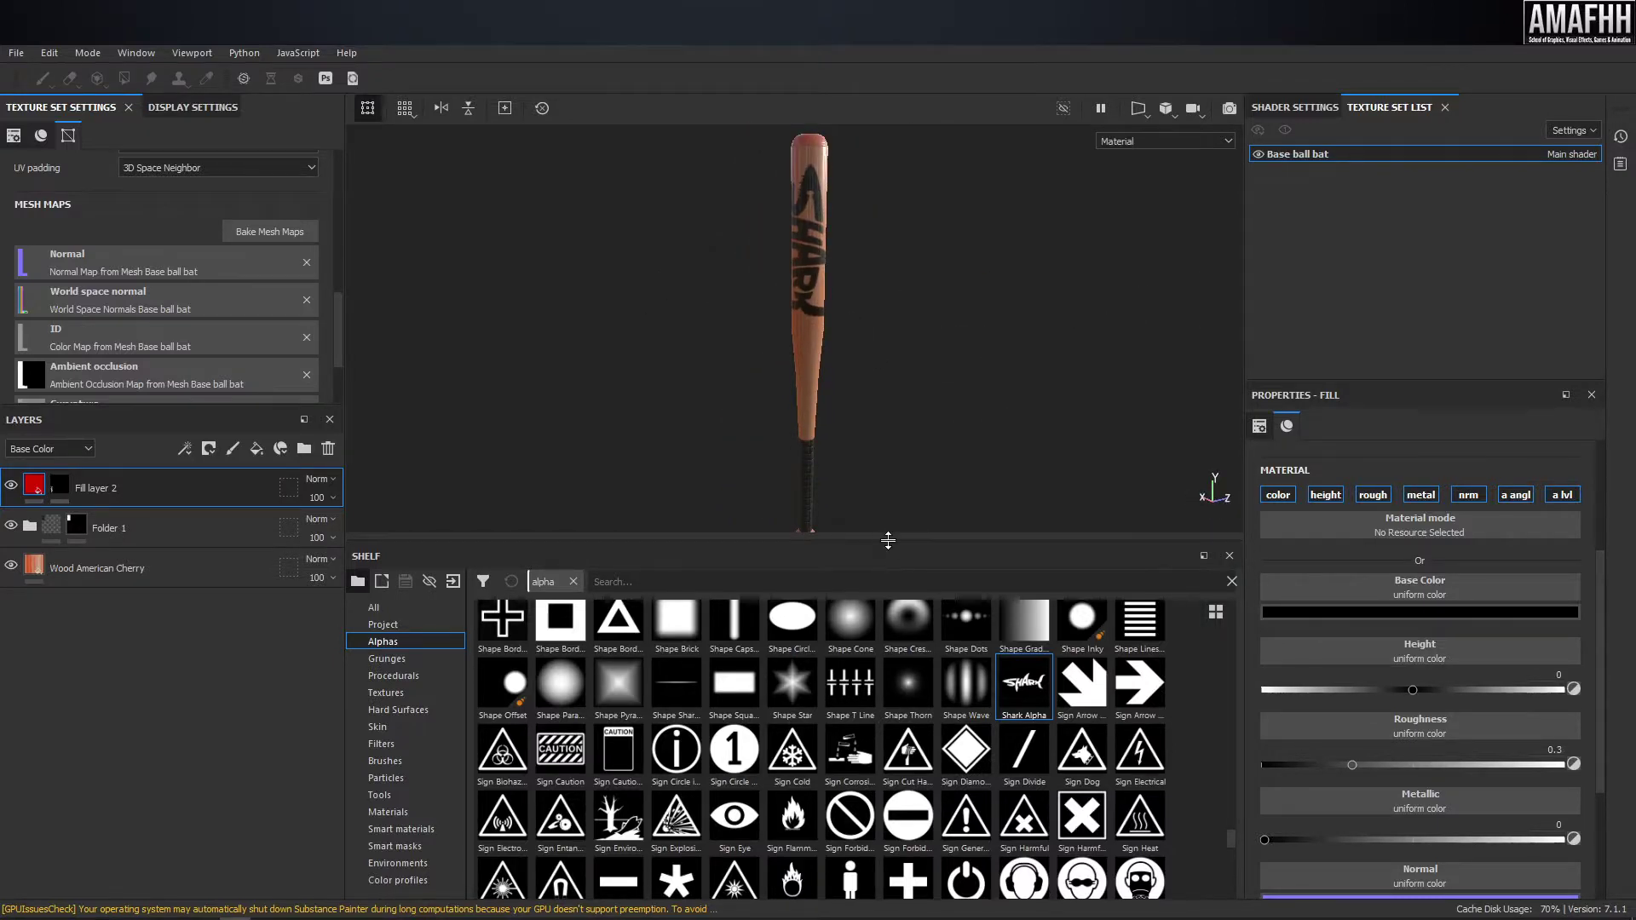
{"action": "left_click_drag", "start_coordinate": [888, 540], "coordinate": [912, 713]}
{"action": "right_click_drag", "start_coordinate": [877, 541], "coordinate": [902, 430], "text": "alt"}
{"action": "mouse_move", "coordinate": [902, 431]}
{"action": "left_mouse_down", "text": "alt"}
{"action": "mouse_move", "coordinate": [819, 369]}
{"action": "mouse_move", "coordinate": [1055, 460]}
{"action": "mouse_move", "coordinate": [868, 490]}
{"action": "mouse_move", "coordinate": [847, 375]}
{"action": "mouse_move", "coordinate": [856, 545]}
{"action": "mouse_move", "coordinate": [833, 369]}
{"action": "mouse_move", "coordinate": [976, 483]}
{"action": "mouse_move", "coordinate": [947, 481]}
{"action": "mouse_move", "coordinate": [756, 355]}
{"action": "mouse_move", "coordinate": [820, 455]}
{"action": "mouse_move", "coordinate": [902, 391]}
{"action": "mouse_move", "coordinate": [904, 407]}
{"action": "left_mouse_up", "text": "alt"}
- Save the project as 'base ball bat' in the Base ball bat folder, then orbit to show the knob
{"action": "key", "text": "ctrl+s"}
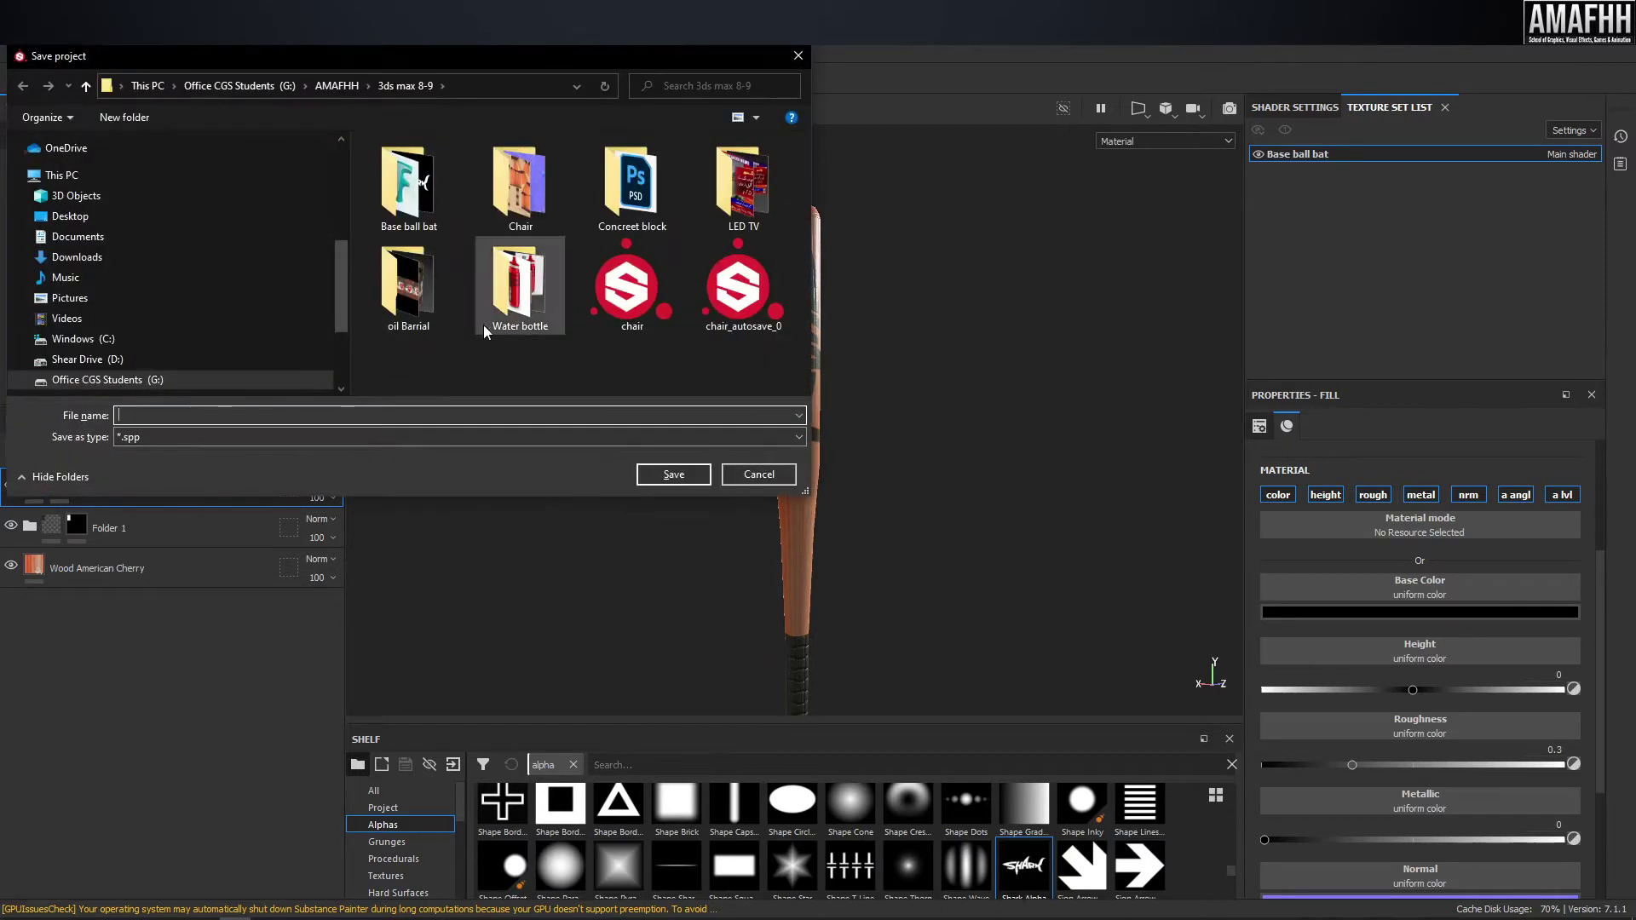
{"action": "double_click", "coordinate": [433, 208]}
{"action": "left_click", "coordinate": [227, 415]}
{"action": "type", "text": "base ball "}
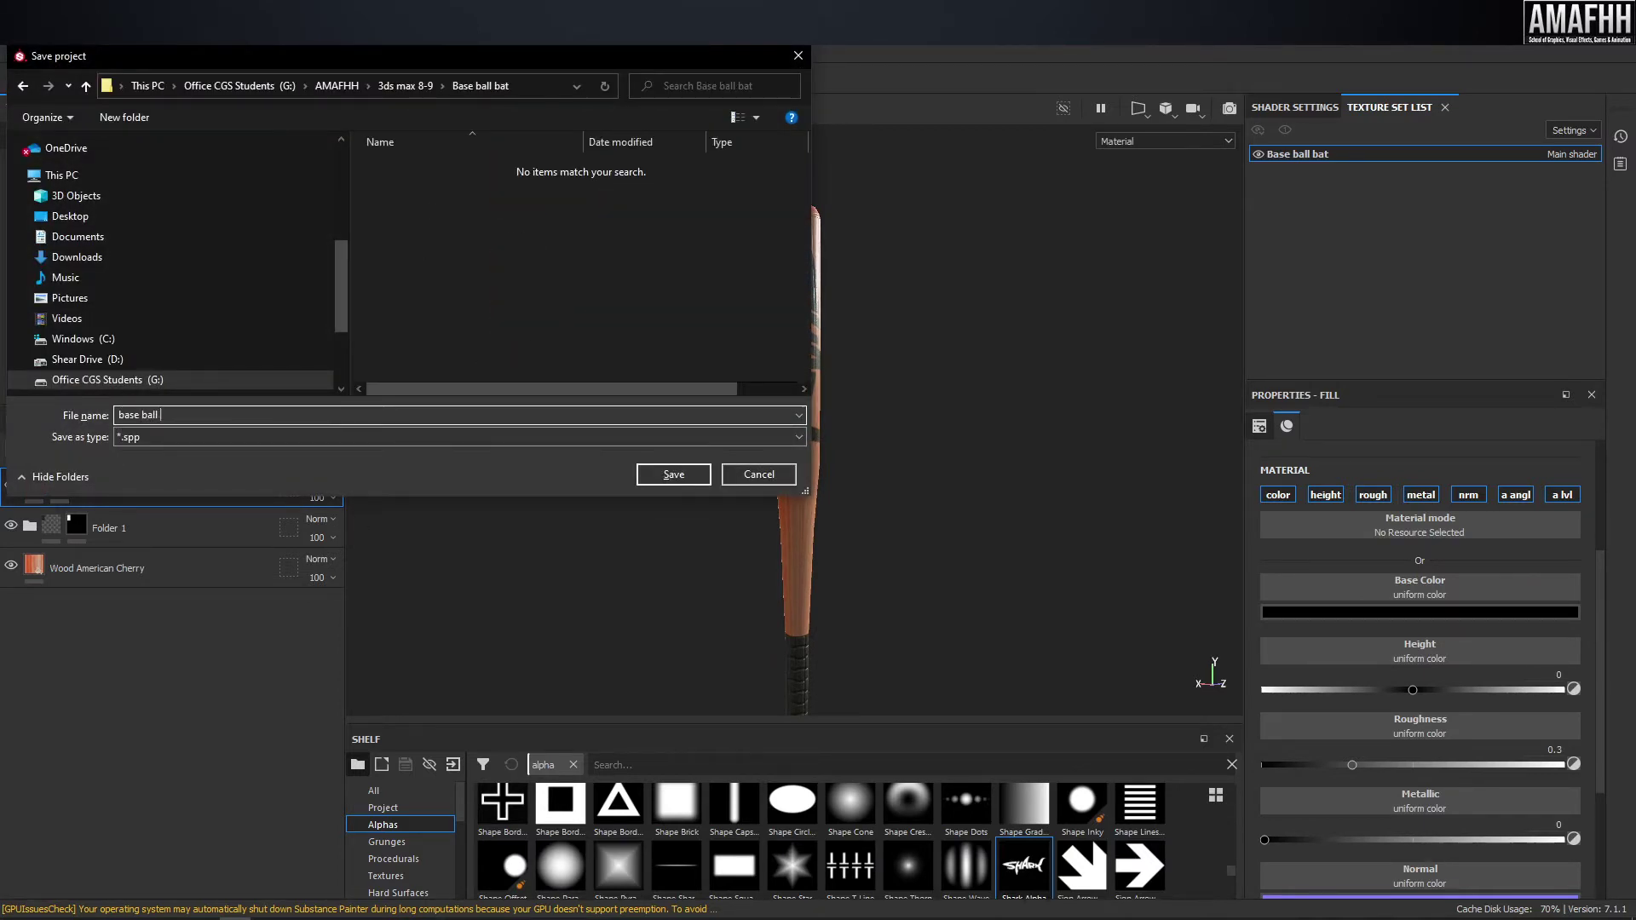
{"action": "type", "text": "bat"}
{"action": "key", "text": "Return"}
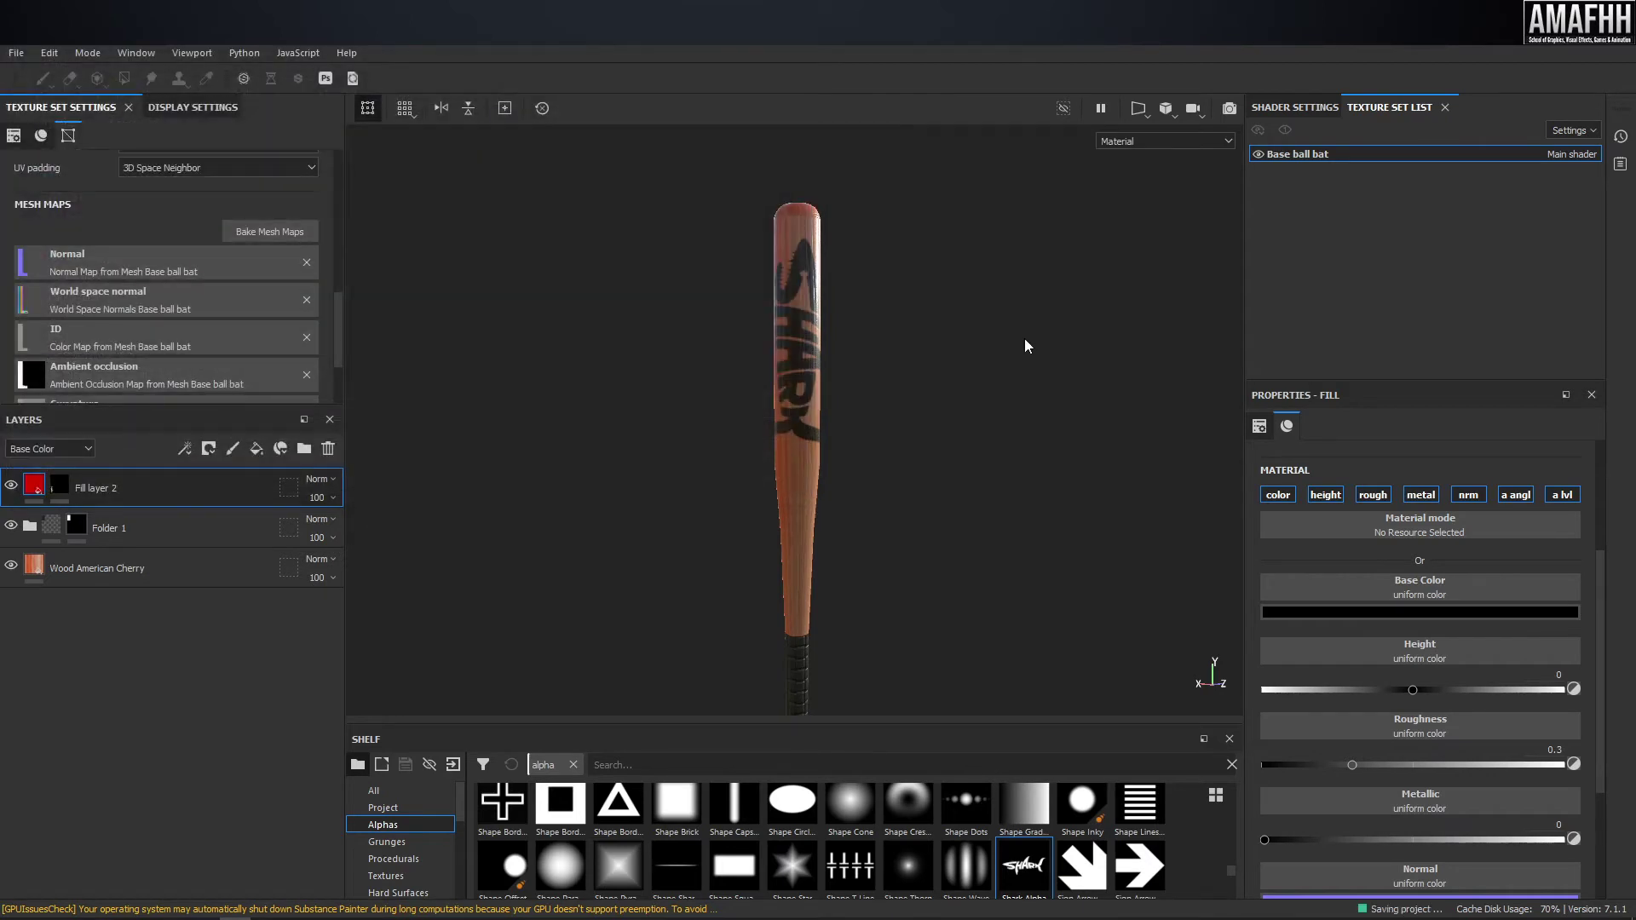
{"action": "mouse_move", "coordinate": [1091, 303]}
{"action": "left_mouse_down", "text": "alt"}
{"action": "mouse_move", "coordinate": [924, 324]}
{"action": "mouse_move", "coordinate": [867, 303]}
{"action": "left_mouse_up", "text": "alt"}
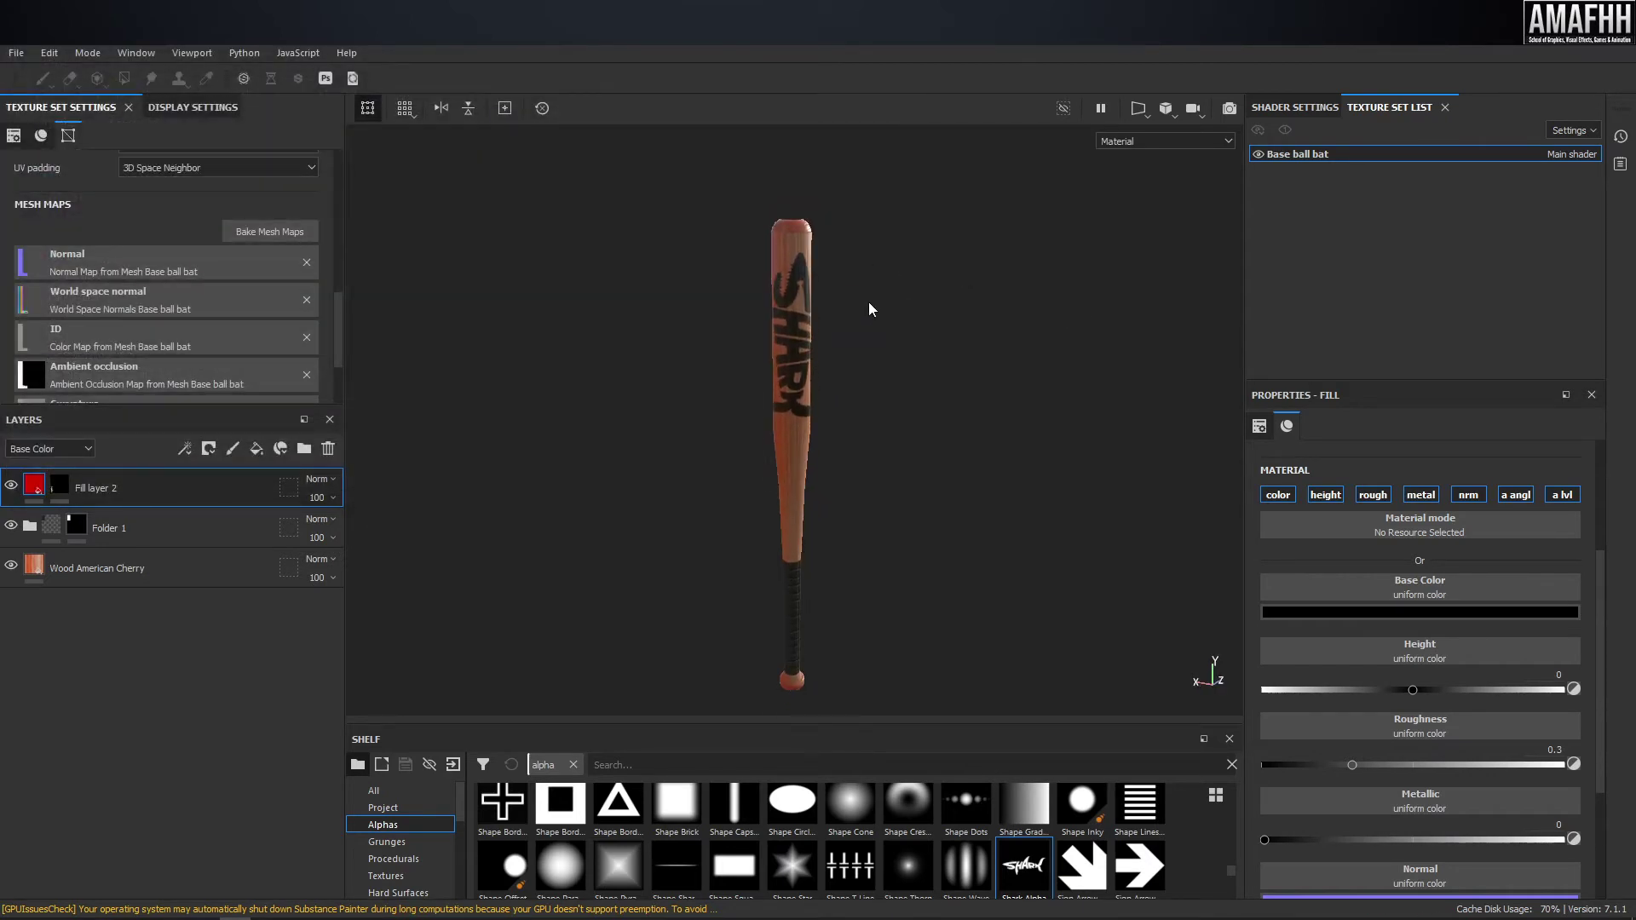
{"action": "left_click_drag", "start_coordinate": [904, 238], "coordinate": [847, 260], "text": "alt"}
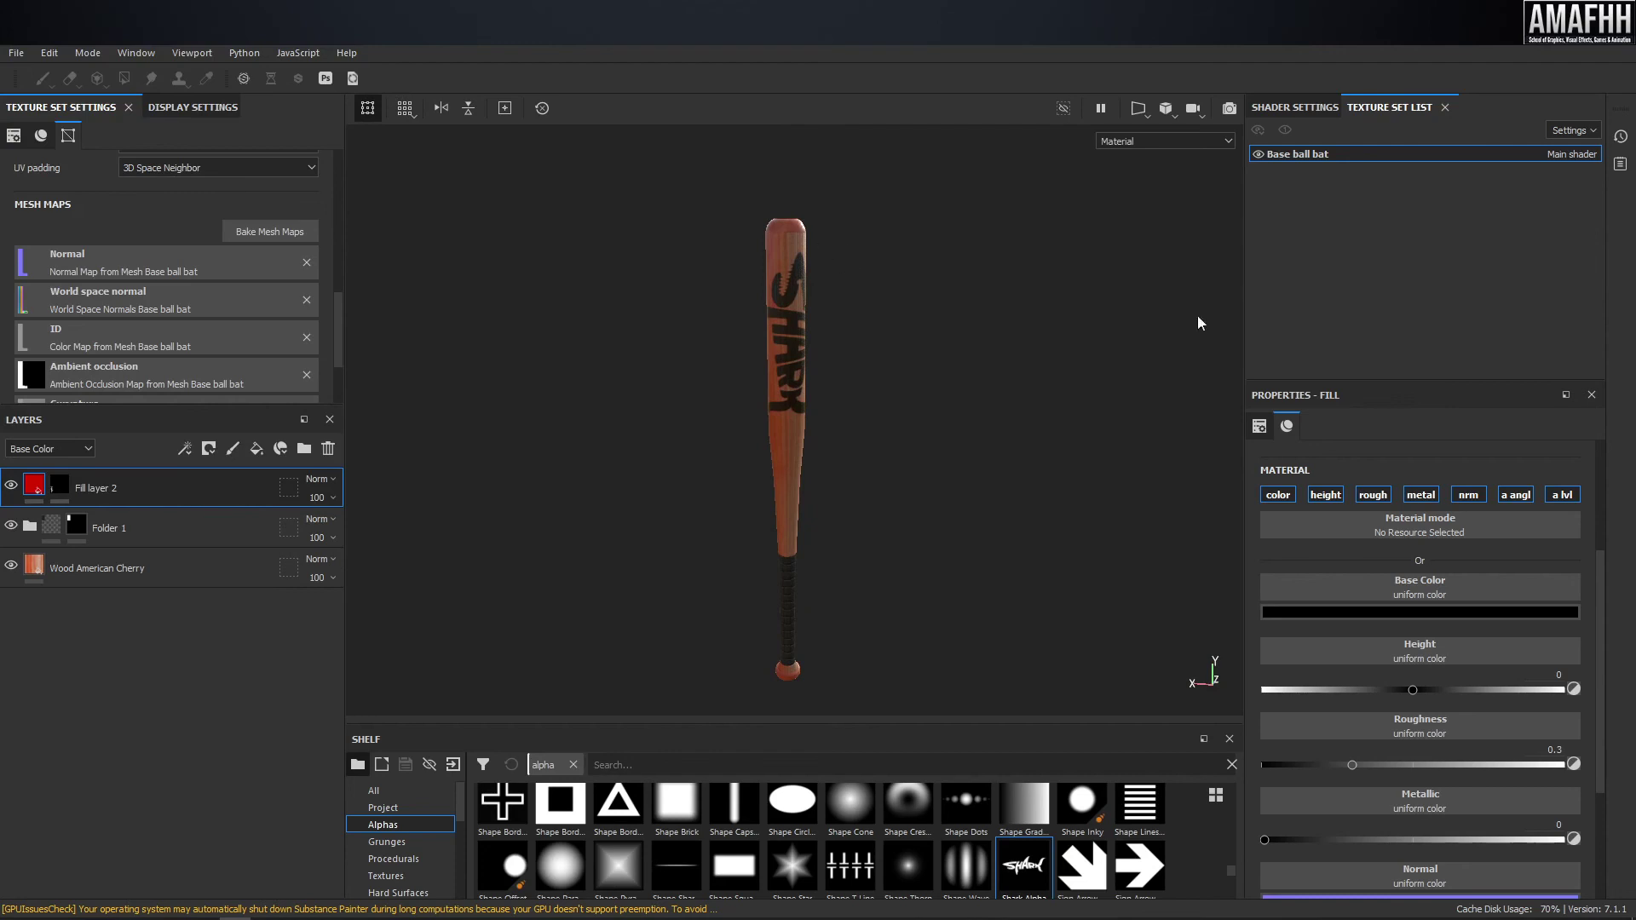